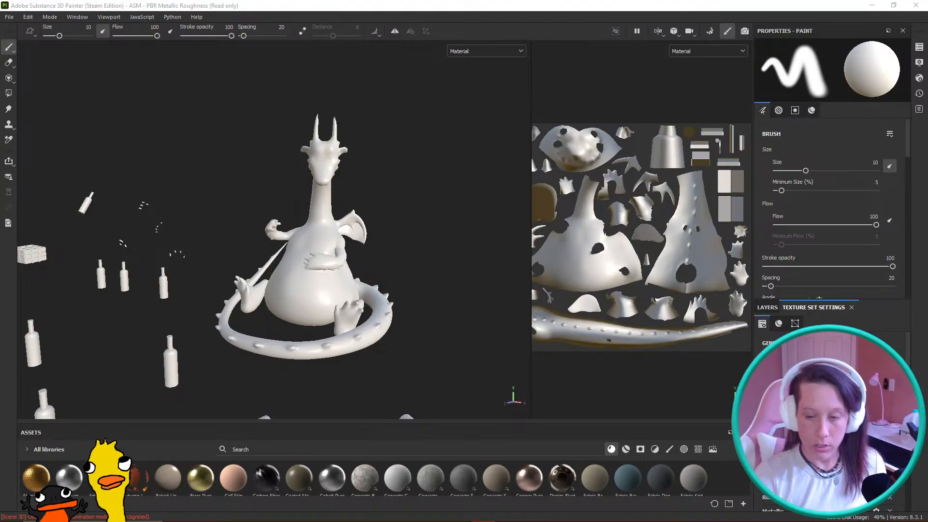
Step: Switch to baking mode and exclude World space normal, ID and Thickness from the mesh maps to bake
alt+drag(406, 242, 380, 243)
alt+middle_drag(380, 243, 334, 261)
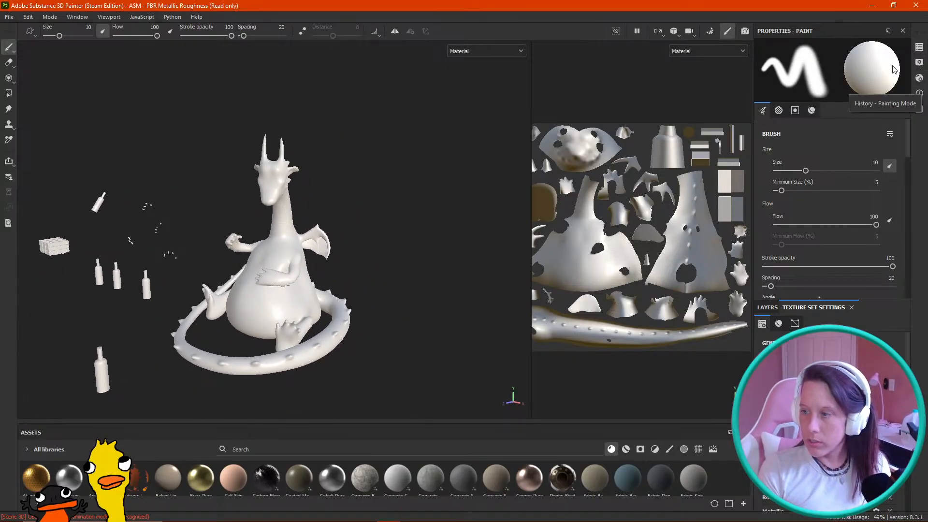
click(710, 32)
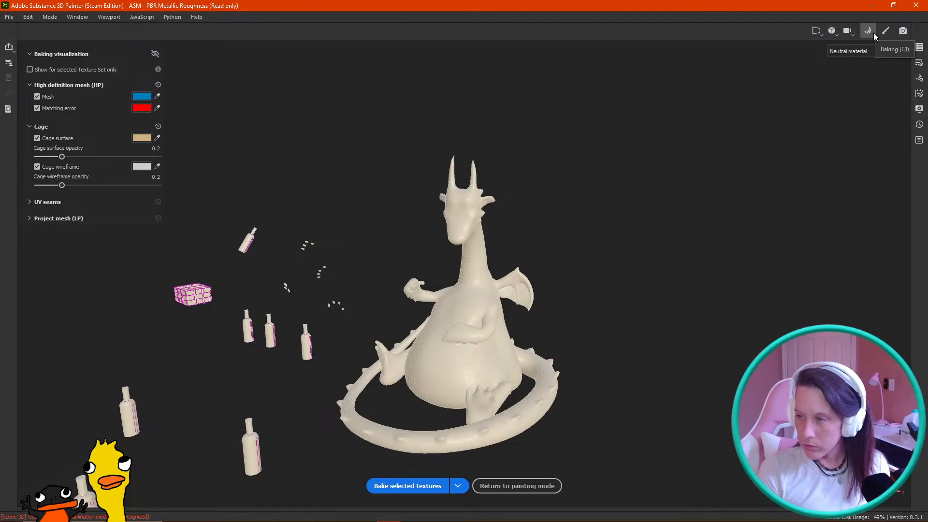
click(920, 48)
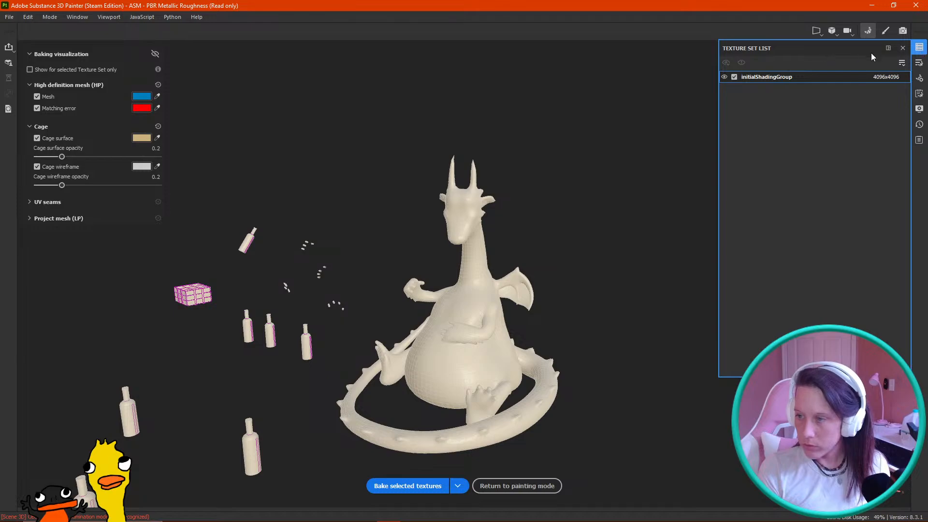
click(920, 62)
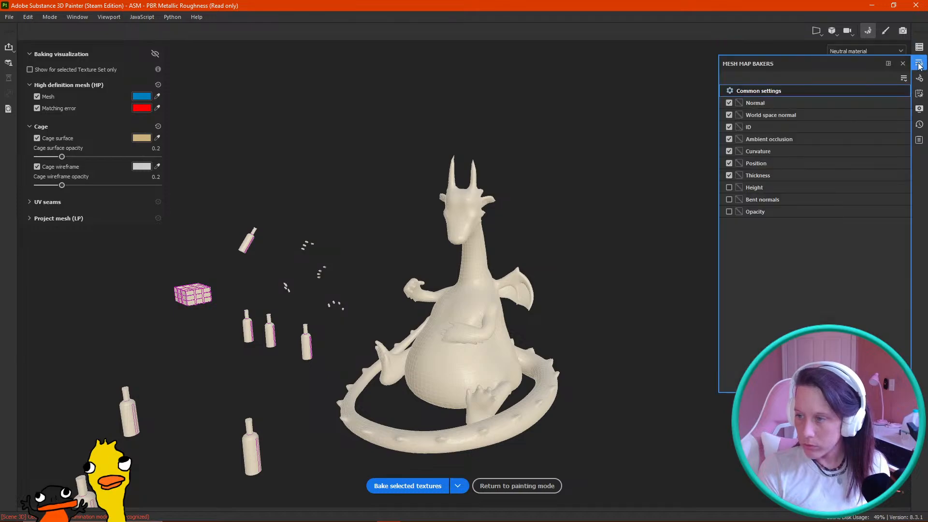
click(729, 115)
click(729, 128)
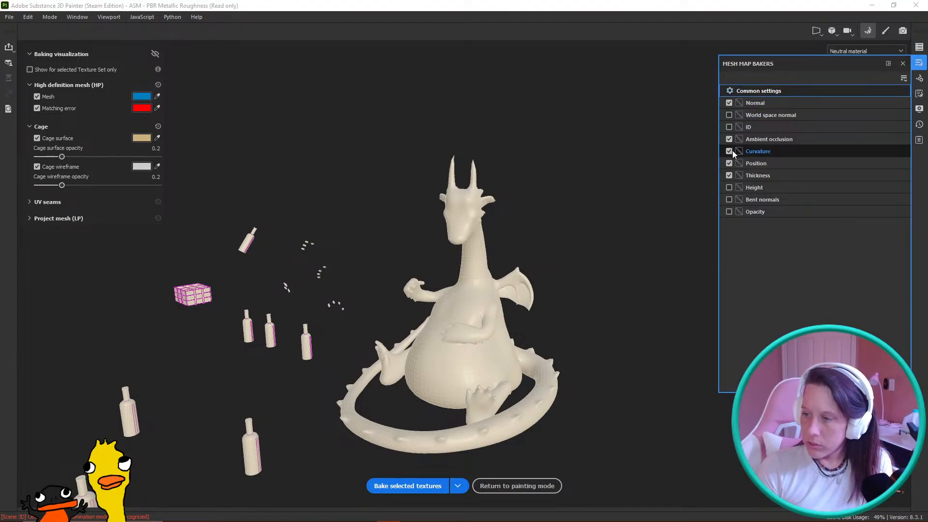
click(730, 175)
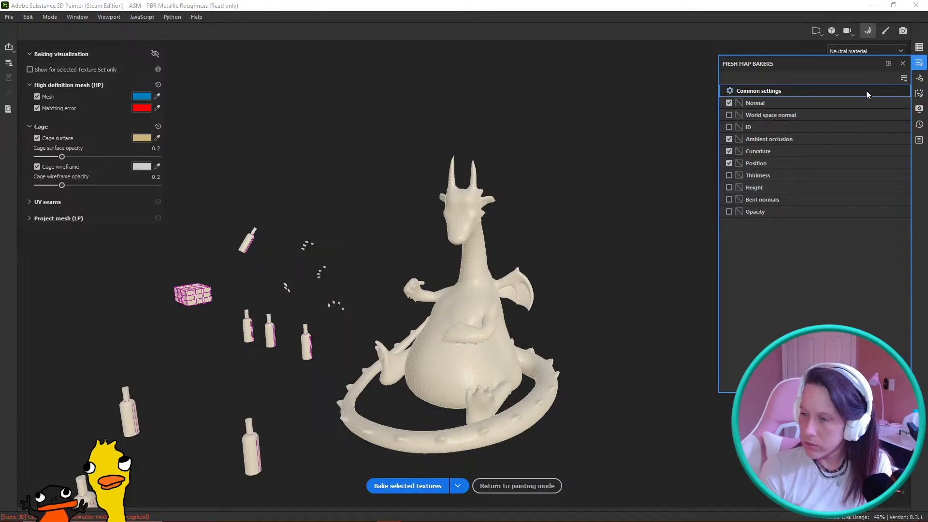
Step: Set the output size of the mesh maps to 8192 in the common bake settings
click(920, 78)
click(813, 112)
click(779, 202)
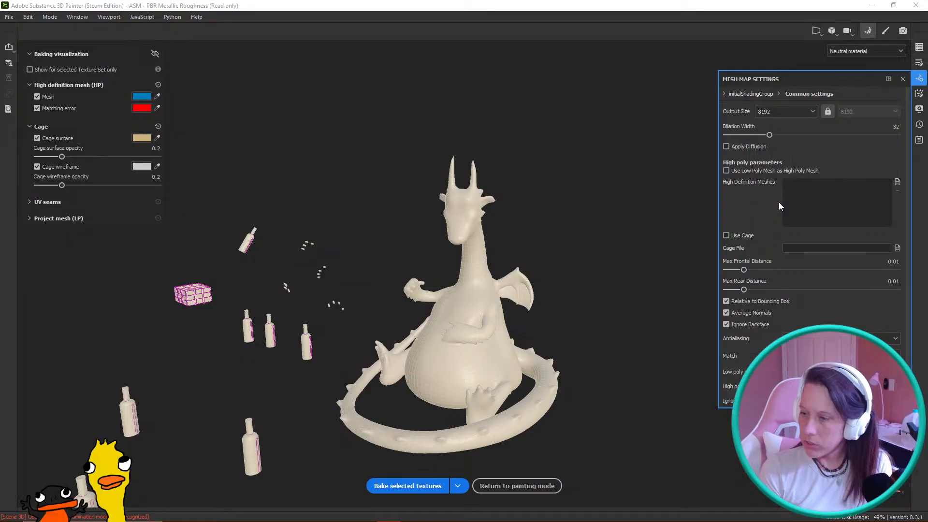
Step: Load dragoon_high_poly.OBJ from the project's finale folder as the high definition mesh for baking
click(897, 182)
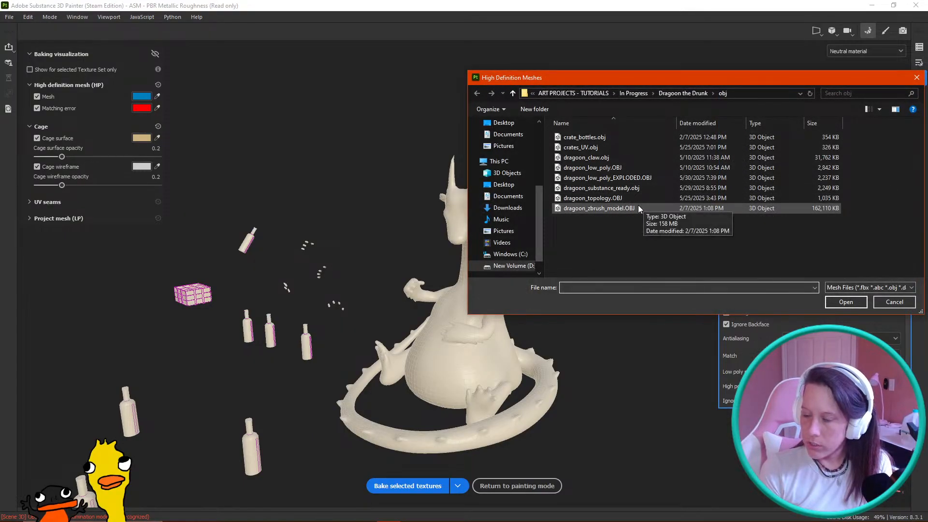
click(677, 93)
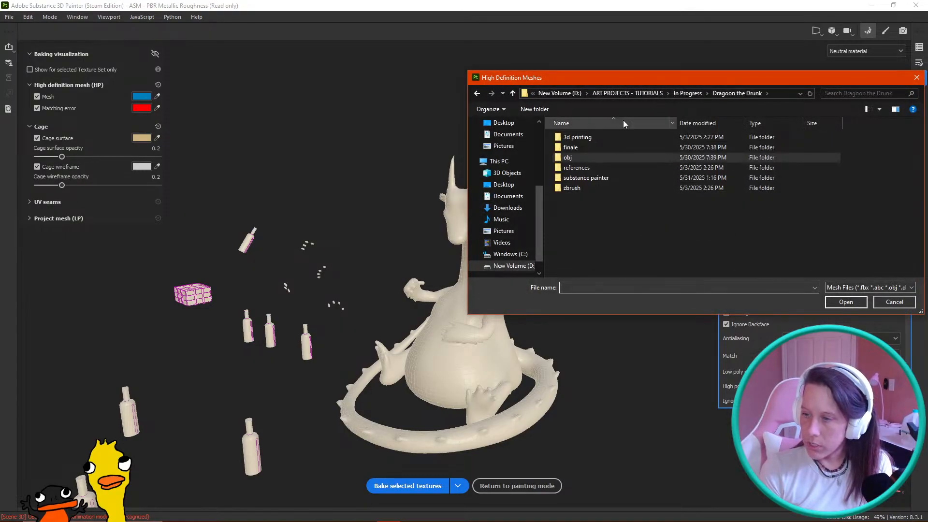
double_click(584, 158)
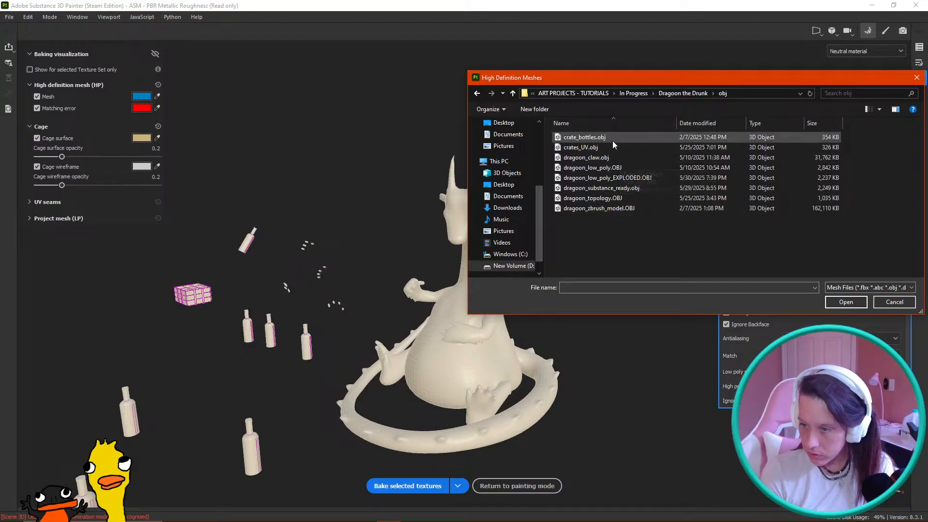
click(683, 92)
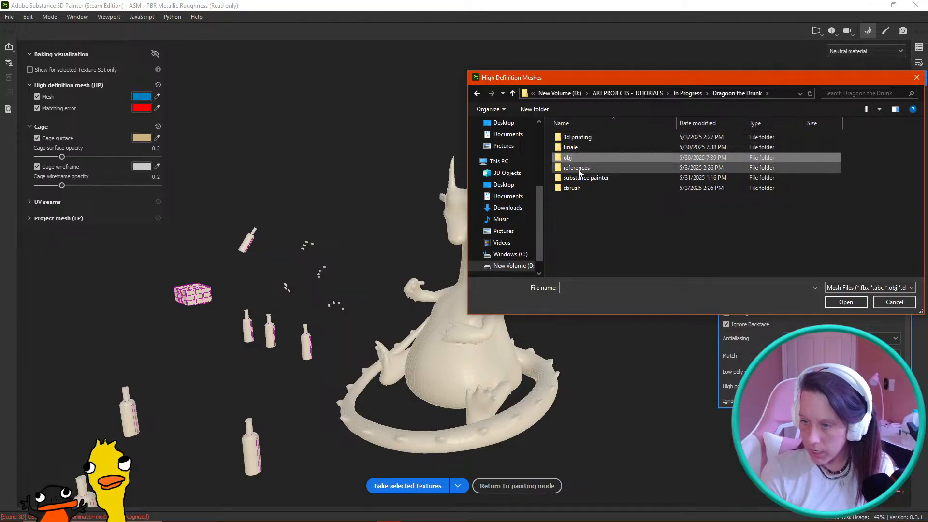
double_click(584, 146)
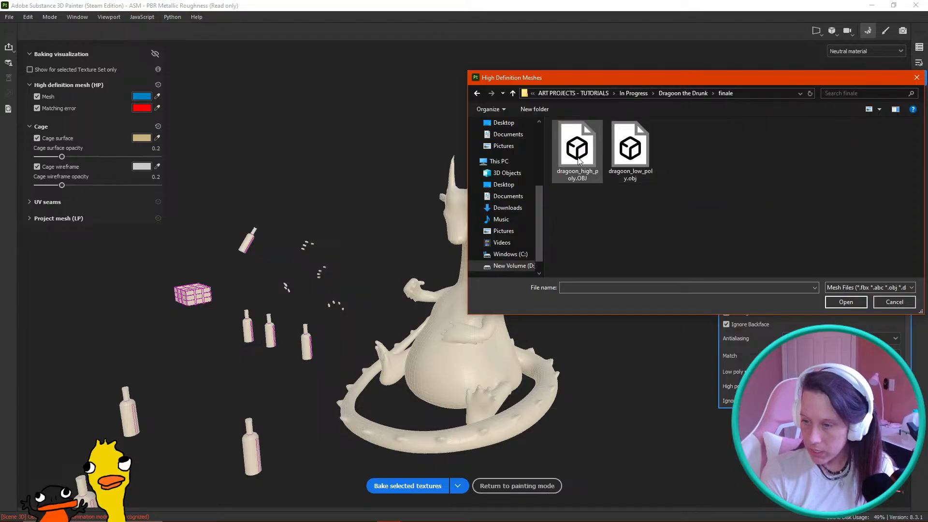
double_click(578, 158)
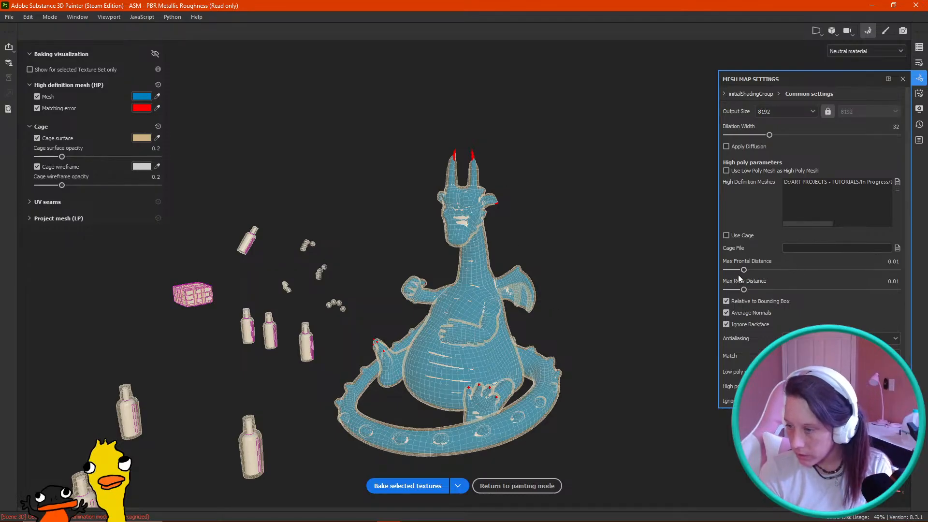
Step: Bake the selected mesh maps and return to painting mode
scroll(765, 234, down, 1)
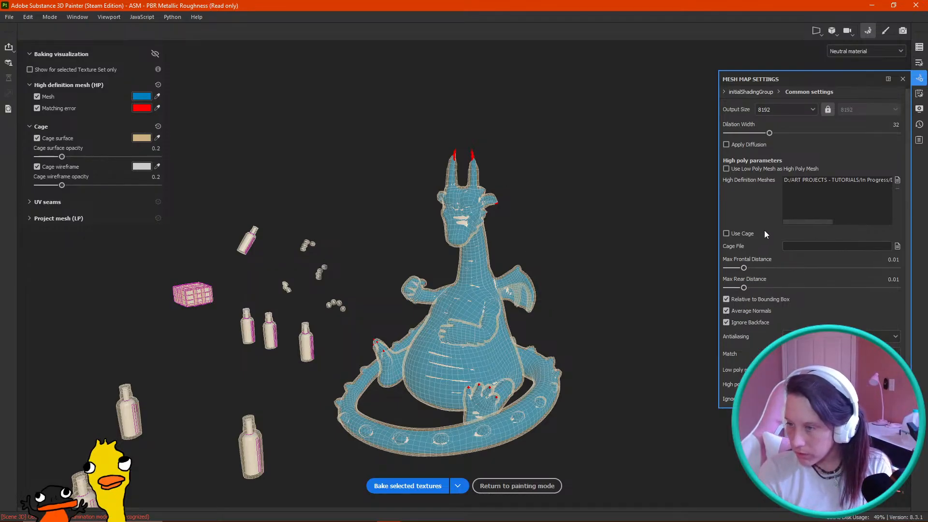
click(408, 486)
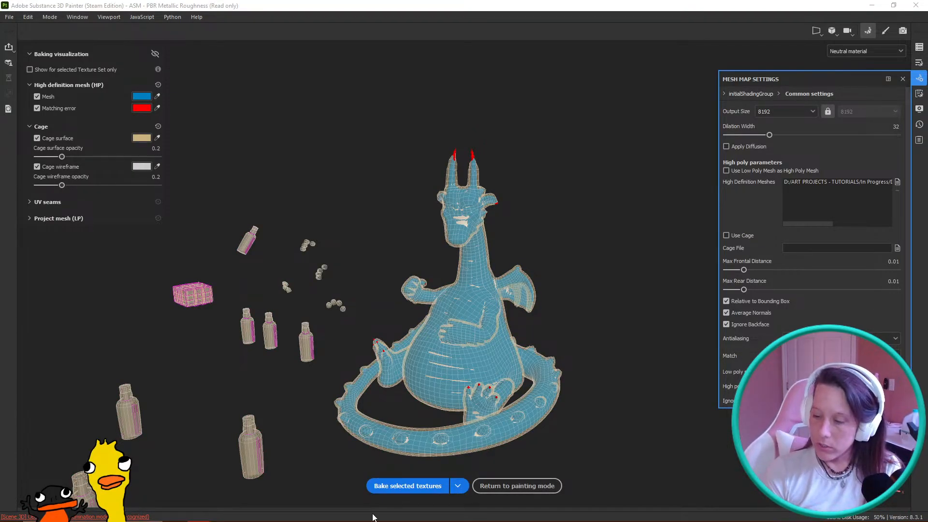
click(529, 487)
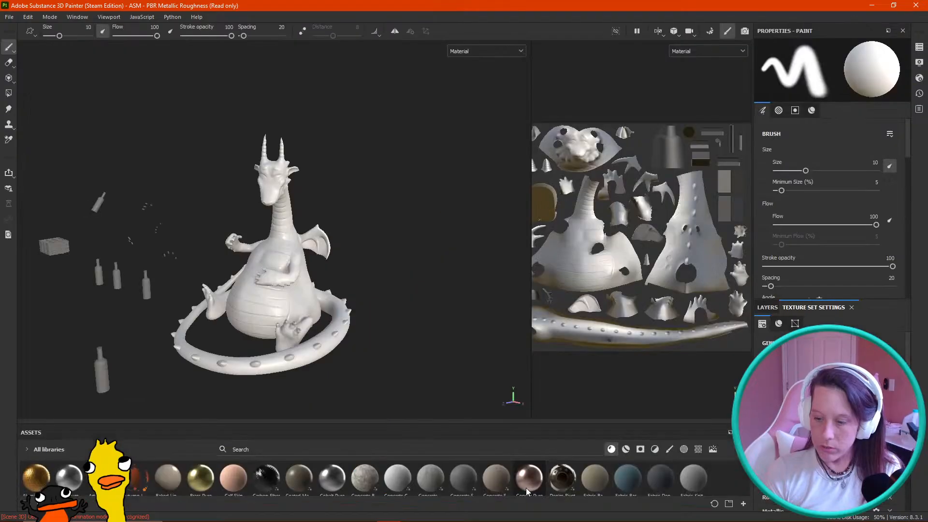
Step: Replace the exploded project mesh with dragoon_low_poly.obj from the finale folder through the project configuration
mouse_move(396, 334)
alt+mouse_down()
mouse_move(551, 311)
mouse_move(479, 336)
mouse_move(430, 339)
mouse_move(350, 319)
alt+mouse_up()
alt+middle_drag(349, 319, 218, 267)
mouse_move(218, 267)
alt+mouse_down()
mouse_move(244, 265)
mouse_move(358, 339)
mouse_move(474, 379)
mouse_move(406, 275)
mouse_move(478, 323)
mouse_move(406, 301)
alt+mouse_up()
click(27, 16)
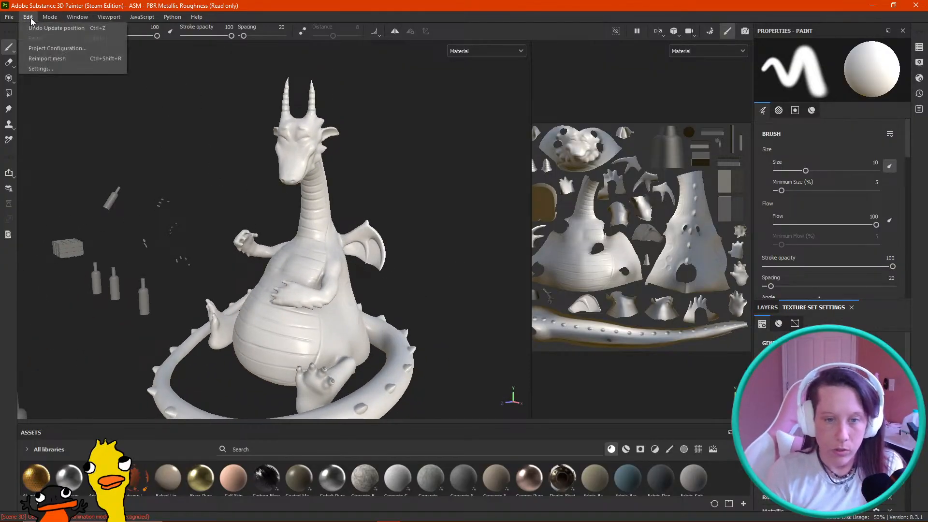
click(42, 49)
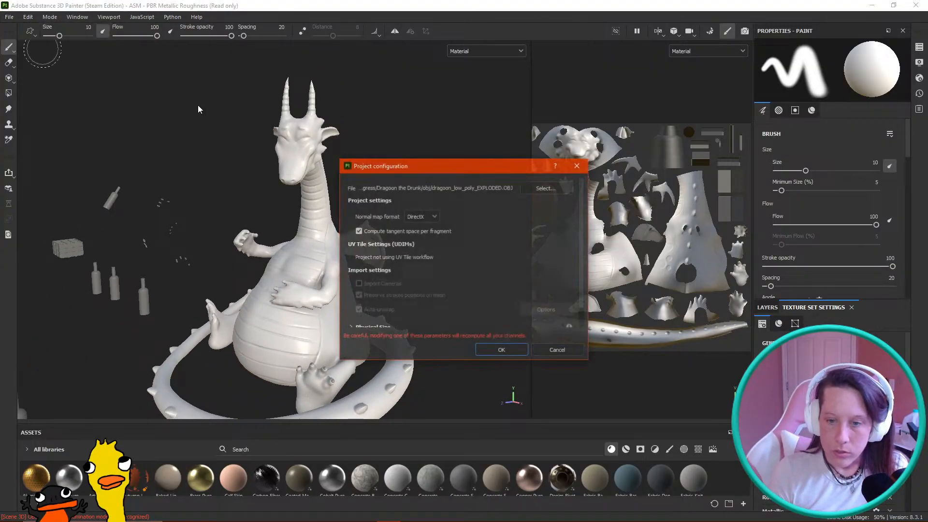
click(545, 188)
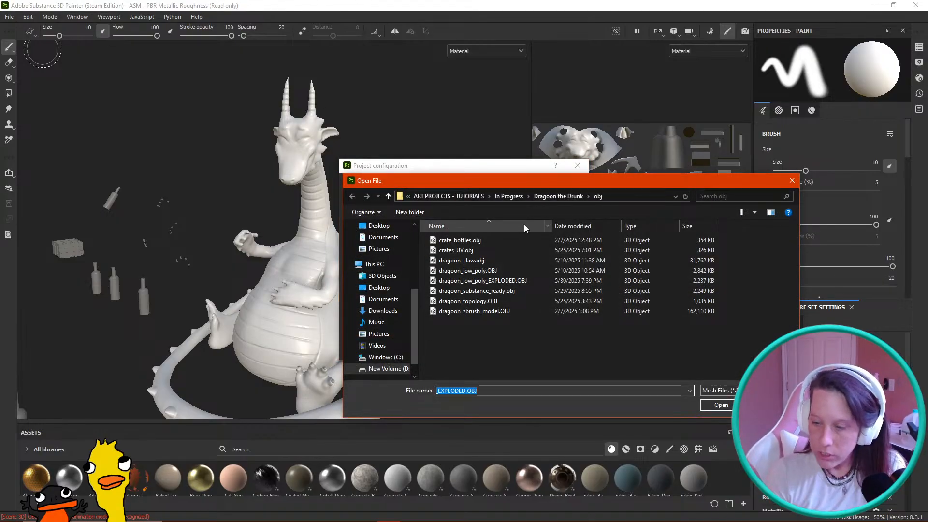
click(557, 198)
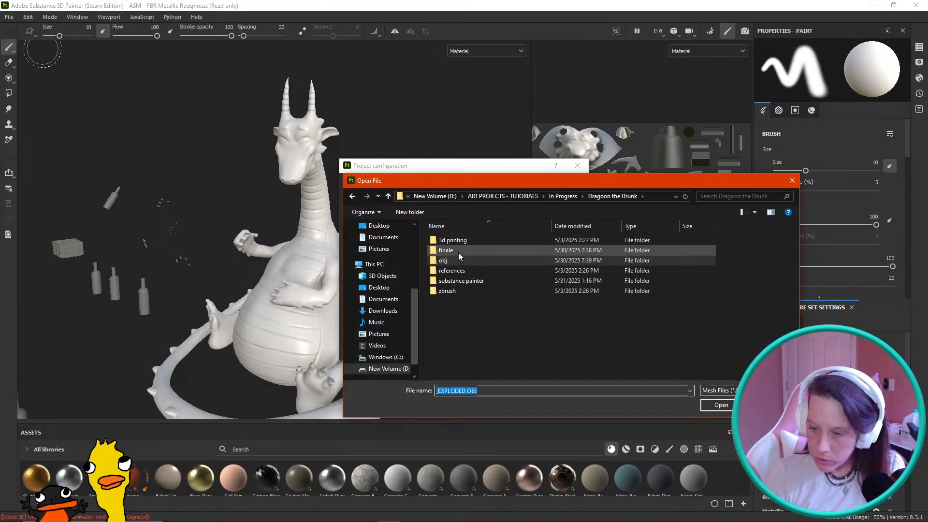
double_click(458, 253)
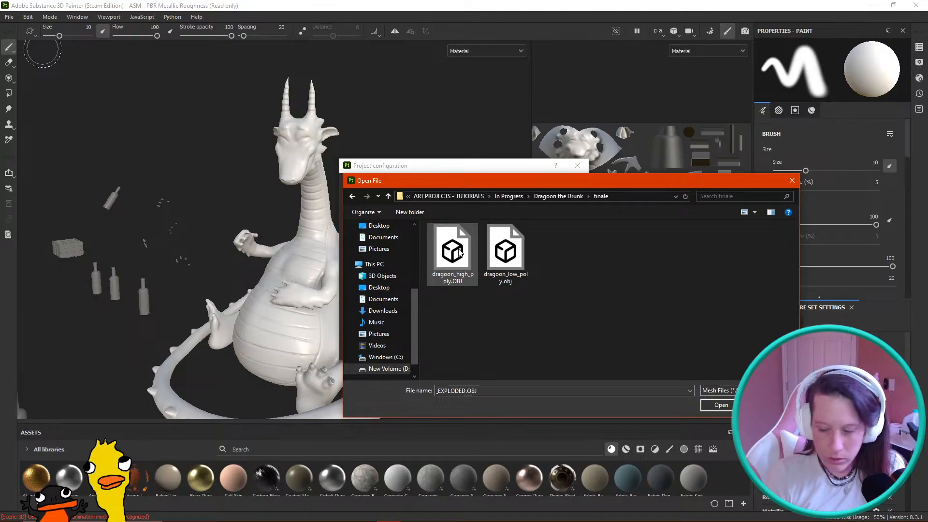
double_click(499, 262)
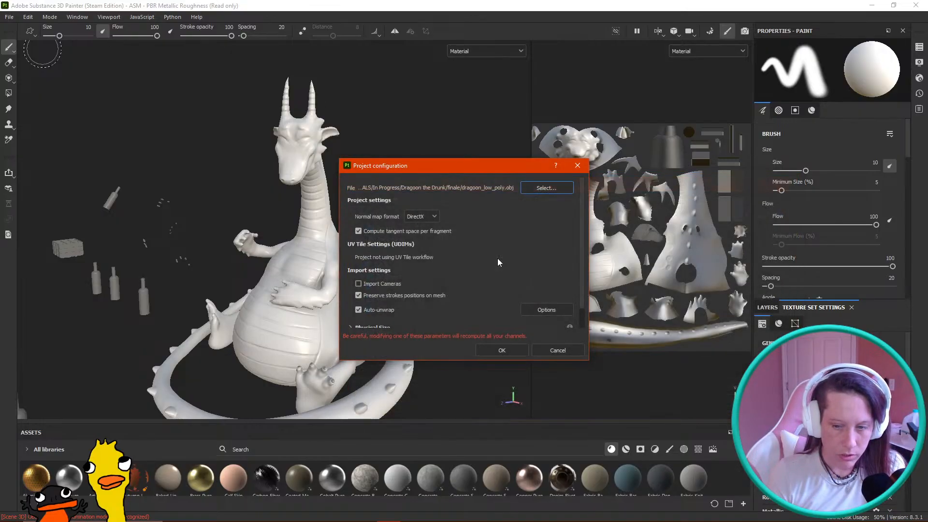
click(501, 350)
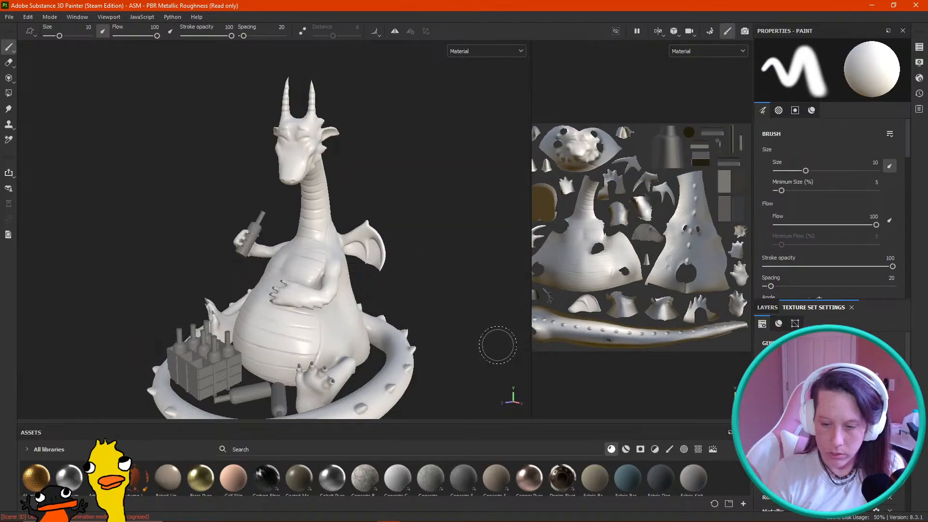
Step: Save the project as dragoon_the_drunk.spp in the substance painter folder, replacing the existing file
mouse_move(406, 254)
alt+mouse_down()
mouse_move(514, 249)
mouse_move(337, 256)
mouse_move(404, 253)
alt+mouse_up()
alt+middle_drag(404, 254, 403, 248)
mouse_move(403, 248)
alt+mouse_down()
mouse_move(416, 222)
mouse_move(393, 264)
mouse_move(367, 252)
alt+mouse_up()
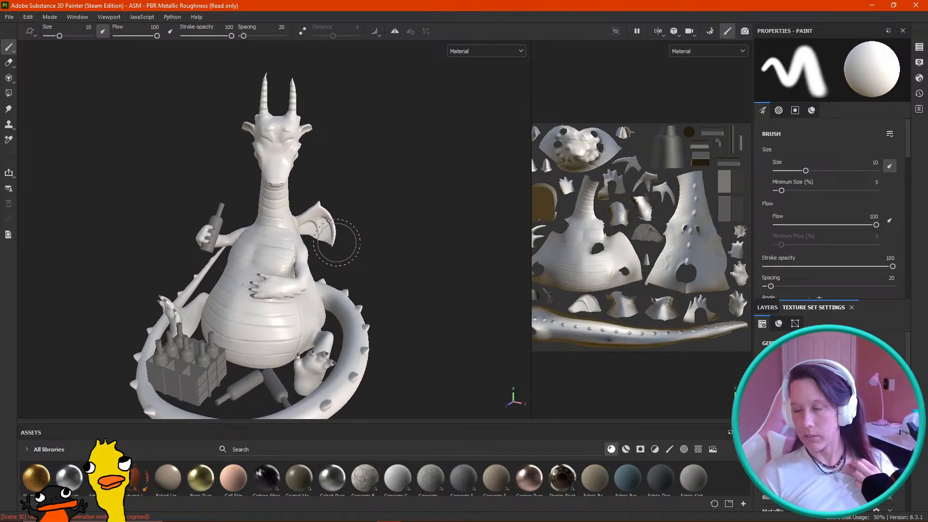
mouse_move(407, 267)
alt+mouse_down()
mouse_move(169, 247)
mouse_move(259, 297)
mouse_move(197, 170)
mouse_move(304, 233)
mouse_move(490, 248)
mouse_move(260, 101)
alt+mouse_up()
click(9, 16)
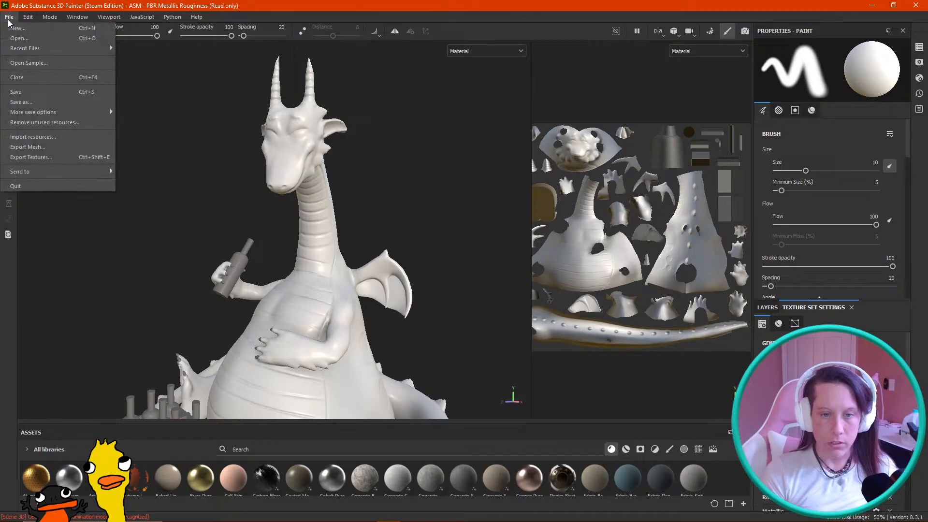
click(60, 110)
click(147, 77)
click(382, 243)
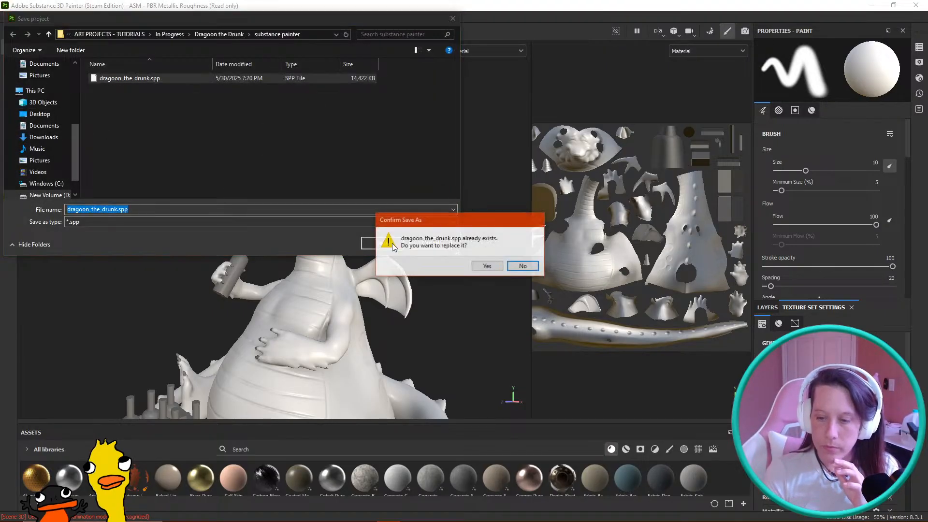
click(486, 265)
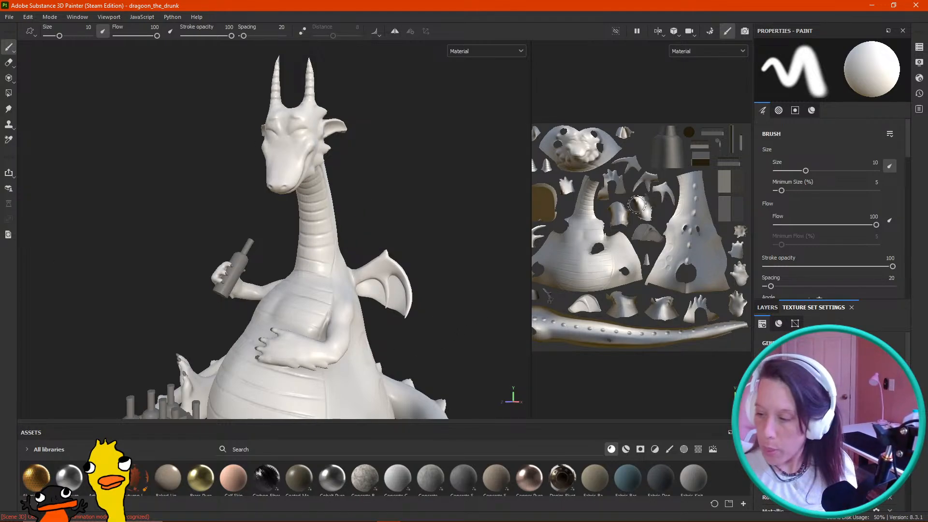
Step: Replace the default paint layer with a new fill layer that has a black mask
click(770, 308)
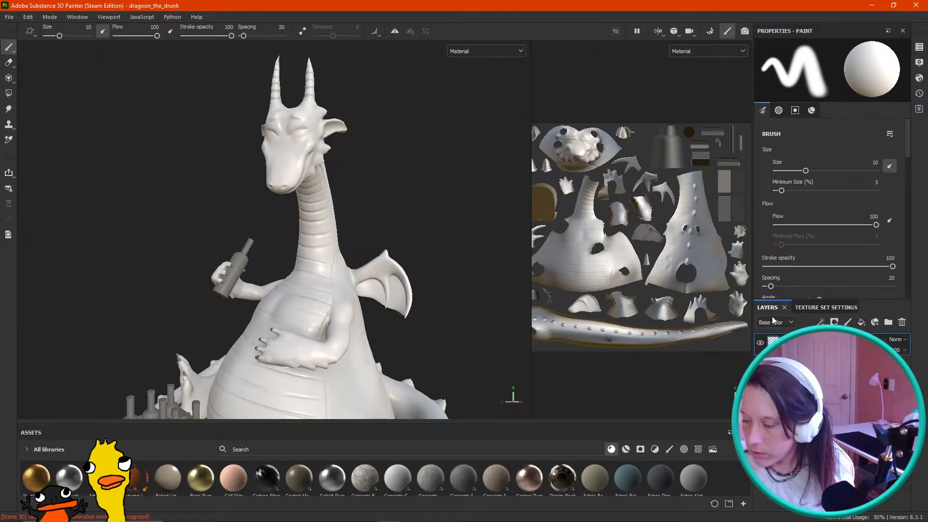
click(902, 322)
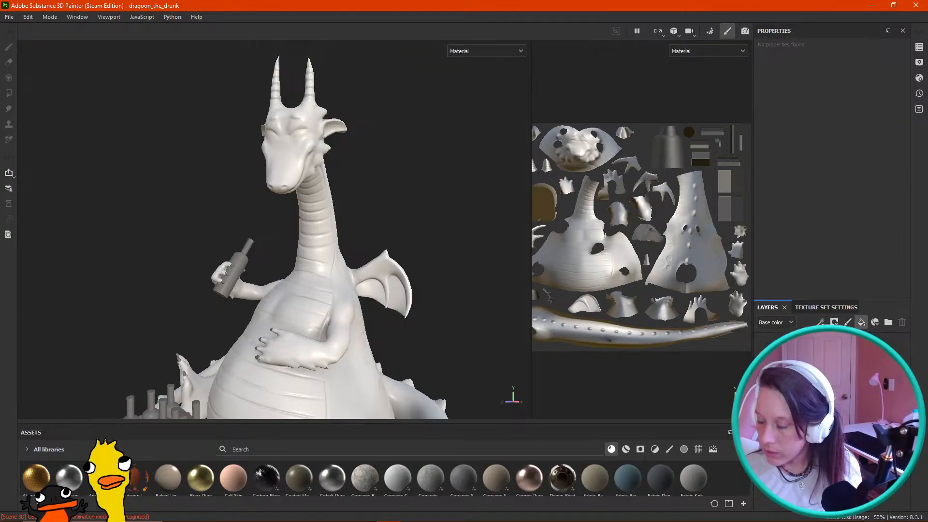
click(862, 322)
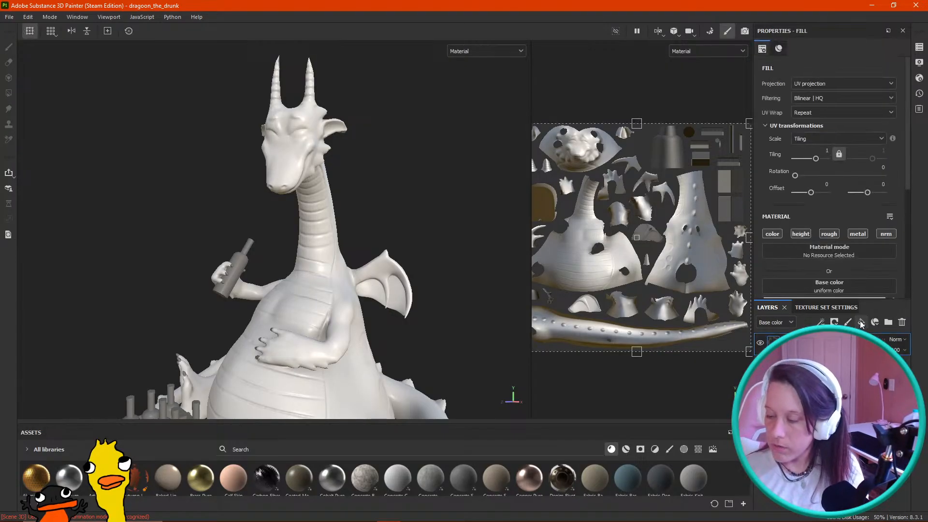
right_click(783, 342)
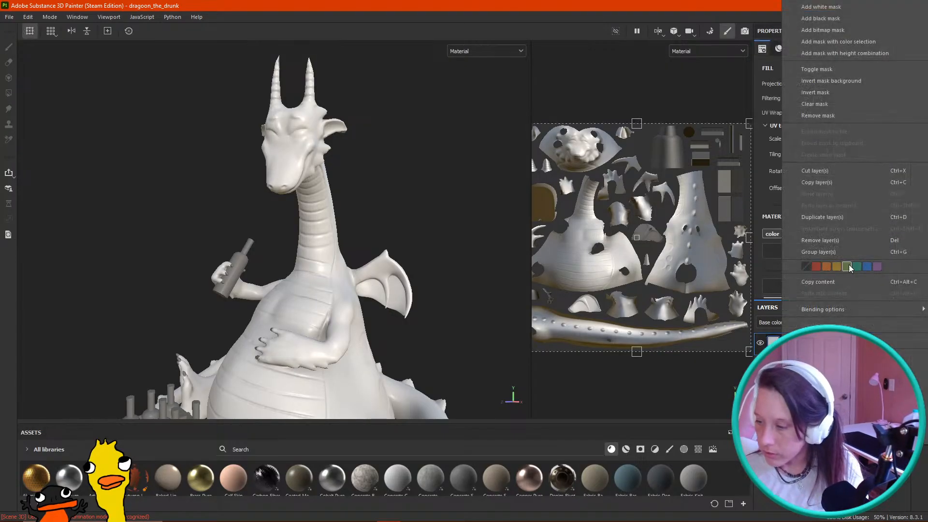
click(841, 17)
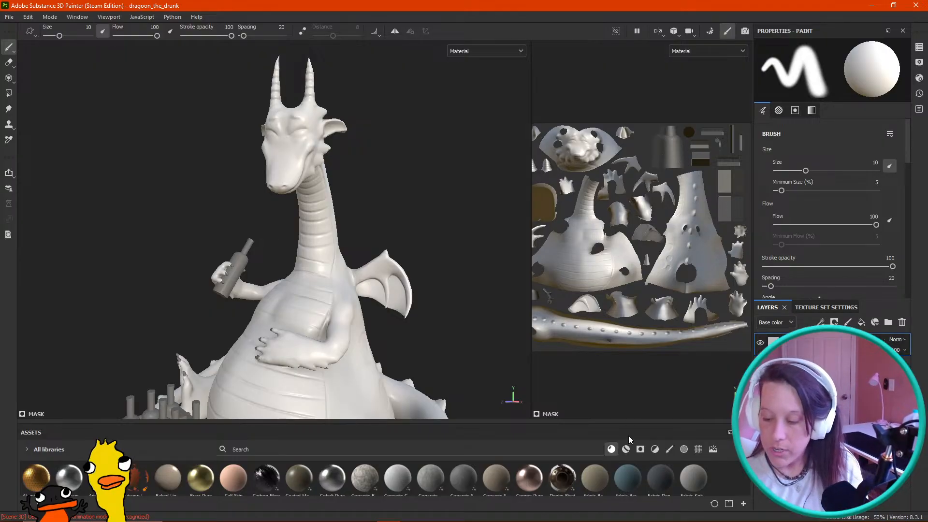
Step: Turn off the fill layer's height, roughness, metallic and normal channels, leaving only color active
click(777, 343)
click(800, 233)
click(829, 233)
click(858, 233)
click(889, 234)
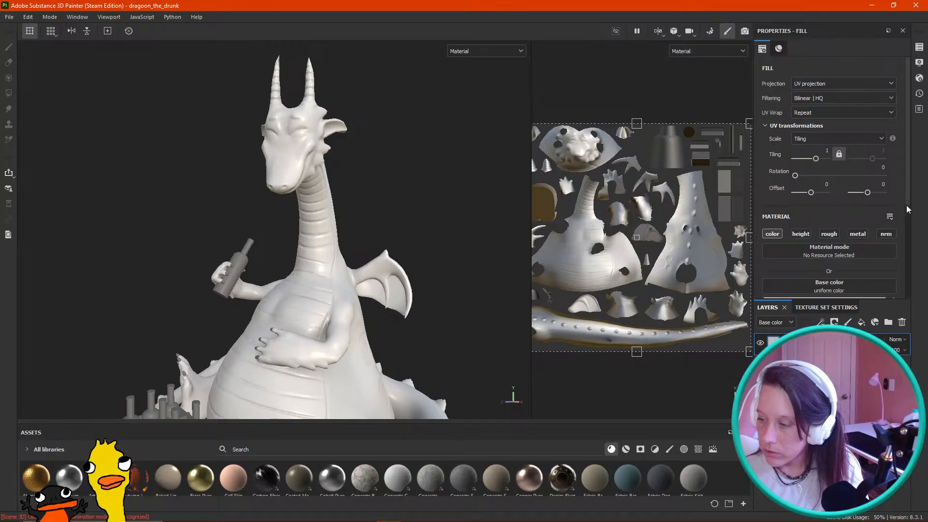
Step: Set the fill layer's base color to a light sky blue
scroll(851, 242, down, 2)
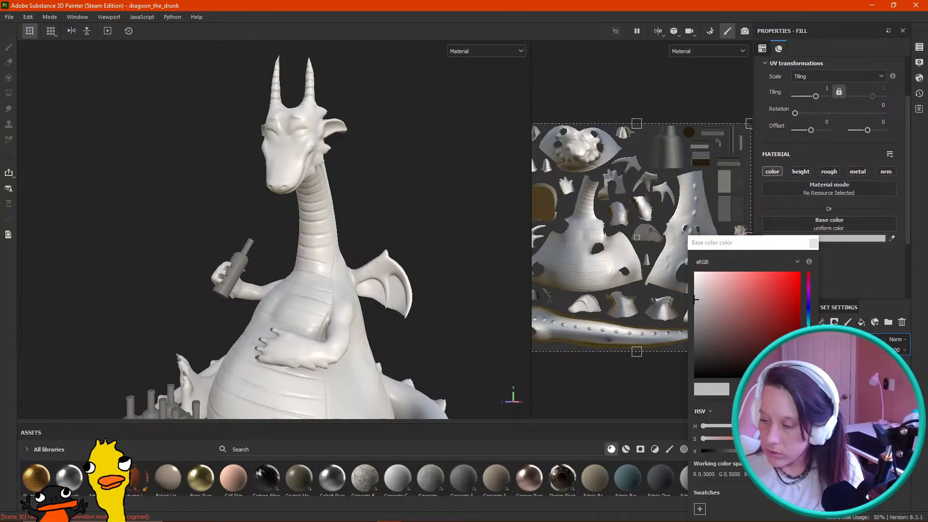
click(810, 314)
drag(784, 297, 767, 288)
click(809, 322)
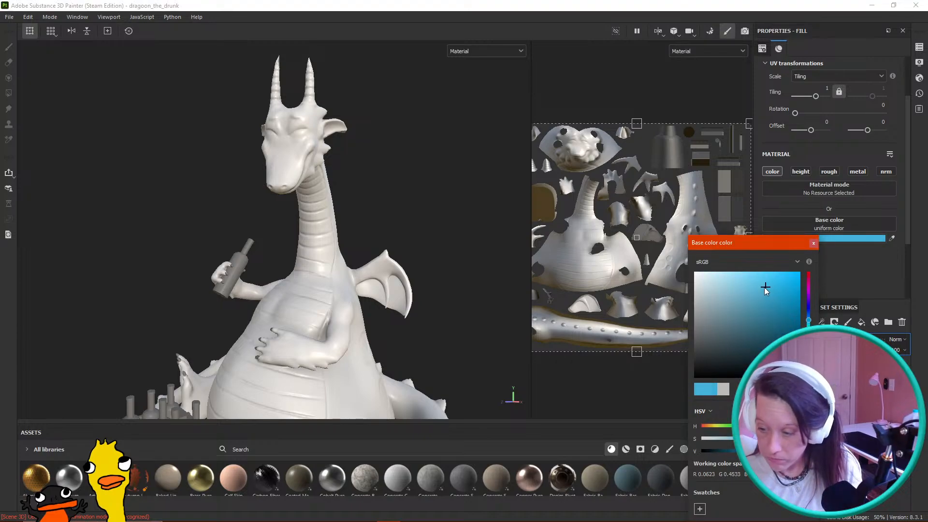
Step: Change the fill layer's base color to a medium teal green
drag(809, 320, 808, 333)
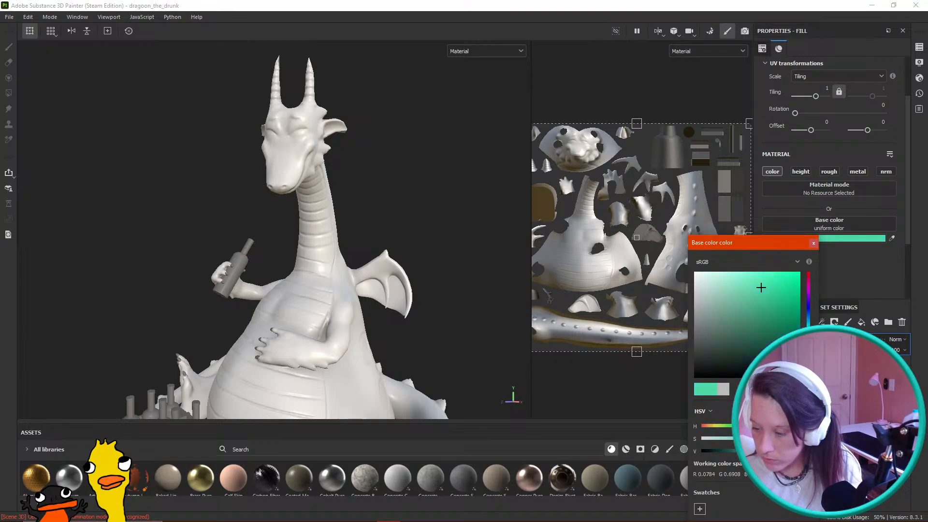
drag(761, 287, 771, 305)
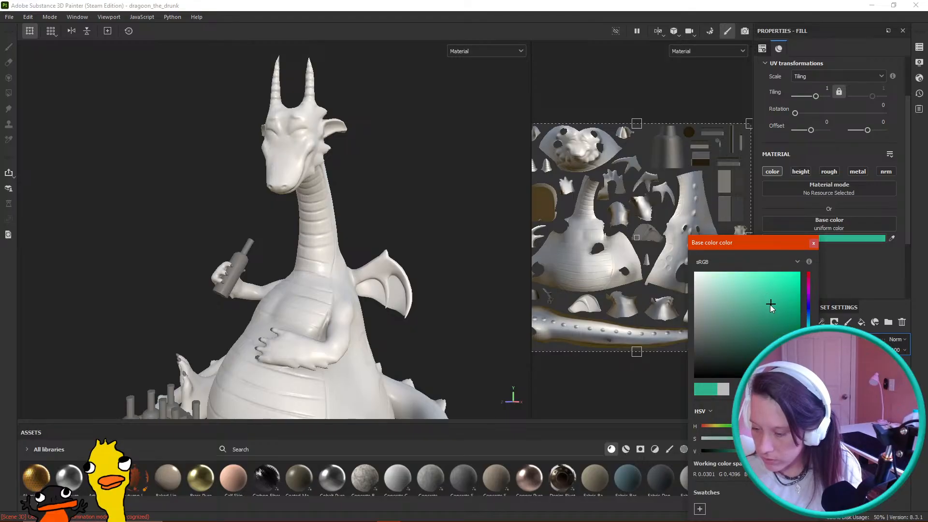
click(814, 243)
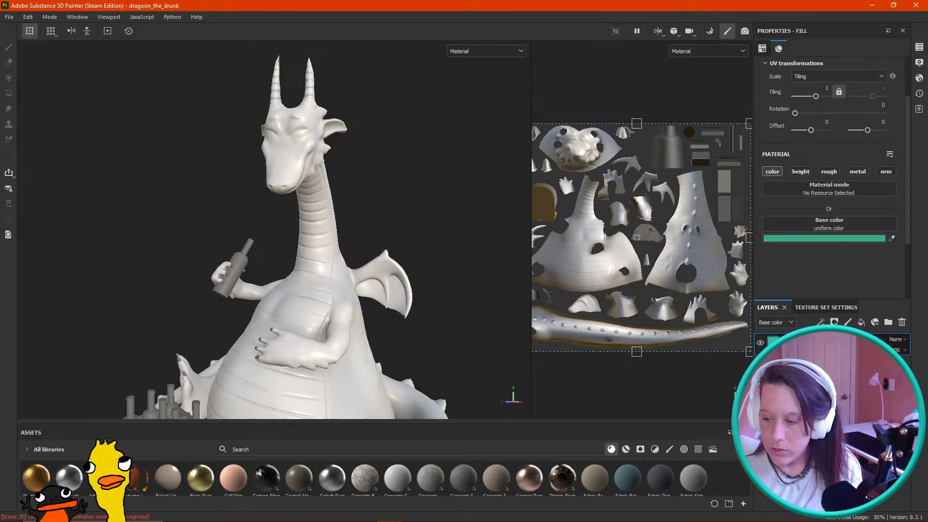
Step: Reveal most of the dragon's UV islands in the layer's mask with Polygon Fill, leaving the bottle and crate islands unfilled
key(1)
scroll(834, 246, down, 10)
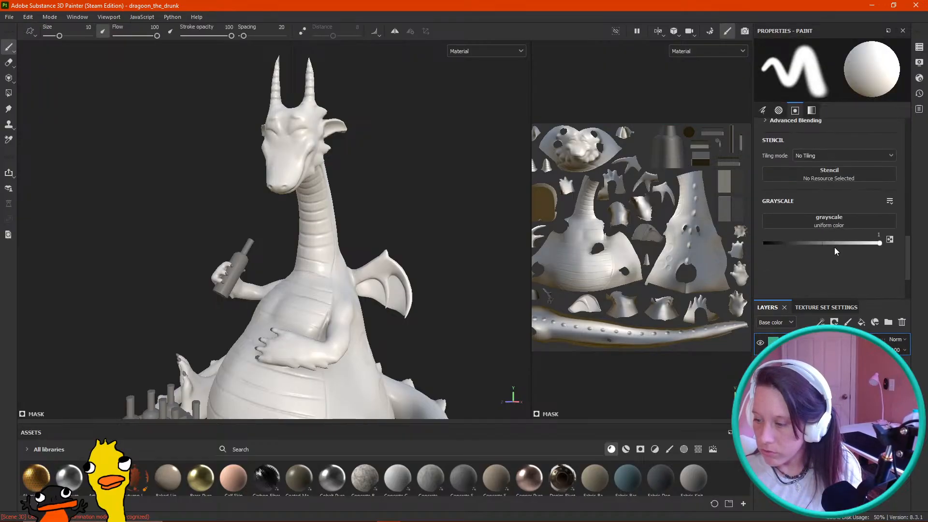
scroll(832, 246, up, 5)
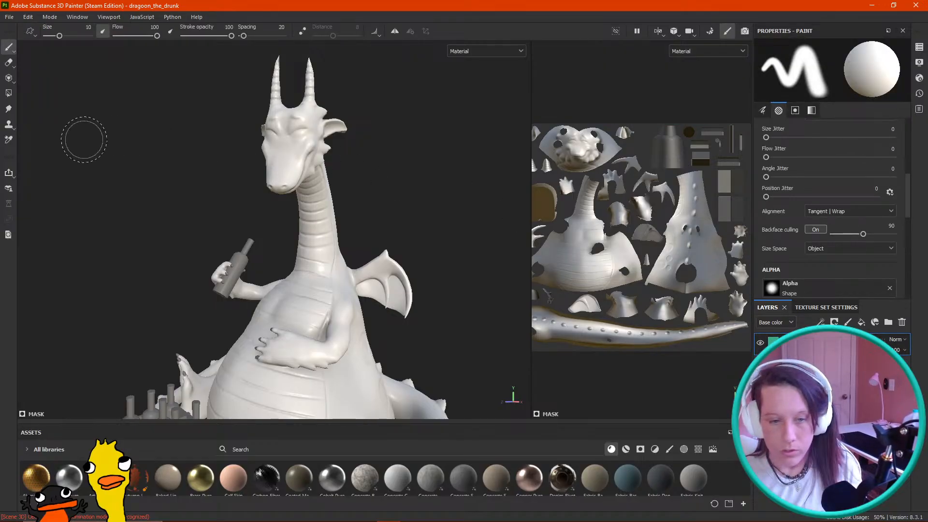
click(8, 92)
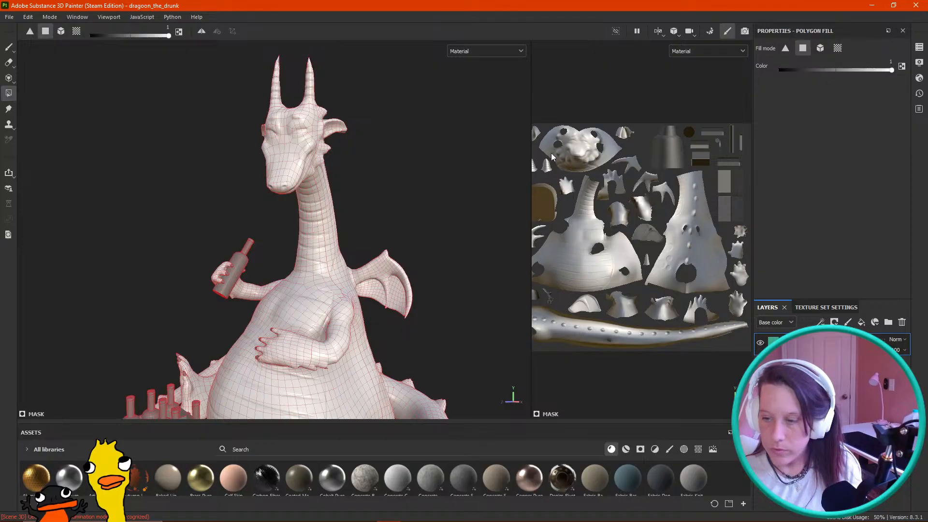
drag(537, 128, 622, 340)
drag(739, 329, 576, 213)
Step: Fill the remaining faces of the dragon's neck and back UV island in the mask, undoing the last stray fill
shift+right_drag(694, 212, 666, 227)
alt+middle_drag(661, 217, 698, 279)
scroll(608, 239, up, 7)
drag(635, 236, 657, 289)
drag(626, 216, 694, 299)
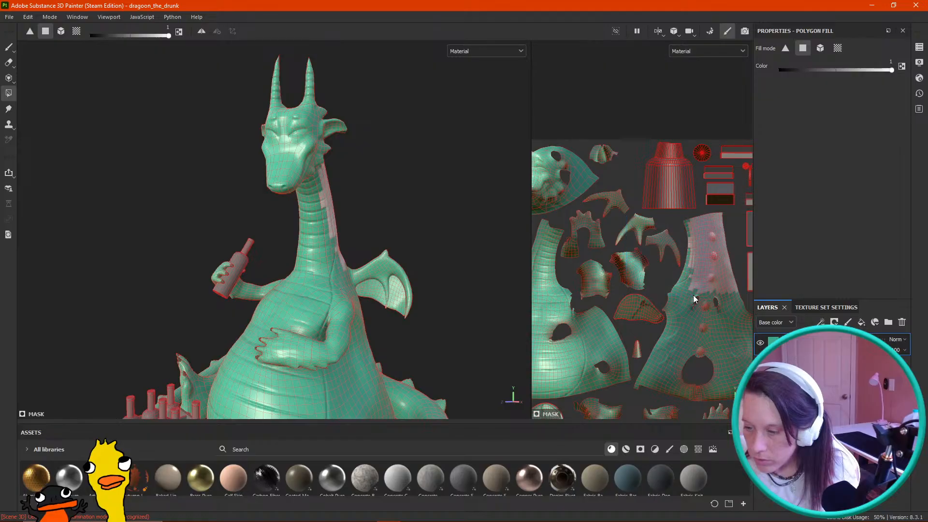
alt+middle_drag(694, 298, 605, 254)
drag(593, 200, 655, 318)
key(ctrl+z)
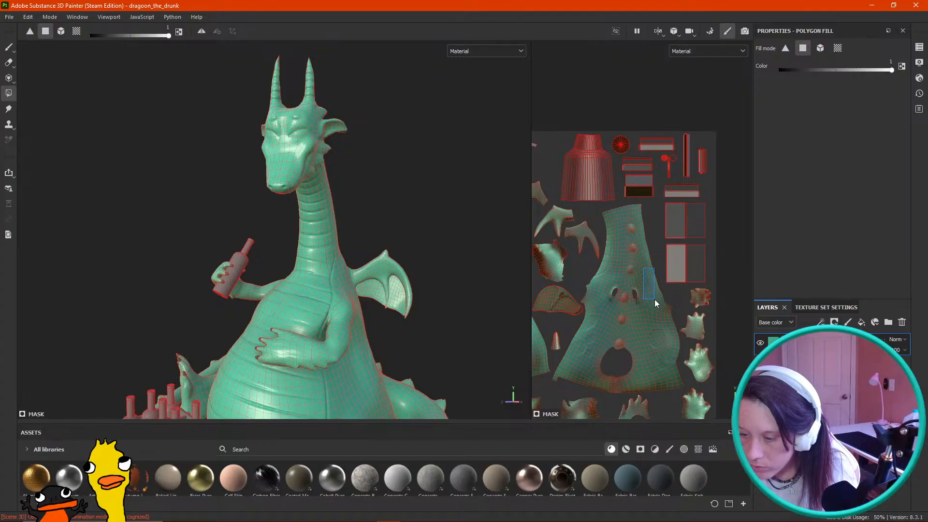
alt+middle_drag(588, 289, 612, 260)
Step: Set the dragon fill layer's base color to a darker, muted teal
alt+drag(507, 256, 441, 226)
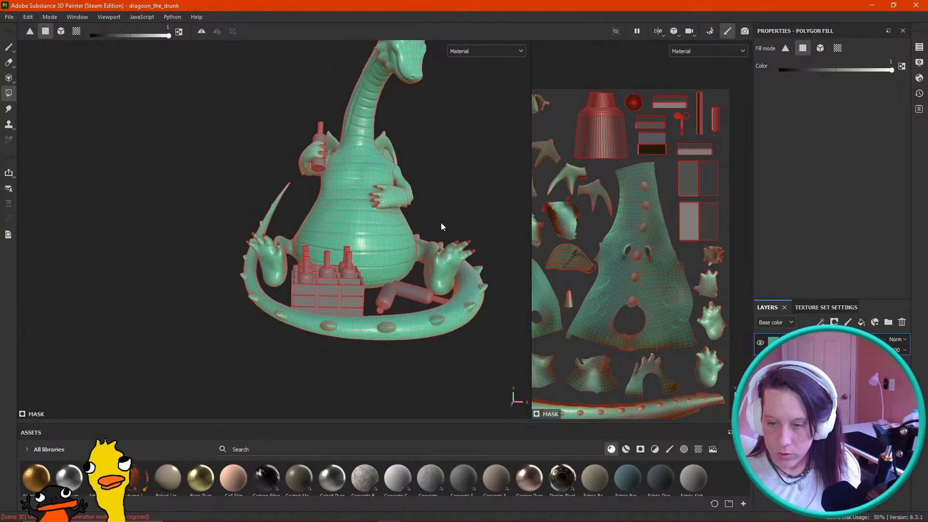
alt+middle_drag(441, 222, 417, 292)
alt+drag(416, 292, 392, 294)
click(773, 342)
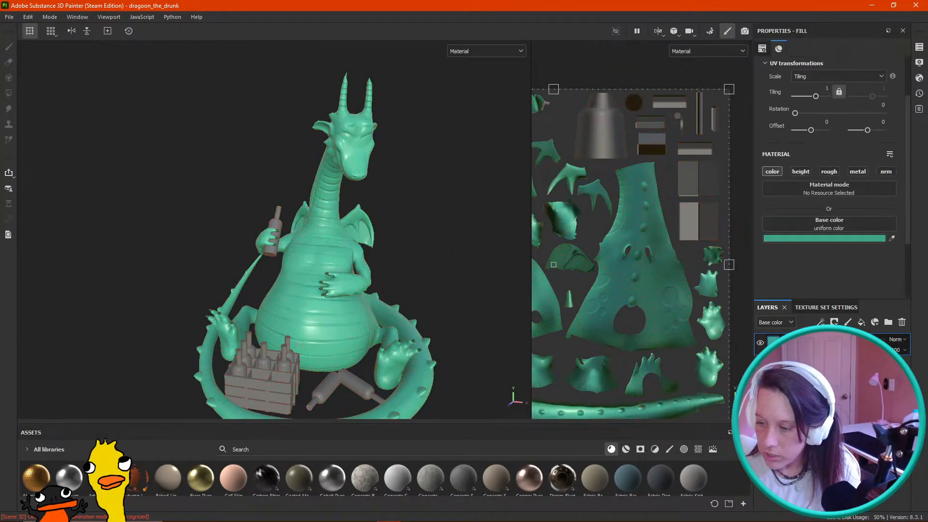
click(866, 239)
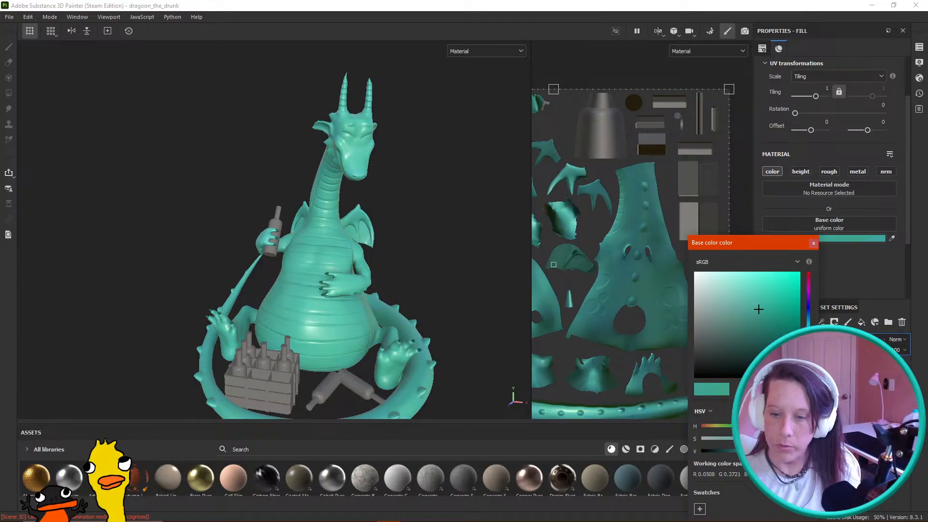
mouse_move(751, 313)
mouse_down()
mouse_move(756, 330)
mouse_move(809, 326)
mouse_move(742, 326)
mouse_up()
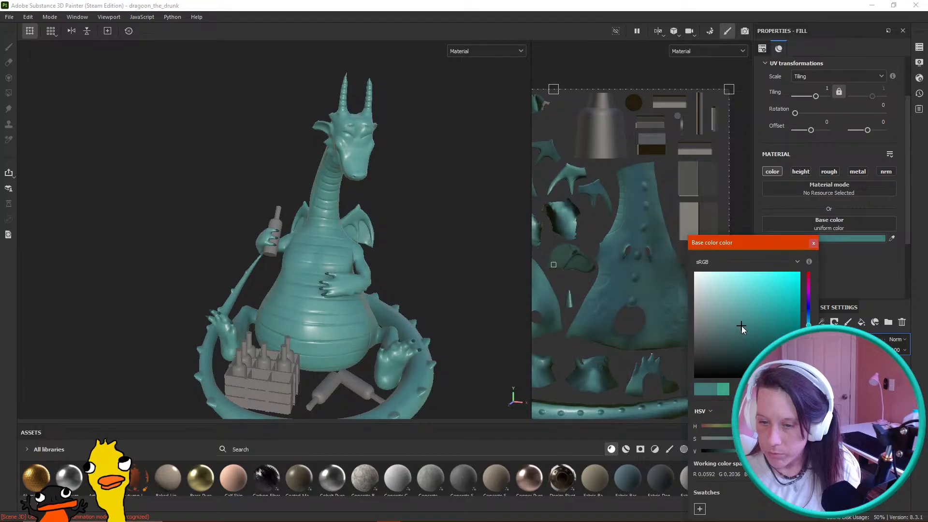
click(815, 243)
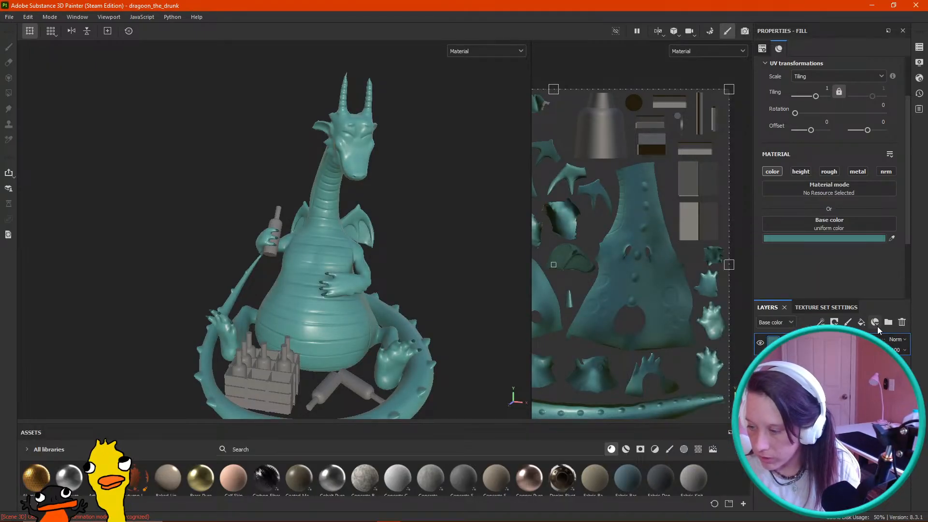
Step: Add a second fill layer above the teal layer and give it a black mask
click(863, 322)
right_click(854, 343)
click(843, 16)
key(4)
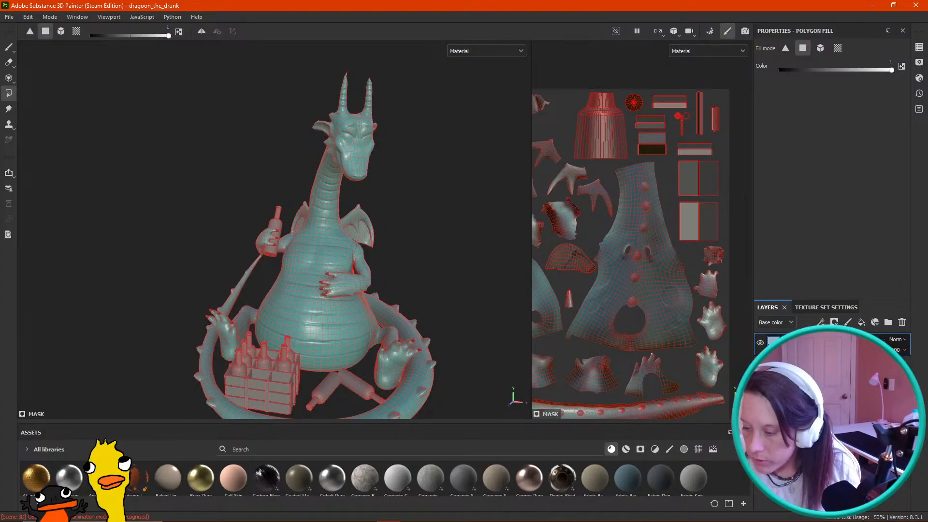
Step: Turn off the new fill layer's height, roughness, metallic and normal channels, leaving only color active
click(772, 342)
click(801, 172)
click(829, 172)
click(858, 171)
click(887, 171)
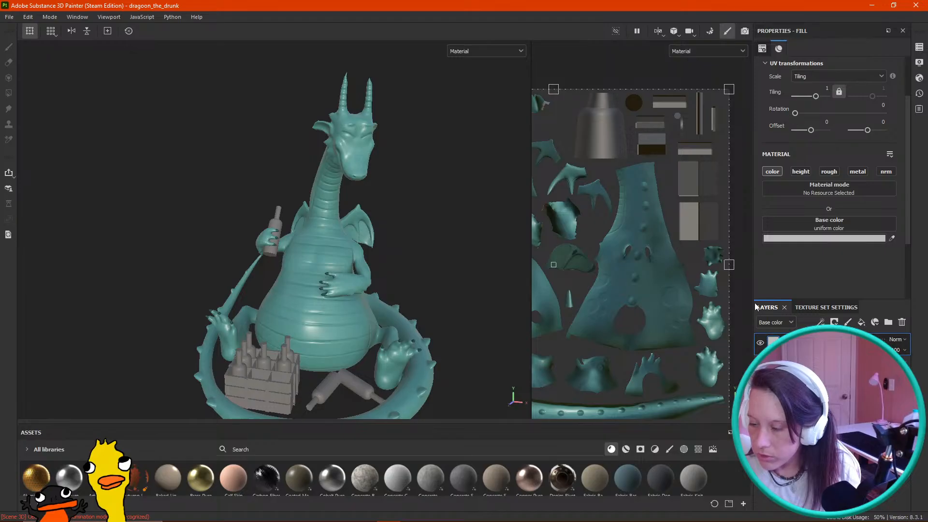
Step: Set the new fill layer's base color to a pale creamy yellow
click(782, 239)
drag(809, 369, 811, 283)
drag(719, 293, 718, 288)
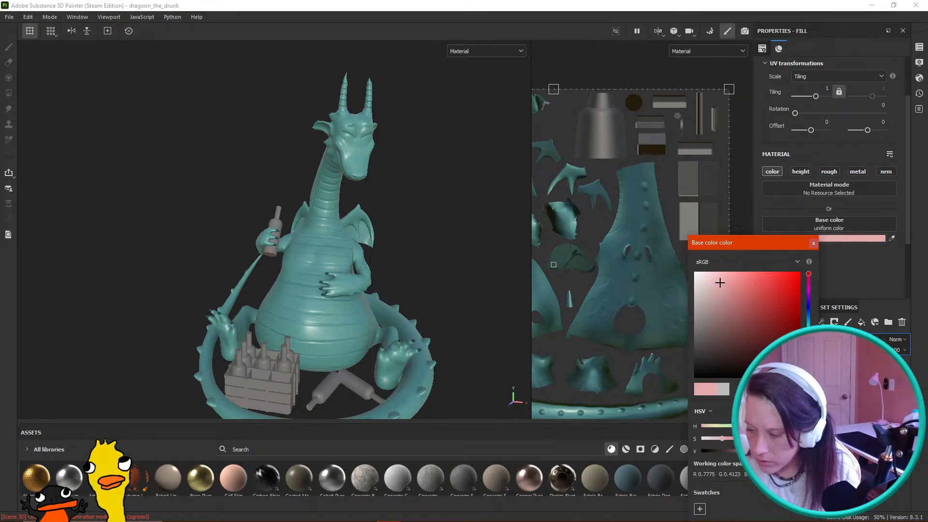
click(809, 361)
drag(809, 362, 809, 366)
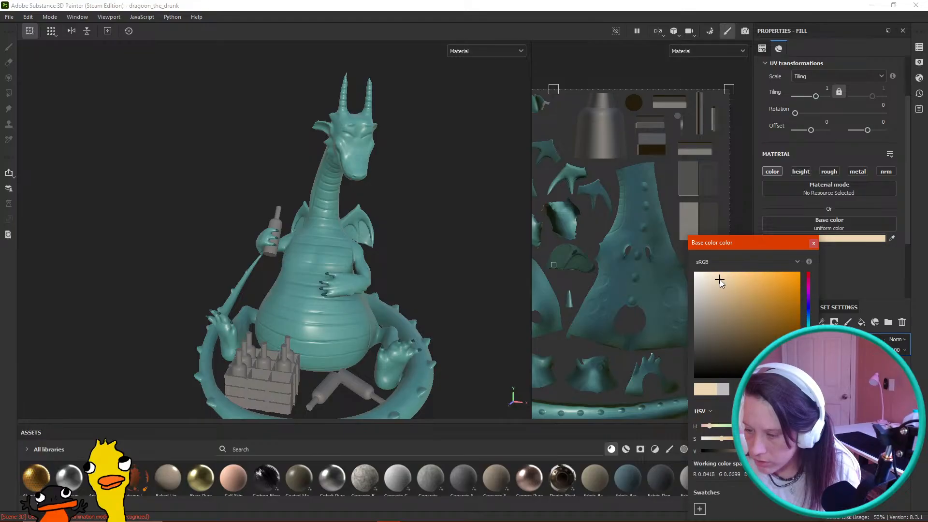
drag(726, 276, 724, 281)
drag(809, 367, 808, 364)
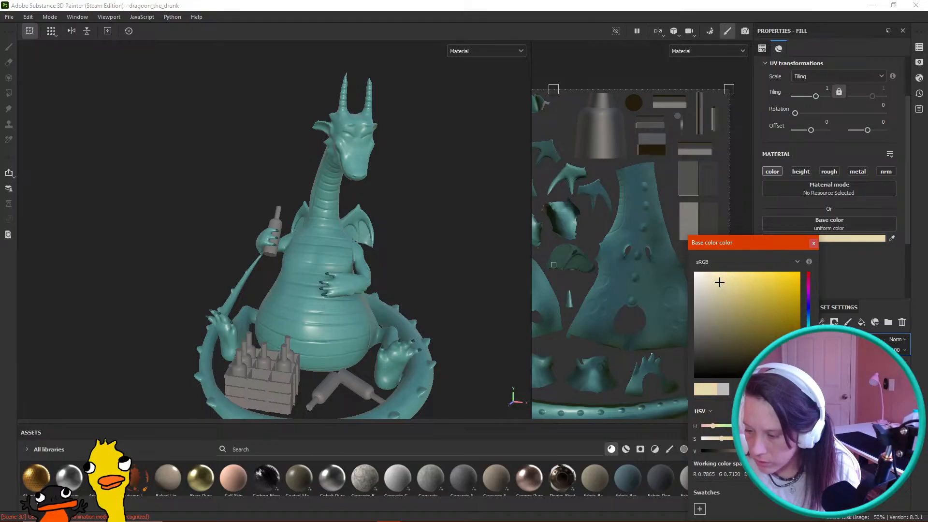
click(814, 244)
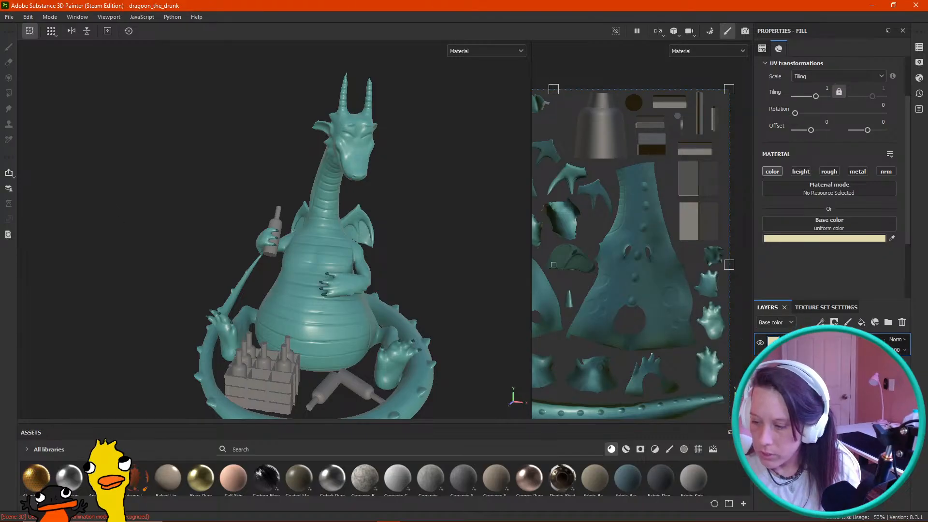
Step: Activate the Paint tool on the new layer's mask, set its alignment to UV and open the brush alpha choices
key(4)
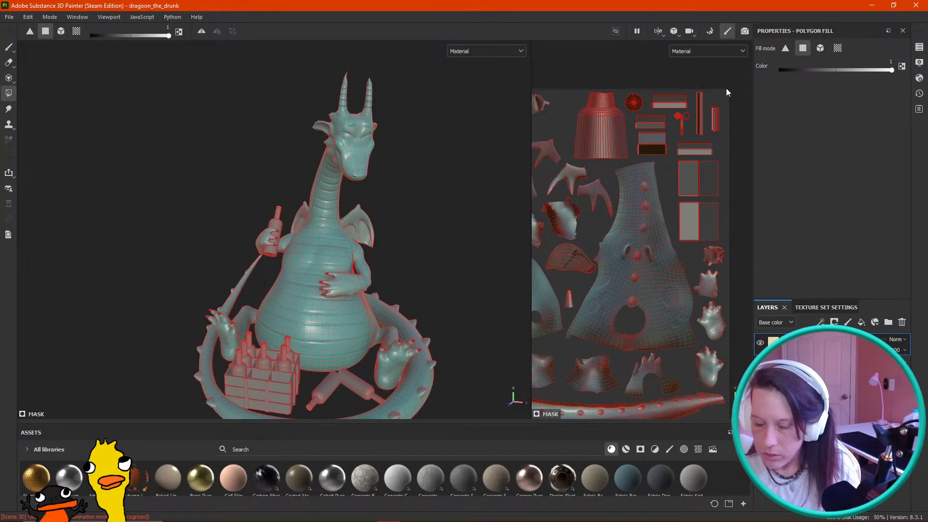
click(8, 47)
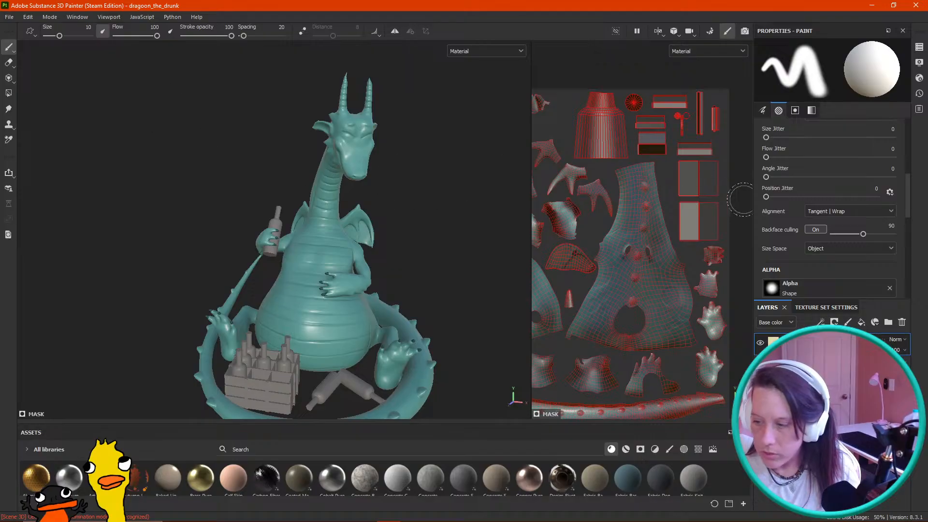
click(832, 210)
click(824, 253)
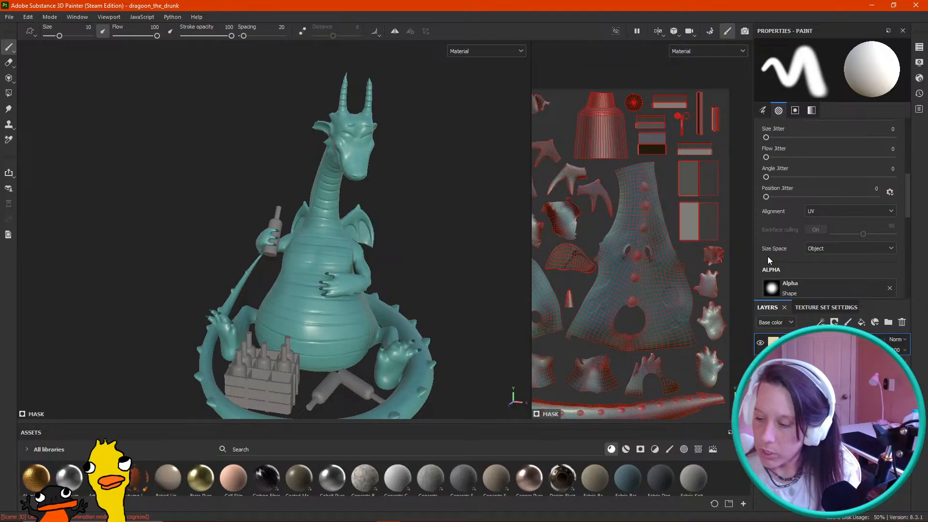
scroll(825, 263, down, 2)
click(828, 230)
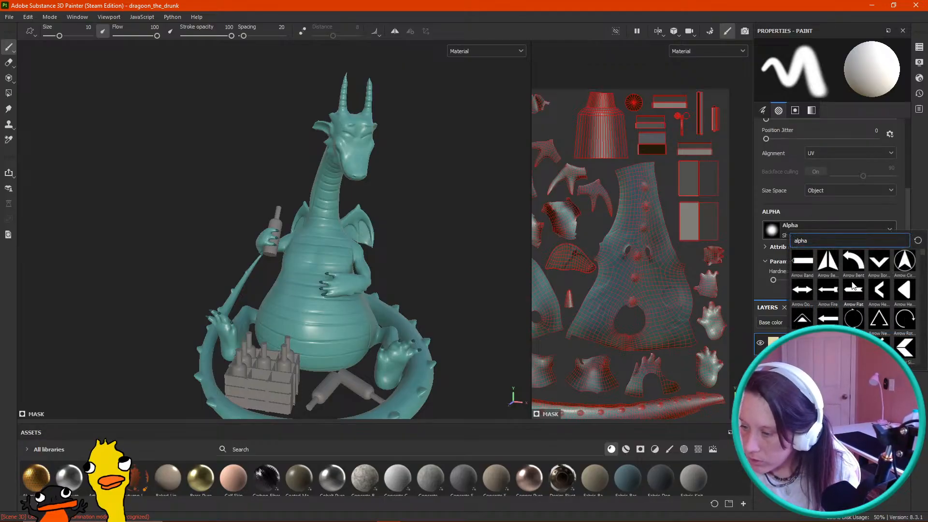
Step: Choose the Basic Hard brush from the brush library and reduce its size to 3.11
click(670, 449)
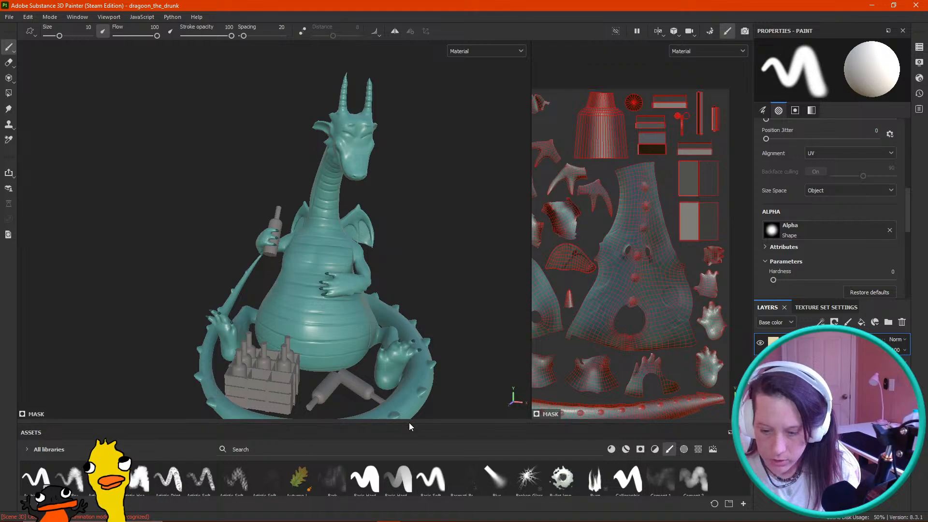
drag(409, 425, 409, 357)
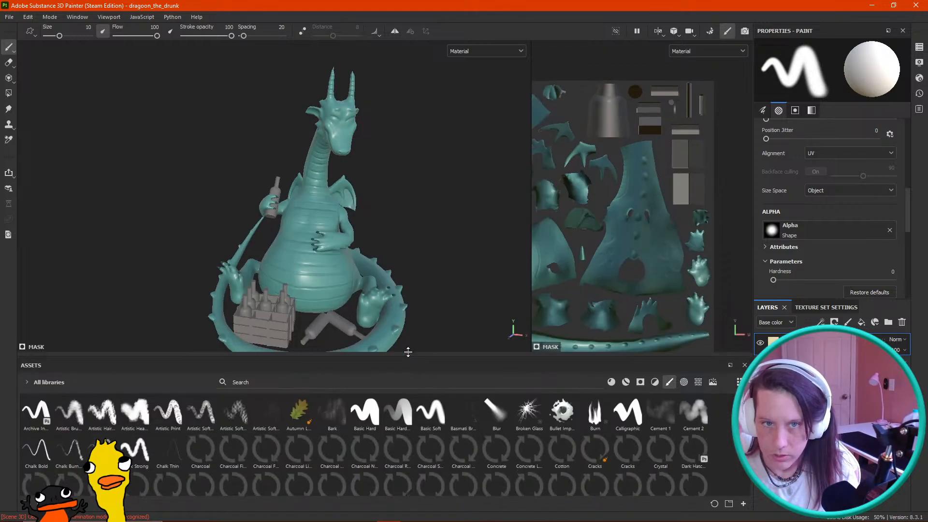
click(366, 408)
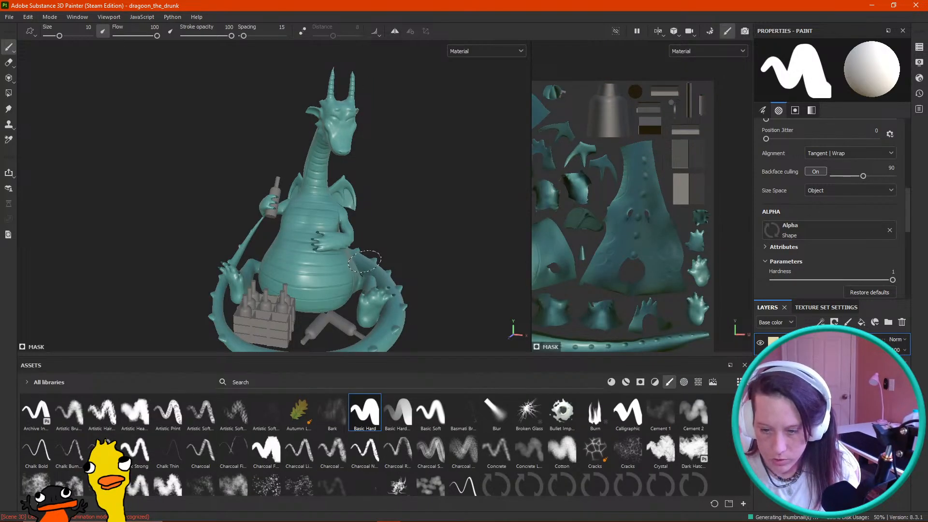
key(bracketleft)
key(bracketleft)
key(bracketleft)
key(bracketleft)
key(bracketleft)
key(bracketleft)
key(bracketleft)
key(bracketleft)
key(bracketleft)
key(bracketleft)
key(bracketleft)
key(bracketleft)
key(bracketleft)
key(bracketleft)
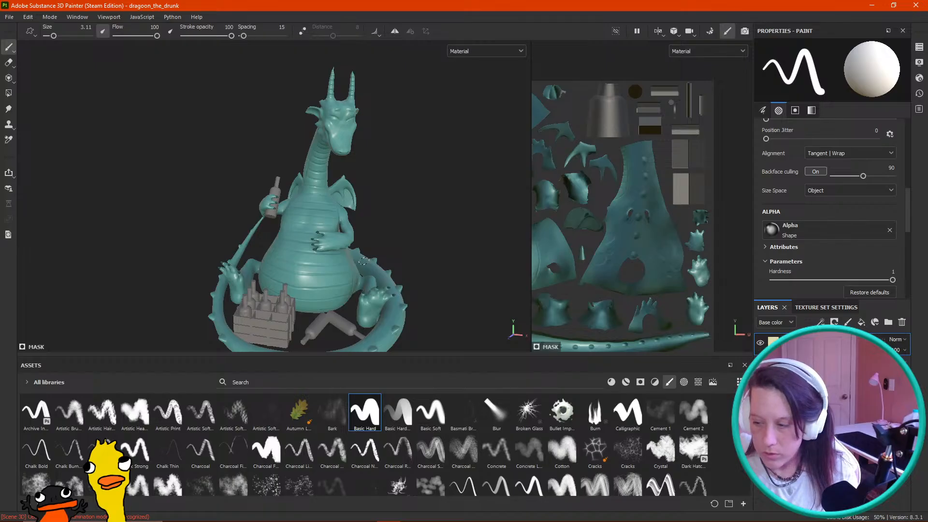
Step: Paint the cream color into the mask down the middle of the dragon's chest and the base of its neck
alt+drag(453, 253, 516, 251)
alt+right_drag(516, 251, 528, 237)
alt+middle_drag(528, 237, 490, 304)
mouse_move(489, 304)
alt+mouse_down()
mouse_move(435, 217)
mouse_move(396, 215)
mouse_move(372, 242)
mouse_move(397, 248)
mouse_move(380, 263)
mouse_move(365, 232)
alt+mouse_up()
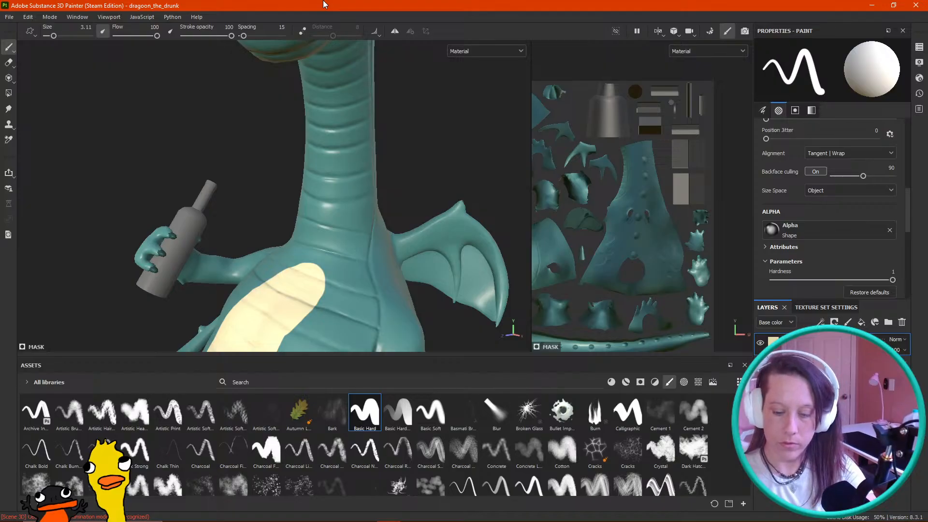
drag(328, 205, 308, 279)
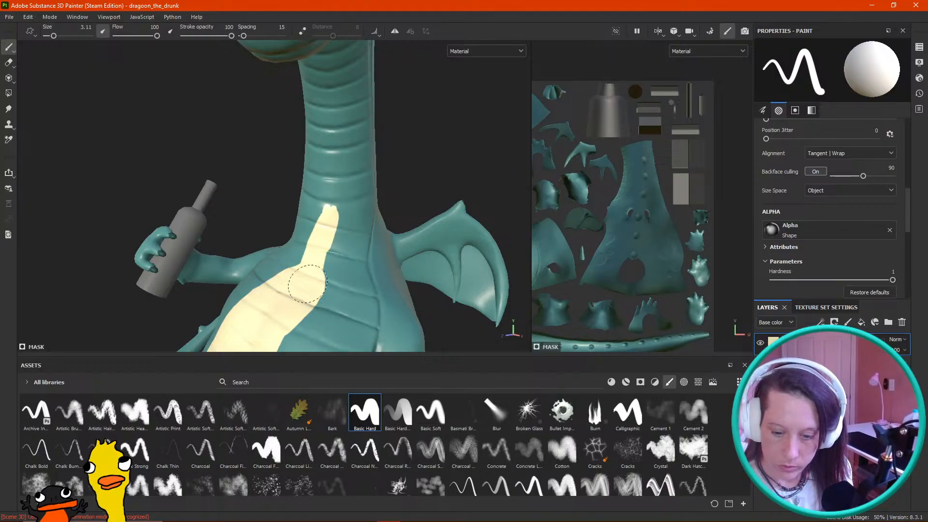
Step: Reduce the brush size to 1.86 and paint a cream strip up the front of the dragon's neck
key(bracketleft)
key(bracketleft)
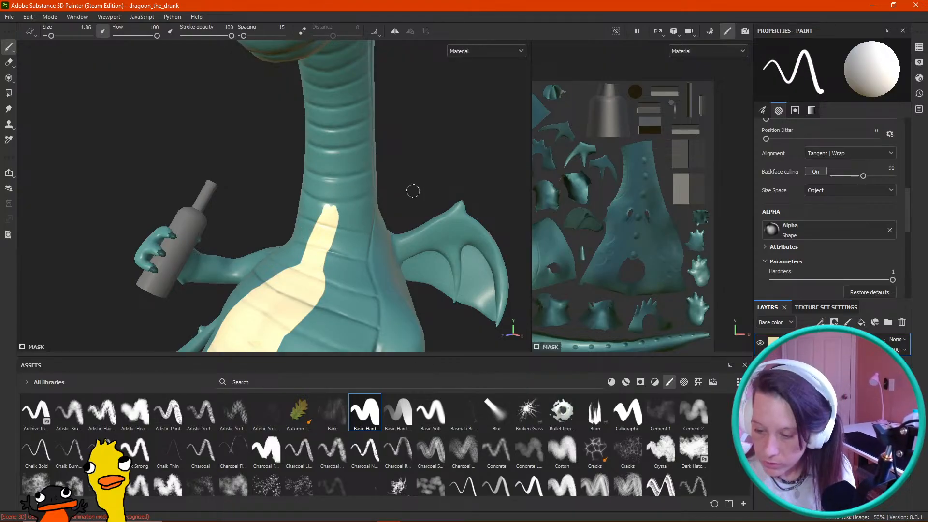
mouse_move(338, 123)
mouse_down()
mouse_move(334, 283)
mouse_move(345, 173)
mouse_up()
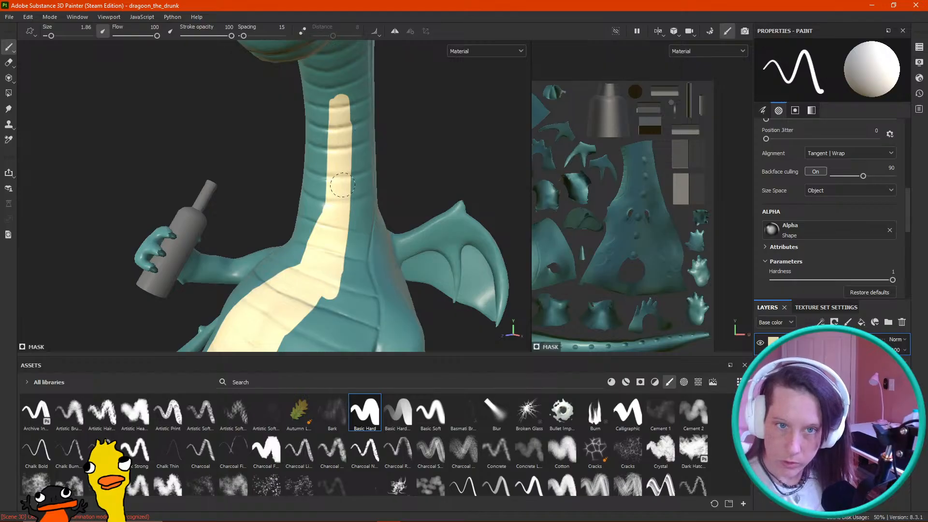
alt+drag(438, 158, 454, 120)
mouse_move(397, 151)
alt+mouse_down()
mouse_move(322, 193)
mouse_move(315, 111)
mouse_move(315, 155)
mouse_move(406, 239)
mouse_move(466, 122)
mouse_move(442, 150)
alt+mouse_up()
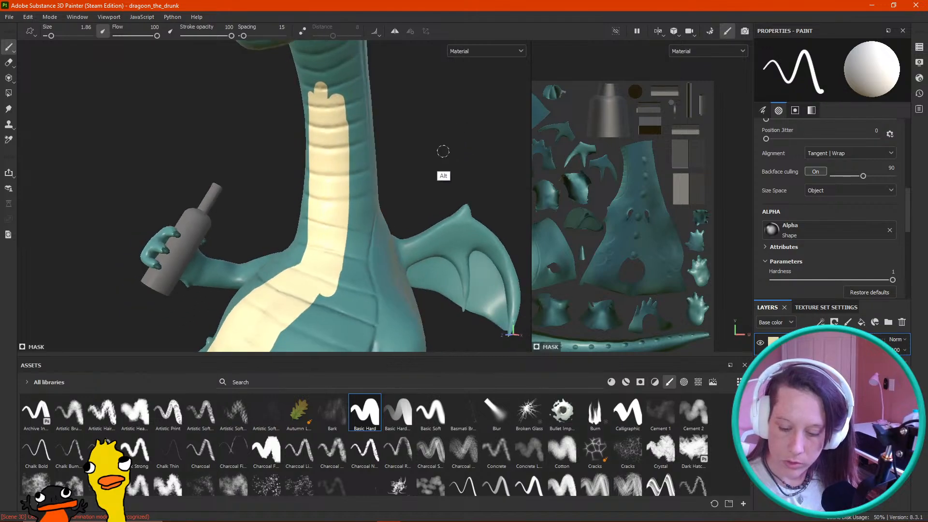
Step: Widen the cream area across the dragon's chest plates, out to the side and down to the resting hand
alt+drag(449, 186, 401, 224)
mouse_move(392, 155)
mouse_down()
mouse_move(365, 244)
mouse_move(373, 193)
mouse_move(344, 188)
mouse_move(321, 213)
mouse_up()
mouse_move(435, 124)
alt+mouse_down()
mouse_move(458, 97)
mouse_move(464, 104)
alt+mouse_up()
drag(381, 171, 367, 237)
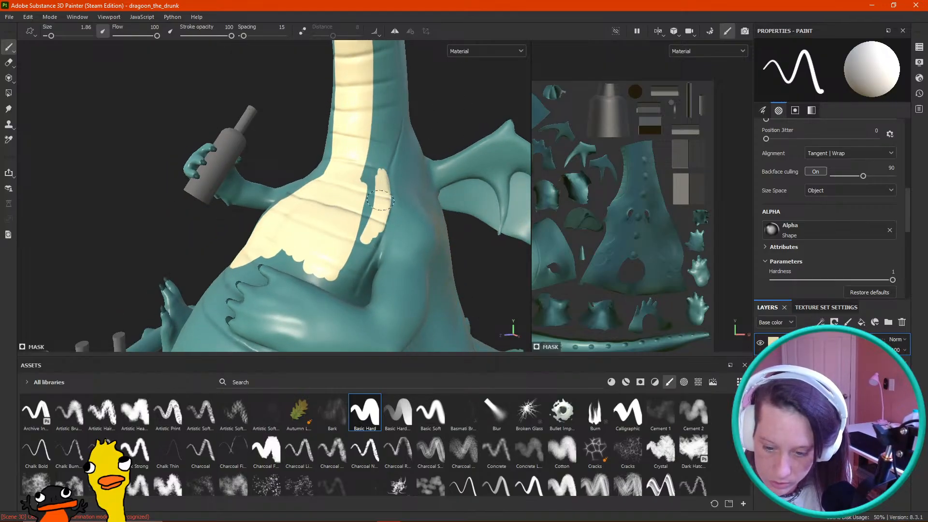
drag(361, 224, 365, 146)
mouse_move(437, 120)
alt+mouse_down()
mouse_move(466, 97)
mouse_move(456, 136)
mouse_move(454, 66)
mouse_move(453, 116)
alt+mouse_up()
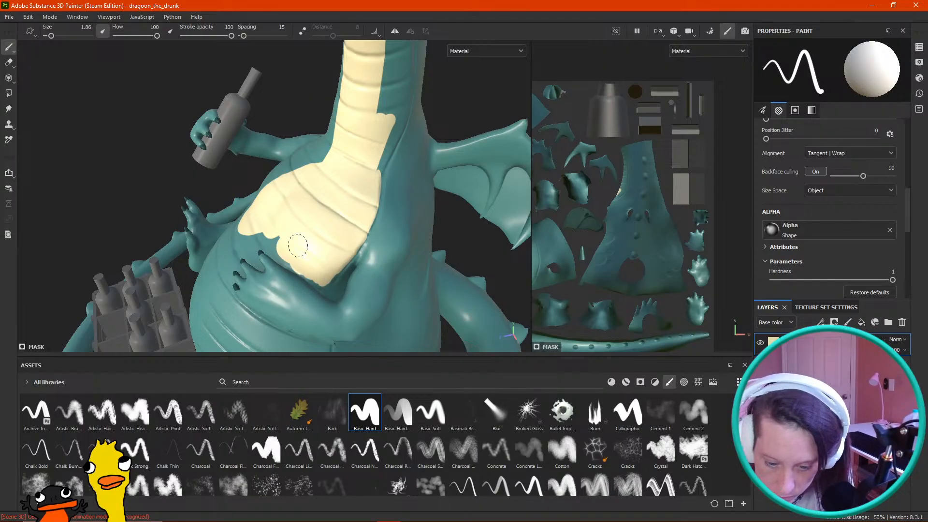
Step: Widen the cream strip along the side of the dragon's neck and extend it up toward the throat
alt+drag(486, 75, 453, 143)
drag(294, 109, 313, 142)
mouse_move(328, 184)
mouse_down()
mouse_move(330, 145)
mouse_move(336, 269)
mouse_up()
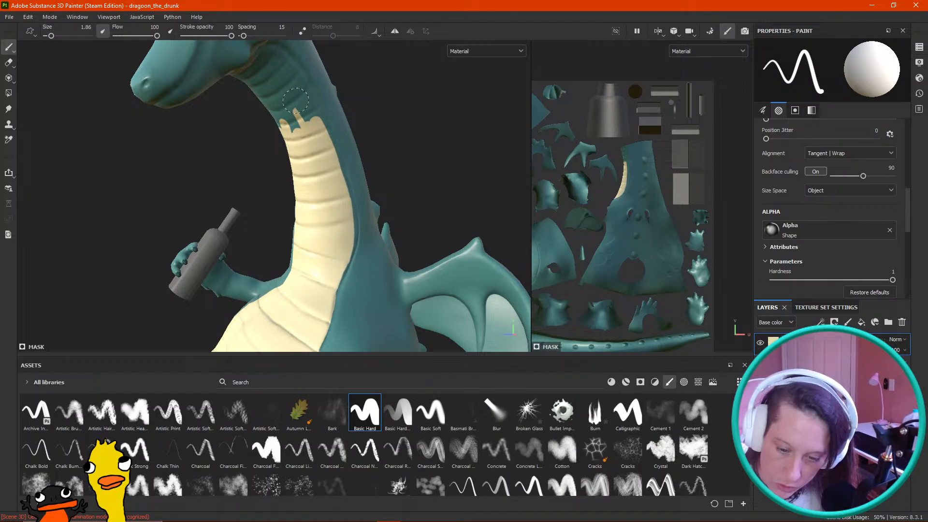
drag(297, 103, 310, 140)
mouse_move(426, 154)
alt+mouse_down()
mouse_move(491, 82)
mouse_move(441, 150)
alt+mouse_up()
drag(302, 135, 298, 169)
Step: Fill the remaining teal gap beside the base of the neck, above the chest plates, with cream
mouse_move(351, 143)
alt+mouse_down()
mouse_move(396, 149)
mouse_move(415, 166)
mouse_move(337, 103)
mouse_move(307, 140)
mouse_move(285, 208)
mouse_move(288, 182)
mouse_move(293, 291)
mouse_move(304, 237)
alt+mouse_up()
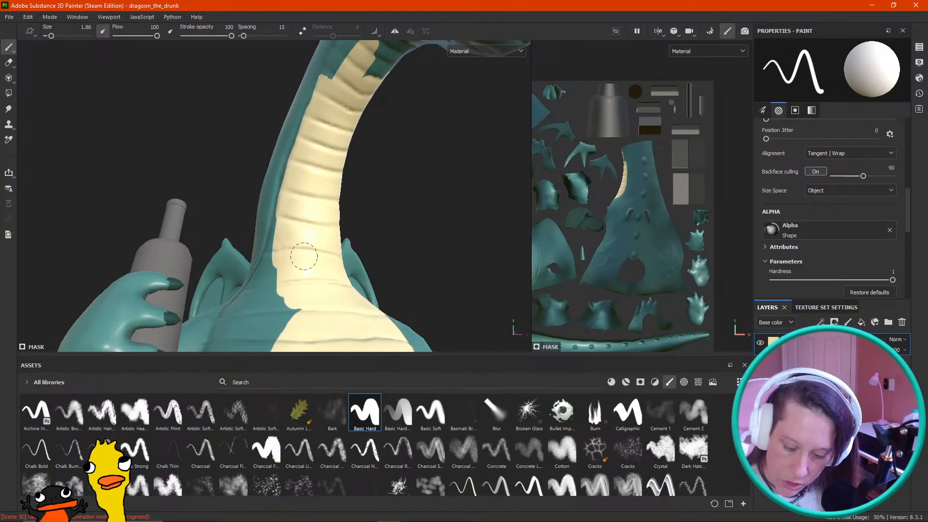
mouse_move(399, 192)
alt+mouse_down()
mouse_move(428, 160)
mouse_move(440, 205)
mouse_move(375, 233)
alt+mouse_up()
drag(294, 279, 304, 329)
mouse_move(423, 216)
alt+mouse_down()
mouse_move(392, 208)
mouse_move(382, 216)
mouse_move(401, 140)
mouse_move(417, 136)
alt+mouse_up()
alt+middle_drag(428, 143, 360, 287)
mouse_move(394, 247)
shift+right_down()
mouse_move(428, 252)
mouse_move(503, 296)
mouse_move(490, 247)
shift+right_up()
click(488, 55)
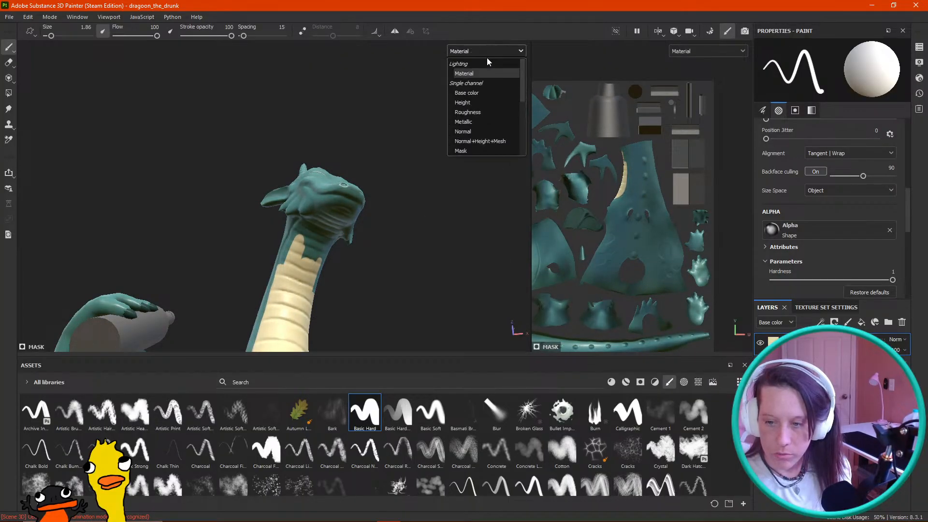
click(471, 98)
click(473, 52)
click(478, 68)
Step: Paint the dragon's throat and the underside of its jaw cream, reducing the brush size to 0.94 for the finer edges
alt+drag(430, 197, 496, 311)
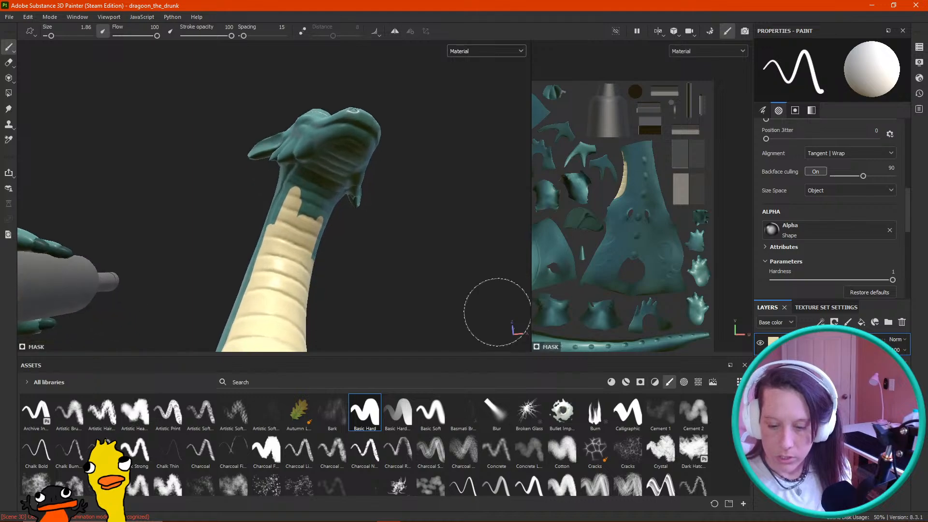
mouse_move(310, 206)
mouse_down()
mouse_move(303, 196)
mouse_move(347, 167)
mouse_move(334, 186)
mouse_up()
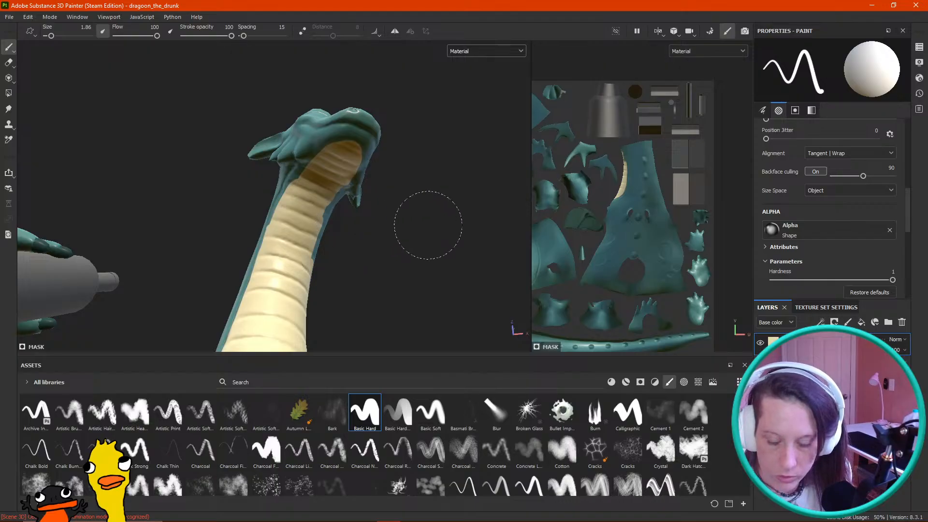
alt+drag(414, 220, 450, 259)
key(bracketleft)
key(bracketleft)
key(bracketleft)
key(bracketleft)
key(bracketright)
mouse_move(319, 140)
mouse_down()
mouse_move(289, 187)
mouse_move(333, 129)
mouse_up()
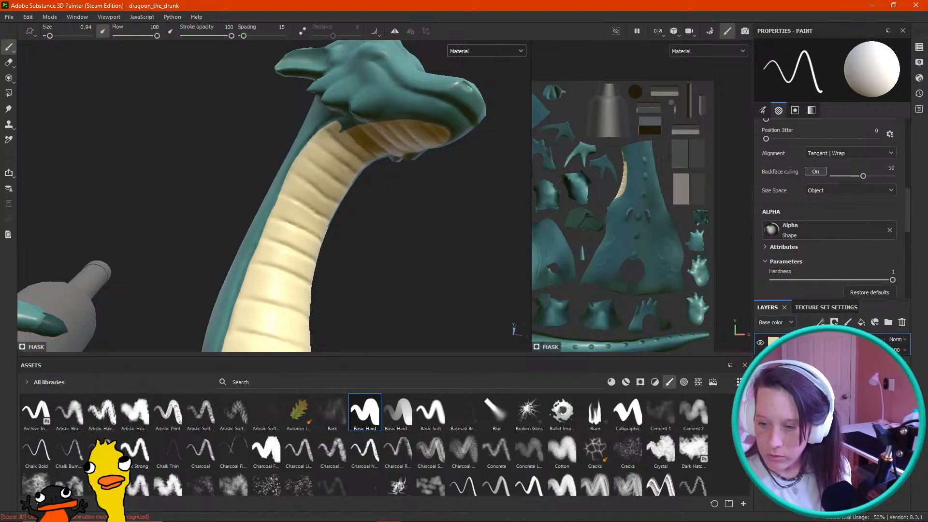
Step: Enlarge the 2D UV view beside the model and increase the brush size to 3.89
drag(531, 203, 195, 207)
scroll(318, 242, up, 5)
mouse_move(324, 169)
mouse_down()
mouse_move(340, 143)
mouse_move(336, 164)
mouse_move(329, 151)
mouse_up()
key(bracketright)
key(bracketright)
key(bracketright)
key(bracketright)
key(bracketright)
key(bracketright)
key(bracketright)
key(bracketright)
key(bracketright)
key(bracketright)
key(bracketright)
key(bracketright)
key(bracketleft)
key(bracketleft)
key(bracketleft)
key(bracketleft)
Step: Set the brush alignment to UV and paint cream over the chest and down onto the upper belly in the UV view
click(855, 154)
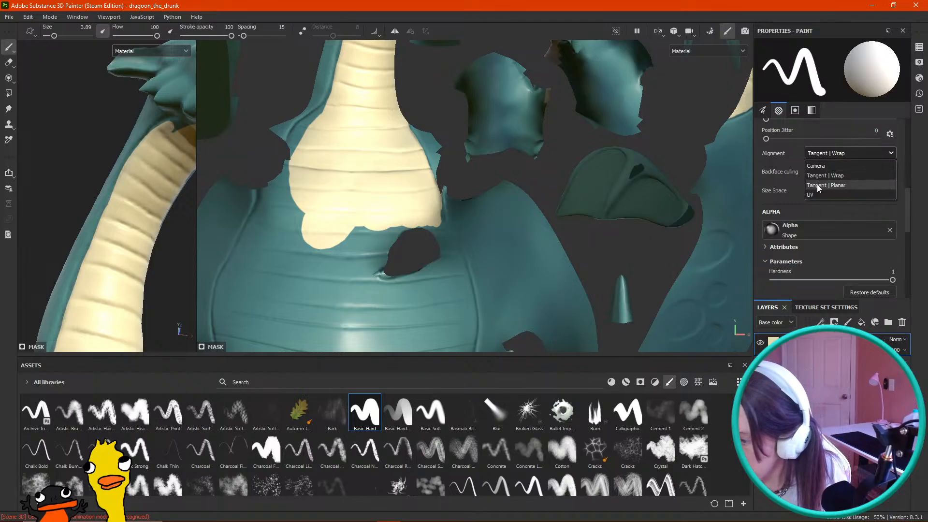
click(819, 192)
mouse_move(305, 148)
mouse_down()
mouse_move(298, 145)
mouse_move(297, 164)
mouse_up()
alt+right_drag(567, 184, 469, 206)
alt+middle_drag(530, 127, 481, 133)
alt+right_drag(447, 177, 469, 205)
alt+middle_drag(496, 224, 471, 136)
alt+right_drag(422, 156, 434, 156)
drag(372, 180, 361, 232)
Step: Paint cream down one side of the belly to its bottom and in a patch below the hand opening
mouse_move(127, 169)
alt+right_down()
mouse_move(92, 162)
mouse_move(125, 159)
alt+right_up()
alt+drag(124, 151, 125, 217)
key(f)
alt+right_drag(92, 227, 113, 247)
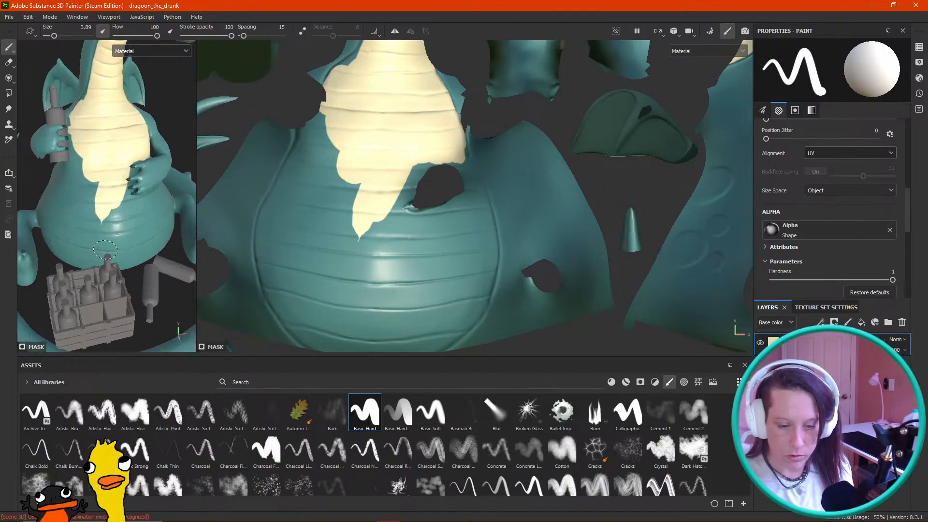
mouse_move(362, 206)
mouse_down()
mouse_move(342, 213)
mouse_move(343, 189)
mouse_move(312, 112)
mouse_move(283, 220)
mouse_move(291, 286)
mouse_move(286, 214)
mouse_move(271, 189)
mouse_move(282, 290)
mouse_move(261, 266)
mouse_move(288, 309)
mouse_move(315, 248)
mouse_move(315, 286)
mouse_up()
mouse_move(573, 118)
alt+mouse_down()
mouse_move(556, 114)
mouse_move(534, 76)
mouse_move(566, 107)
alt+mouse_up()
alt+middle_drag(577, 203, 551, 161)
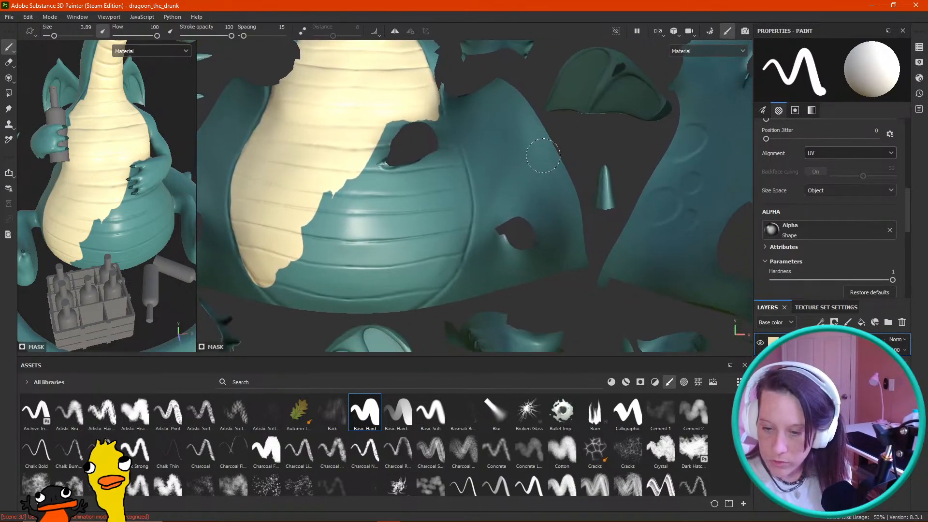
mouse_move(379, 139)
mouse_down()
mouse_move(401, 126)
mouse_move(384, 192)
mouse_up()
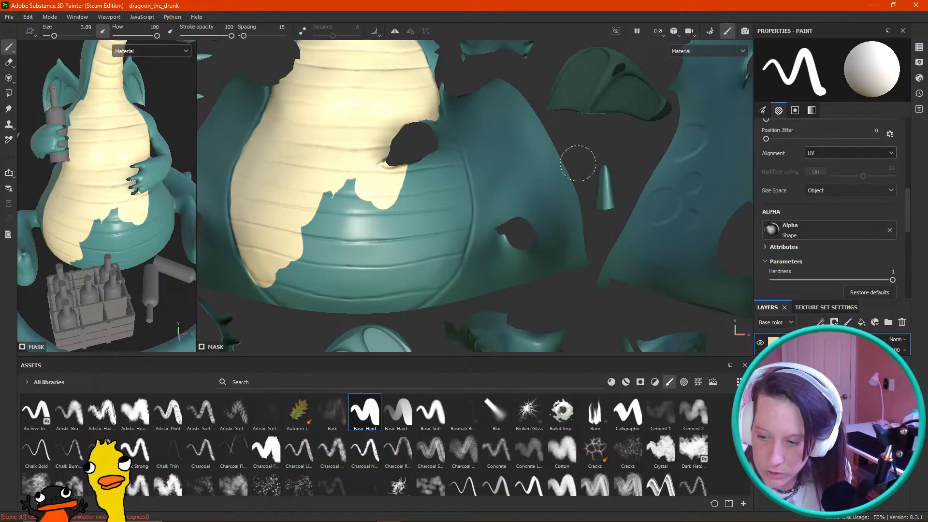
alt+drag(403, 152, 404, 148)
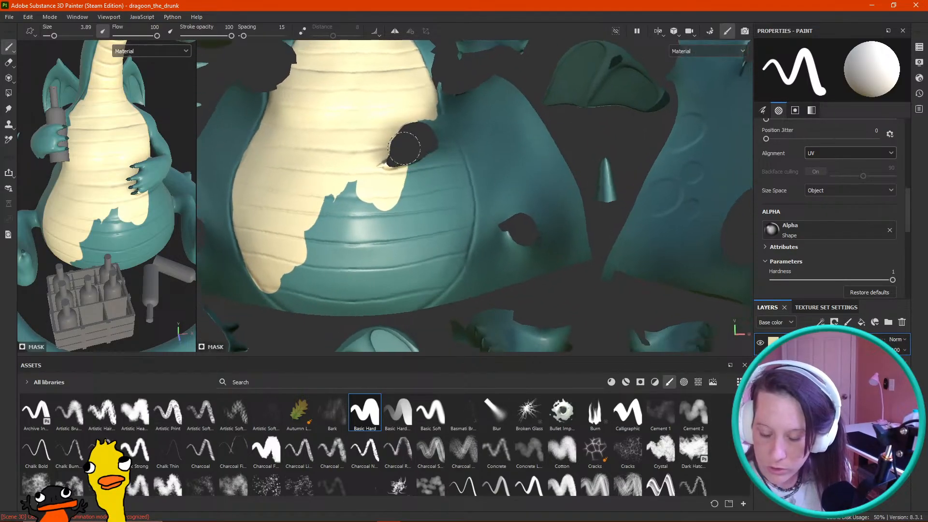
Step: Set the brush grayscale to 0 and its size to 0.59, and remove the cream from the lower rim of the hand opening
alt+right_drag(565, 157, 740, 213)
alt+drag(135, 216, 119, 194)
mouse_move(140, 207)
alt+right_down()
mouse_move(151, 203)
mouse_move(139, 215)
alt+right_up()
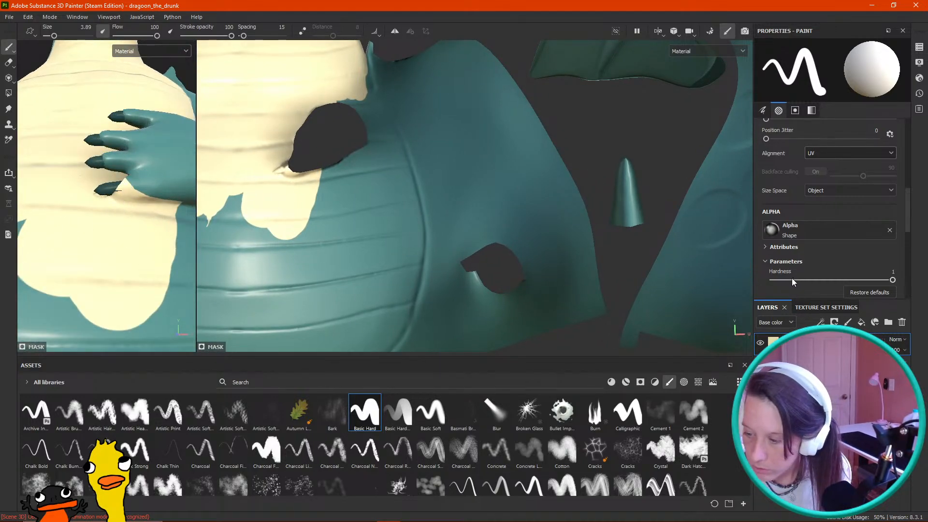
scroll(799, 262, down, 5)
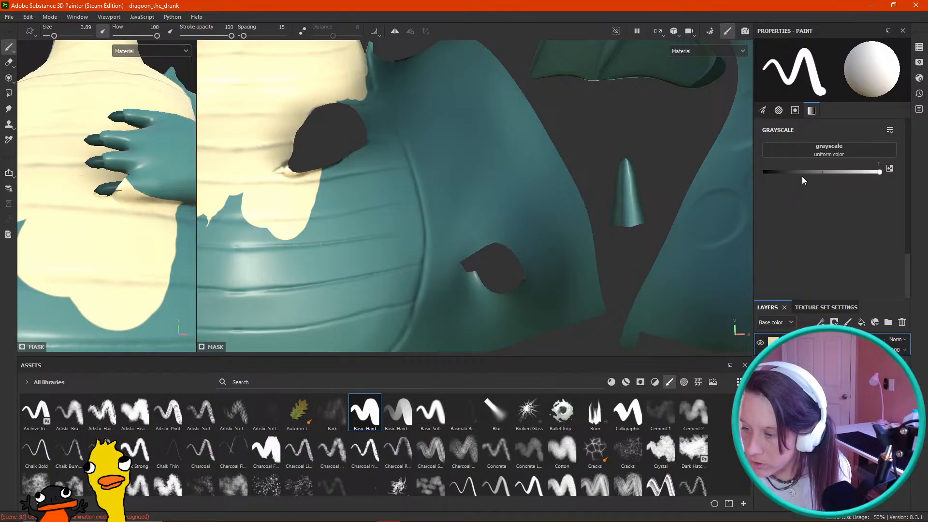
key(bracketleft)
key(bracketleft)
key(bracketleft)
key(bracketleft)
key(bracketleft)
key(bracketleft)
key(bracketleft)
key(bracketleft)
key(bracketleft)
key(bracketleft)
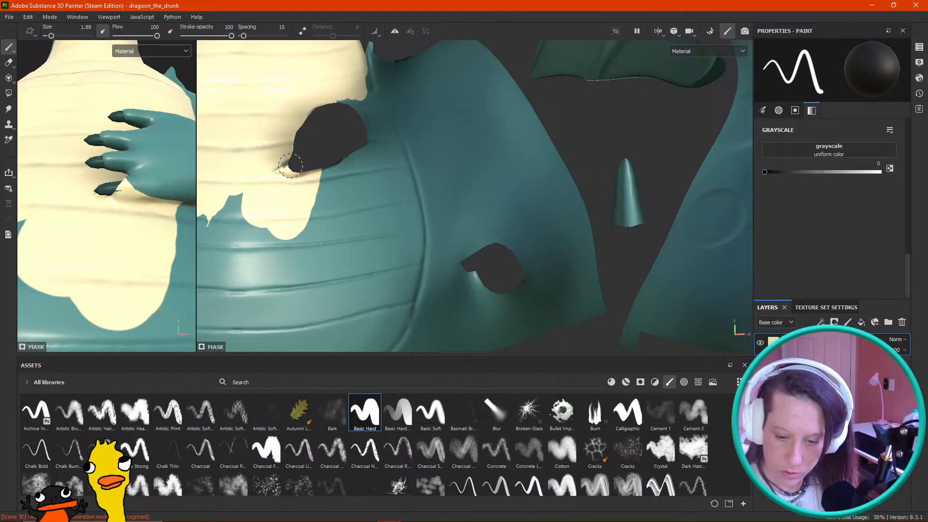
mouse_move(289, 169)
mouse_down()
mouse_move(330, 164)
mouse_move(313, 149)
mouse_move(321, 159)
mouse_move(294, 169)
mouse_up()
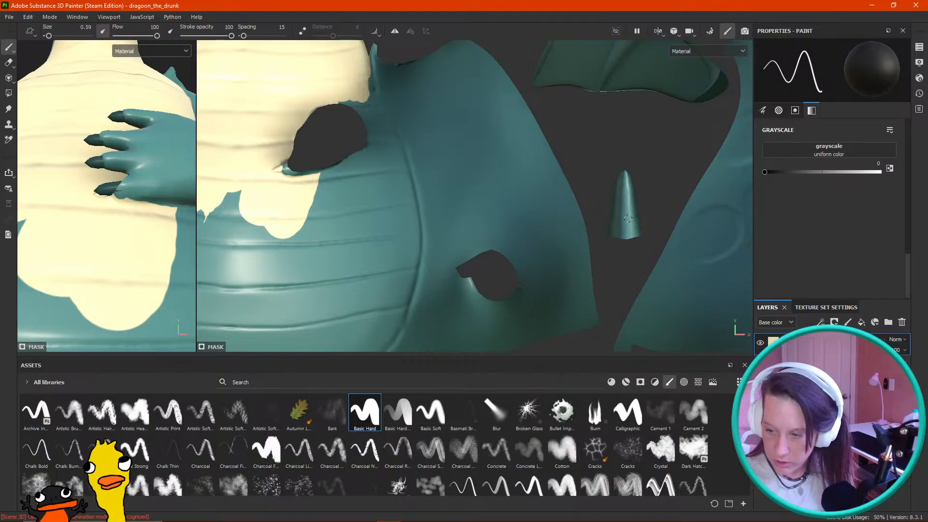
Step: Set the brush grayscale back to 1 and paint cream along the belly just below the hand opening
mouse_move(598, 171)
alt+mouse_down()
mouse_move(625, 174)
mouse_move(601, 167)
alt+mouse_up()
alt+middle_drag(628, 181, 720, 204)
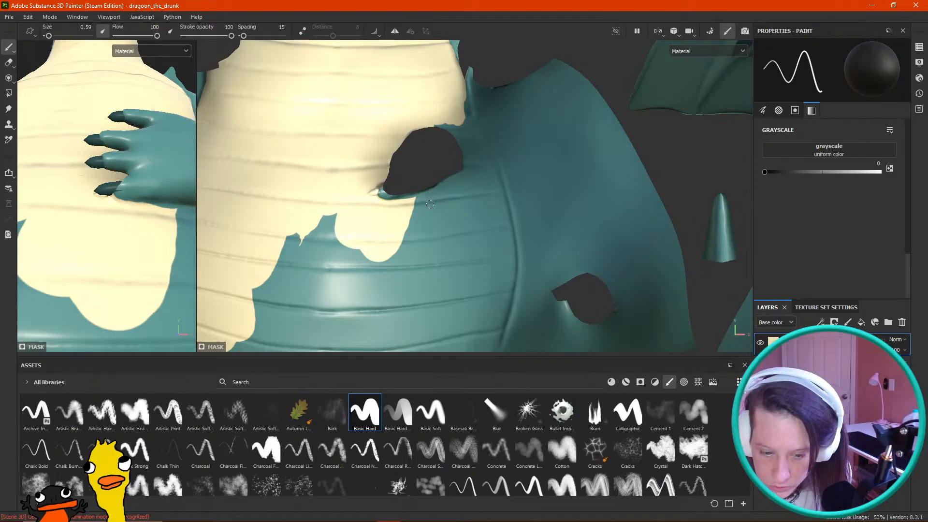
drag(770, 175, 924, 176)
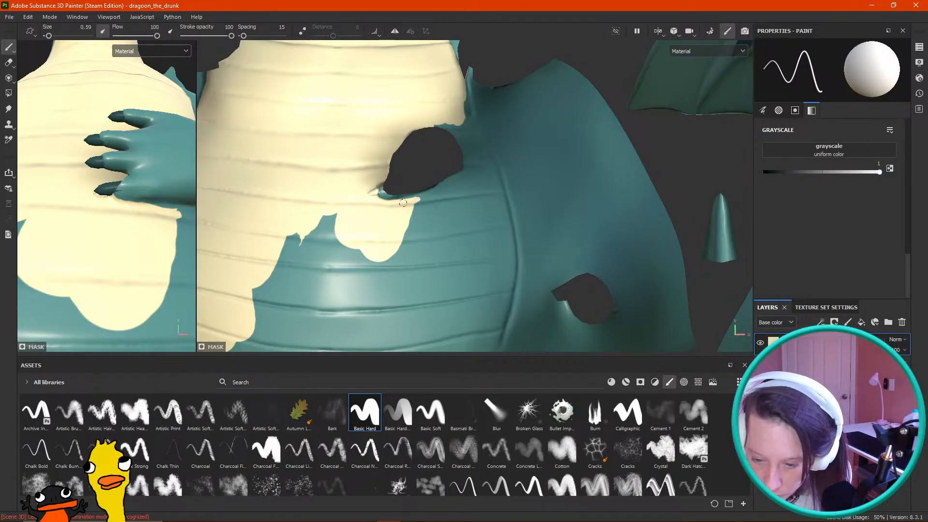
mouse_move(403, 201)
mouse_down()
mouse_move(440, 189)
mouse_move(405, 218)
mouse_up()
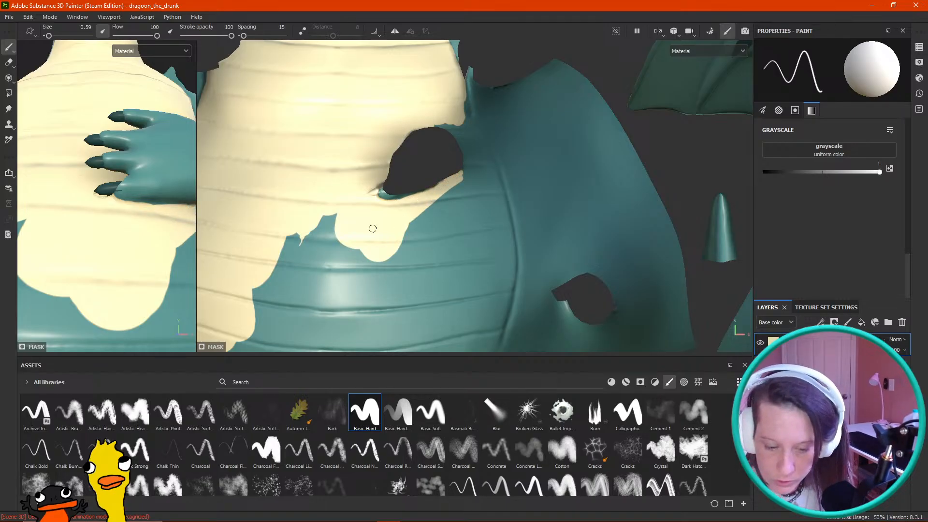
mouse_move(116, 169)
alt+mouse_down()
mouse_move(120, 222)
mouse_move(108, 210)
mouse_move(100, 263)
alt+mouse_up()
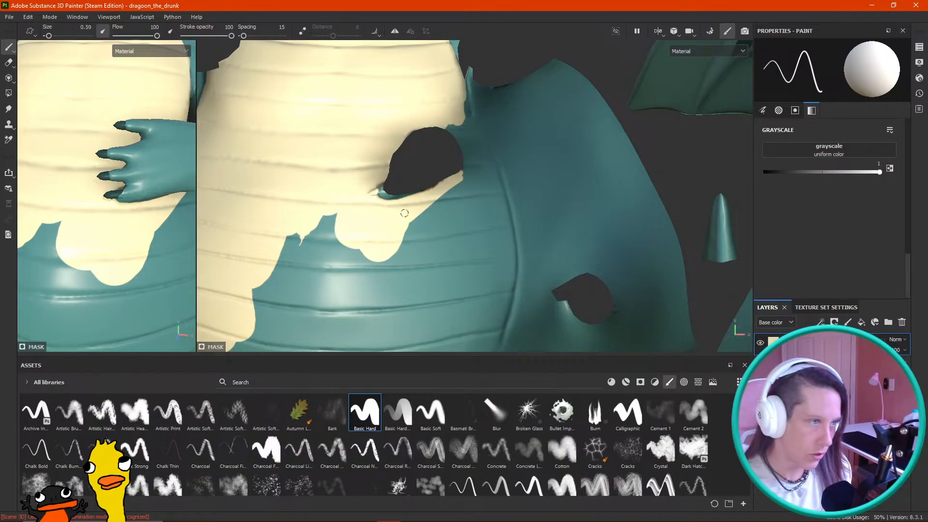
Step: Adjust the brush size and paint cream around the hand opening's upper and outer edges out to the belly border
key(])
key(])
key(])
key(])
key(])
key(])
key(])
key(])
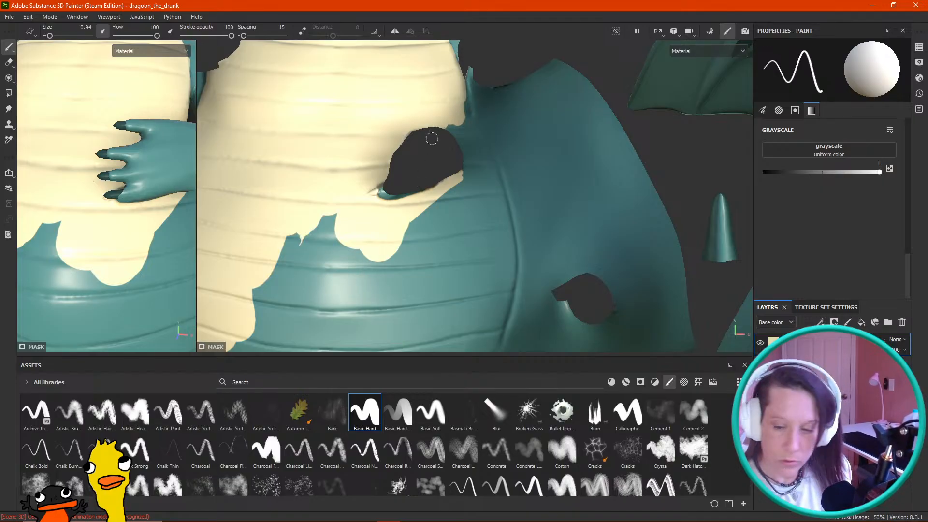
key([)
key([)
key([)
key([)
key([)
mouse_move(450, 120)
mouse_down()
mouse_move(472, 150)
mouse_move(476, 130)
mouse_up()
mouse_move(455, 97)
mouse_down()
mouse_move(474, 155)
mouse_move(451, 76)
mouse_up()
mouse_move(460, 122)
mouse_down()
mouse_move(493, 212)
mouse_move(479, 126)
mouse_move(500, 232)
mouse_move(488, 315)
mouse_move(435, 203)
mouse_move(414, 259)
mouse_move(379, 286)
mouse_move(396, 271)
mouse_move(364, 196)
mouse_move(395, 214)
mouse_up()
Step: Fill the rest of the belly plates with cream down to the bottom edge of the UV island
alt+middle_drag(395, 214, 404, 103)
mouse_move(365, 125)
mouse_down()
mouse_move(337, 127)
mouse_move(322, 169)
mouse_move(347, 170)
mouse_move(352, 203)
mouse_move(400, 195)
mouse_move(419, 206)
mouse_move(383, 239)
mouse_move(419, 216)
mouse_move(436, 224)
mouse_move(458, 215)
mouse_up()
key(ctrl+z)
mouse_move(438, 244)
mouse_down()
mouse_move(465, 189)
mouse_move(480, 187)
mouse_move(478, 137)
mouse_move(479, 203)
mouse_move(469, 182)
mouse_move(448, 192)
mouse_move(421, 177)
mouse_move(367, 191)
mouse_move(330, 184)
mouse_move(331, 160)
mouse_move(310, 203)
mouse_move(275, 221)
mouse_move(280, 244)
mouse_move(265, 227)
mouse_up()
mouse_move(308, 262)
mouse_down()
mouse_move(297, 219)
mouse_move(341, 241)
mouse_move(354, 220)
mouse_up()
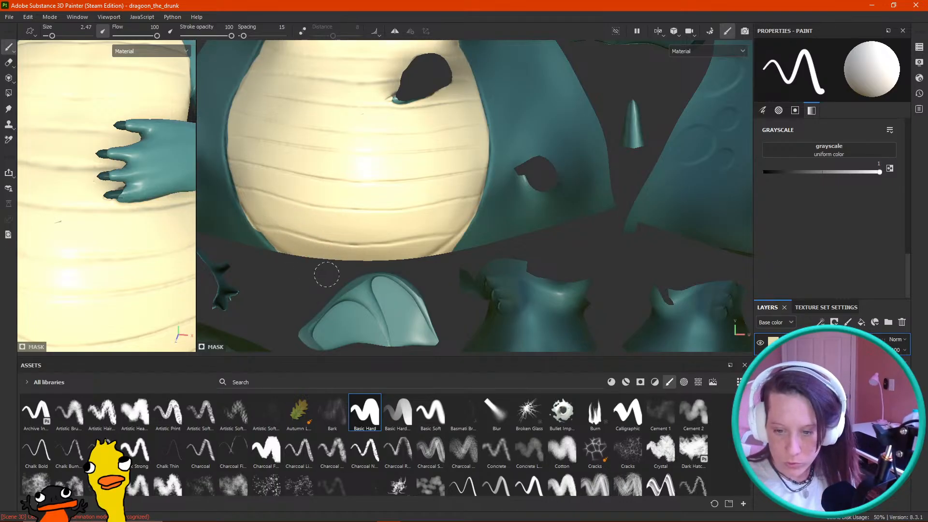
Step: Reduce the brush size to 0.59 and refine the cream border where the neck widens into the shoulder
scroll(306, 201, down, 3)
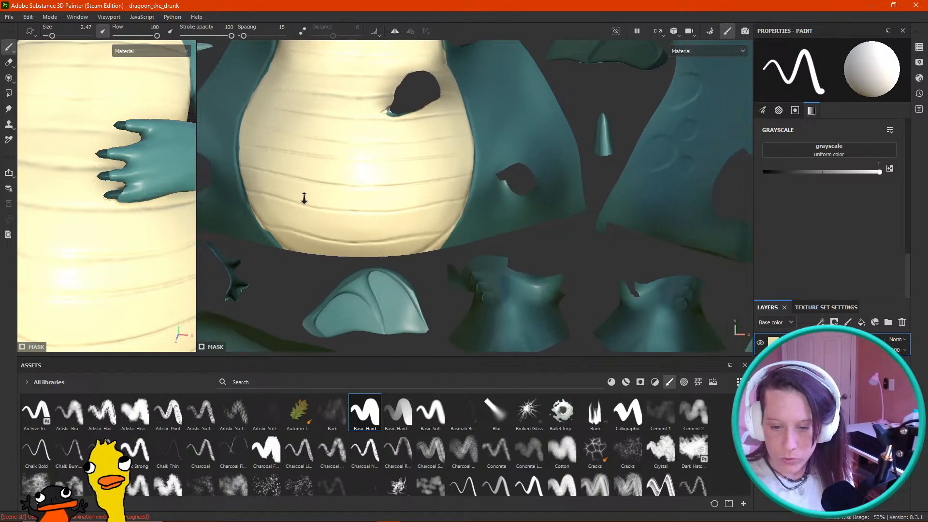
alt+middle_drag(303, 181, 393, 341)
alt+right_drag(393, 341, 480, 394)
ctrl+right_drag(400, 193, 383, 220)
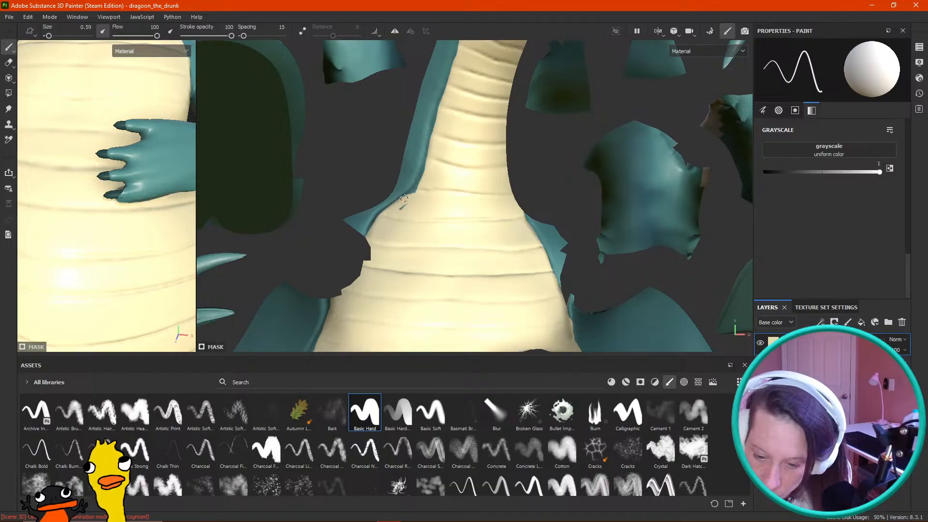
drag(445, 89, 401, 222)
key(ctrl+z)
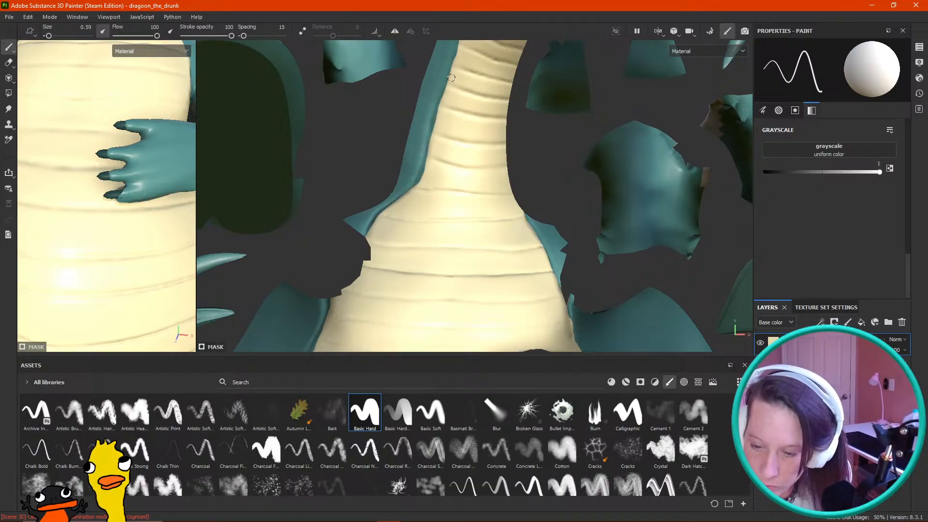
drag(428, 157, 411, 205)
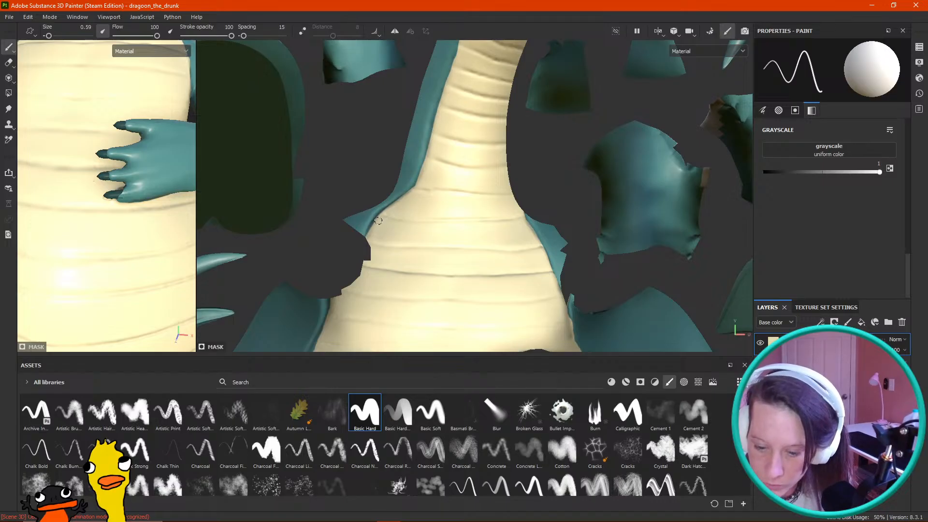
Step: Set the brush grayscale to 0 and its size to 0.59, and trim the cream along both lower sides of the belly
middle_drag(549, 147, 440, 84)
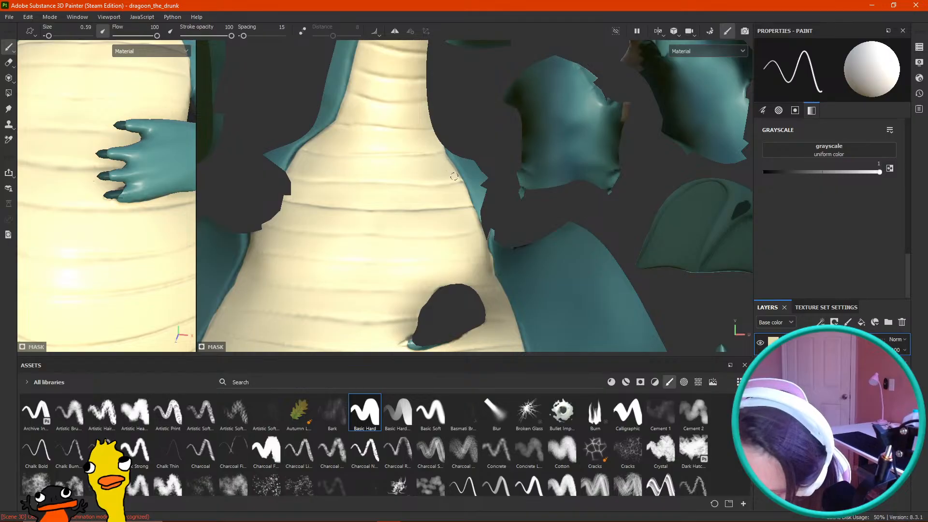
scroll(502, 162, down, 4)
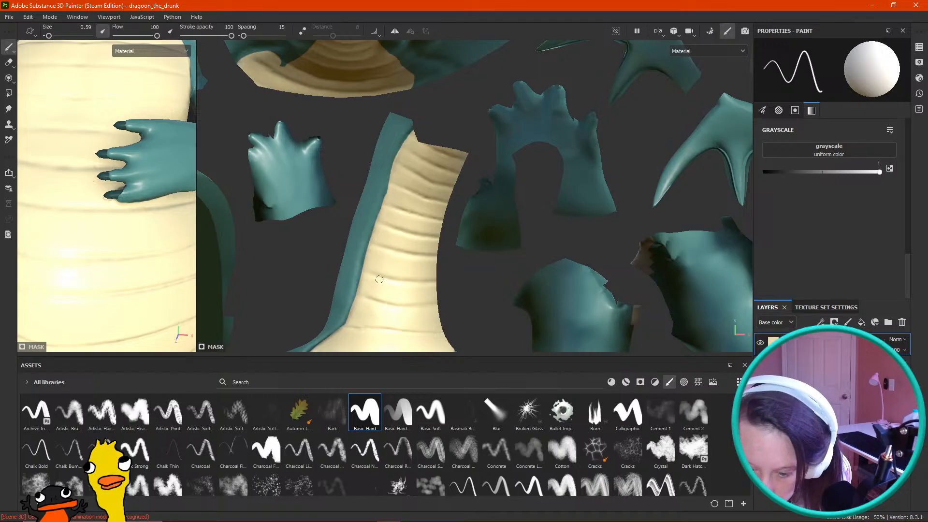
scroll(367, 271, down, 3)
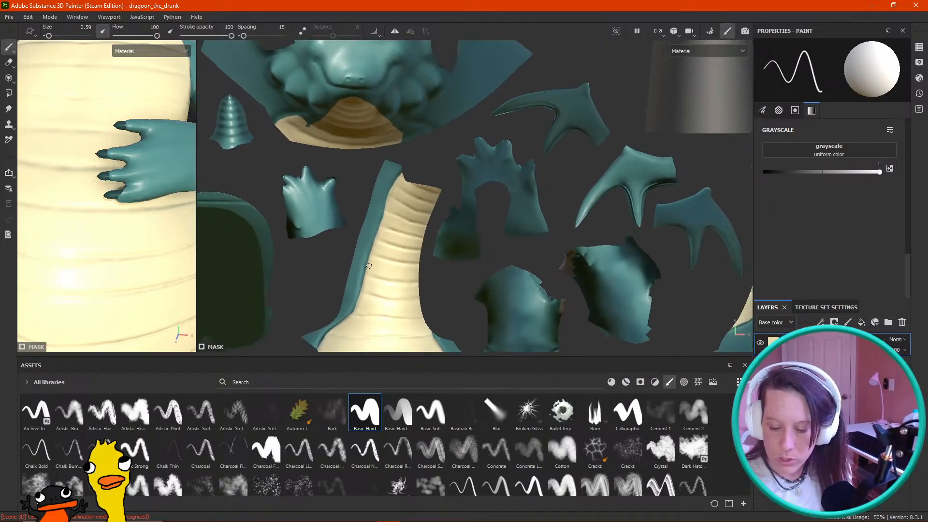
alt+middle_drag(411, 278, 423, 104)
alt+middle_drag(426, 188, 415, 82)
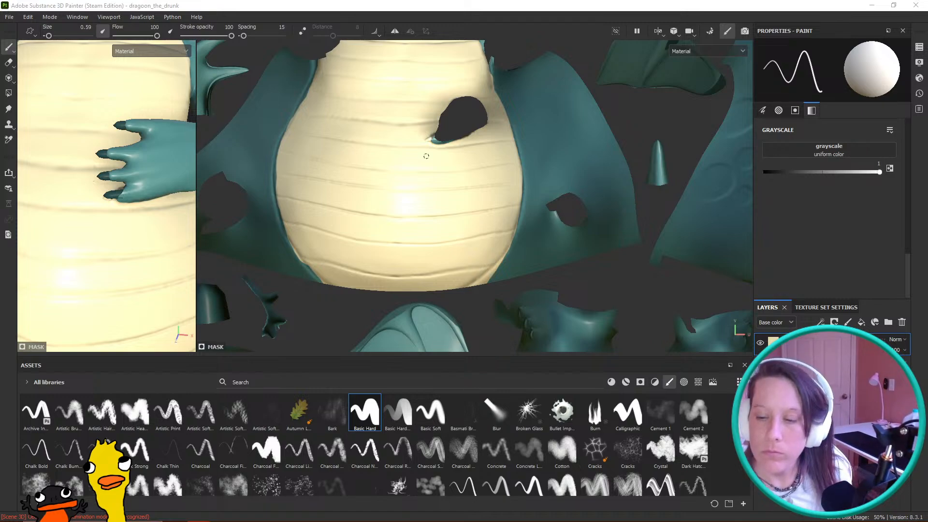
click(402, 259)
ctrl+right_drag(407, 242, 421, 222)
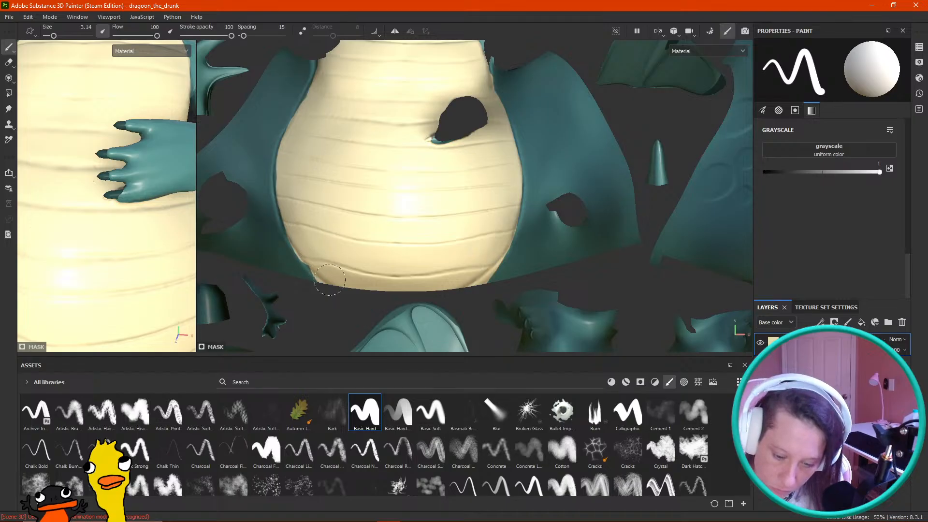
drag(880, 173, 765, 172)
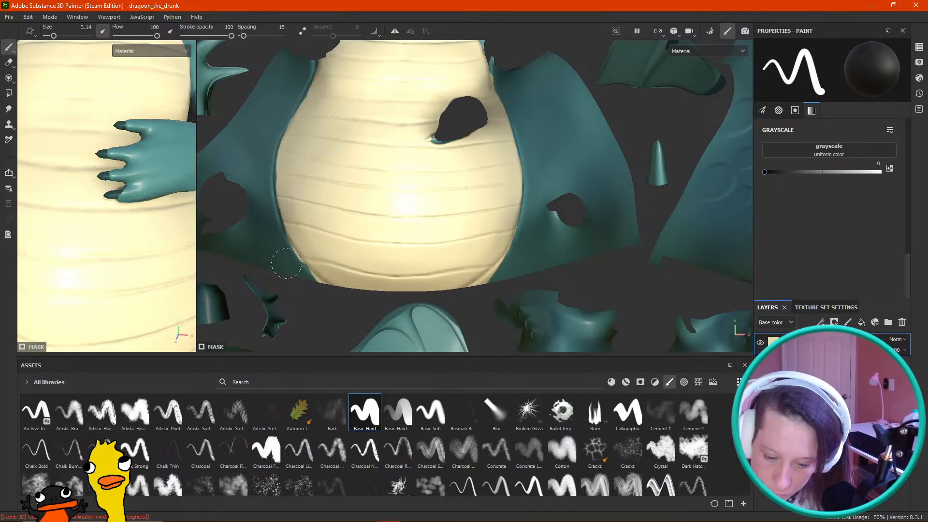
key(bracketleft)
key(bracketleft)
key(bracketleft)
key(bracketleft)
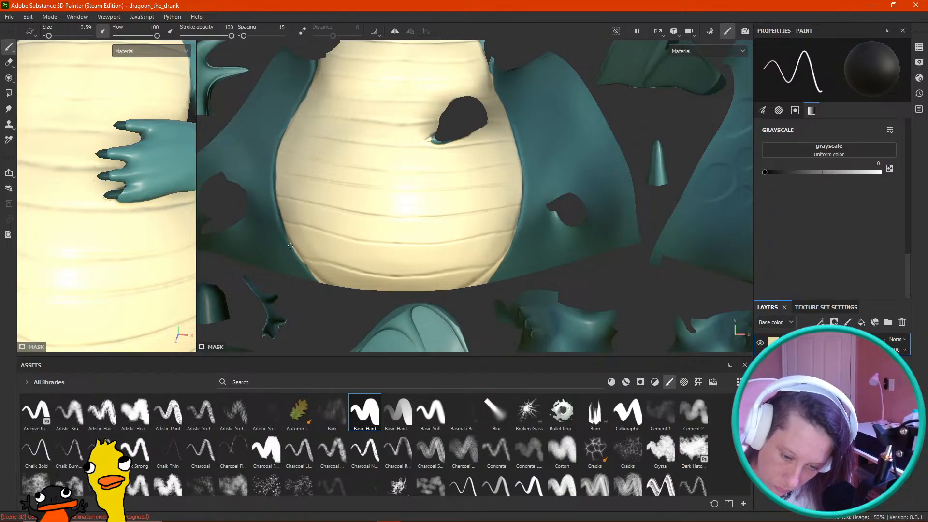
drag(284, 235, 328, 287)
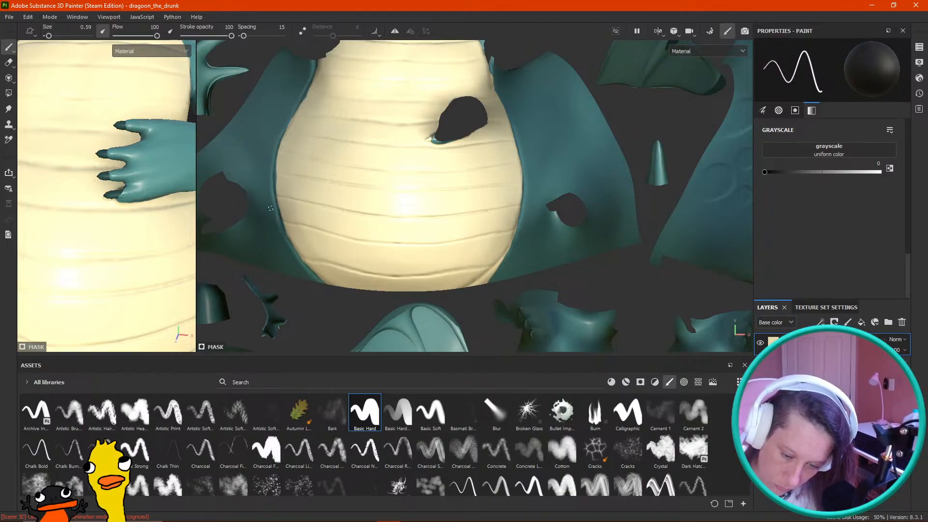
drag(503, 265, 484, 287)
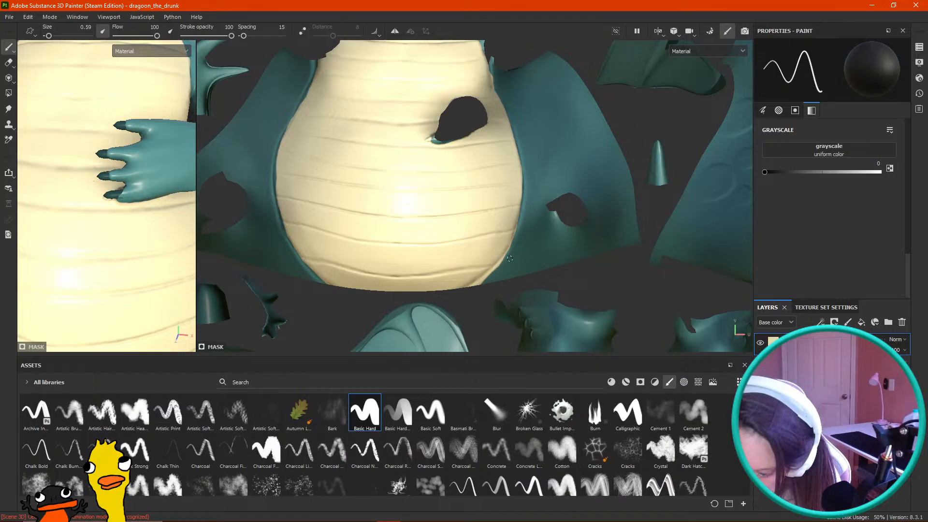
drag(508, 256, 478, 288)
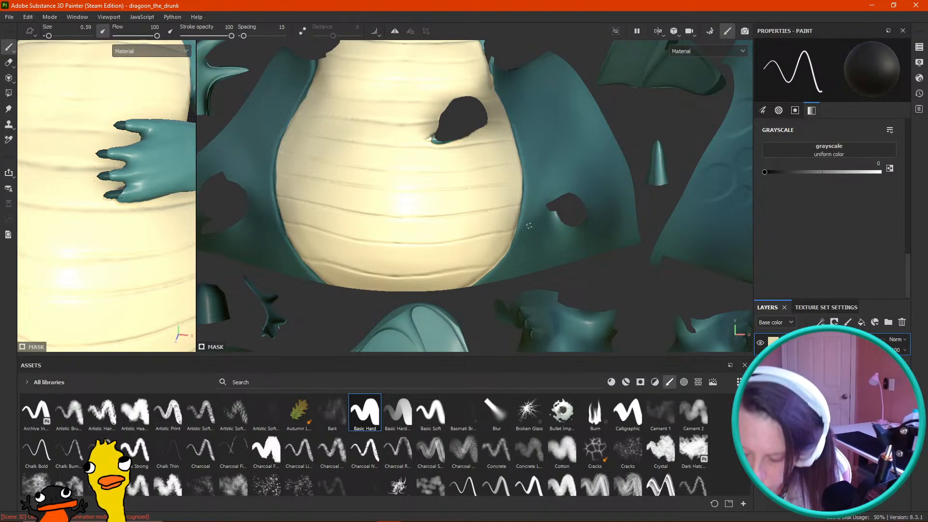
Step: Erase the excess cream on the chest beside the upper arm, reducing the brush size to 0.13 for the border
scroll(530, 226, up, 3)
scroll(530, 235, down, 5)
scroll(481, 165, up, 6)
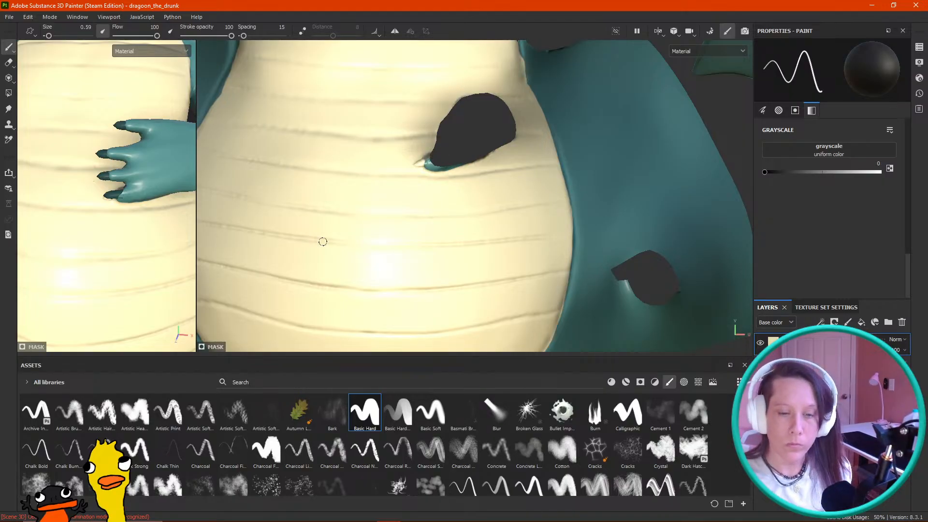
scroll(317, 232, down, 5)
mouse_move(112, 249)
alt+mouse_down()
mouse_move(130, 234)
mouse_move(213, 219)
mouse_move(227, 232)
mouse_move(156, 199)
mouse_move(72, 196)
mouse_move(129, 188)
mouse_move(109, 189)
alt+mouse_up()
mouse_move(109, 189)
alt+right_down()
mouse_move(55, 177)
mouse_move(146, 193)
alt+right_up()
mouse_move(116, 164)
alt+middle_down()
mouse_move(149, 203)
mouse_move(129, 184)
alt+middle_up()
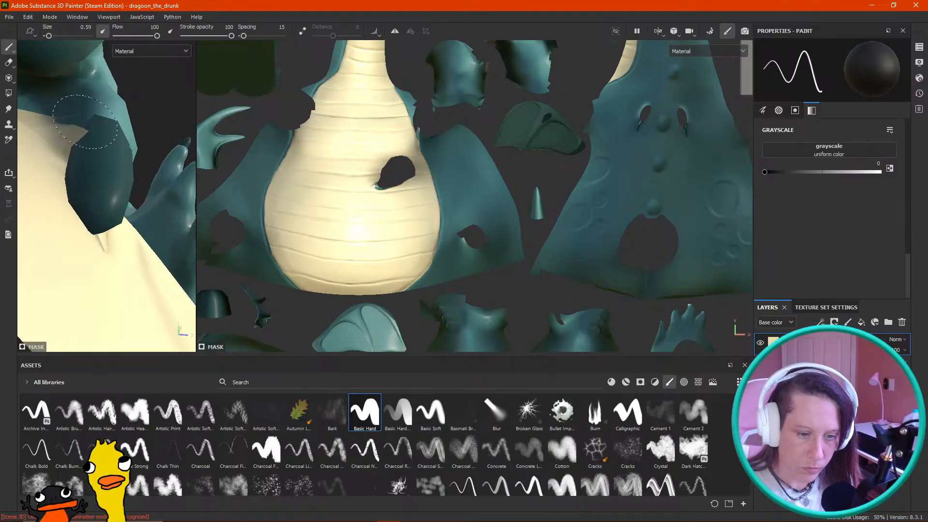
drag(67, 119, 63, 116)
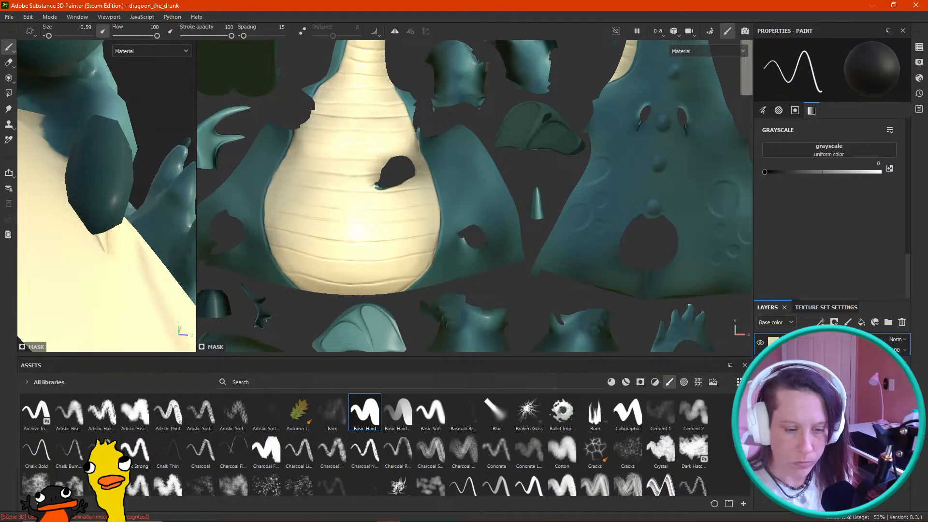
mouse_move(150, 128)
alt+mouse_down()
mouse_move(124, 133)
mouse_move(133, 137)
mouse_move(118, 106)
mouse_move(175, 119)
mouse_move(128, 106)
alt+mouse_up()
key(bracketleft)
key(bracketleft)
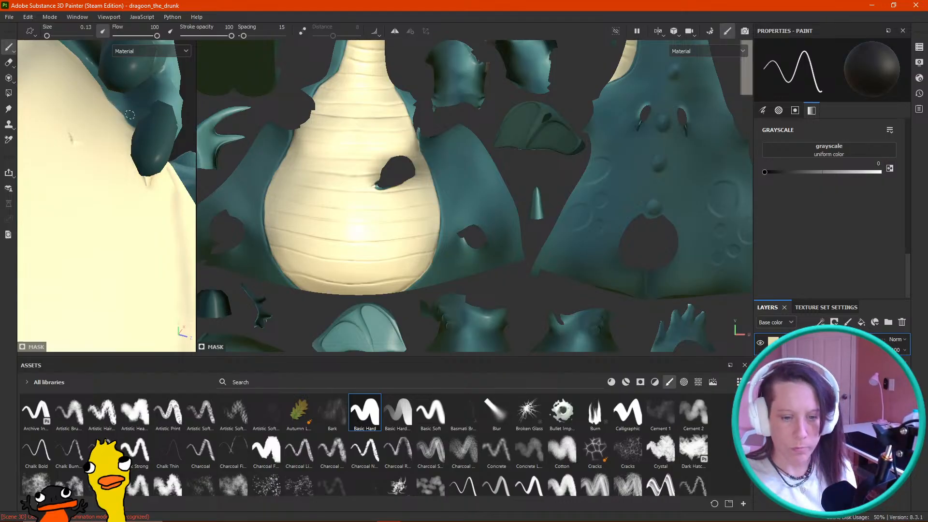
alt+right_drag(199, 99, 184, 111)
alt+drag(189, 121, 192, 247)
alt+middle_drag(58, 63, 38, 145)
scroll(87, 184, down, 5)
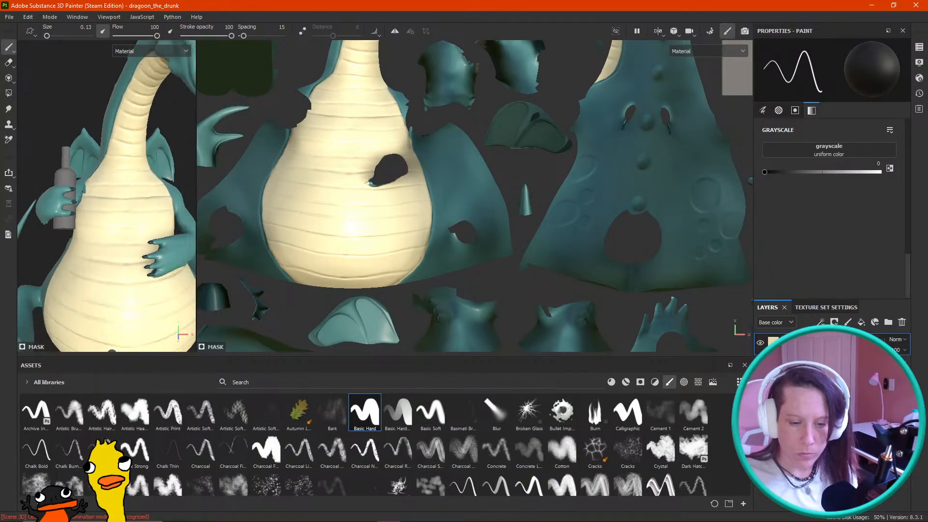
Step: Set the brush grayscale to 1 and size to 1.83, and extend the cream strip along the side edge of the neck's back UV island
alt+middle_drag(111, 225, 109, 169)
alt+drag(116, 167, 92, 179)
alt+middle_drag(344, 138, 264, 283)
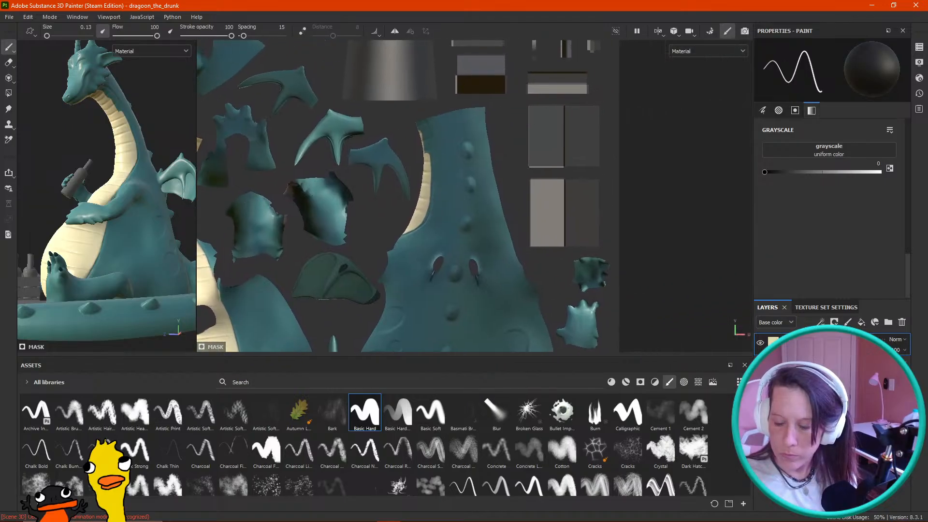
scroll(441, 191, up, 4)
drag(765, 172, 881, 172)
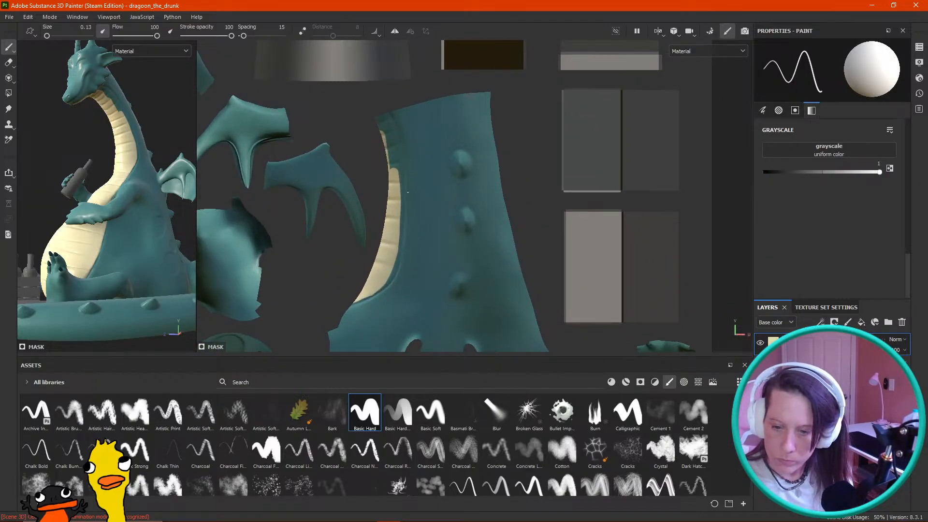
scroll(408, 193, up, 1)
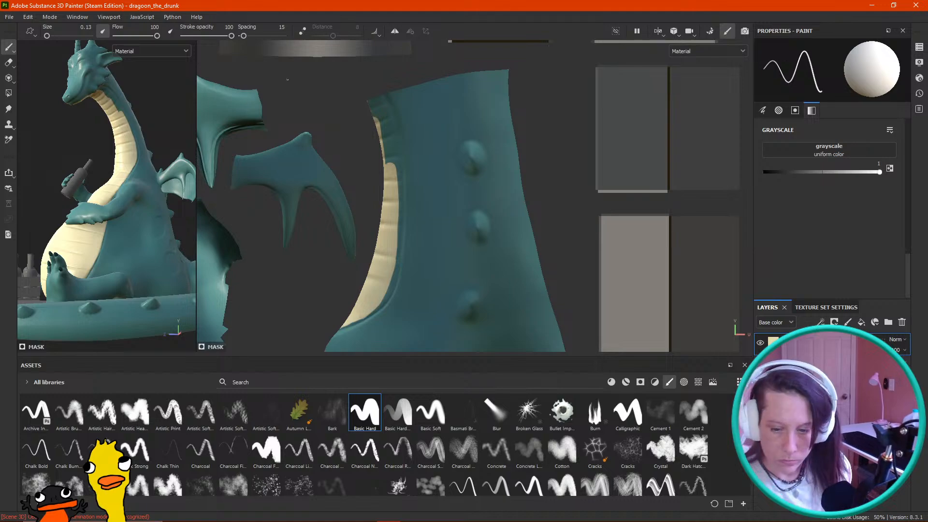
shift+right_drag(311, 120, 339, 116)
drag(376, 104, 384, 136)
ctrl+right_drag(376, 133, 370, 114)
mouse_move(370, 109)
mouse_down()
mouse_move(389, 122)
mouse_move(394, 156)
mouse_move(402, 205)
mouse_move(384, 205)
mouse_move(398, 251)
mouse_move(400, 227)
mouse_move(394, 276)
mouse_move(371, 306)
mouse_move(321, 325)
mouse_move(355, 319)
mouse_move(376, 289)
mouse_up()
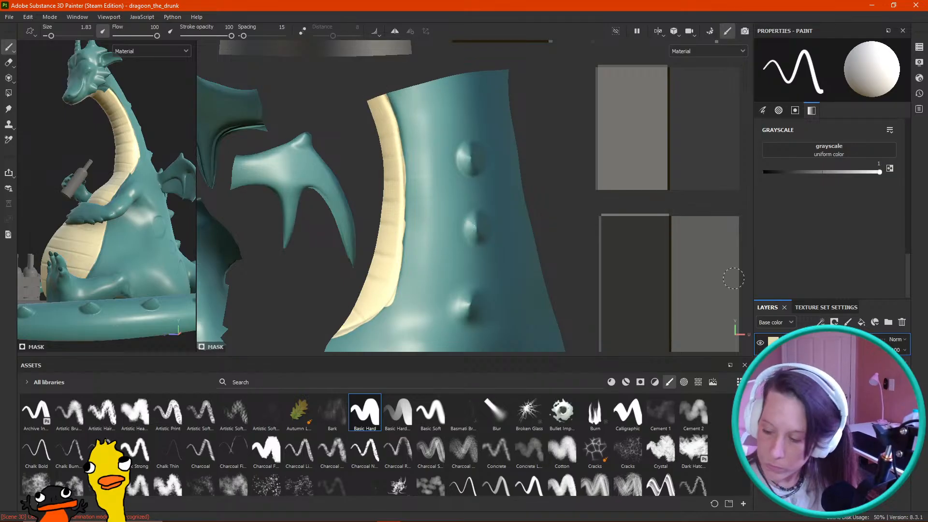
Step: Set the brush grayscale to 0 and size to 0.57, and smooth the outer edge of the cream strip on the neck's back island
drag(791, 171, 765, 172)
key(bracketright)
key(bracketright)
key(bracketleft)
key(bracketleft)
key(bracketleft)
key(bracketleft)
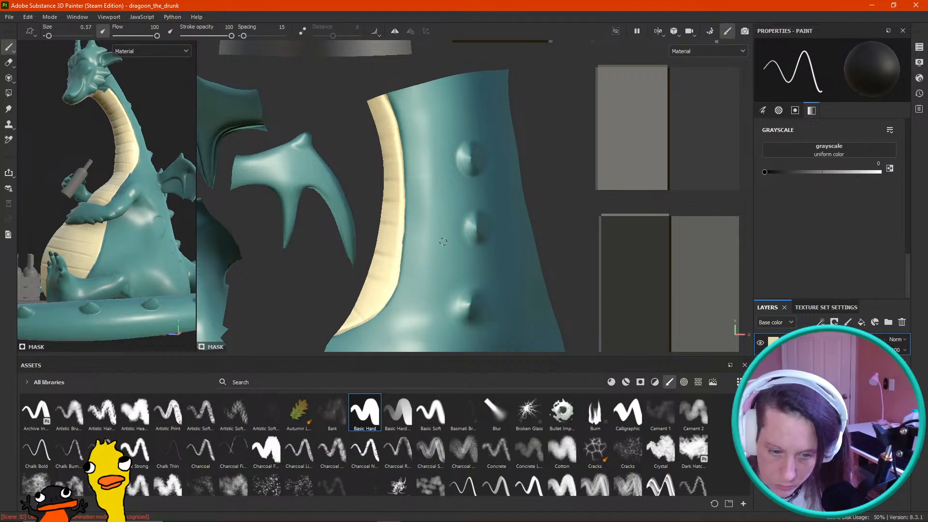
Step: Enlarge the 3D view and trim the cream border where the neck meets the shoulder
alt+drag(170, 108, 485, 213)
scroll(453, 139, up, 5)
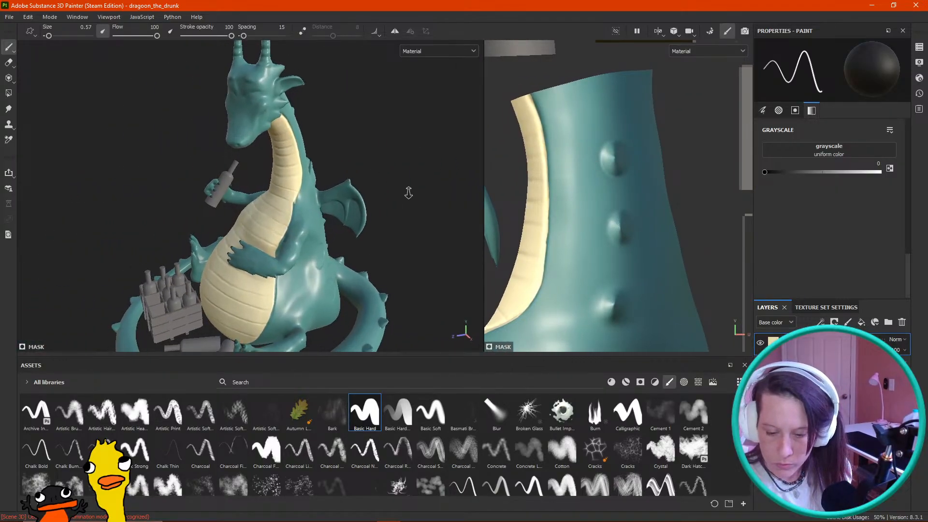
scroll(372, 126, up, 5)
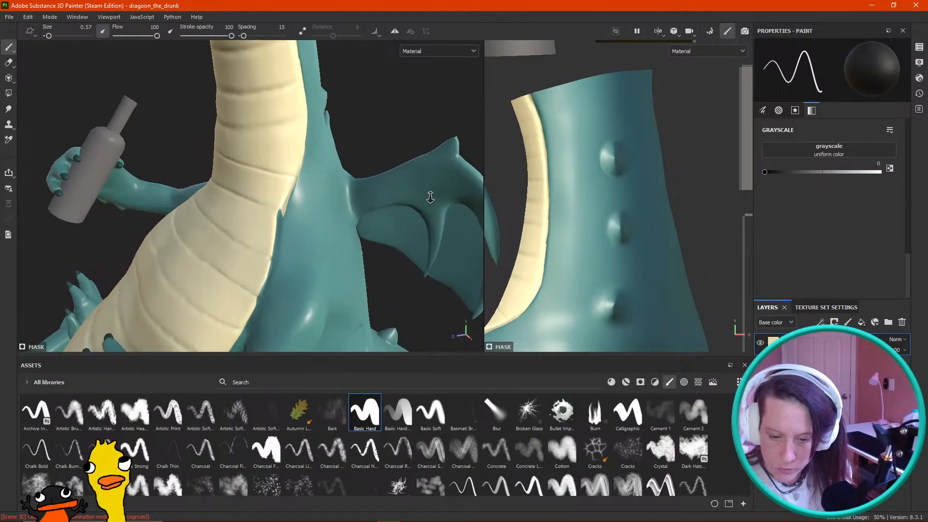
drag(338, 210, 345, 184)
alt+drag(419, 141, 393, 144)
drag(326, 227, 365, 149)
drag(339, 192, 333, 209)
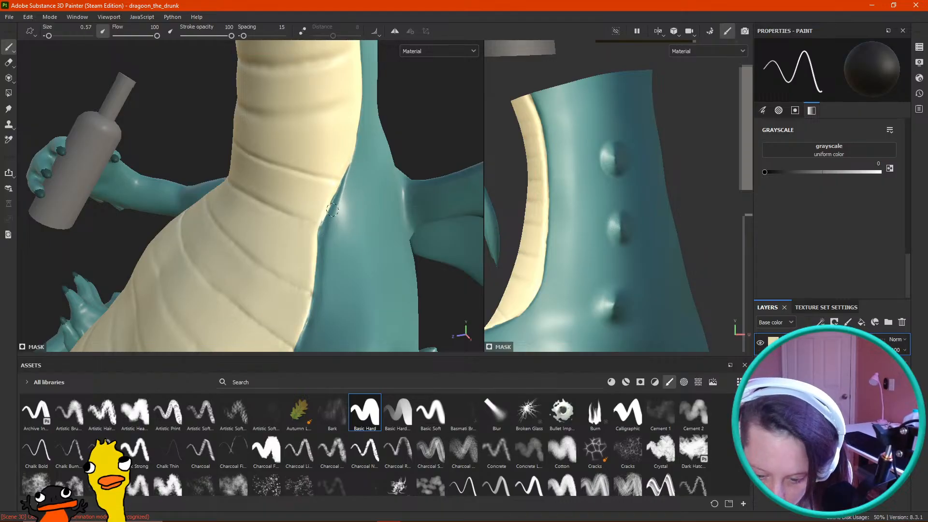
drag(323, 250, 368, 140)
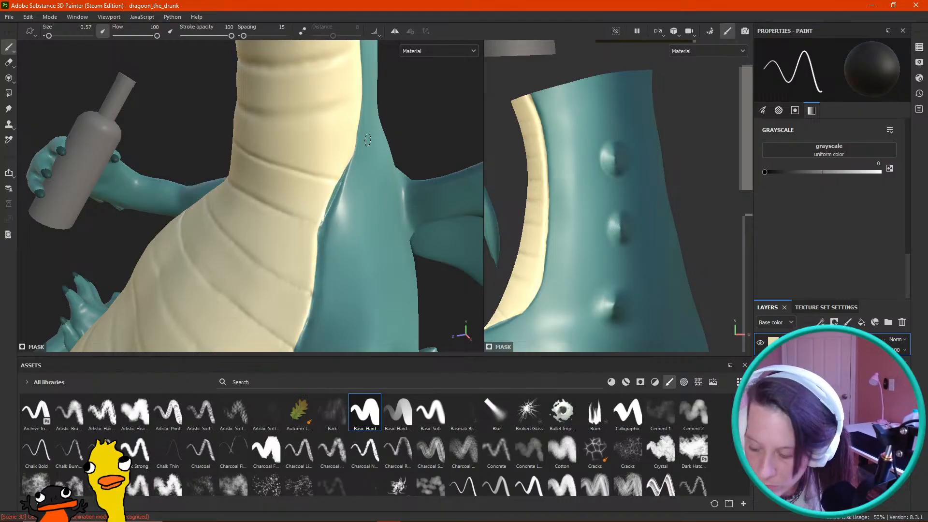
Step: Set the brush grayscale to 1 and repaint cream along the border between the neck and the shoulder
drag(797, 172, 724, 173)
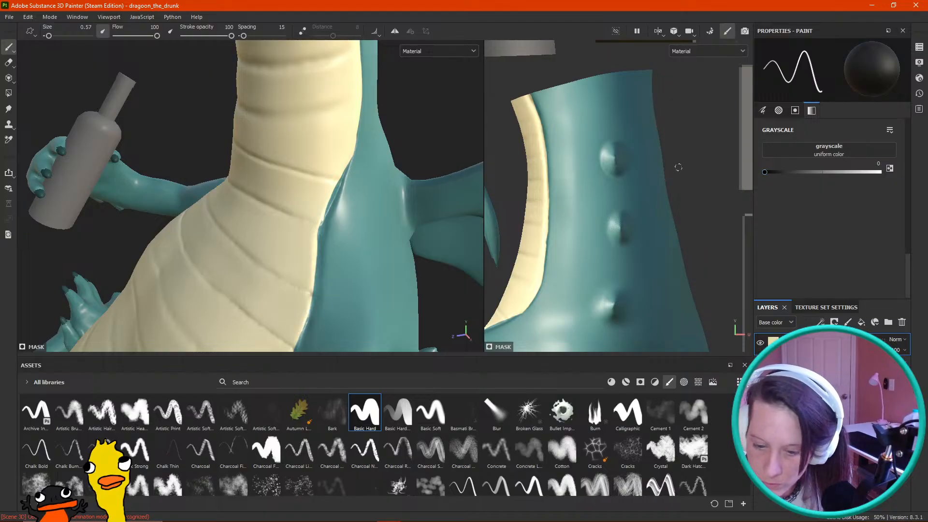
drag(830, 172, 927, 173)
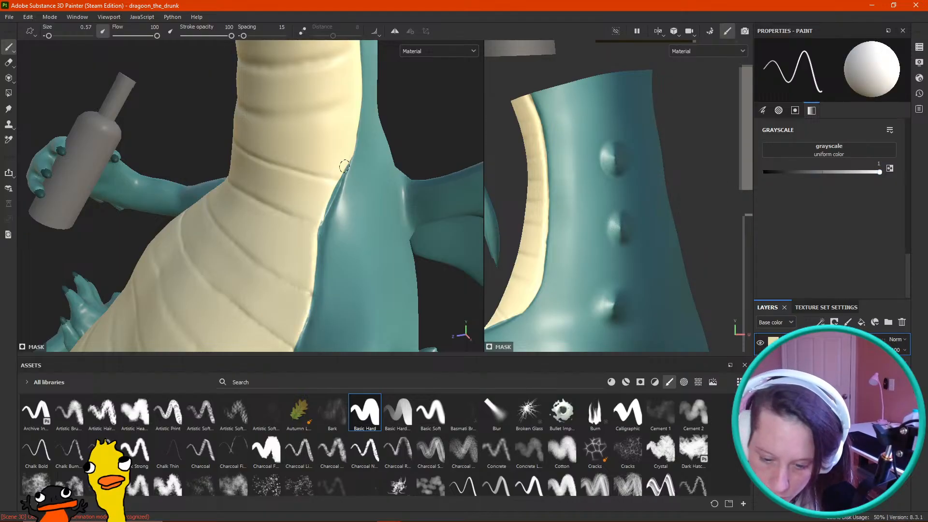
drag(317, 223, 343, 165)
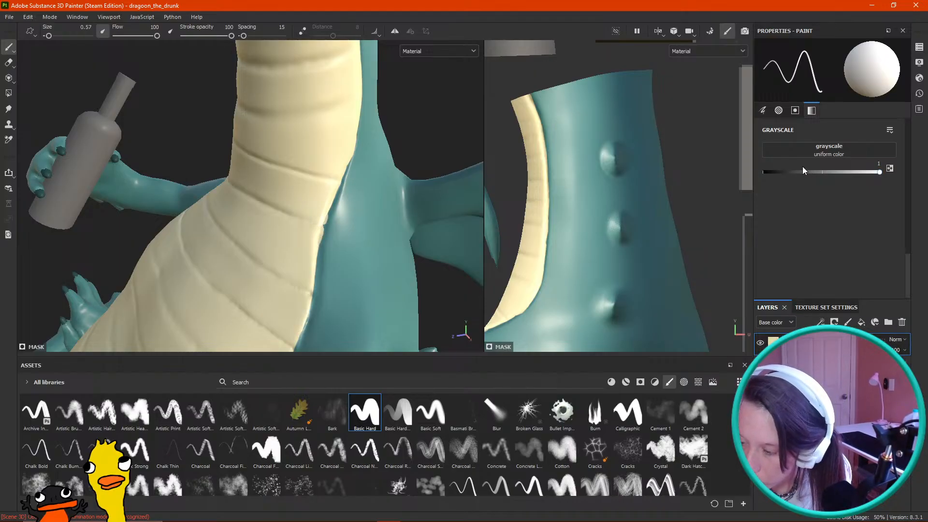
Step: Set the brush grayscale to 0 and size to 0.1, and clean up the small bump on the neck-to-shoulder cream border
drag(802, 171, 706, 176)
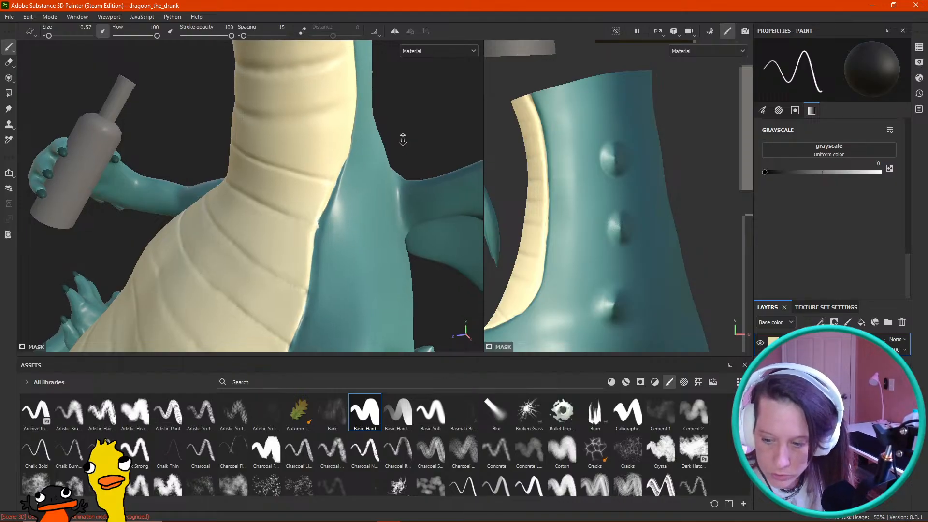
scroll(342, 218, up, 5)
alt+drag(161, 100, 125, 96)
ctrl+right_drag(329, 175, 321, 175)
drag(320, 179, 321, 171)
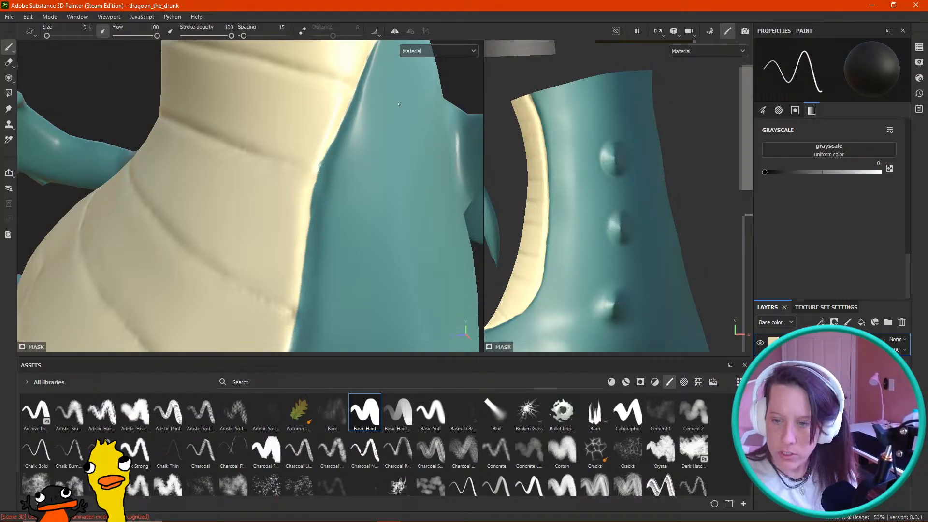
Step: Set the brush grayscale to 1 and size to 2.32, and fill the large round spot on the dragon's back with cream
alt+right_drag(467, 79, 193, 79)
alt+drag(300, 187, 501, 196)
mouse_move(261, 203)
alt+mouse_down()
mouse_move(249, 198)
mouse_move(349, 199)
mouse_move(319, 167)
mouse_move(329, 173)
alt+mouse_up()
alt+right_drag(643, 246, 387, 236)
alt+middle_drag(636, 230, 630, 104)
alt+right_drag(630, 104, 632, 240)
alt+right_drag(602, 210, 609, 251)
drag(811, 175, 927, 169)
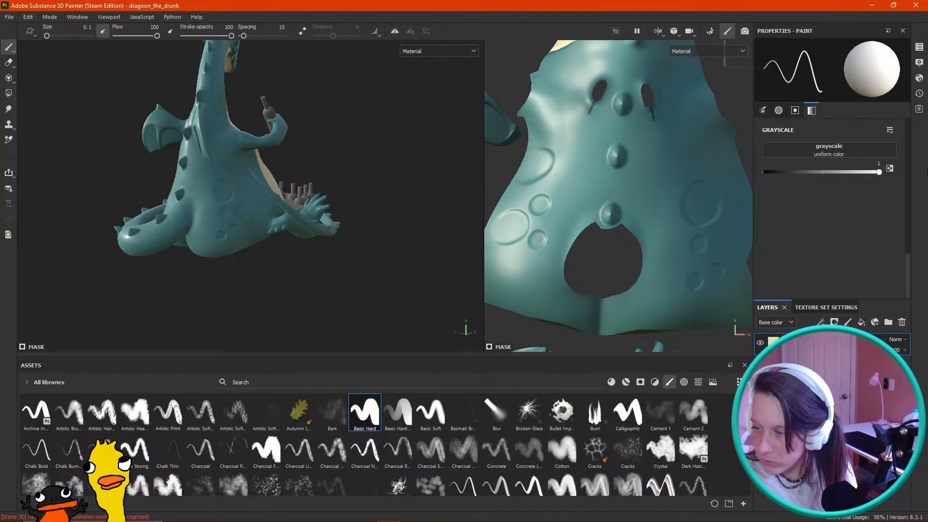
alt+middle_drag(615, 237, 504, 219)
alt+right_drag(504, 219, 508, 295)
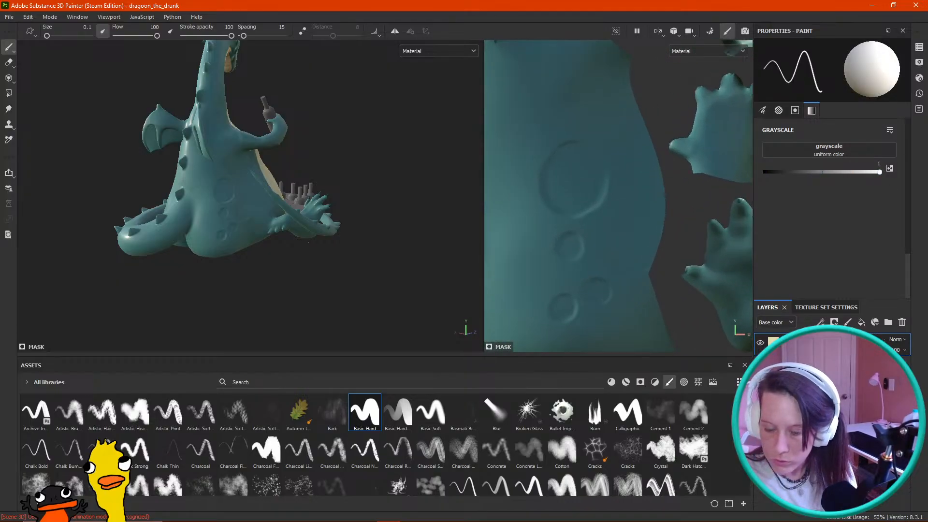
ctrl+right_drag(564, 182, 571, 171)
mouse_move(570, 170)
mouse_down()
mouse_move(570, 190)
mouse_move(563, 173)
mouse_move(578, 169)
mouse_move(568, 210)
mouse_move(592, 193)
mouse_move(561, 179)
mouse_move(568, 193)
mouse_move(581, 192)
mouse_move(600, 165)
mouse_move(597, 208)
mouse_move(583, 145)
mouse_move(594, 193)
mouse_up()
key(ctrl+z)
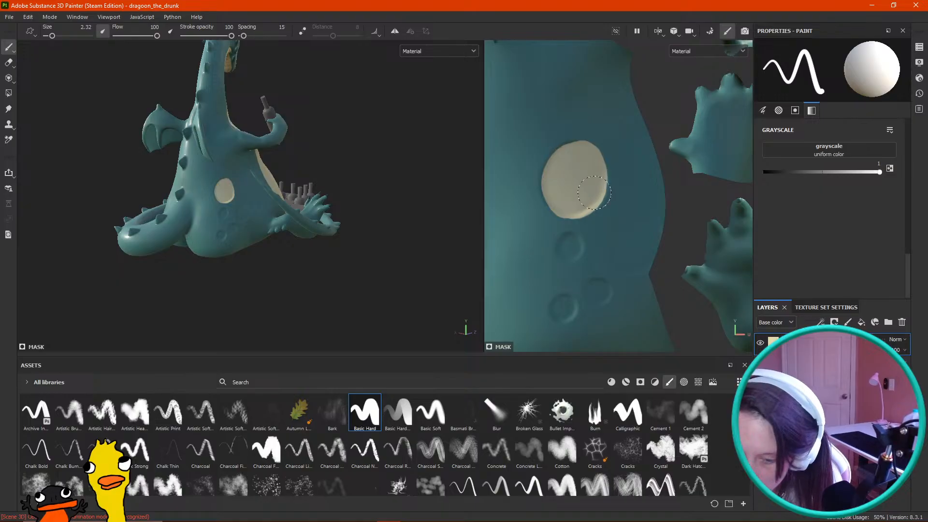
Step: Reduce the brush size to 1.26 and fill the three small spots below the large back spot with cream
ctrl+right_drag(581, 185, 576, 188)
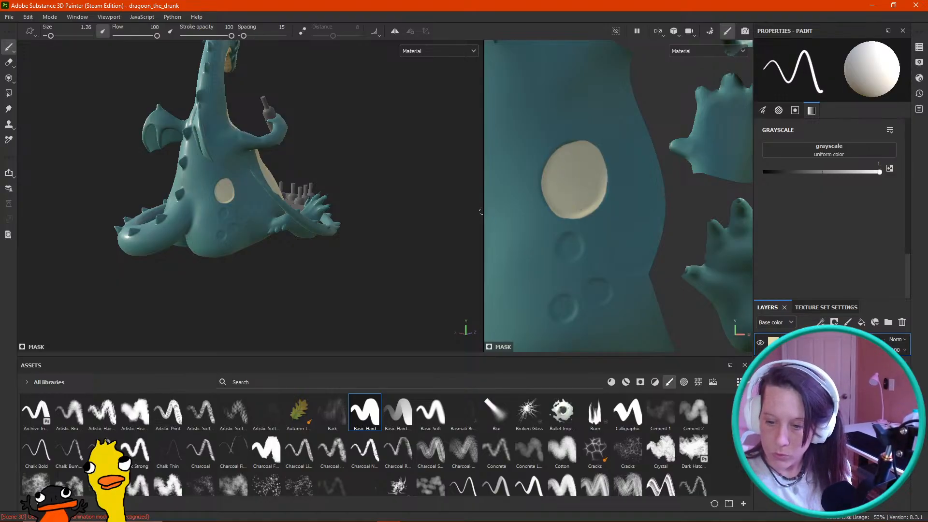
drag(484, 210, 340, 210)
scroll(167, 210, up, 6)
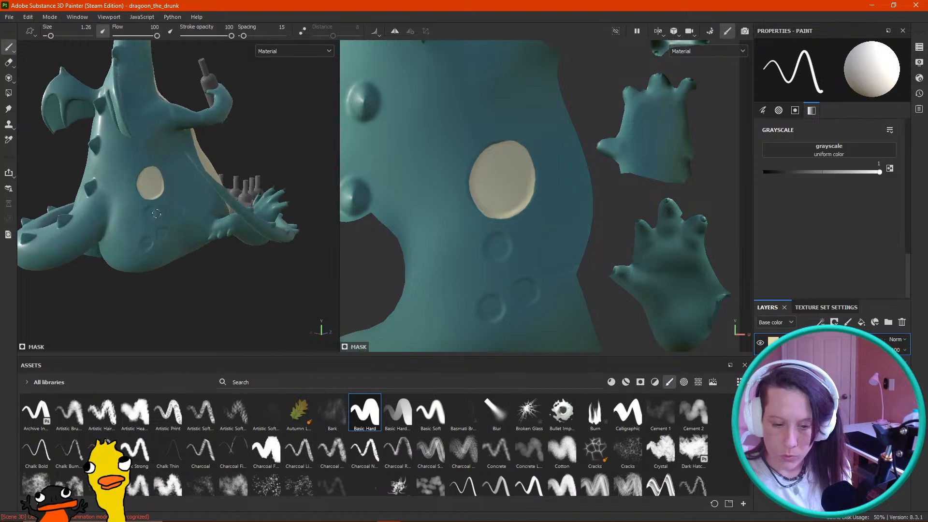
alt+middle_drag(193, 192, 266, 299)
alt+drag(247, 275, 235, 244)
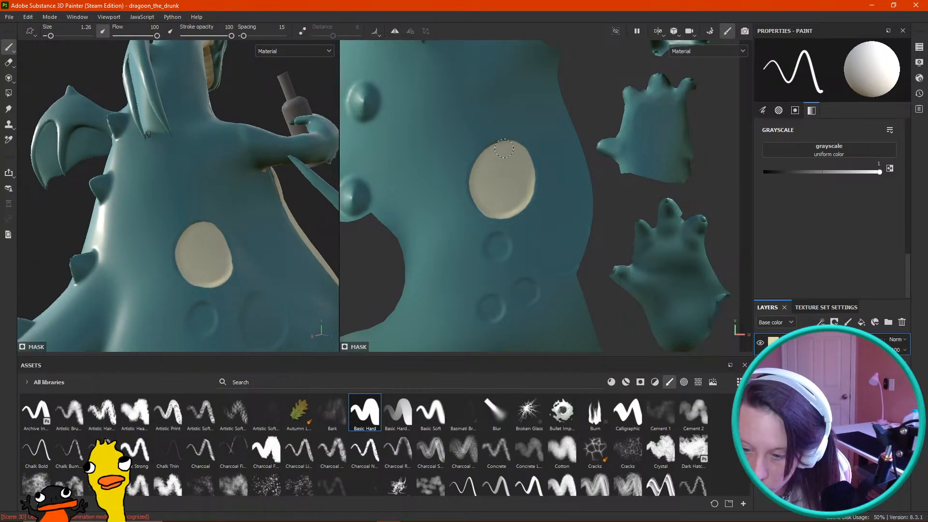
drag(490, 242, 497, 252)
drag(526, 290, 529, 290)
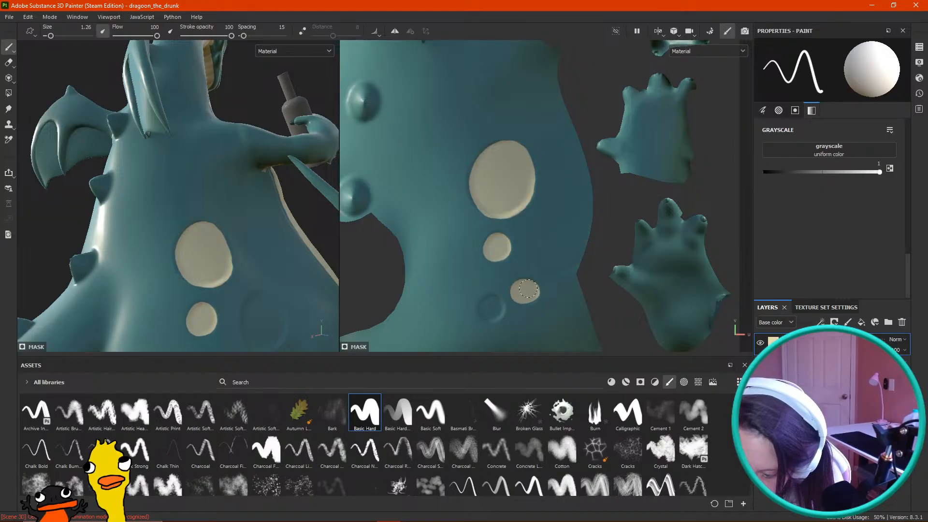
drag(493, 319, 490, 312)
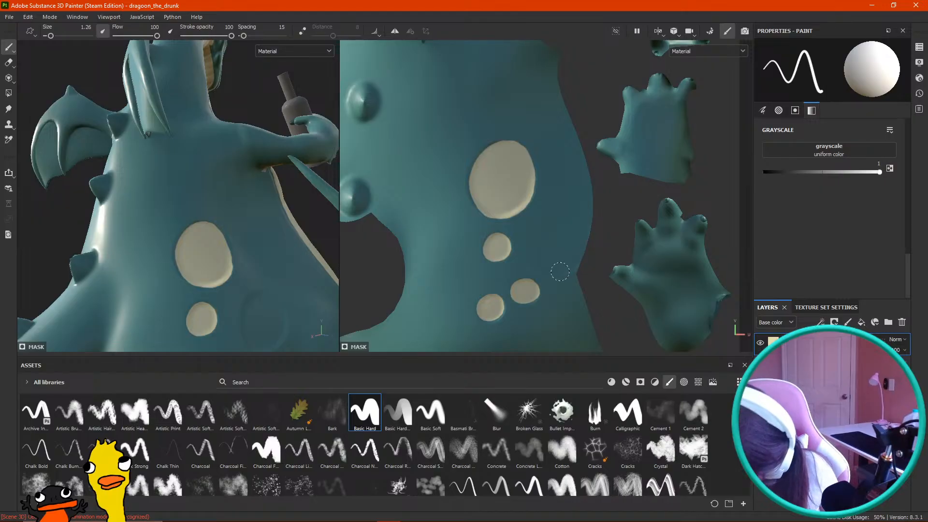
Step: Rotate the lighting and fill the large spot at the edge of the back's UV island with cream
shift+right_drag(589, 265, 643, 265)
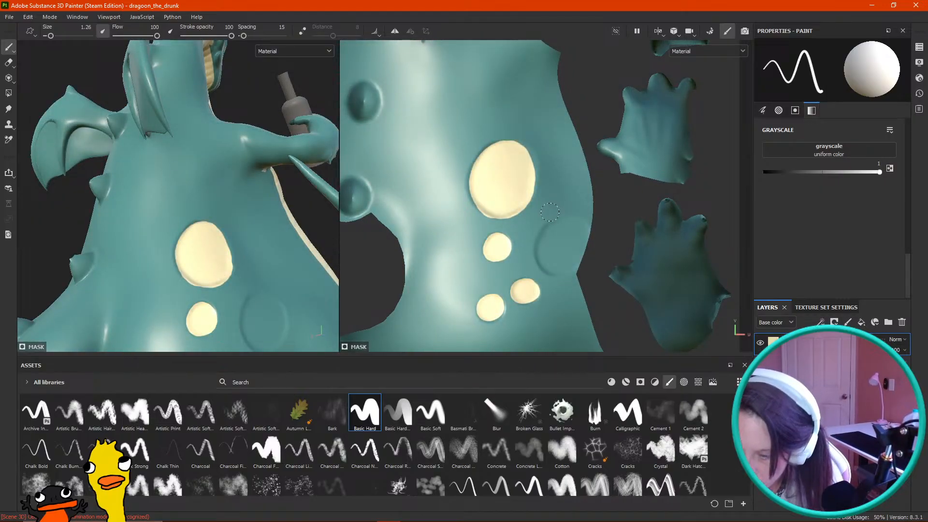
mouse_move(558, 223)
mouse_down()
mouse_move(541, 251)
mouse_move(556, 265)
mouse_move(567, 248)
mouse_move(555, 237)
mouse_move(573, 225)
mouse_move(582, 240)
mouse_up()
scroll(820, 225, up, 10)
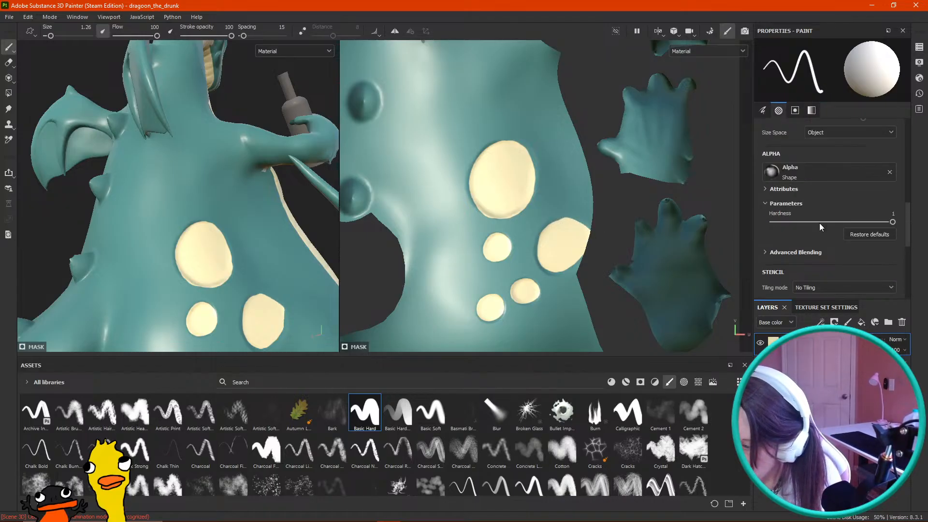
mouse_move(572, 232)
mouse_down()
mouse_move(549, 261)
mouse_move(577, 252)
mouse_up()
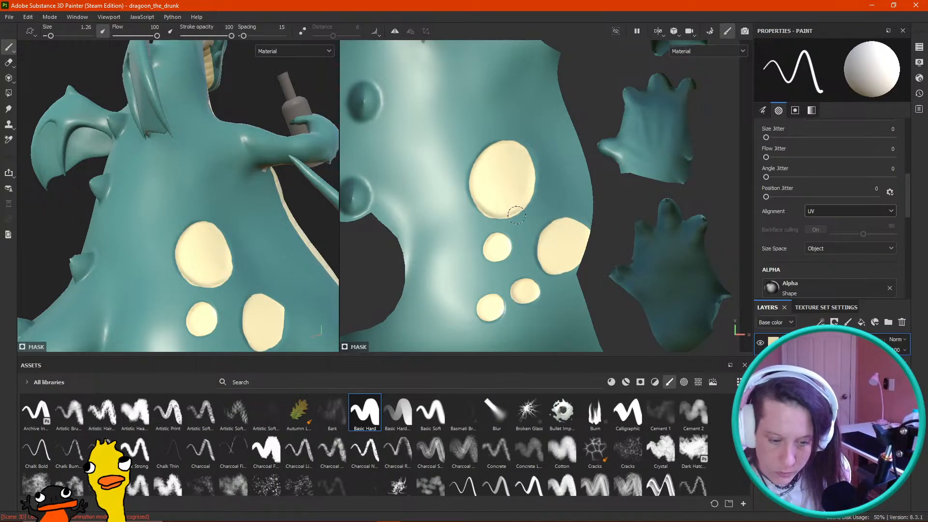
Step: Reduce the brush size to 0.27 and extend cream over the uncovered rim of the large back spot cut by the UV seam
alt+middle_drag(284, 223, 276, 53)
alt+drag(260, 135, 258, 154)
alt+middle_drag(259, 154, 207, 218)
scroll(242, 199, up, 5)
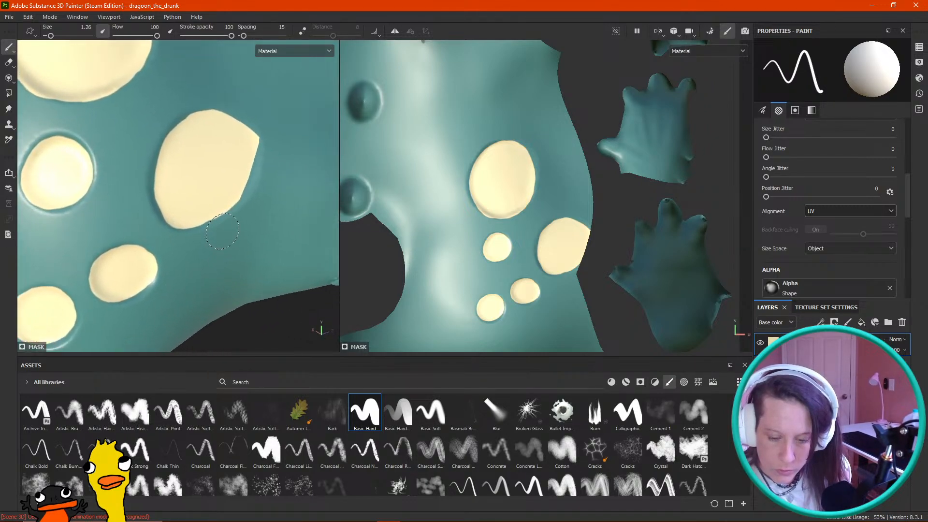
key(bracketleft)
key(bracketleft)
key(bracketleft)
key(bracketleft)
key(bracketleft)
key(bracketleft)
key(bracketleft)
key(bracketleft)
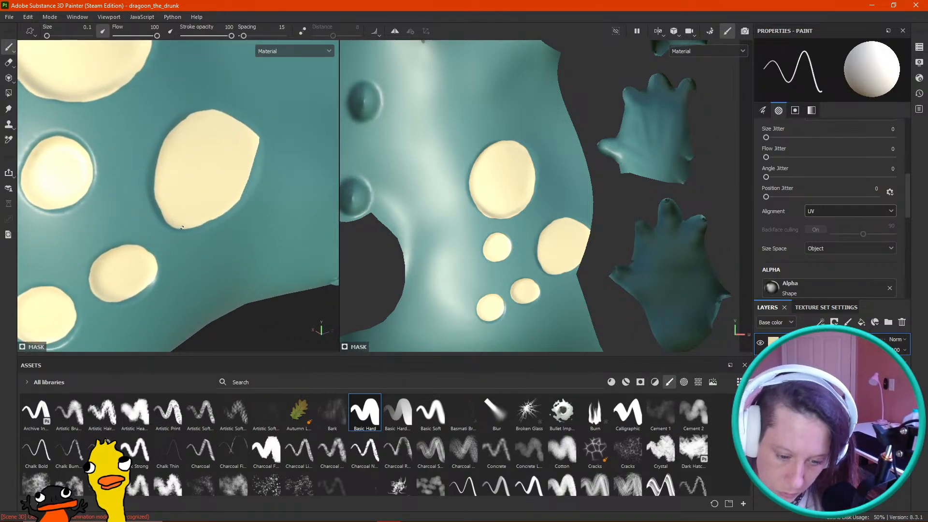
mouse_move(183, 227)
mouse_down()
mouse_move(215, 220)
mouse_move(253, 170)
mouse_move(256, 139)
mouse_up()
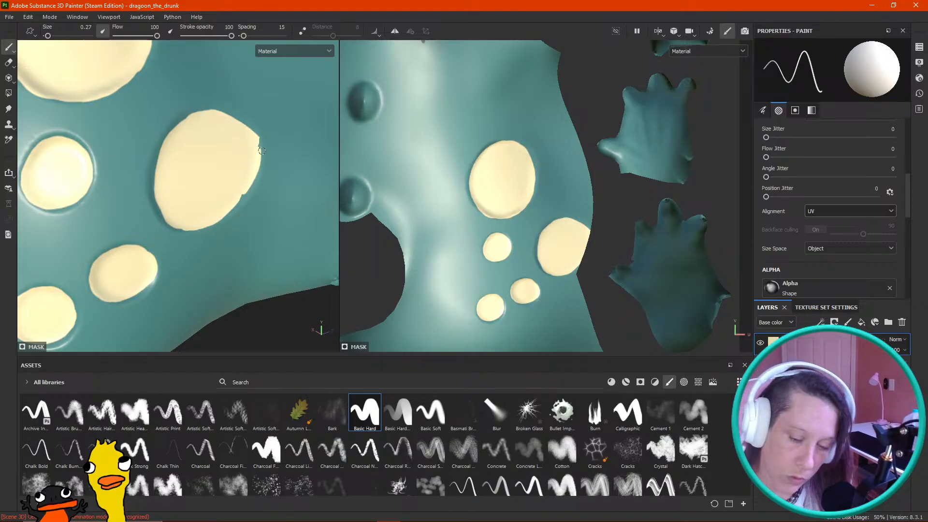
drag(251, 172, 225, 215)
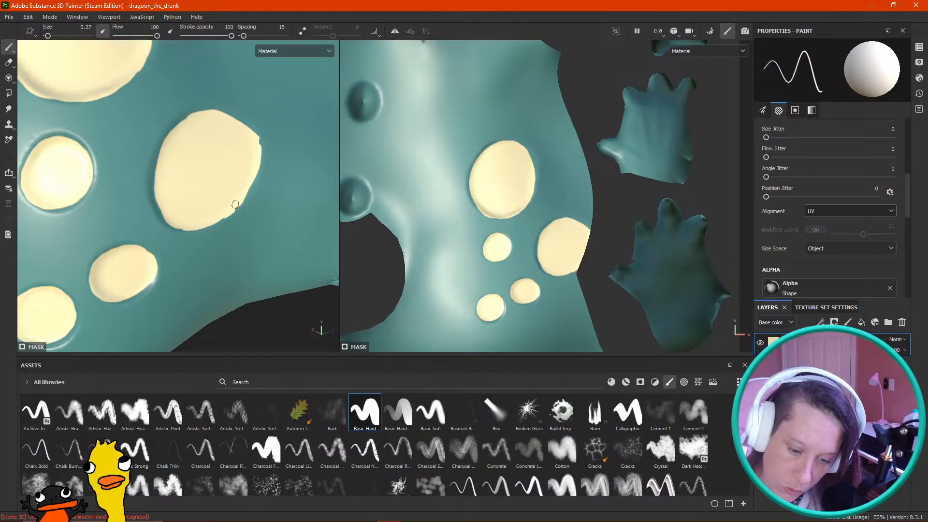
mouse_move(255, 144)
mouse_down()
mouse_move(253, 172)
mouse_move(221, 216)
mouse_move(157, 171)
mouse_move(187, 124)
mouse_move(166, 136)
mouse_move(153, 190)
mouse_move(200, 225)
mouse_move(229, 213)
mouse_up()
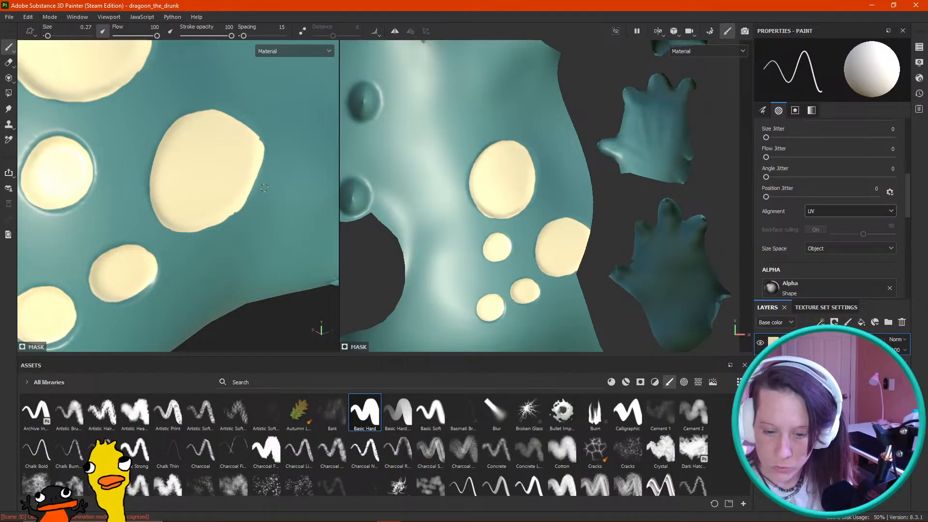
Step: Touch up the rims of the three small back spots with cream so the color reaches their raised edges
middle_drag(265, 175, 356, 169)
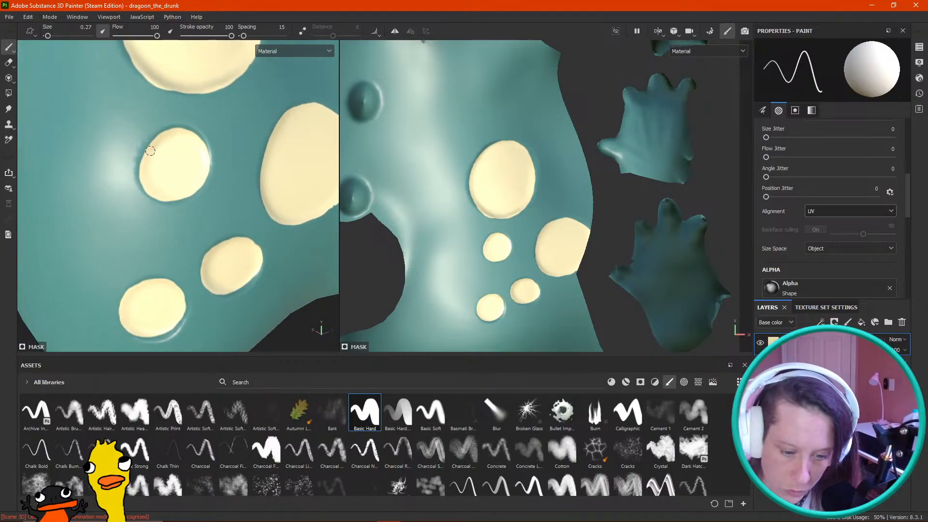
mouse_move(170, 132)
mouse_down()
mouse_move(207, 150)
mouse_move(172, 130)
mouse_up()
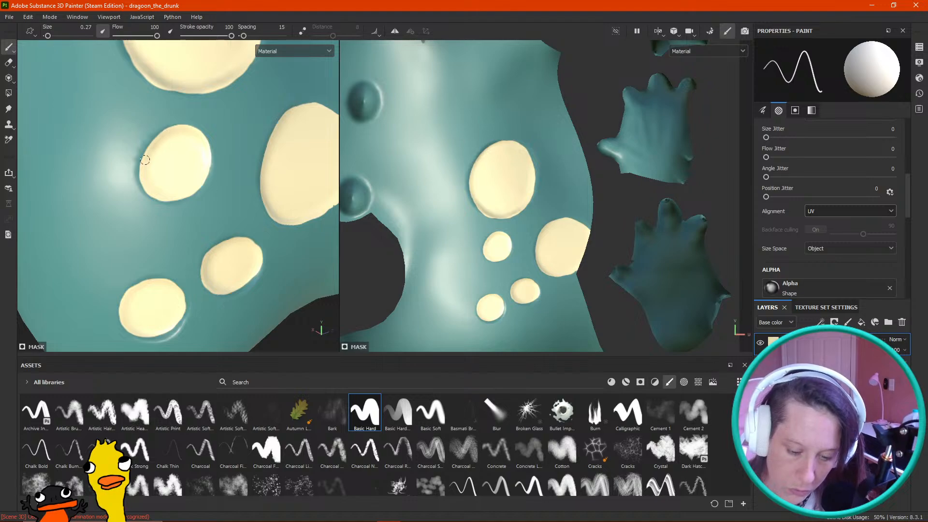
mouse_move(220, 244)
mouse_down()
mouse_move(258, 254)
mouse_move(257, 279)
mouse_move(227, 293)
mouse_move(218, 279)
mouse_up()
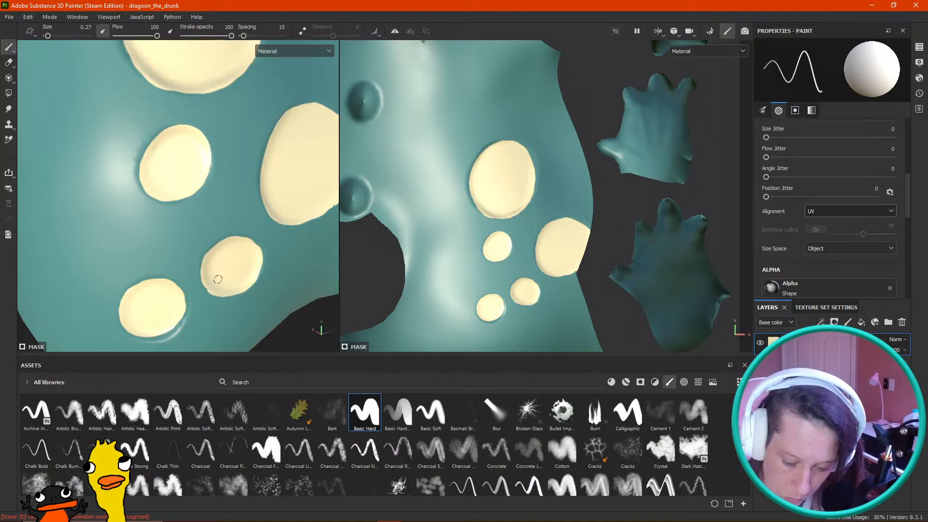
mouse_move(134, 334)
mouse_down()
mouse_move(176, 330)
mouse_move(184, 313)
mouse_up()
key(ctrl+z)
mouse_move(131, 329)
mouse_down()
mouse_move(160, 337)
mouse_move(184, 316)
mouse_move(175, 288)
mouse_up()
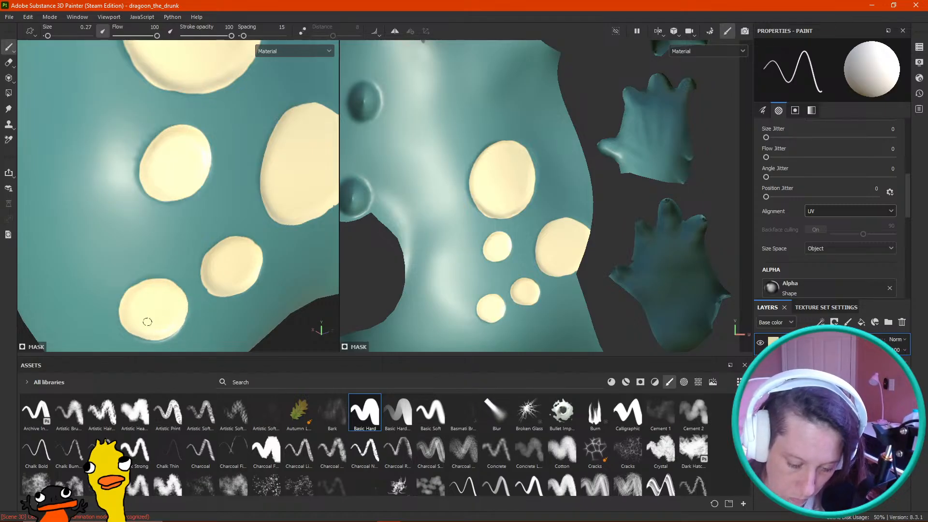
drag(137, 289, 177, 272)
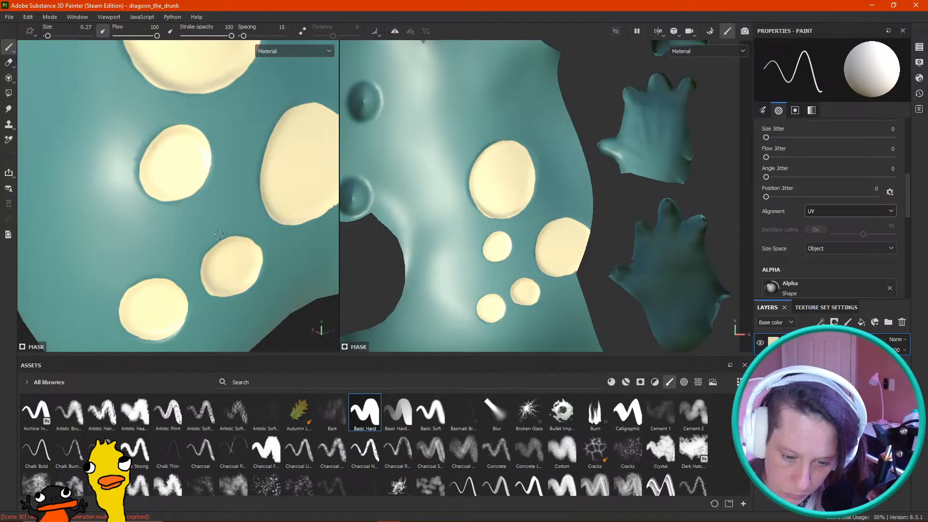
Step: Refine the large round spot's rim with cream, and set the brush grayscale to 0 to trim the seam spot's corner
alt+right_drag(173, 224, 181, 161)
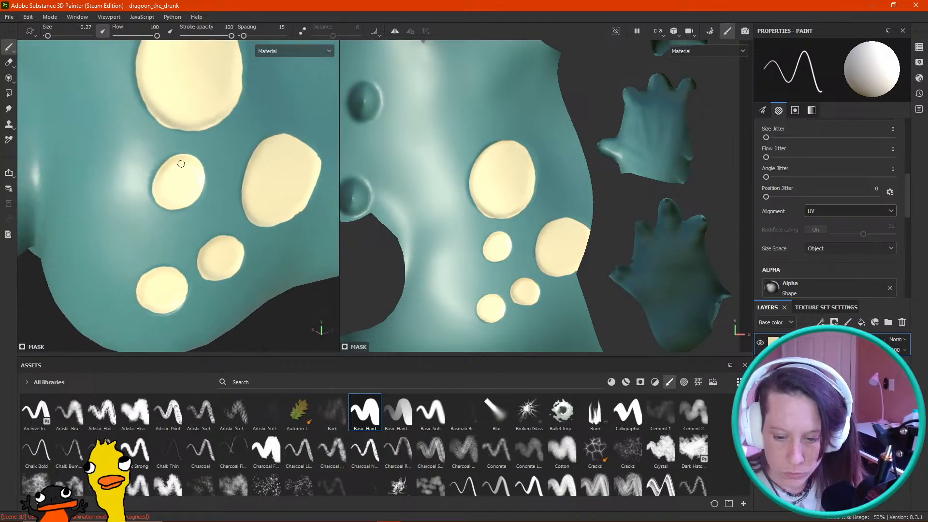
alt+middle_drag(180, 161, 174, 282)
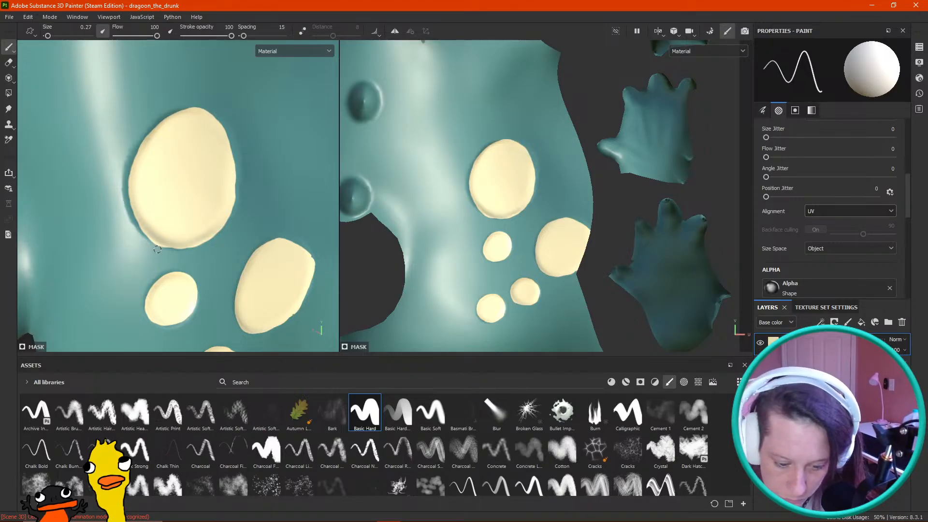
alt+drag(150, 247, 157, 249)
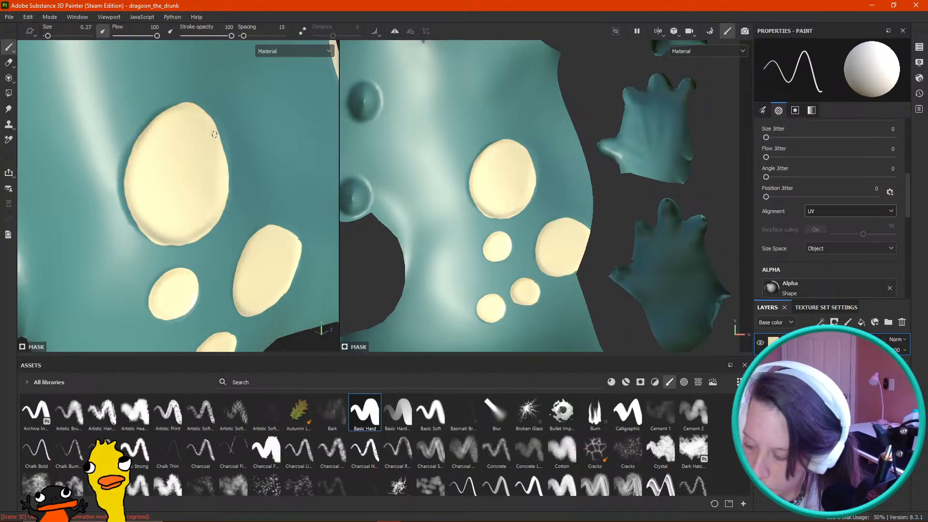
drag(904, 190, 908, 282)
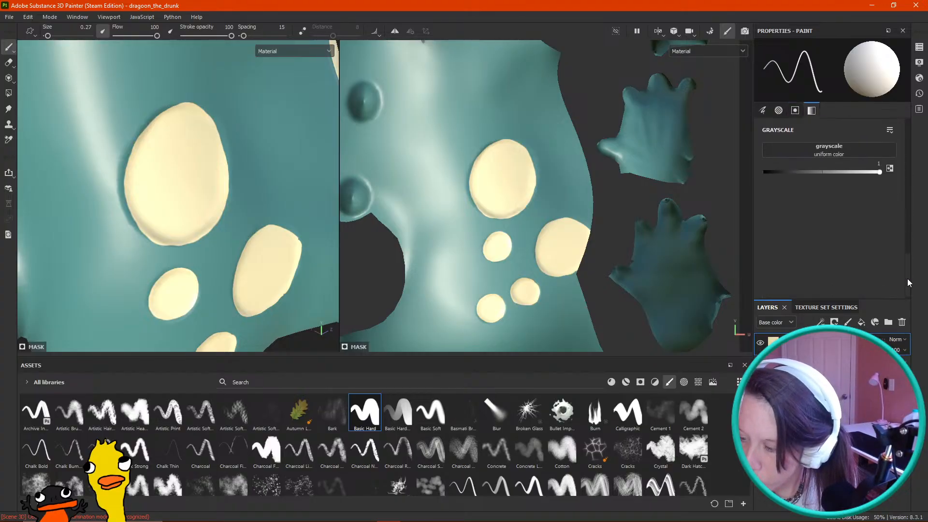
key(alt)
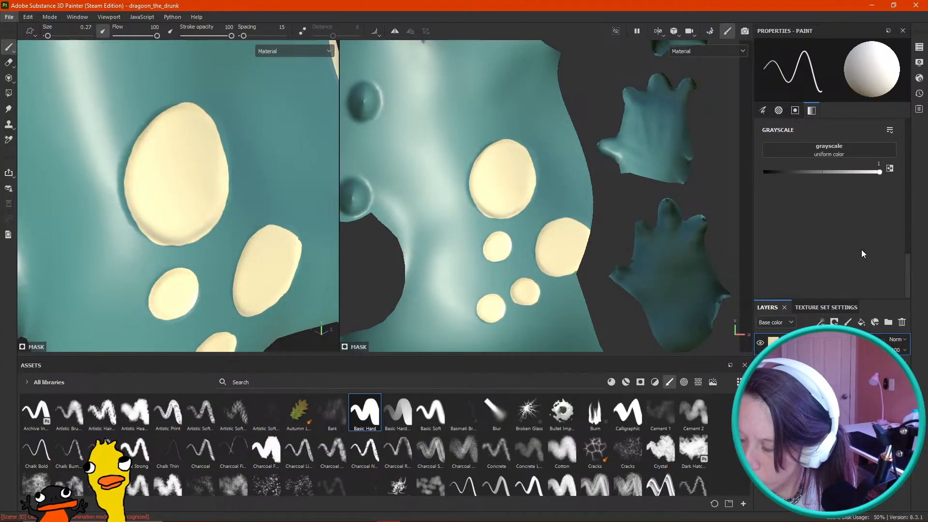
click(765, 171)
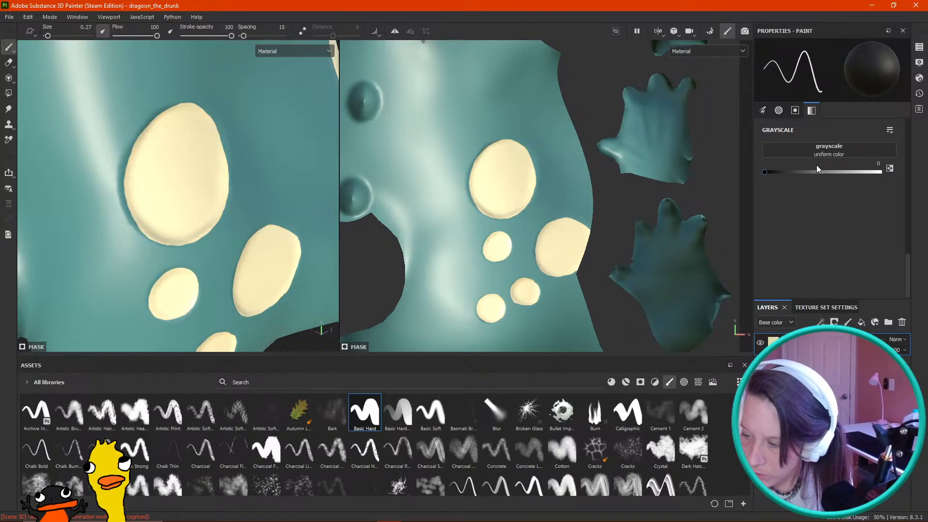
Step: Set the brush grayscale to 1 and size to 1.26, and fill the upper edge spot on the dragon's opposite flank with cream
drag(817, 172, 915, 179)
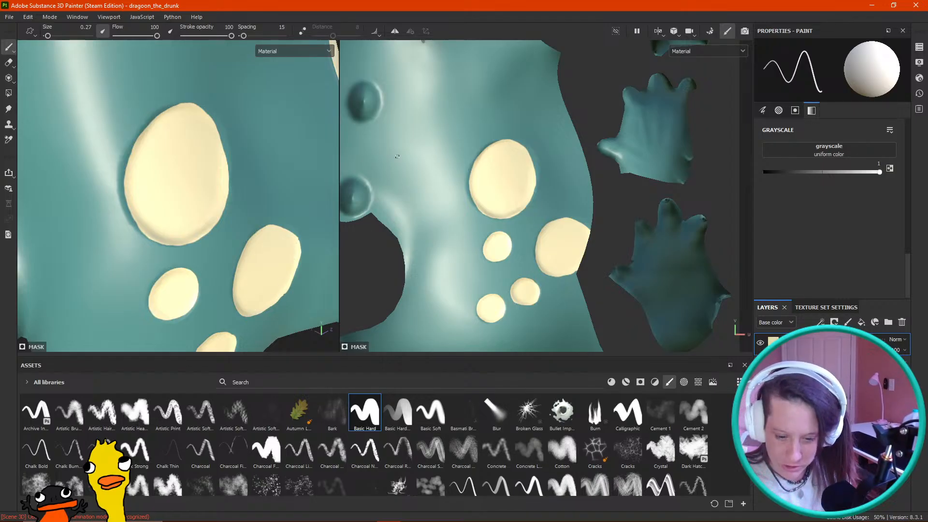
alt+right_drag(634, 213, 513, 31)
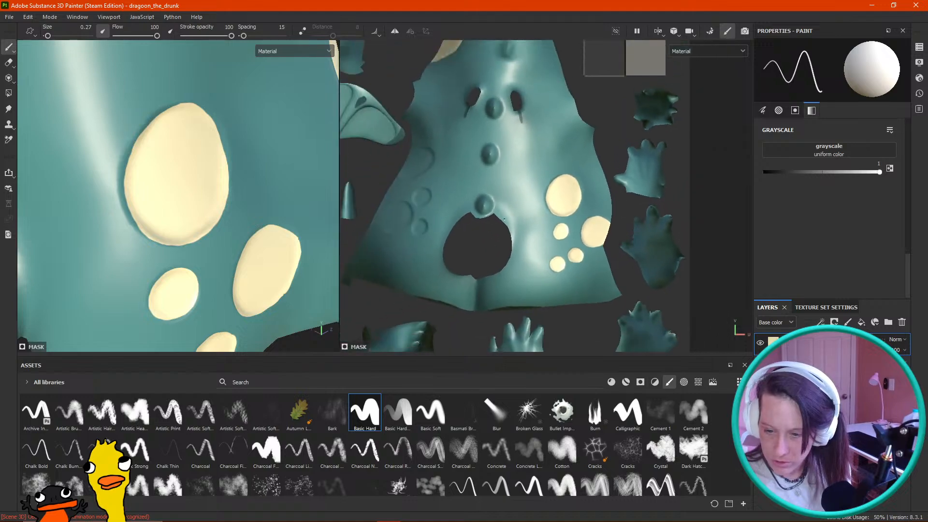
alt+middle_drag(492, 207, 574, 225)
alt+right_drag(178, 213, 114, 87)
alt+drag(247, 209, 77, 205)
alt+drag(184, 206, 110, 204)
shift+right_drag(110, 204, 279, 225)
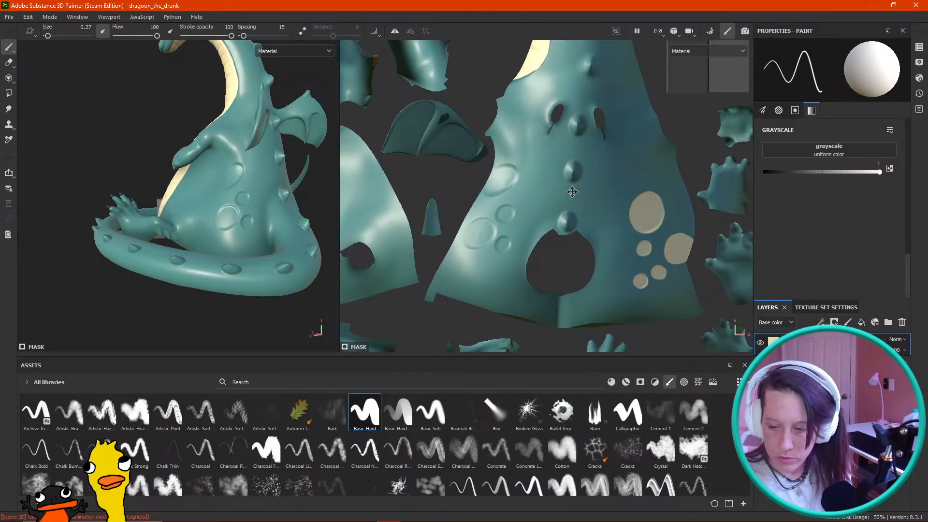
scroll(498, 226, up, 3)
scroll(498, 226, up, 4)
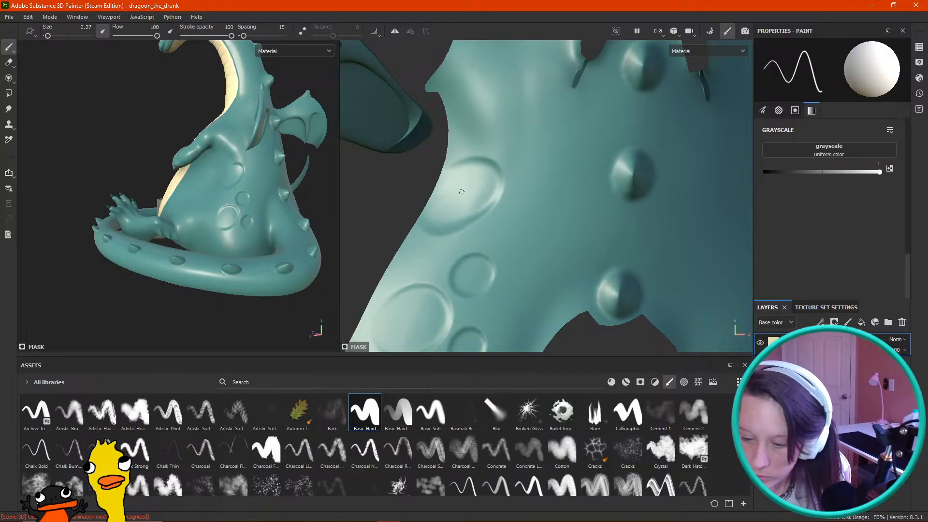
key(bracketright)
key(bracketright)
key(bracketright)
key(bracketleft)
mouse_move(430, 221)
mouse_down()
mouse_move(486, 200)
mouse_move(451, 181)
mouse_move(441, 191)
mouse_move(474, 172)
mouse_move(436, 196)
mouse_move(463, 168)
mouse_move(497, 180)
mouse_move(445, 184)
mouse_move(469, 170)
mouse_move(488, 175)
mouse_move(482, 204)
mouse_up()
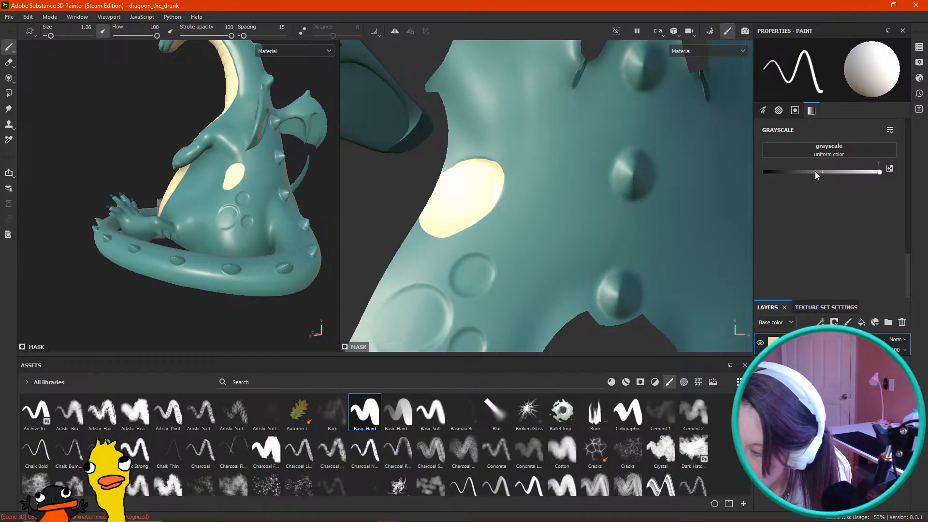
Step: Fill the small round spot just below the flank's upper edge spot with cream, keeping the brush grayscale at 1
key(x)
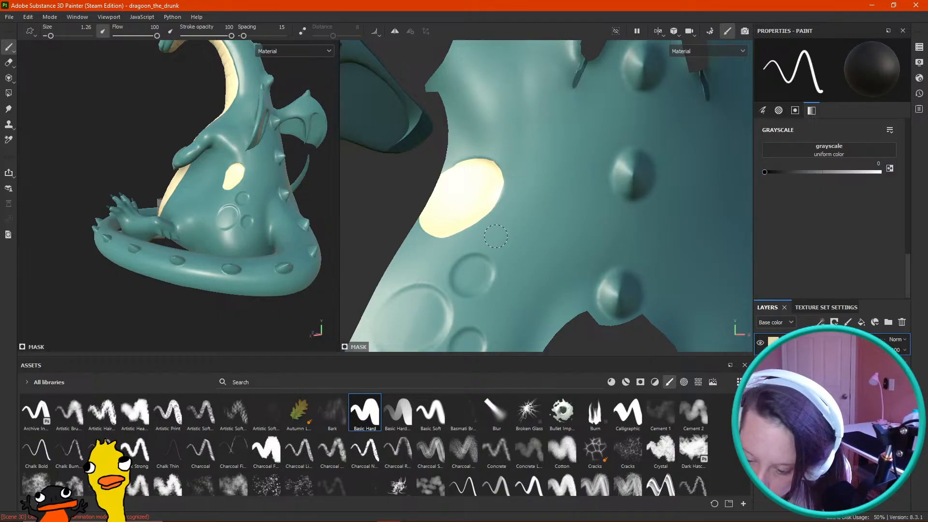
key(x)
mouse_move(473, 277)
mouse_down()
mouse_move(472, 264)
mouse_move(481, 265)
mouse_move(469, 285)
mouse_move(465, 271)
mouse_up()
key(ctrl+z)
key(ctrl+z)
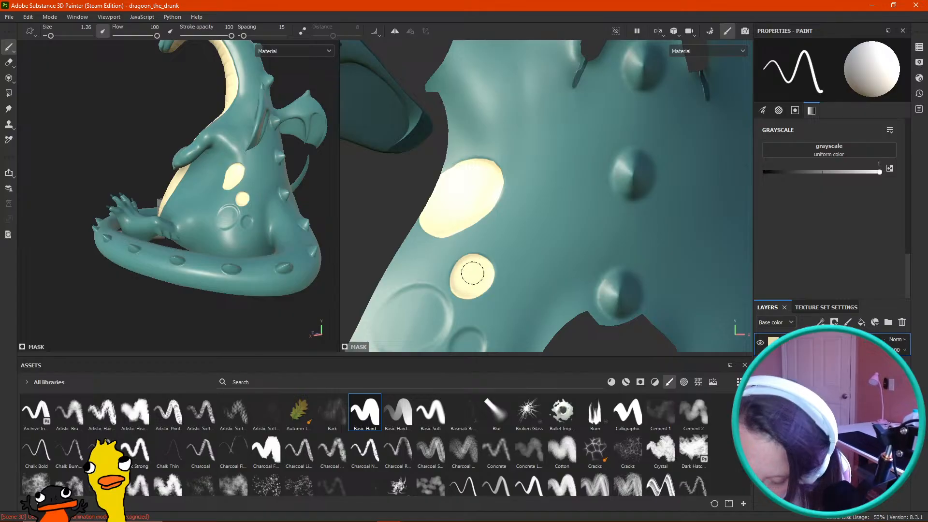
Step: Fill the large oval flank spot below with cream, and switch the brush grayscale to 0 for cleaning its rim
middle_drag(388, 195, 423, 92)
mouse_move(433, 205)
mouse_down()
mouse_move(437, 213)
mouse_move(441, 205)
mouse_move(435, 200)
mouse_move(415, 232)
mouse_move(447, 244)
mouse_move(466, 203)
mouse_move(442, 222)
mouse_up()
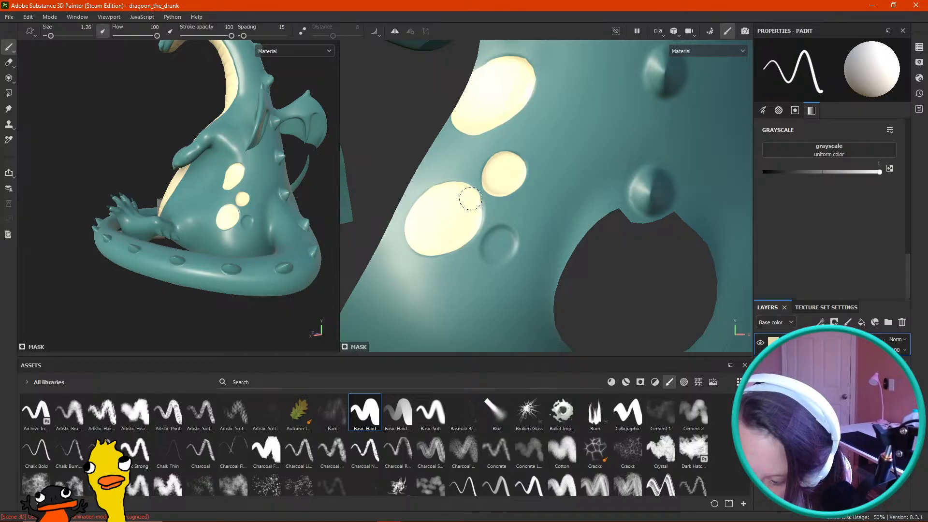
mouse_move(465, 234)
mouse_down()
mouse_move(433, 242)
mouse_move(430, 211)
mouse_move(419, 226)
mouse_move(433, 240)
mouse_move(466, 203)
mouse_up()
drag(796, 174, 726, 176)
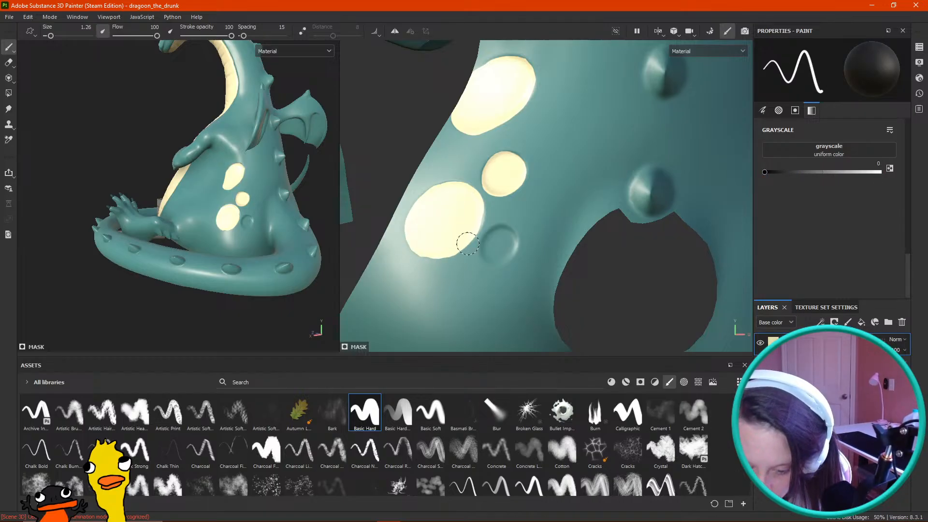
key(bracketleft)
key(bracketleft)
key(bracketleft)
key(bracketleft)
key(bracketleft)
Step: Set the brush grayscale back to 1, enlarge the brush, and fill the remaining small flank spot beside the large oval one
drag(765, 172, 882, 172)
key(bracketright)
key(bracketright)
key(bracketright)
key(bracketright)
key(bracketright)
key(bracketright)
key(bracketright)
drag(496, 240, 509, 240)
Step: Set the brush grayscale to 0, undo the oversized trimming stroke at the small flank spot, and reduce the size to 0.27
drag(776, 172, 761, 172)
drag(514, 216, 515, 266)
key(ctrl+z)
key(bracketleft)
key(bracketleft)
key(bracketleft)
key(bracketleft)
key(bracketleft)
key(bracketleft)
key(bracketleft)
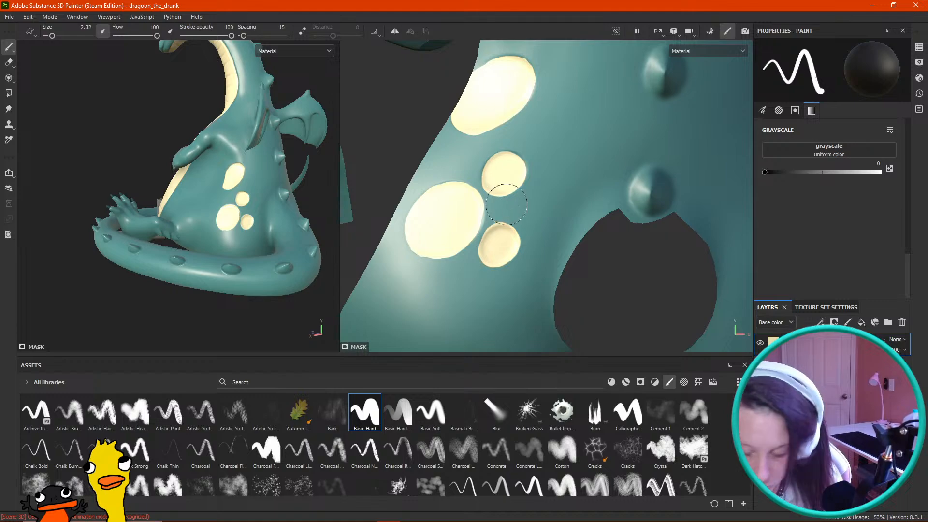
key(bracketleft)
key(bracketleft)
key(bracketleft)
key(bracketleft)
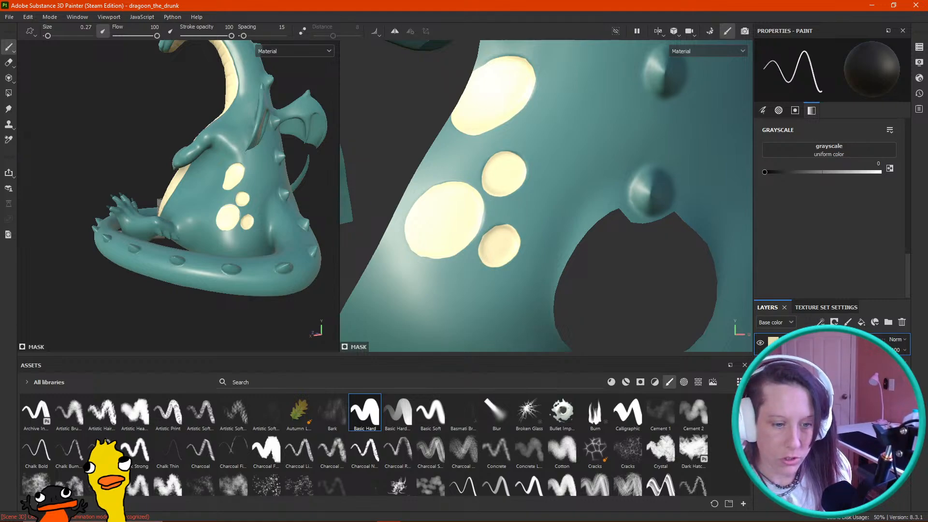
Step: Check the mesh wireframe with Polygon Fill, return to the Paint brush, and trim the upper rim of the lower small flank spot
click(5, 95)
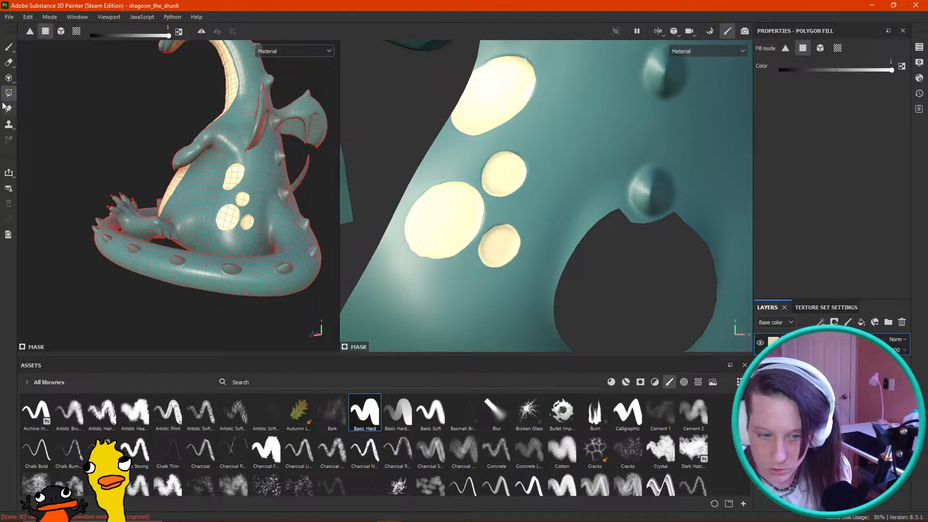
alt+drag(410, 173, 392, 150)
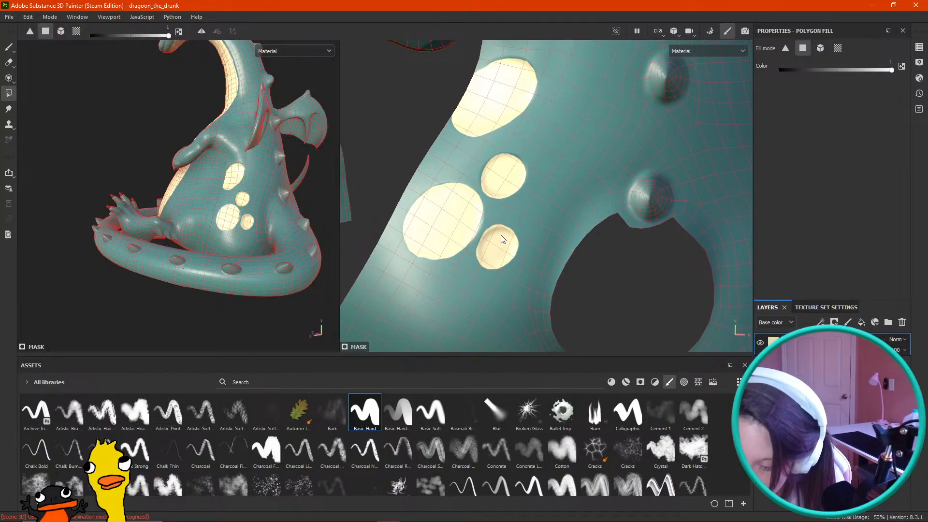
click(7, 47)
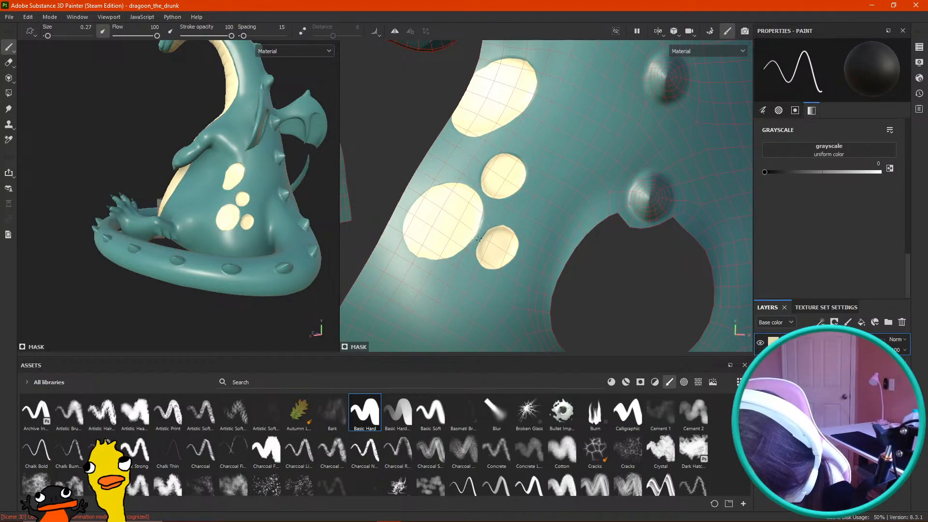
drag(493, 228, 497, 226)
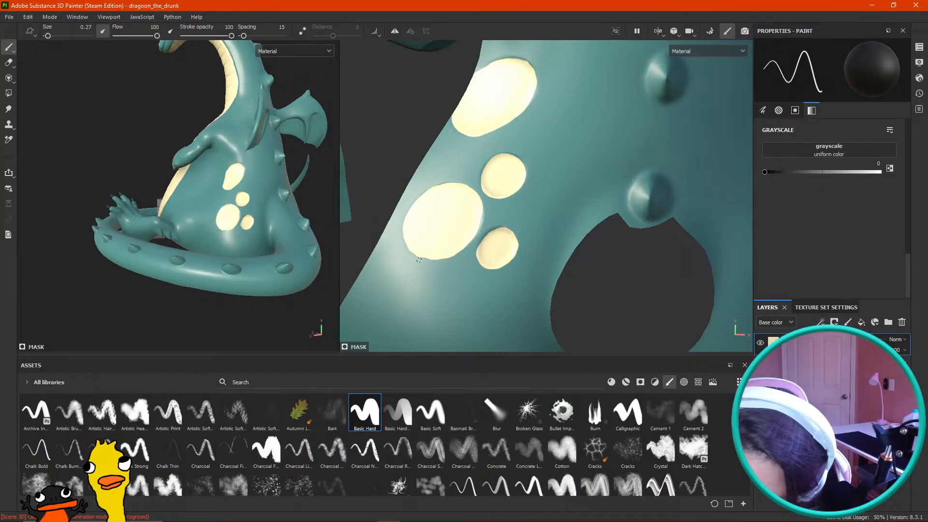
Step: Rotate the lighting and touch up the flank spots' rims, adding cream at grayscale 1 and trimming excess at grayscale 0
alt+drag(382, 143, 386, 167)
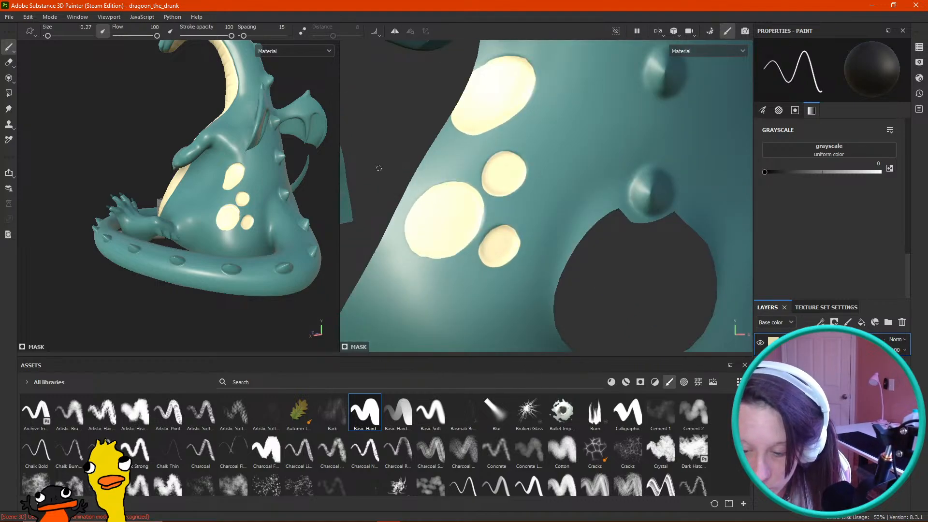
alt+middle_drag(409, 166, 480, 161)
alt+right_drag(481, 162, 486, 160)
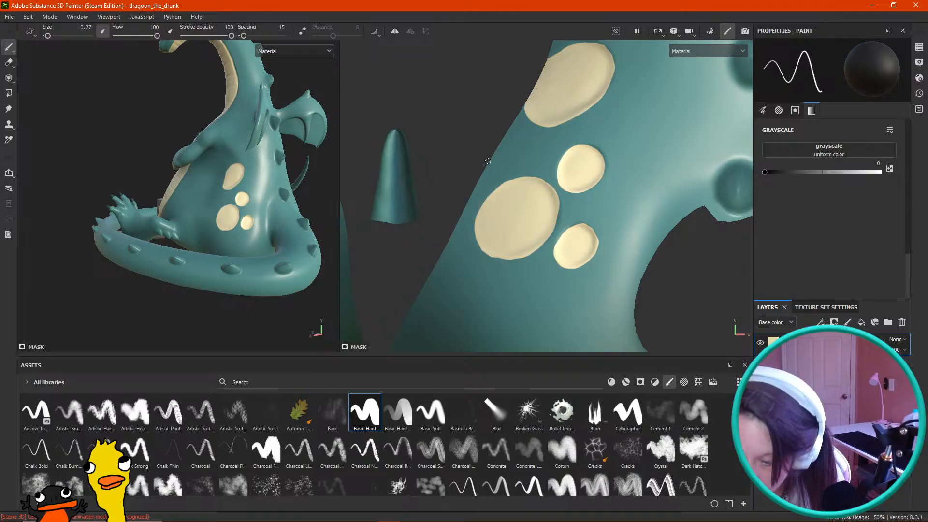
click(879, 172)
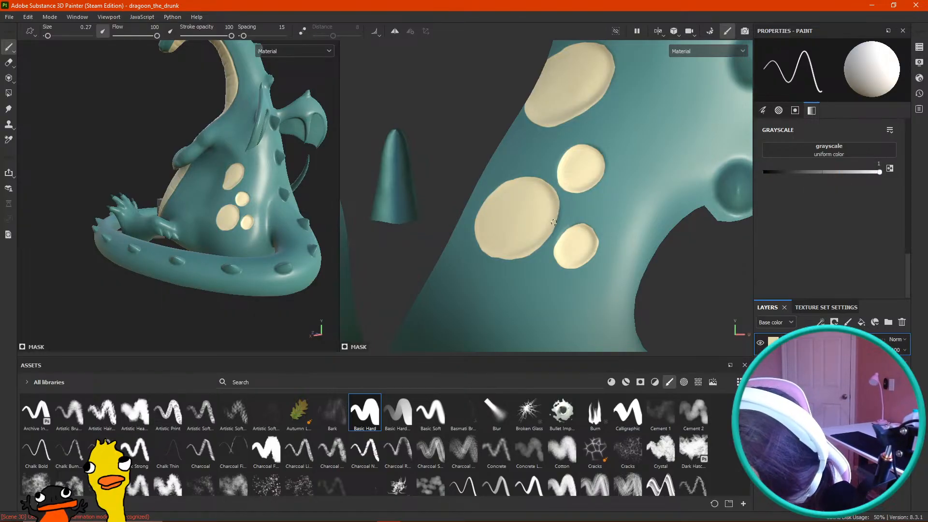
drag(818, 171, 759, 169)
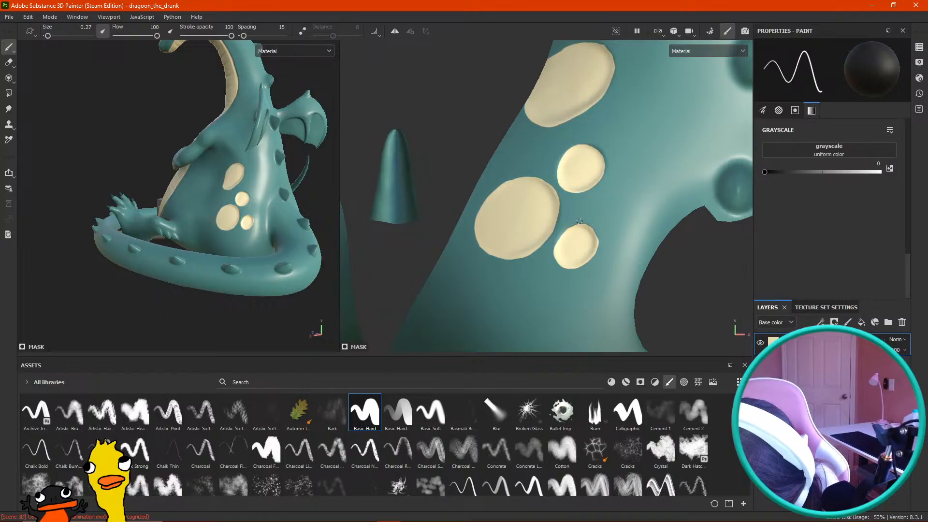
Step: Set the brush grayscale to 0 and trim the cream along the outer rim of the uppermost large flank spot
drag(765, 172, 880, 172)
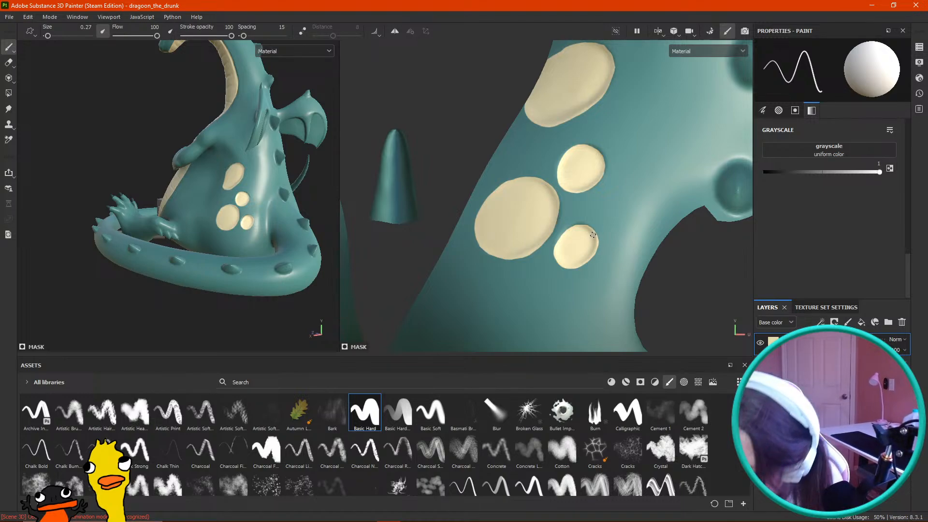
alt+middle_drag(484, 98, 387, 232)
alt+right_drag(387, 231, 499, 180)
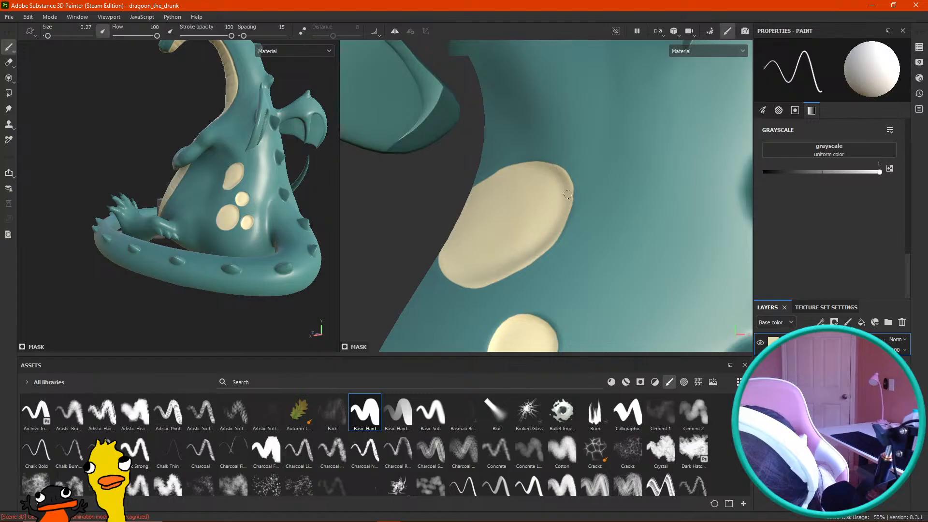
drag(880, 172, 765, 171)
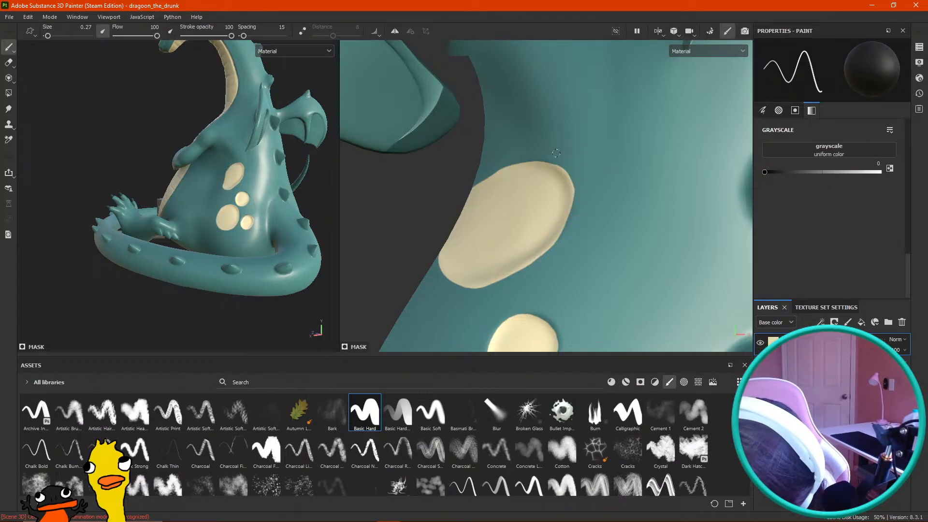
drag(560, 162, 574, 223)
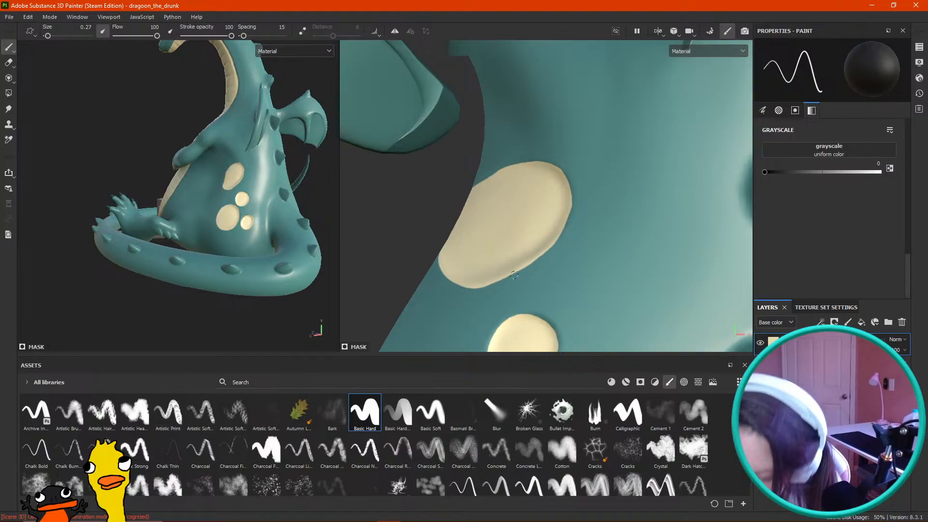
Step: Rotate the lighting, set the grayscale to 1, try a cream stroke along the uppermost flank spot's front edge, and undo it
alt+drag(193, 242, 232, 270)
alt+right_drag(232, 232, 305, 252)
alt+right_drag(206, 145, 240, 193)
alt+middle_drag(242, 203, 242, 226)
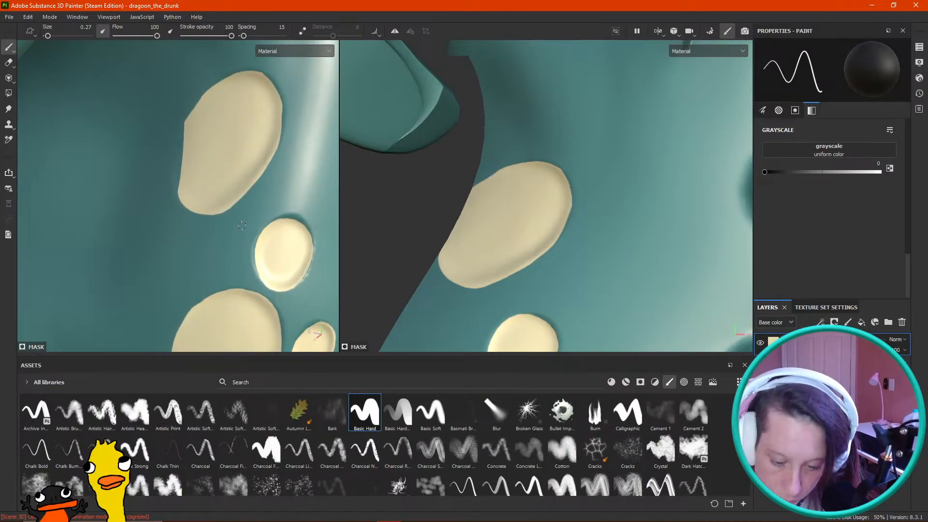
alt+drag(152, 163, 171, 175)
mouse_move(147, 182)
shift+right_down()
mouse_move(236, 223)
mouse_move(206, 212)
shift+right_up()
drag(822, 174, 893, 168)
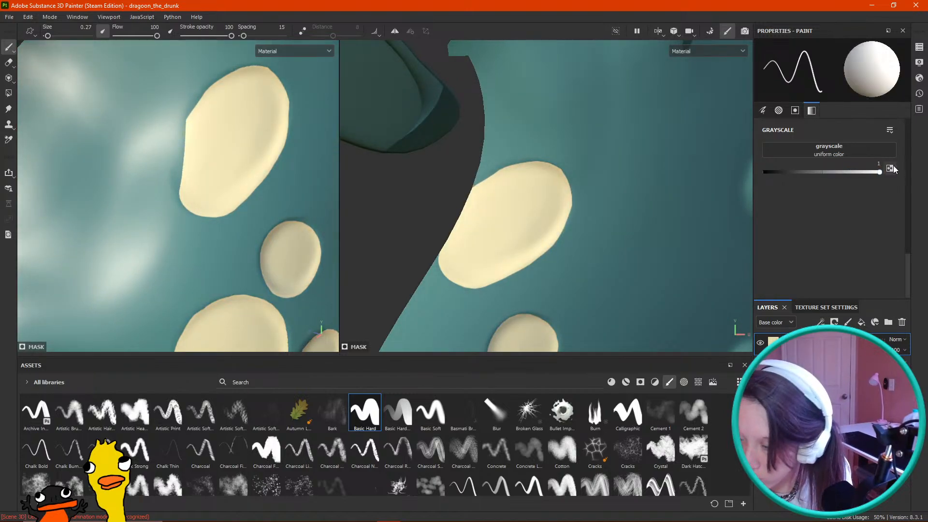
mouse_move(187, 120)
mouse_down()
mouse_move(174, 182)
mouse_move(186, 199)
mouse_move(191, 117)
mouse_move(180, 154)
mouse_move(186, 201)
mouse_move(182, 150)
mouse_move(188, 164)
mouse_up()
key(ctrl+z)
alt+drag(309, 145, 330, 136)
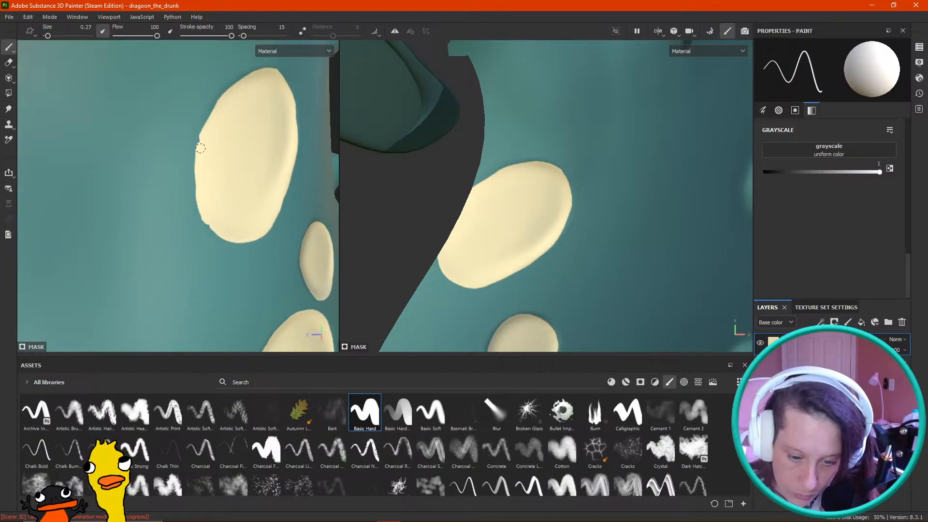
Step: Reduce the brush size to 0.1 and smooth the front edge of the uppermost flank spot with small cream strokes
key([)
drag(199, 142, 201, 137)
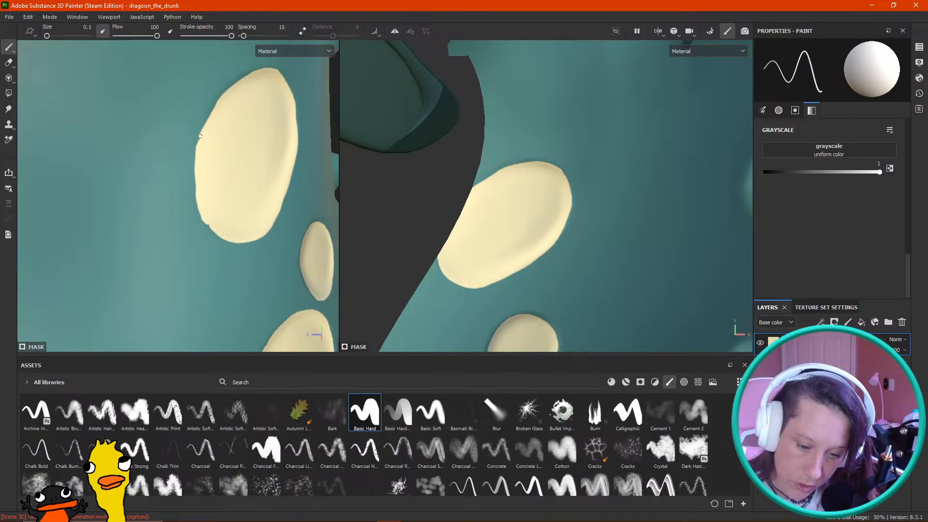
alt+right_drag(208, 138, 332, 258)
mouse_move(208, 275)
mouse_down()
mouse_move(225, 291)
mouse_move(194, 231)
mouse_move(191, 188)
mouse_up()
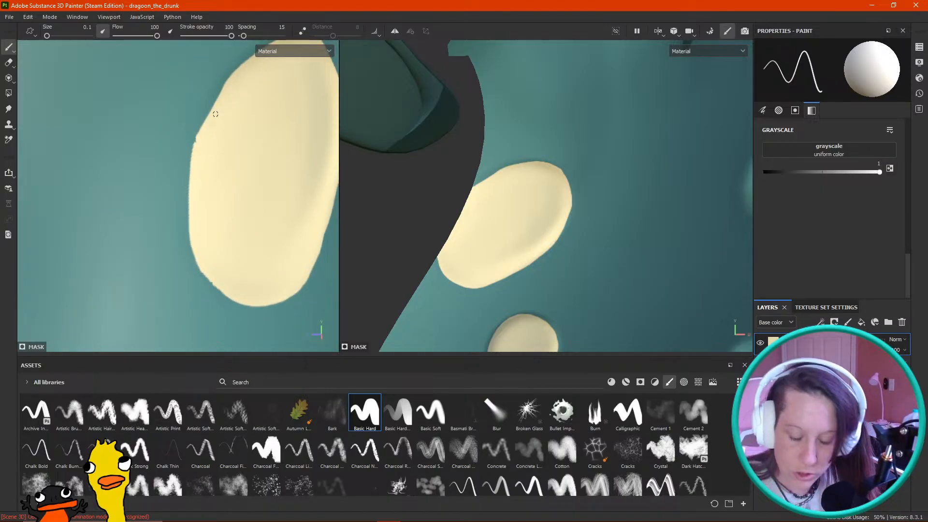
Step: Examine the whole dragon's coloring from the front and sides, temporarily widening the 3D view beside the UV view
alt+right_drag(233, 138, 217, 104)
alt+right_drag(259, 217, 249, 160)
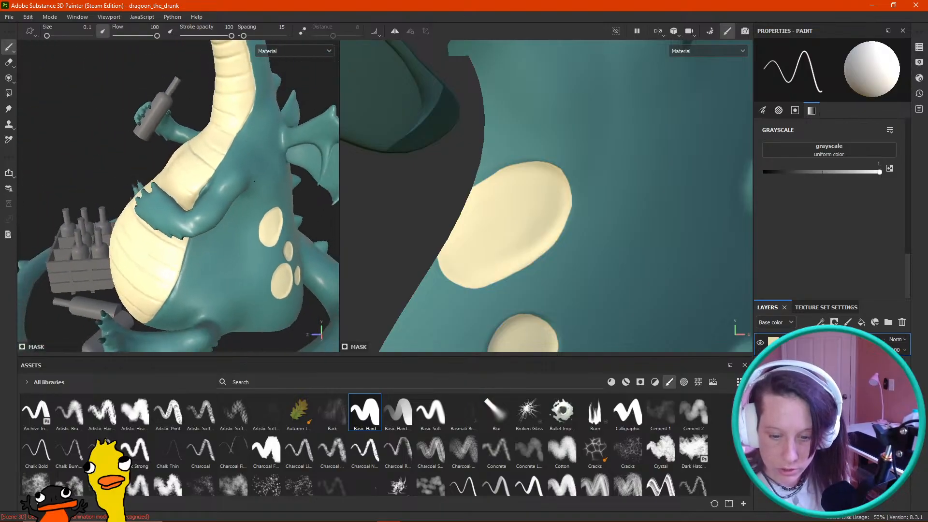
alt+drag(208, 215, 122, 228)
alt+middle_drag(181, 237, 160, 155)
alt+right_drag(198, 213, 188, 151)
alt+drag(181, 210, 199, 182)
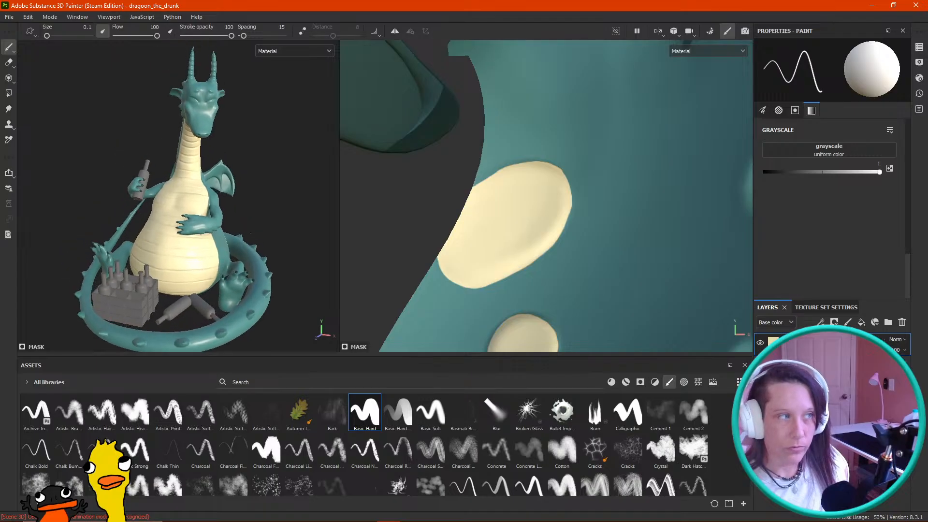
drag(339, 216, 652, 237)
alt+drag(451, 227, 470, 226)
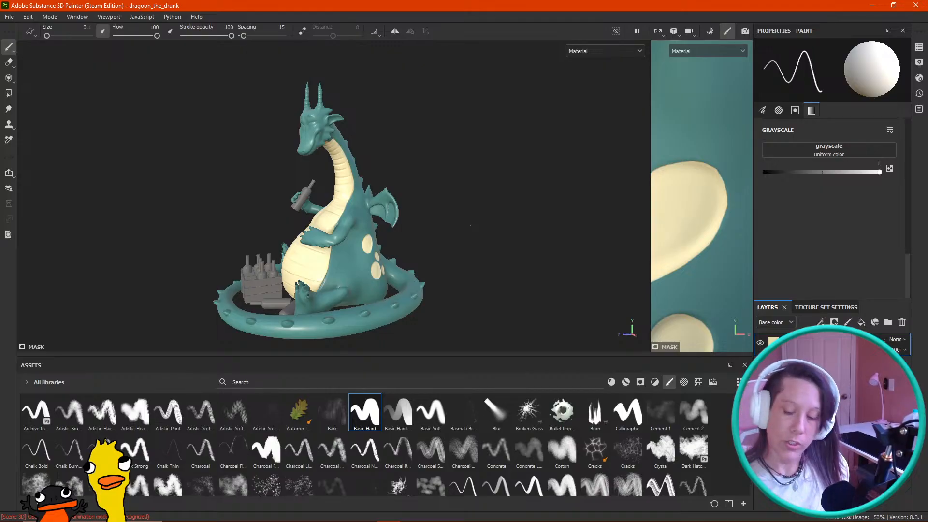
alt+drag(422, 208, 489, 234)
alt+middle_drag(453, 226, 414, 239)
alt+right_drag(414, 240, 391, 239)
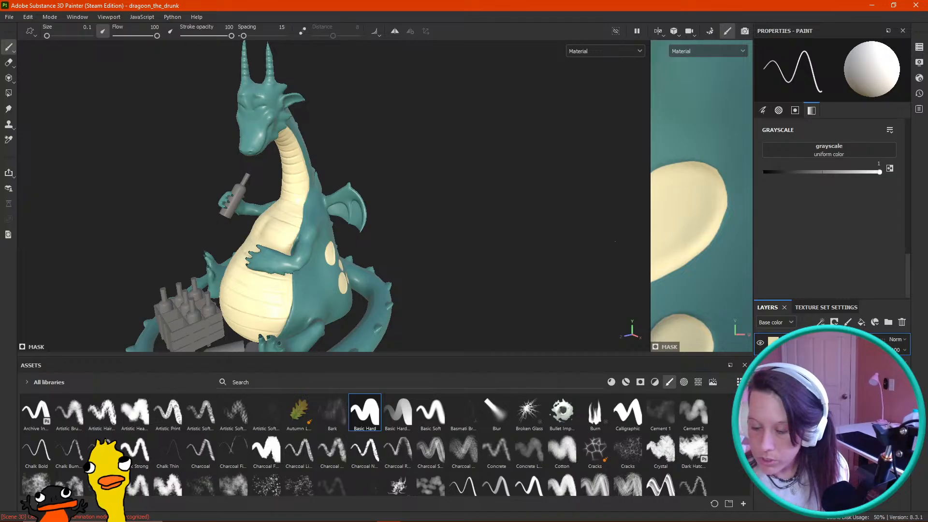
drag(652, 251, 414, 253)
Step: Add a fill layer with a black mask, keep only its color channel, and sample the cream as its base color
scroll(467, 222, down, 5)
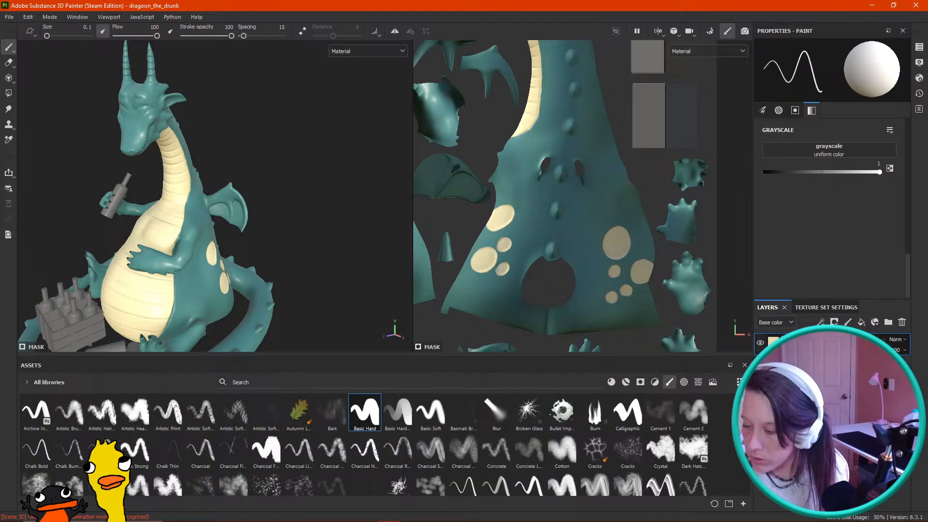
click(862, 322)
right_click(782, 342)
click(821, 18)
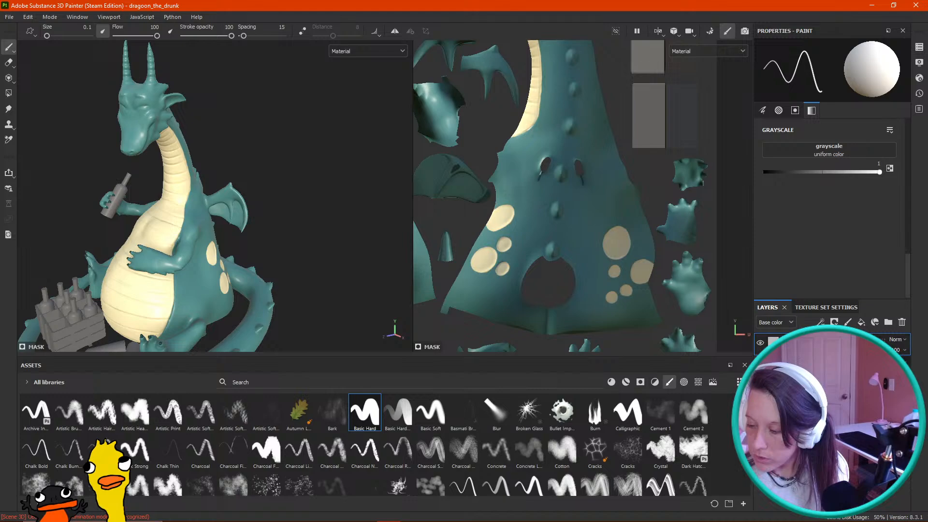
click(775, 342)
click(800, 172)
click(829, 172)
click(858, 171)
click(886, 172)
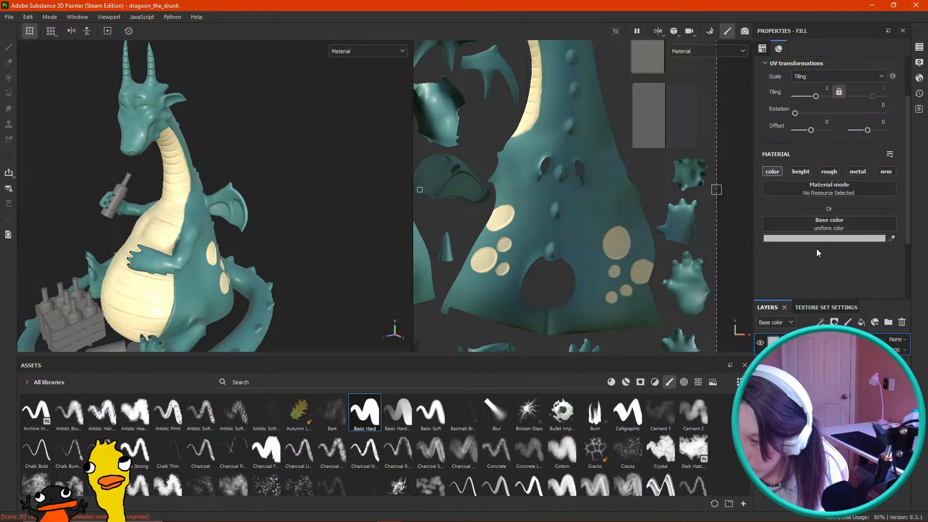
click(894, 238)
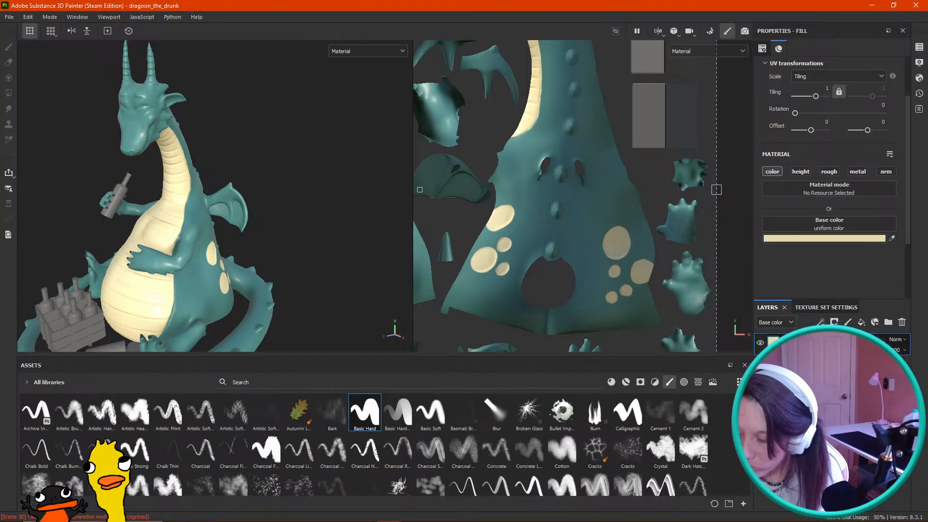
Step: Select the new layer's mask and reveal cream over the entire dark wing membrane island with Polygon Fill in the UV view
click(790, 343)
scroll(546, 196, down, 5)
alt+middle_drag(547, 196, 621, 241)
scroll(329, 208, down, 2)
scroll(608, 181, up, 10)
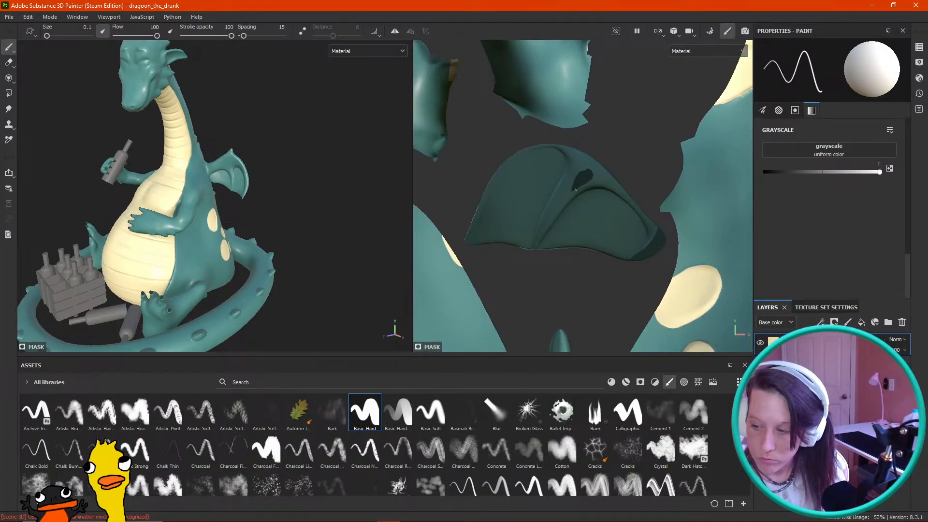
scroll(807, 251, up, 8)
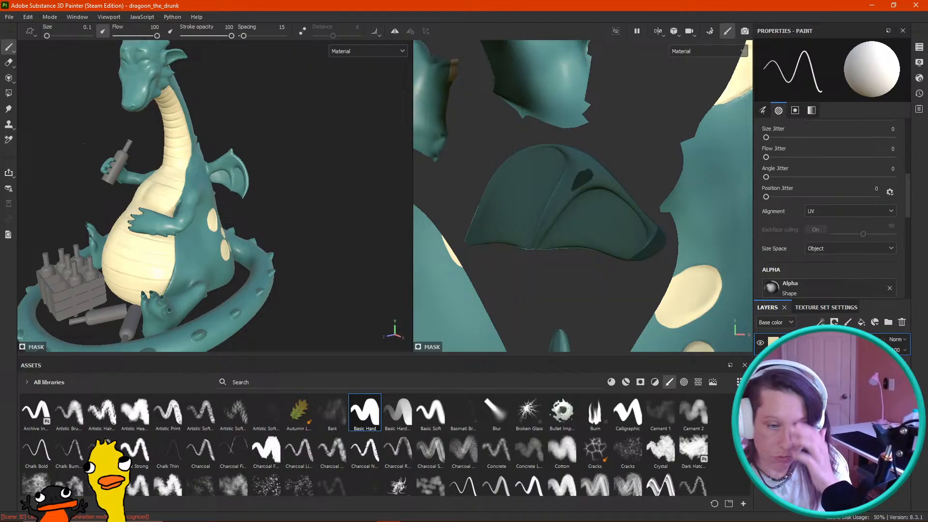
key(4)
drag(501, 152, 604, 273)
alt+drag(267, 199, 353, 189)
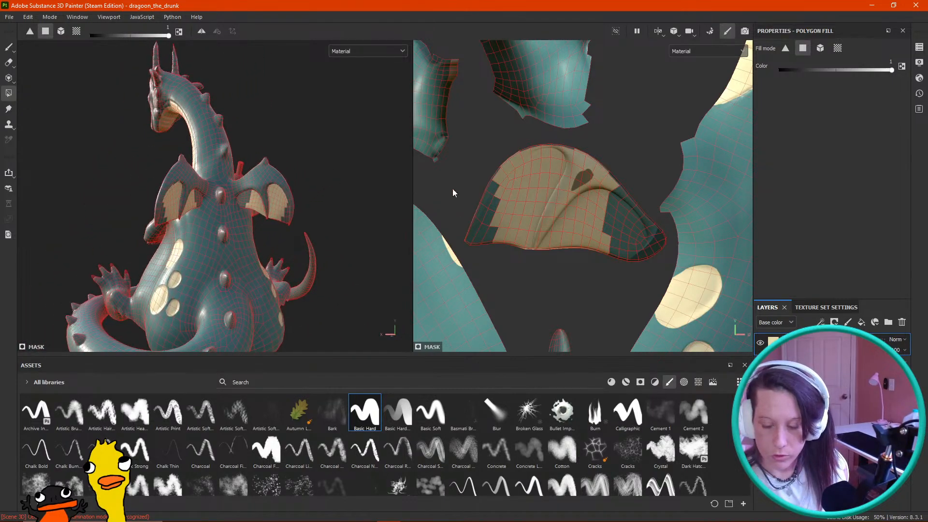
drag(459, 172, 531, 254)
drag(582, 165, 636, 266)
drag(653, 266, 668, 268)
alt+drag(310, 220, 93, 216)
Step: Fill the second wing membrane island below the belly island completely with cream in the UV view
scroll(518, 217, down, 5)
middle_drag(524, 208, 583, 144)
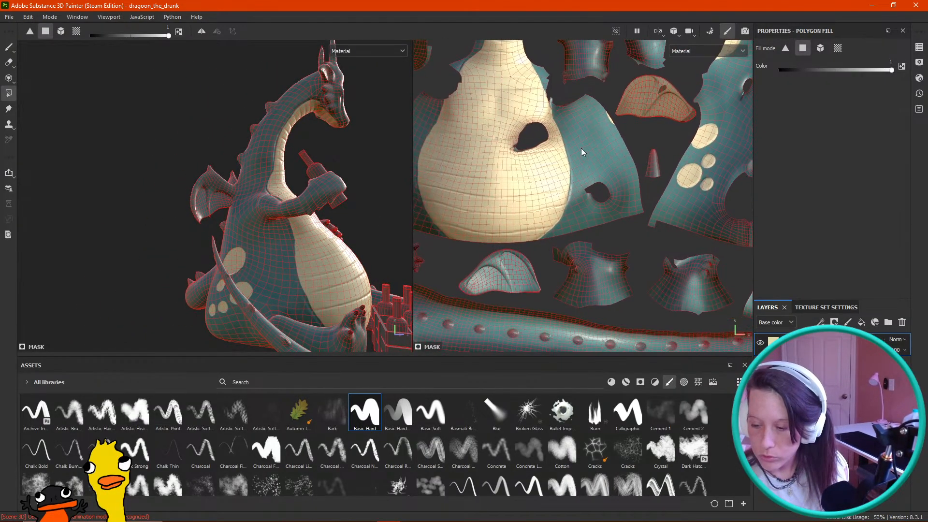
middle_drag(567, 226, 570, 160)
scroll(454, 190, up, 3)
drag(456, 189, 521, 237)
drag(507, 187, 597, 242)
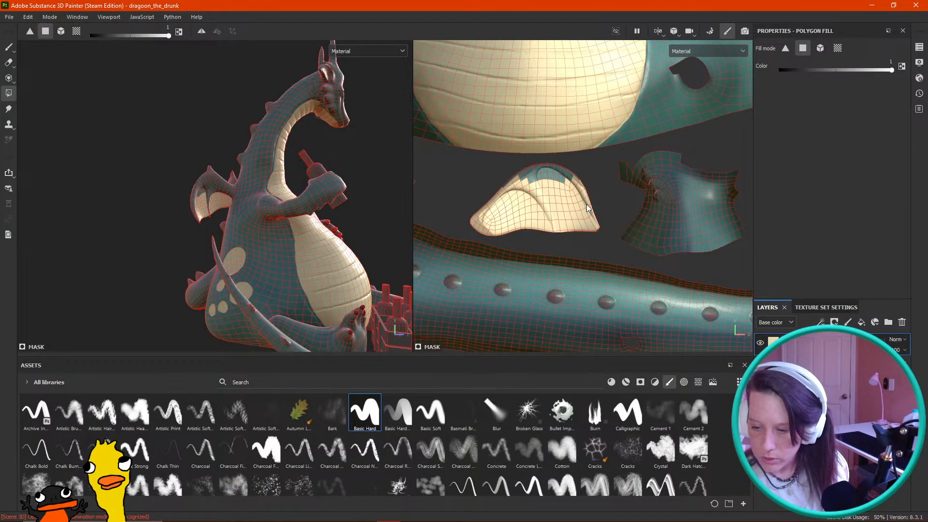
drag(502, 164, 573, 197)
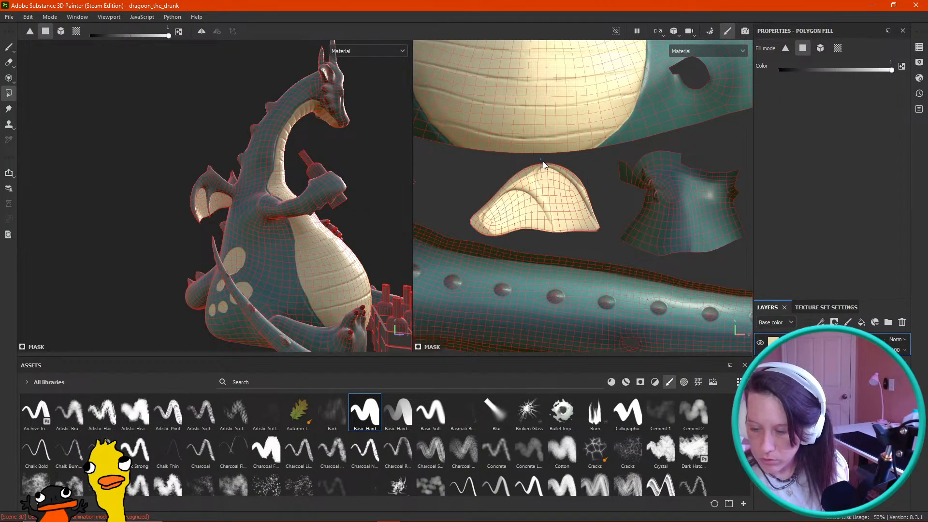
Step: Return to the Paint brush and paint a tiny smiley face on the dragon's underside just below the cream belly
alt+drag(242, 209, 162, 200)
alt+right_drag(162, 199, 292, 212)
click(8, 47)
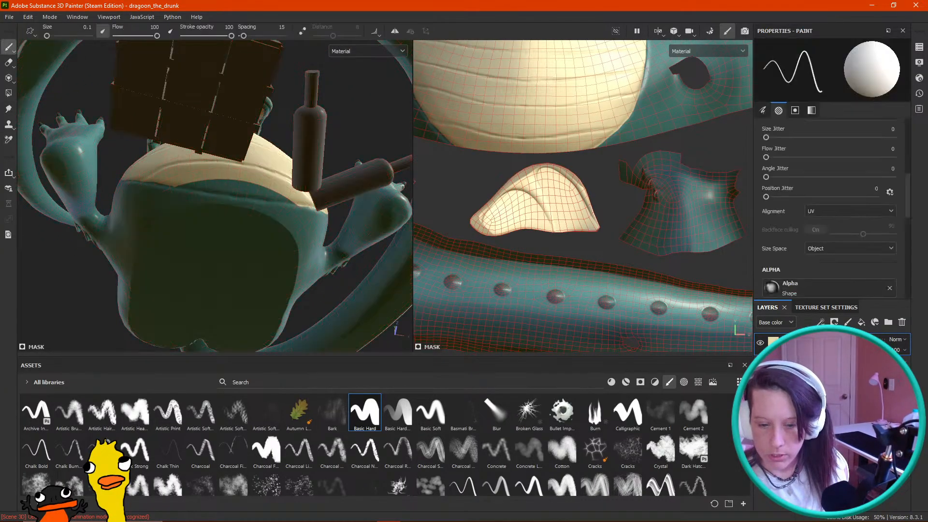
alt+right_drag(541, 222, 445, 215)
alt+middle_drag(587, 199, 566, 228)
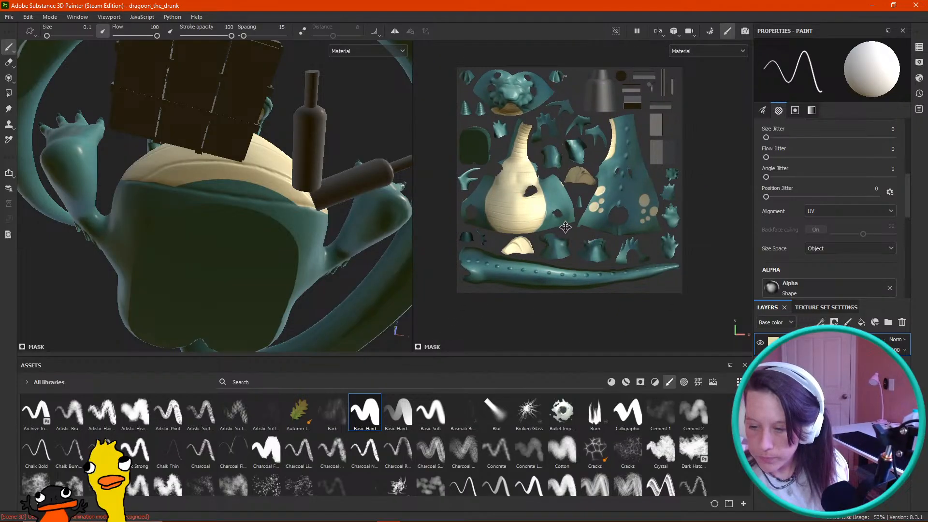
alt+right_drag(541, 256, 575, 252)
alt+middle_drag(519, 238, 558, 257)
shift+right_drag(507, 215, 570, 212)
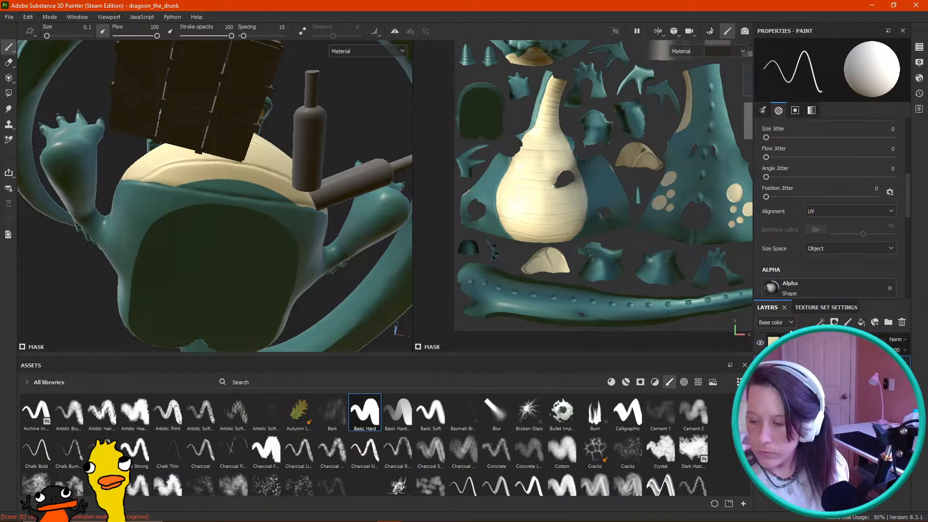
scroll(798, 263, down, 5)
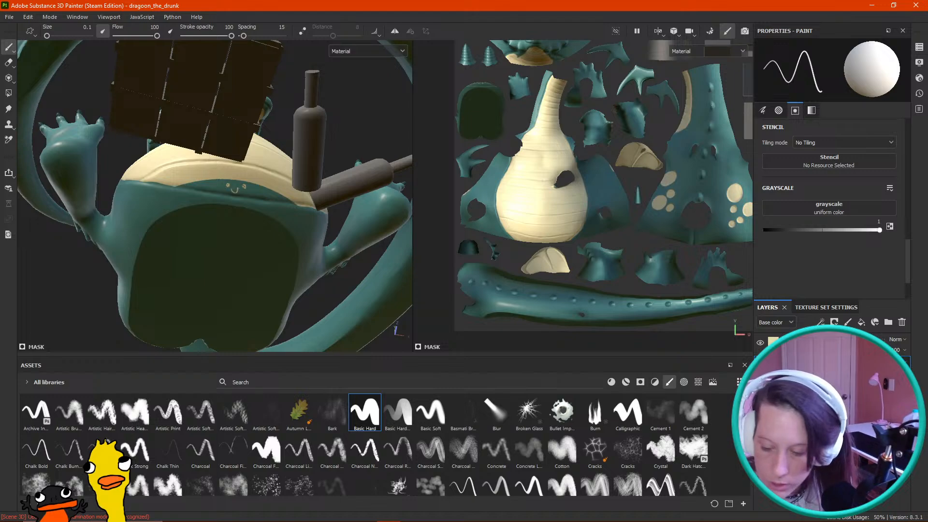
Step: Fill the uncolored corner polygons of the small island beside the head with teal using Polygon Fill, and return to the Paint brush
alt+middle_drag(536, 216, 592, 235)
alt+right_drag(593, 236, 610, 176)
alt+middle_drag(610, 175, 422, 222)
alt+middle_drag(588, 314, 585, 271)
alt+middle_drag(600, 195, 693, 326)
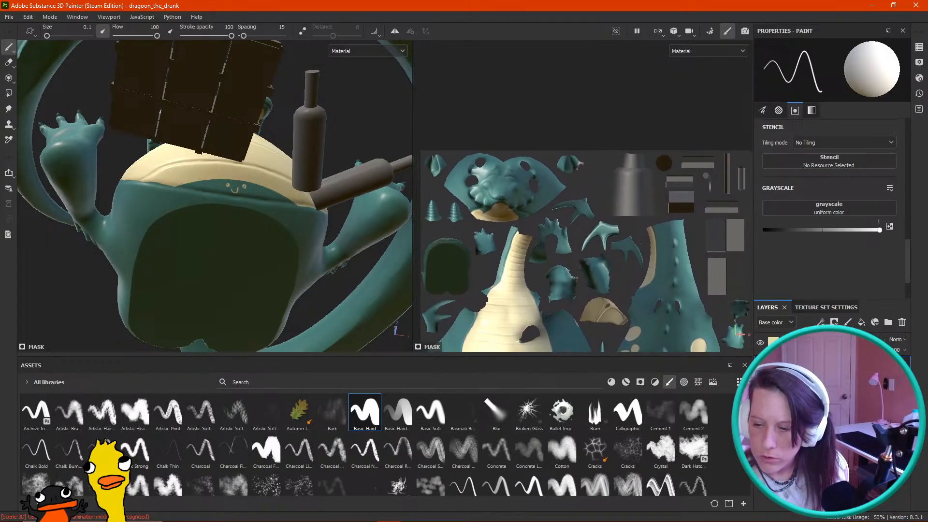
scroll(556, 212, up, 5)
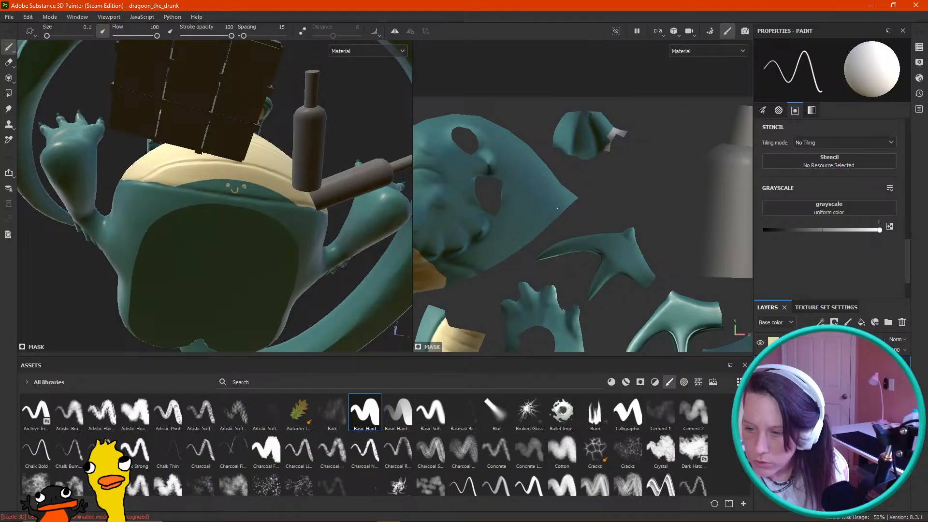
scroll(654, 134, up, 5)
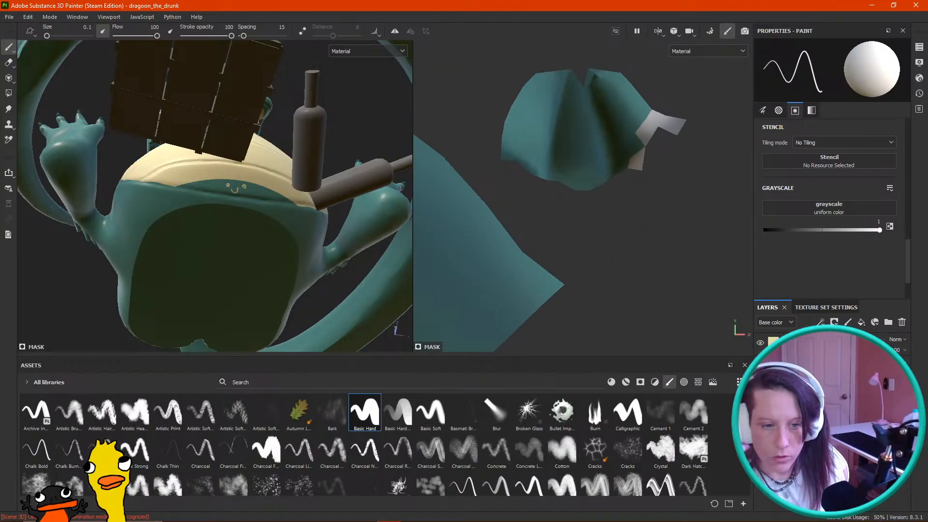
key(4)
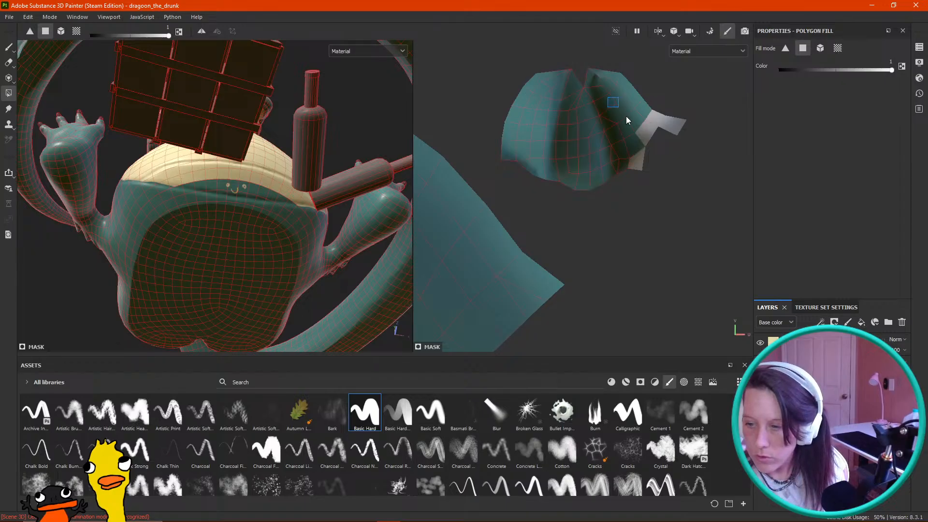
drag(626, 117, 685, 185)
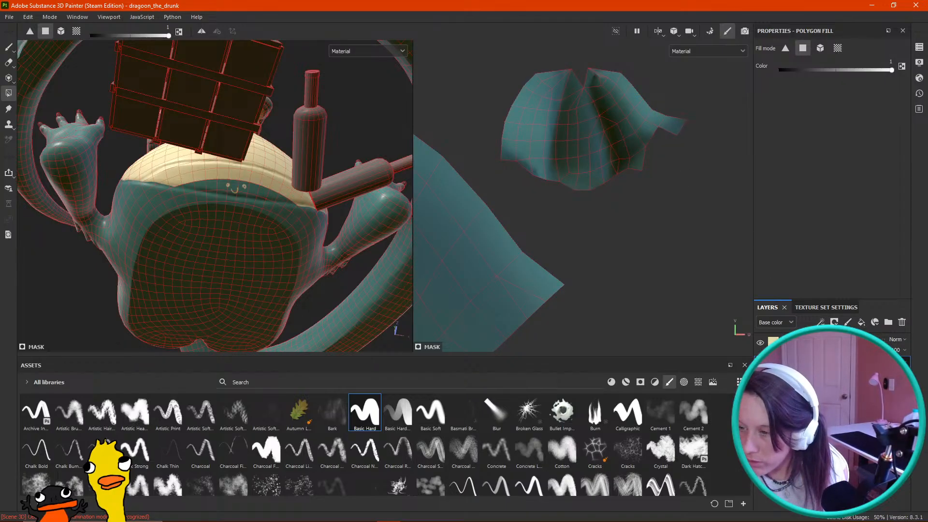
click(8, 47)
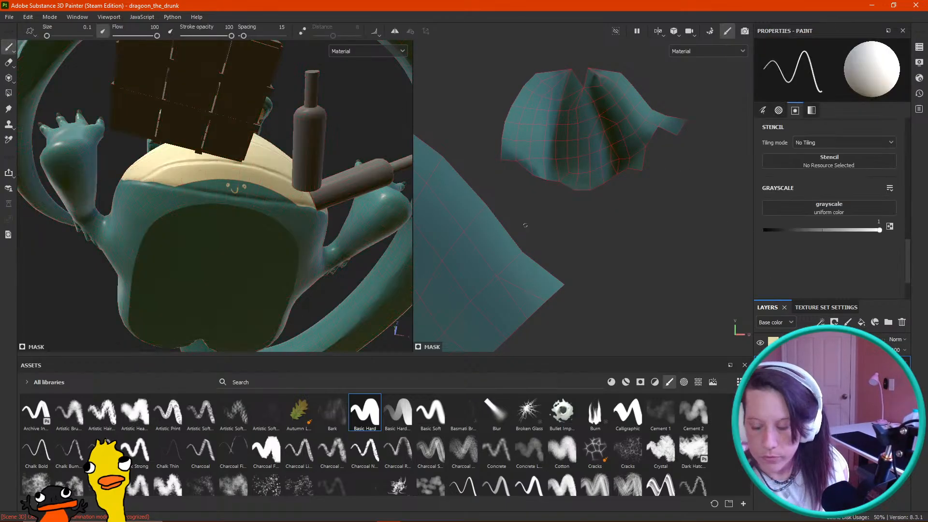
scroll(537, 227, down, 3)
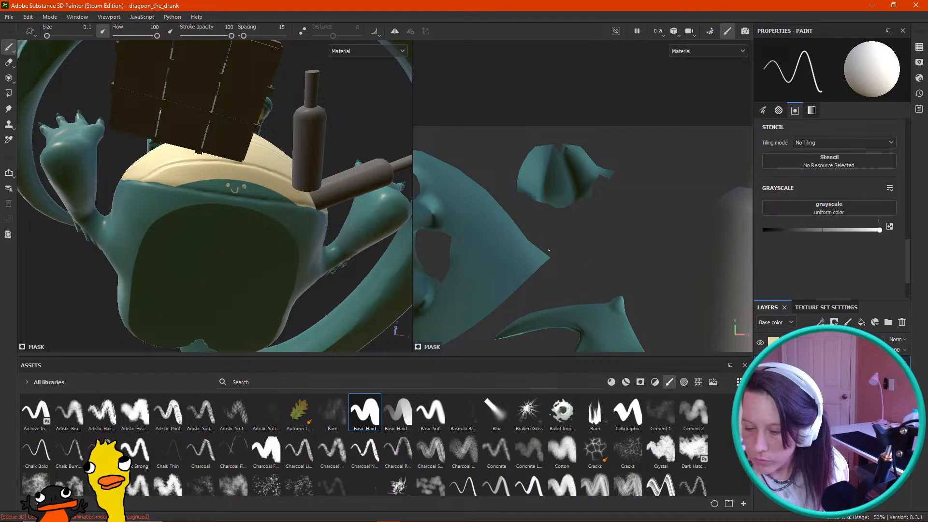
scroll(549, 249, down, 3)
scroll(564, 205, down, 3)
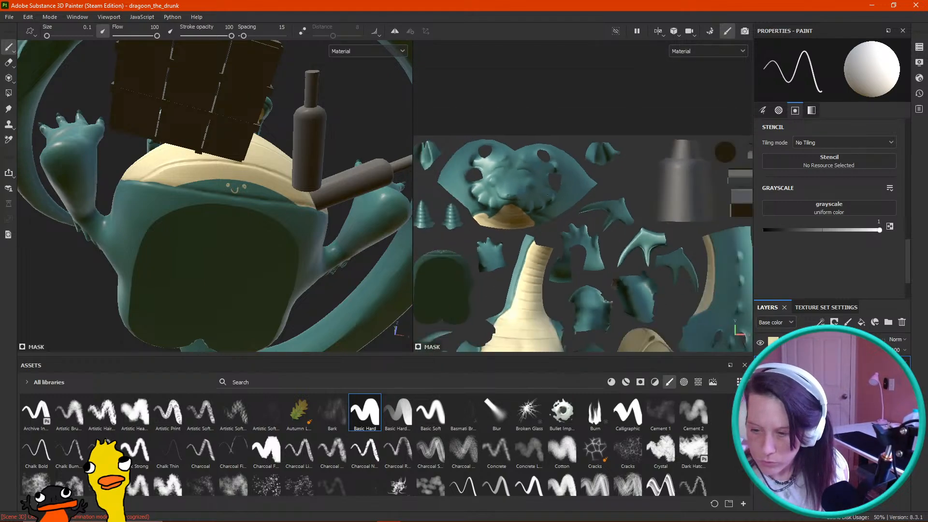
Step: Enlarge the brush to 1.26 and paint cream over the tip of the underside island, covering the smiley's eyes in the UV view
alt+middle_drag(547, 214, 633, 116)
alt+middle_drag(624, 299, 450, 146)
alt+middle_drag(653, 145, 546, 286)
alt+middle_drag(459, 135, 630, 177)
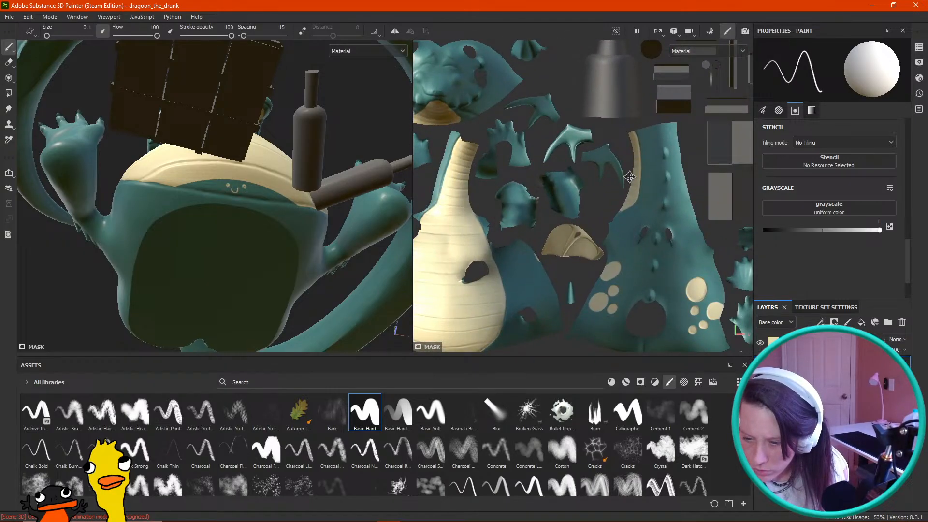
scroll(576, 186, up, 3)
alt+middle_drag(553, 234, 609, 112)
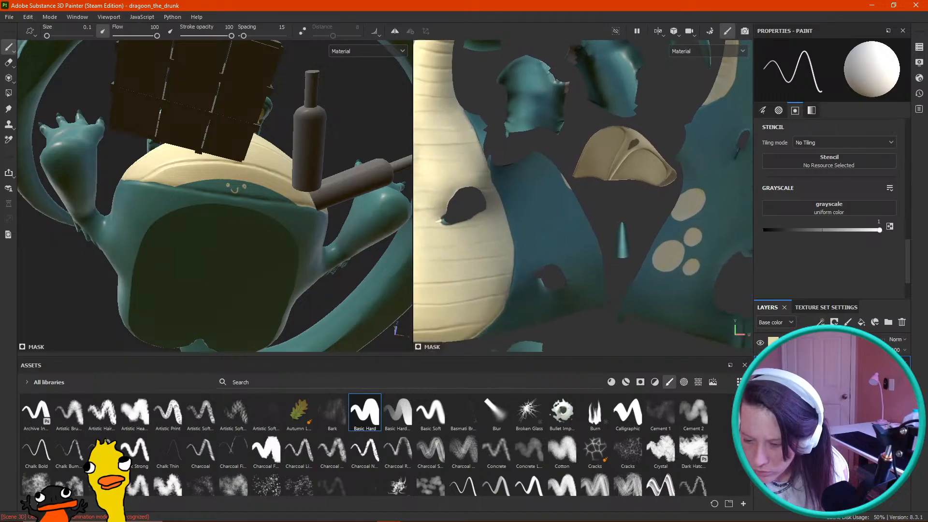
alt+middle_drag(524, 228, 592, 77)
alt+middle_drag(569, 206, 768, 250)
alt+middle_drag(568, 209, 567, 306)
alt+middle_drag(554, 83, 520, 301)
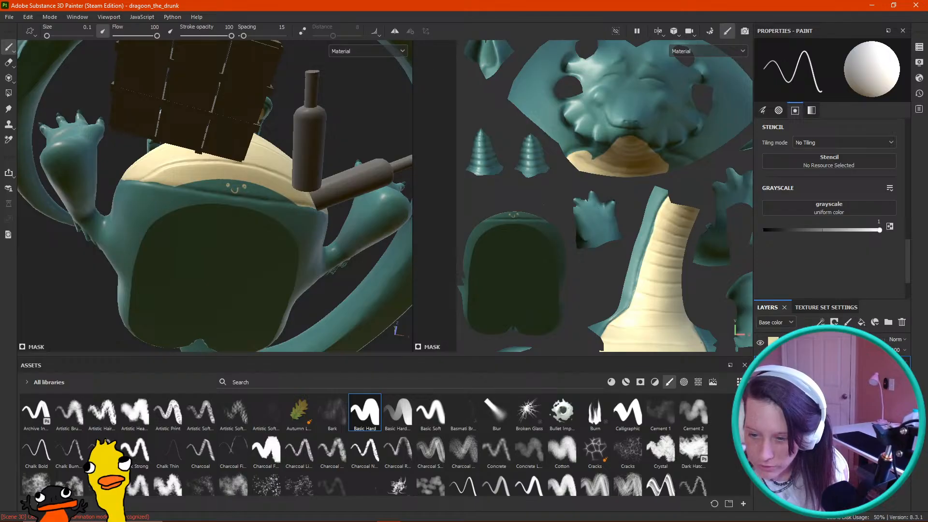
alt+right_drag(505, 231, 544, 307)
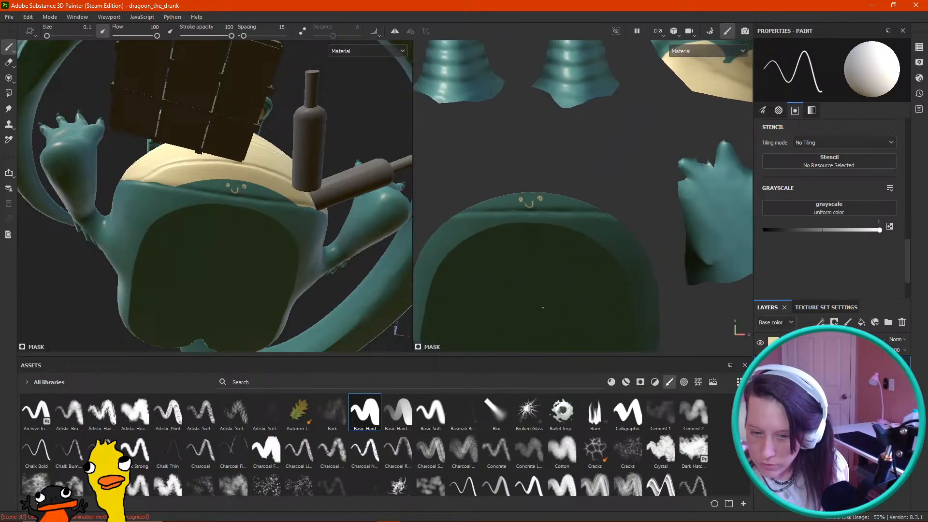
key(bracketright)
drag(488, 197, 543, 191)
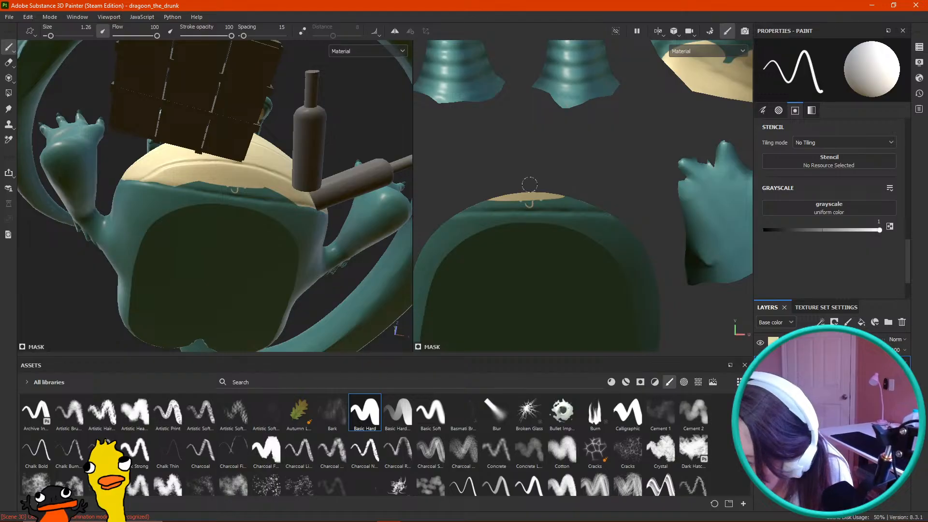
Step: Extend the cream across the underside island's tip down to the crease, covering the rest of the smiley
drag(909, 257, 909, 192)
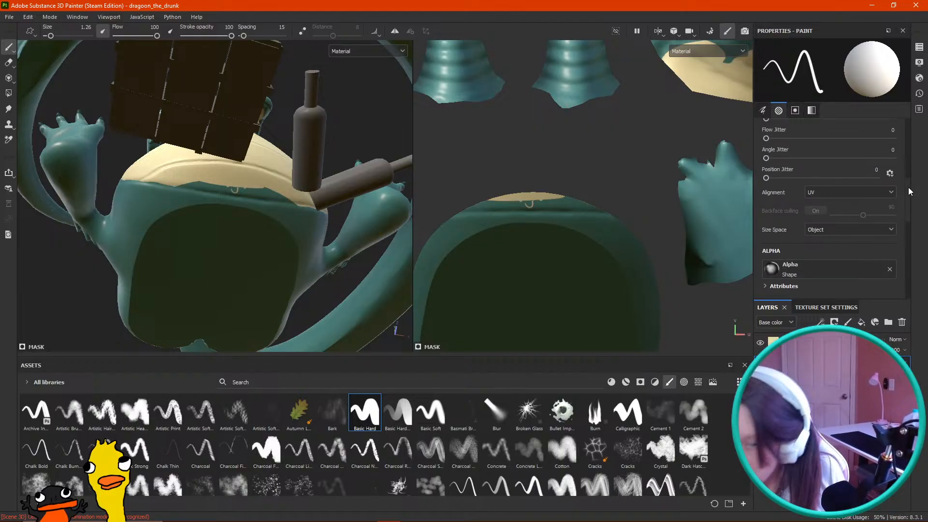
mouse_move(489, 200)
mouse_down()
mouse_move(579, 200)
mouse_move(480, 196)
mouse_move(464, 208)
mouse_up()
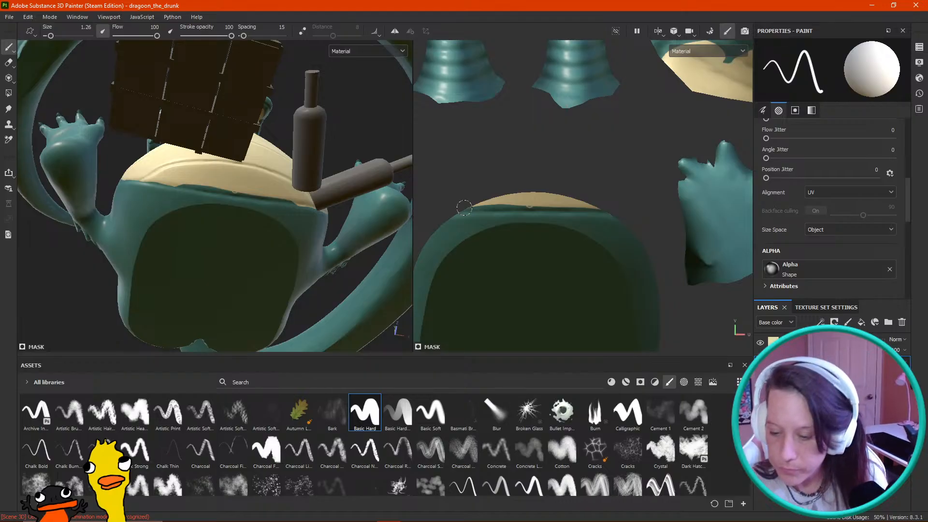
drag(467, 207, 603, 202)
drag(465, 202, 618, 206)
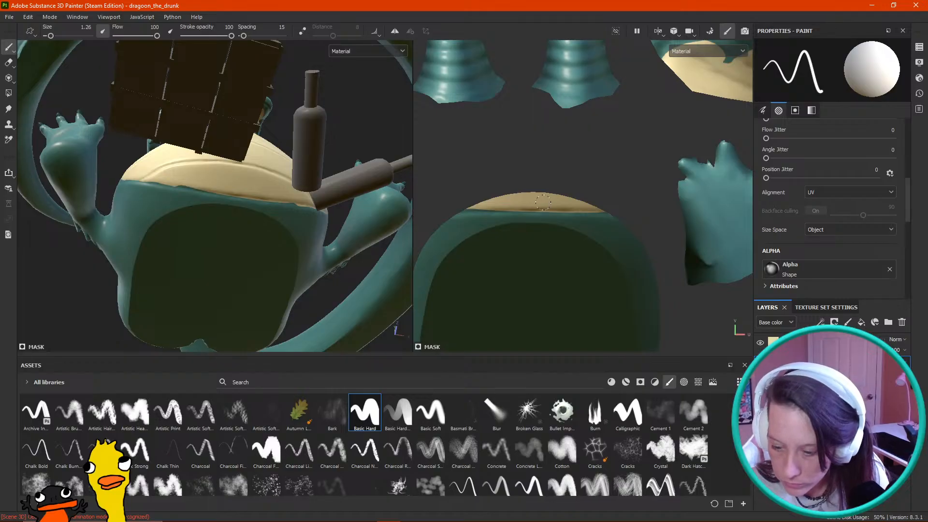
drag(460, 208, 480, 207)
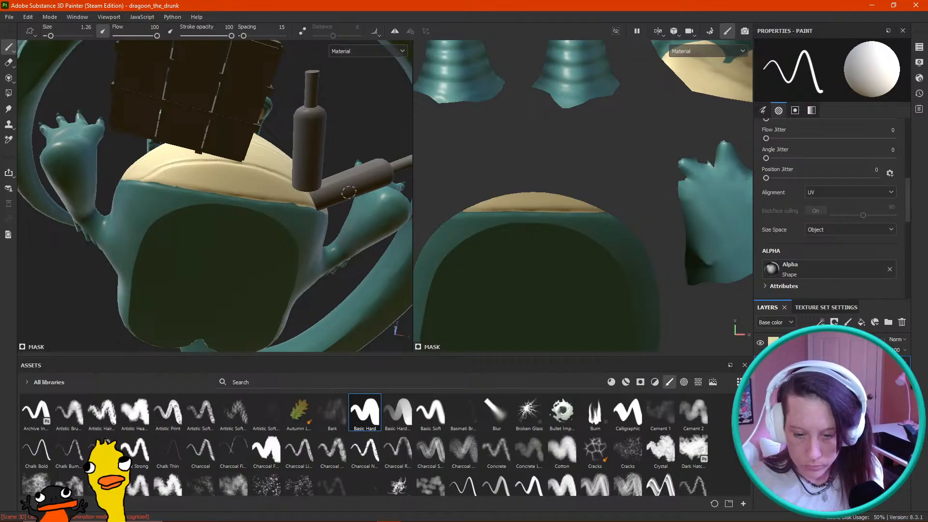
Step: Reduce the brush to 0.27 and refine the cream edge along the crease on the dragon's underside
alt+right_drag(329, 150, 439, 329)
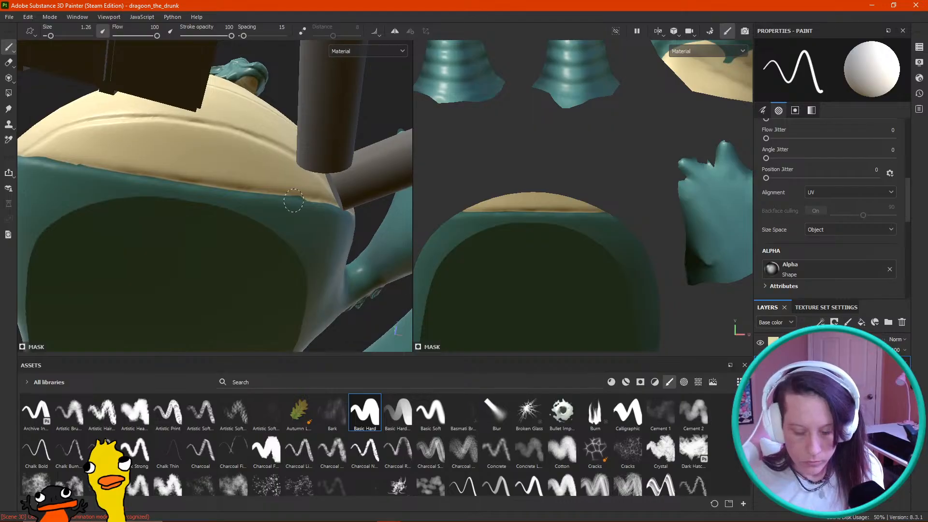
key(bracketleft)
key(bracketleft)
key(bracketleft)
key(bracketleft)
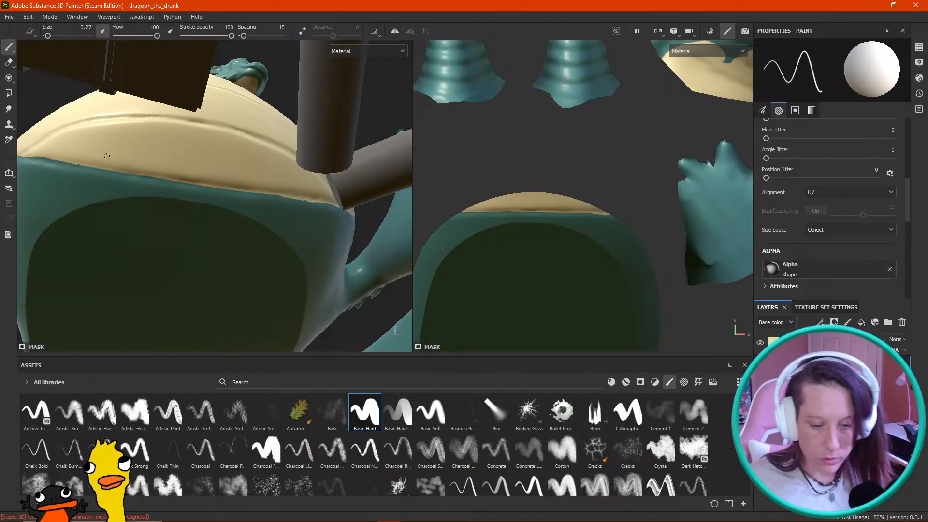
Step: Enlarge the brush to 1.26, touch up the cream at the belly's lower edge and review the whole dragon
alt+right_drag(181, 195, 180, 139)
alt+drag(179, 139, 209, 194)
alt+right_drag(210, 195, 324, 311)
key(bracketright)
key(bracketright)
key(bracketright)
key(bracketright)
mouse_move(264, 161)
mouse_down()
mouse_move(249, 178)
mouse_move(274, 165)
mouse_move(257, 184)
mouse_up()
alt+right_drag(148, 196, 116, 111)
alt+middle_drag(232, 96, 278, 216)
alt+drag(278, 215, 301, 224)
alt+middle_drag(301, 223, 272, 149)
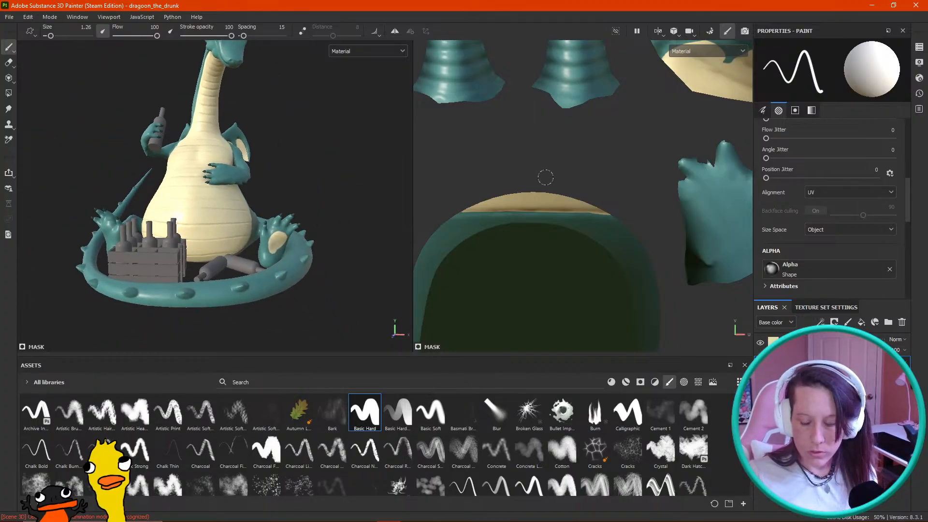
Step: Paint cream over the sole and toes of the upper foot sole island in the UV view
alt+right_drag(540, 179, 533, 155)
alt+middle_drag(541, 152, 435, 179)
alt+right_drag(435, 179, 445, 195)
alt+middle_drag(677, 309, 445, 117)
alt+middle_drag(665, 201, 594, 158)
alt+right_drag(594, 158, 670, 367)
mouse_move(494, 189)
mouse_down()
mouse_move(513, 218)
mouse_move(489, 196)
mouse_move(513, 223)
mouse_move(524, 159)
mouse_move(514, 124)
mouse_move(501, 130)
mouse_move(497, 103)
mouse_up()
mouse_move(493, 136)
mouse_down()
mouse_move(473, 123)
mouse_move(465, 166)
mouse_move(481, 182)
mouse_move(472, 133)
mouse_move(487, 135)
mouse_move(491, 117)
mouse_move(519, 114)
mouse_up()
mouse_move(529, 190)
mouse_down()
mouse_move(536, 175)
mouse_move(532, 182)
mouse_up()
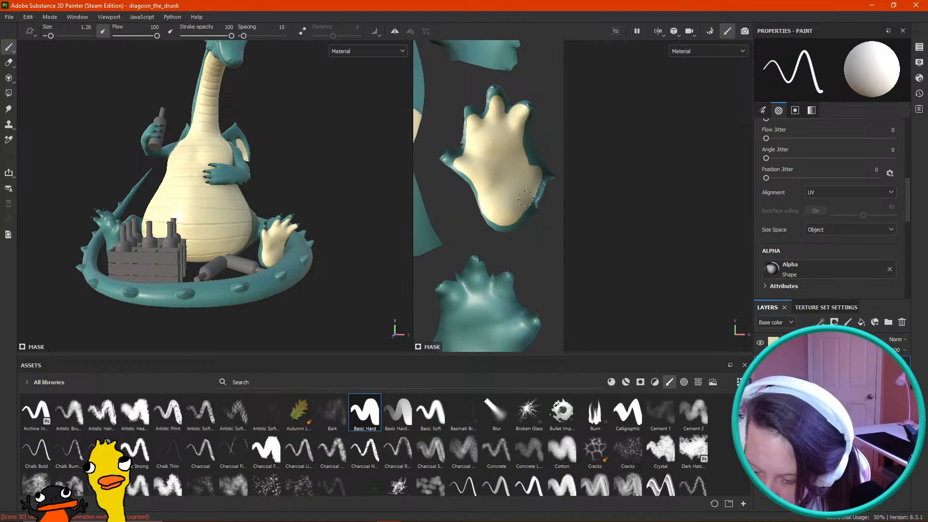
mouse_move(493, 215)
mouse_down()
mouse_move(506, 222)
mouse_move(530, 206)
mouse_move(535, 118)
mouse_up()
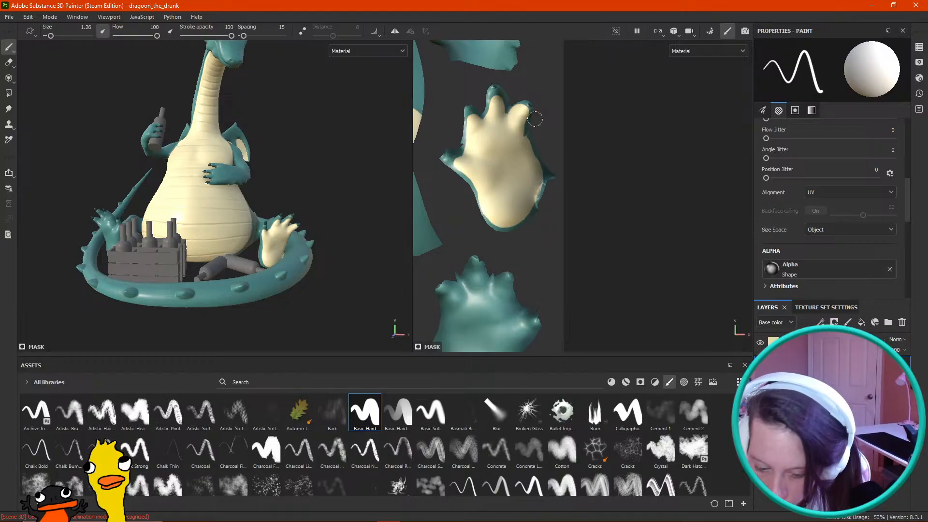
Step: Check the painted sole on the model, reduce the brush to 0.52 and extend the cream along the toes and sole edge
alt+drag(241, 274, 130, 266)
alt+middle_drag(239, 249, 213, 188)
alt+right_drag(273, 245, 345, 322)
mouse_move(345, 322)
alt+mouse_down()
mouse_move(325, 285)
mouse_move(349, 225)
mouse_move(287, 189)
alt+mouse_up()
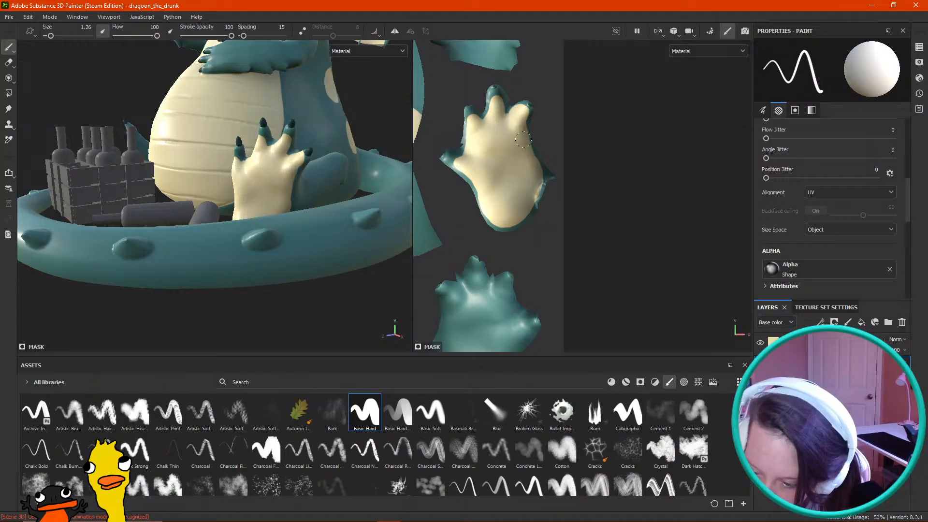
alt+drag(323, 143, 364, 144)
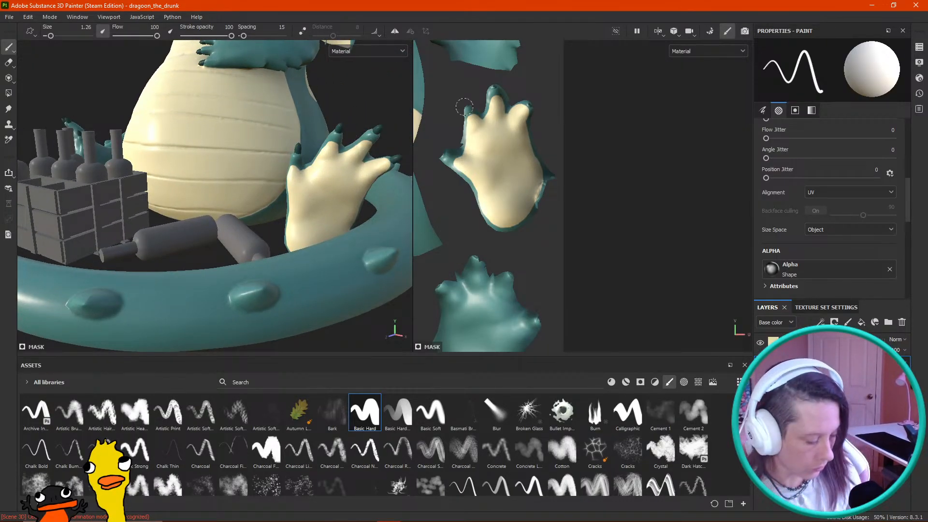
key(bracketleft)
key(bracketleft)
key(bracketleft)
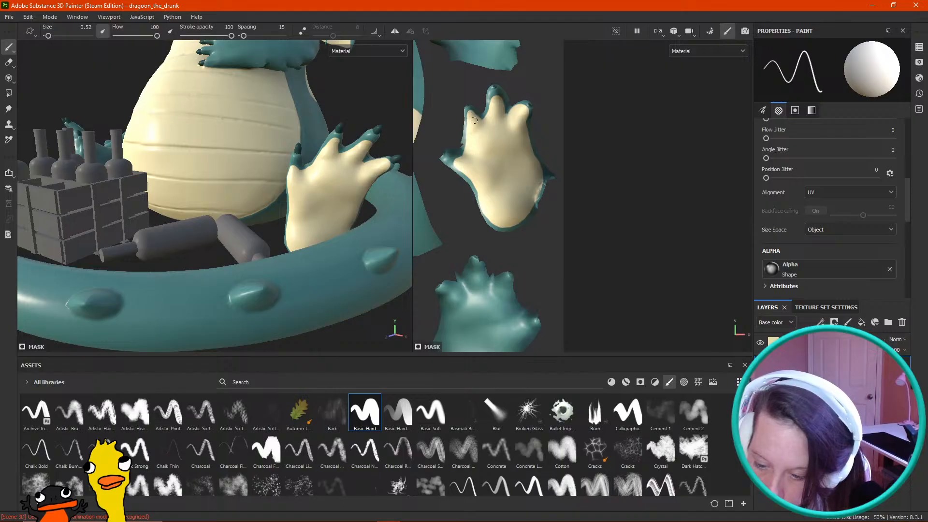
mouse_move(456, 158)
mouse_down()
mouse_move(463, 169)
mouse_move(467, 156)
mouse_move(478, 205)
mouse_up()
Step: Inspect the painted sole from the side and enlarge the brush to 5.4
alt+drag(317, 202, 440, 192)
scroll(818, 276, down, 10)
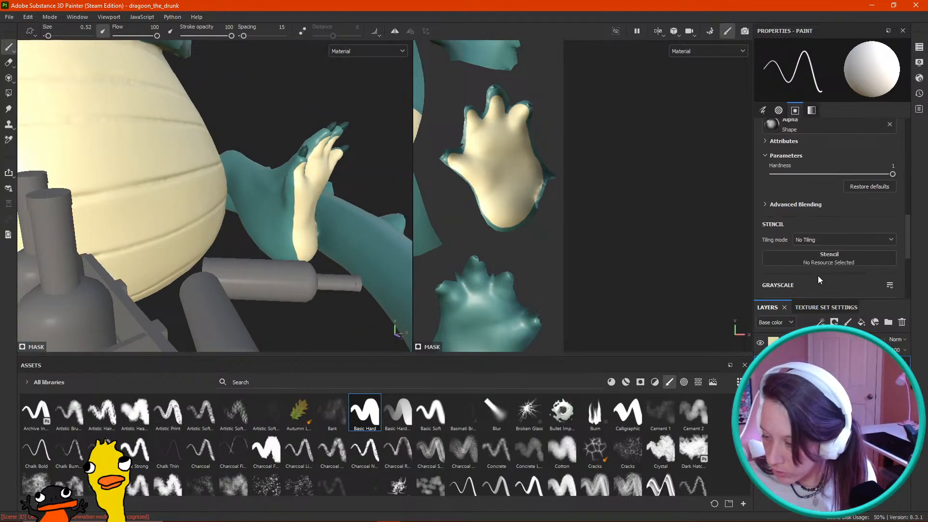
key(bracketright)
key(bracketright)
key(bracketright)
key(bracketright)
key(bracketright)
key(bracketright)
key(bracketright)
key(bracketright)
key(bracketright)
key(bracketright)
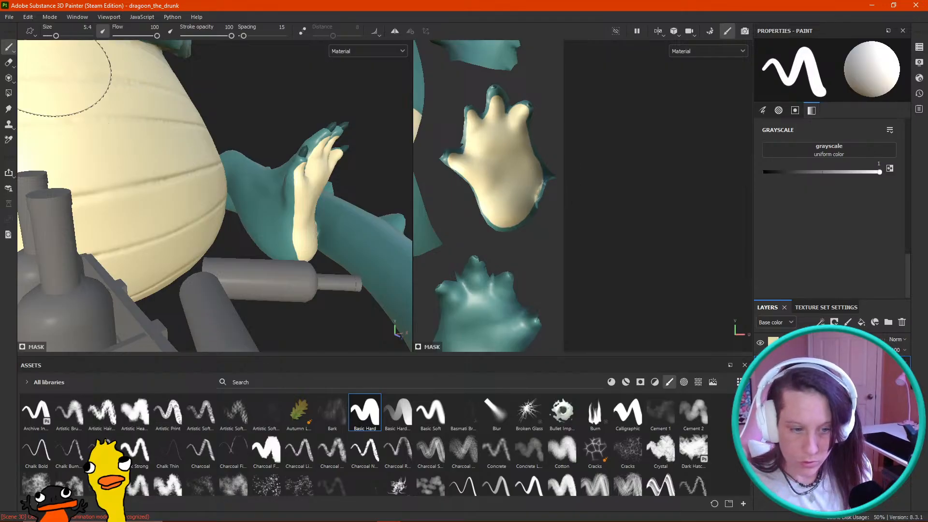
Step: Fill the entire upper foot sole island, including its edges and toes, with cream using Polygon Fill
key(4)
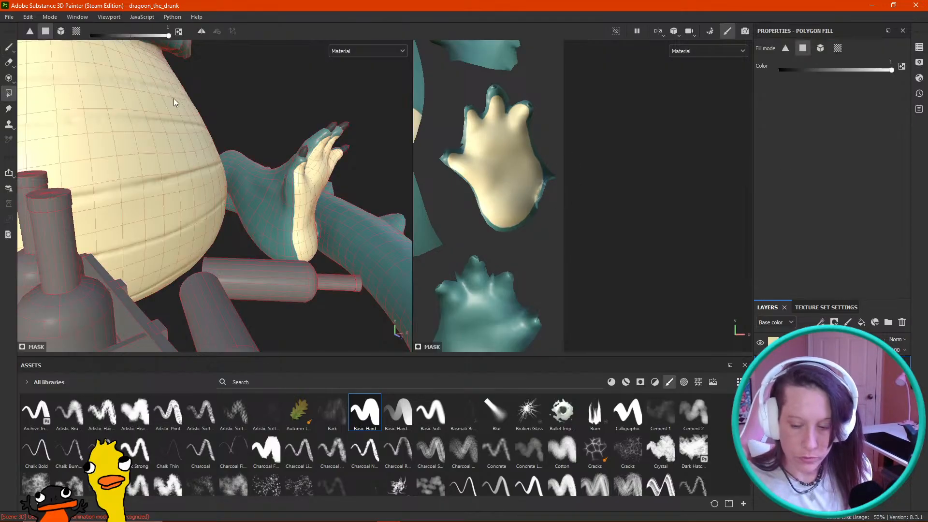
drag(459, 83, 567, 213)
drag(430, 145, 493, 197)
drag(467, 199, 516, 234)
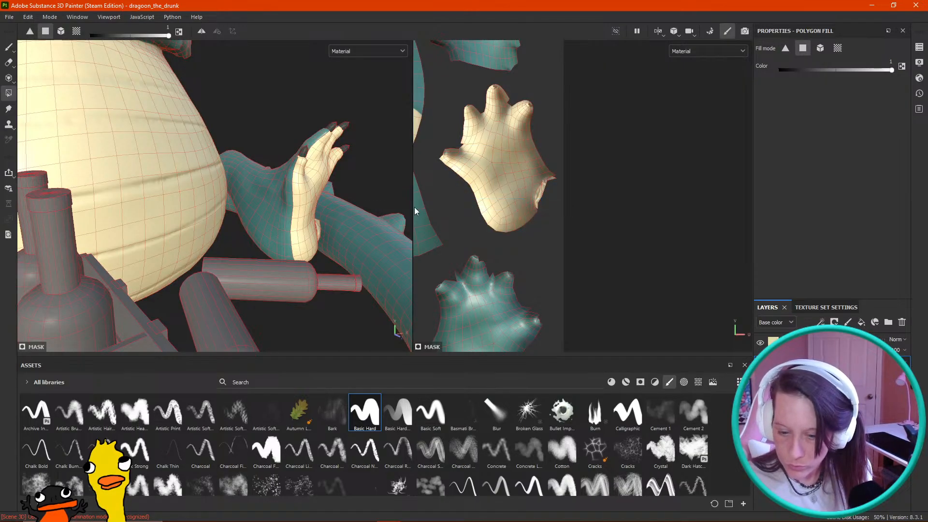
alt+drag(335, 212, 334, 192)
scroll(265, 211, down, 4)
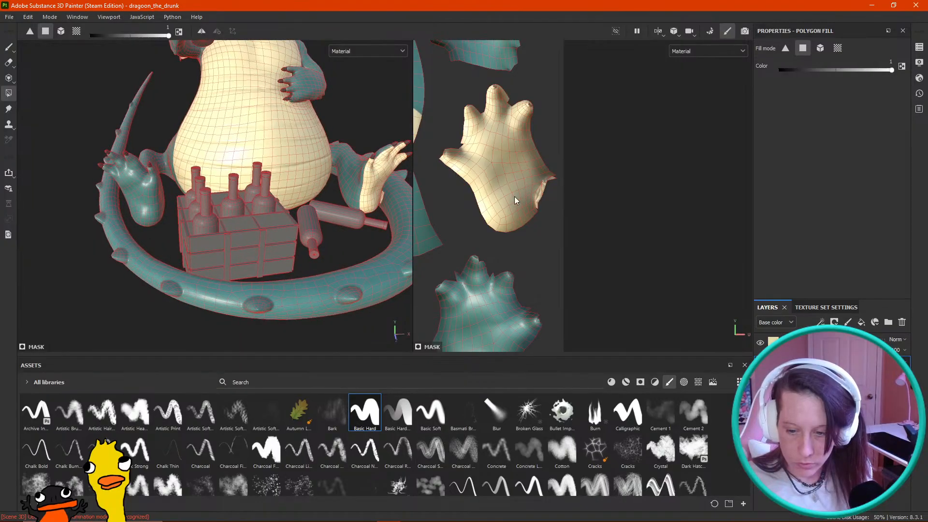
Step: Fill the second foot sole island, directly below the first, with cream using Polygon Fill in the UV view
scroll(512, 199, down, 5)
alt+middle_drag(509, 202, 609, 168)
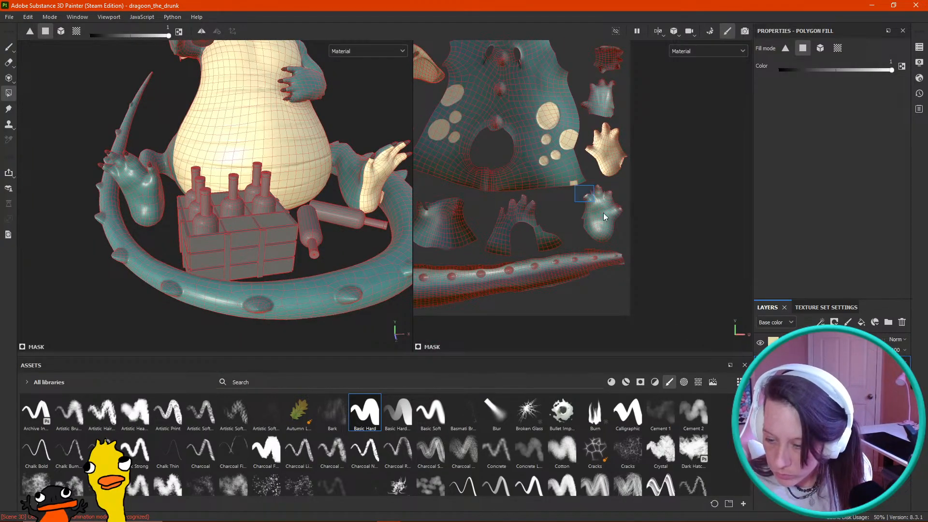
scroll(621, 237, up, 2)
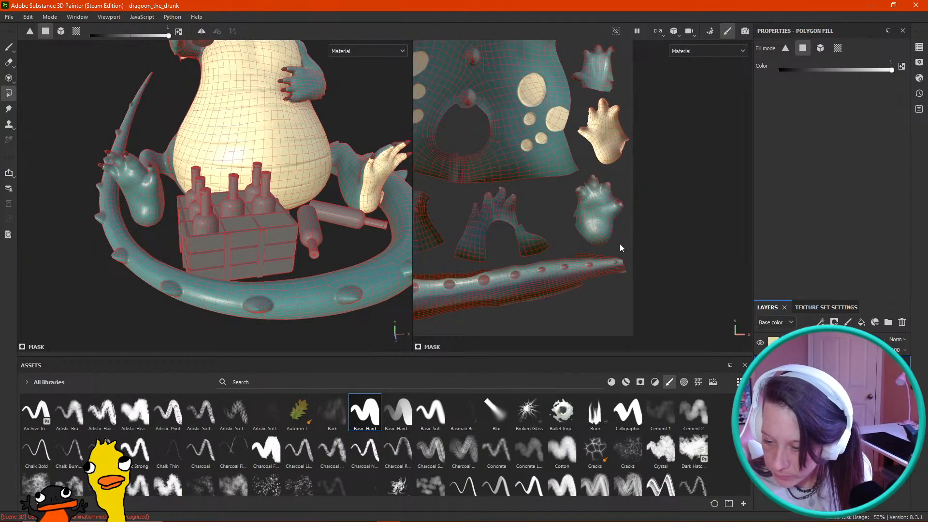
click(570, 183)
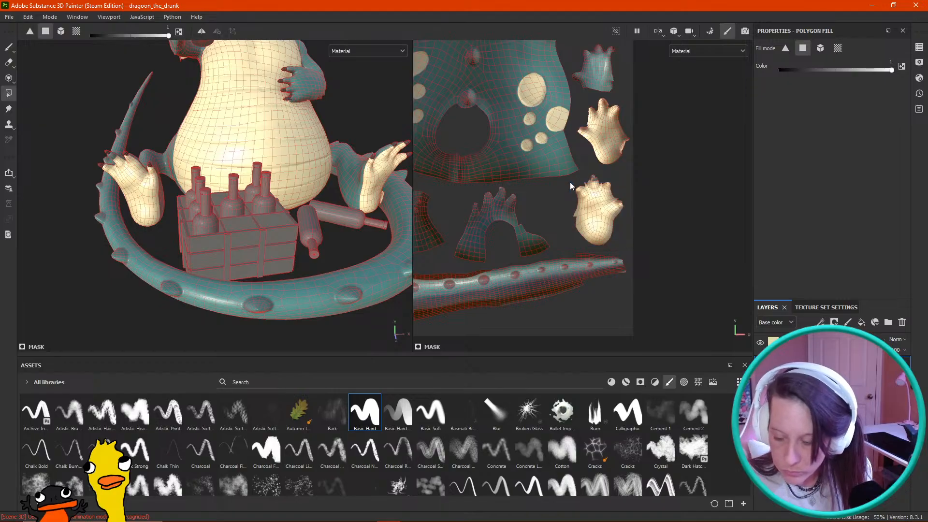
Step: With the fill color at 0, return the side strip of the second sole island to teal, and reset the color to 1
alt+drag(199, 194, 232, 219)
scroll(233, 216, up, 3)
alt+drag(255, 181, 361, 199)
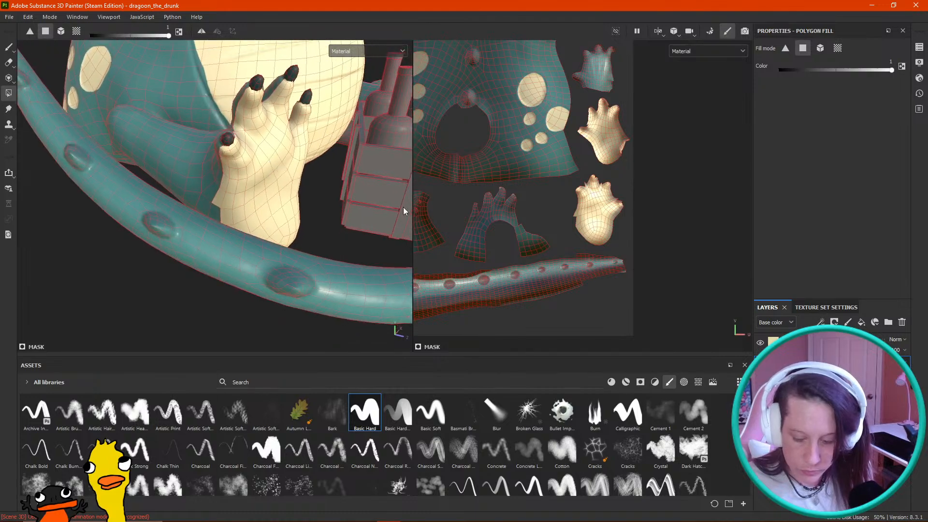
scroll(587, 219, up, 3)
drag(797, 71, 773, 72)
click(561, 203)
click(569, 189)
click(569, 175)
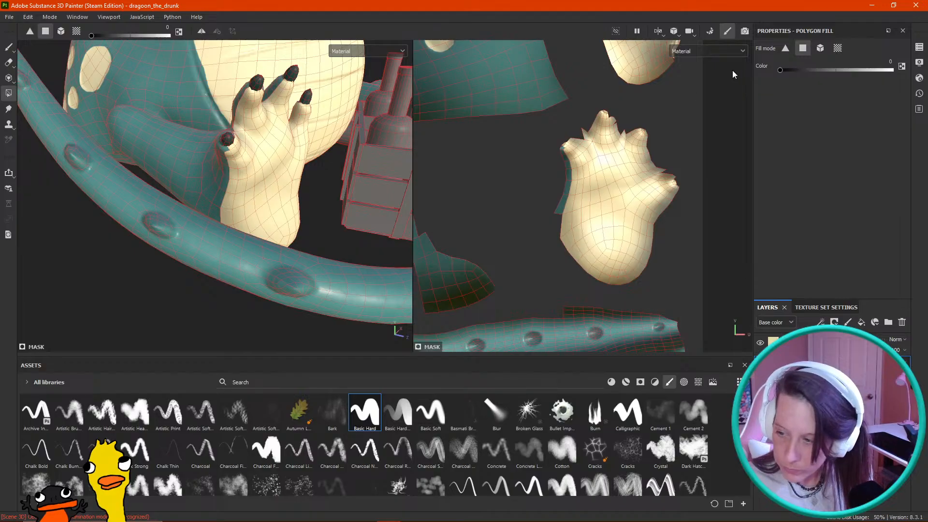
drag(867, 72, 921, 71)
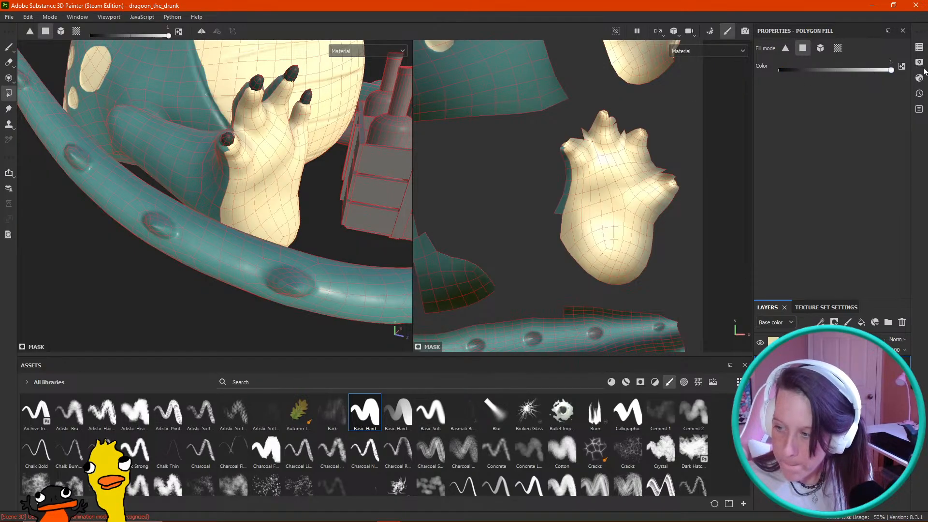
Step: Switch to the Paint brush at size 0.1 and clean up the jagged cream edge beside the second sole's toe tip
scroll(564, 149, up, 8)
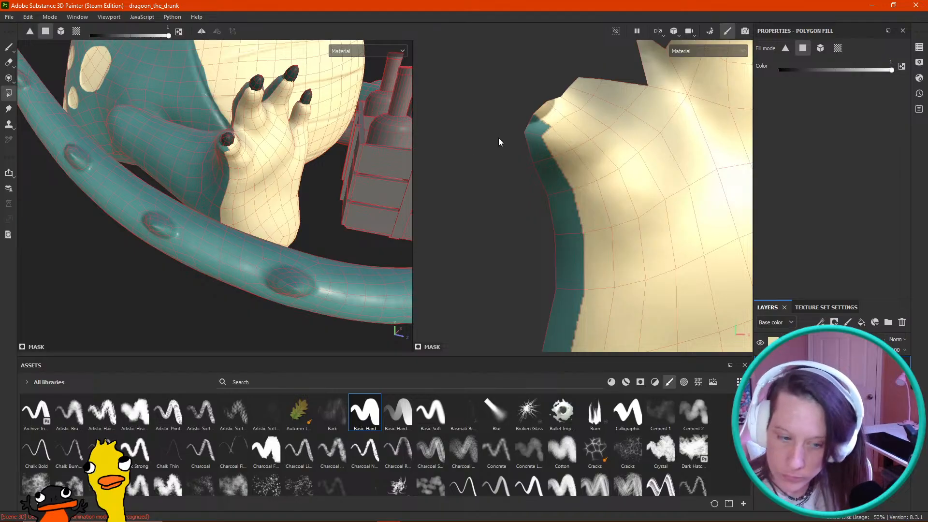
click(8, 47)
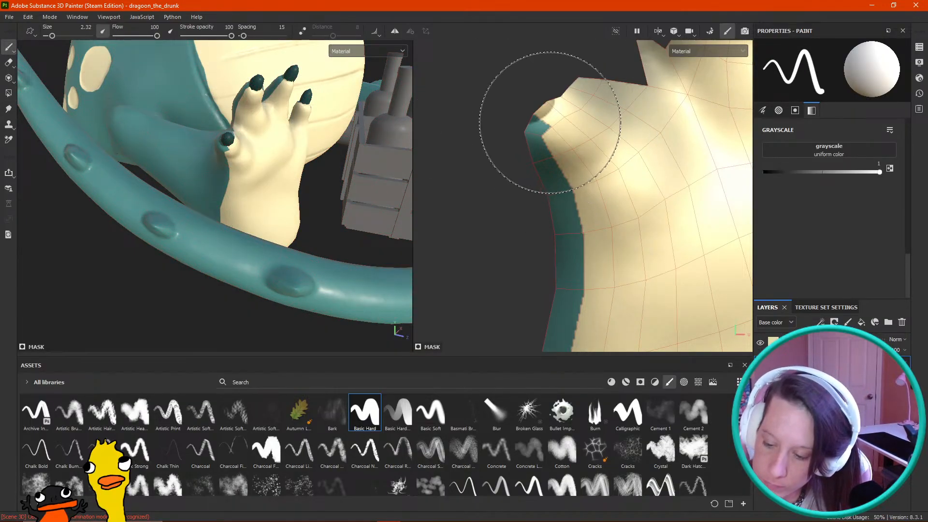
mouse_move(538, 117)
mouse_down()
mouse_move(540, 130)
mouse_move(538, 116)
mouse_move(545, 119)
mouse_up()
Step: Touch up the cream edge along the sides of the two outer toes on the foot with the fine brush
alt+drag(208, 174, 82, 201)
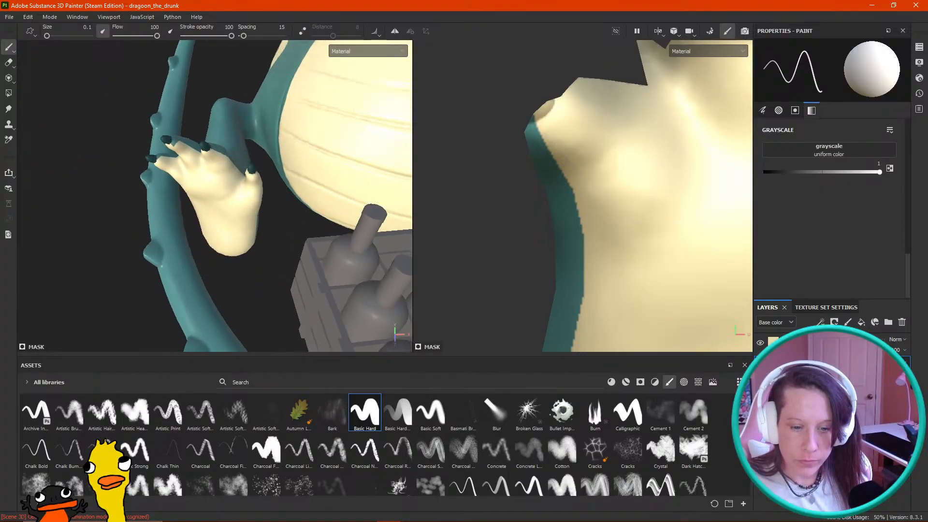
alt+middle_drag(242, 222, 269, 243)
mouse_move(280, 256)
alt+right_down()
mouse_move(370, 343)
mouse_move(296, 289)
alt+right_up()
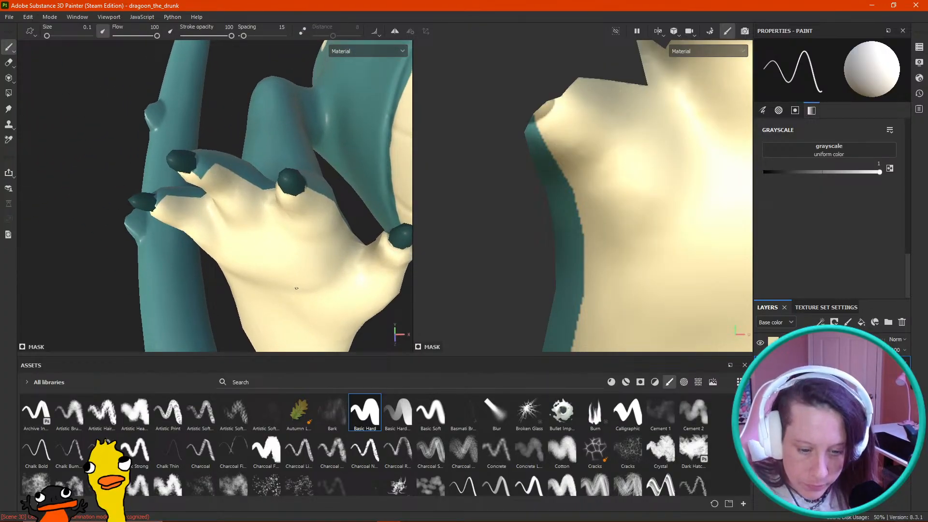
mouse_move(210, 176)
mouse_down()
mouse_move(199, 172)
mouse_move(214, 167)
mouse_up()
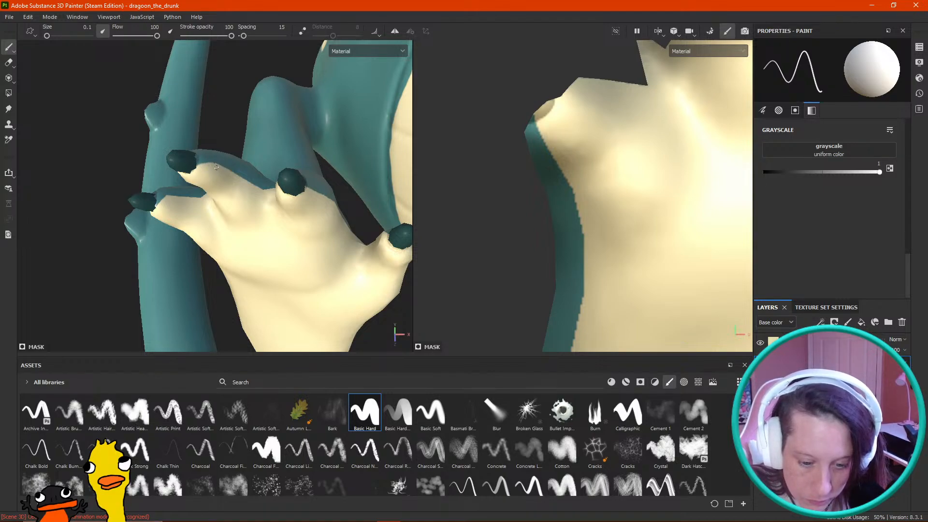
mouse_move(109, 191)
alt+mouse_down()
mouse_move(198, 136)
mouse_move(164, 237)
alt+mouse_up()
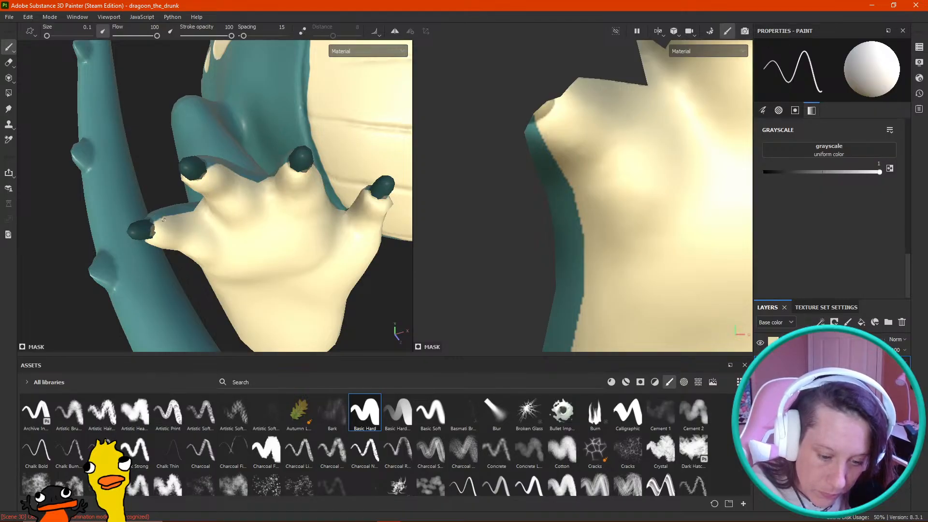
Step: Set the brush color to 0 and clean up the cream spill between the toes on the back of the foot
alt+drag(388, 311, 233, 296)
alt+drag(96, 228, 10, 204)
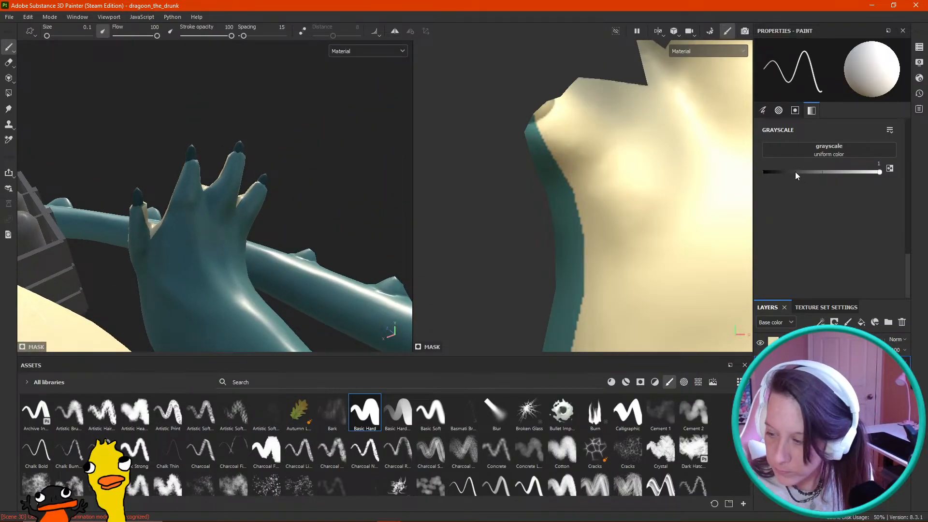
alt+drag(349, 178, 342, 168)
drag(812, 172, 778, 172)
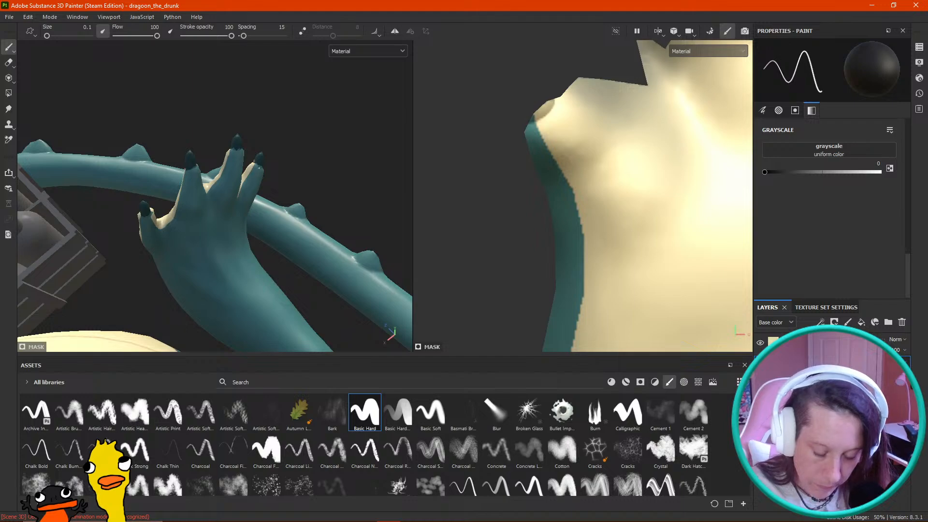
alt+drag(308, 134, 240, 108)
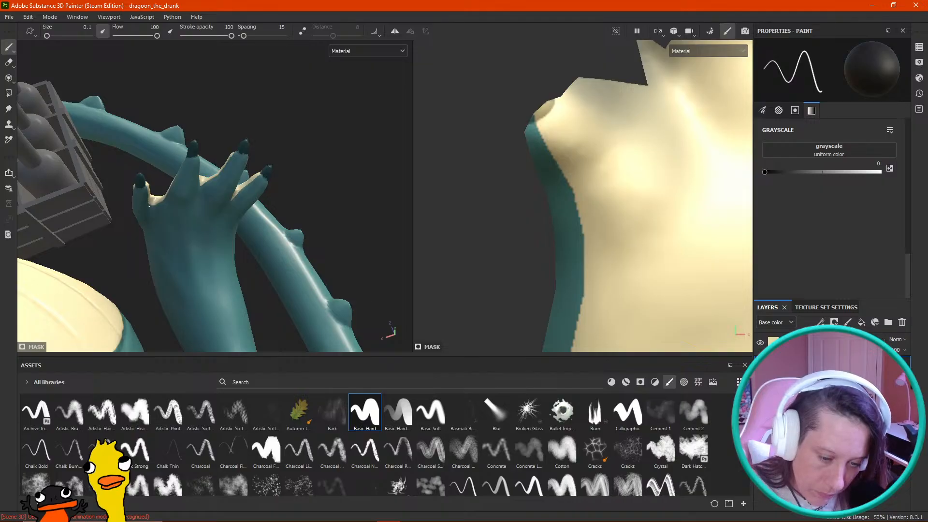
alt+drag(312, 140, 278, 125)
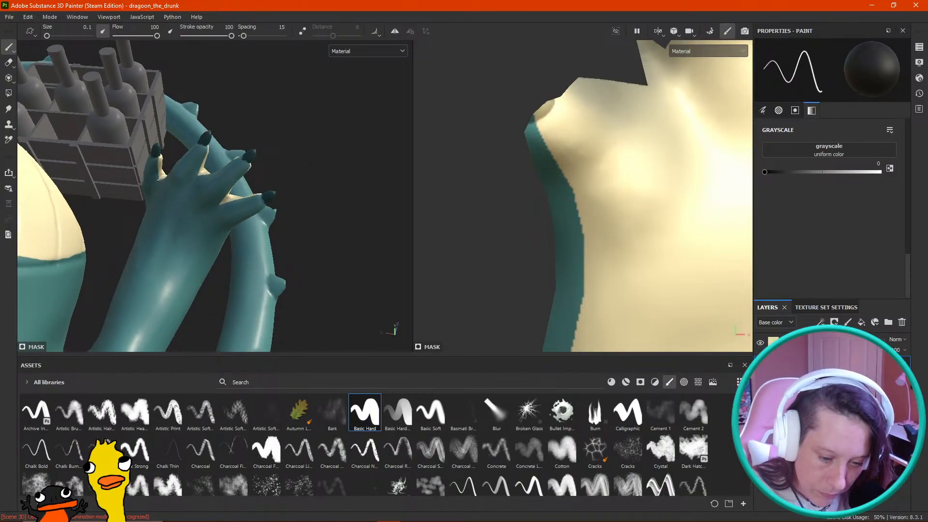
alt+drag(303, 153, 249, 104)
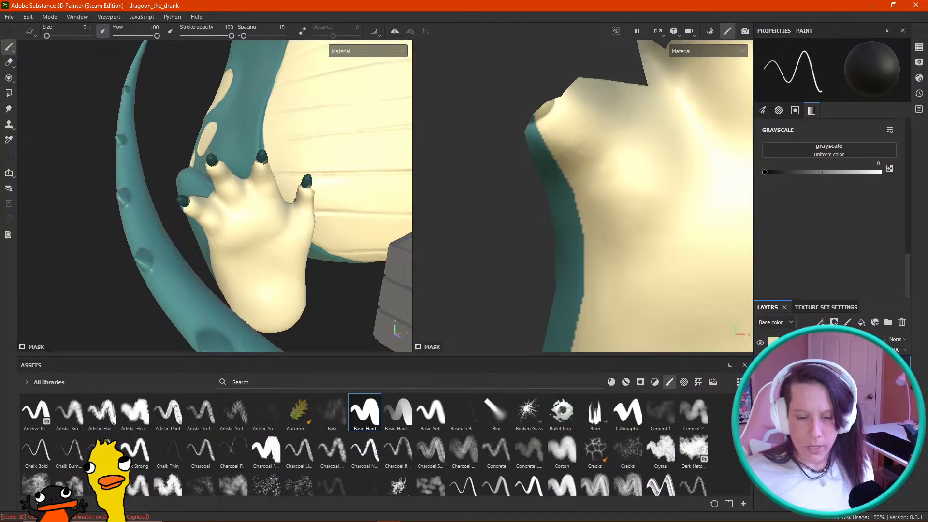
Step: Set the brush size to 0.52 and paint teal over the cream webbing between the toes on the back of the foot
alt+right_drag(247, 194, 227, 193)
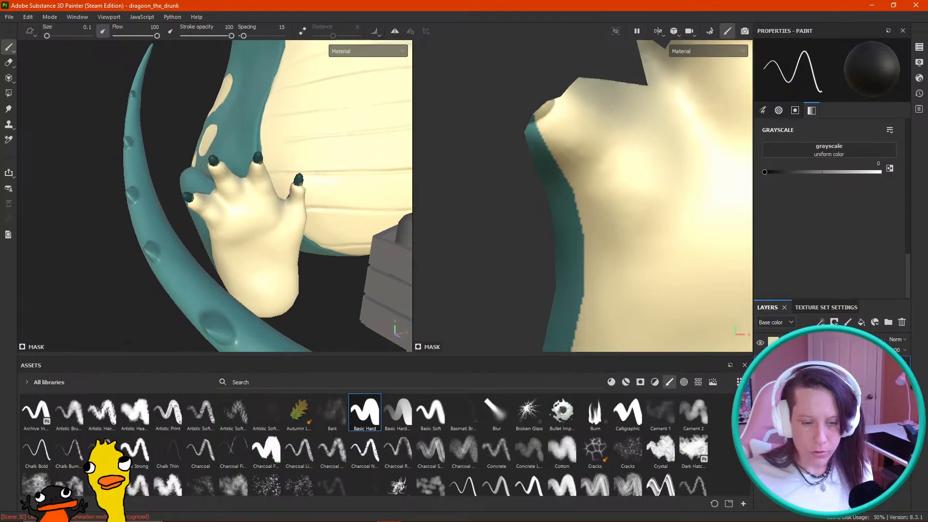
key(])
key(])
key(])
key(])
key(])
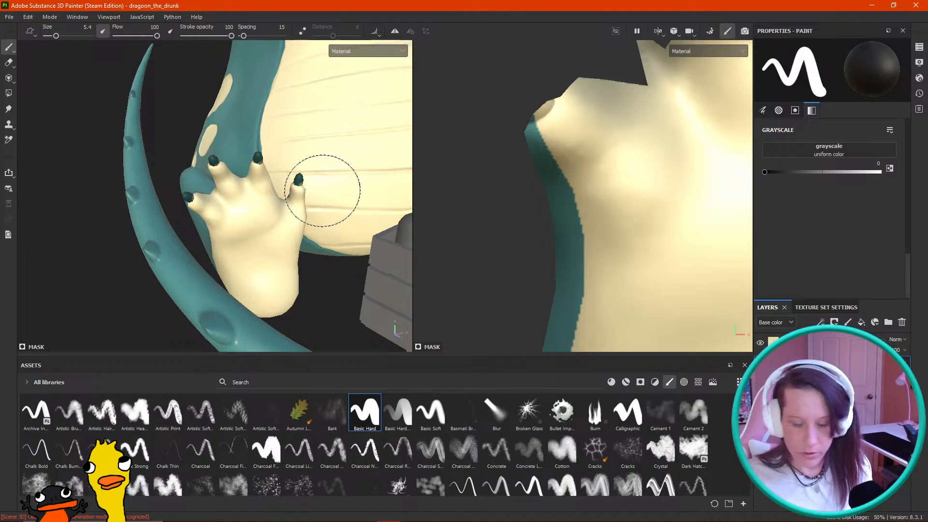
mouse_move(323, 191)
ctrl+right_down()
mouse_move(307, 193)
mouse_move(225, 264)
ctrl+right_up()
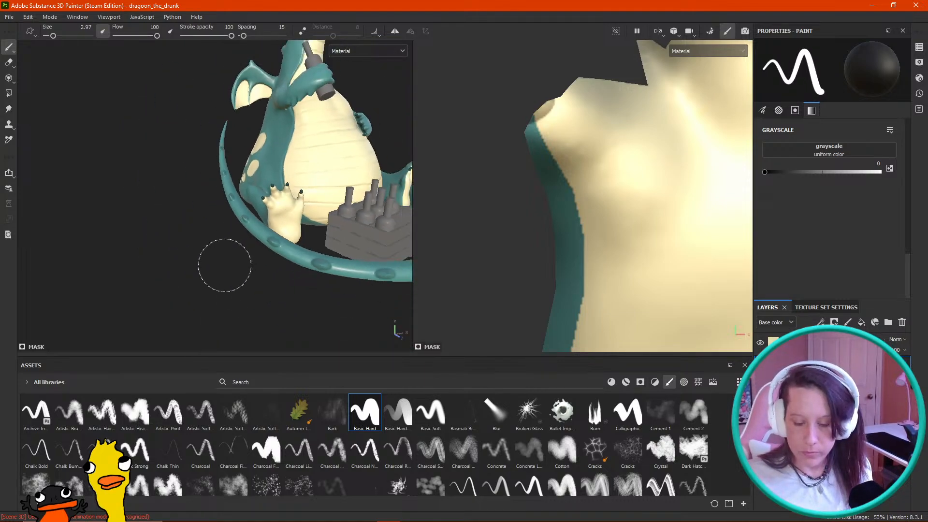
alt+drag(226, 263, 66, 285)
alt+right_drag(66, 285, 142, 271)
alt+drag(141, 271, 331, 209)
alt+middle_drag(332, 210, 503, 261)
alt+drag(208, 213, 279, 208)
alt+middle_drag(280, 208, 198, 205)
mouse_move(197, 205)
alt+mouse_down()
mouse_move(429, 213)
mouse_move(447, 226)
mouse_move(369, 217)
alt+mouse_up()
alt+right_drag(369, 218, 357, 315)
alt+middle_drag(319, 181, 319, 251)
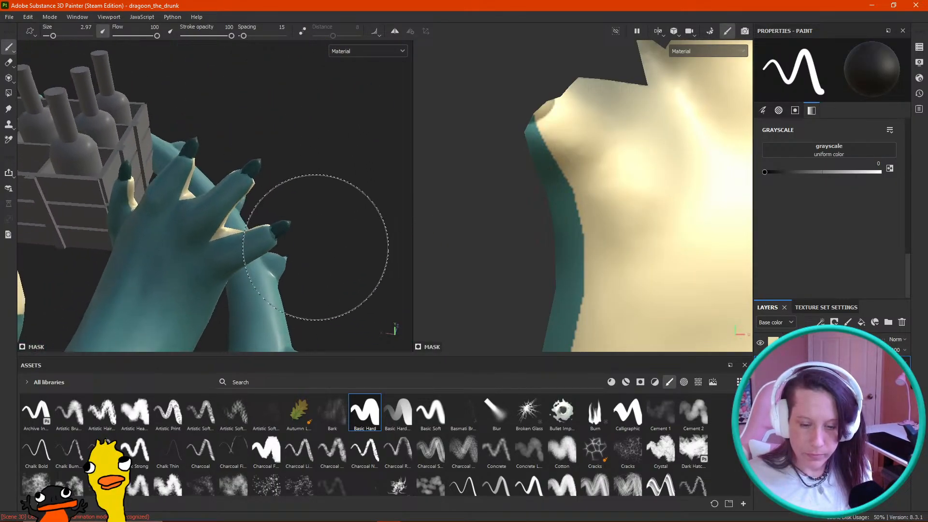
ctrl+right_drag(319, 245, 229, 239)
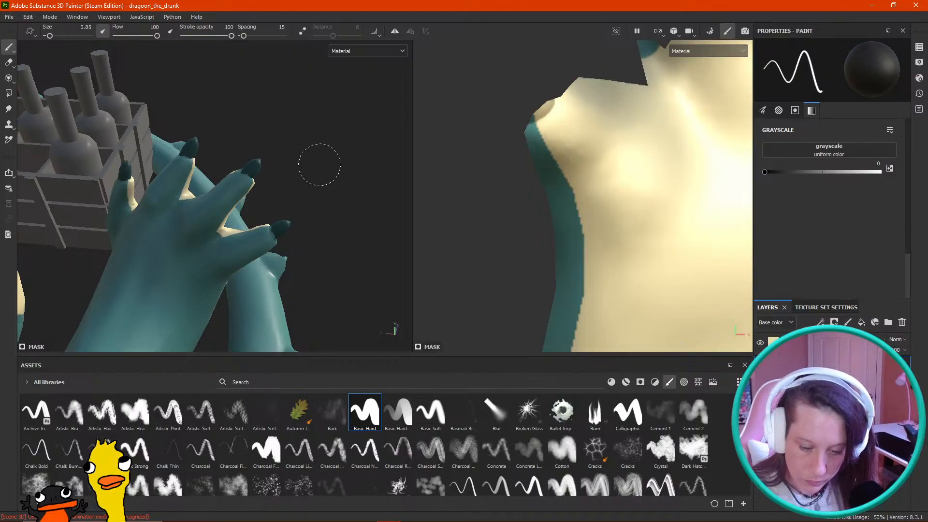
ctrl+right_drag(308, 176, 296, 177)
alt+drag(348, 191, 295, 203)
mouse_move(193, 246)
mouse_down()
mouse_move(179, 228)
mouse_move(183, 255)
mouse_up()
Step: Paint teal along the side of the toe and over the cream beside its claw on the same foot
alt+drag(309, 162, 276, 160)
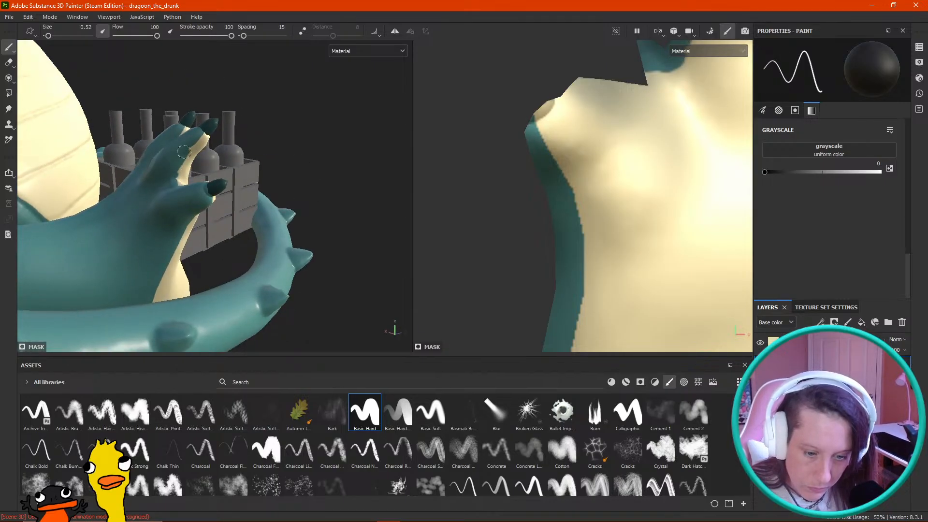
drag(181, 155, 194, 139)
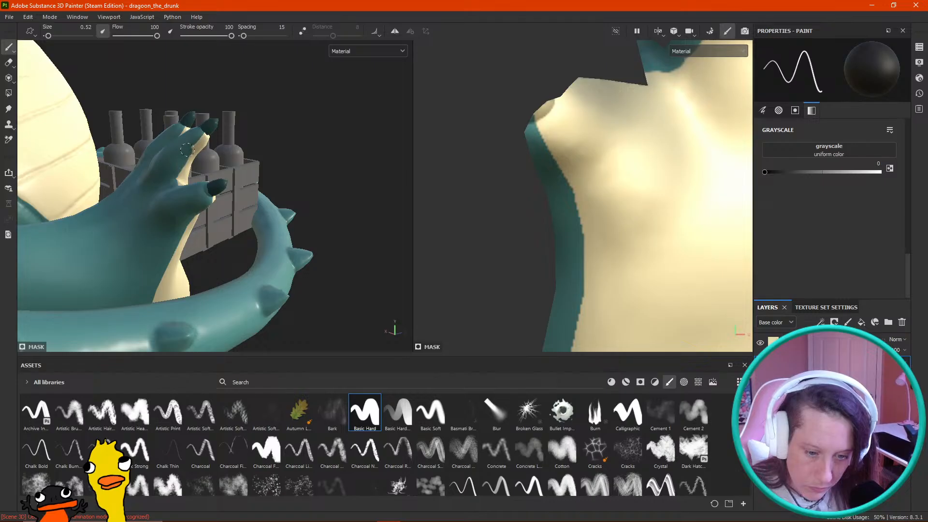
alt+drag(310, 113, 300, 165)
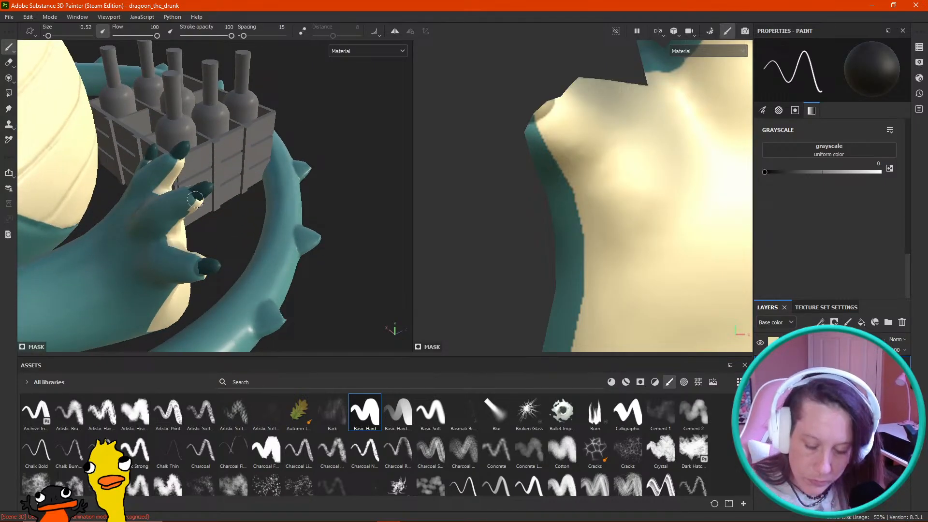
Step: Paint teal along the second sole island's edge above its side toe and in the adjacent toe notch in the UV view
scroll(442, 140, up, 2)
scroll(578, 167, down, 5)
alt+middle_drag(581, 167, 423, 230)
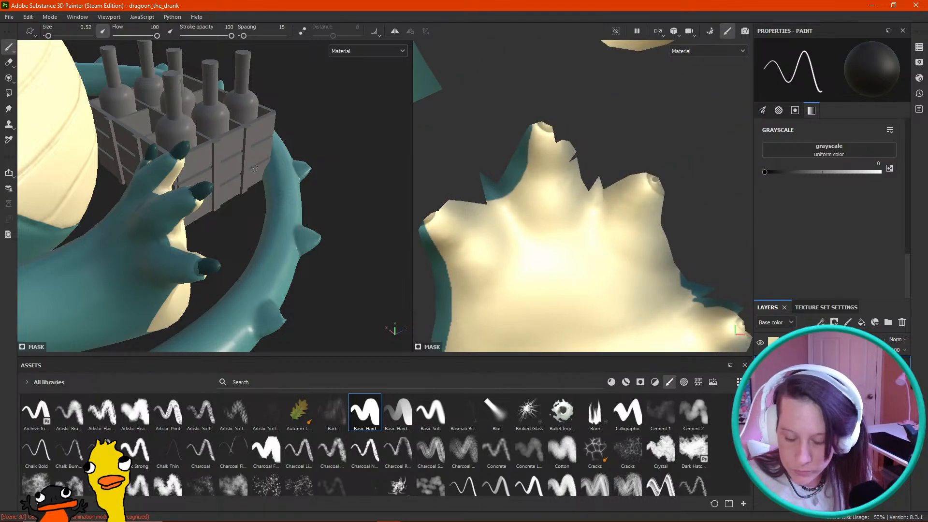
alt+drag(111, 164, 131, 187)
scroll(564, 230, down, 3)
alt+middle_drag(602, 239, 556, 158)
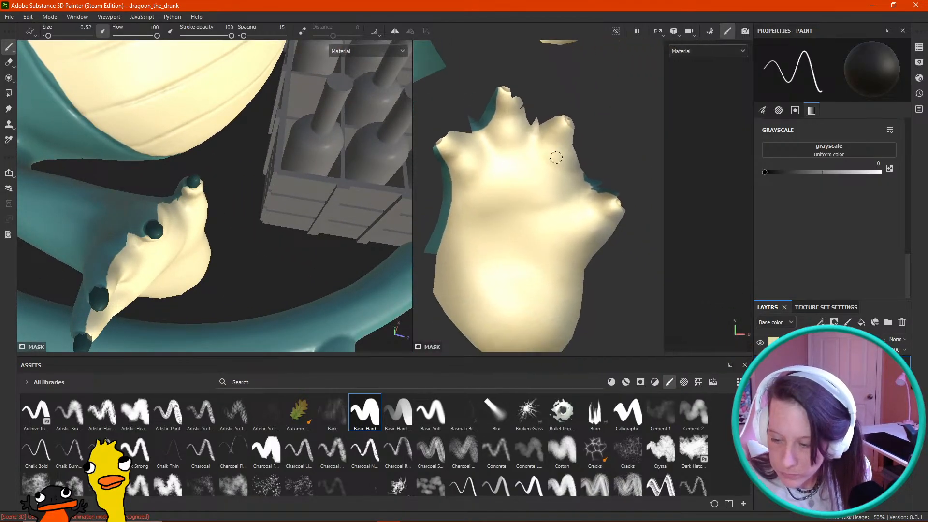
mouse_move(582, 172)
mouse_down()
mouse_move(593, 188)
mouse_move(617, 176)
mouse_up()
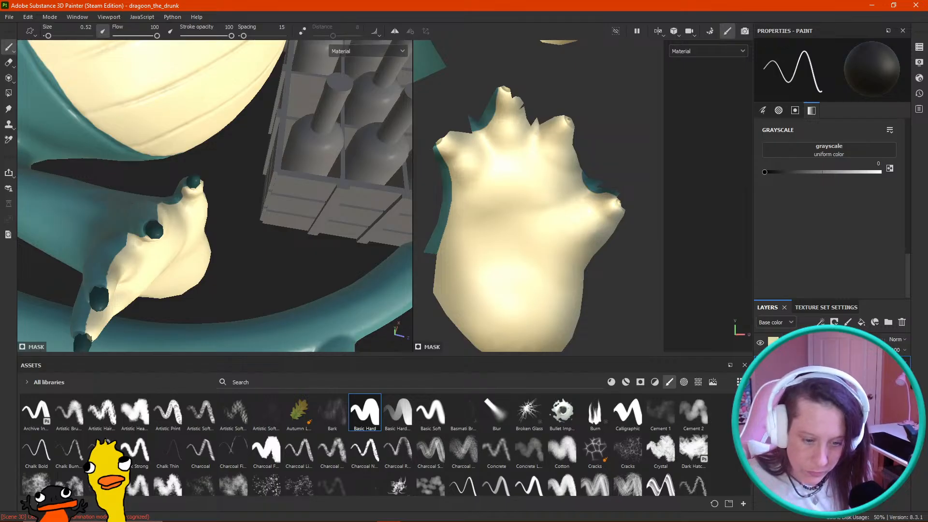
alt+drag(176, 260, 271, 251)
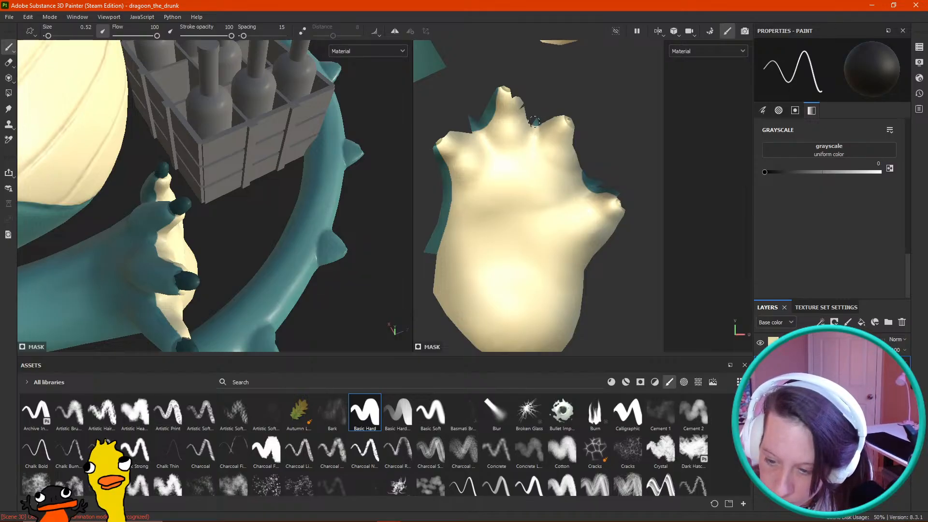
scroll(184, 152, down, 6)
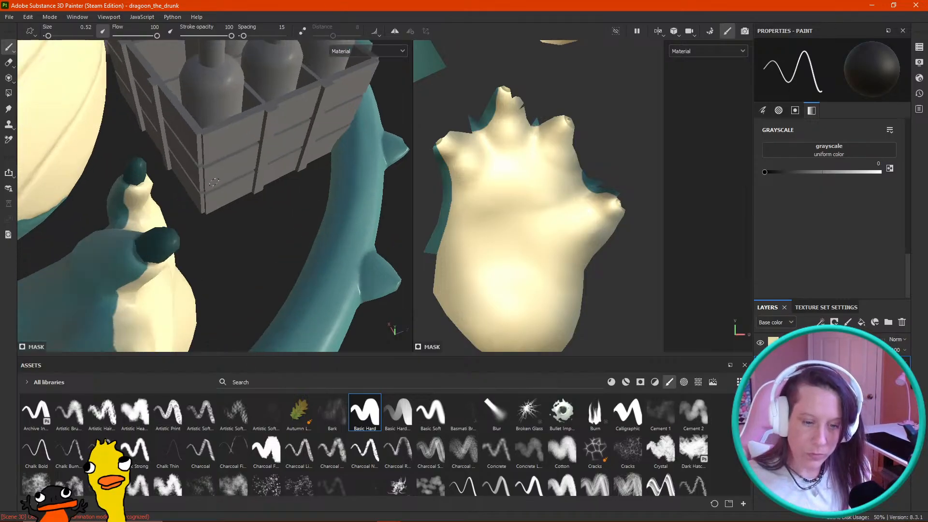
Step: Paint the narrow folded strip on the side of the upper foot sole island teal in the UV view
alt+drag(278, 203, 282, 181)
alt+middle_drag(283, 181, 232, 242)
alt+drag(233, 242, 228, 206)
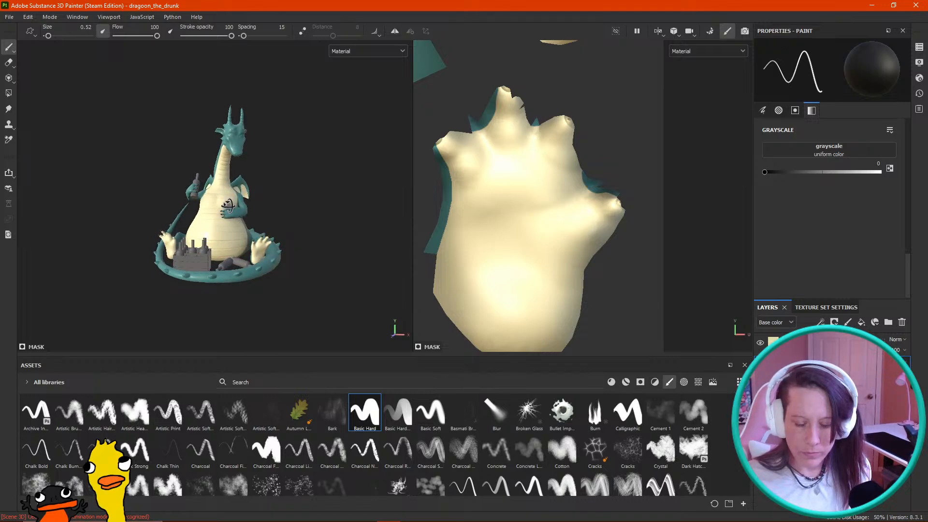
alt+drag(299, 208, 348, 234)
scroll(615, 225, down, 3)
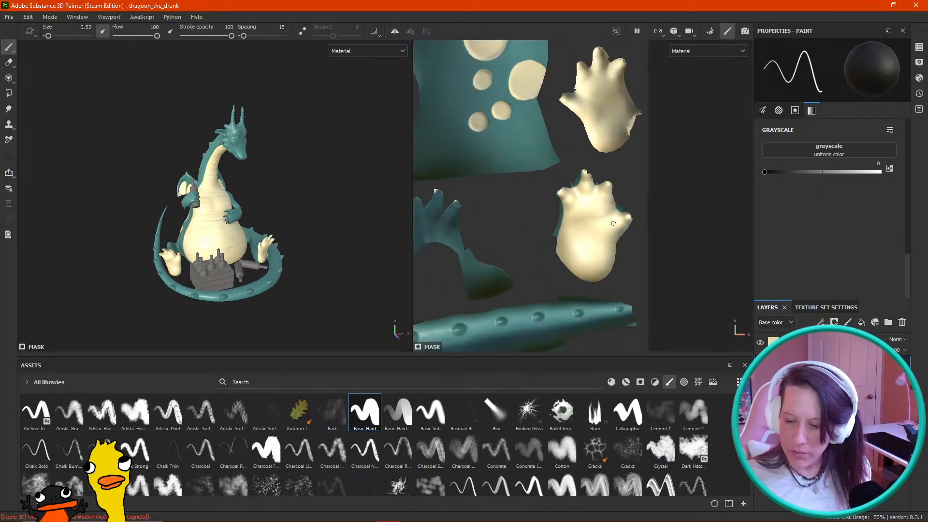
scroll(540, 217, up, 5)
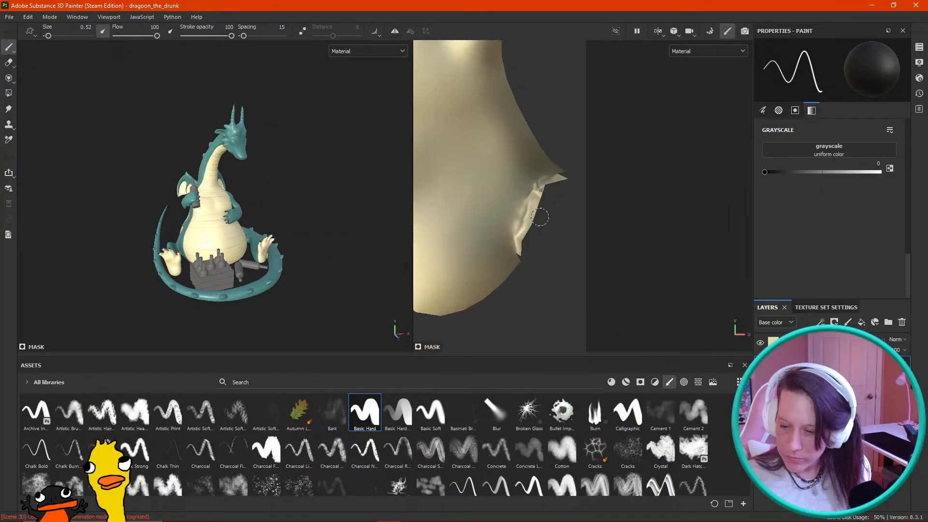
mouse_move(533, 210)
mouse_down()
mouse_move(538, 203)
mouse_move(521, 253)
mouse_move(522, 227)
mouse_move(546, 191)
mouse_move(577, 179)
mouse_up()
Step: Undo the teal stroke on the folded strip and redo it while viewing that foot in 3D
alt+middle_drag(290, 274, 254, 227)
scroll(254, 227, up, 8)
mouse_move(280, 242)
alt+mouse_down()
mouse_move(72, 247)
mouse_move(52, 273)
mouse_move(253, 275)
mouse_move(281, 256)
alt+mouse_up()
alt+right_drag(281, 256, 319, 278)
key(ctrl+z)
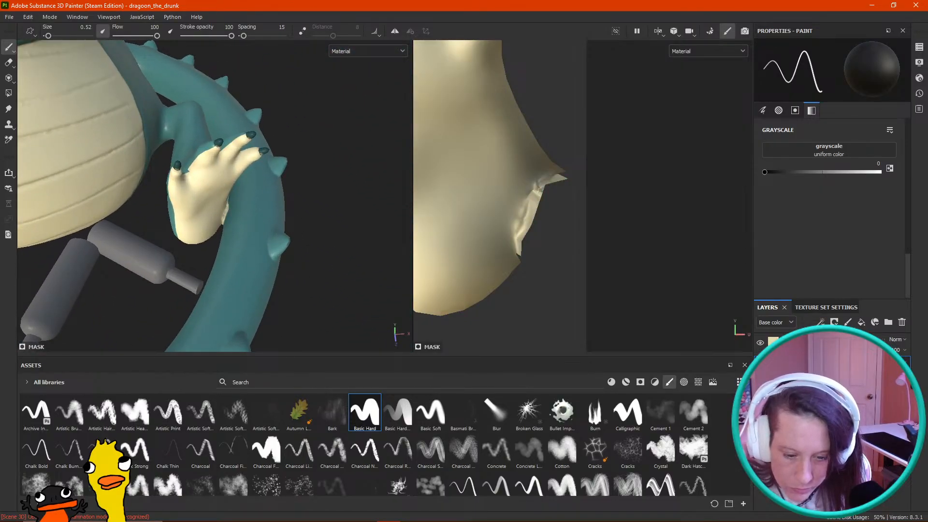
click(21, 19)
click(45, 38)
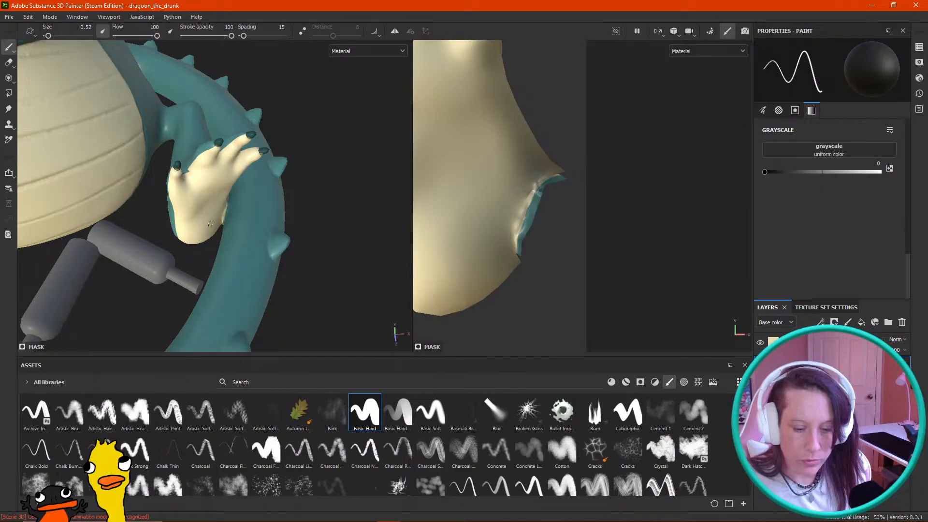
Step: Extend the teal over the rest of the folded strip and the pointed corner of the upper sole beside the tail
drag(527, 219, 523, 251)
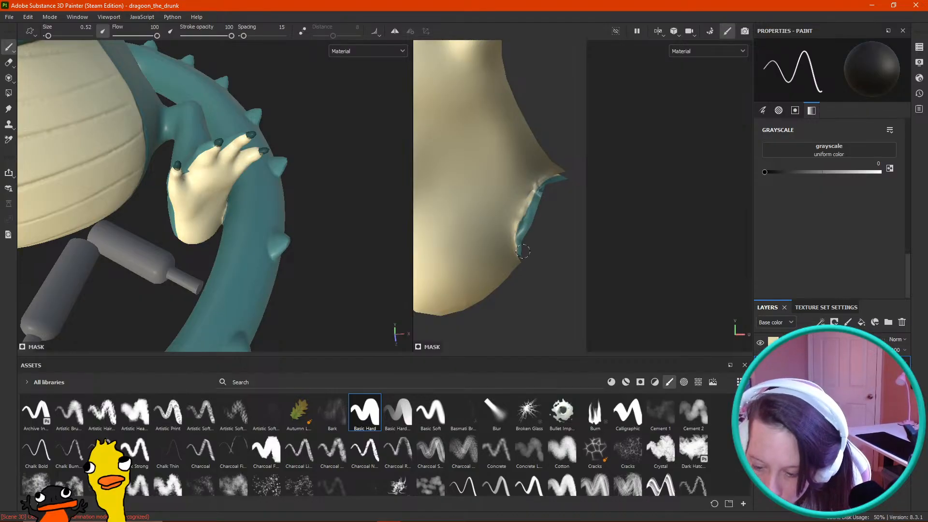
mouse_move(529, 214)
mouse_down()
mouse_move(549, 185)
mouse_move(525, 218)
mouse_up()
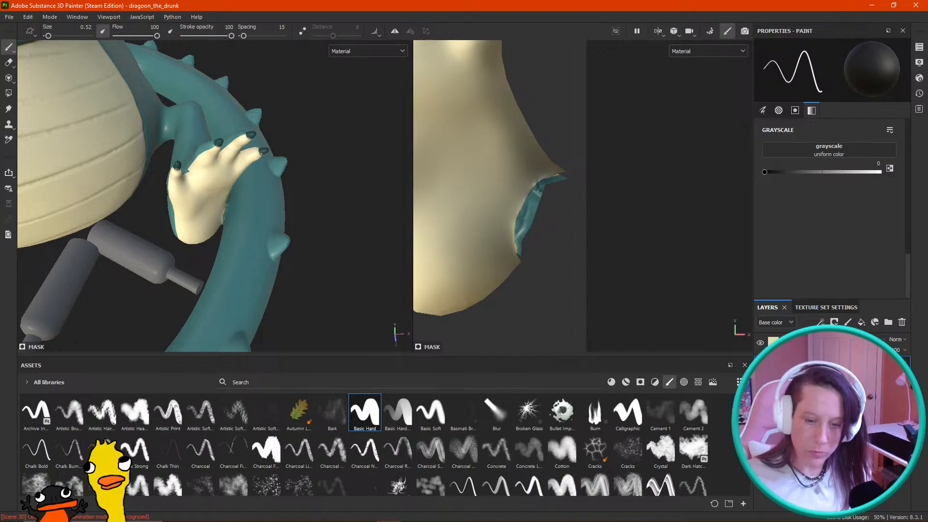
alt+drag(227, 208, 218, 165)
scroll(232, 178, down, 5)
alt+drag(281, 193, 82, 219)
alt+right_drag(154, 175, 231, 292)
click(234, 184)
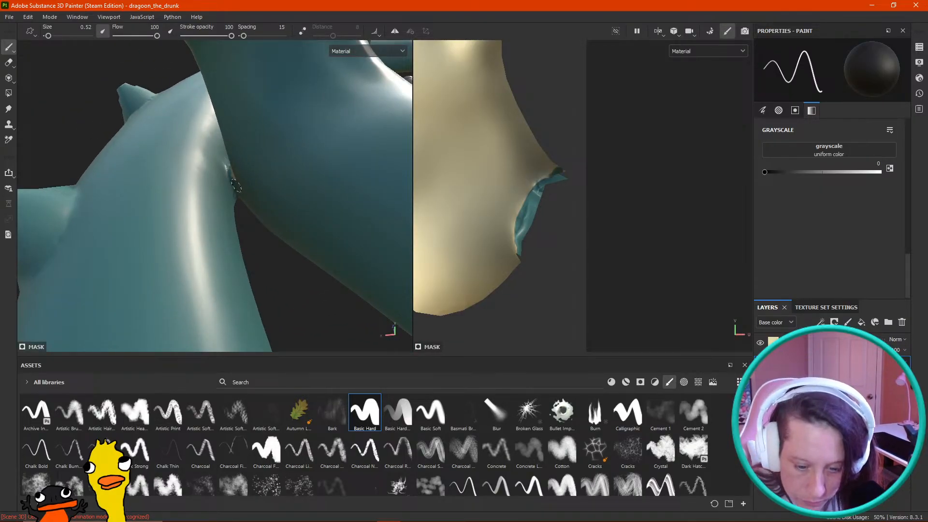
mouse_move(261, 259)
alt+mouse_down()
mouse_move(364, 247)
mouse_move(352, 265)
mouse_move(249, 193)
alt+mouse_up()
drag(181, 196, 193, 188)
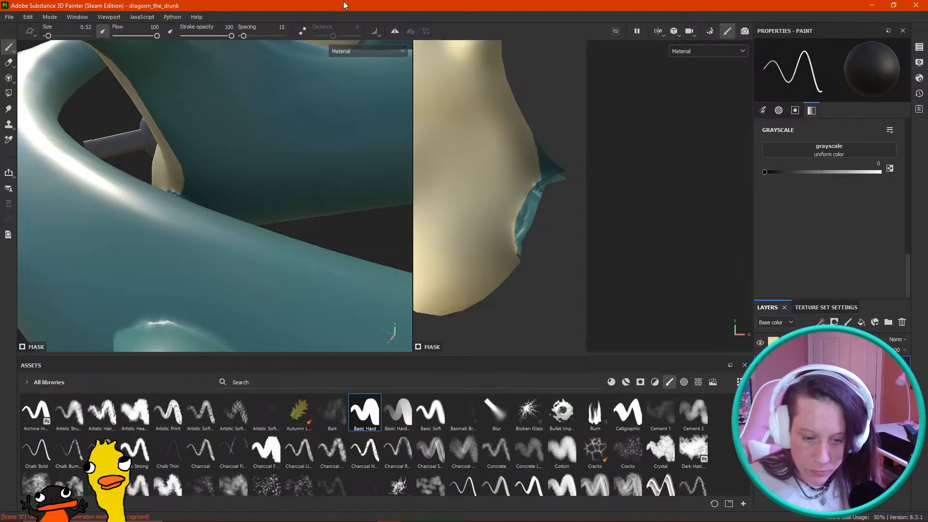
Step: Save the project
mouse_move(234, 149)
alt+mouse_down()
mouse_move(385, 165)
mouse_move(304, 135)
mouse_move(317, 51)
mouse_move(272, 142)
mouse_move(232, 138)
alt+mouse_up()
click(9, 17)
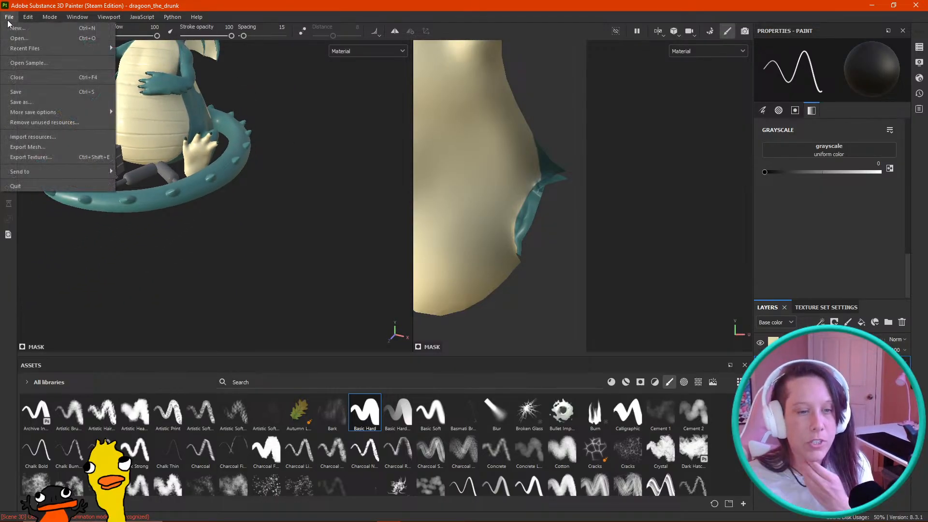
click(16, 92)
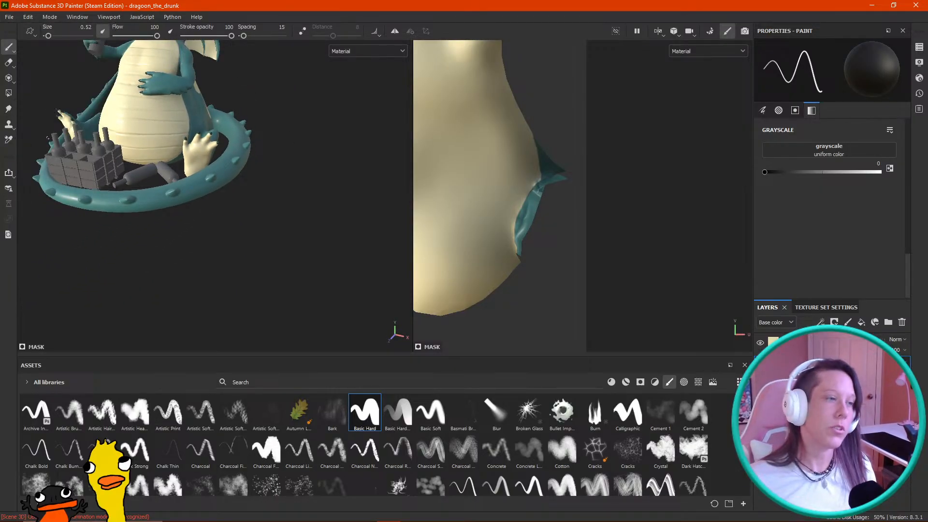
Step: Examine the coloring of the whole dragon from several angles
alt+drag(97, 159, 146, 229)
alt+drag(262, 292, 304, 226)
scroll(218, 233, down, 3)
scroll(265, 242, up, 2)
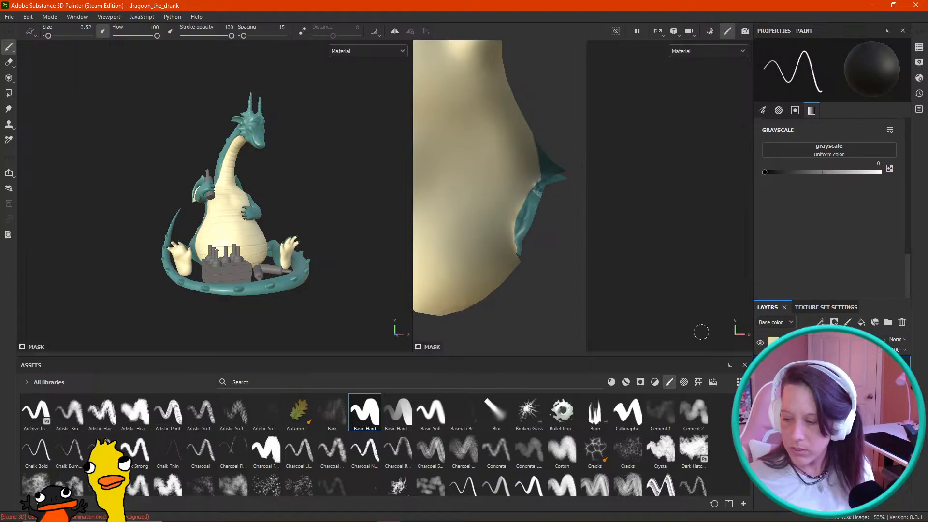
key(ctrl+z)
key(ctrl+y)
alt+drag(298, 249, 339, 246)
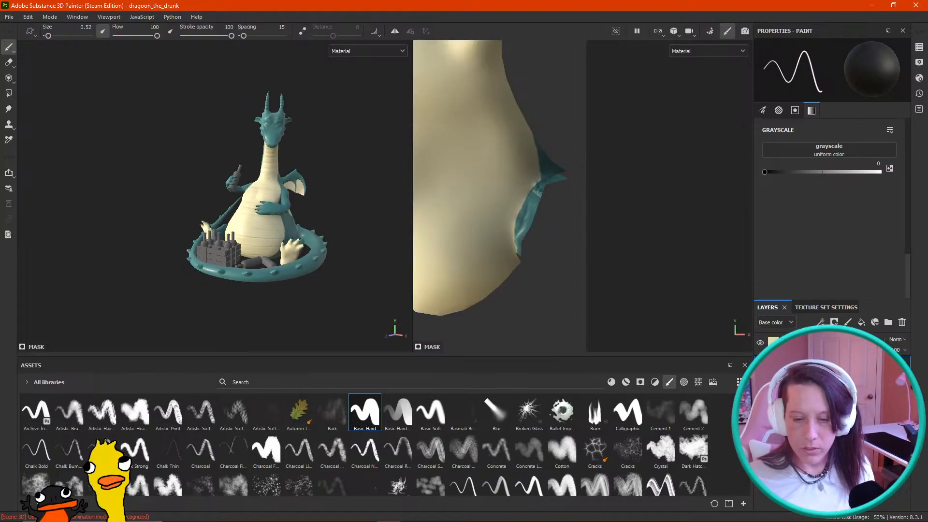
Step: Cover the palm island of the bottle-holding hand in cream in the UV view, using mask value 1 and brush size 4.51
scroll(372, 213, down, 2)
alt+middle_drag(286, 211, 285, 239)
scroll(282, 242, up, 7)
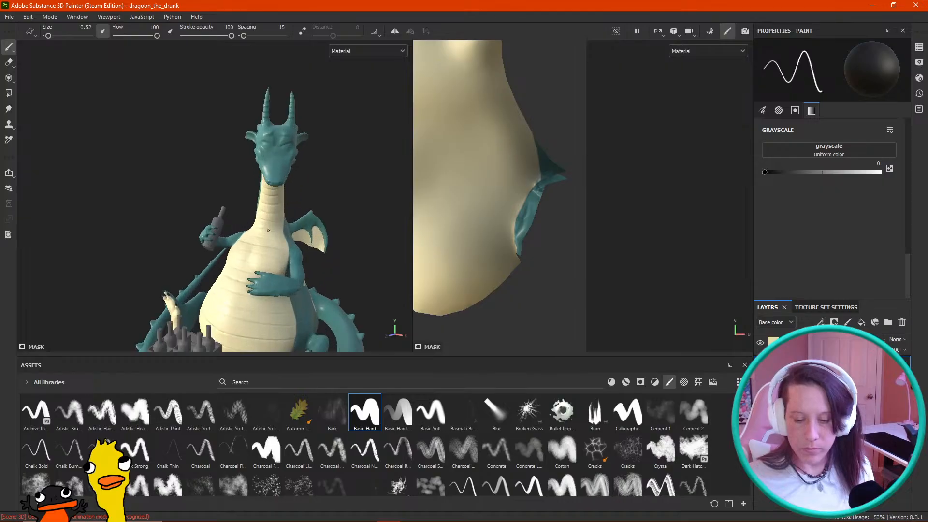
alt+drag(234, 242, 195, 243)
scroll(513, 196, down, 8)
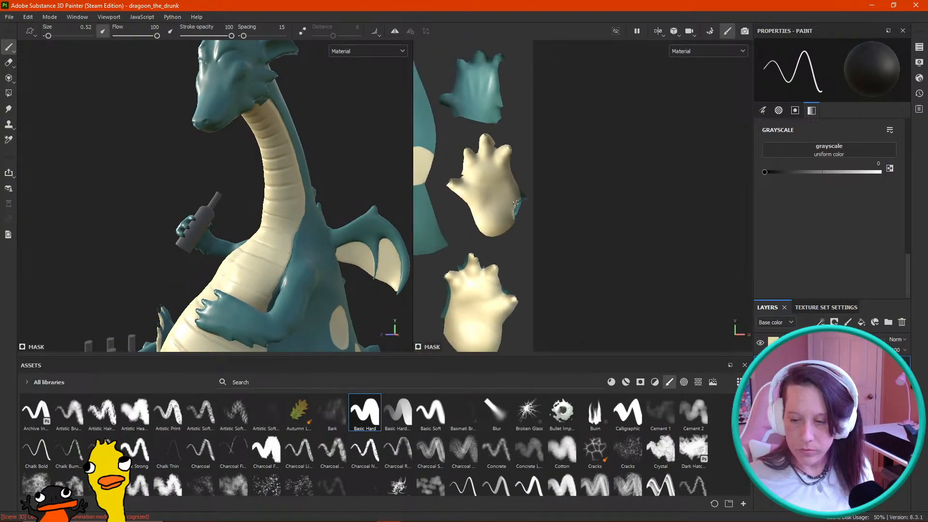
alt+middle_drag(513, 196, 686, 262)
drag(851, 172, 883, 172)
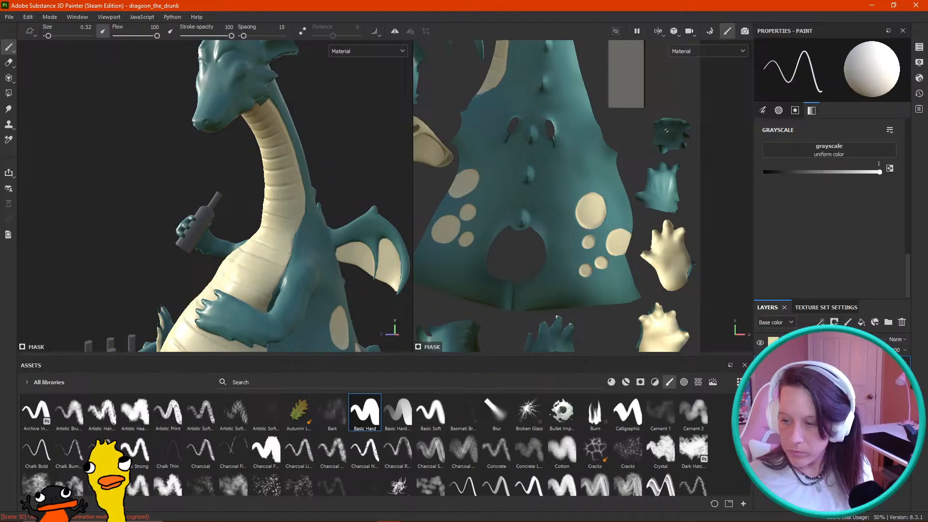
key(bracketright)
key(bracketright)
key(bracketright)
key(bracketright)
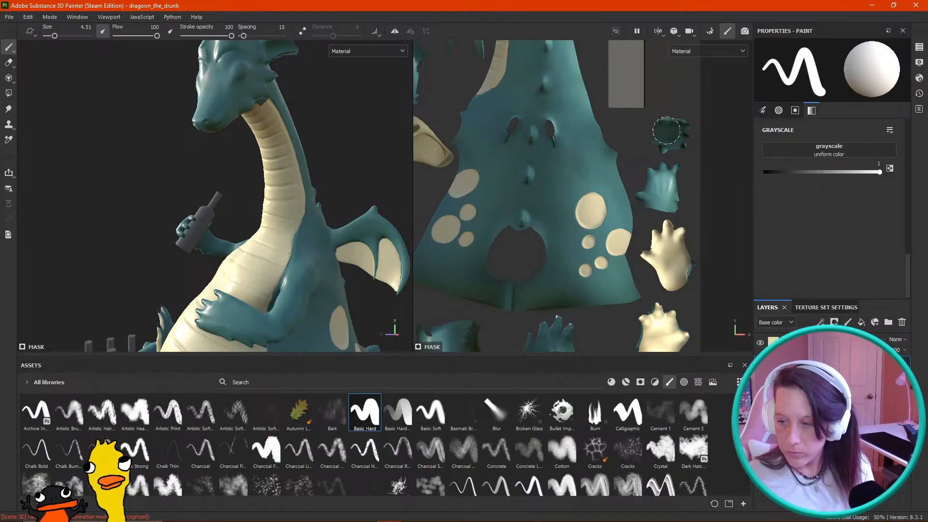
drag(666, 131, 673, 137)
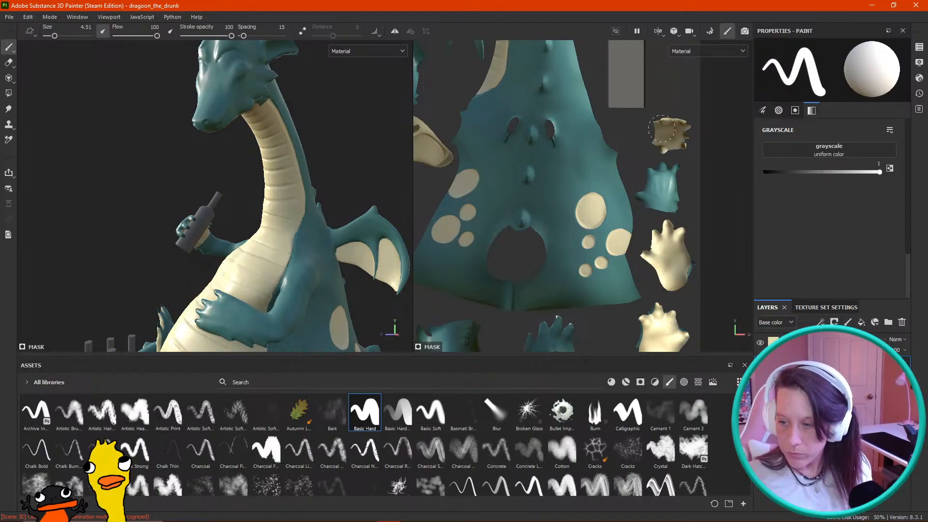
Step: Paint the inner side of the bottle-holding arm cream in 3D with a smaller brush
scroll(195, 213, down, 3)
alt+drag(195, 213, 477, 218)
scroll(208, 225, up, 6)
scroll(224, 131, down, 4)
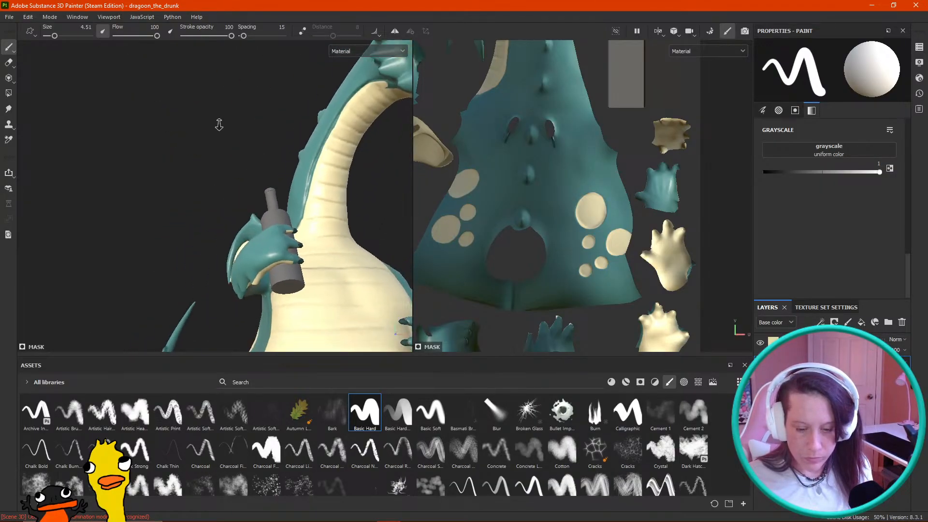
mouse_move(304, 235)
alt+mouse_down()
mouse_move(172, 217)
mouse_move(155, 228)
mouse_move(273, 254)
mouse_move(182, 211)
mouse_move(274, 259)
mouse_move(231, 221)
mouse_move(195, 225)
mouse_move(182, 207)
mouse_move(195, 225)
alt+mouse_up()
key(bracketleft)
key(bracketleft)
key(bracketleft)
key(bracketleft)
key(bracketleft)
alt+drag(228, 179, 210, 190)
mouse_move(147, 217)
mouse_down()
mouse_move(190, 231)
mouse_move(173, 194)
mouse_move(239, 213)
mouse_move(220, 222)
mouse_move(261, 226)
mouse_up()
mouse_move(247, 193)
alt+mouse_down()
mouse_move(292, 186)
mouse_move(280, 169)
alt+mouse_up()
mouse_move(252, 220)
mouse_down()
mouse_move(297, 204)
mouse_move(271, 230)
mouse_move(280, 129)
mouse_move(292, 145)
mouse_move(212, 235)
mouse_move(256, 231)
mouse_up()
mouse_move(266, 169)
alt+mouse_down()
mouse_move(288, 151)
mouse_move(292, 167)
mouse_move(251, 141)
alt+mouse_up()
drag(256, 237, 185, 222)
Step: Refine the cream border along the bottle arm and shoulder with brush size 0.52, correcting overlaps with mask value 0
mouse_move(268, 145)
alt+mouse_down()
mouse_move(245, 237)
mouse_move(296, 204)
mouse_move(300, 155)
mouse_move(312, 203)
mouse_move(374, 218)
alt+mouse_up()
key(bracketleft)
key(bracketleft)
key(bracketleft)
key(bracketleft)
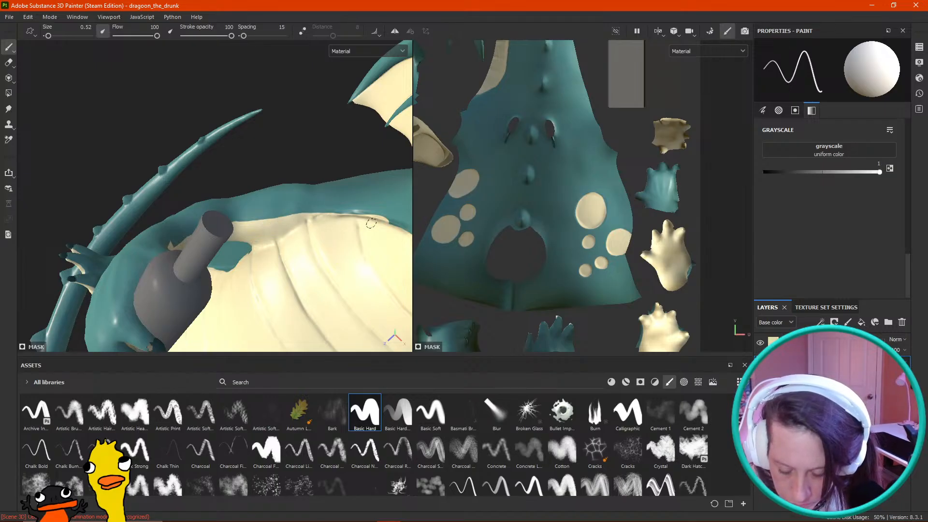
alt+drag(343, 146, 409, 139)
alt+drag(269, 128, 262, 140)
drag(789, 165, 752, 173)
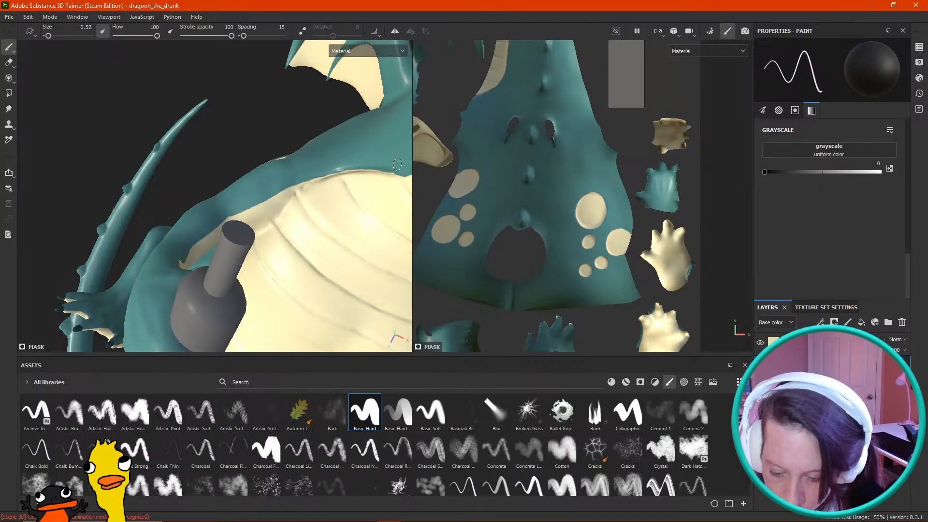
alt+drag(317, 112, 108, 65)
Step: Touch up the cream on the inner bottle arm with mask value 1 and clean its ragged forearm border in teal with value 0
drag(844, 176, 897, 157)
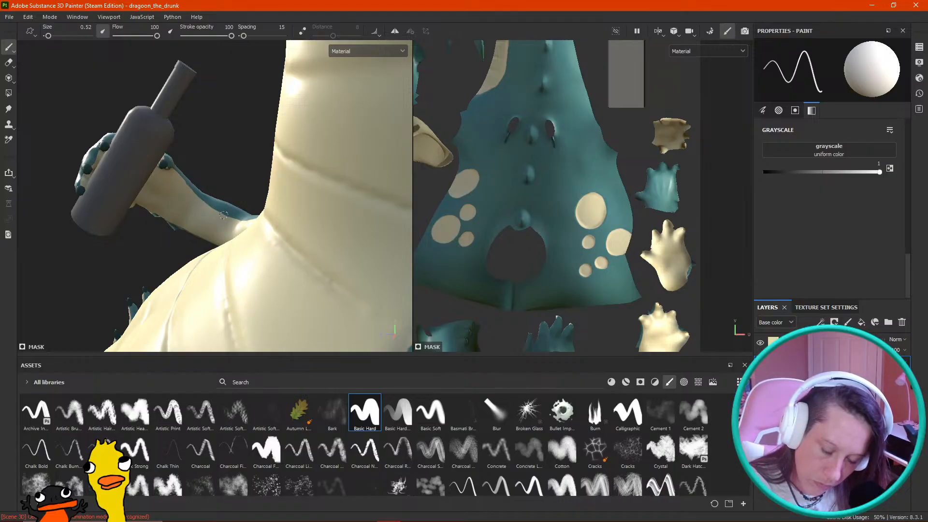
alt+drag(237, 157, 214, 171)
drag(799, 173, 773, 171)
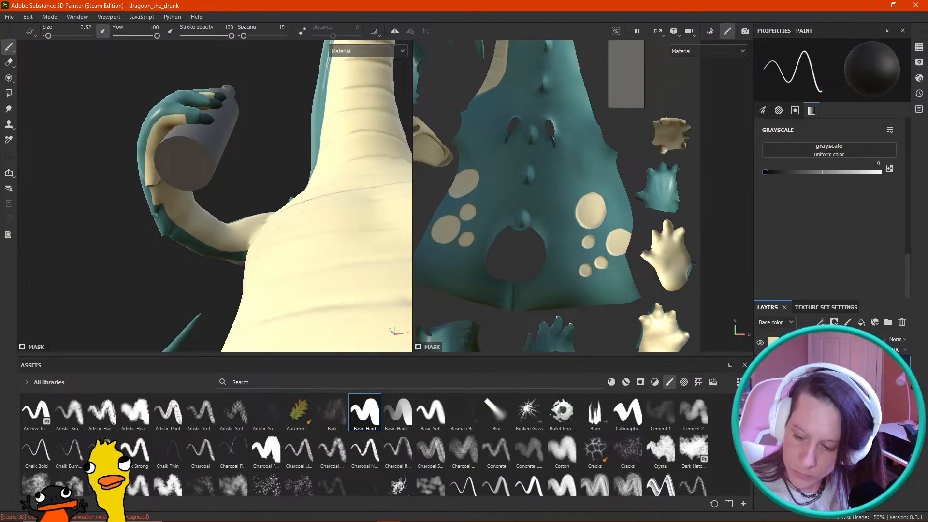
drag(174, 191, 151, 191)
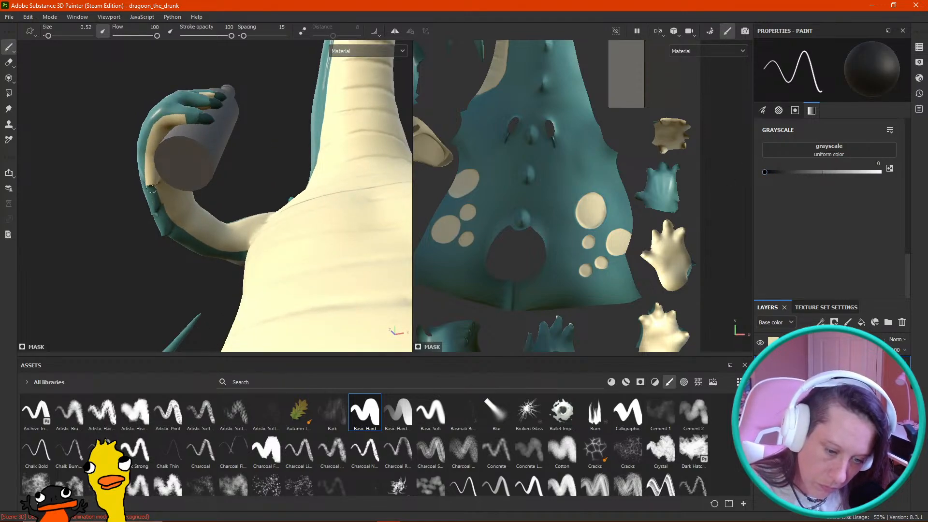
alt+drag(260, 110, 153, 164)
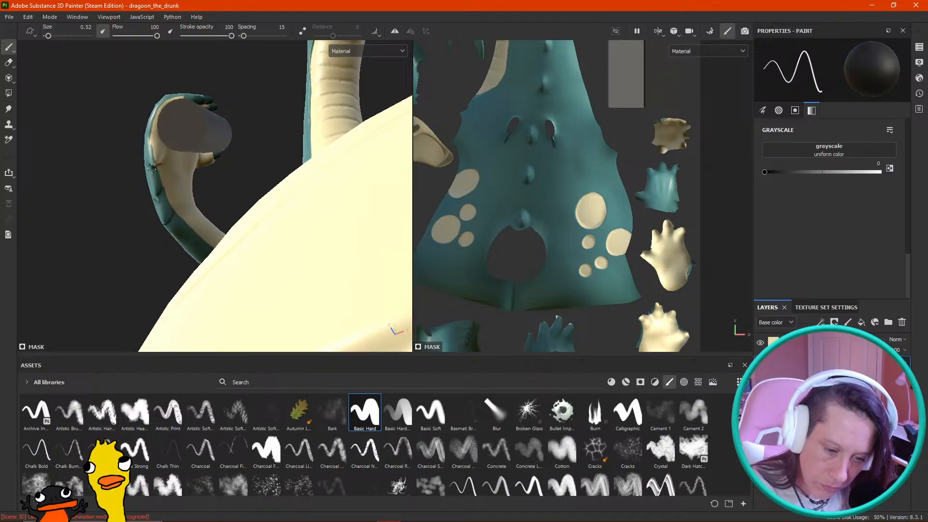
alt+drag(187, 95, 150, 153)
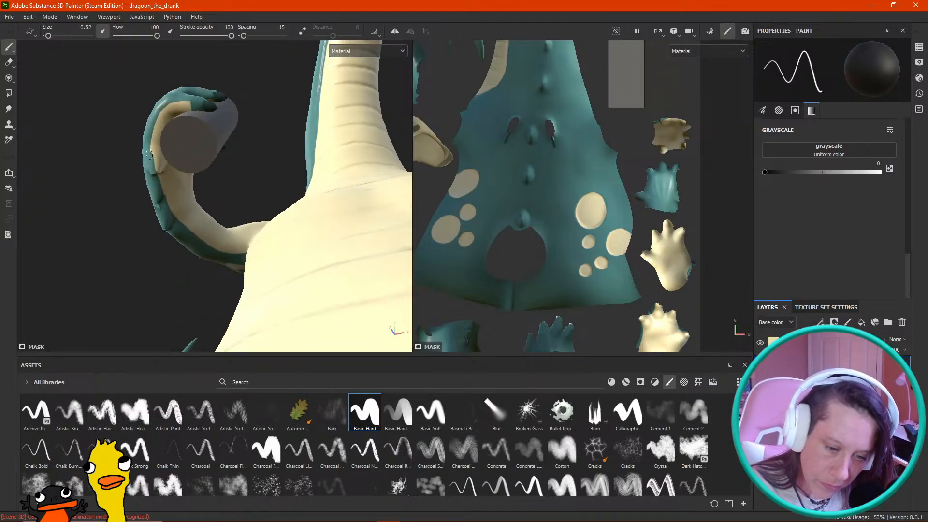
alt+drag(257, 85, 203, 122)
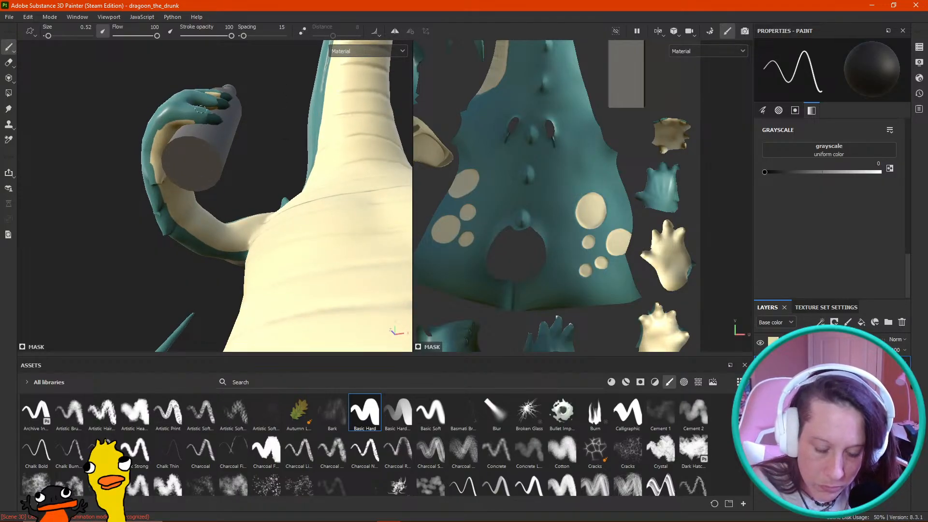
alt+drag(100, 240, 100, 244)
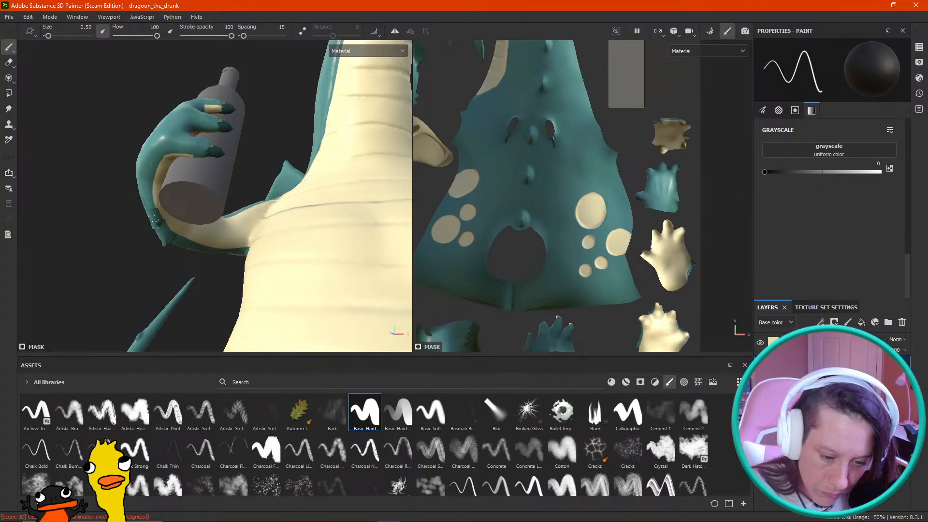
Step: Paint the stray cream on the backs of the bottle hand's fingers teal, working around the hand from several angles
alt+drag(137, 231, 174, 163)
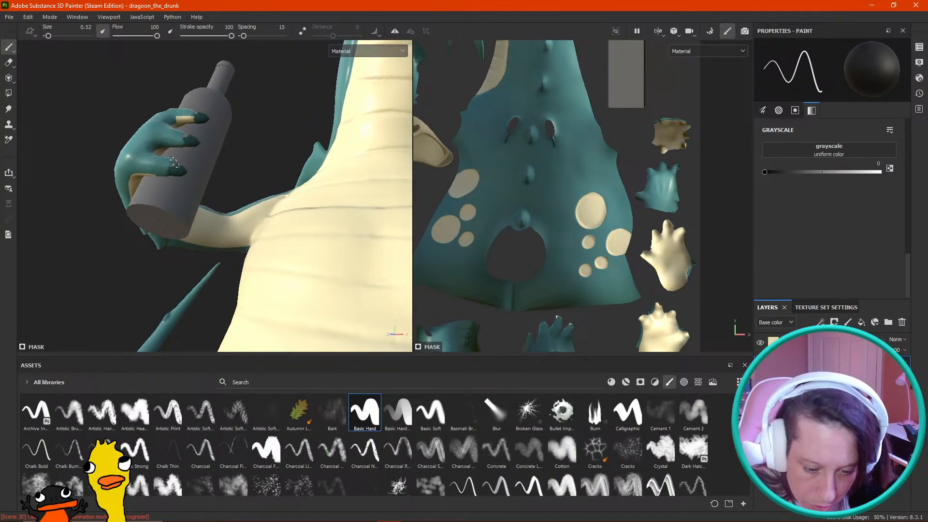
alt+drag(122, 310, 114, 208)
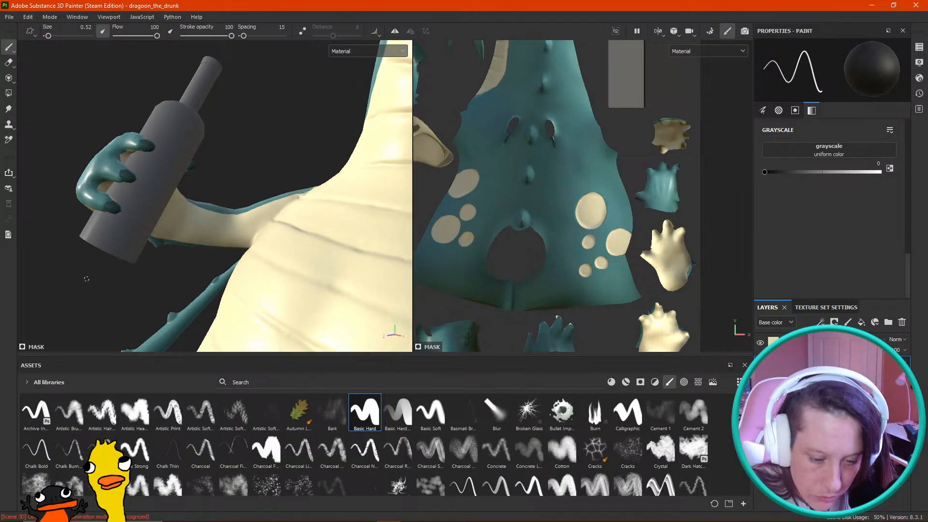
mouse_move(77, 341)
alt+mouse_down()
mouse_move(75, 311)
mouse_move(45, 306)
mouse_move(27, 326)
mouse_move(124, 204)
mouse_move(190, 158)
mouse_move(160, 203)
mouse_move(201, 140)
mouse_move(188, 154)
mouse_move(191, 134)
mouse_move(161, 170)
mouse_move(222, 150)
mouse_move(207, 208)
mouse_move(157, 202)
mouse_move(317, 127)
mouse_move(276, 103)
mouse_move(256, 125)
alt+mouse_up()
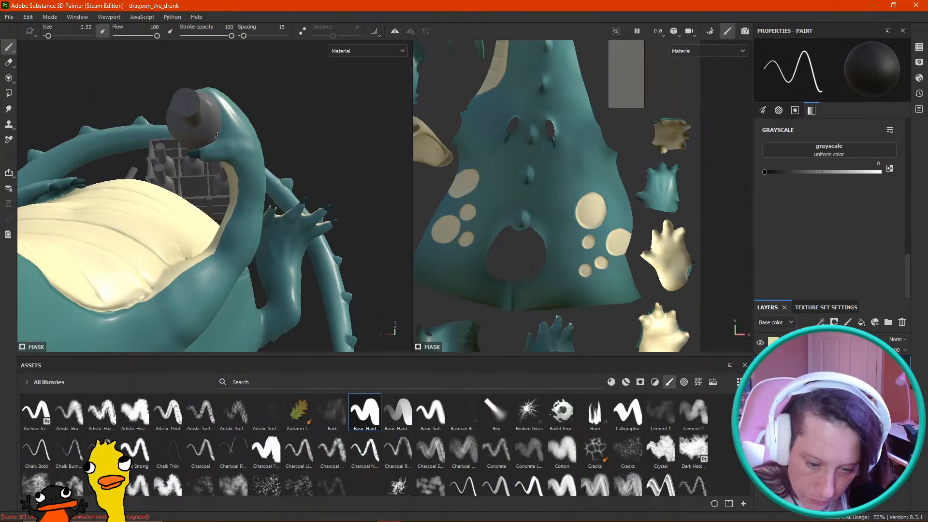
mouse_move(321, 146)
alt+mouse_down()
mouse_move(311, 161)
mouse_move(379, 120)
mouse_move(310, 153)
mouse_move(232, 138)
mouse_move(217, 178)
mouse_move(277, 89)
mouse_move(257, 114)
mouse_move(251, 144)
mouse_move(236, 144)
mouse_move(240, 108)
mouse_move(222, 129)
mouse_move(193, 132)
alt+mouse_up()
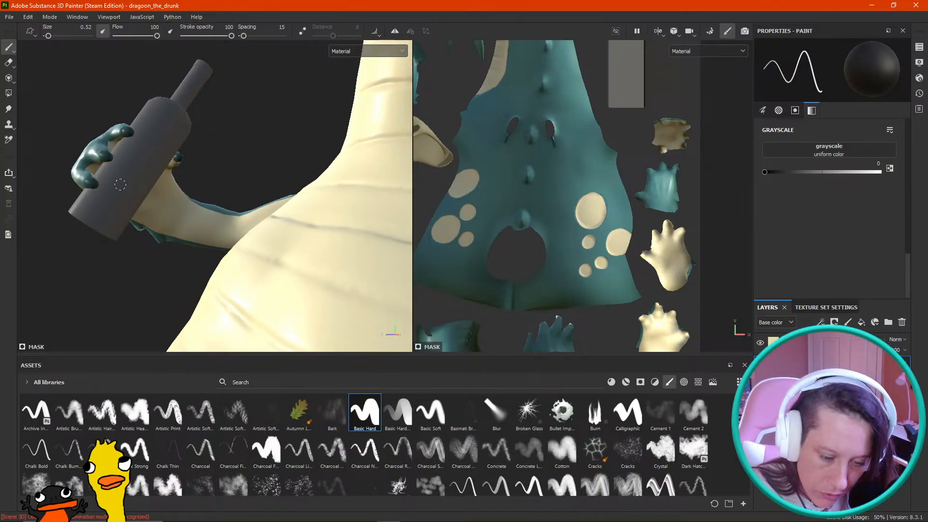
alt+drag(122, 143, 43, 252)
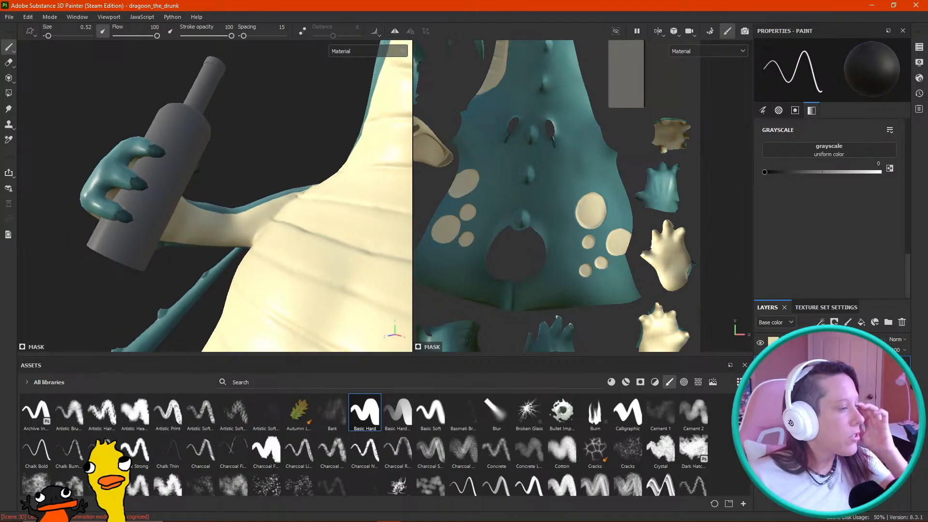
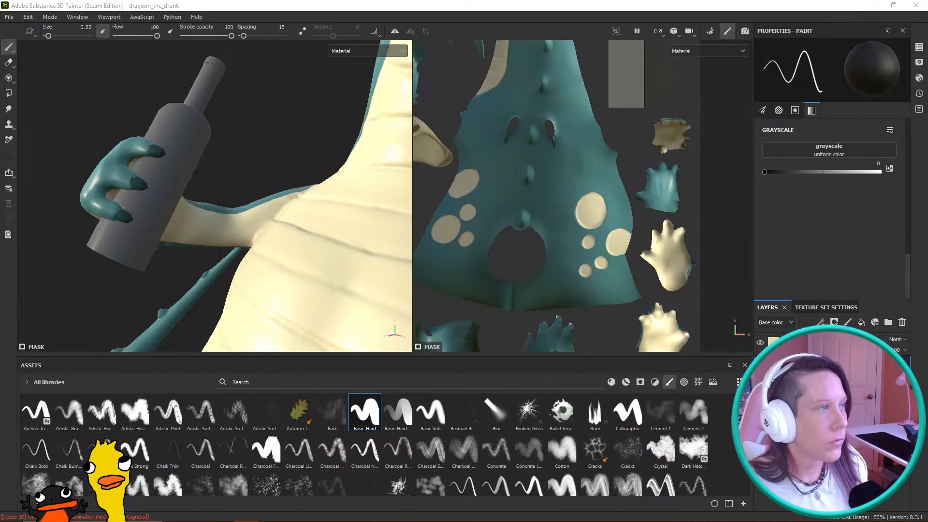
Step: Set the mask value to 1 and touch up the cream where the bottle arm meets the chest
alt+drag(292, 157, 311, 213)
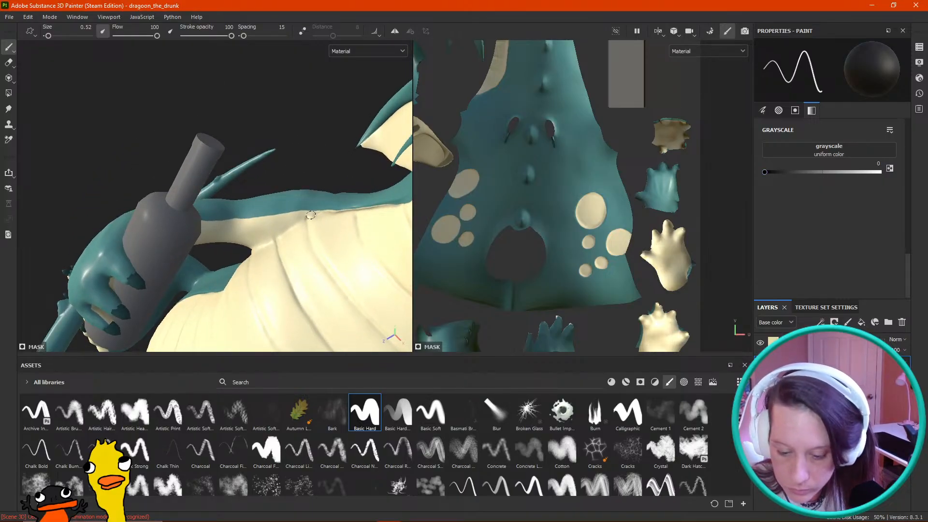
click(827, 172)
drag(826, 172, 921, 177)
alt+drag(241, 119, 257, 215)
Step: Paint a cream strip along the inner edge of the belly-resting arm's UV island and relight its underside in 3D
scroll(162, 174, down, 5)
alt+middle_drag(256, 215, 155, 145)
alt+drag(155, 145, 67, 141)
scroll(196, 170, up, 8)
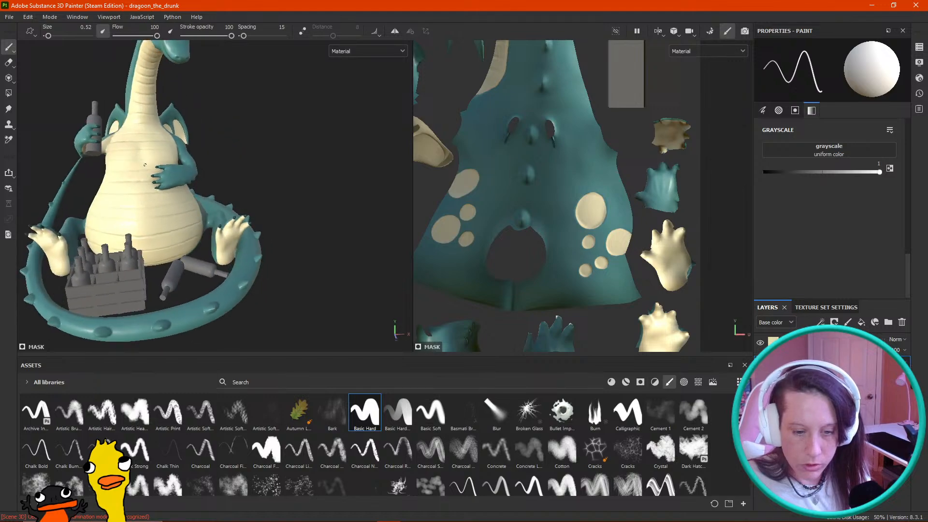
alt+drag(196, 170, 234, 181)
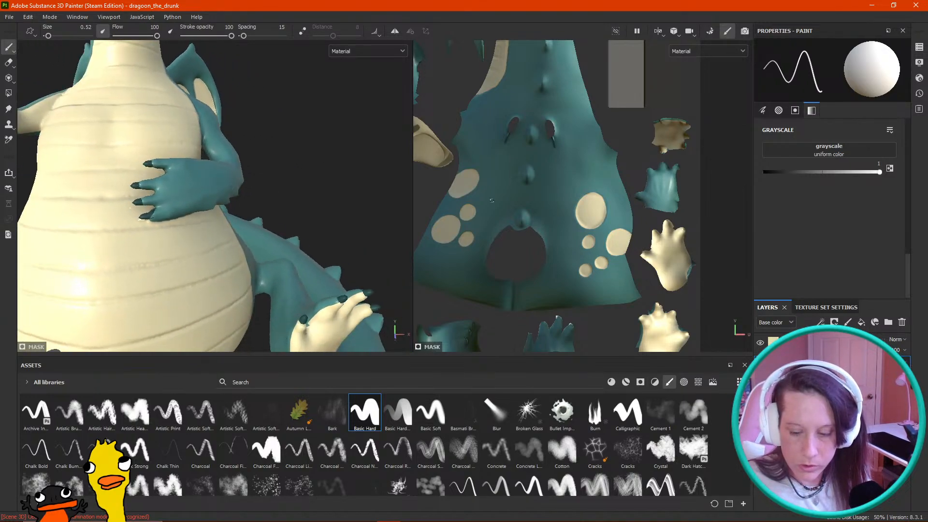
scroll(534, 212, down, 5)
alt+middle_drag(521, 212, 604, 252)
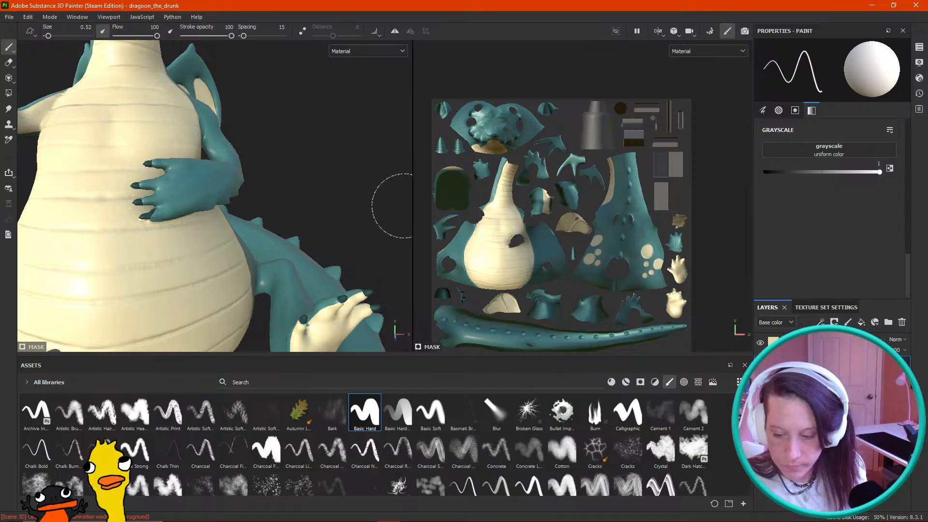
scroll(581, 297, up, 8)
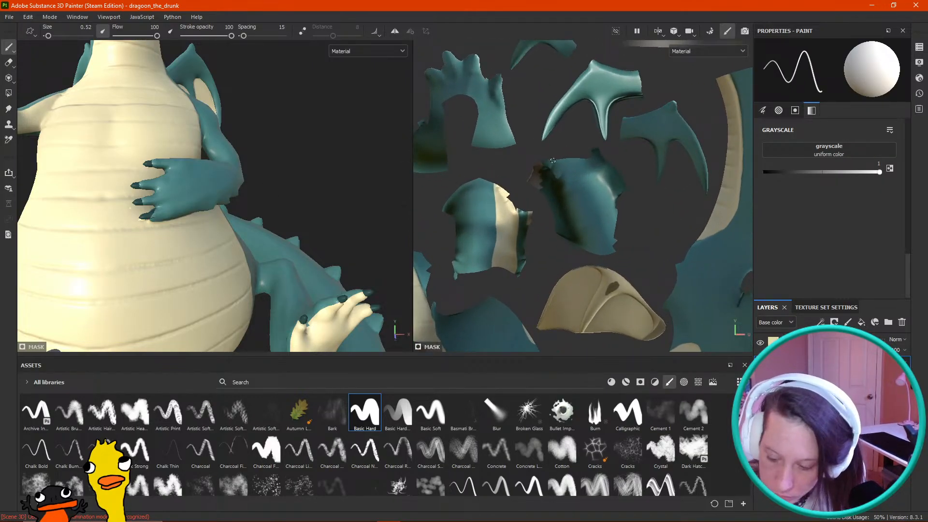
mouse_move(551, 180)
mouse_down()
mouse_move(577, 251)
mouse_move(544, 183)
mouse_up()
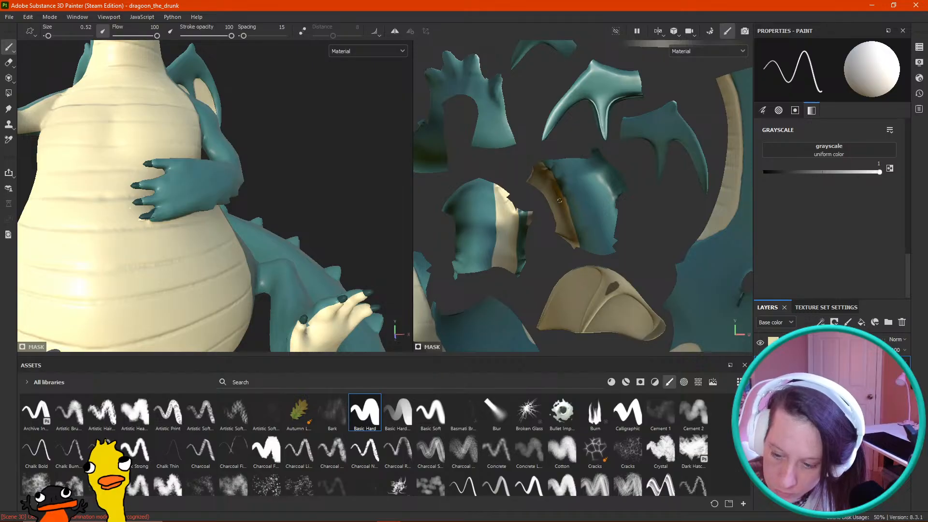
alt+drag(357, 207, 182, 158)
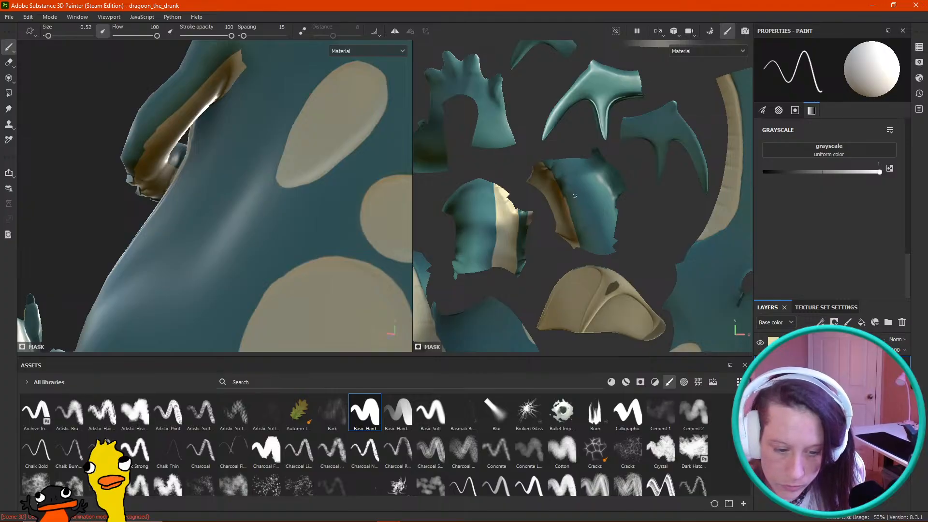
alt+drag(86, 228, 178, 137)
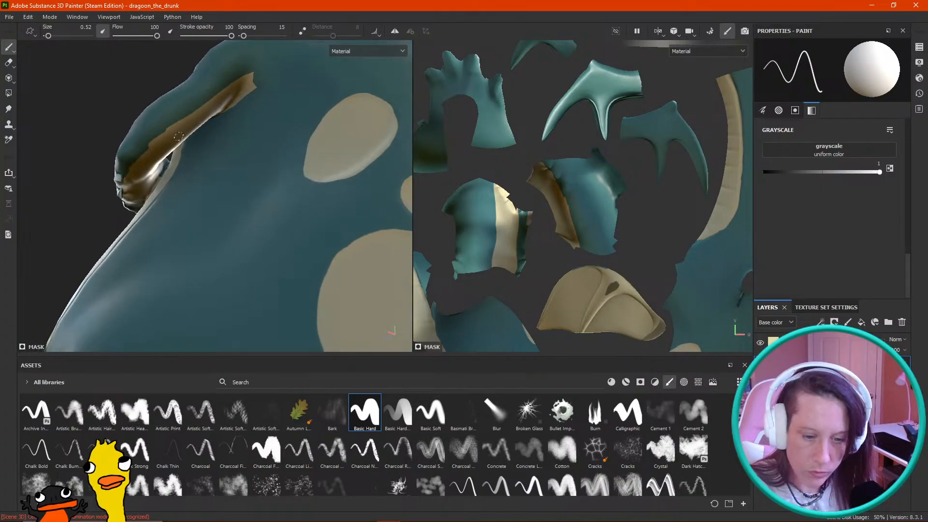
shift+right_drag(130, 133, 163, 134)
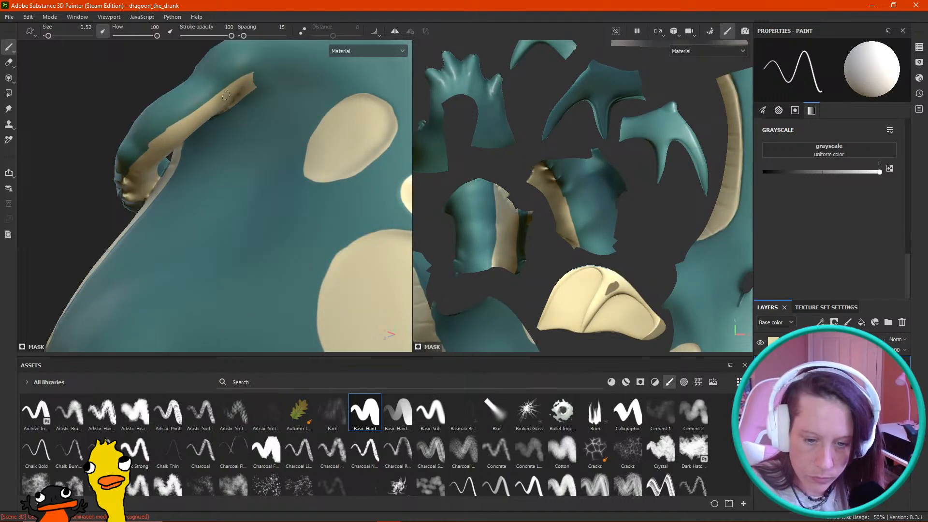
Step: Trim the upper end and outer border of the belly arm's cream strip in teal with mask value 0
drag(880, 172, 764, 172)
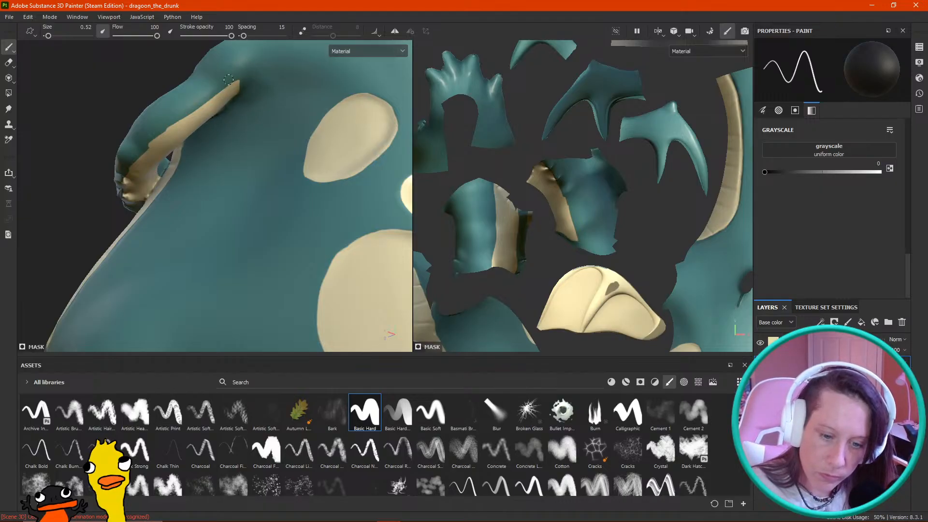
mouse_move(217, 87)
mouse_down()
mouse_move(213, 101)
mouse_move(152, 139)
mouse_up()
alt+drag(90, 117, 53, 85)
drag(156, 111, 128, 175)
mouse_move(108, 220)
alt+mouse_down()
mouse_move(106, 231)
mouse_move(104, 220)
alt+mouse_up()
Step: Set the mask value to 1 and extend the cream at the lower end of the belly arm's strip
drag(828, 173, 912, 170)
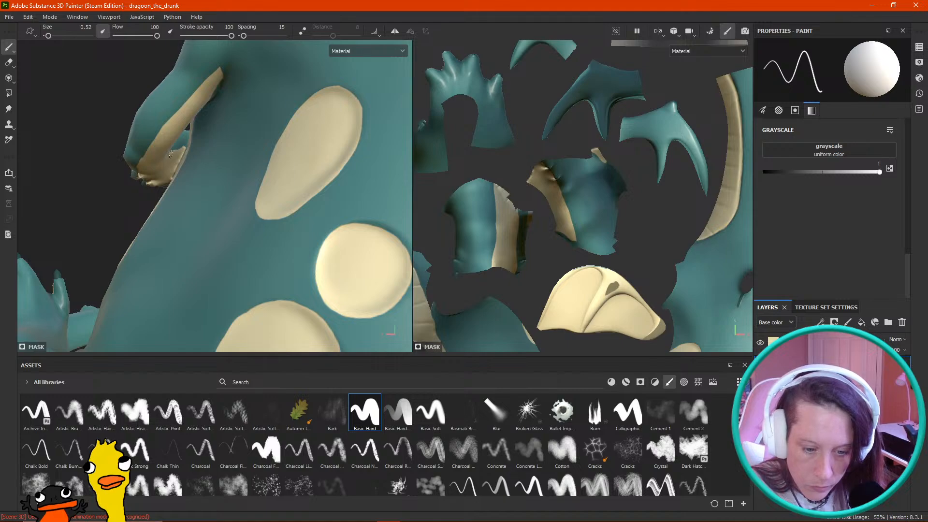
Step: Paint cream onto the underside of the dragon's bent arm near the elbow in the layer mask
mouse_move(114, 202)
alt+mouse_down()
mouse_move(77, 203)
mouse_move(115, 201)
alt+mouse_up()
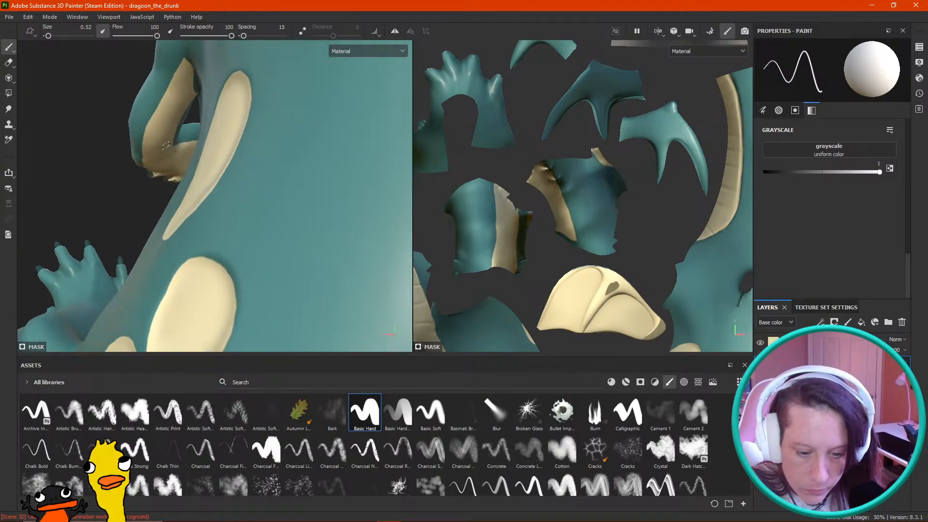
drag(173, 140, 171, 142)
mouse_move(77, 191)
alt+mouse_down()
mouse_move(176, 187)
mouse_move(351, 225)
alt+mouse_up()
alt+drag(313, 117, 355, 185)
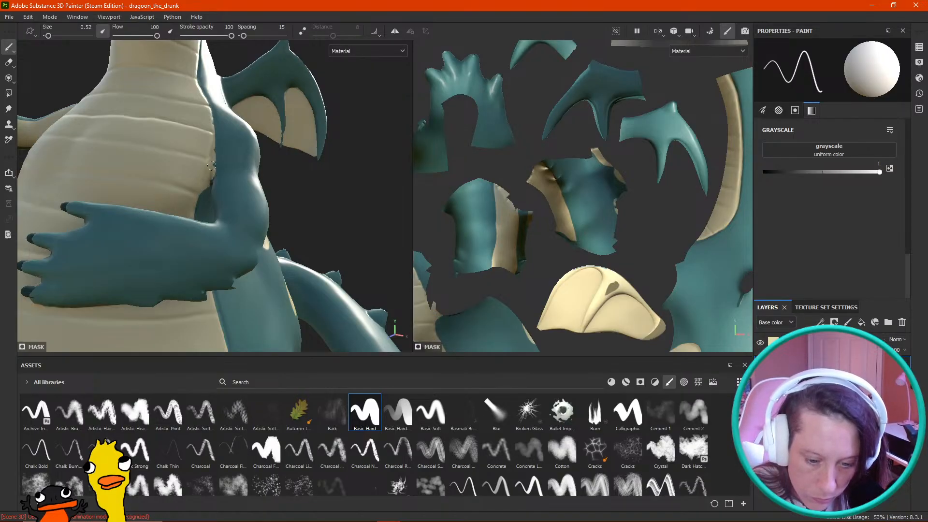
Step: Set the mask brush to grayscale 0 and reduce its size to 0.1 for cleaning up the armpit edge
alt+drag(331, 174, 297, 200)
drag(880, 172, 767, 172)
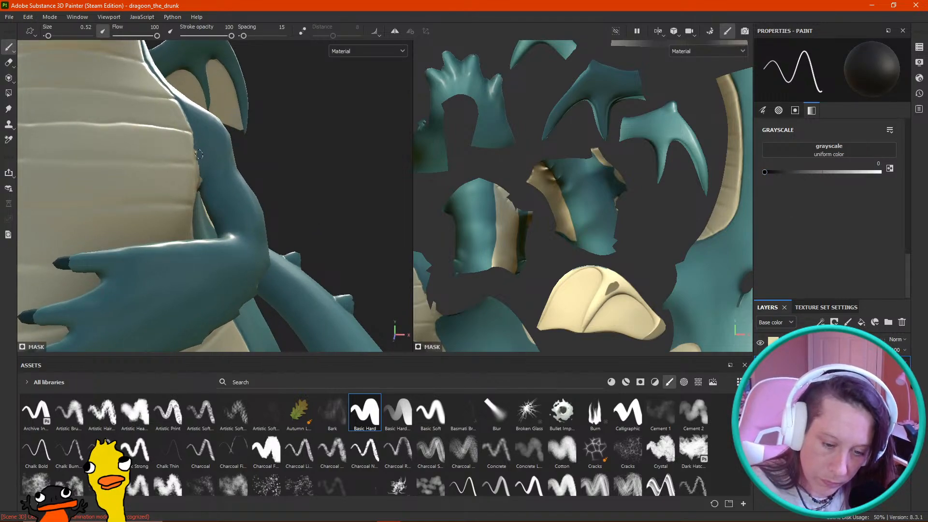
alt+drag(287, 164, 277, 161)
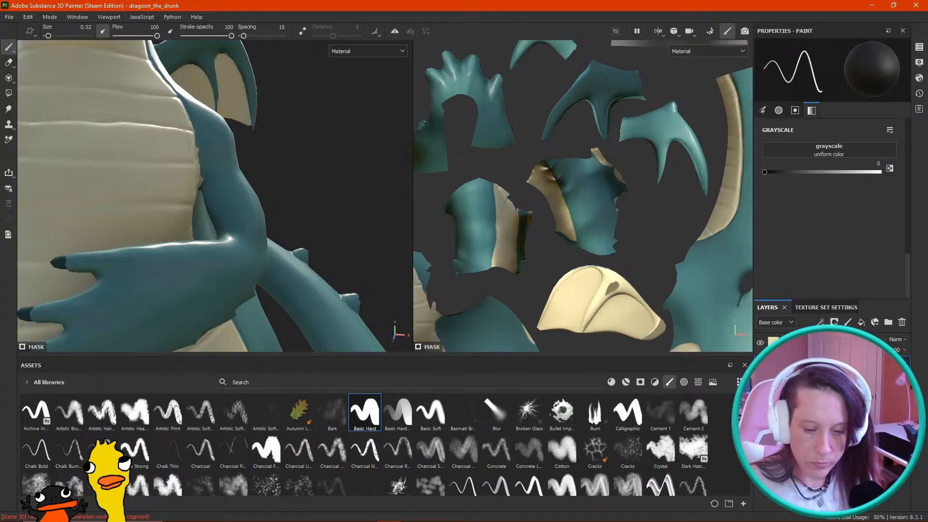
alt+right_drag(266, 266, 466, 260)
alt+drag(270, 194, 264, 187)
alt+middle_drag(233, 140, 290, 319)
ctrl+right_drag(236, 203, 214, 238)
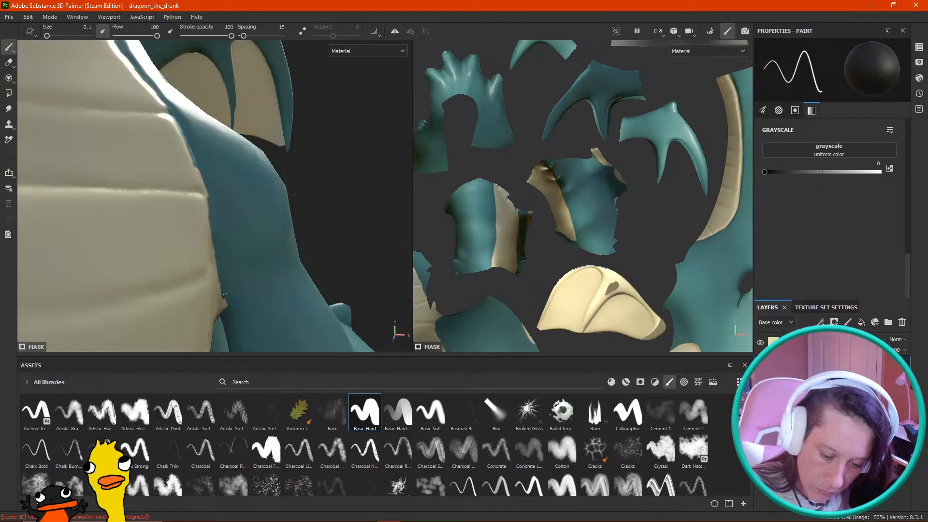
Step: Enlarge the brush to 0.85 and mask out the cream spill along the upper arm's outer edge
alt+right_drag(361, 218, 323, 174)
alt+drag(323, 174, 319, 148)
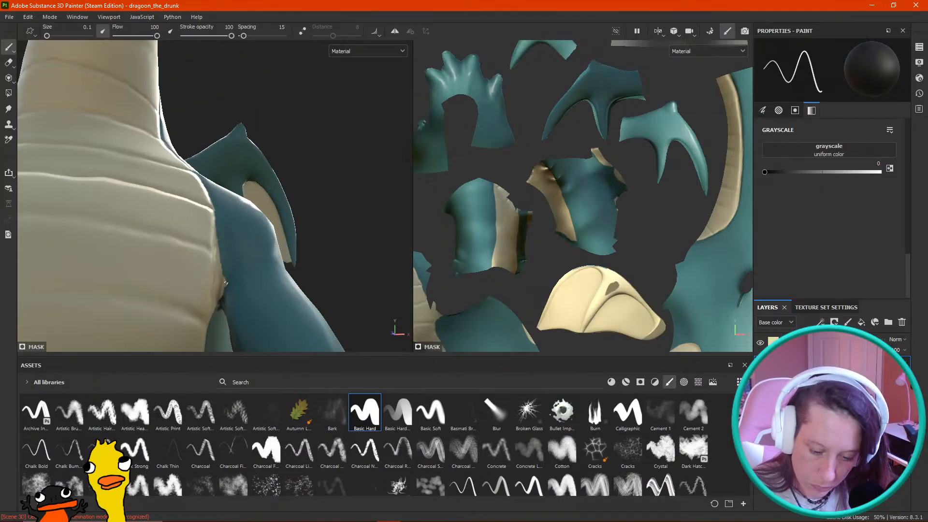
alt+drag(221, 296, 280, 260)
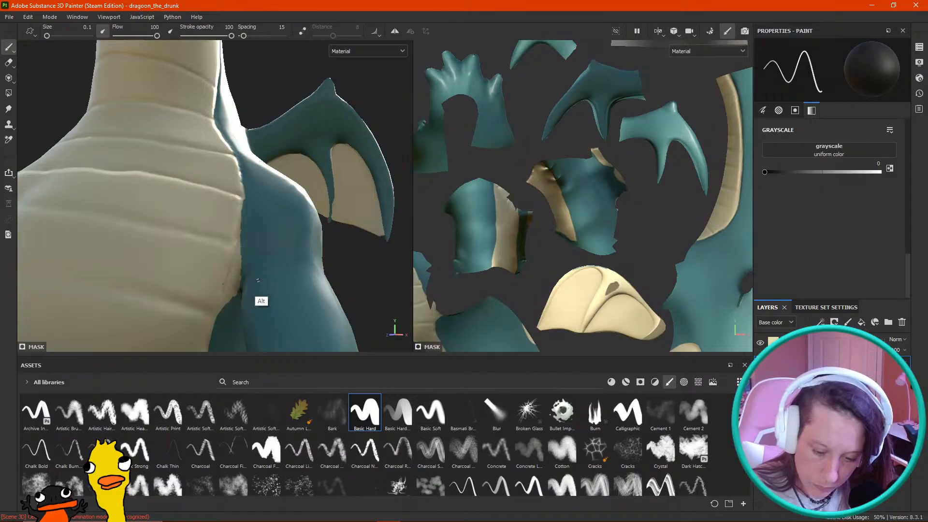
alt+drag(370, 237, 237, 285)
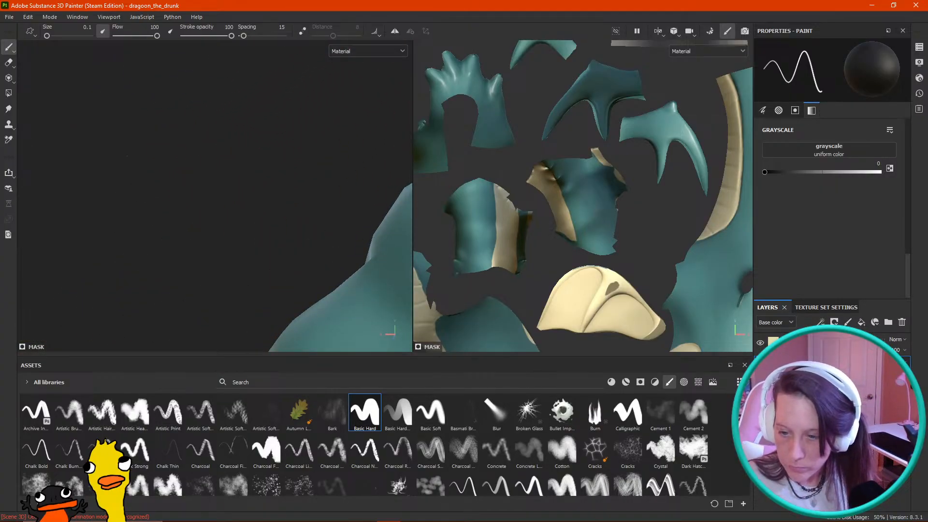
alt+drag(372, 161, 202, 186)
alt+drag(135, 96, 413, 191)
scroll(564, 218, down, 3)
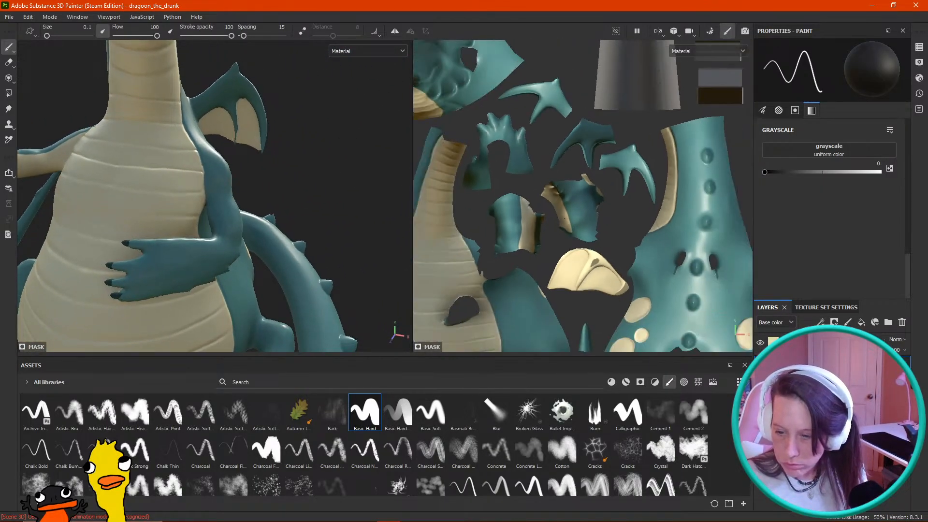
scroll(564, 219, down, 2)
alt+drag(279, 184, 11, 94)
alt+right_drag(116, 170, 215, 283)
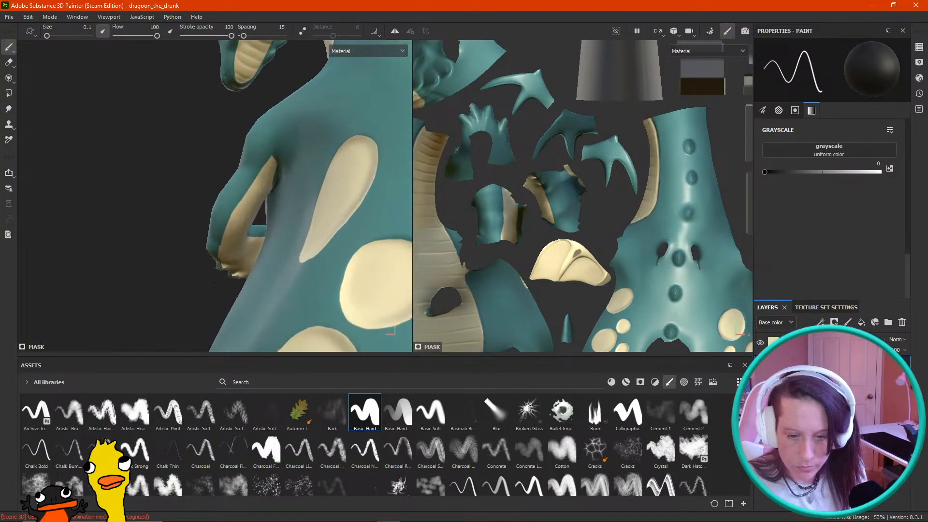
ctrl+right_drag(274, 167, 285, 167)
drag(272, 155, 242, 187)
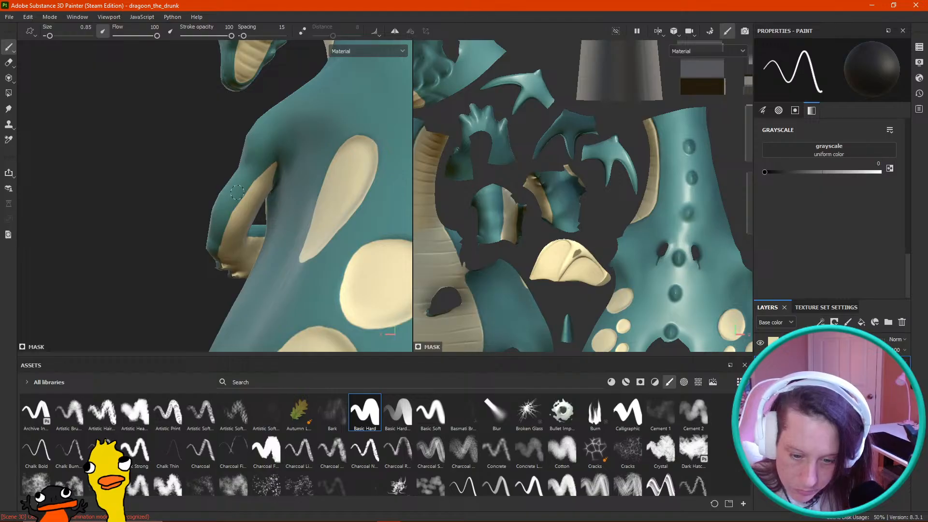
Step: Set the brush grayscale to 1 and paint the dark edge beside the cream strip on the arm's UV island
drag(806, 172, 880, 173)
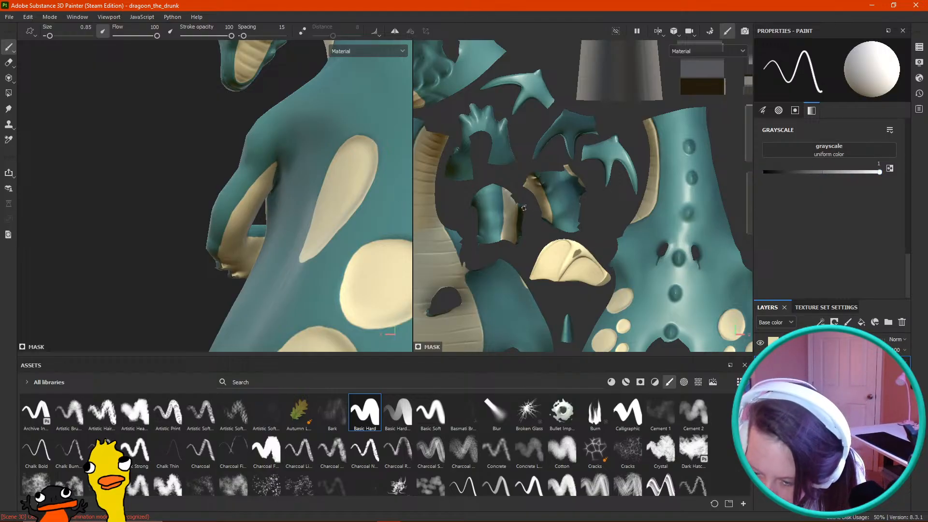
mouse_move(522, 205)
mouse_down()
mouse_move(510, 213)
mouse_move(517, 242)
mouse_up()
key(ctrl+z)
mouse_move(219, 253)
alt+mouse_down()
mouse_move(176, 277)
mouse_move(263, 275)
mouse_move(317, 196)
mouse_move(394, 194)
alt+mouse_up()
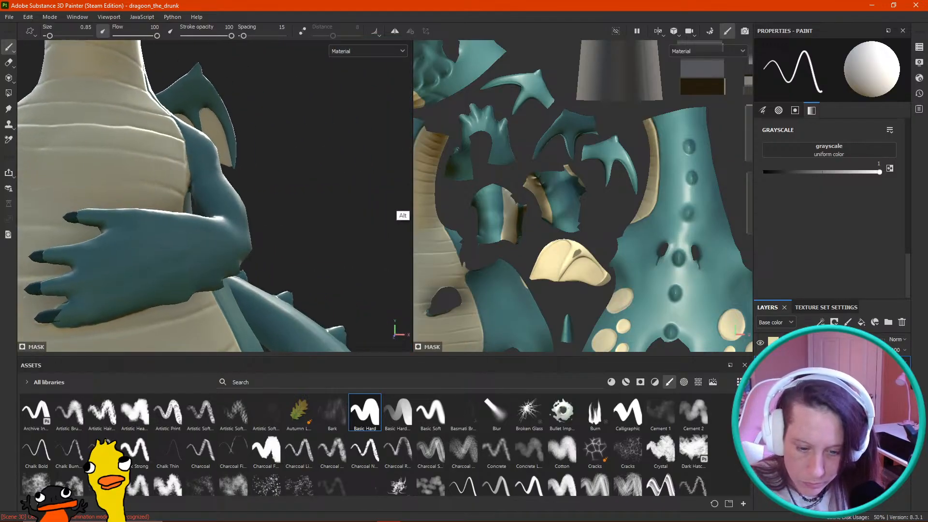
drag(522, 209, 516, 234)
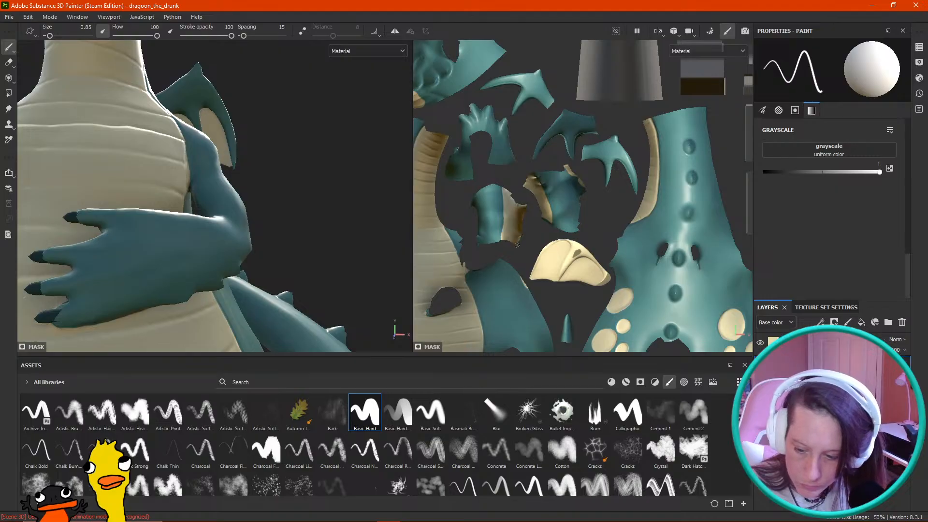
Step: Inspect the arm's underside, the hand and the belly from several angles for areas lacking cream
alt+drag(302, 197, 40, 218)
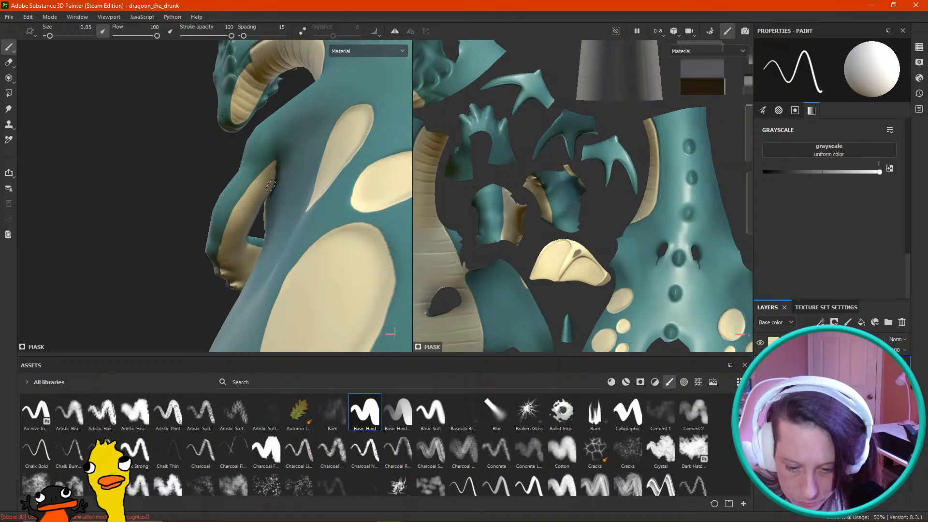
mouse_move(257, 203)
alt+mouse_down()
mouse_move(162, 266)
mouse_move(336, 269)
mouse_move(387, 291)
mouse_move(326, 265)
mouse_move(304, 276)
mouse_move(134, 264)
alt+mouse_up()
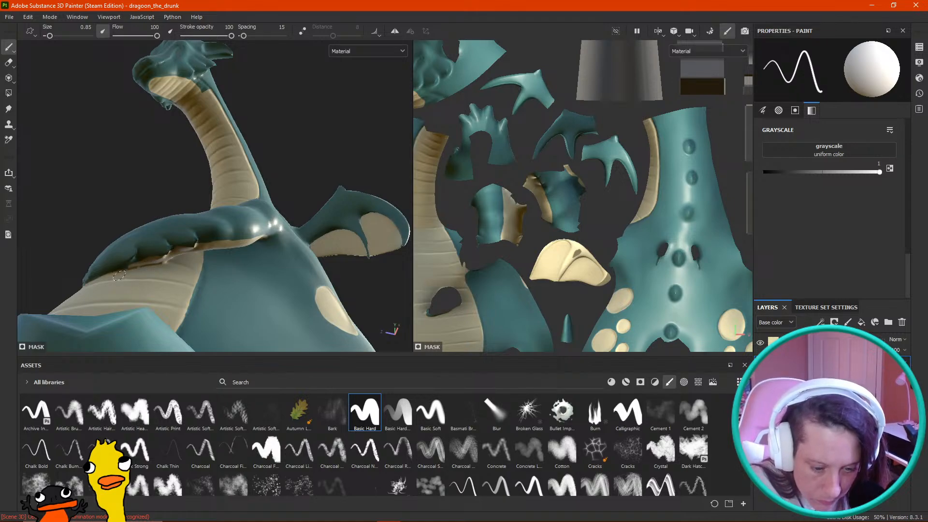
alt+drag(132, 279, 230, 186)
alt+drag(87, 289, 216, 203)
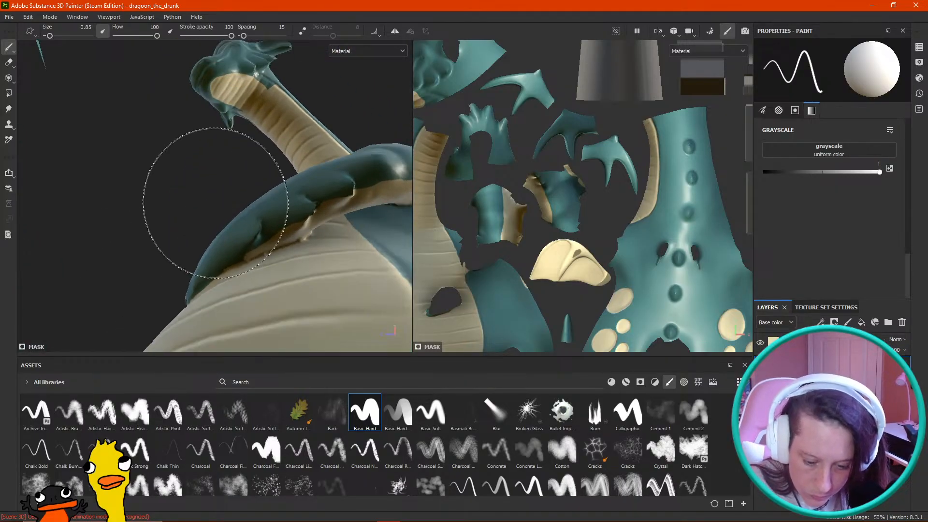
alt+drag(116, 154, 106, 143)
scroll(571, 237, down, 1)
scroll(571, 237, down, 4)
alt+middle_drag(571, 237, 592, 197)
scroll(555, 208, up, 2)
scroll(555, 208, up, 3)
alt+drag(180, 169, 352, 344)
alt+middle_drag(116, 92, 197, 173)
alt+right_drag(197, 173, 155, 175)
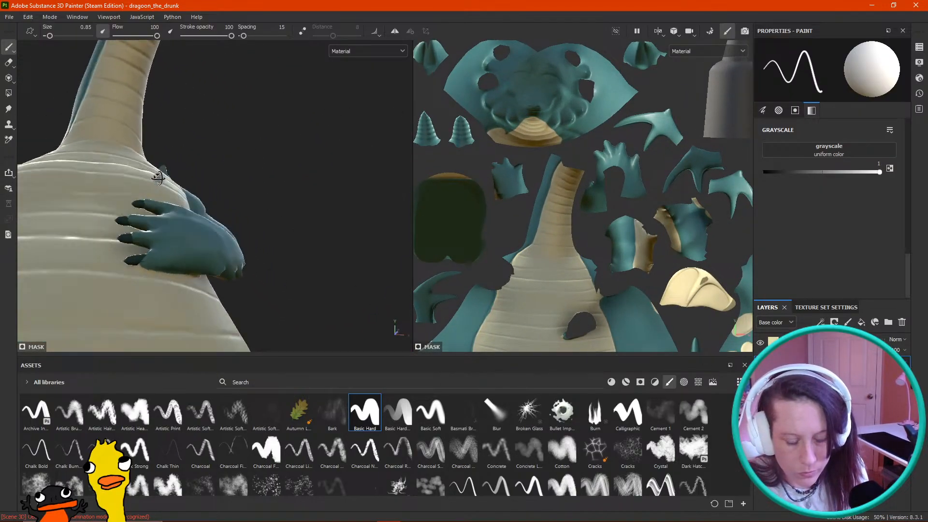
alt+drag(155, 175, 255, 206)
alt+middle_drag(254, 206, 201, 143)
alt+drag(201, 143, 228, 152)
alt+middle_drag(228, 152, 248, 184)
alt+right_drag(247, 184, 232, 193)
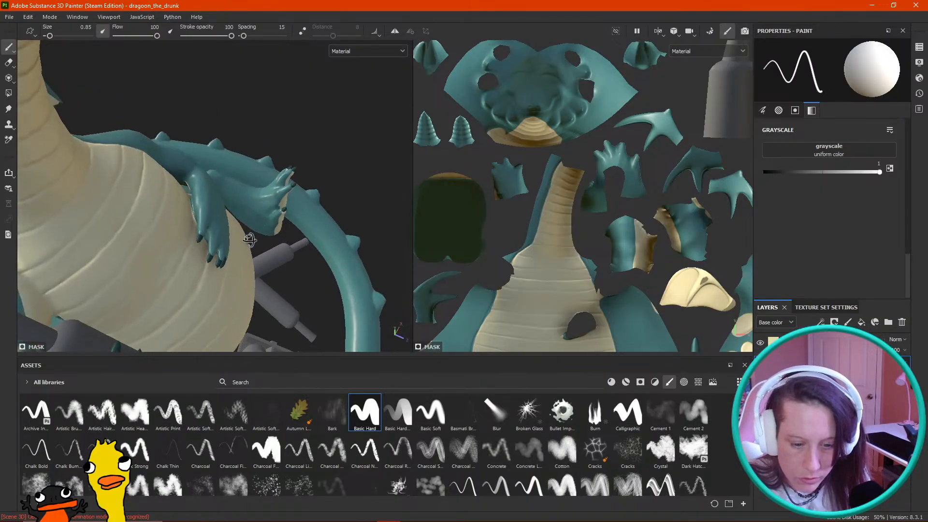
alt+drag(232, 194, 212, 164)
alt+right_drag(213, 164, 182, 174)
alt+drag(182, 174, 210, 182)
alt+right_drag(210, 183, 282, 299)
alt+middle_drag(281, 299, 290, 178)
alt+right_drag(290, 179, 311, 269)
alt+middle_drag(311, 269, 318, 201)
alt+drag(286, 186, 232, 164)
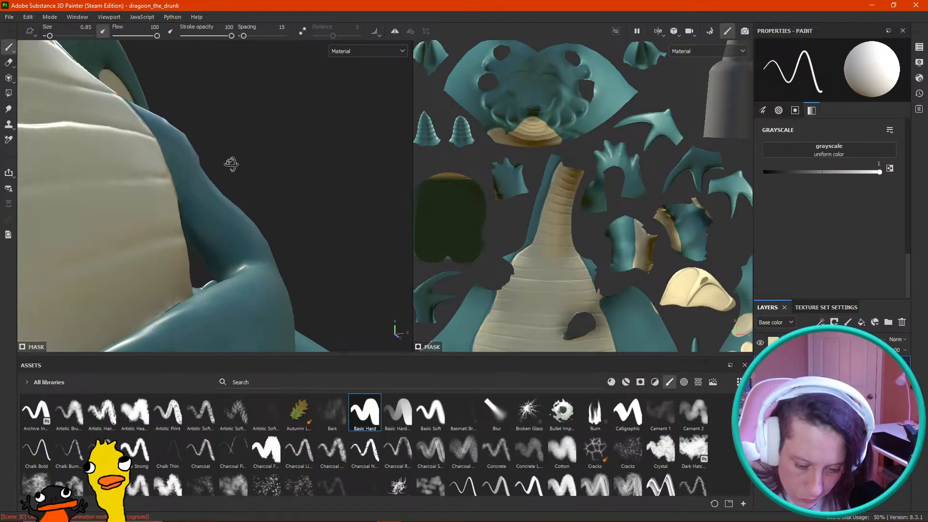
Step: Paint the inner elbow cream on the model and along the outer edge of the matching arm island in the UV layout
alt+drag(295, 242, 315, 207)
drag(208, 267, 211, 270)
alt+middle_drag(581, 274, 518, 218)
alt+right_drag(629, 271, 680, 332)
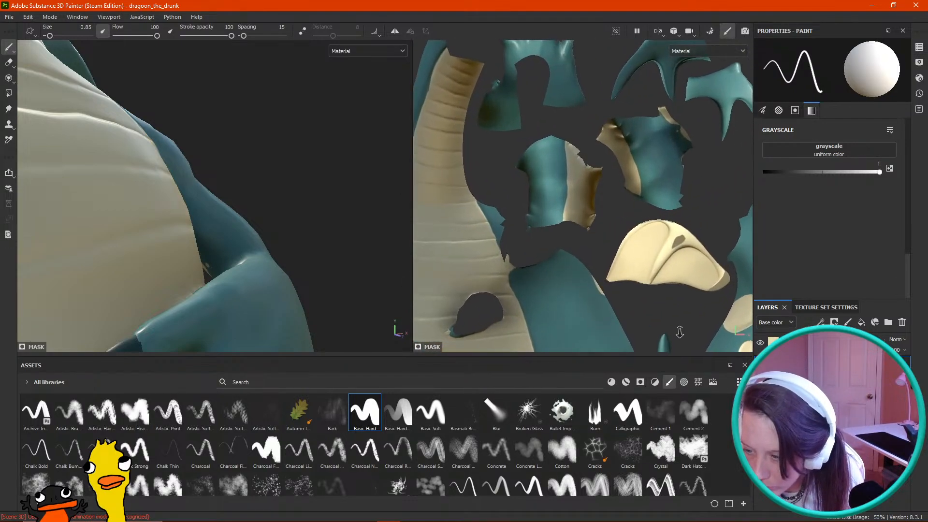
alt+middle_drag(715, 170, 535, 251)
alt+right_drag(534, 251, 570, 313)
mouse_move(470, 218)
mouse_down()
mouse_move(500, 250)
mouse_move(496, 265)
mouse_up()
mouse_move(479, 227)
mouse_down()
mouse_move(457, 187)
mouse_move(485, 262)
mouse_up()
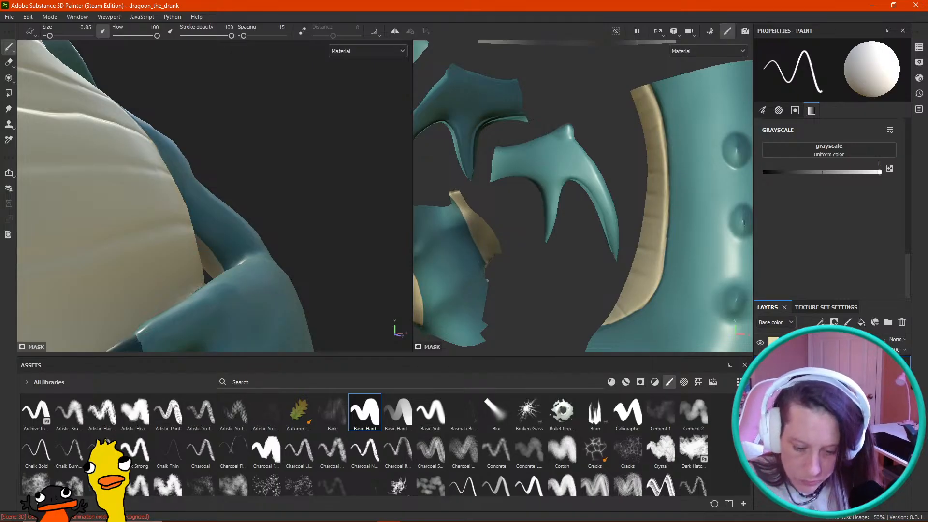
Step: Undo the latest strokes on the arm's UV island and repaint the lower end of its cream strip
alt+drag(173, 224, 237, 217)
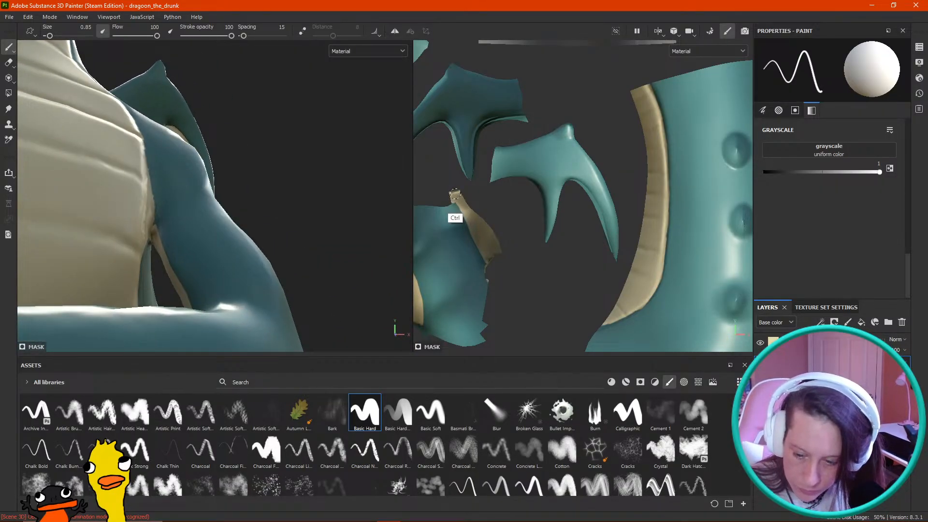
mouse_move(485, 246)
mouse_down()
mouse_move(493, 277)
mouse_move(484, 258)
mouse_up()
key(ctrl+z)
key(ctrl+z)
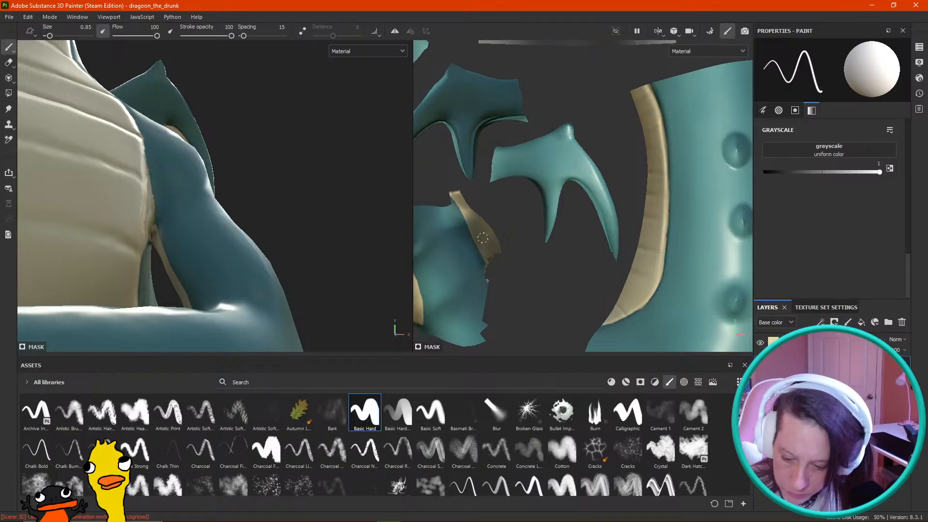
drag(482, 244, 494, 275)
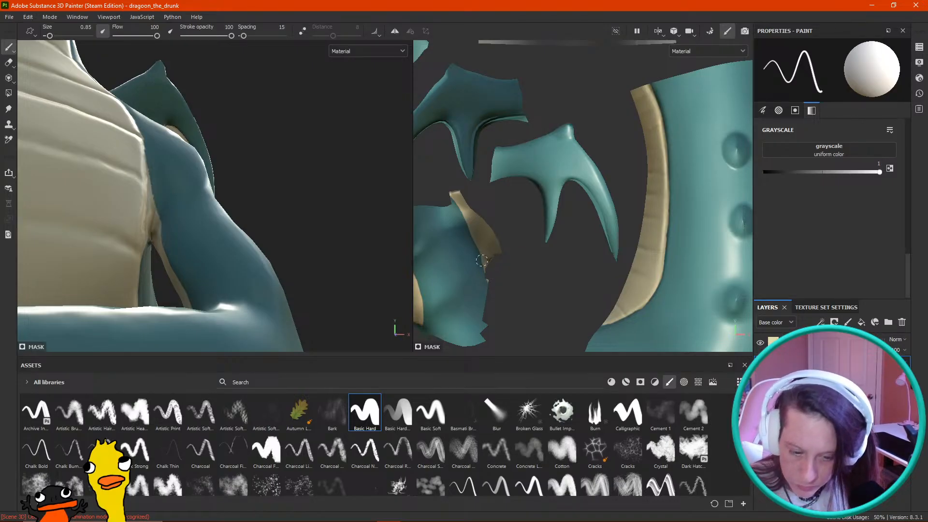
Step: Examine the UV islands and the hand resting on the belly to find where the underside of the hand is laid out
alt+drag(154, 246, 369, 176)
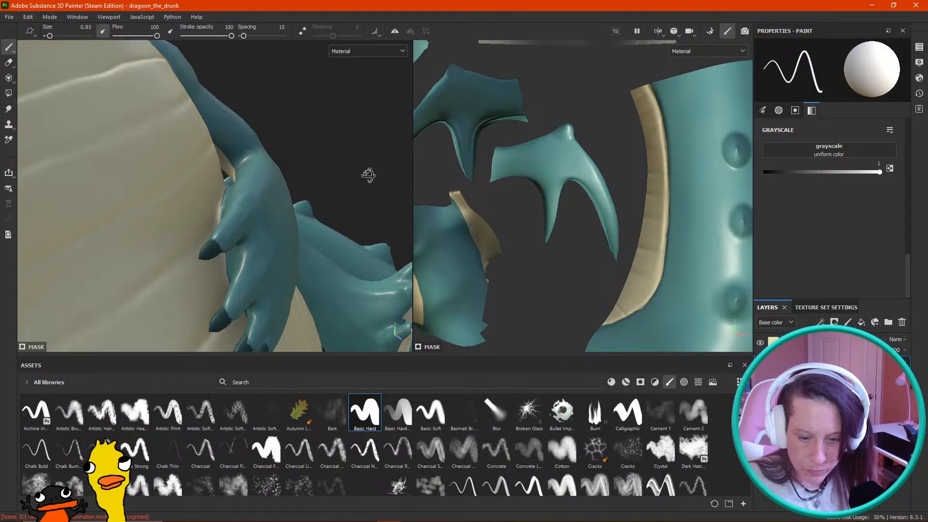
scroll(488, 234, down, 2)
alt+right_drag(487, 234, 489, 253)
alt+middle_drag(488, 253, 533, 212)
alt+right_drag(533, 212, 504, 204)
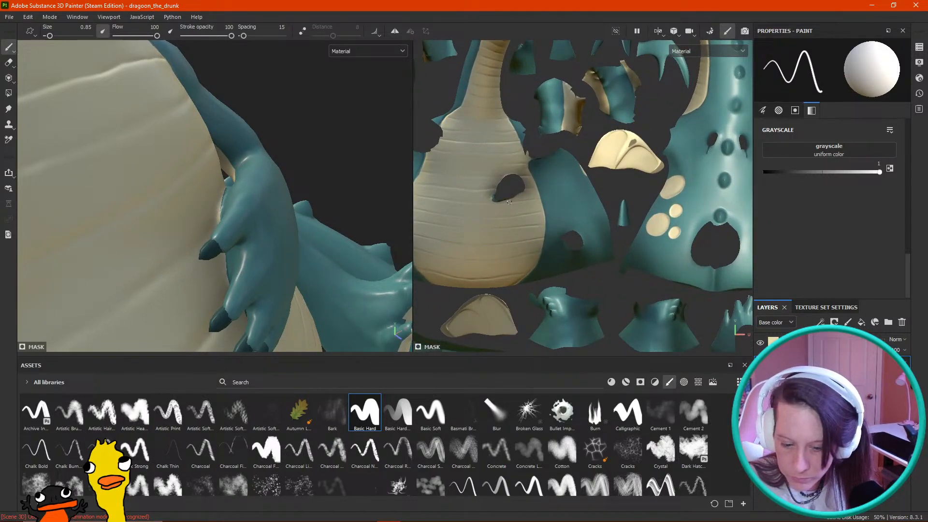
alt+middle_drag(510, 202, 585, 265)
mouse_move(248, 210)
alt+mouse_down()
mouse_move(283, 204)
mouse_move(350, 216)
mouse_move(321, 220)
alt+mouse_up()
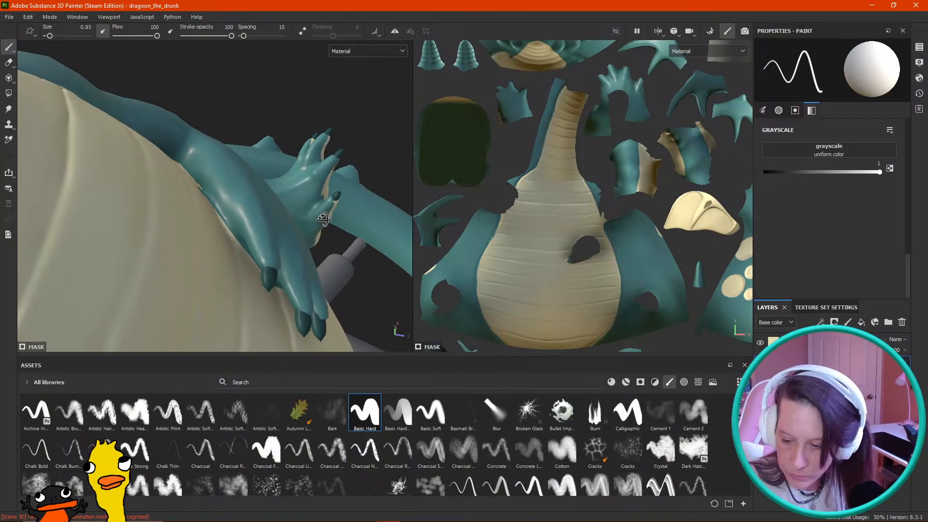
mouse_move(474, 169)
alt+middle_down()
mouse_move(485, 220)
mouse_move(458, 203)
alt+middle_up()
mouse_move(459, 203)
alt+right_down()
mouse_move(492, 172)
mouse_move(512, 217)
alt+right_up()
mouse_move(514, 231)
alt+middle_down()
mouse_move(505, 148)
mouse_move(450, 128)
mouse_move(509, 190)
mouse_move(651, 256)
alt+middle_up()
alt+right_drag(651, 255, 540, 209)
alt+middle_drag(541, 208, 592, 265)
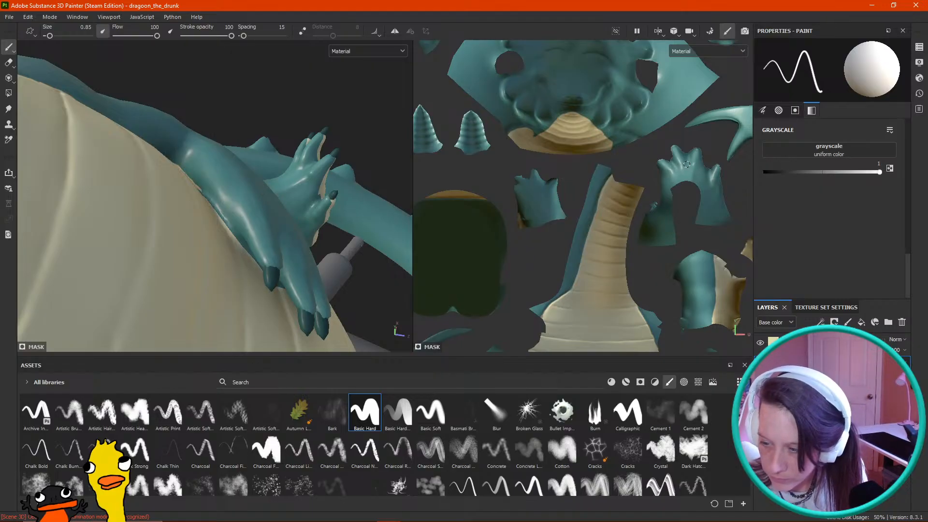
scroll(674, 208, down, 2)
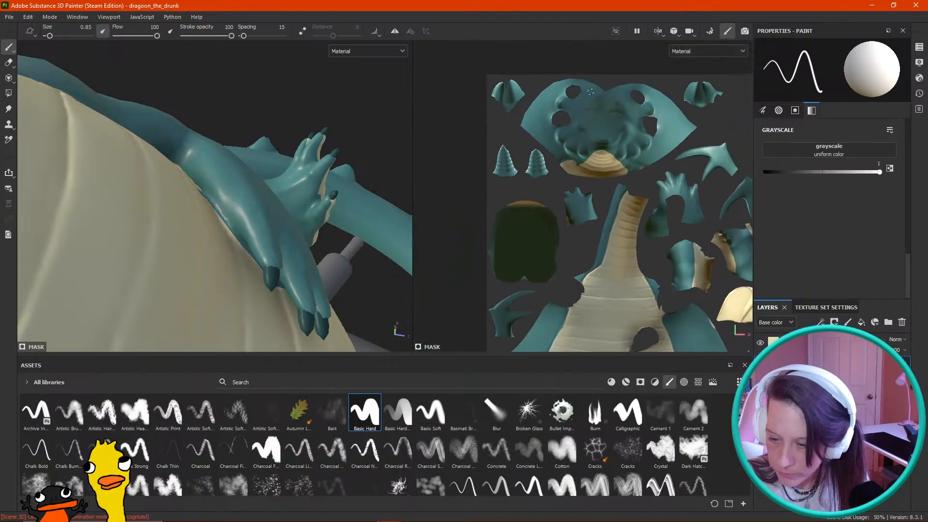
scroll(590, 194, down, 1)
alt+middle_drag(560, 230, 521, 150)
mouse_move(606, 209)
alt+middle_down()
mouse_move(564, 167)
mouse_move(498, 129)
alt+middle_up()
alt+middle_drag(541, 202, 556, 247)
scroll(559, 290, up, 3)
alt+middle_drag(560, 300, 623, 338)
scroll(581, 242, up, 1)
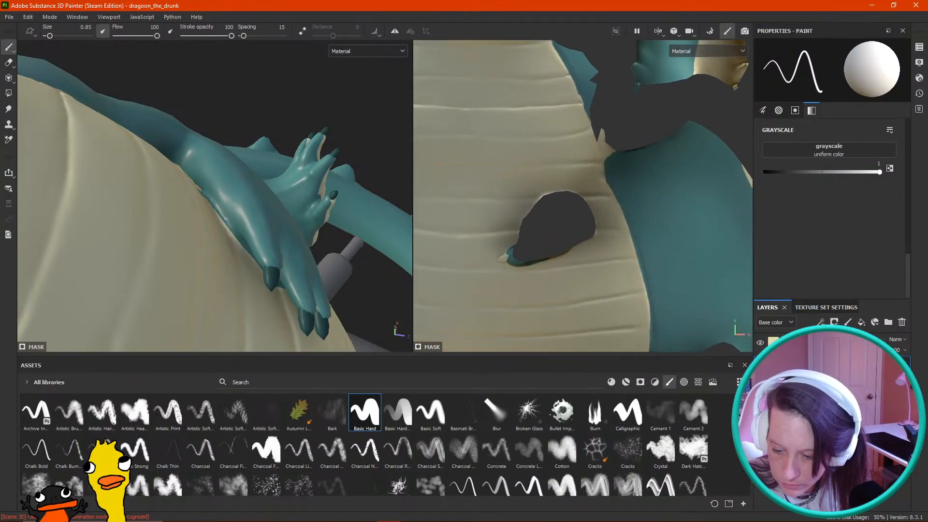
Step: Paint the undersides of the fingers resting against the belly cream with the 0.85 brush
alt+drag(301, 284, 193, 208)
alt+middle_drag(270, 290, 247, 155)
scroll(261, 159, up, 1)
alt+drag(310, 167, 225, 174)
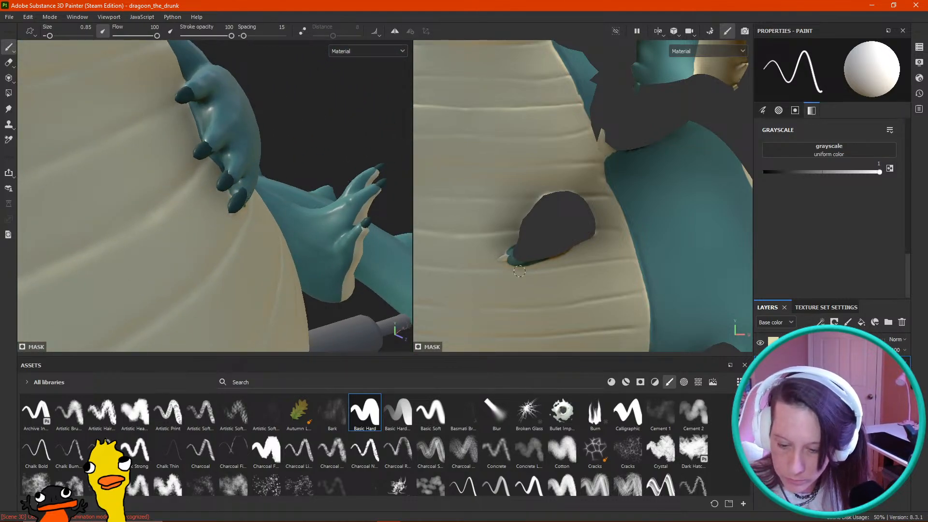
alt+drag(240, 155, 253, 127)
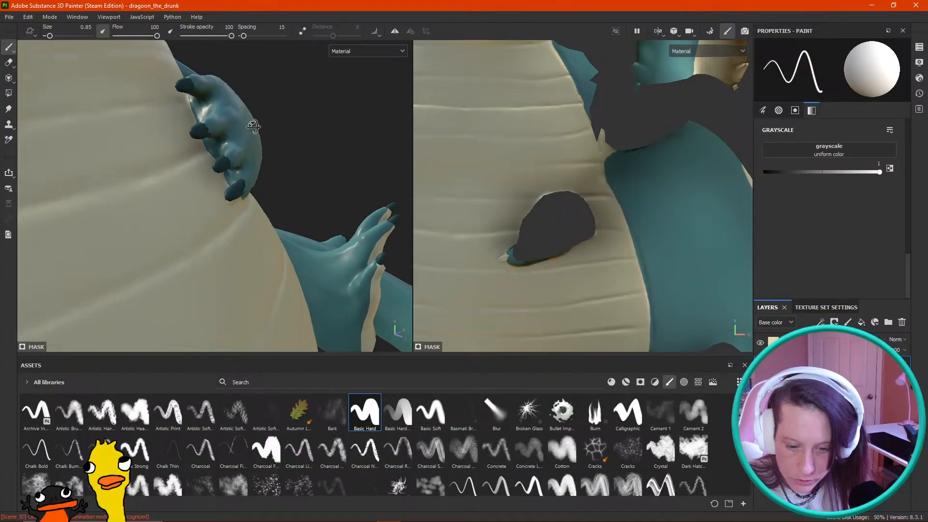
alt+right_drag(382, 244, 342, 217)
alt+drag(341, 217, 374, 218)
mouse_move(201, 163)
mouse_down()
mouse_move(215, 166)
mouse_move(180, 143)
mouse_move(176, 118)
mouse_move(151, 94)
mouse_up()
mouse_move(213, 201)
mouse_down()
mouse_move(222, 170)
mouse_move(292, 147)
mouse_move(203, 112)
mouse_move(229, 104)
mouse_up()
Step: Paint the whole branching finger-underside island in the UV layout cream, enlarging the brush to 1.75
scroll(539, 211, down, 7)
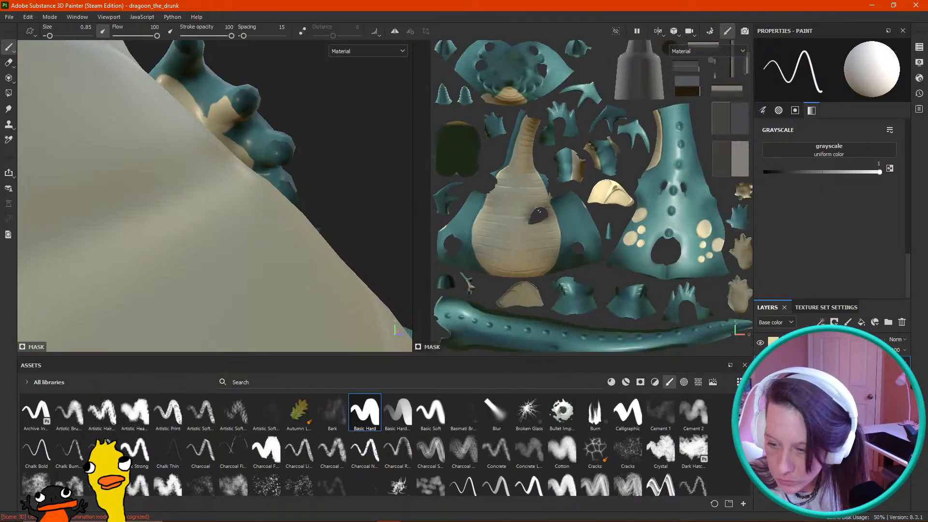
scroll(539, 211, up, 8)
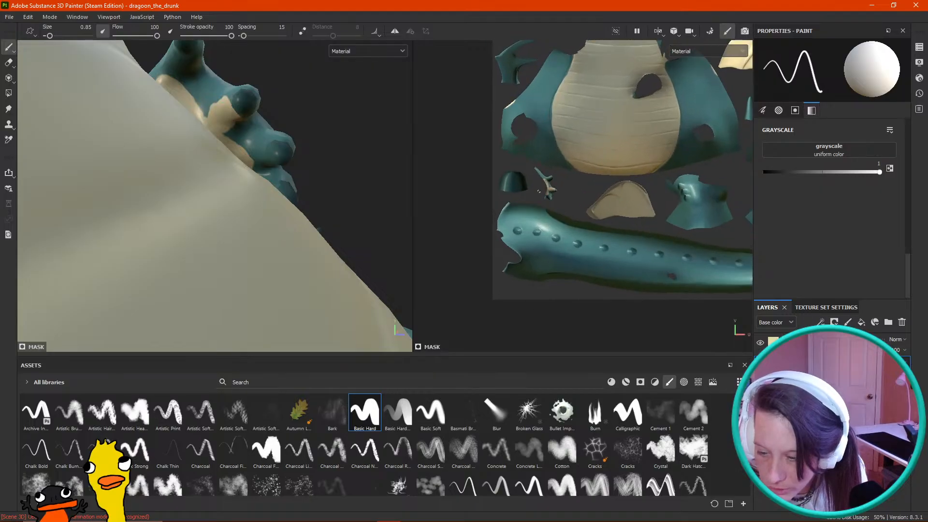
scroll(540, 215, up, 4)
mouse_move(542, 188)
mouse_down()
mouse_move(522, 157)
mouse_move(556, 214)
mouse_move(572, 217)
mouse_move(553, 181)
mouse_up()
key(bracketright)
key(bracketright)
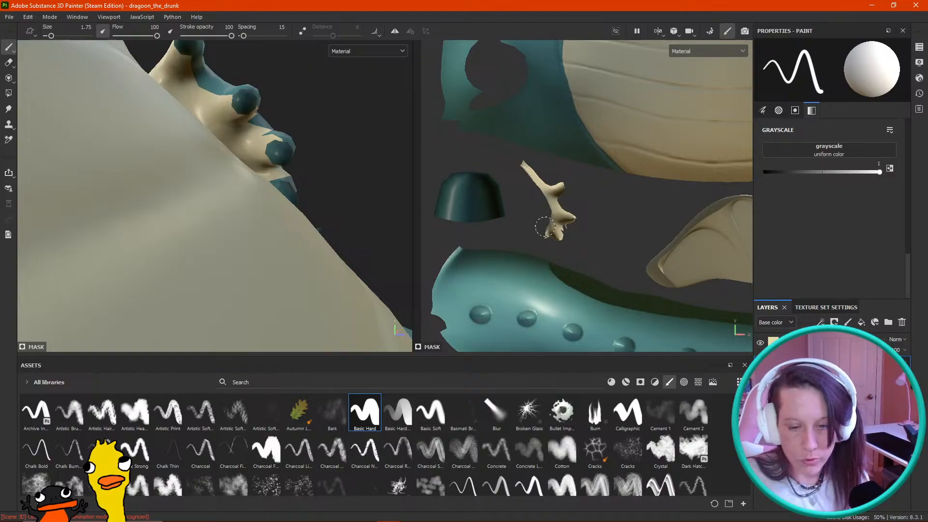
Step: Remove the excess cream from the sides of the two lowest fingers using grayscale 0 and a brush reduced to 0.27
alt+drag(194, 111, 227, 114)
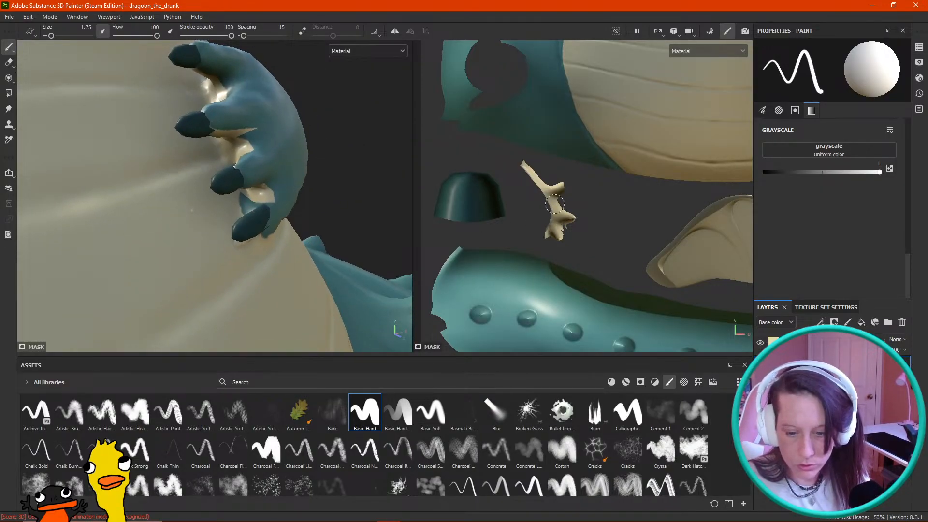
alt+drag(211, 203, 243, 200)
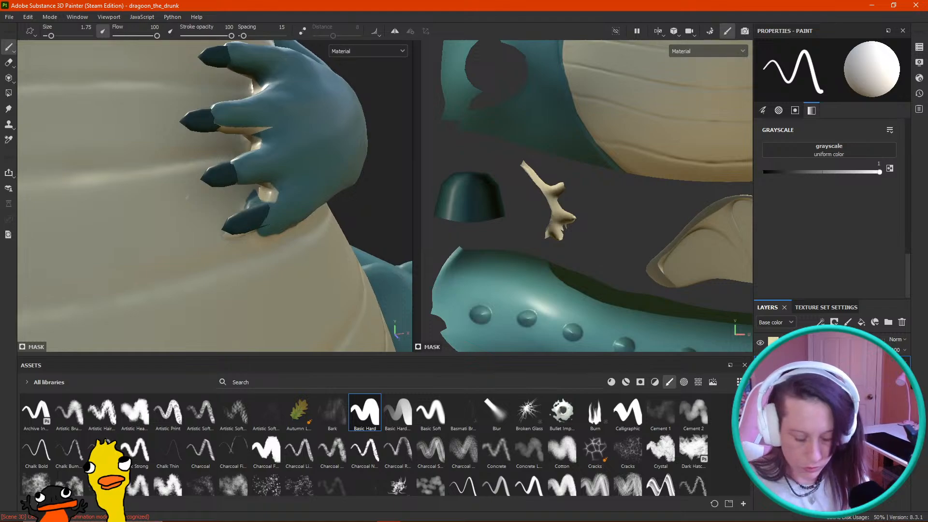
ctrl+right_drag(246, 201, 225, 201)
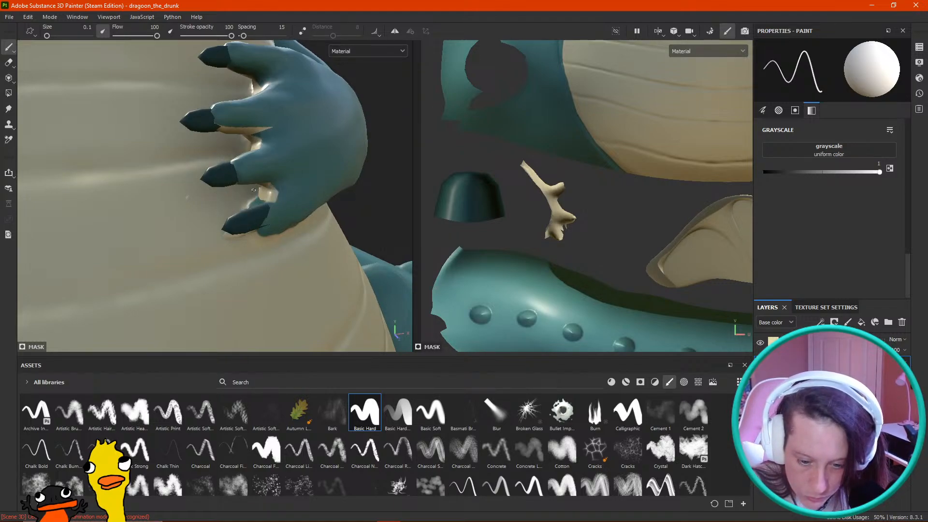
mouse_move(376, 158)
alt+mouse_down()
mouse_move(390, 184)
mouse_move(356, 148)
mouse_move(344, 179)
alt+mouse_up()
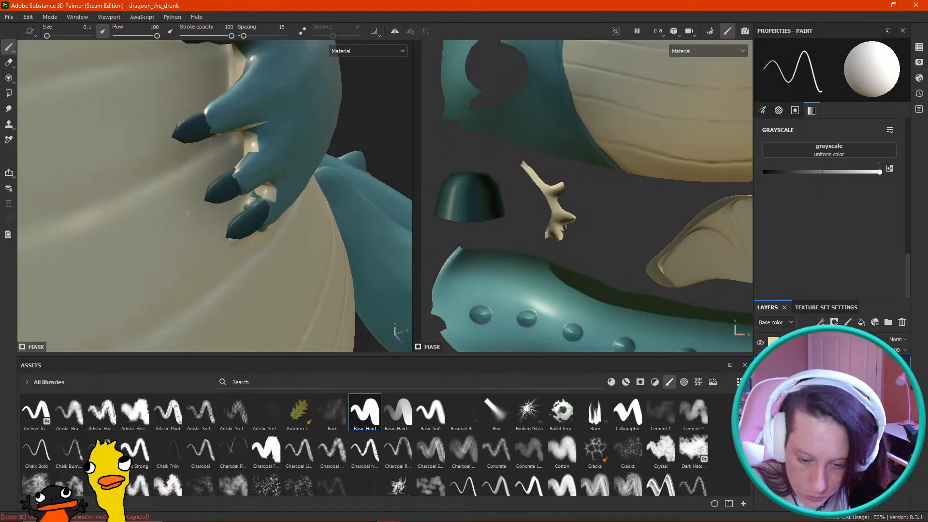
alt+drag(267, 193, 365, 120)
drag(880, 172, 742, 172)
alt+drag(321, 159, 295, 167)
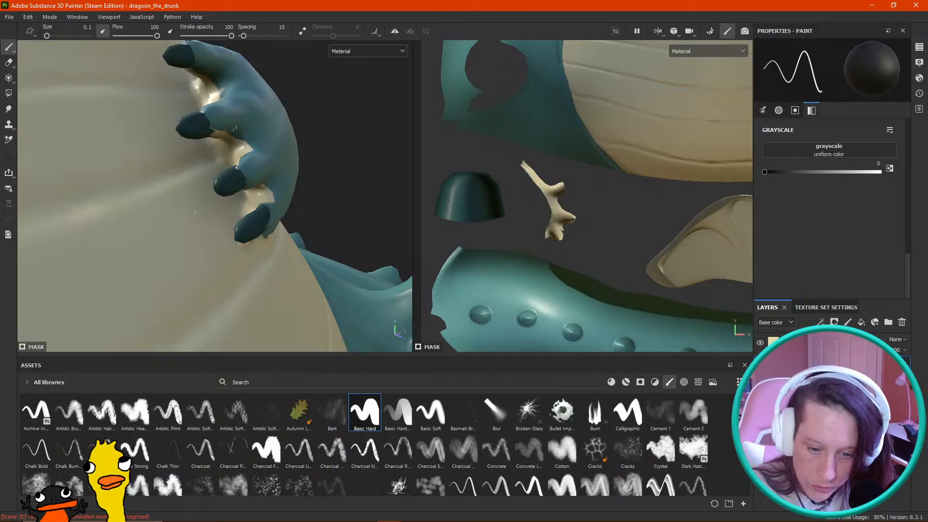
alt+drag(332, 145, 343, 157)
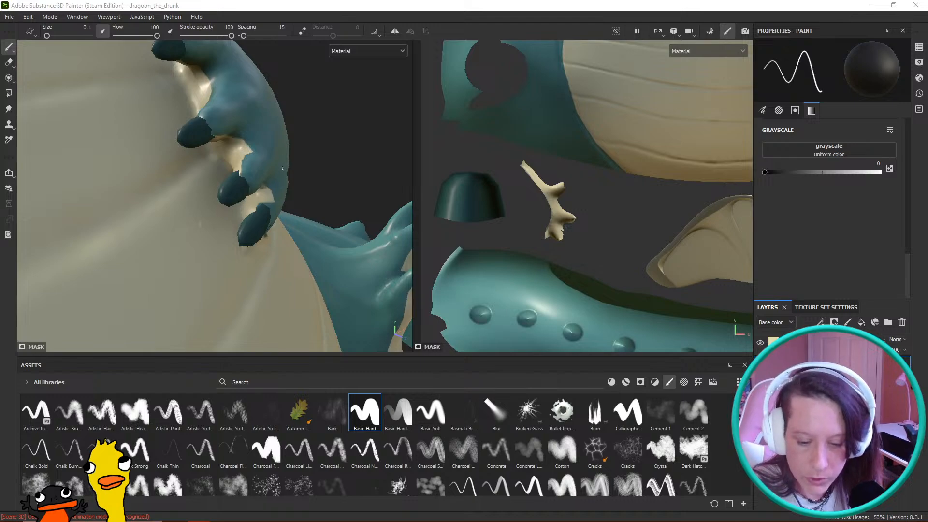
drag(270, 201, 267, 185)
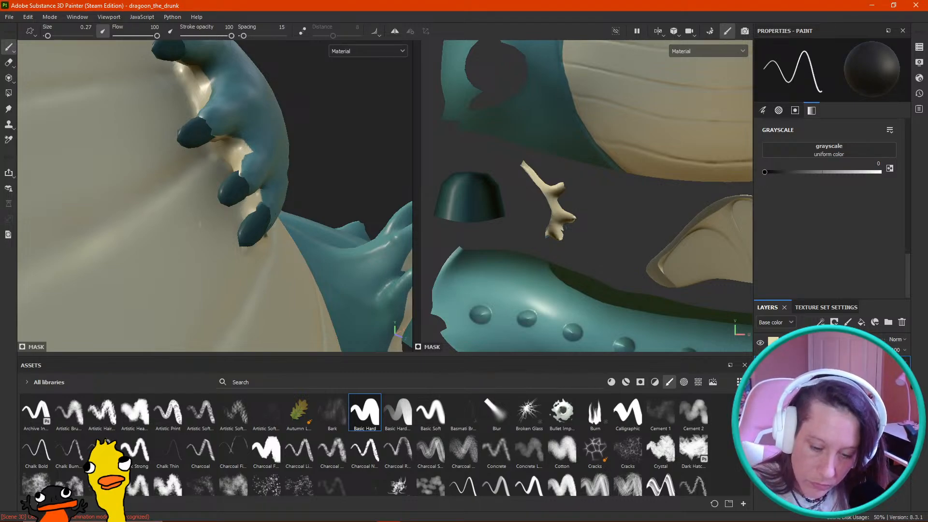
drag(244, 143, 248, 152)
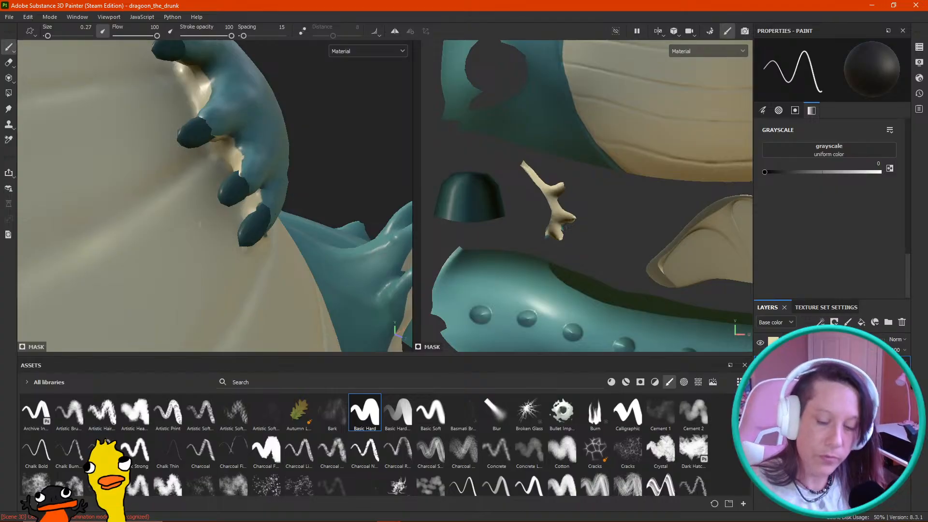
Step: Trim the remaining cream between the fingers resting on the belly with the 0.27 brush at grayscale 0
alt+drag(341, 149, 290, 171)
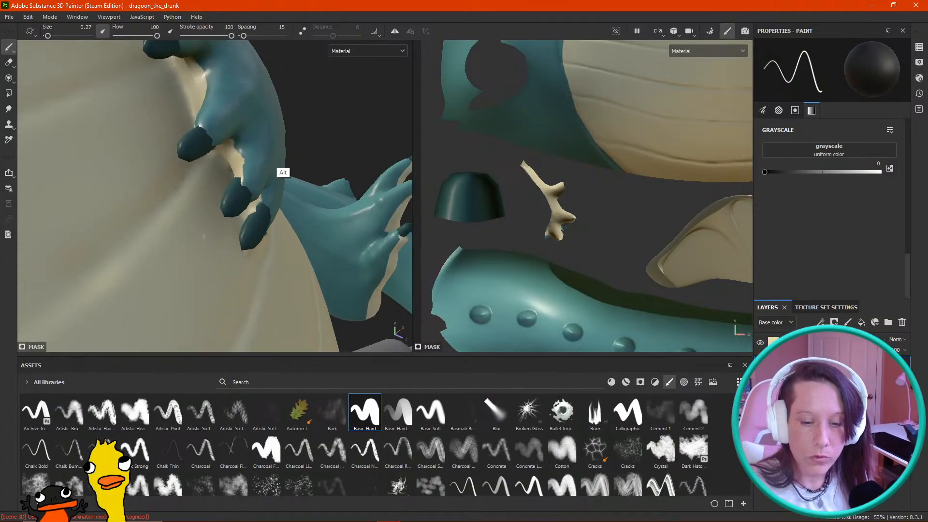
mouse_move(243, 149)
mouse_down()
mouse_move(243, 174)
mouse_move(321, 140)
mouse_move(305, 87)
mouse_up()
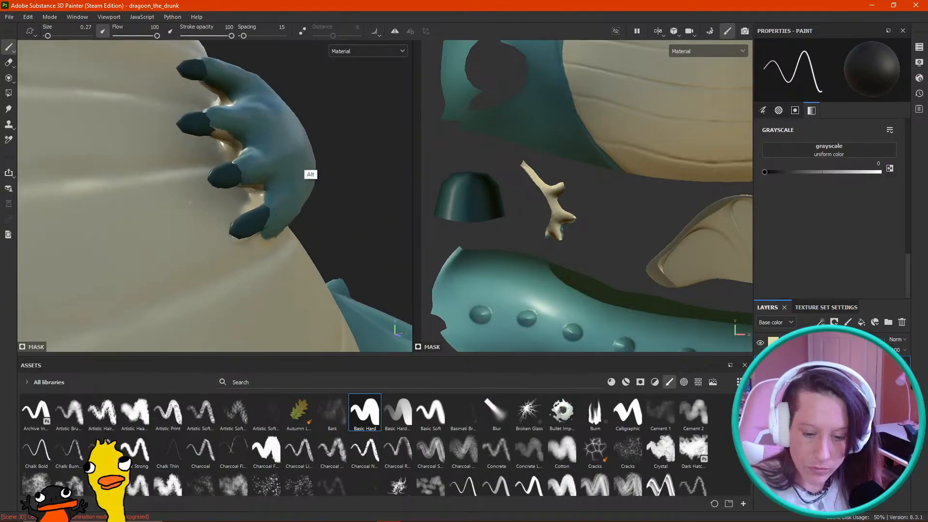
alt+drag(265, 182, 339, 127)
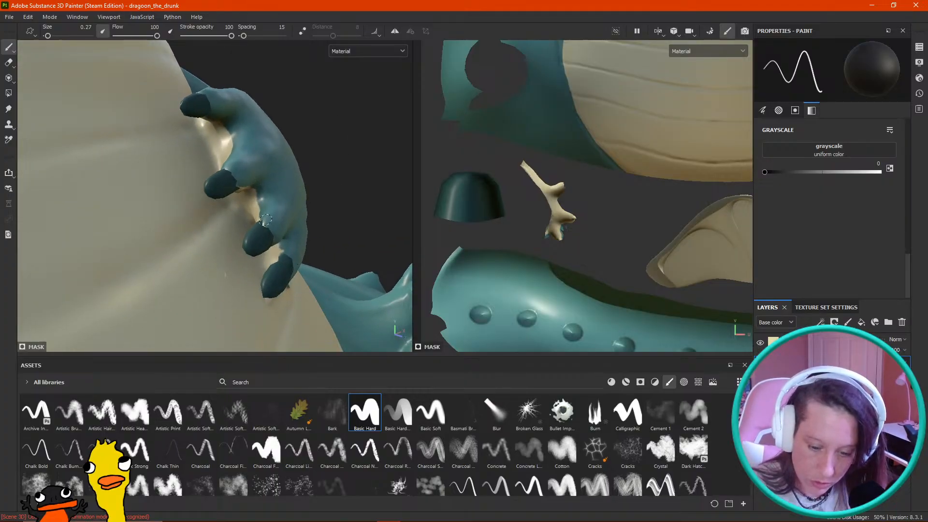
mouse_move(261, 208)
mouse_down()
mouse_move(326, 118)
mouse_move(247, 190)
mouse_up()
mouse_move(339, 176)
alt+mouse_down()
mouse_move(353, 164)
mouse_move(350, 187)
alt+mouse_up()
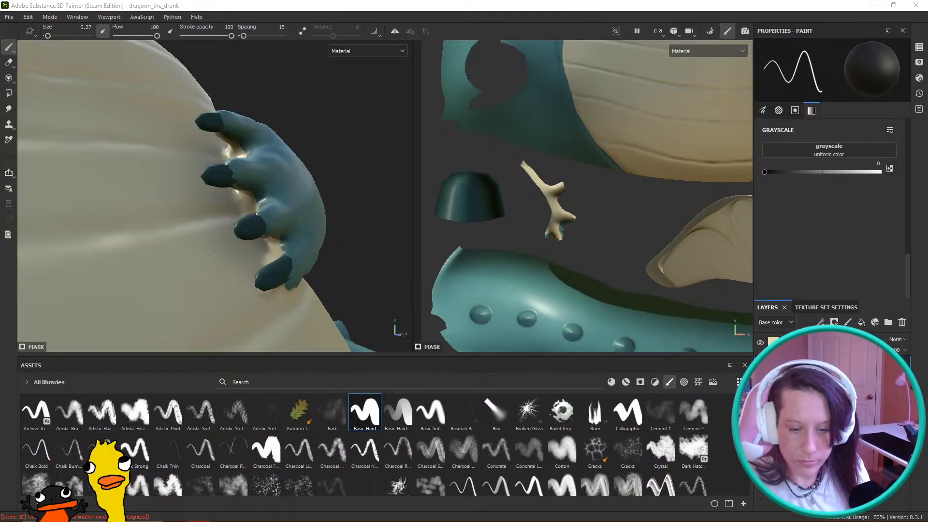
alt+drag(344, 162, 348, 167)
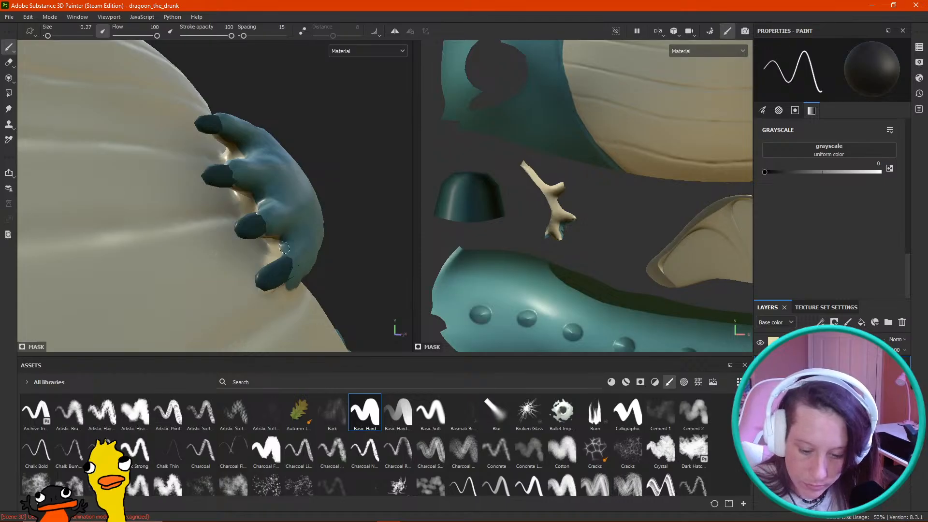
alt+drag(352, 214, 349, 180)
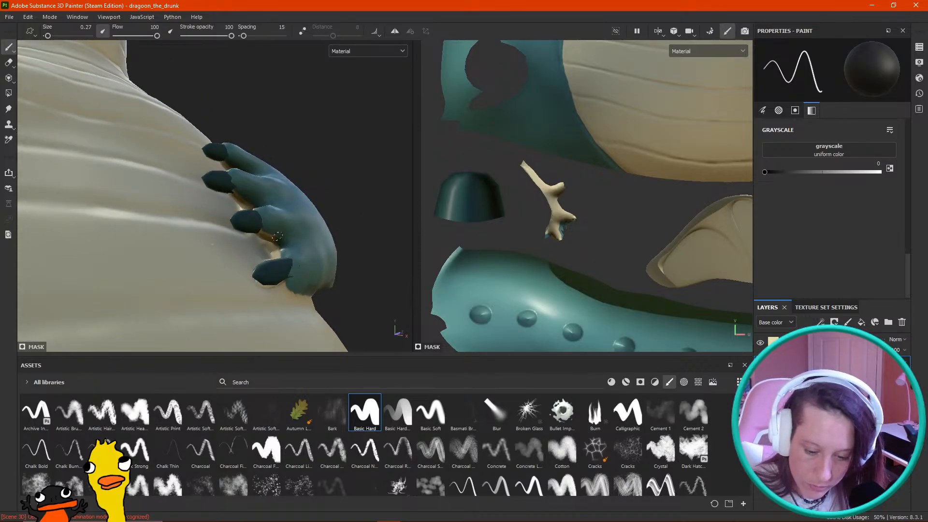
alt+drag(293, 200, 241, 187)
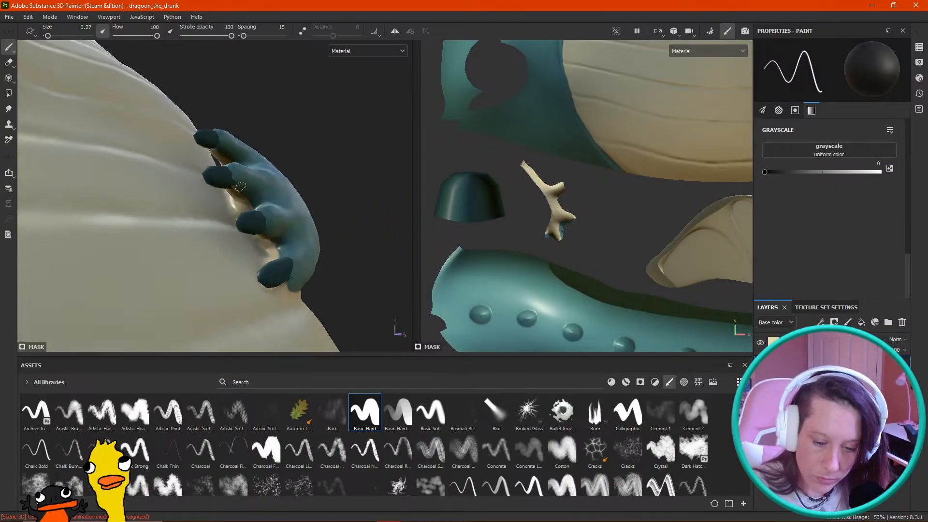
Step: Clean up the cream edge along the top finger and the side of the hand with grayscale 0
alt+drag(323, 145, 382, 198)
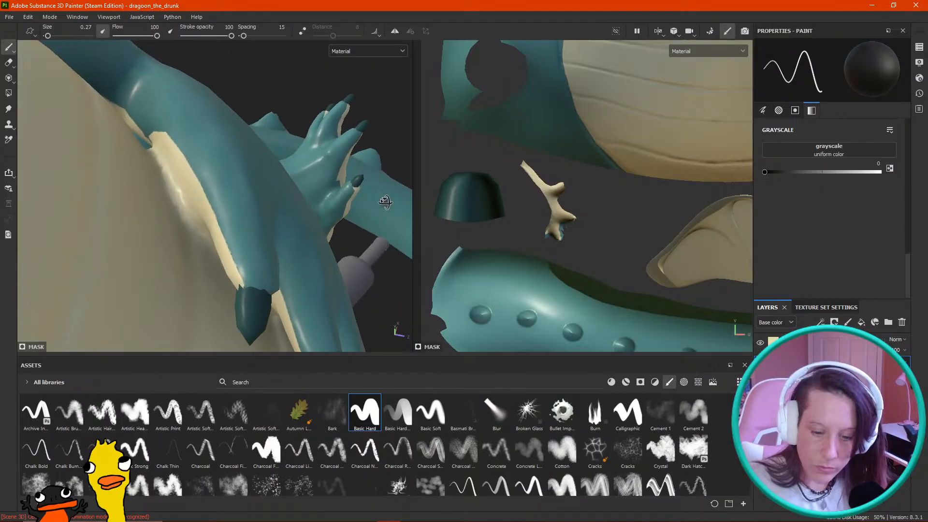
drag(236, 264, 231, 251)
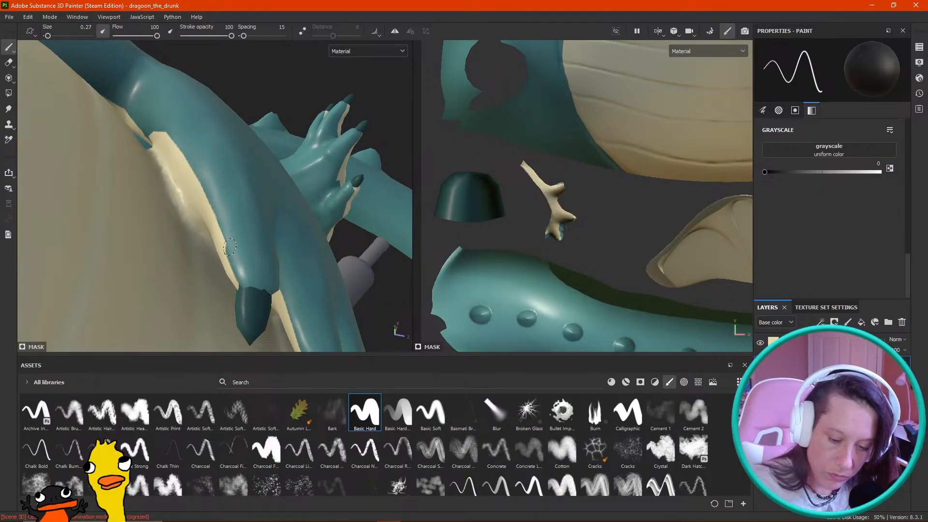
alt+drag(251, 80, 282, 95)
drag(130, 136, 232, 215)
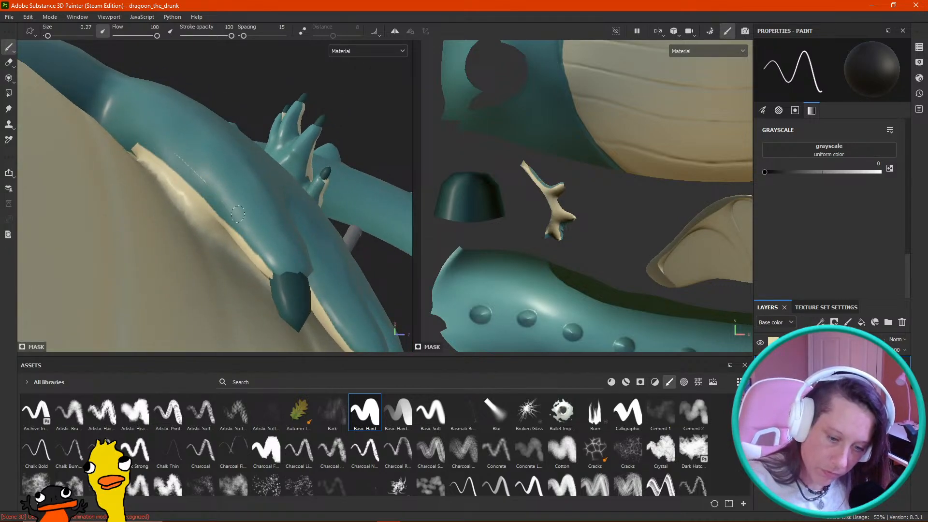
mouse_move(248, 103)
alt+mouse_down()
mouse_move(265, 137)
mouse_move(271, 124)
mouse_move(235, 89)
alt+mouse_up()
alt+drag(386, 145, 297, 149)
mouse_move(271, 238)
mouse_down()
mouse_move(300, 237)
mouse_move(251, 253)
mouse_up()
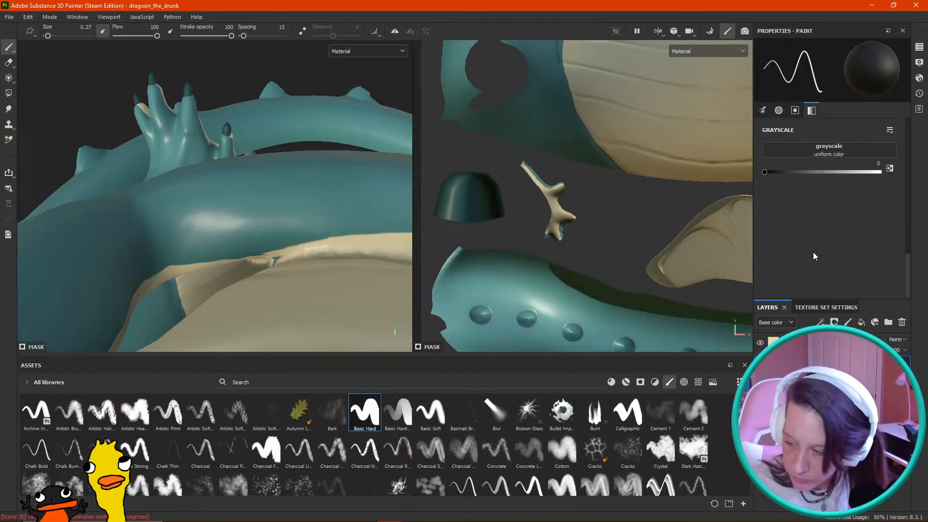
Step: Undo the last stroke at the wrist and repaint the cream along its underside seam with grayscale 1
alt+drag(286, 79, 343, 81)
drag(308, 252, 316, 245)
key(ctrl+z)
drag(833, 171, 893, 156)
drag(314, 243, 311, 245)
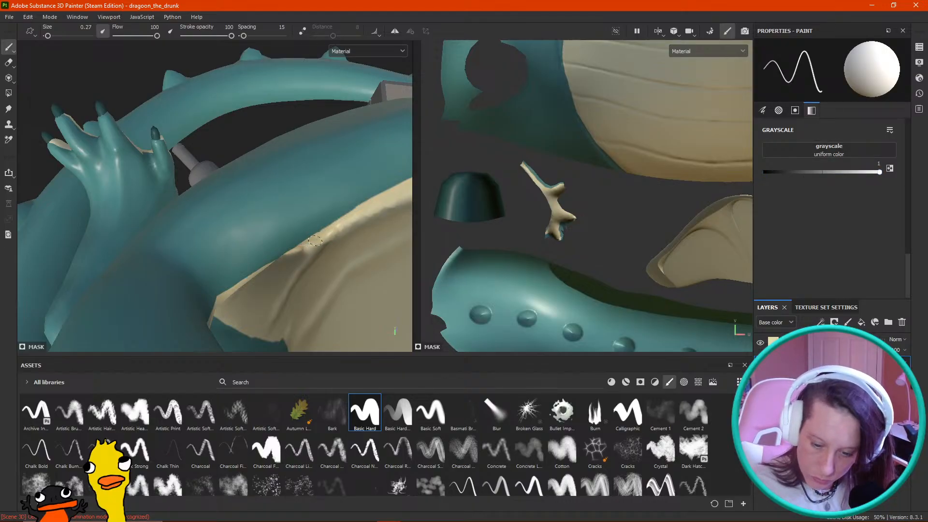
alt+drag(312, 206, 312, 148)
mouse_move(227, 91)
alt+mouse_down()
mouse_move(235, 79)
mouse_move(249, 95)
mouse_move(221, 91)
alt+mouse_up()
alt+drag(220, 151, 300, 198)
alt+middle_drag(300, 198, 316, 219)
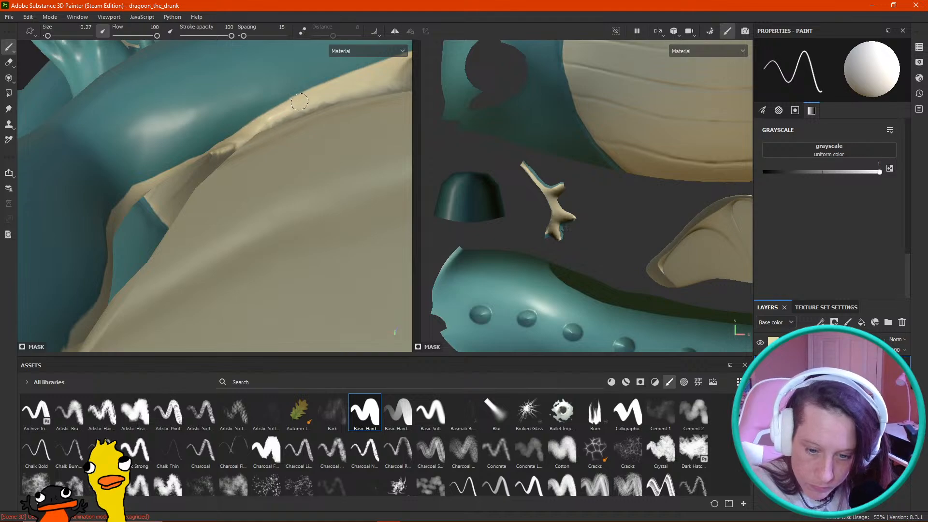
mouse_move(342, 80)
alt+mouse_down()
mouse_move(247, 118)
mouse_move(193, 103)
mouse_move(299, 99)
mouse_move(213, 192)
alt+mouse_up()
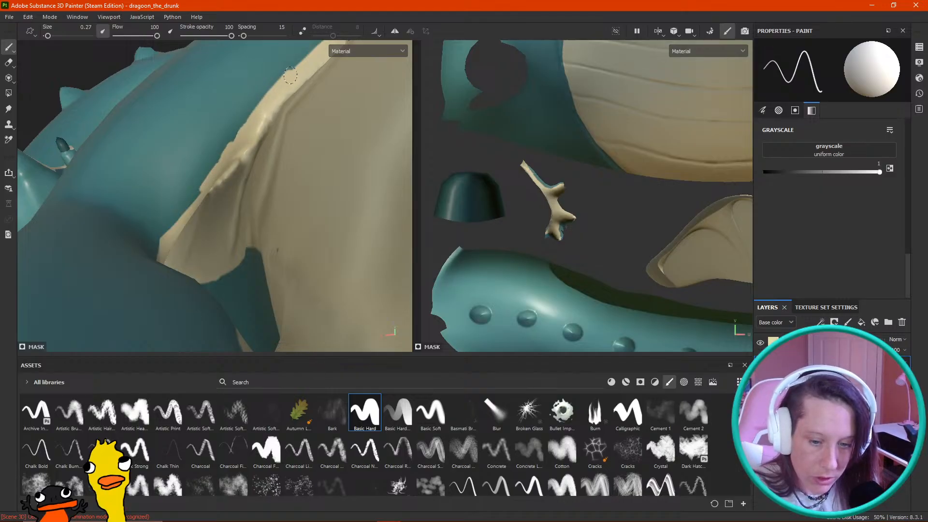
Step: Examine the cream edges on the forearm and the hand resting on the belly from several angles
mouse_move(220, 165)
alt+mouse_down()
mouse_move(218, 140)
mouse_move(317, 150)
mouse_move(392, 129)
mouse_move(201, 128)
mouse_move(193, 151)
alt+mouse_up()
alt+drag(254, 102, 377, 213)
alt+middle_drag(377, 212, 333, 199)
mouse_move(334, 199)
alt+right_down()
mouse_move(337, 348)
mouse_move(339, 318)
alt+right_up()
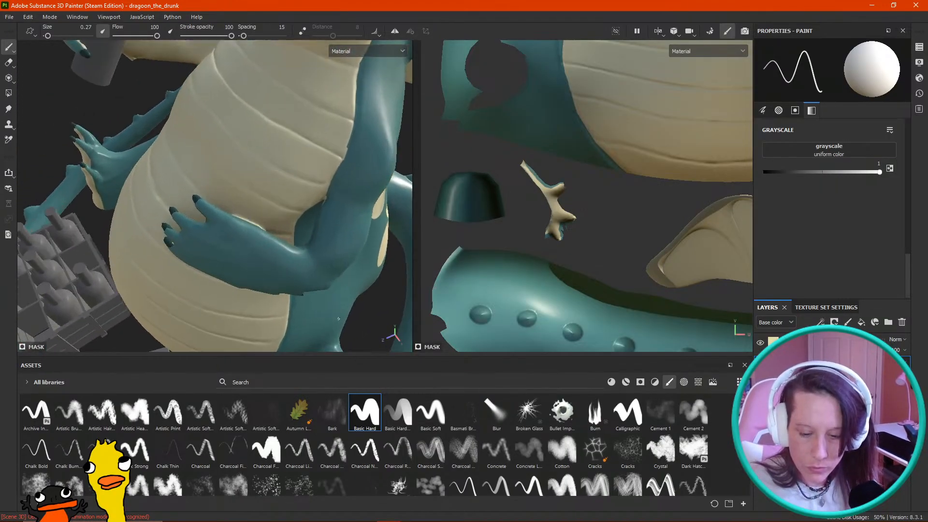
alt+drag(339, 319, 299, 213)
alt+right_drag(300, 212, 242, 232)
mouse_move(242, 233)
alt+mouse_down()
mouse_move(218, 247)
mouse_move(225, 240)
alt+mouse_up()
alt+right_drag(225, 239, 285, 222)
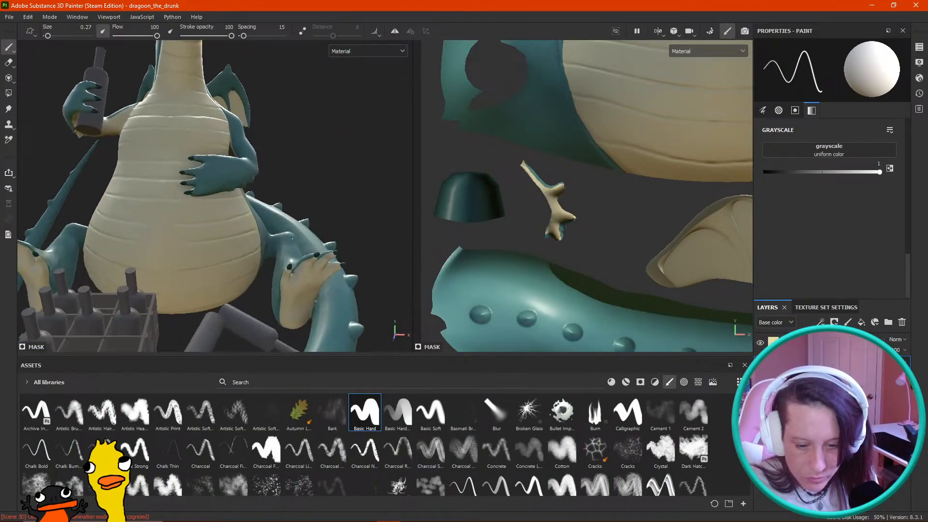
alt+drag(286, 222, 331, 211)
alt+right_drag(332, 211, 309, 233)
alt+drag(309, 233, 298, 207)
Step: Rotate the environment lighting and inspect the cream and teal areas across the whole dragon
shift+right_drag(302, 186, 358, 210)
alt+drag(339, 212, 282, 226)
alt+middle_drag(282, 226, 280, 172)
alt+middle_drag(357, 207, 369, 221)
alt+right_drag(369, 222, 341, 232)
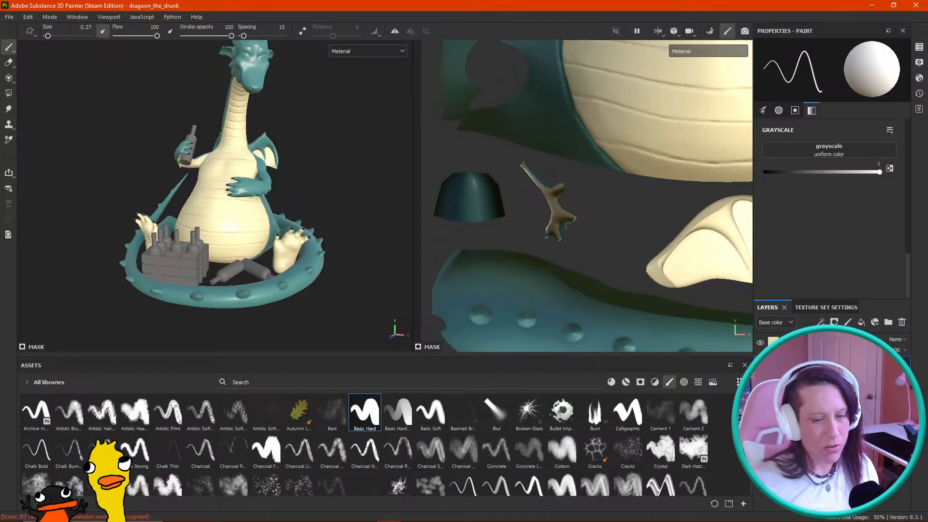
alt+drag(261, 213, 305, 281)
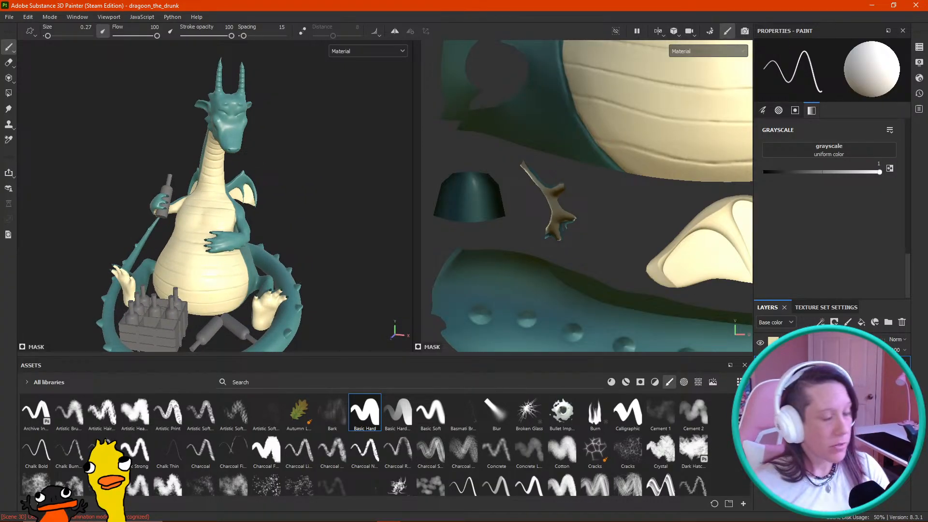
alt+drag(335, 295, 257, 234)
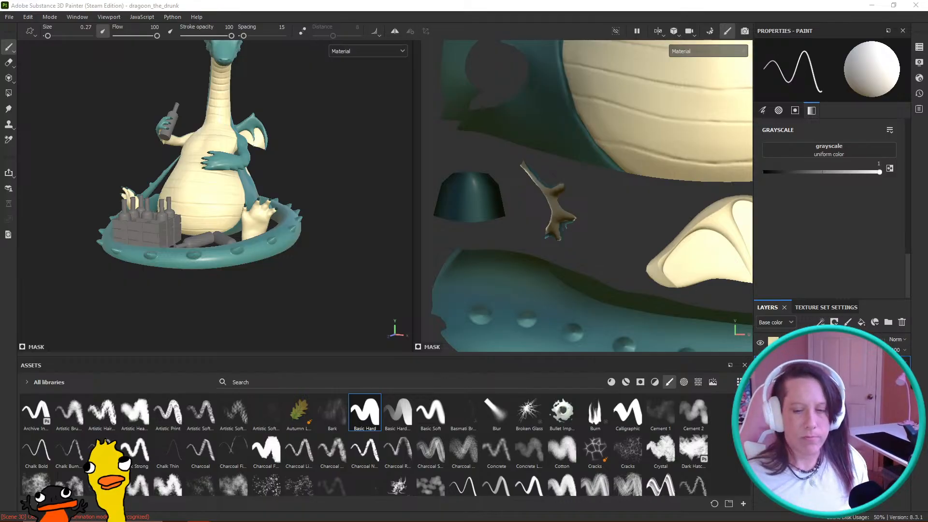
alt+drag(272, 248, 347, 263)
alt+right_drag(347, 264, 226, 151)
alt+drag(329, 187, 216, 245)
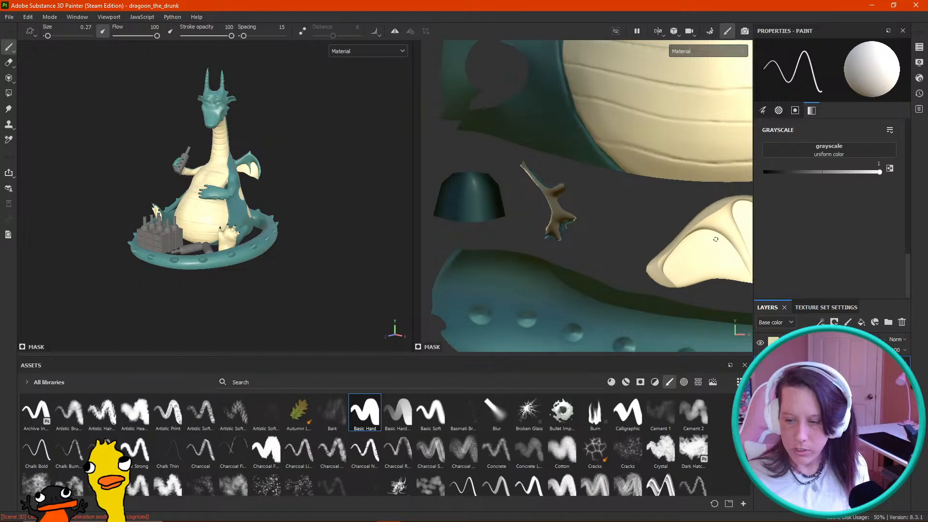
Step: Fill the foot-sole UV islands of the cream mask with polygon fill color 0
scroll(722, 240, down, 10)
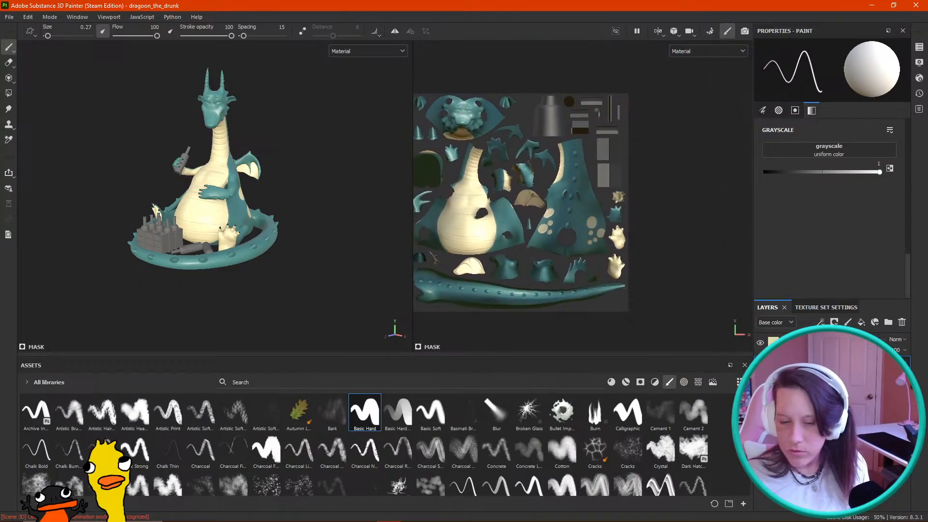
drag(818, 172, 765, 171)
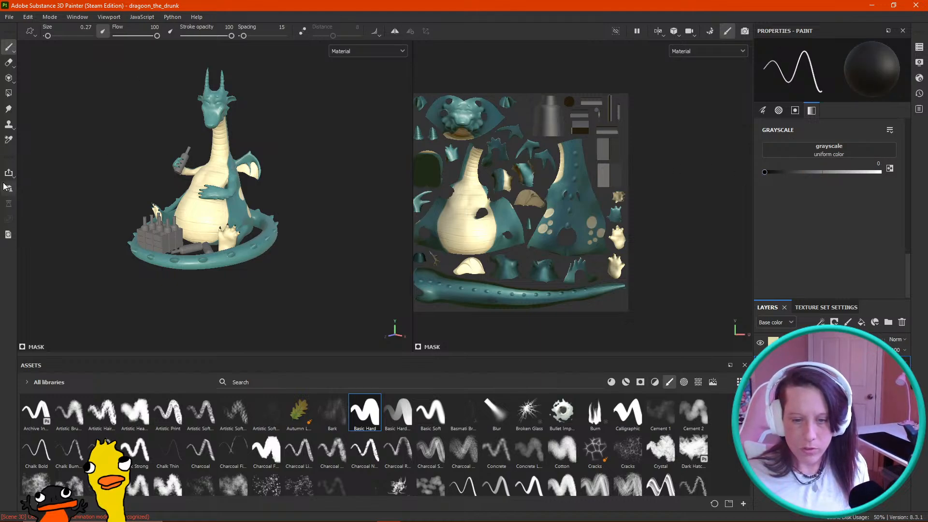
alt+middle_drag(207, 165, 241, 137)
alt+drag(241, 138, 270, 125)
alt+middle_drag(270, 125, 272, 161)
alt+drag(271, 160, 261, 168)
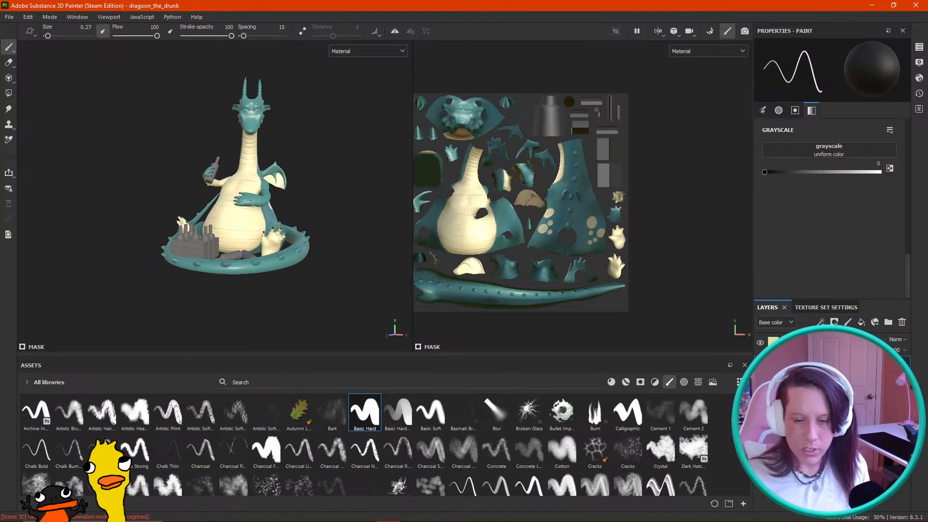
click(9, 93)
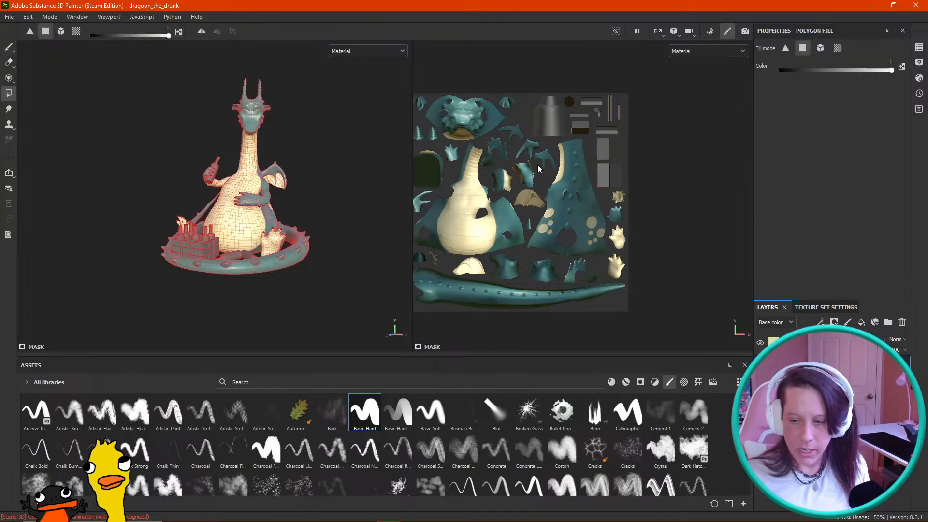
drag(597, 220, 656, 295)
drag(892, 70, 680, 80)
drag(604, 259, 608, 224)
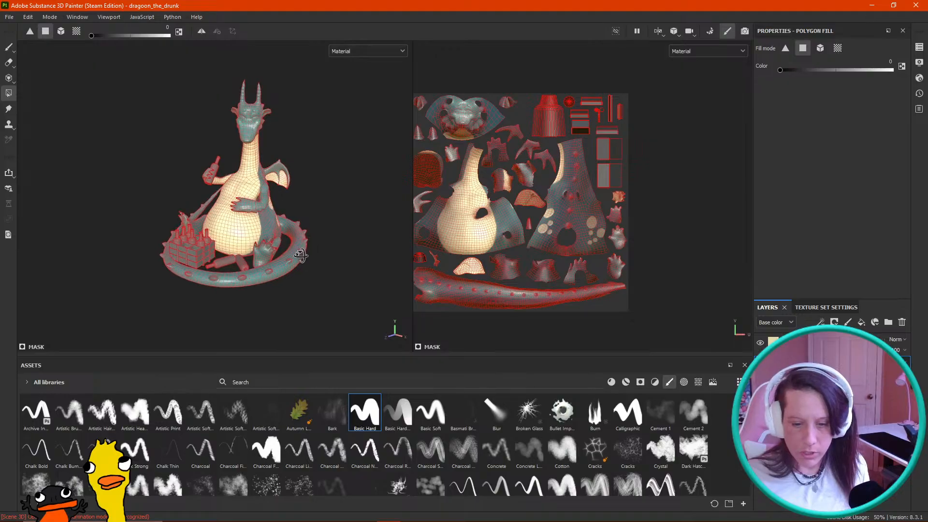
Step: Undo and redo the fill on the feet to compare both versions, ending with the fill undone
click(9, 47)
mouse_move(121, 147)
alt+mouse_down()
mouse_move(135, 149)
mouse_move(123, 145)
alt+mouse_up()
click(28, 17)
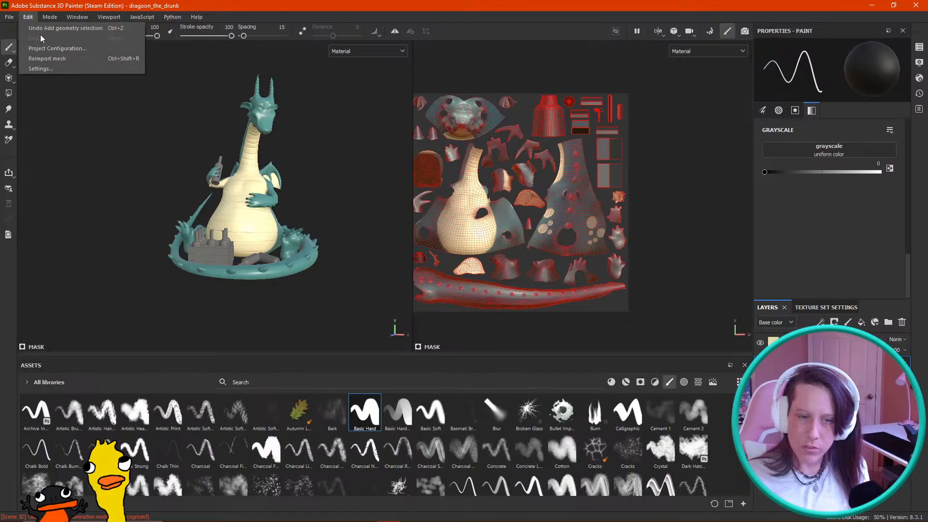
click(46, 28)
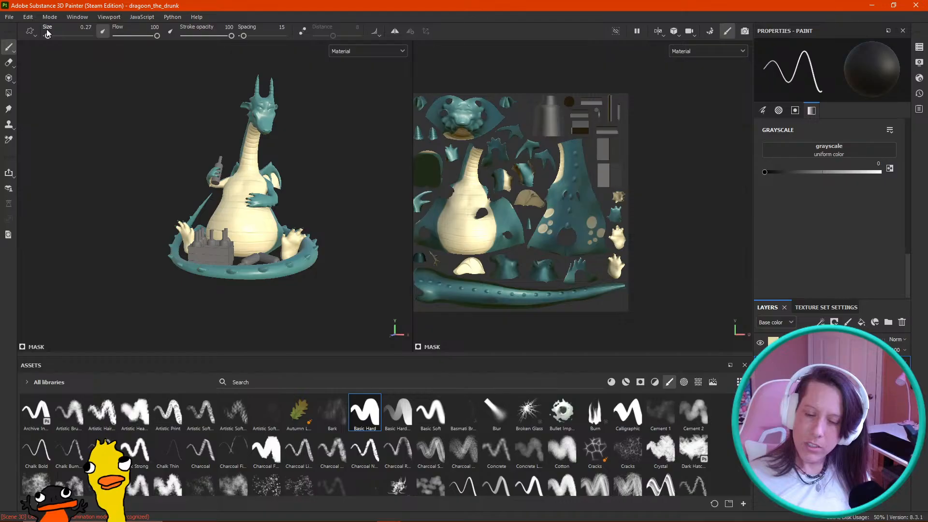
click(26, 16)
click(43, 30)
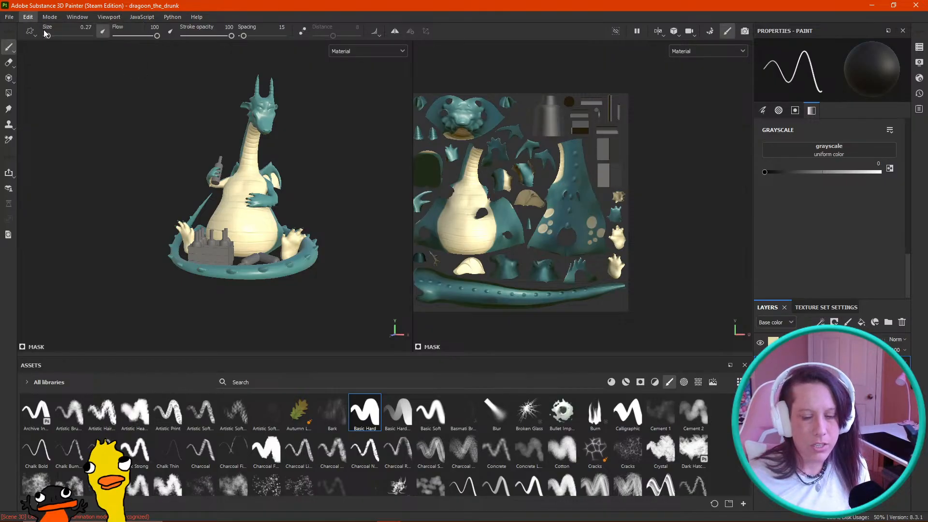
click(28, 16)
click(39, 37)
click(28, 17)
click(38, 39)
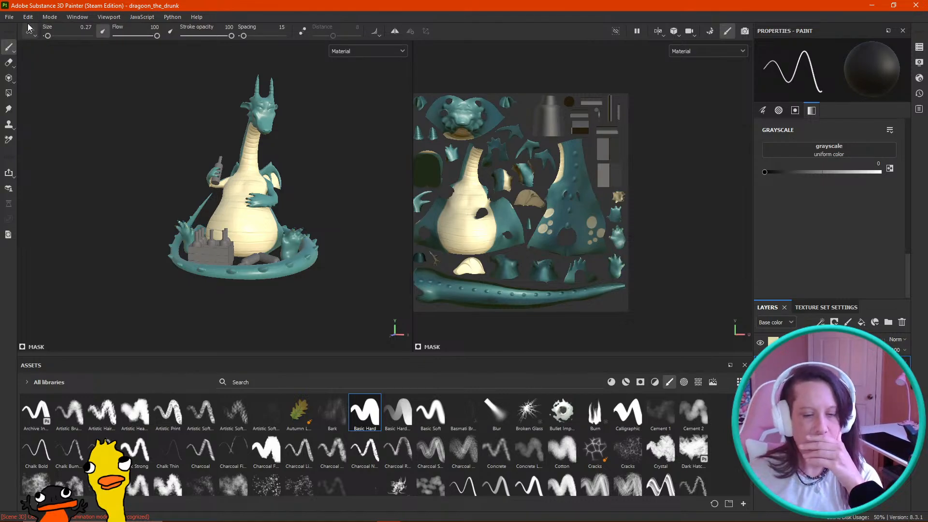
click(27, 17)
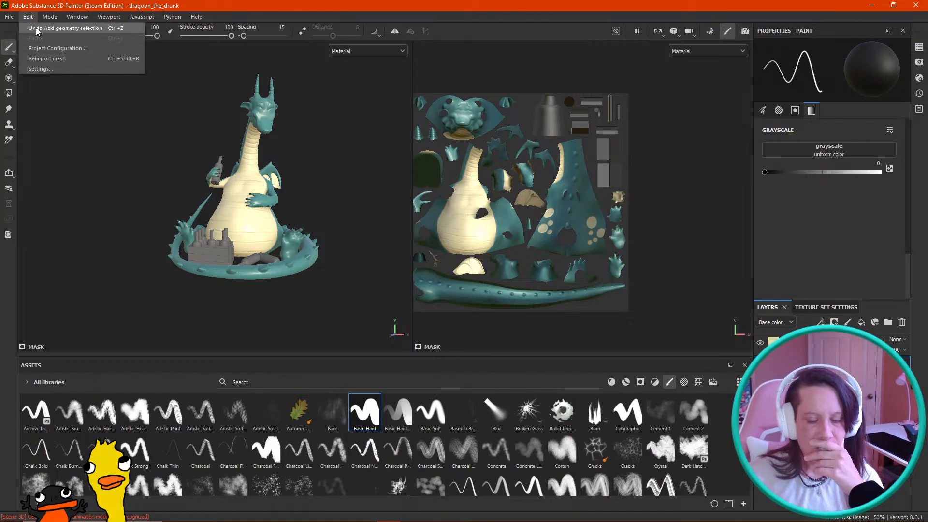
click(36, 30)
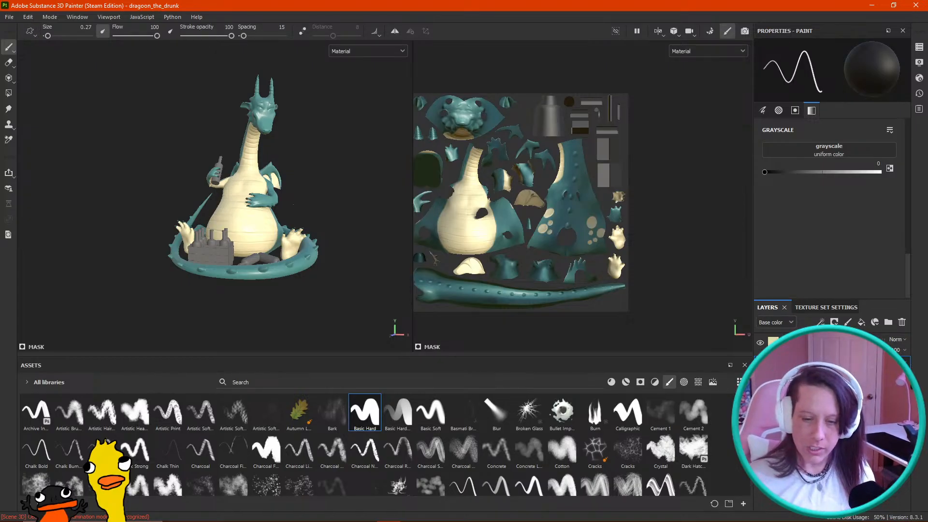
Step: Examine the cream edges along the toes and sides of the feet from several angles
alt+drag(280, 205, 246, 223)
scroll(266, 256, up, 6)
scroll(265, 255, up, 8)
alt+drag(282, 233, 169, 249)
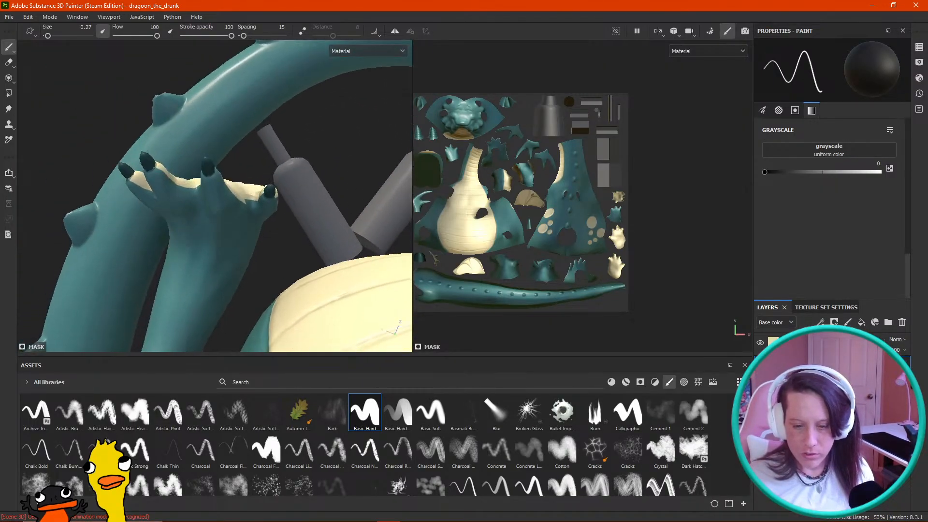
drag(839, 173, 880, 172)
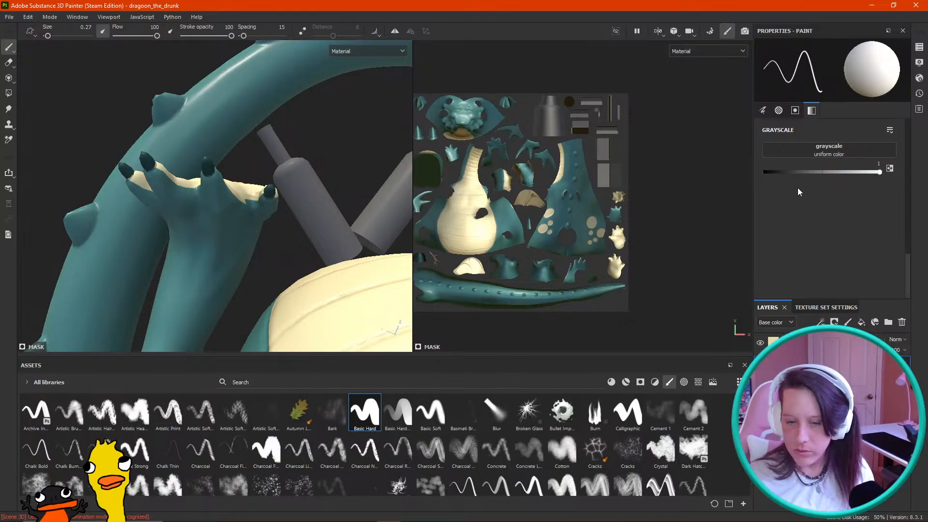
drag(802, 175, 745, 175)
mouse_move(299, 204)
alt+mouse_down()
mouse_move(194, 180)
mouse_move(228, 173)
mouse_move(232, 217)
mouse_move(315, 182)
mouse_move(299, 182)
alt+mouse_up()
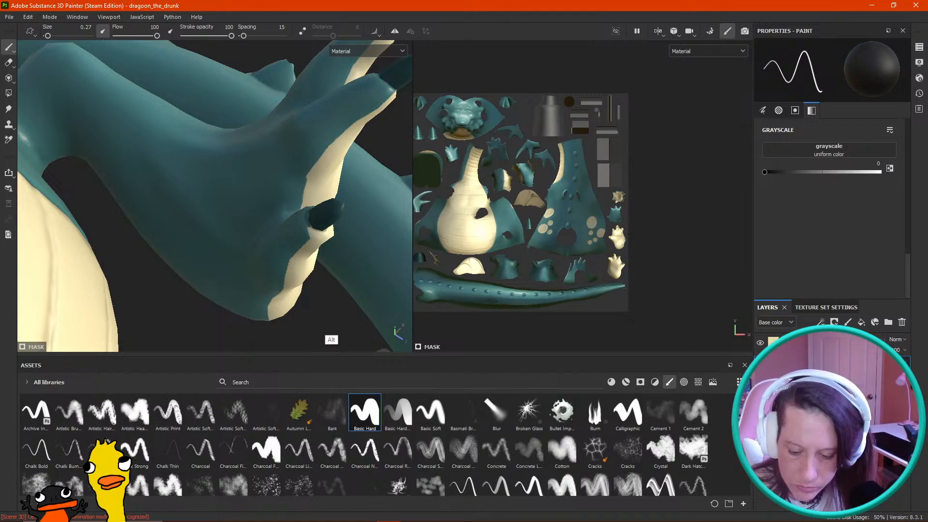
alt+drag(332, 340, 316, 319)
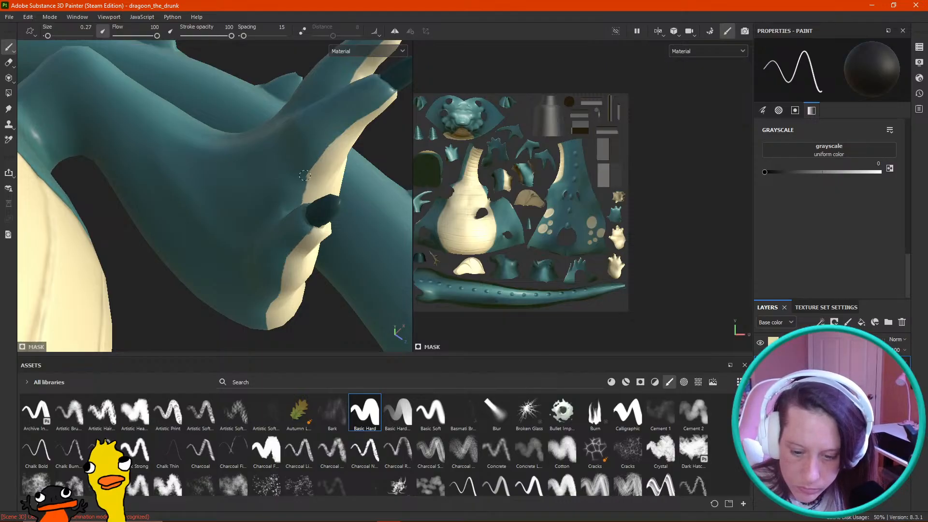
scroll(321, 161, down, 5)
alt+drag(321, 162, 306, 272)
scroll(239, 212, down, 5)
scroll(252, 212, up, 5)
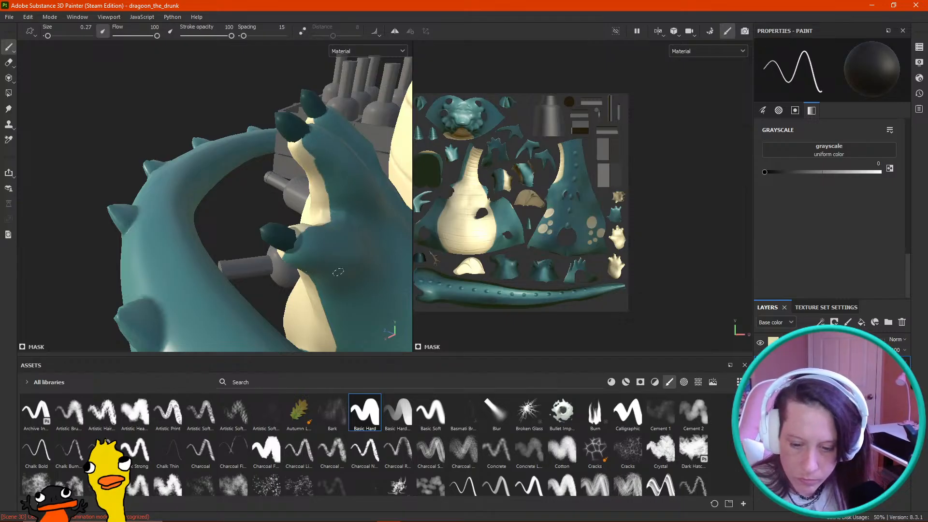
Step: With grayscale 1 and brush size 0.1, inspect the legs, foot soles and whole dragon from different sides
drag(796, 172, 900, 172)
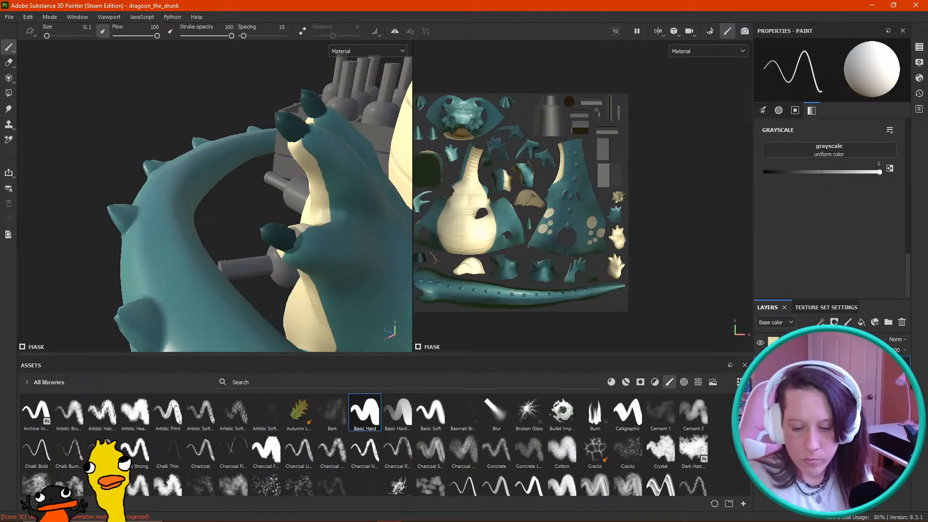
alt+right_drag(248, 218, 179, 133)
alt+drag(172, 190, 394, 179)
alt+middle_drag(393, 179, 385, 299)
alt+drag(232, 208, 372, 257)
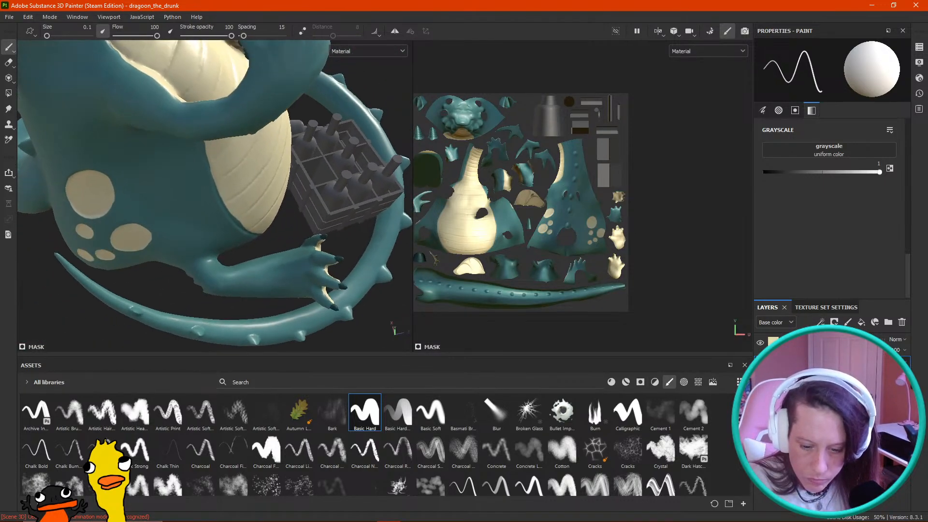
alt+middle_drag(331, 339, 302, 218)
alt+right_drag(303, 218, 324, 227)
alt+drag(309, 239, 238, 222)
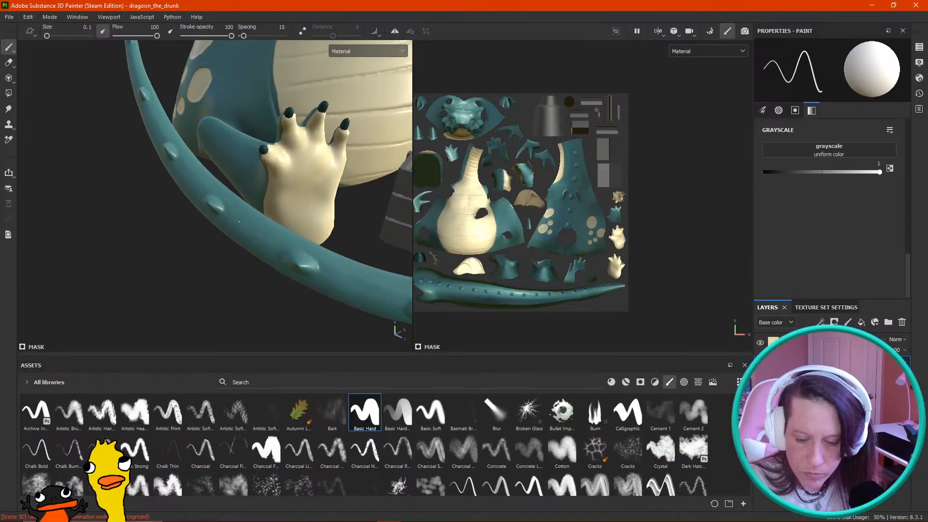
alt+right_drag(195, 251, 116, 98)
alt+right_drag(206, 285, 193, 228)
alt+drag(329, 237, 175, 211)
alt+middle_drag(441, 280, 524, 240)
alt+right_drag(524, 239, 856, 272)
click(860, 343)
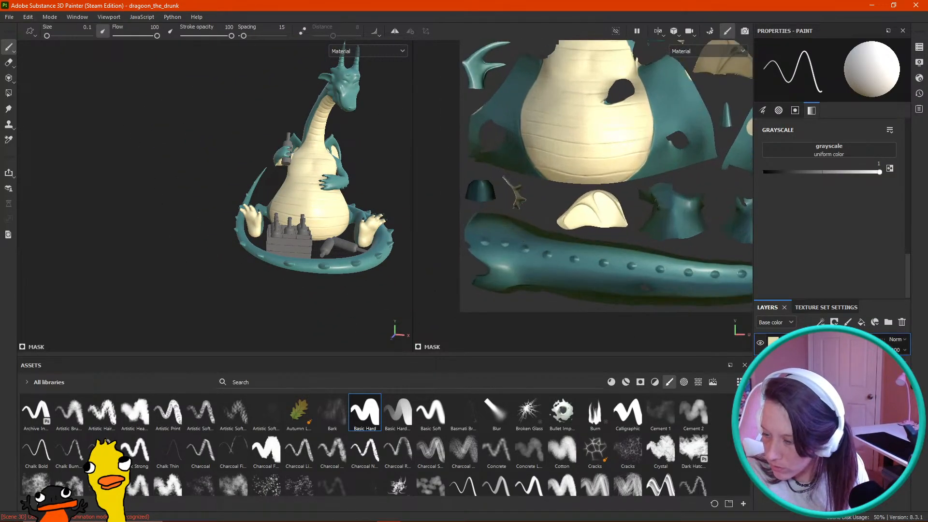
click(848, 322)
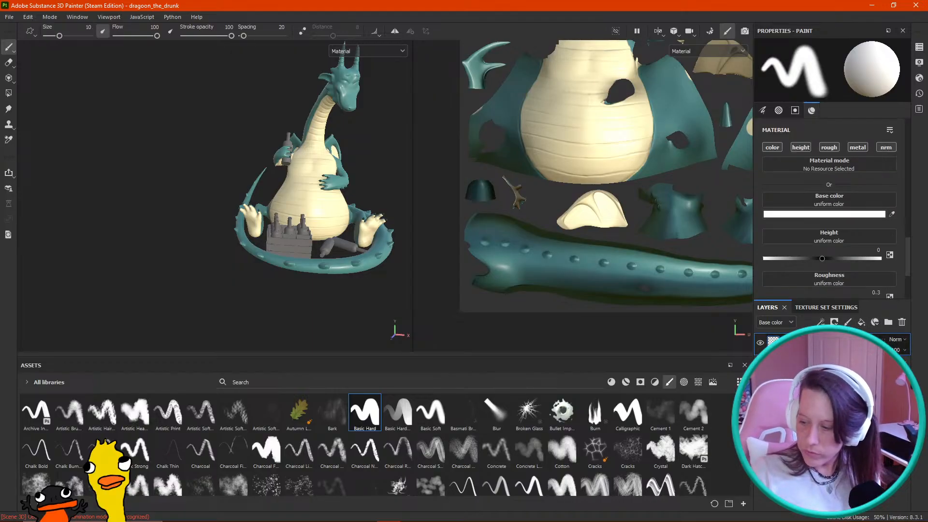
click(902, 322)
Step: Add a fill layer with a black mask and keep only its color channel active
click(862, 323)
right_click(839, 343)
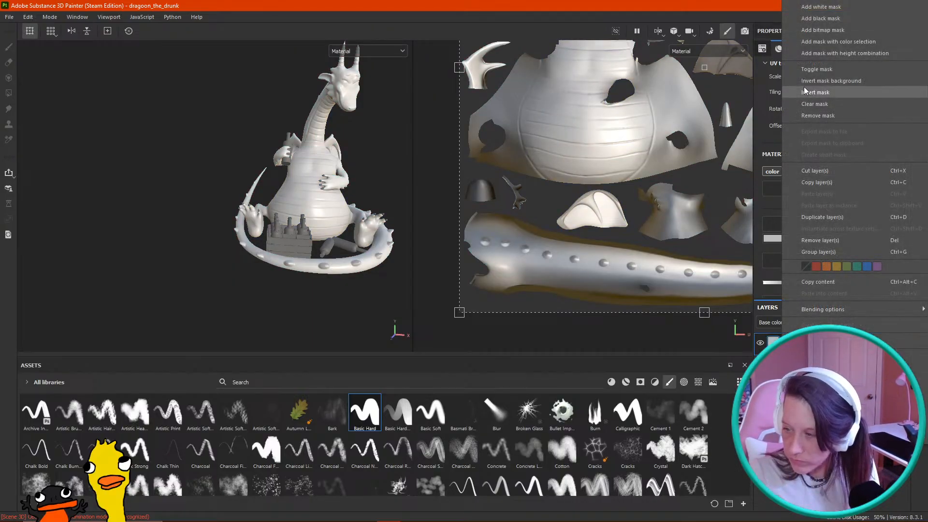
click(822, 18)
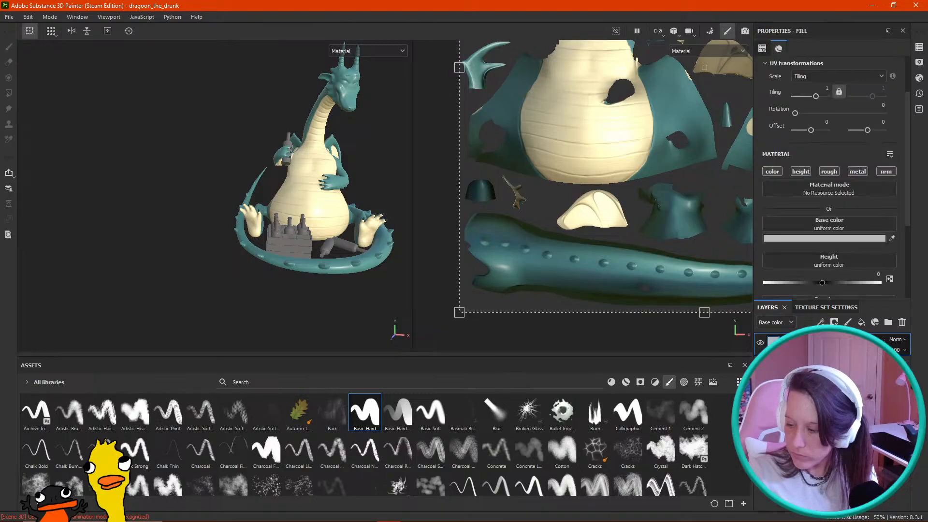
click(801, 172)
click(829, 172)
click(857, 171)
click(888, 172)
Step: Set the new fill layer's base color to a pale, slightly yellowish grey
click(811, 239)
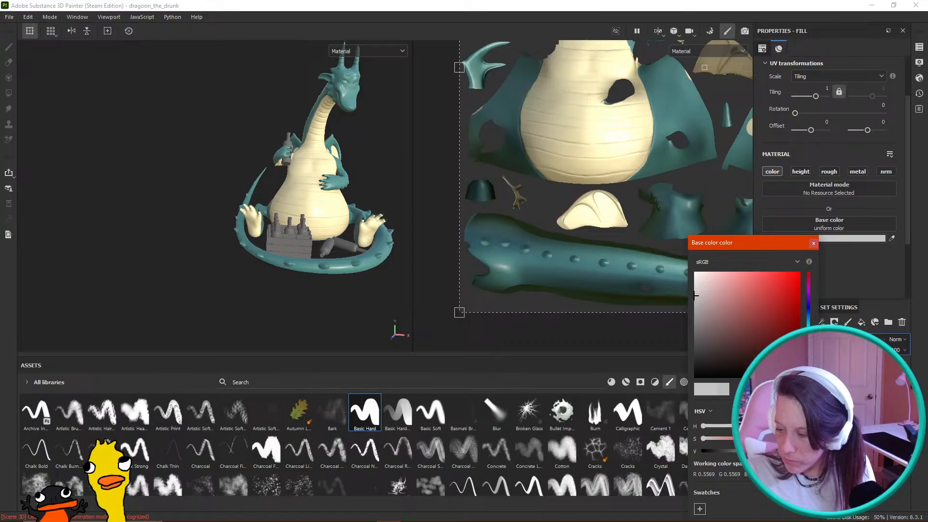
click(809, 365)
click(704, 299)
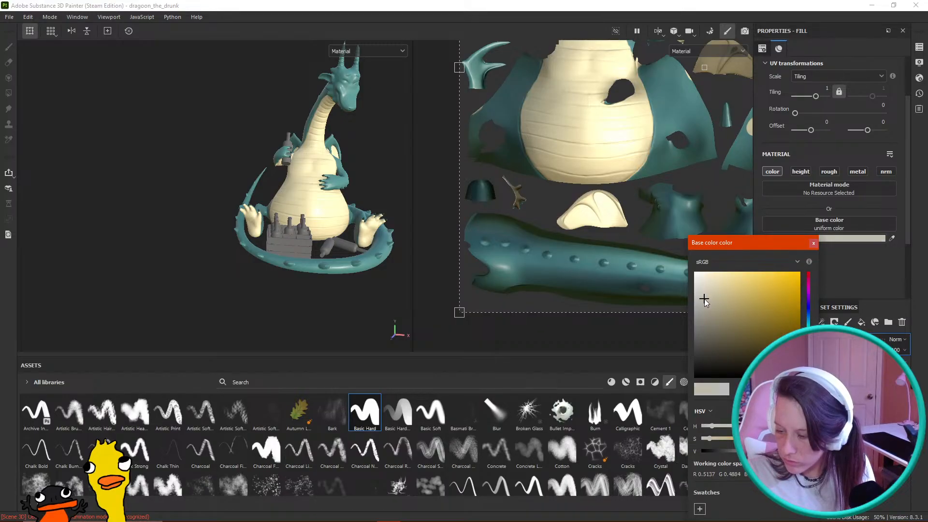
drag(704, 299, 702, 294)
click(861, 257)
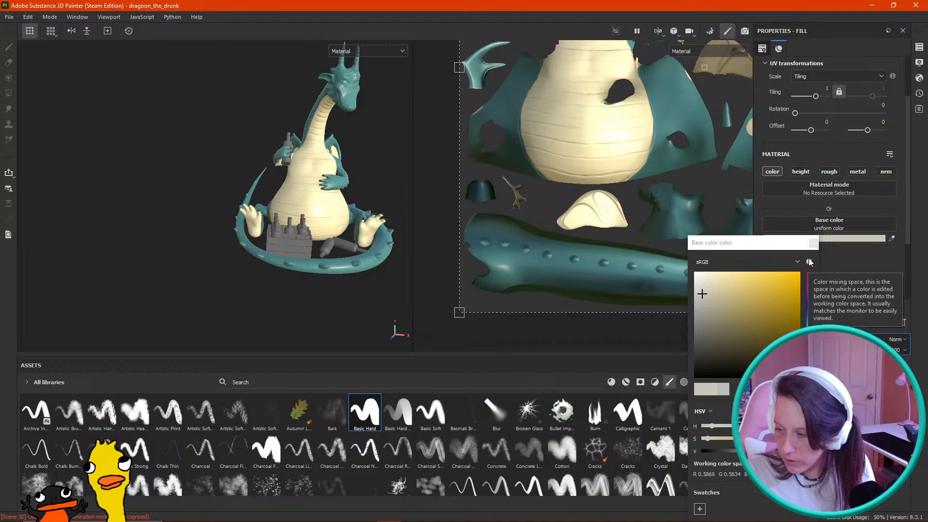
click(824, 269)
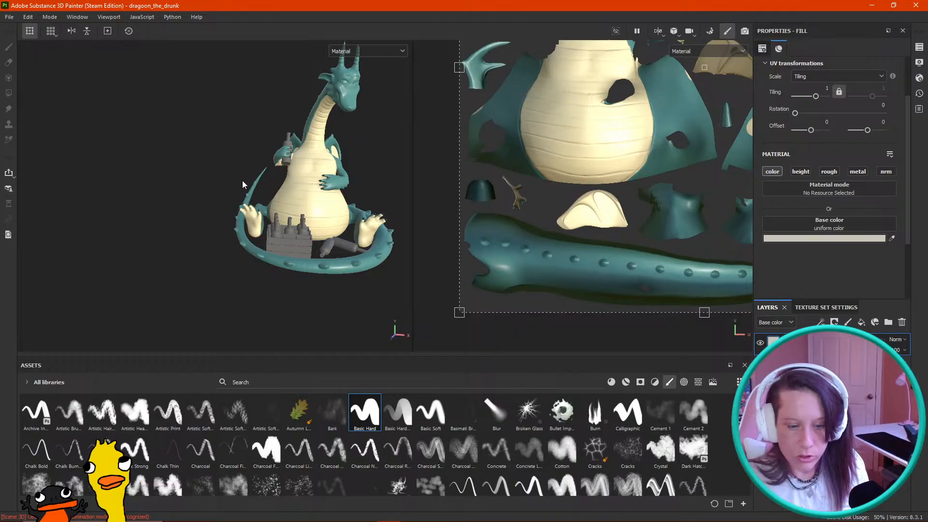
Step: Reveal the claws in the new layer's mask by polygon-filling their UV island with color 1
click(789, 342)
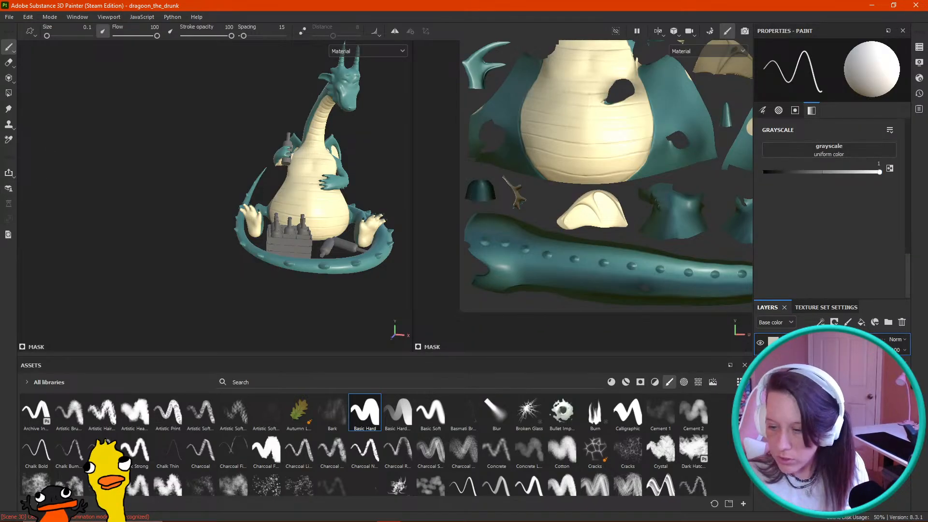
key(4)
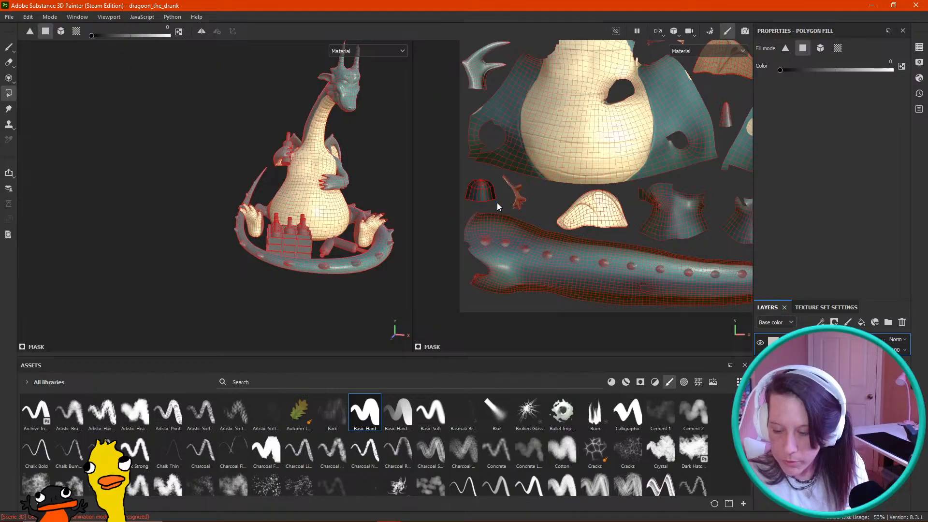
drag(781, 70, 905, 72)
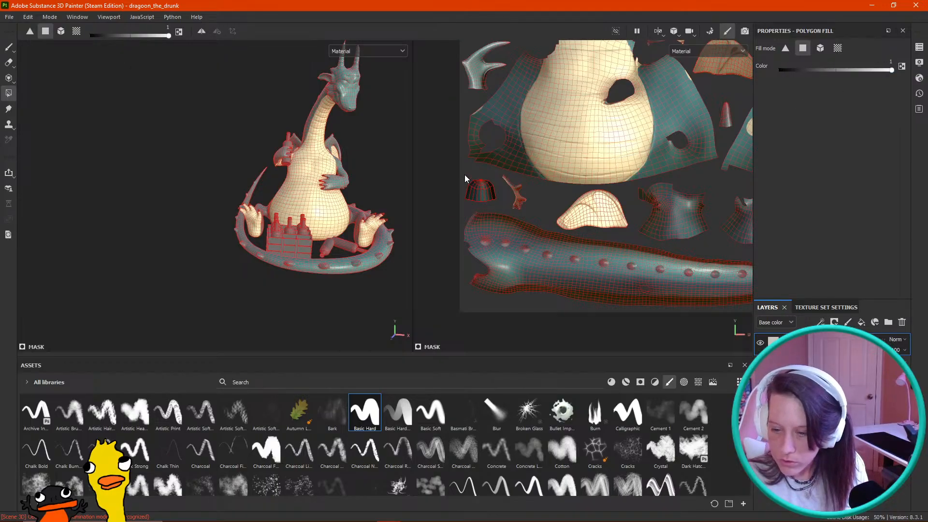
scroll(289, 244, up, 8)
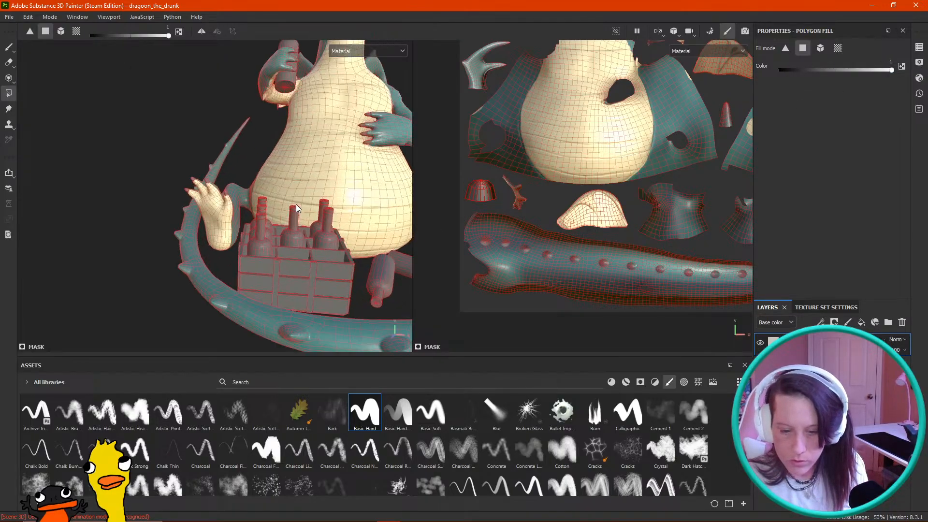
alt+drag(342, 309, 257, 232)
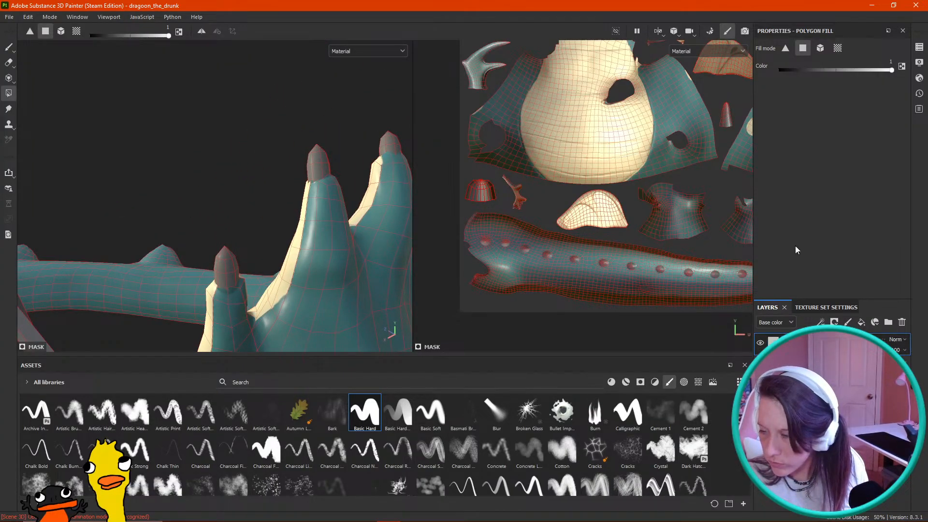
Step: Set the claw fill layer's base color to pure white
click(774, 342)
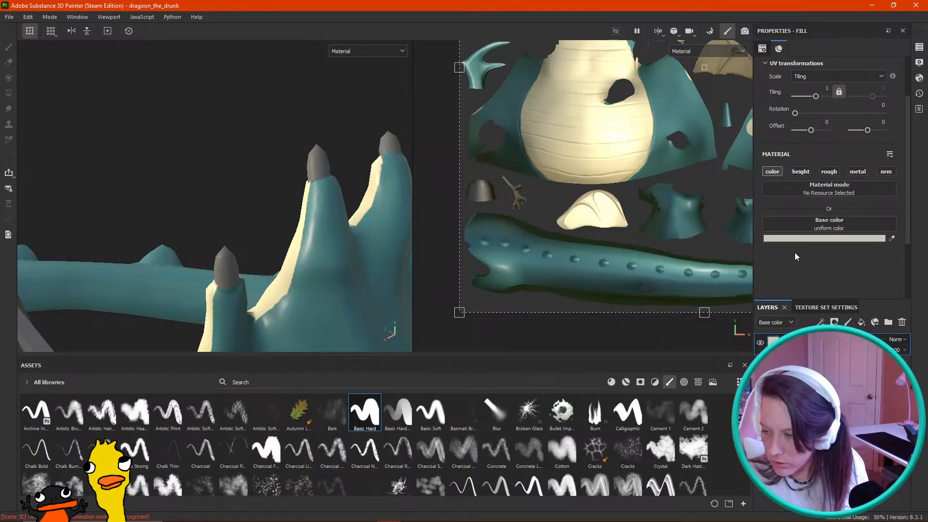
click(831, 238)
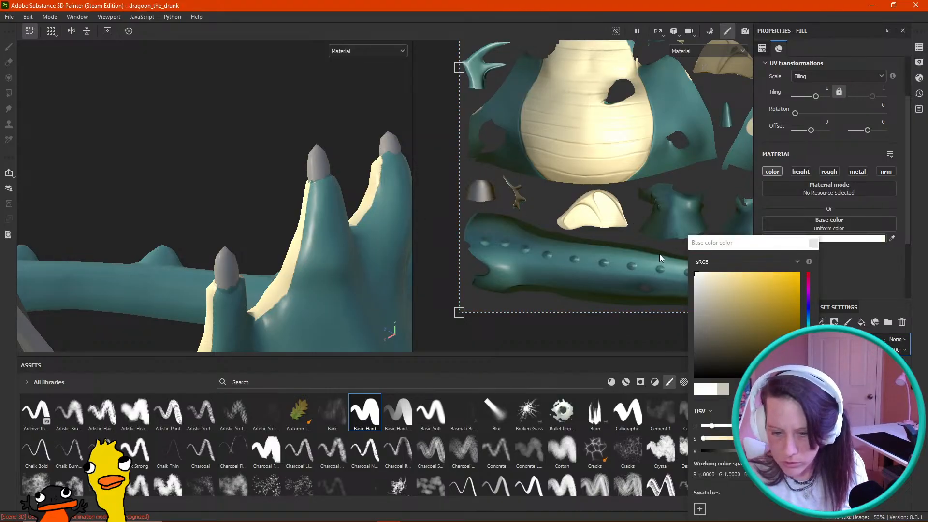
click(465, 90)
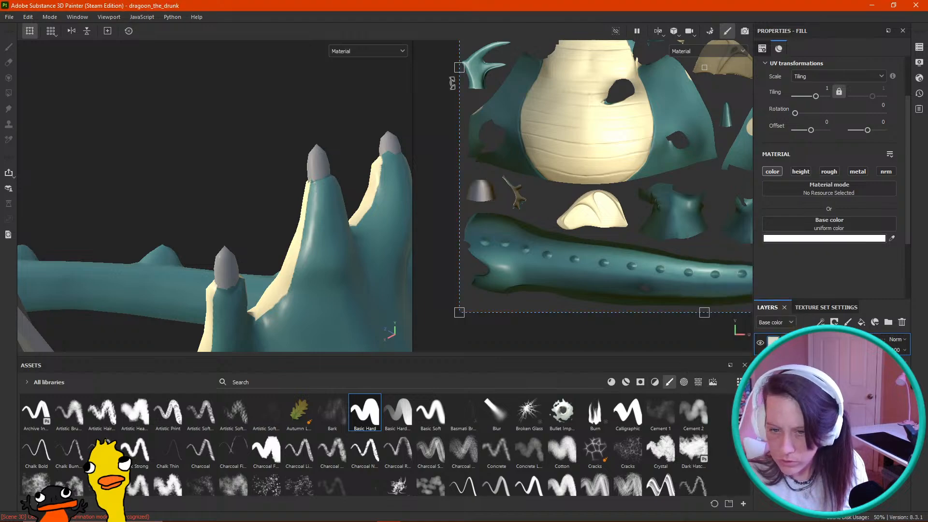
Step: Display the model in Base color only and examine the white claws against the dragon's cream and teal skin
click(384, 49)
click(350, 93)
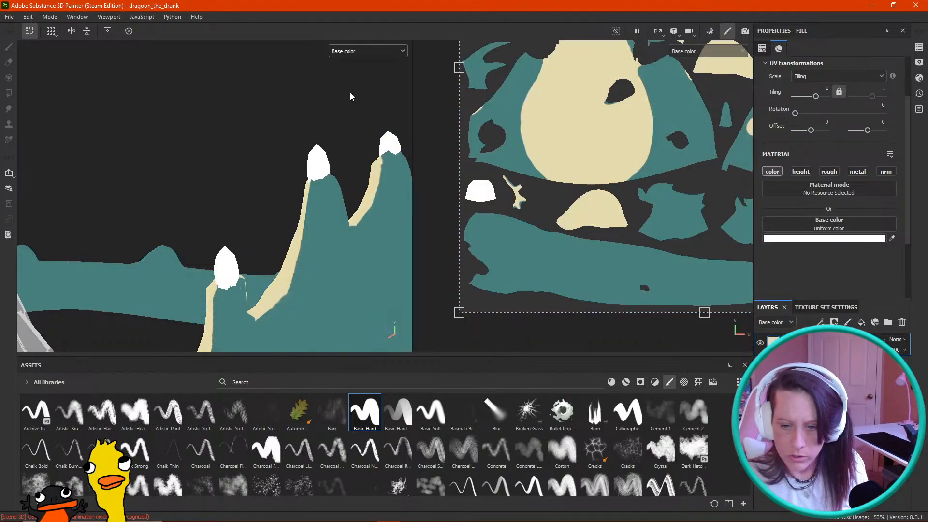
alt+right_drag(284, 125, 286, 208)
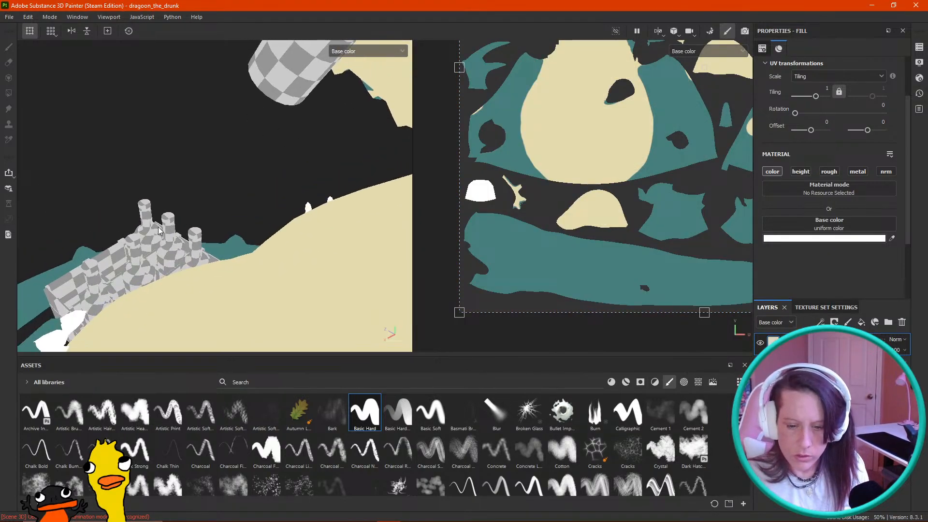
alt+drag(291, 228, 385, 216)
alt+right_drag(385, 215, 224, 189)
alt+middle_drag(224, 189, 271, 234)
alt+drag(271, 234, 251, 230)
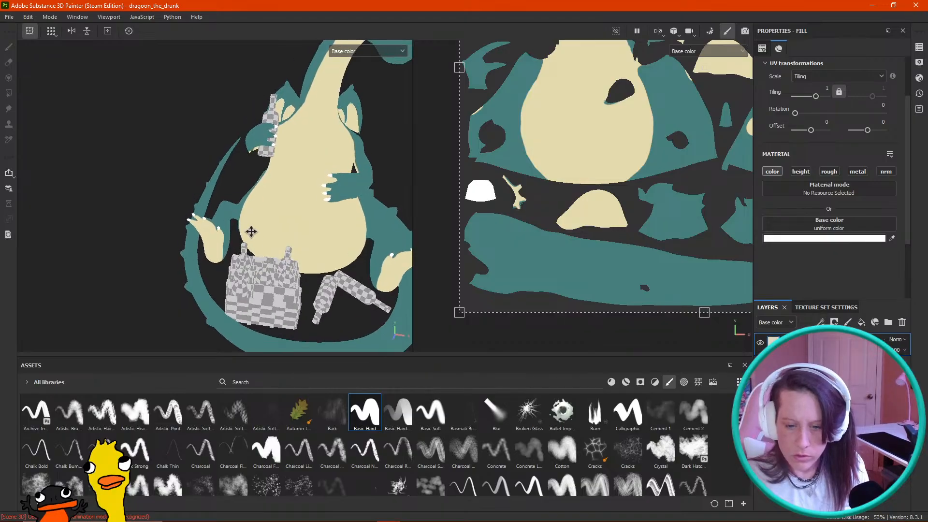
alt+right_drag(251, 230, 301, 323)
alt+drag(301, 323, 249, 280)
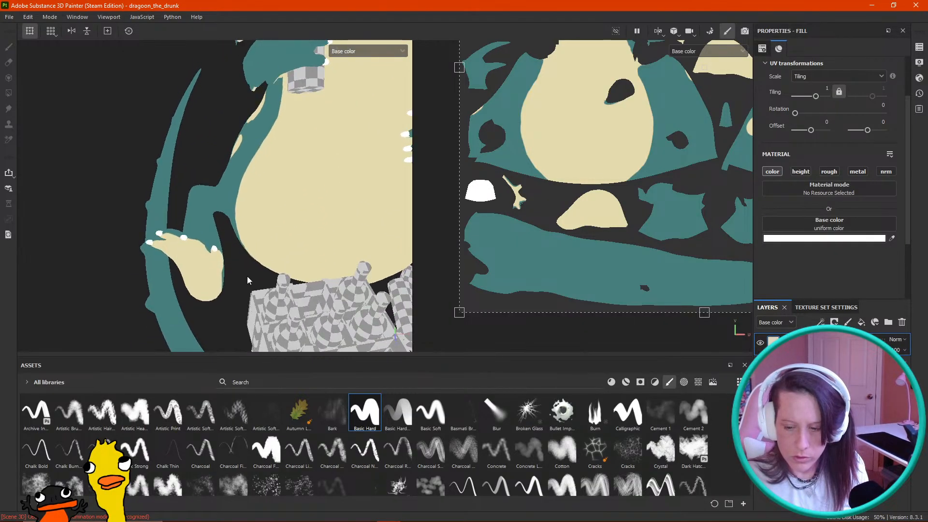
alt+middle_drag(249, 280, 267, 251)
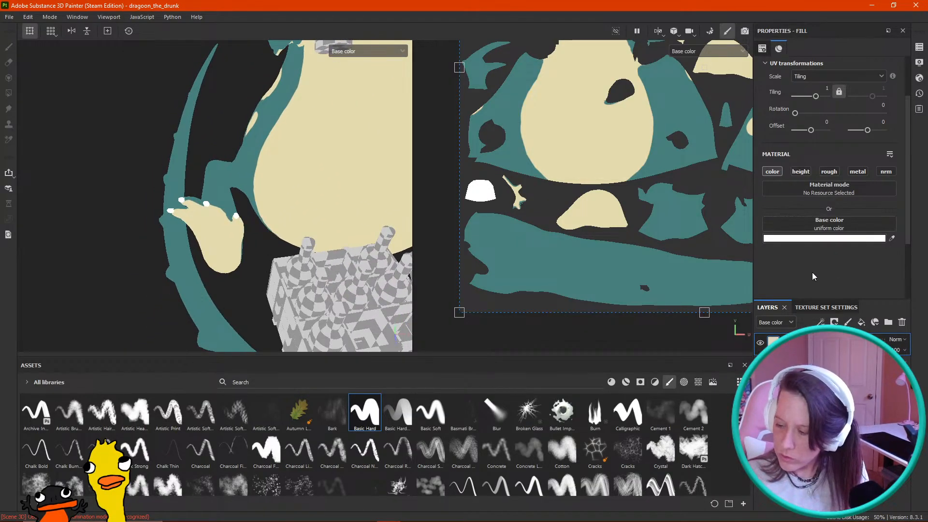
Step: Set the claw fill layer's base color to a pale, warm off-white
click(809, 237)
mouse_move(702, 276)
mouse_down()
mouse_move(692, 284)
mouse_move(713, 288)
mouse_move(711, 279)
mouse_up()
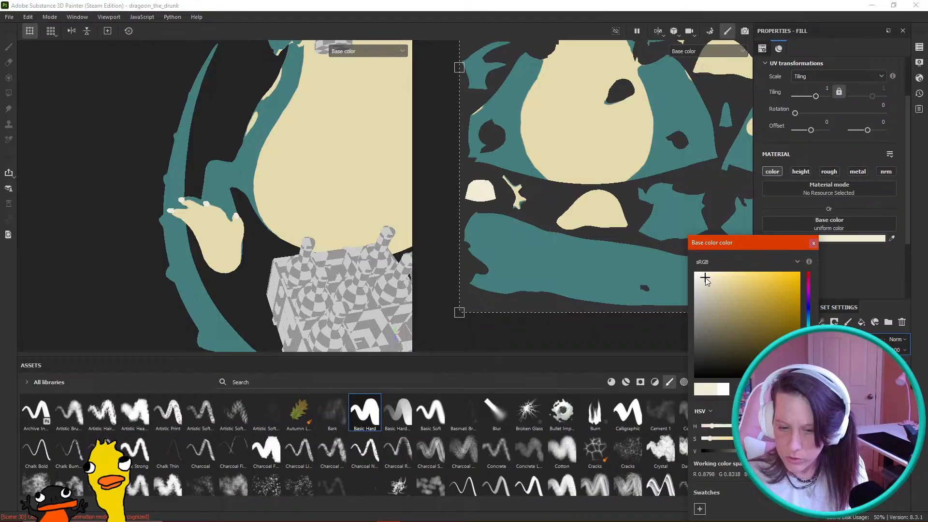
click(814, 243)
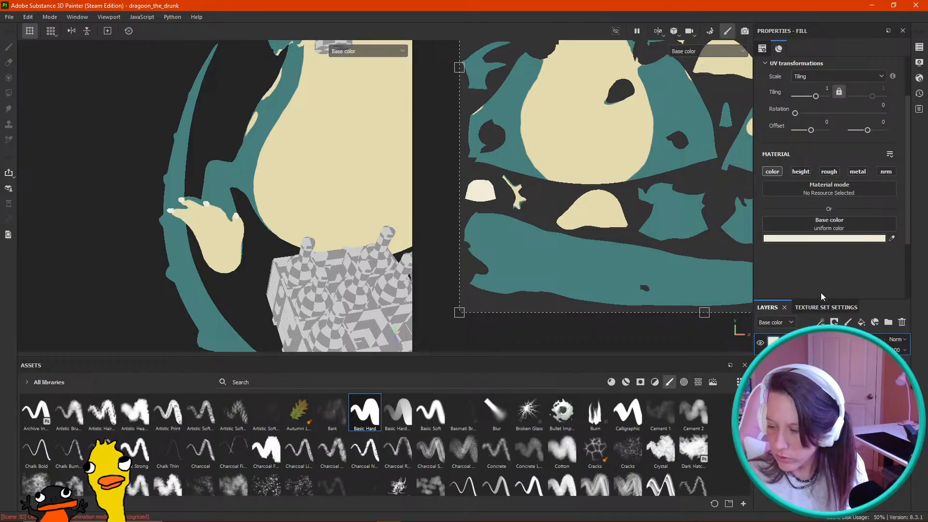
Step: Return the viewport to Material display and examine the claws on the dragon's hand and in the UV layout
click(358, 51)
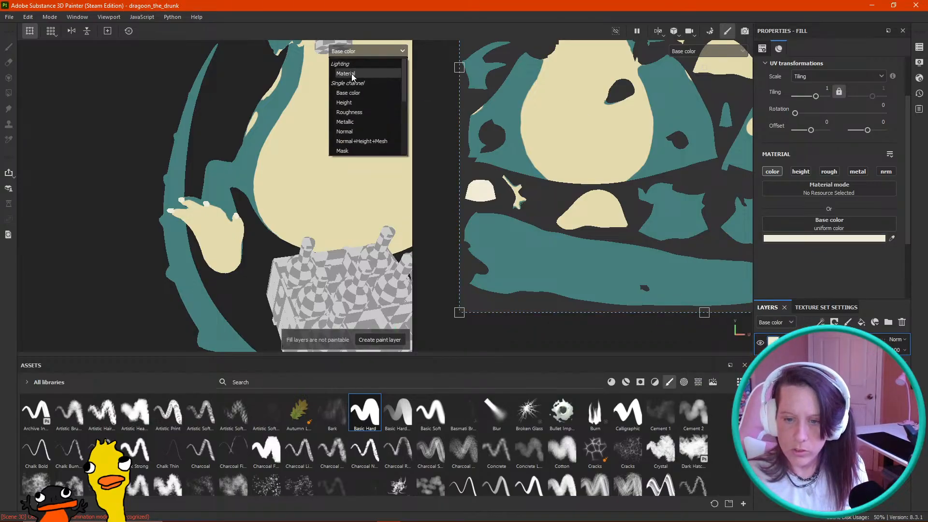
click(352, 74)
scroll(219, 174, down, 5)
alt+drag(218, 176, 170, 165)
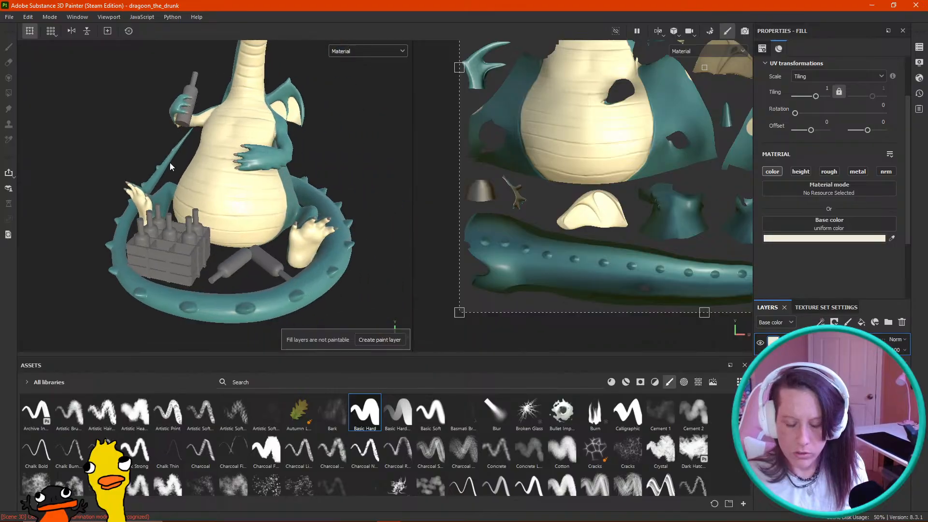
alt+middle_drag(198, 149, 207, 205)
alt+drag(207, 204, 290, 230)
scroll(185, 221, up, 5)
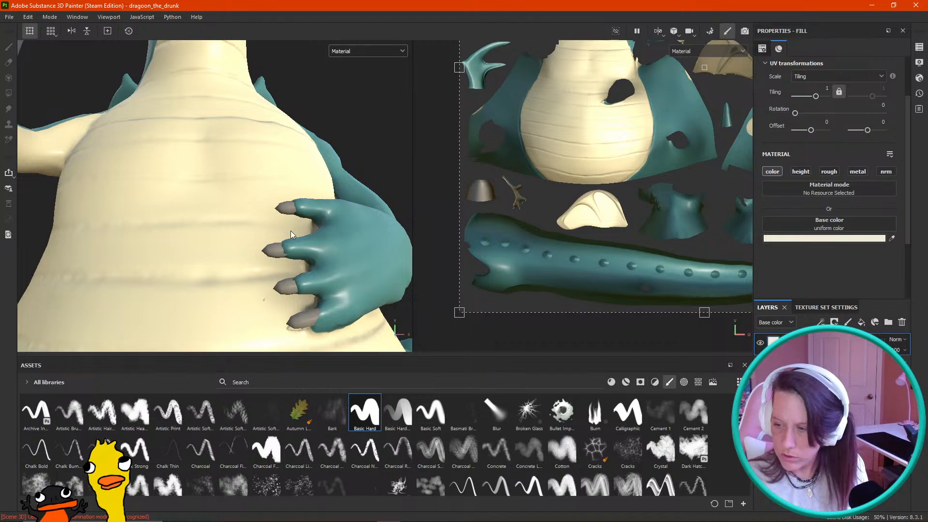
middle_drag(593, 183, 530, 211)
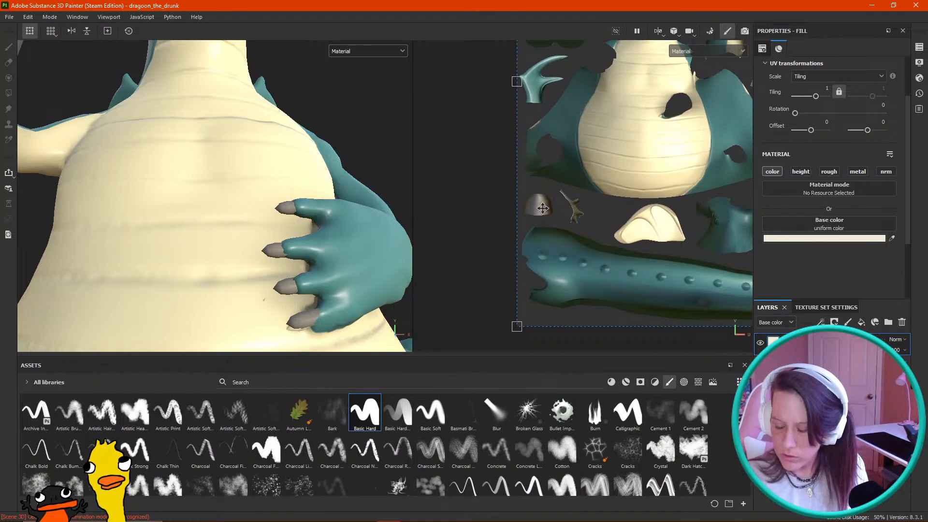
scroll(542, 208, up, 5)
shift+right_drag(543, 176, 625, 203)
scroll(318, 202, down, 2)
scroll(318, 205, down, 5)
alt+drag(307, 155, 237, 188)
alt+middle_drag(278, 153, 281, 173)
scroll(497, 178, down, 5)
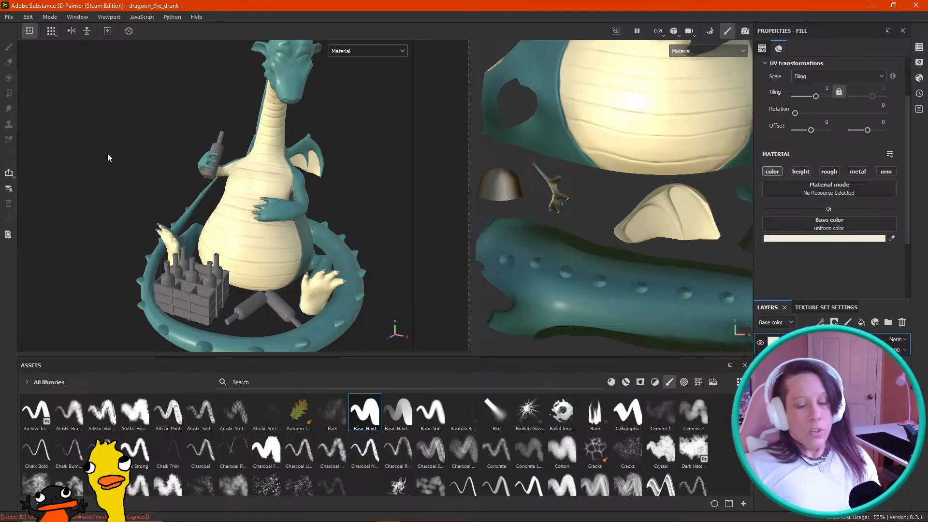
Step: Paint both of the dragon's eyes into the claw layer's mask with a 0.52 brush at grayscale 1
alt+middle_drag(305, 180, 268, 216)
alt+drag(267, 216, 268, 170)
alt+middle_drag(269, 169, 270, 207)
scroll(255, 187, up, 8)
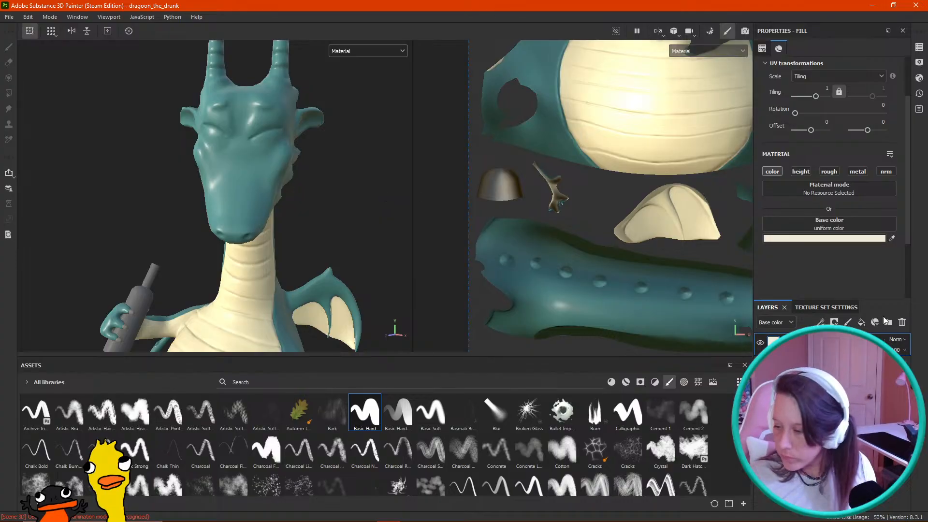
key(4)
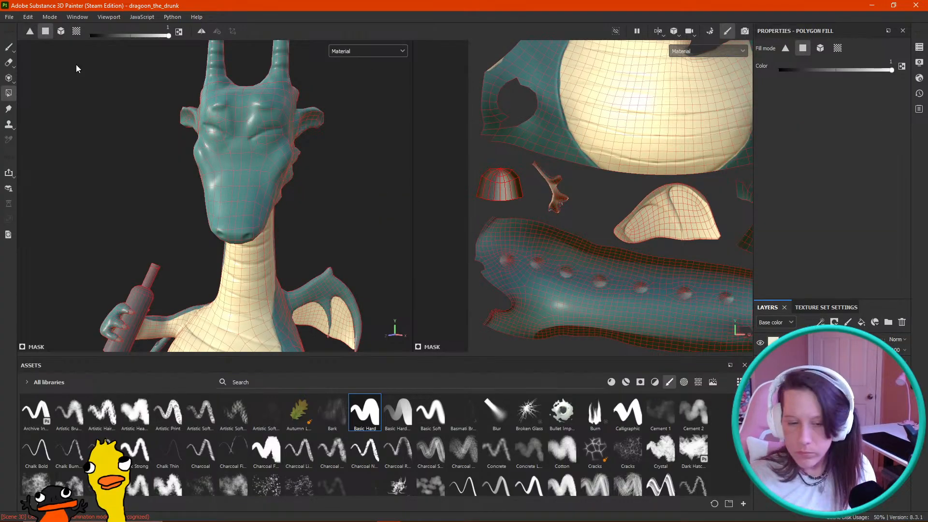
click(9, 47)
alt+middle_drag(292, 129, 291, 198)
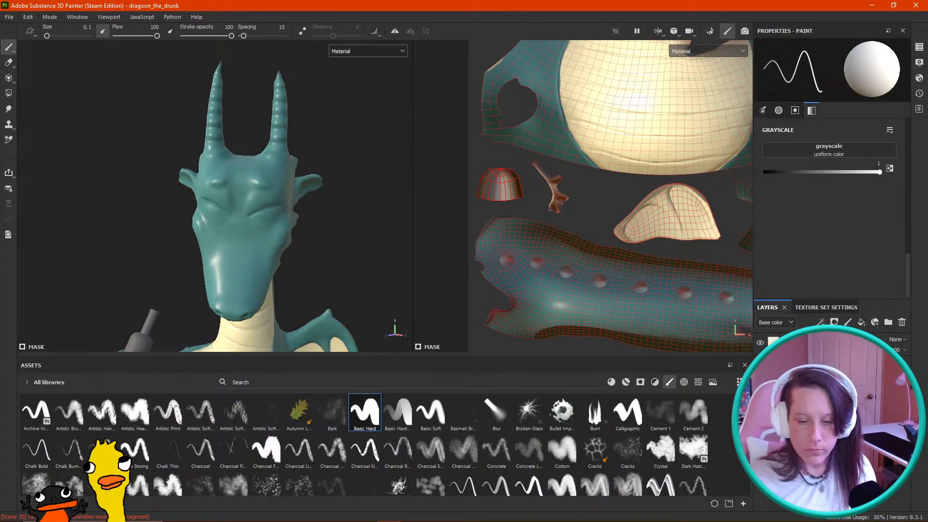
scroll(265, 153, up, 4)
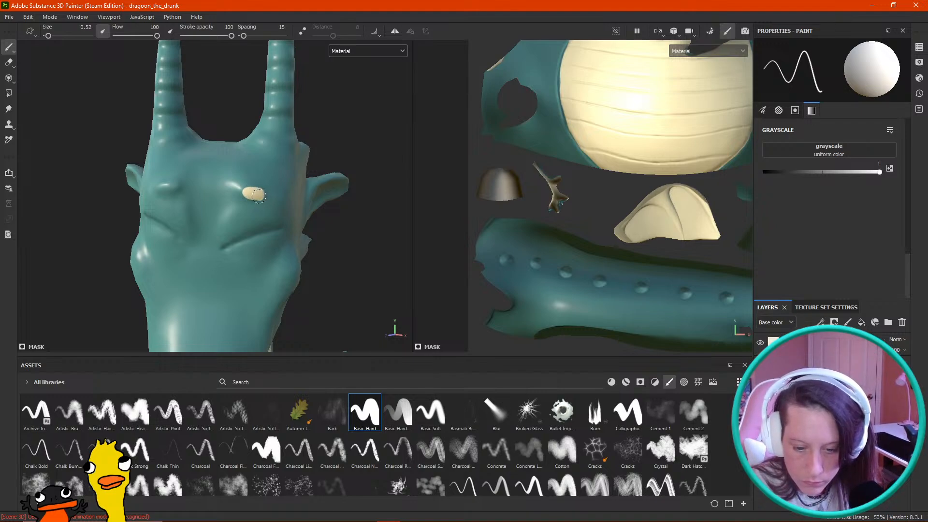
mouse_move(344, 160)
alt+mouse_down()
mouse_move(379, 140)
mouse_move(344, 150)
alt+mouse_up()
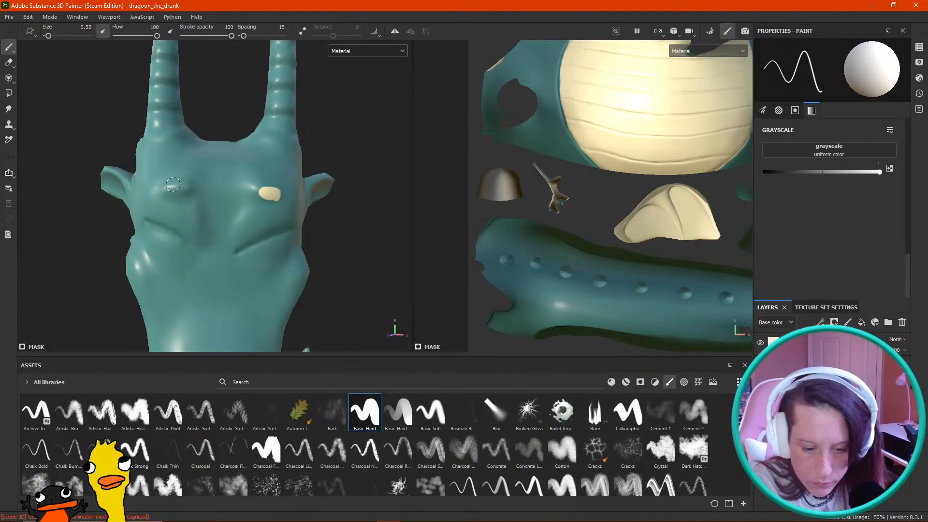
drag(172, 184, 177, 186)
alt+drag(373, 158, 354, 155)
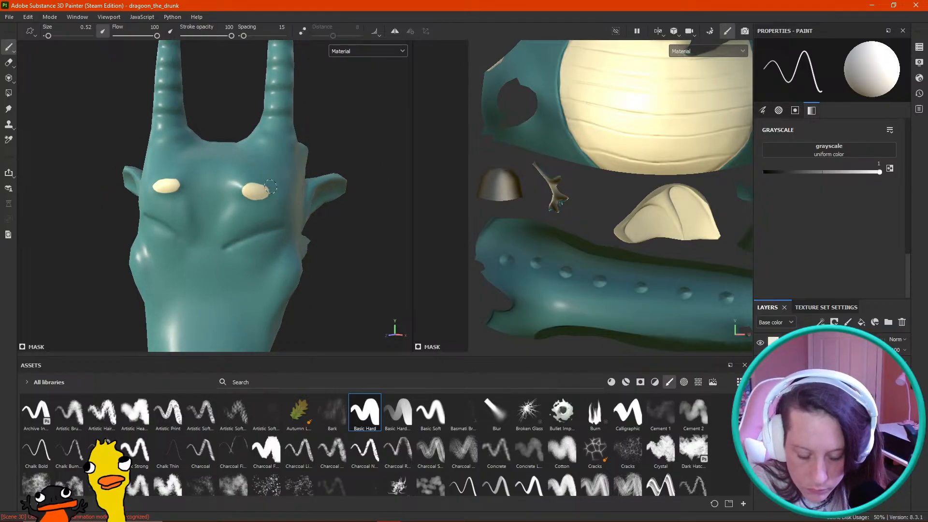
Step: Examine the painted eyes on the dragon's head from several angles and distances
alt+drag(387, 215, 350, 193)
alt+right_drag(350, 193, 279, 102)
alt+drag(339, 160, 286, 174)
alt+middle_drag(286, 174, 287, 220)
alt+drag(288, 220, 429, 222)
alt+right_drag(256, 162, 291, 201)
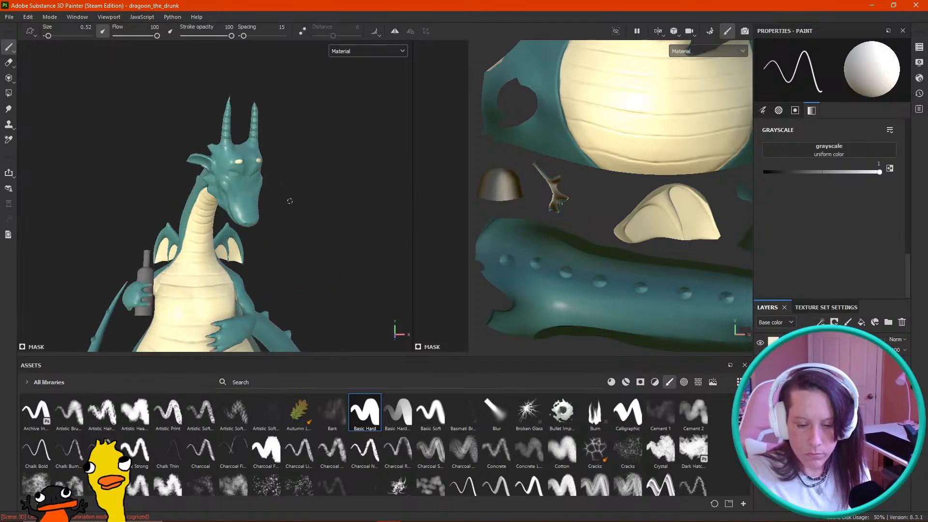
alt+drag(290, 201, 356, 224)
alt+right_drag(355, 223, 289, 173)
alt+middle_drag(330, 217, 347, 238)
mouse_move(346, 238)
alt+mouse_down()
mouse_move(417, 242)
mouse_move(357, 246)
alt+mouse_up()
Step: Add another fill layer above the claw layer with a black mask and disable its height, rough, metal and nrm channels
click(774, 342)
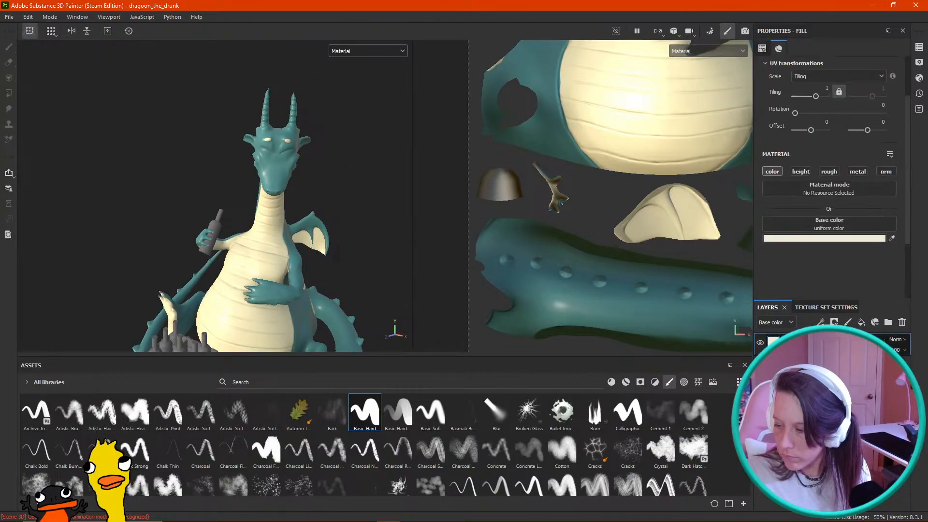
alt+drag(310, 243, 361, 231)
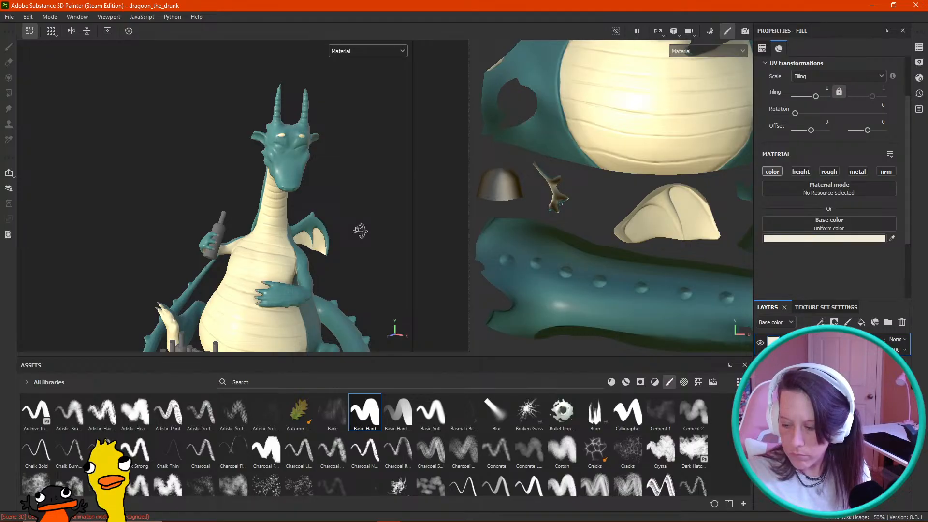
click(862, 322)
right_click(803, 341)
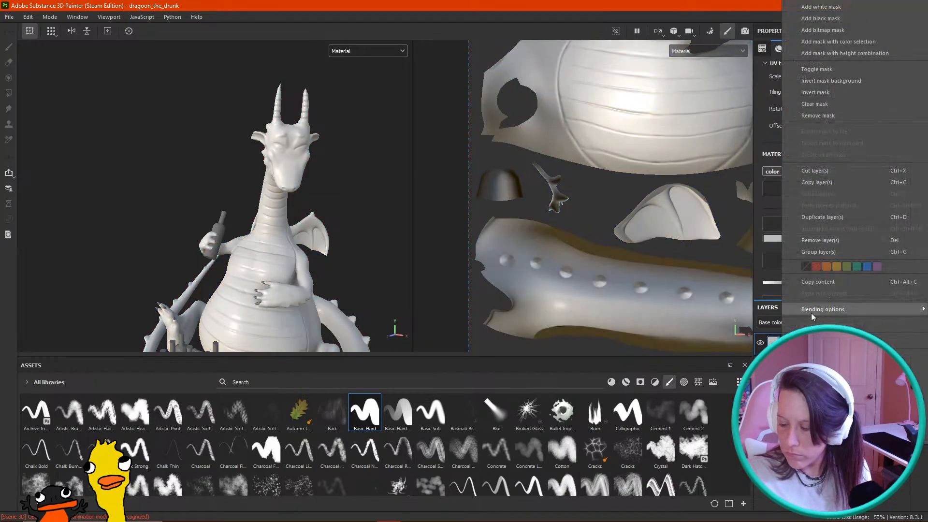
click(830, 18)
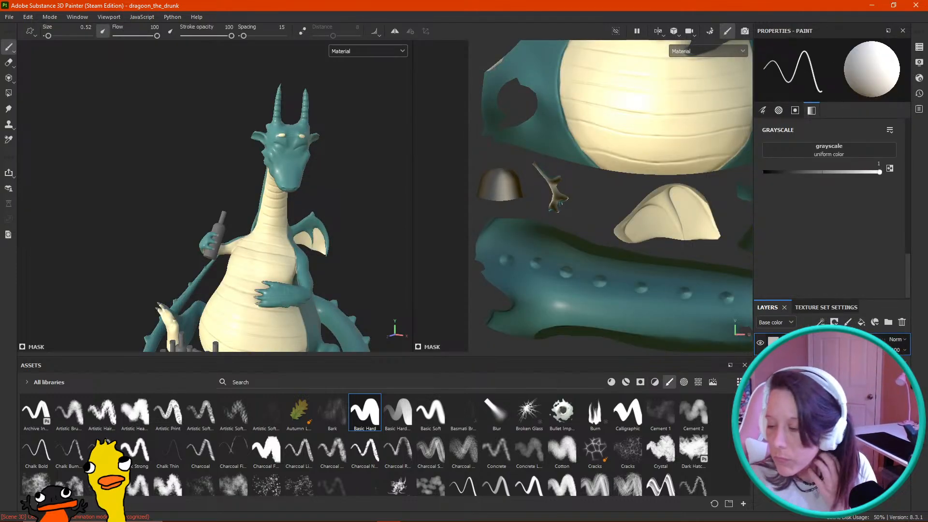
click(773, 341)
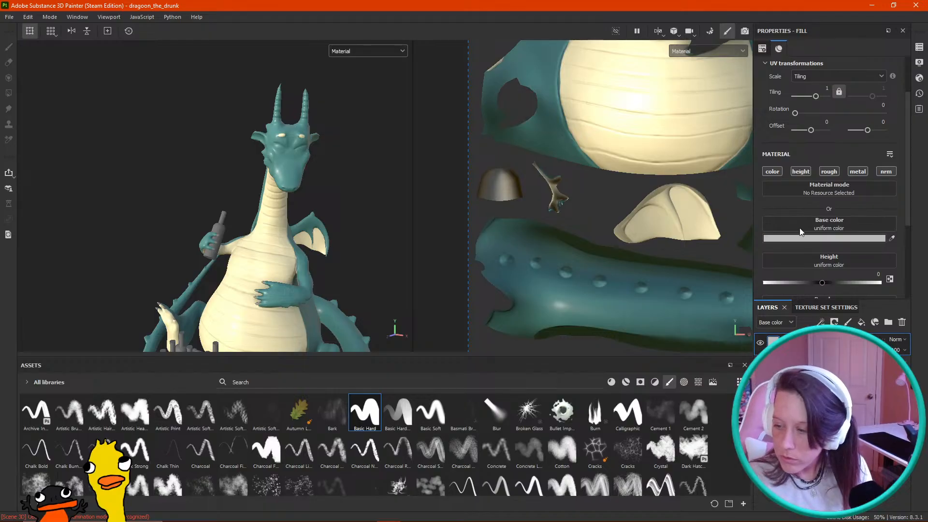
click(801, 172)
click(829, 172)
click(858, 171)
click(887, 172)
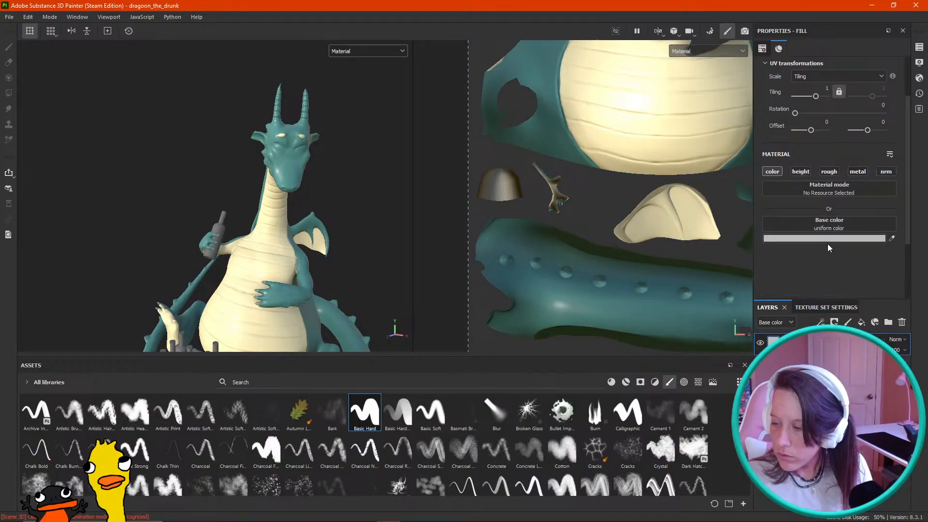
Step: Set the new fill layer's base color to a light tan beige
click(817, 239)
mouse_move(706, 289)
mouse_down()
mouse_move(691, 302)
mouse_move(696, 292)
mouse_up()
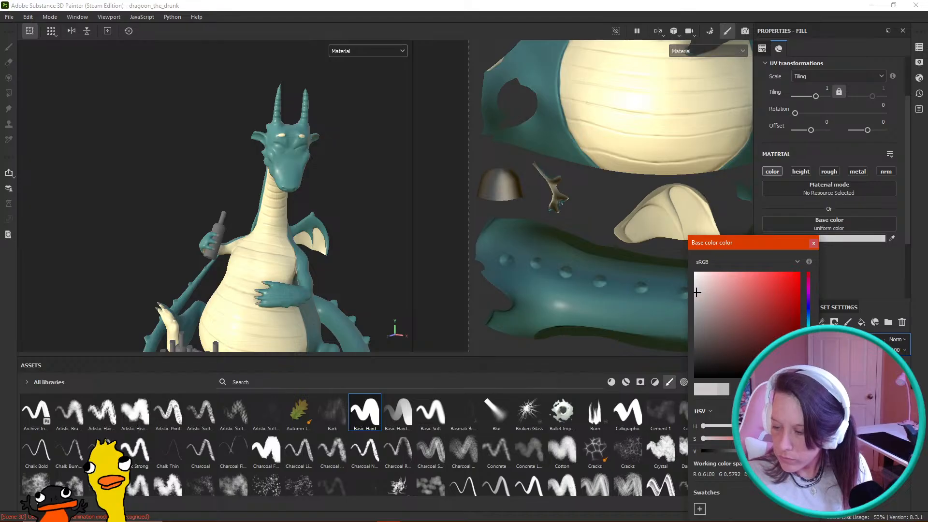
click(822, 368)
click(809, 368)
drag(736, 315, 720, 303)
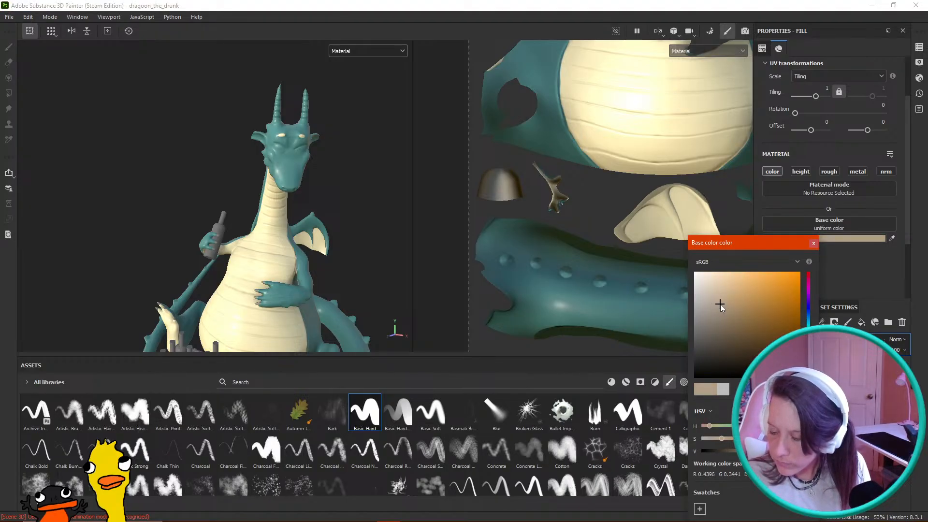
click(814, 243)
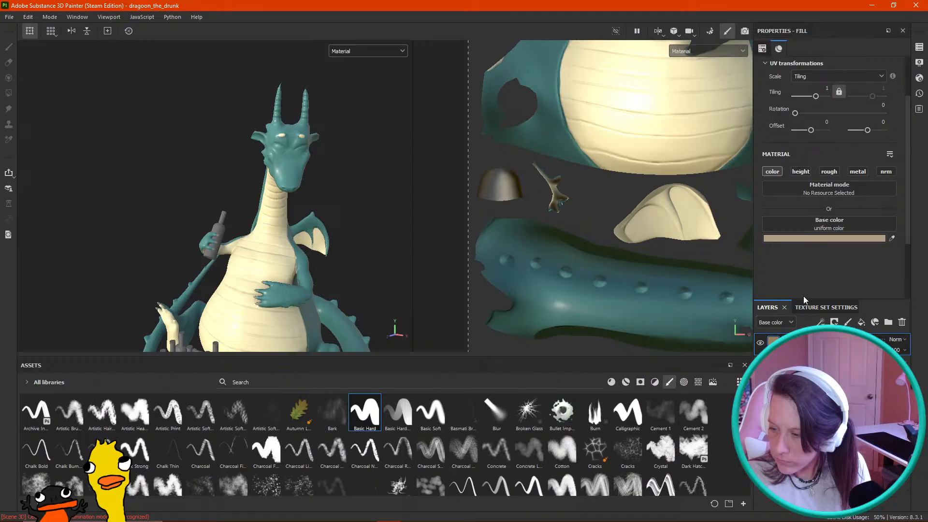
Step: Paint the first horn's UV island fully into the beige layer's mask, enlarging the brush to 1.75
click(791, 344)
scroll(575, 229, down, 1)
alt+right_drag(575, 228, 571, 162)
alt+middle_drag(570, 162, 494, 323)
alt+right_drag(524, 200, 555, 271)
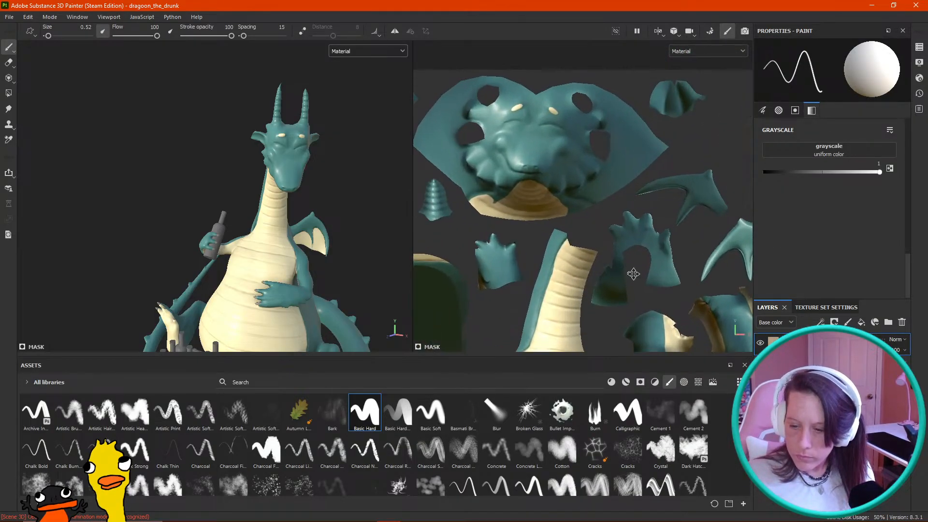
alt+middle_drag(496, 231, 624, 228)
drag(557, 210, 561, 217)
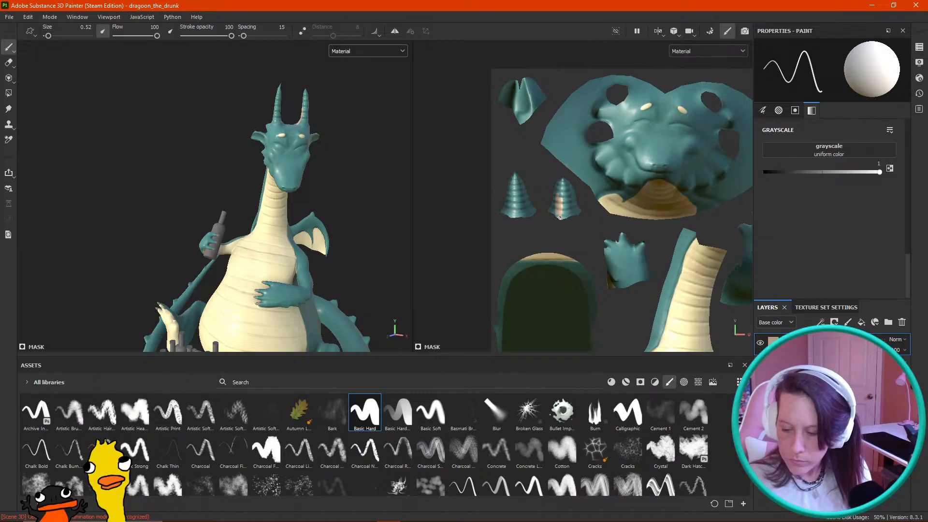
ctrl+right_drag(551, 197, 558, 196)
drag(568, 210, 566, 192)
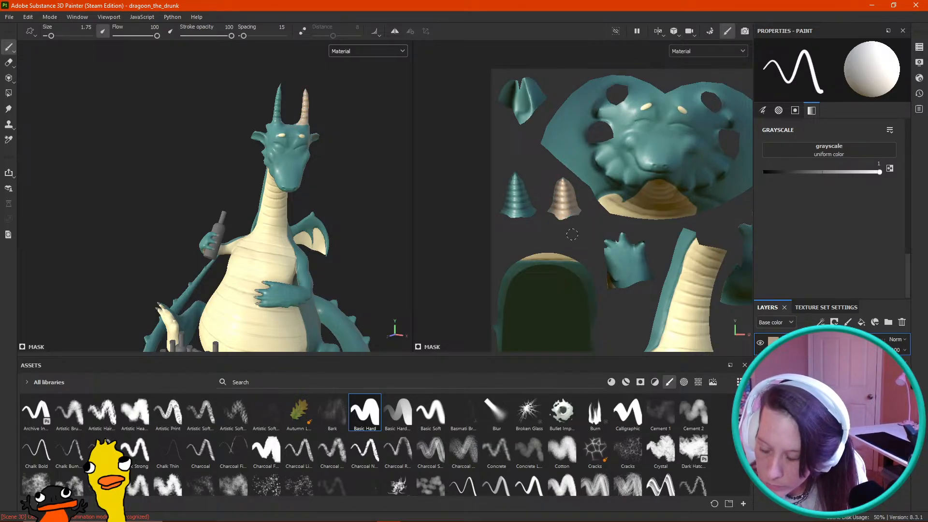
Step: Paint the second horn's UV island into the beige layer's mask with the 1.75 brush
scroll(812, 228, up, 6)
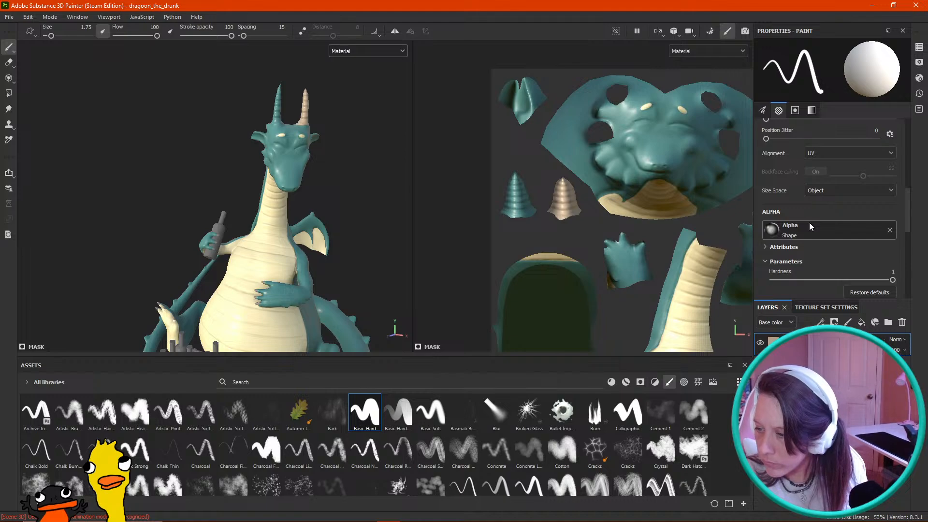
drag(517, 192, 513, 170)
drag(507, 219, 530, 203)
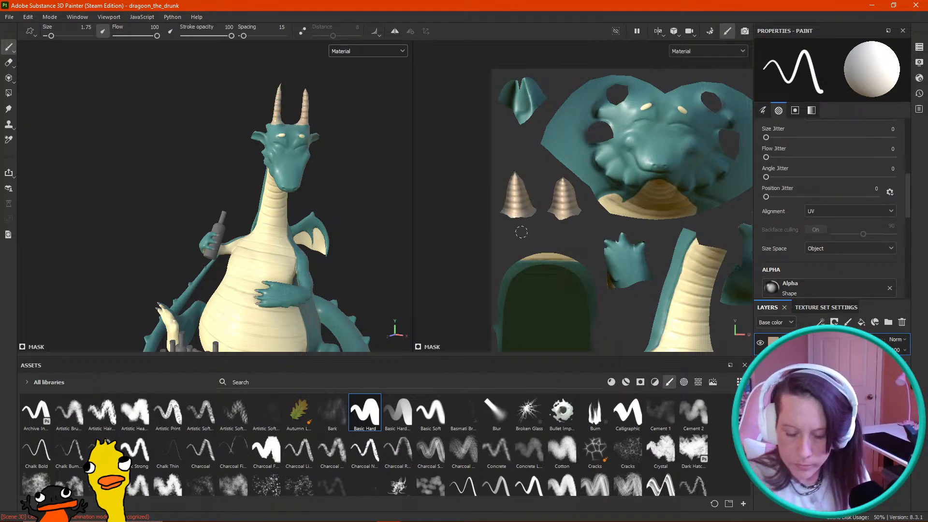
Step: Frame the horns closely and set the mask brush's grayscale value to 0
alt+drag(390, 201, 339, 267)
alt+drag(351, 343, 283, 291)
alt+middle_drag(271, 170, 288, 233)
alt+right_drag(288, 233, 322, 313)
alt+drag(322, 313, 418, 141)
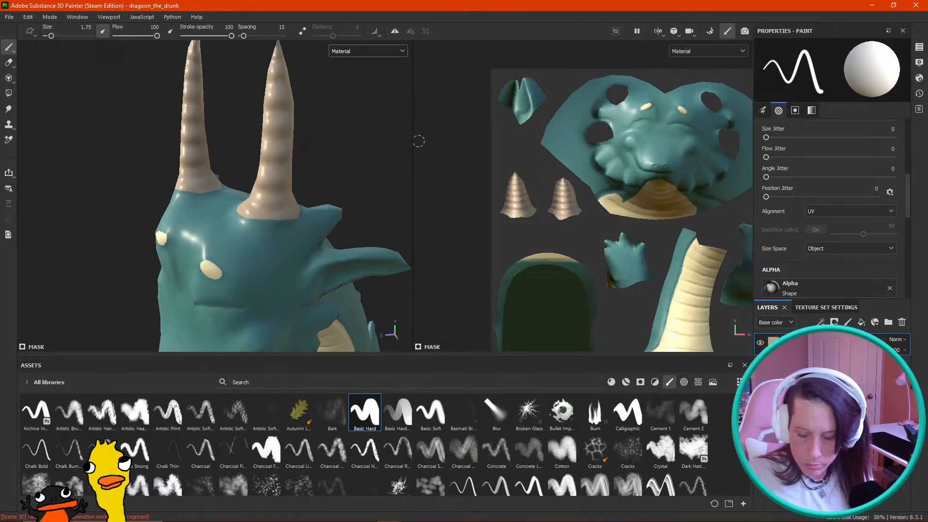
scroll(874, 213, down, 5)
drag(804, 230, 764, 230)
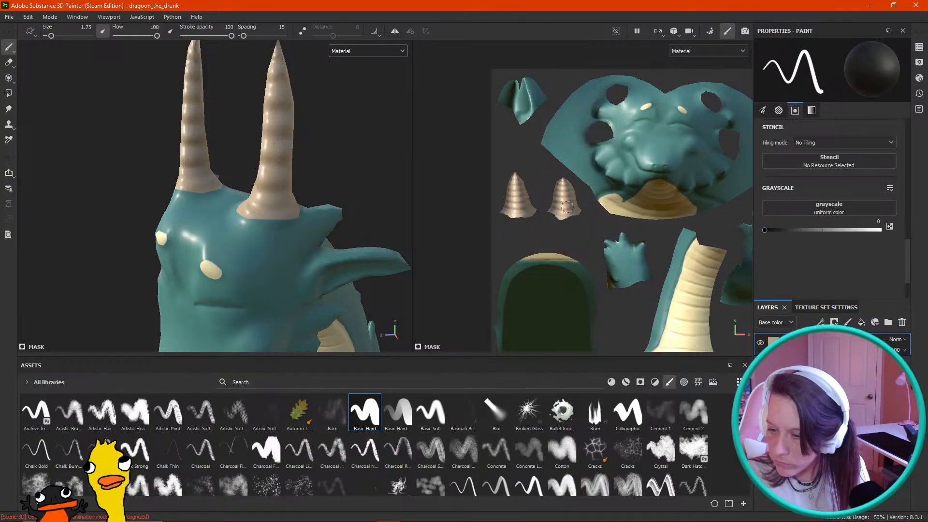
Step: Mask the beige off the lower edge of the dragon's left horn, shrinking the brush from 1.26 to 0.1
key(bracketleft)
key(bracketleft)
key(bracketleft)
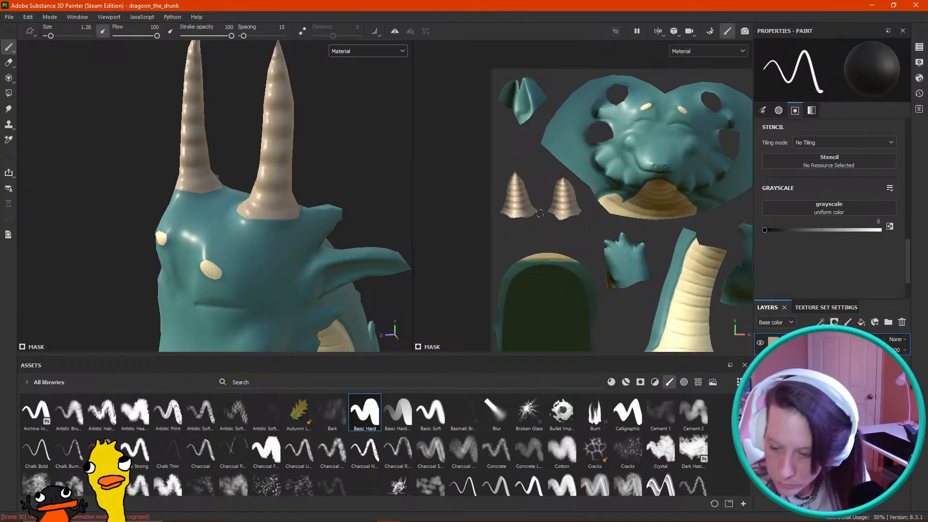
drag(555, 218, 569, 219)
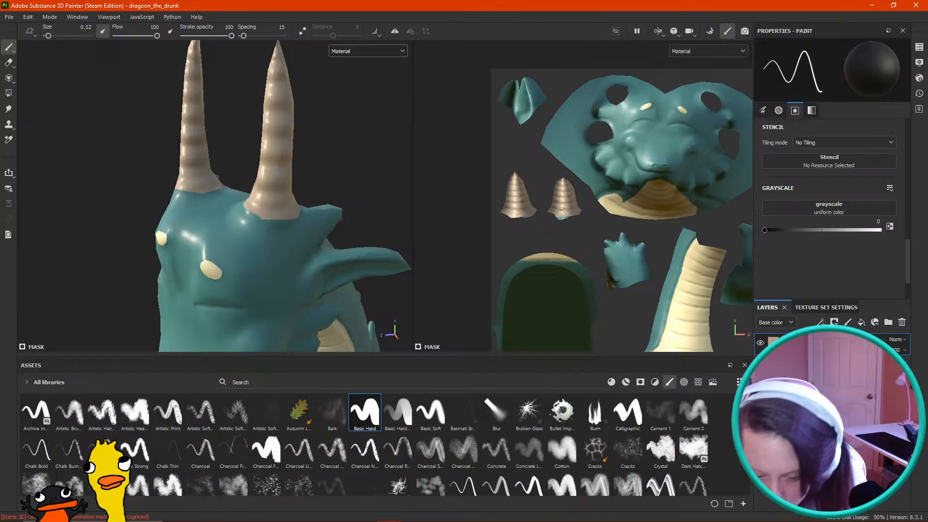
mouse_move(298, 217)
alt+mouse_down()
mouse_move(361, 174)
mouse_move(306, 217)
alt+mouse_up()
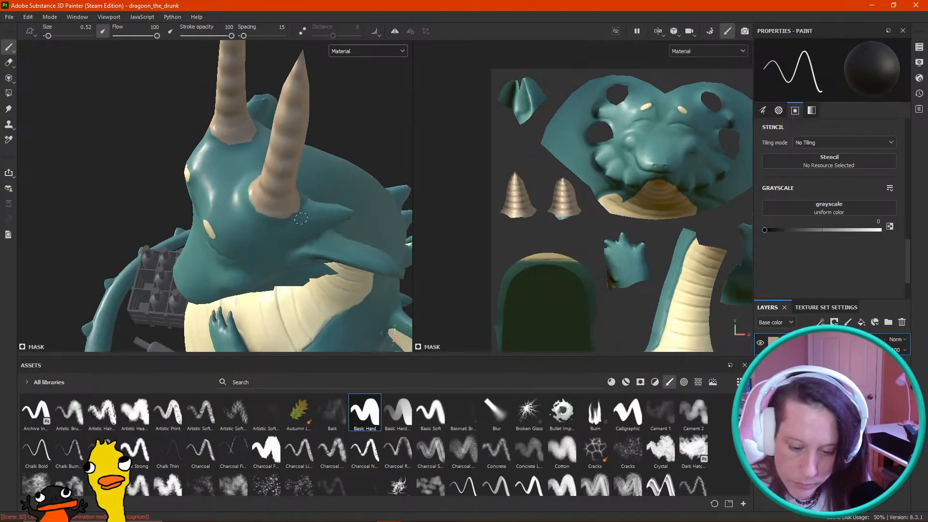
alt+drag(376, 141, 301, 217)
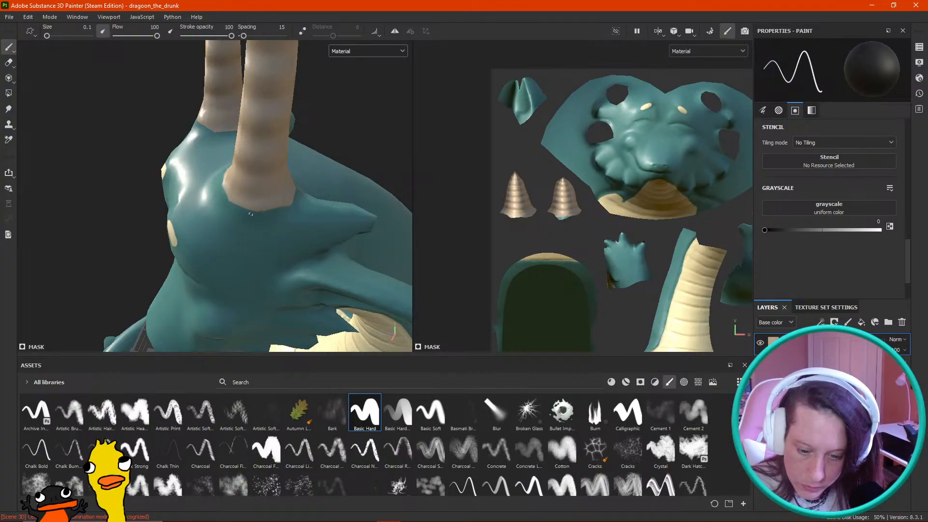
alt+drag(380, 166, 292, 146)
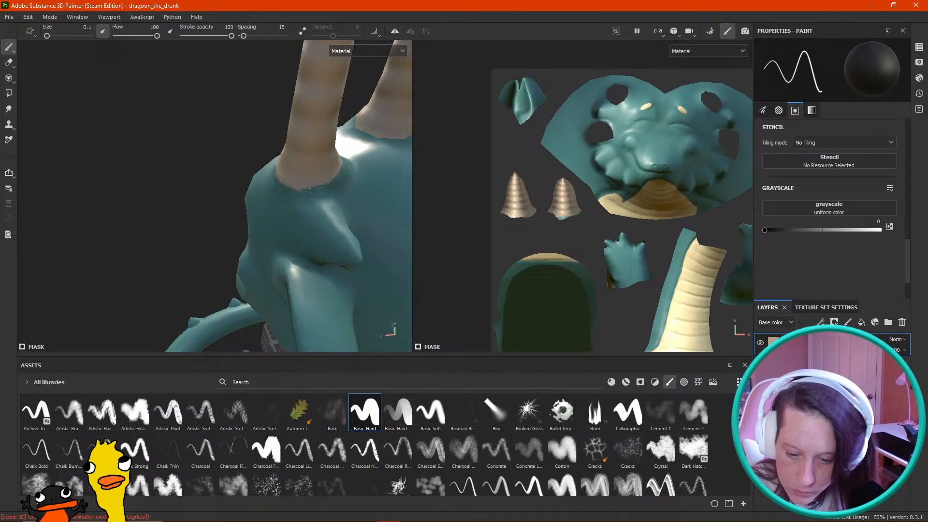
mouse_move(158, 199)
alt+mouse_down()
mouse_move(268, 211)
mouse_move(258, 201)
mouse_move(288, 195)
alt+mouse_up()
Step: Mask out more beige around the side and back of the left horn's base with a 0.52 brush
key(bracketright)
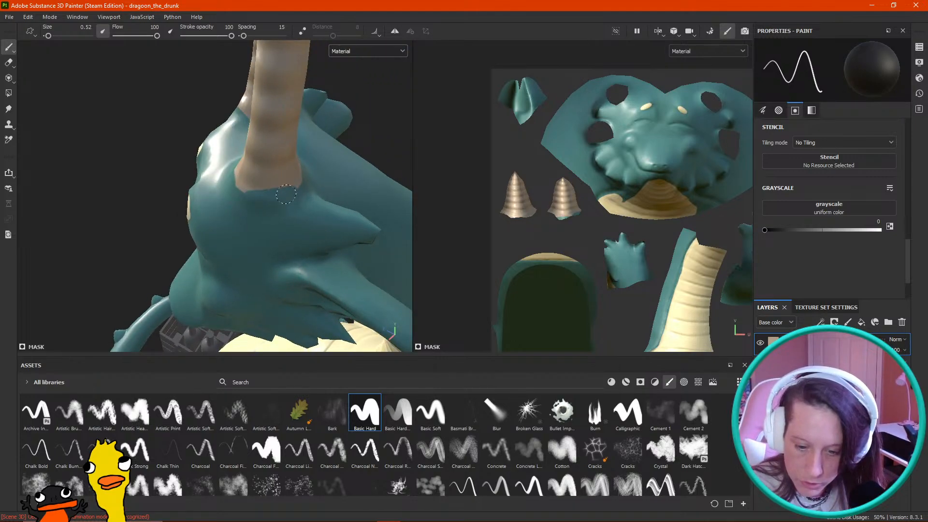
alt+drag(378, 137, 317, 187)
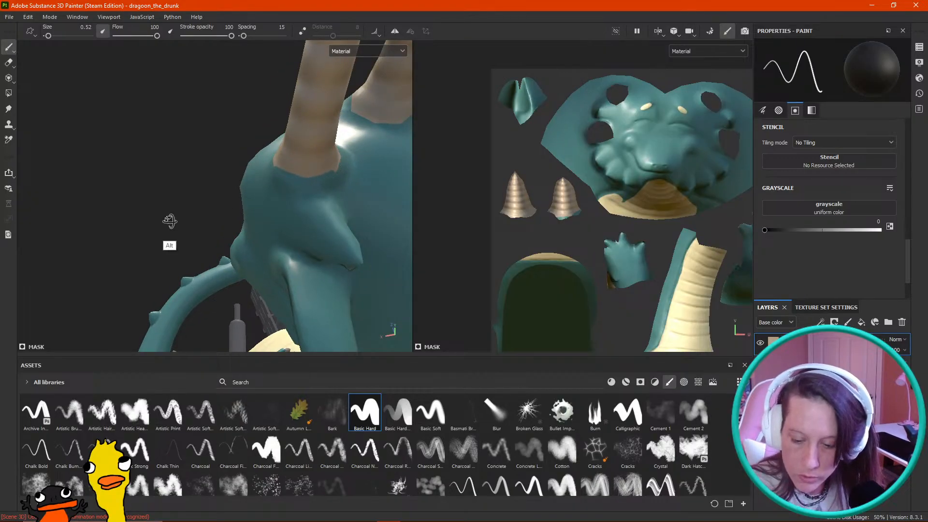
alt+drag(174, 222, 83, 220)
alt+drag(324, 199, 177, 214)
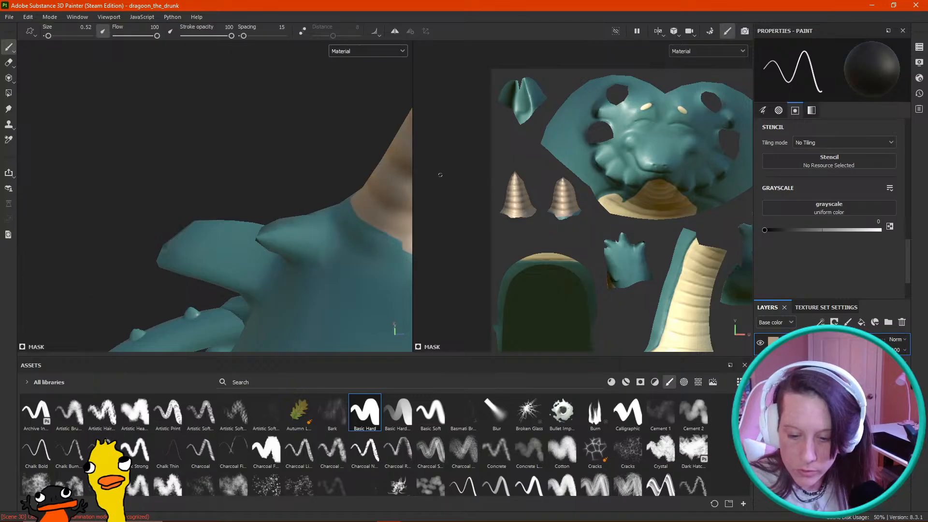
mouse_move(203, 65)
alt+mouse_down()
mouse_move(89, 62)
mouse_move(72, 118)
alt+mouse_up()
mouse_move(223, 171)
mouse_down()
mouse_move(260, 176)
mouse_move(220, 172)
mouse_move(262, 162)
mouse_move(257, 180)
mouse_move(220, 162)
mouse_move(237, 169)
mouse_move(293, 141)
mouse_move(247, 154)
mouse_up()
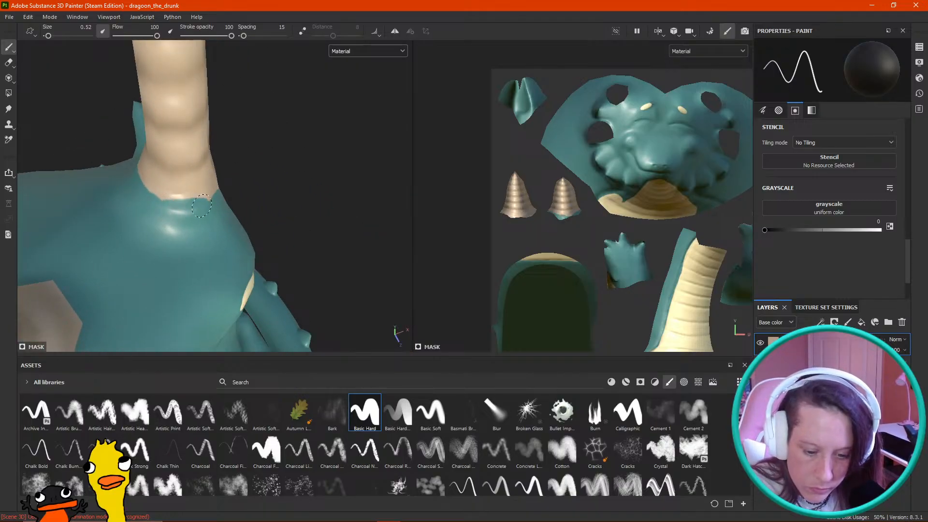
mouse_move(310, 165)
alt+mouse_down()
mouse_move(234, 138)
mouse_move(300, 178)
alt+mouse_up()
mouse_move(174, 224)
mouse_down()
mouse_move(225, 225)
mouse_move(190, 231)
mouse_move(251, 151)
mouse_move(288, 249)
mouse_up()
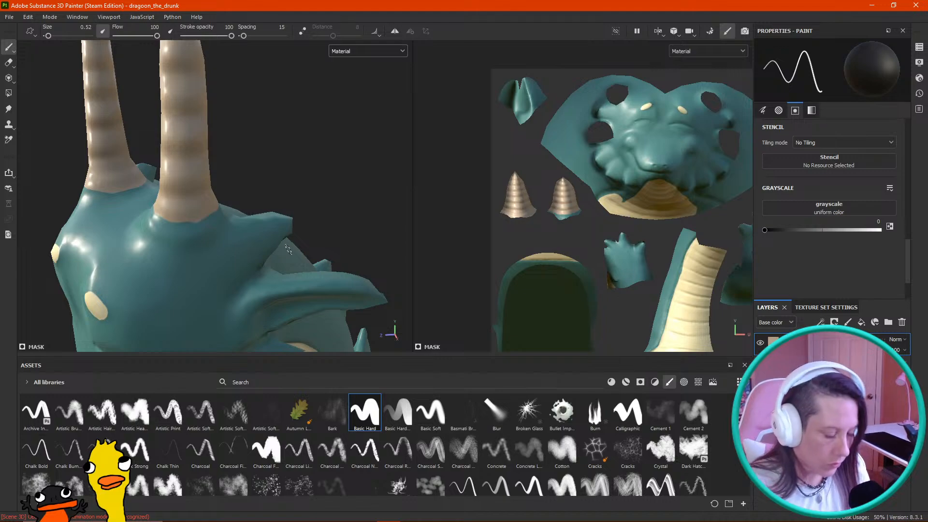
Step: Refine the beige border all around the left horn's base with a 0.1 black brush
key(bracketleft)
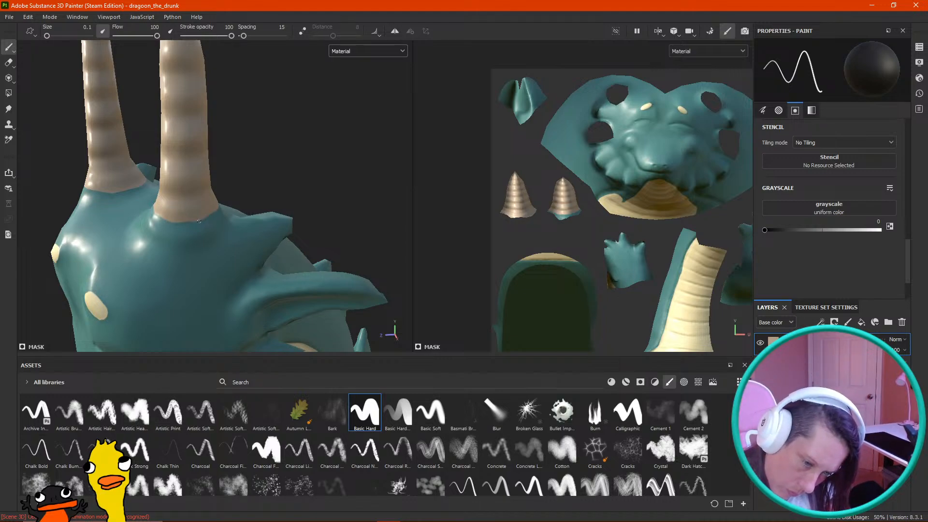
alt+drag(315, 164, 257, 159)
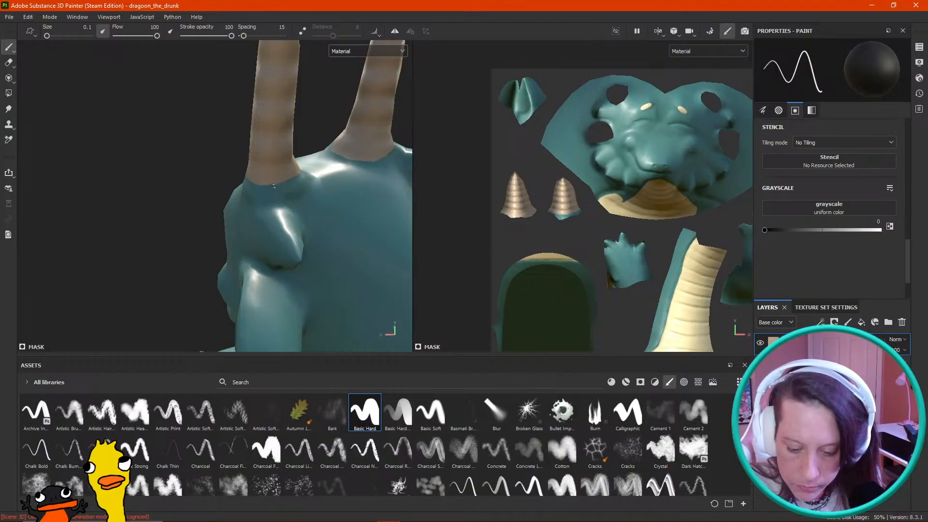
alt+drag(262, 186, 356, 210)
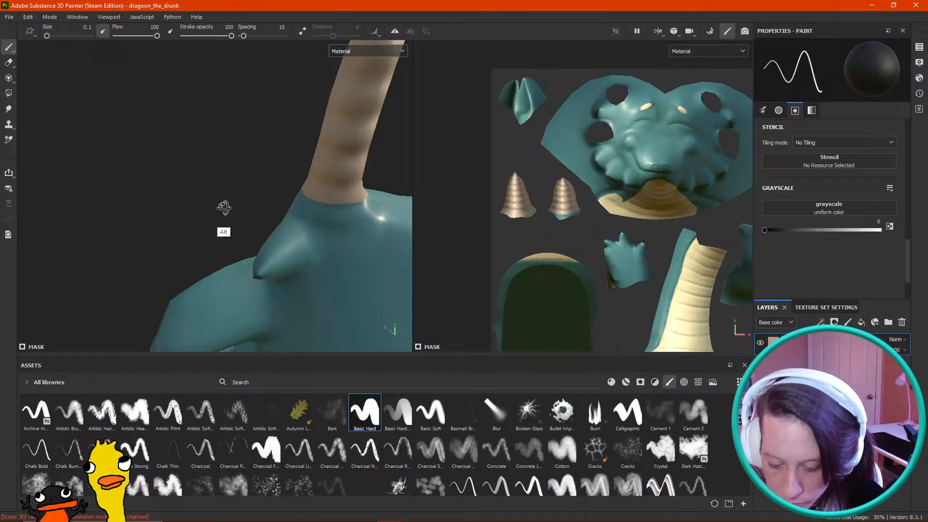
alt+drag(228, 207, 131, 240)
alt+middle_drag(89, 184, 27, 109)
alt+drag(213, 159, 36, 138)
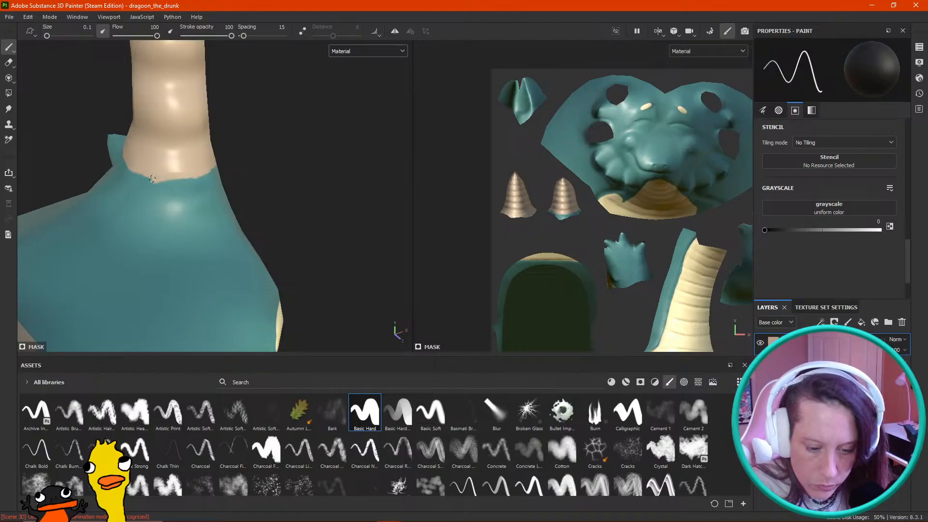
drag(181, 182, 270, 185)
drag(58, 196, 102, 204)
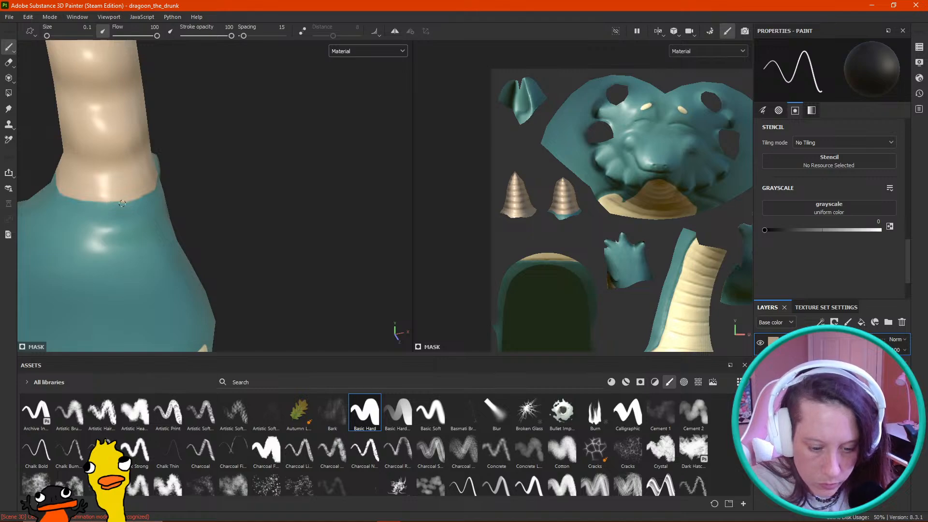
alt+drag(227, 208, 201, 207)
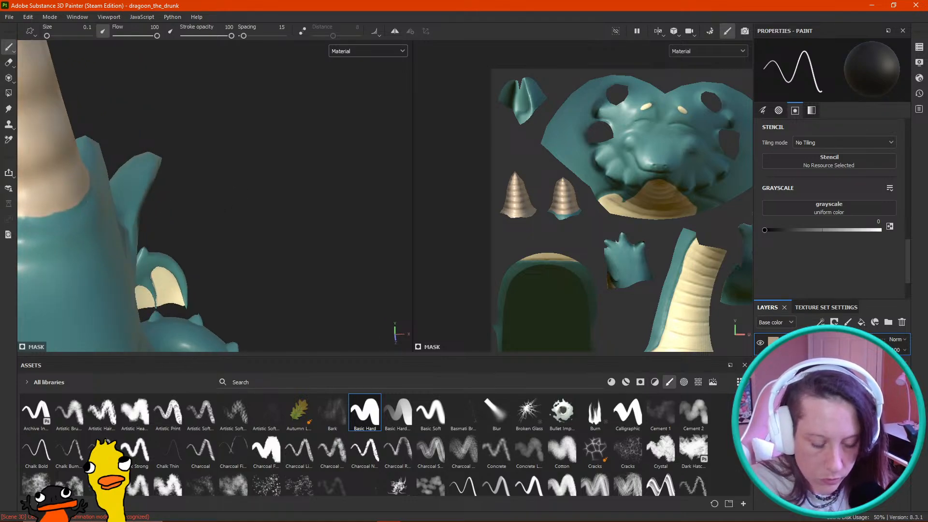
ctrl+alt+drag(260, 180, 433, 152)
alt+drag(299, 203, 169, 162)
mouse_move(169, 162)
ctrl+alt+mouse_down()
mouse_move(198, 152)
mouse_move(166, 144)
ctrl+alt+mouse_up()
mouse_move(304, 183)
mouse_down()
mouse_move(394, 179)
mouse_move(369, 179)
mouse_up()
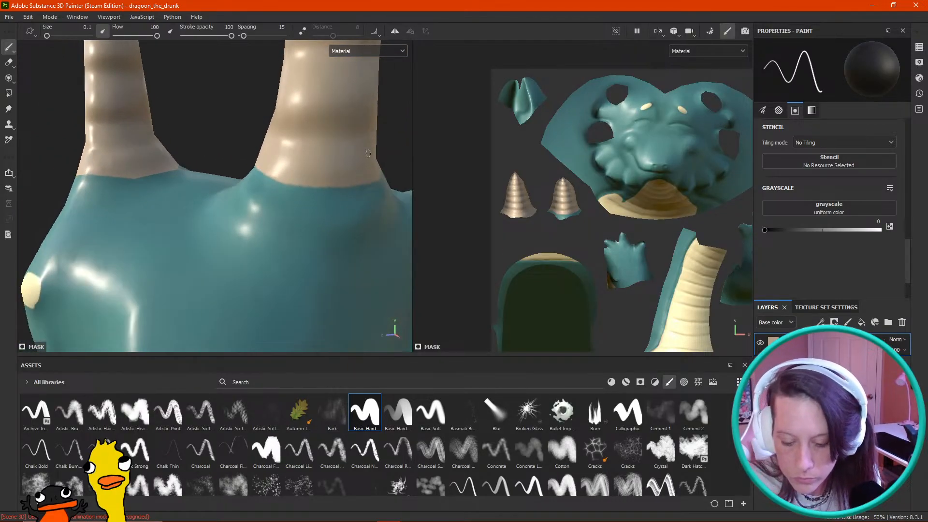
Step: Raise the beige border on the front of the left horn's base with a 0.85 black brush
scroll(343, 137, up, 2)
scroll(334, 136, down, 5)
scroll(334, 136, down, 3)
alt+drag(251, 139, 296, 141)
ctrl+alt+drag(296, 141, 242, 155)
scroll(243, 156, up, 3)
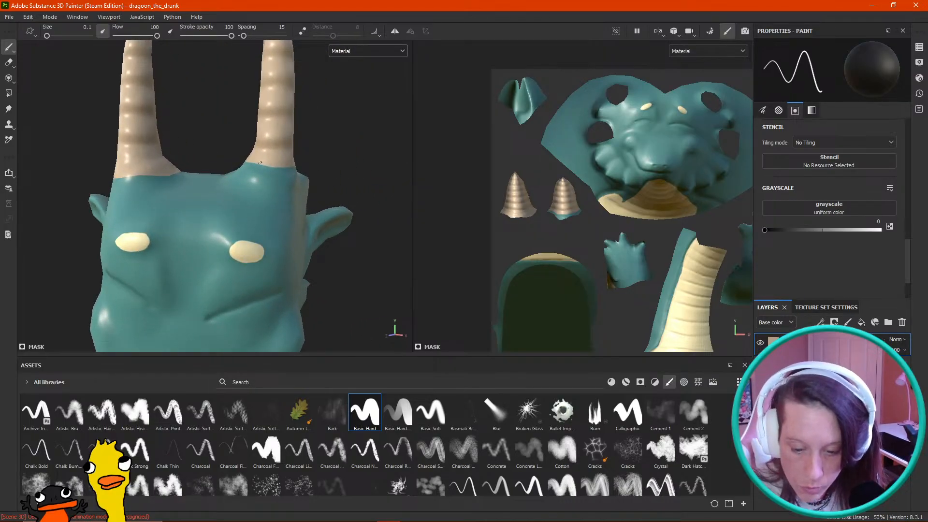
ctrl+right_drag(260, 178, 270, 172)
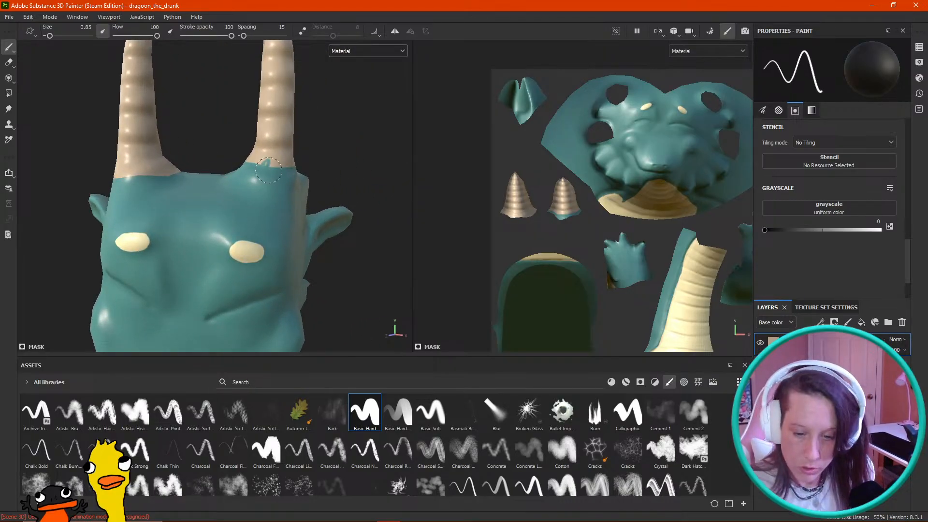
mouse_move(284, 172)
mouse_down()
mouse_move(273, 159)
mouse_move(261, 166)
mouse_up()
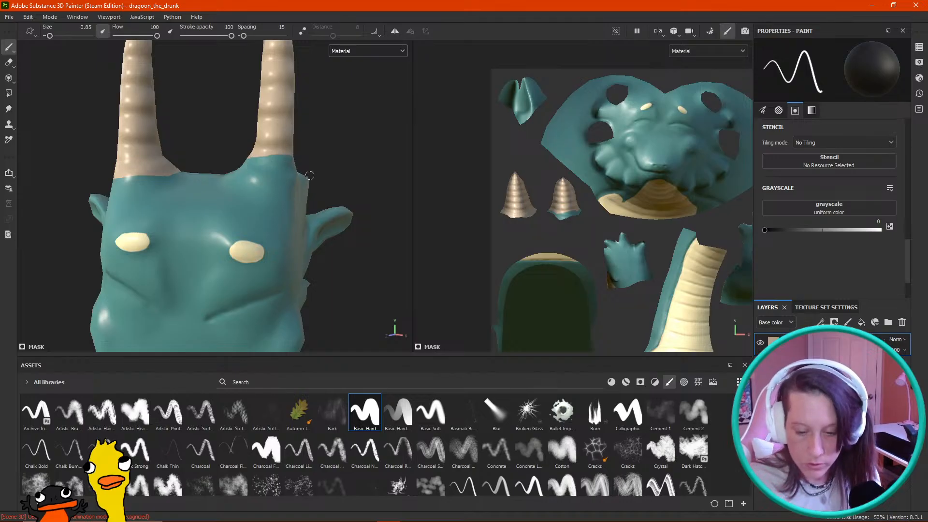
Step: Mask the beige off the front and outer side of the right horn's base with the 0.85 brush
scroll(340, 210, down, 6)
mouse_move(336, 209)
alt+mouse_down()
mouse_move(290, 195)
mouse_move(324, 208)
alt+mouse_up()
alt+middle_drag(338, 223, 380, 249)
alt+drag(339, 233, 373, 246)
alt+middle_drag(372, 247, 371, 261)
alt+right_drag(371, 256, 390, 275)
alt+middle_drag(335, 222, 321, 145)
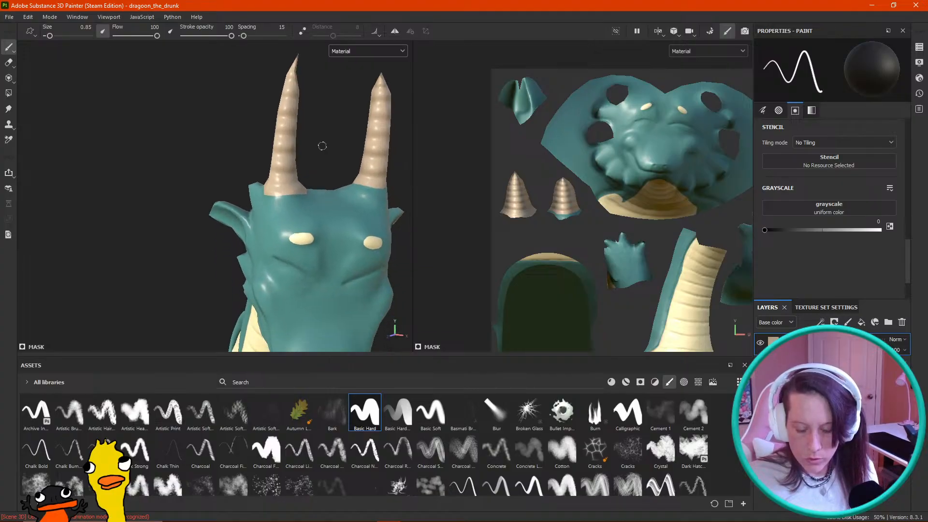
alt+right_drag(321, 145, 503, 237)
alt+middle_drag(503, 237, 459, 304)
mouse_move(275, 250)
mouse_down()
mouse_move(300, 248)
mouse_move(259, 252)
mouse_move(304, 249)
mouse_up()
mouse_move(353, 202)
alt+mouse_down()
mouse_move(151, 228)
mouse_move(102, 206)
alt+mouse_up()
drag(219, 236, 256, 227)
mouse_move(341, 222)
alt+mouse_down()
mouse_move(300, 207)
mouse_move(323, 197)
alt+mouse_up()
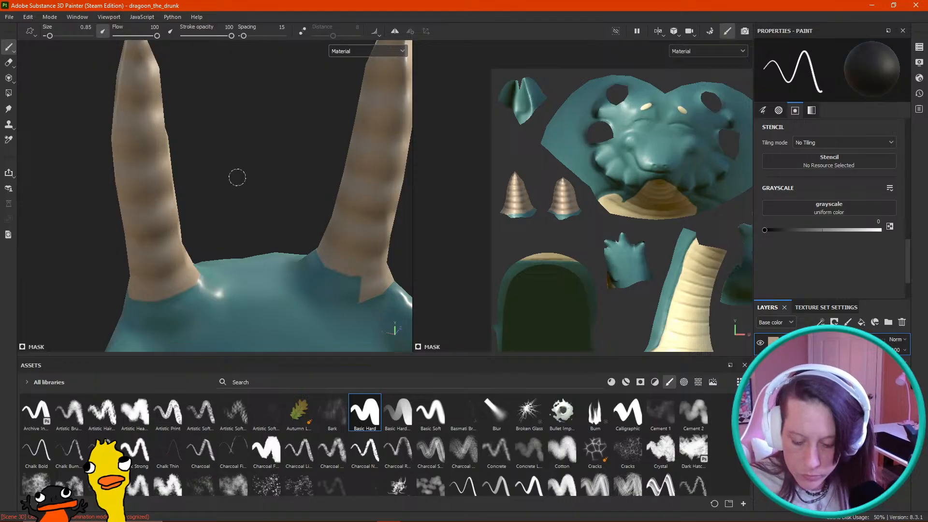
Step: Mask out the jagged leftover beige at the back of the right horn's base with the 0.85 brush
alt+middle_drag(237, 175, 80, 35)
mouse_move(223, 168)
mouse_down()
mouse_move(249, 163)
mouse_move(226, 157)
mouse_up()
alt+drag(310, 163, 224, 157)
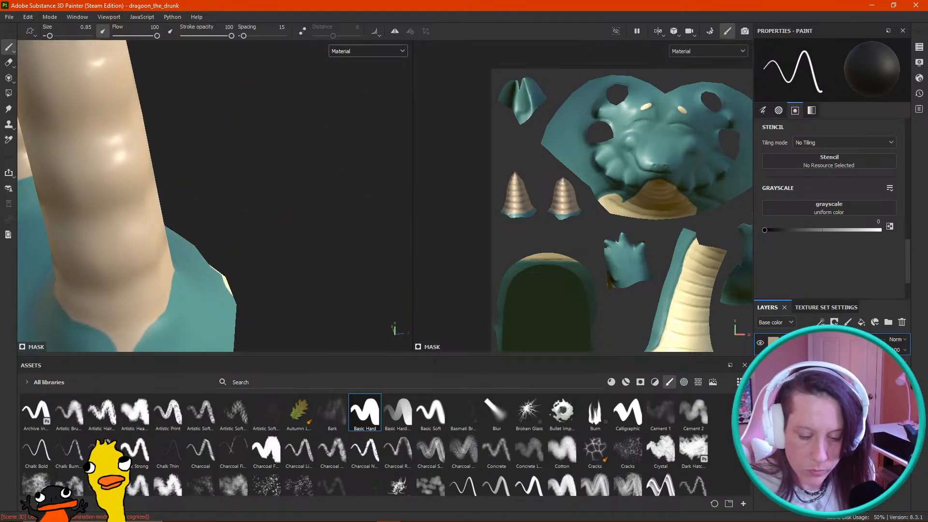
alt+middle_drag(203, 242, 226, 133)
mouse_move(114, 191)
mouse_down()
mouse_move(142, 196)
mouse_move(128, 181)
mouse_move(160, 174)
mouse_move(312, 217)
mouse_move(221, 201)
mouse_move(387, 211)
mouse_up()
scroll(317, 217, down, 5)
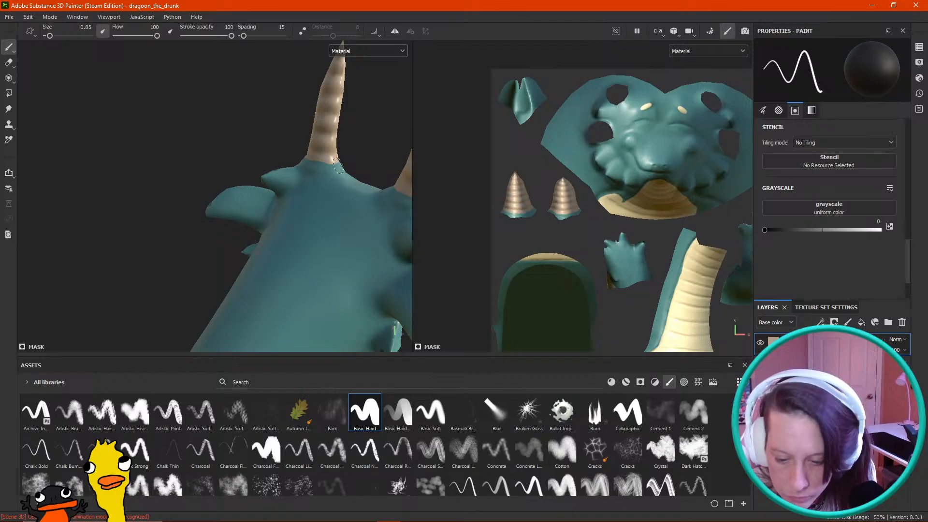
Step: Smooth the beige border around the right horn's base with a 0.27 black brush
alt+drag(332, 166, 201, 182)
alt+middle_drag(201, 183, 189, 199)
scroll(189, 198, up, 3)
key(bracketleft)
key(bracketleft)
key(bracketleft)
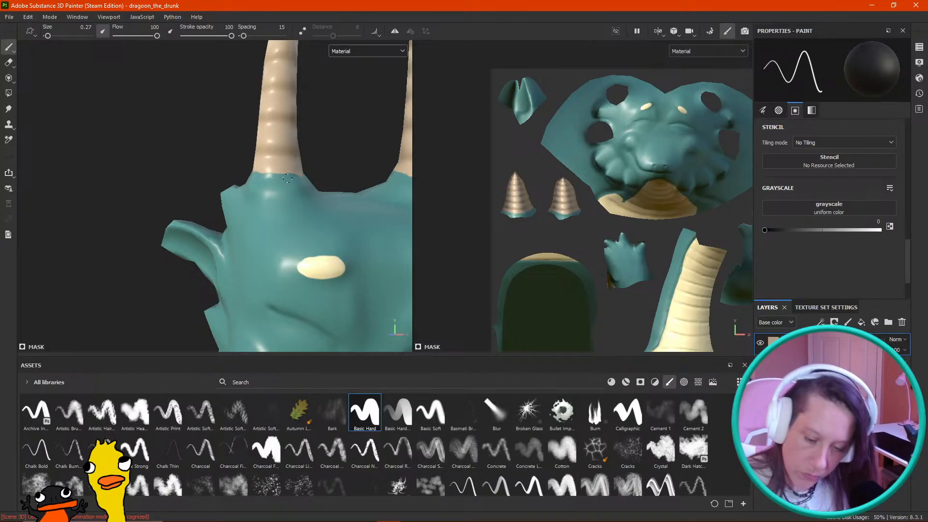
alt+drag(320, 137, 200, 201)
alt+drag(316, 164, 110, 148)
mouse_move(416, 175)
alt+mouse_down()
mouse_move(322, 164)
mouse_move(274, 199)
alt+mouse_up()
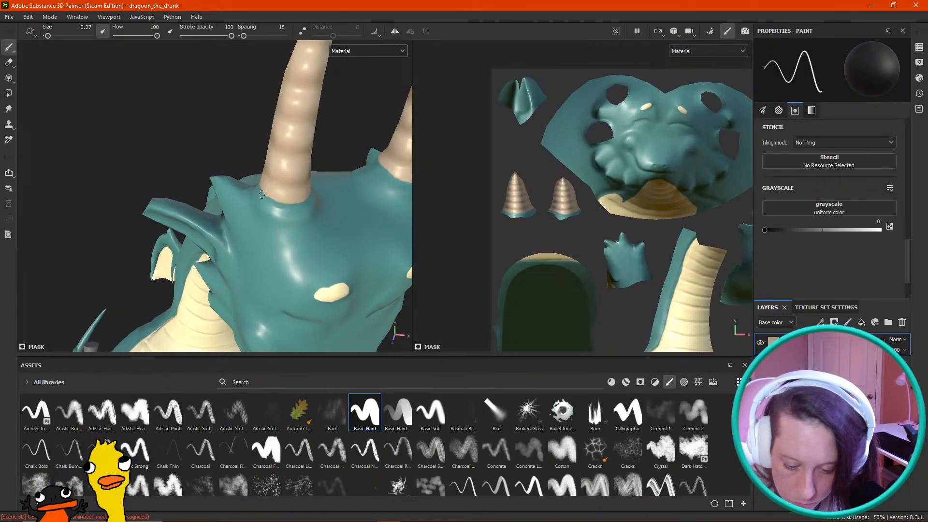
mouse_move(348, 157)
alt+mouse_down()
mouse_move(388, 120)
mouse_move(348, 163)
alt+mouse_up()
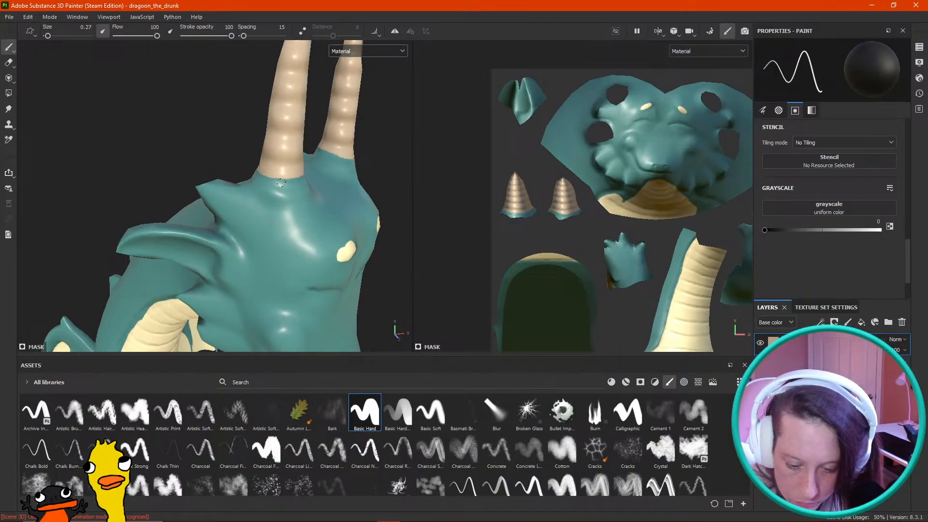
alt+drag(355, 173, 140, 149)
alt+drag(323, 160, 296, 184)
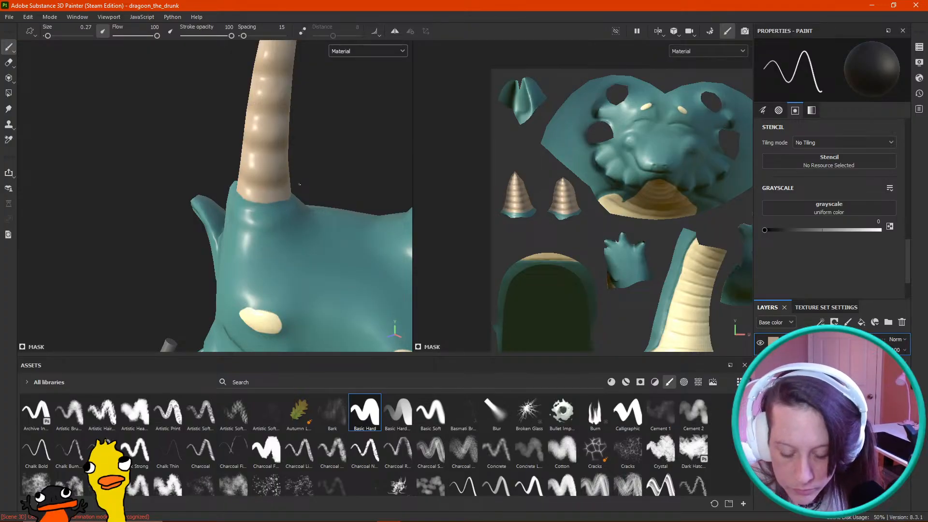
Step: Even out the beige border around the left horn's base with the 0.27 black brush, then check both horns
alt+right_drag(382, 155, 332, 164)
alt+drag(332, 164, 306, 152)
alt+middle_drag(306, 152, 239, 111)
alt+right_drag(355, 213, 411, 281)
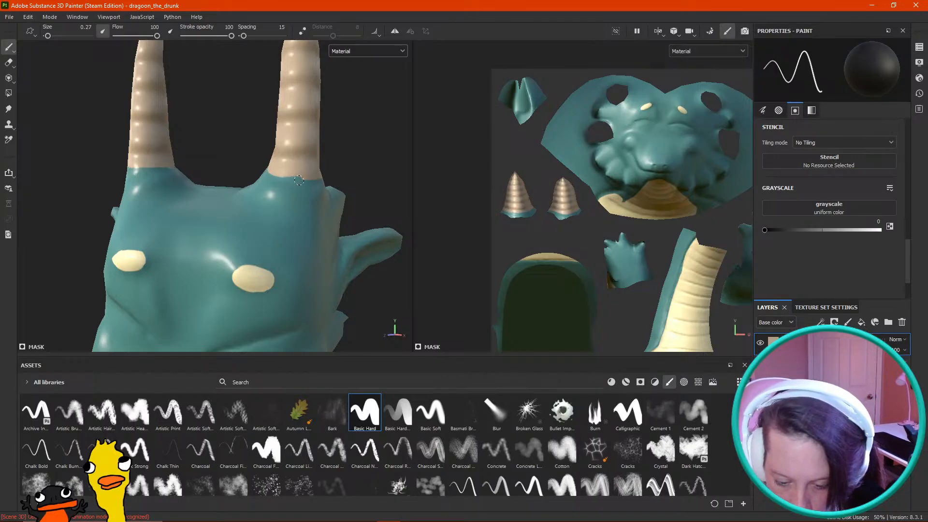
mouse_move(341, 161)
alt+mouse_down()
mouse_move(354, 150)
mouse_move(371, 152)
mouse_move(338, 162)
mouse_move(393, 329)
mouse_move(388, 140)
alt+mouse_up()
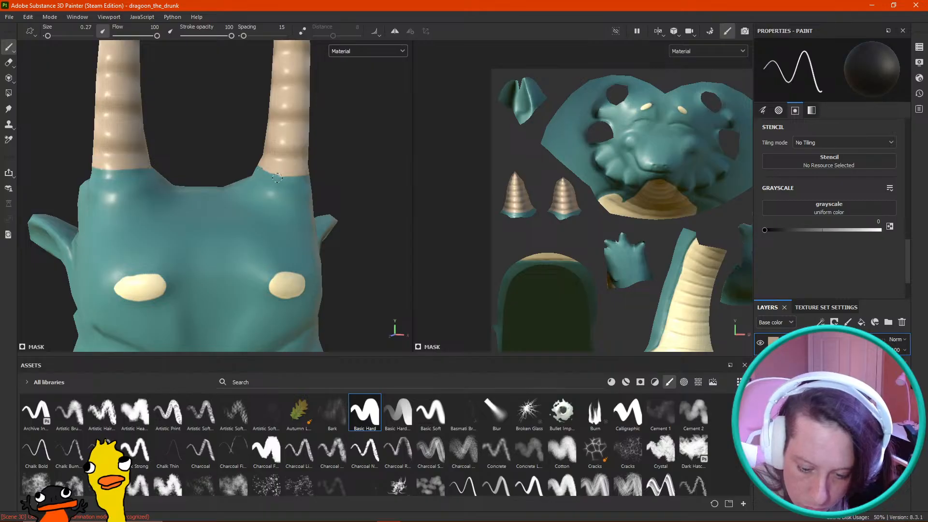
alt+drag(357, 170, 335, 169)
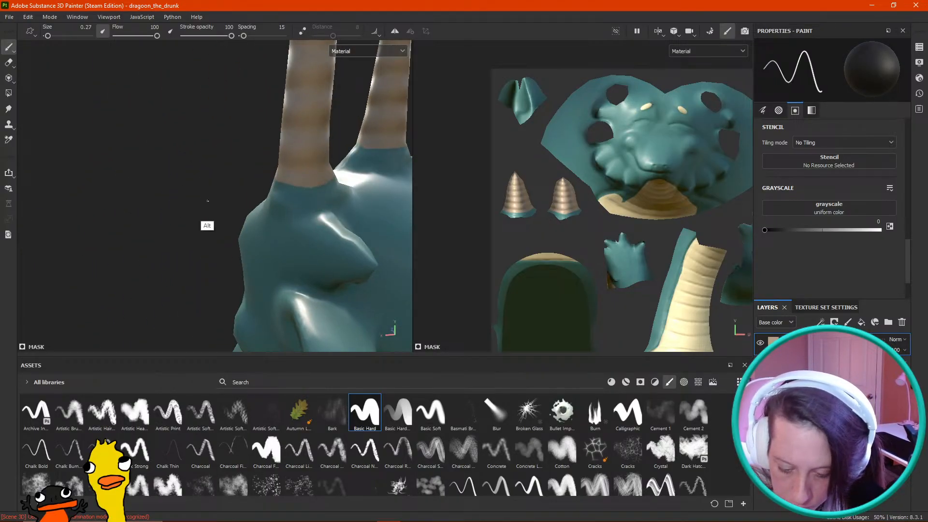
alt+drag(204, 195, 264, 203)
shift+right_drag(195, 146, 243, 175)
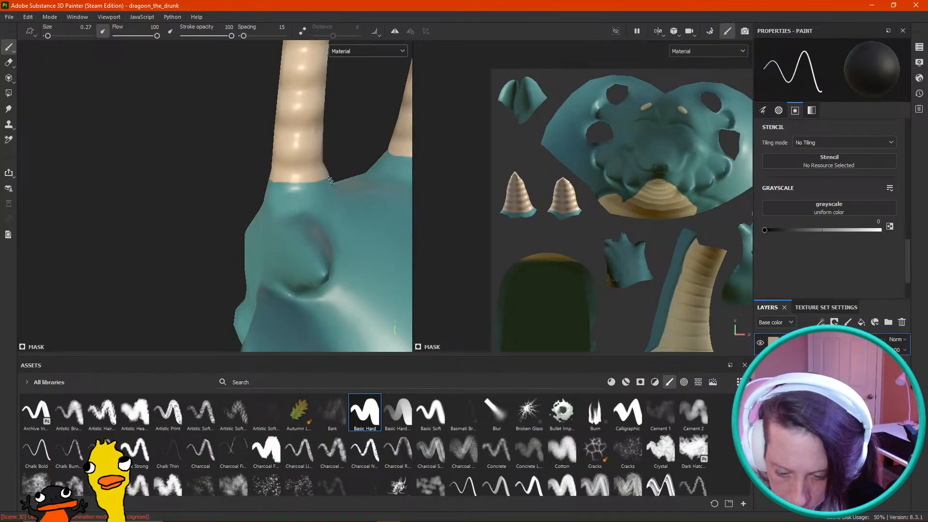
alt+drag(331, 182, 306, 151)
scroll(327, 124, down, 5)
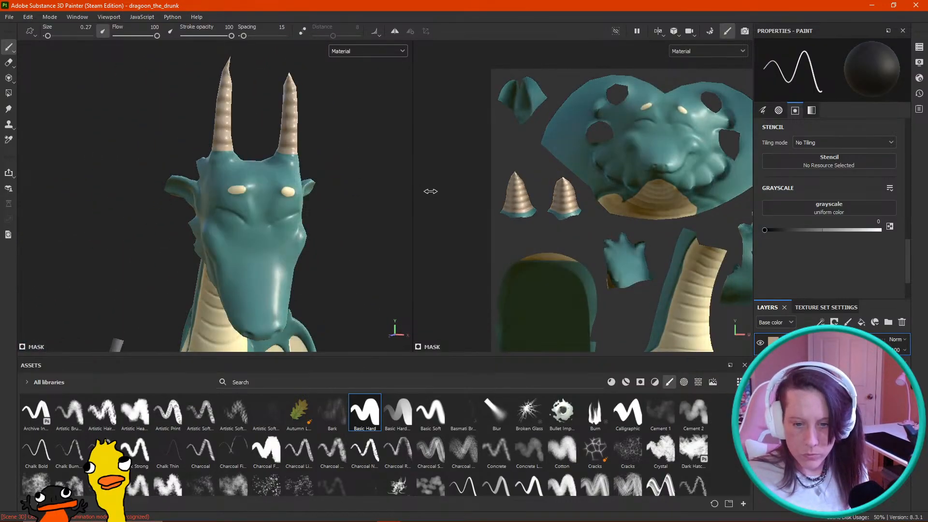
Step: Examine the whole dragon's coloring from the front, the sides and a distance
shift+right_drag(431, 192, 371, 176)
scroll(340, 168, down, 4)
alt+drag(340, 168, 210, 164)
alt+middle_drag(233, 173, 193, 151)
alt+drag(193, 151, 313, 201)
alt+middle_drag(313, 201, 329, 184)
alt+drag(329, 183, 263, 205)
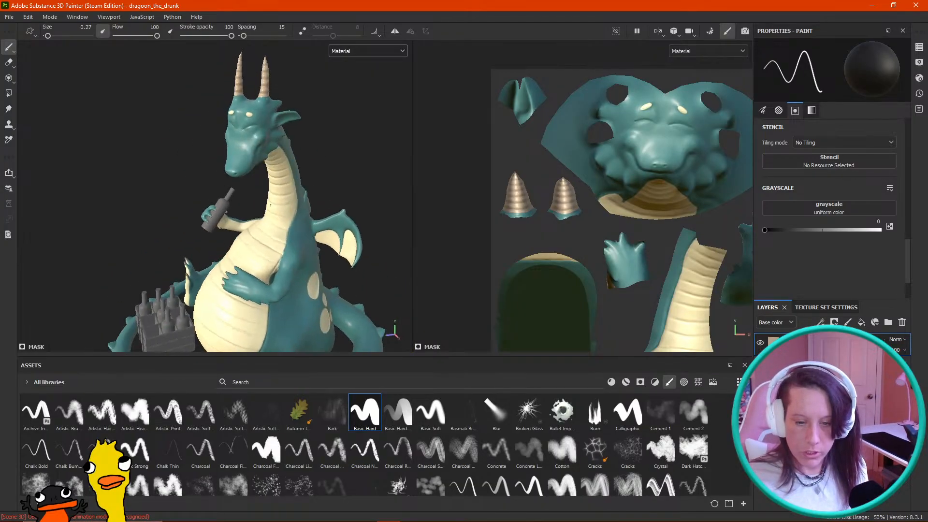
alt+middle_drag(226, 211, 214, 152)
scroll(214, 153, down, 3)
alt+drag(194, 169, 252, 199)
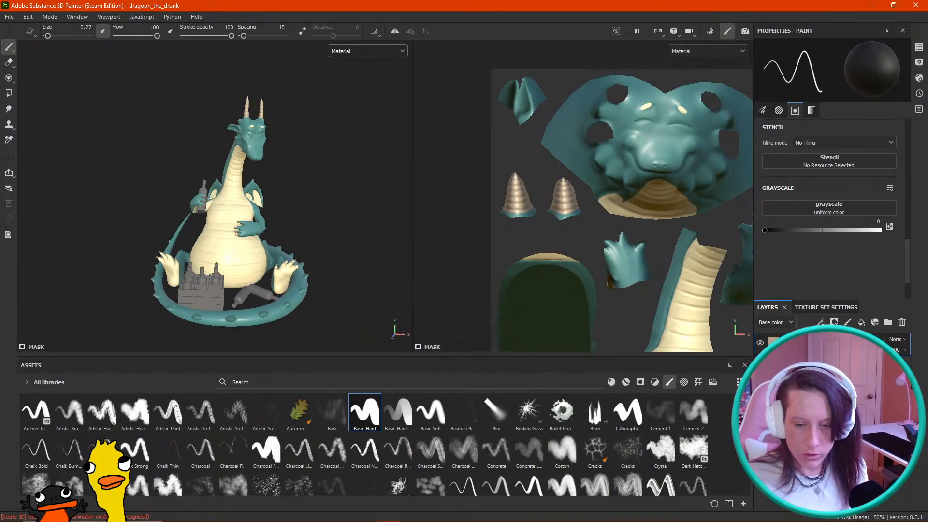
scroll(251, 199, up, 3)
alt+middle_drag(251, 199, 256, 232)
alt+drag(256, 232, 213, 205)
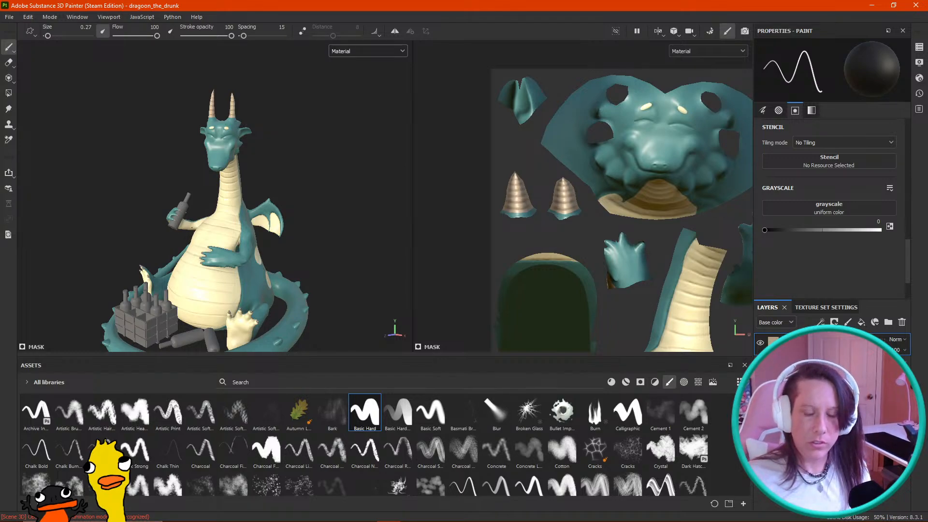
Step: Enlarge the black brush to 1.75 and mask the beige off both eyes on the head's UV island
alt+middle_drag(624, 215, 544, 246)
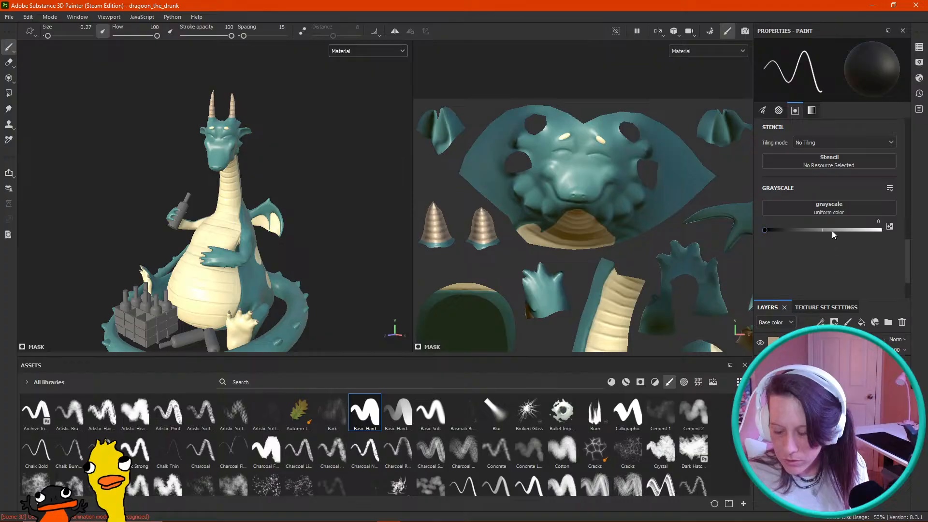
key(bracketright)
key(bracketright)
key(bracketright)
click(564, 138)
drag(600, 140, 603, 142)
Step: Set the brush grayscale to 1 and paint the upper two spikes on the back of the neck beige in the UV view
alt+drag(299, 230, 298, 203)
alt+middle_drag(299, 203, 301, 129)
alt+drag(279, 230, 188, 223)
scroll(246, 198, down, 3)
alt+drag(246, 198, 290, 254)
scroll(555, 209, down, 2)
scroll(555, 210, down, 2)
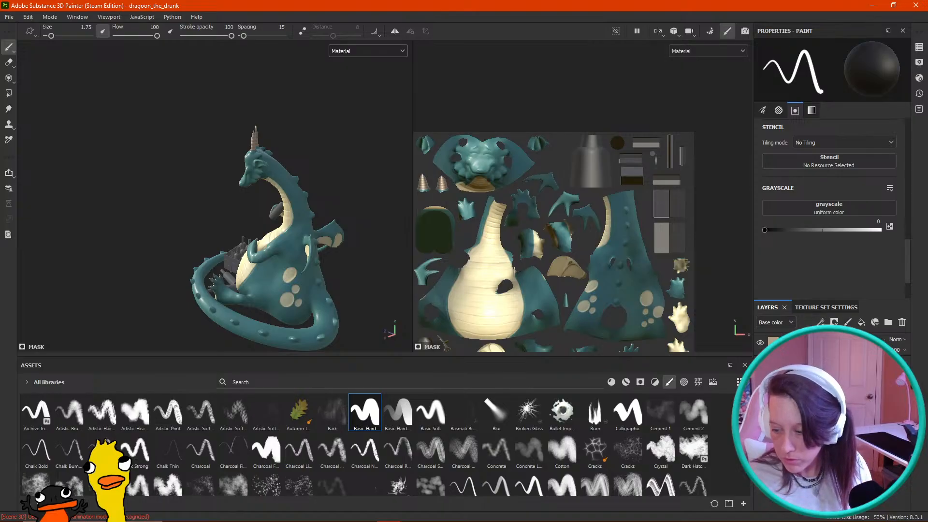
drag(814, 230, 880, 230)
middle_drag(556, 268, 451, 262)
alt+right_drag(452, 262, 613, 356)
alt+right_drag(498, 256, 589, 356)
drag(517, 164, 527, 165)
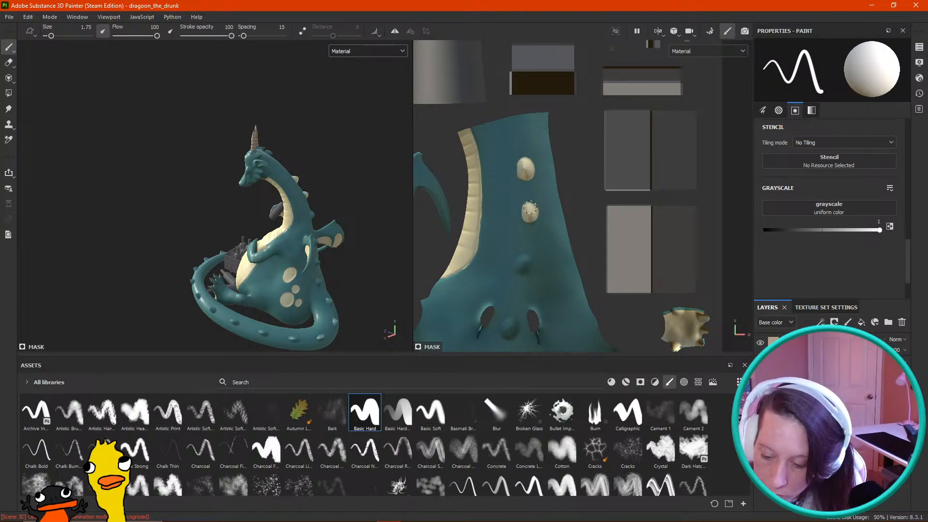
click(528, 217)
drag(529, 217, 530, 213)
Step: Paint the remaining four spikes down the dragon's neck and back beige, ending just above the tail opening
alt+drag(320, 232, 164, 209)
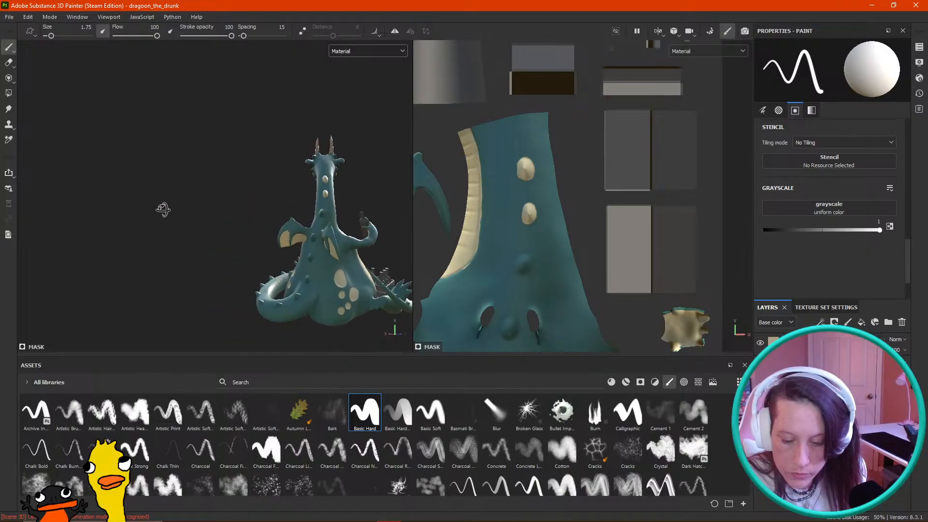
alt+drag(187, 239, 312, 255)
alt+right_drag(311, 255, 349, 342)
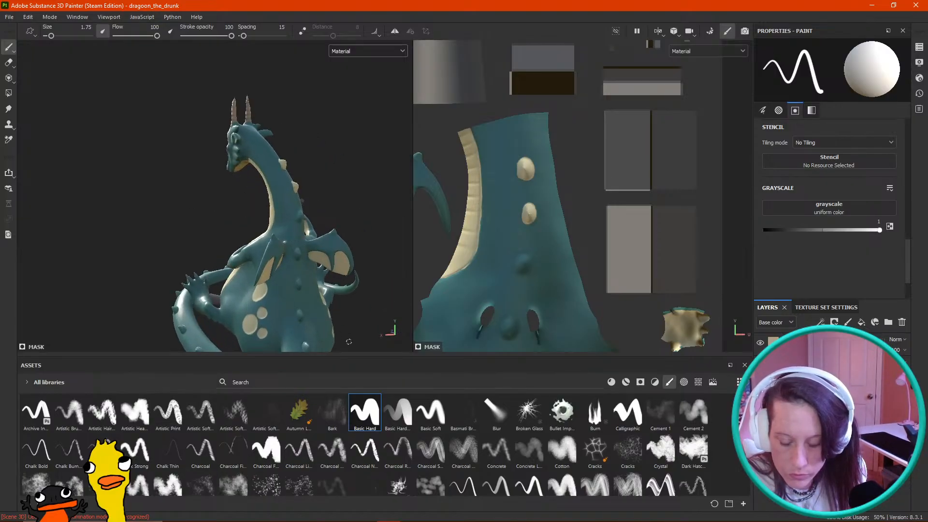
mouse_move(520, 266)
mouse_down()
mouse_move(525, 256)
mouse_move(521, 267)
mouse_up()
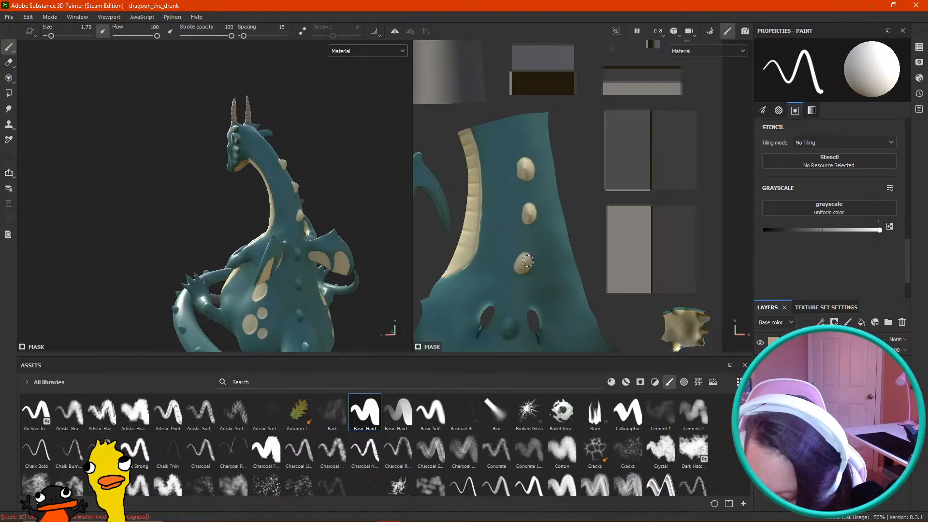
alt+drag(242, 271, 402, 220)
middle_drag(554, 225, 560, 75)
drag(517, 164, 520, 165)
drag(509, 224, 514, 223)
drag(509, 270, 509, 269)
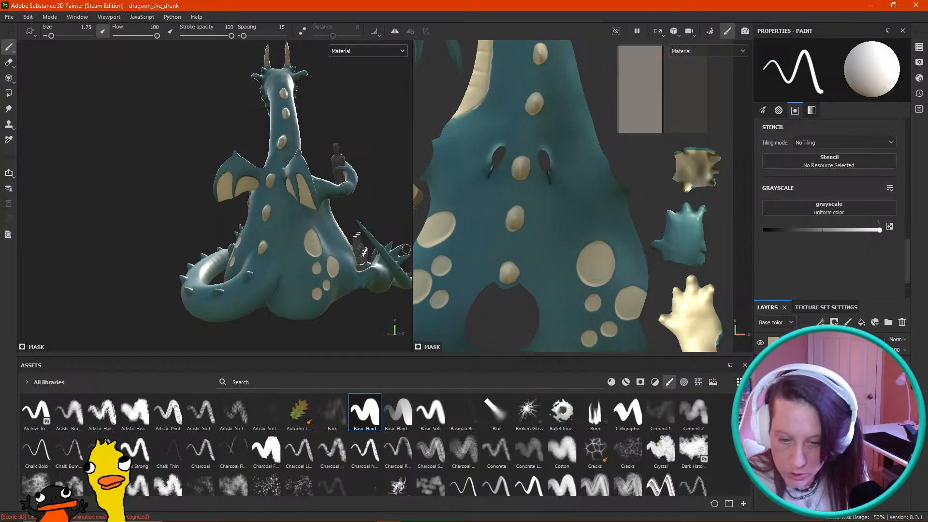
Step: Check the beige coverage of the neck and back spikes under rotated lighting and at closer range
shift+right_drag(271, 184, 375, 183)
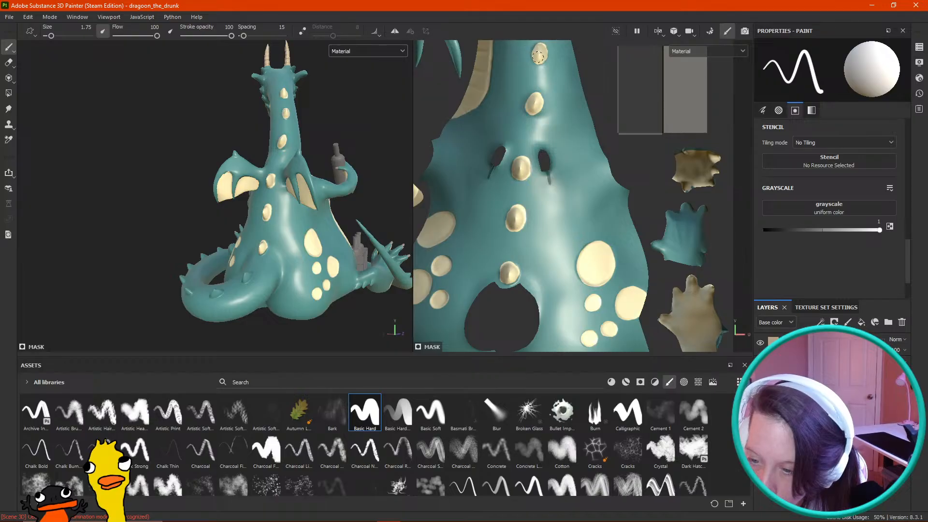
middle_drag(539, 53, 534, 236)
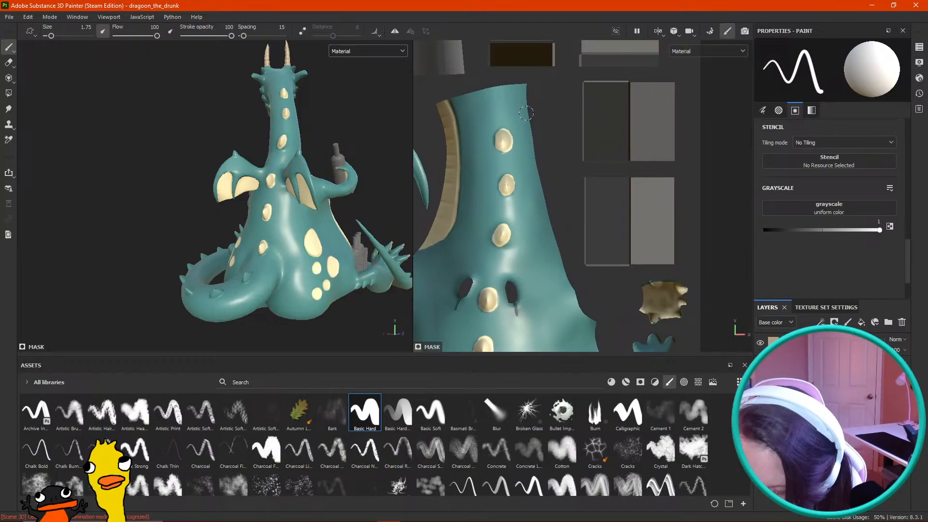
scroll(526, 114, up, 3)
scroll(566, 286, down, 2)
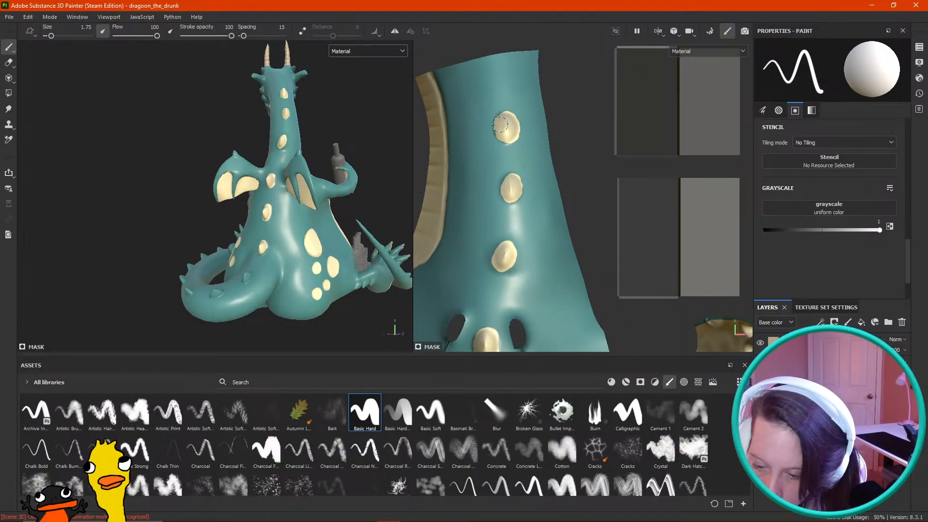
mouse_move(507, 132)
shift+right_down()
mouse_move(573, 271)
mouse_move(515, 183)
mouse_move(556, 256)
mouse_move(587, 286)
mouse_move(522, 125)
shift+right_up()
alt+right_drag(544, 232, 529, 125)
alt+middle_drag(520, 223, 547, 173)
alt+right_drag(547, 173, 608, 302)
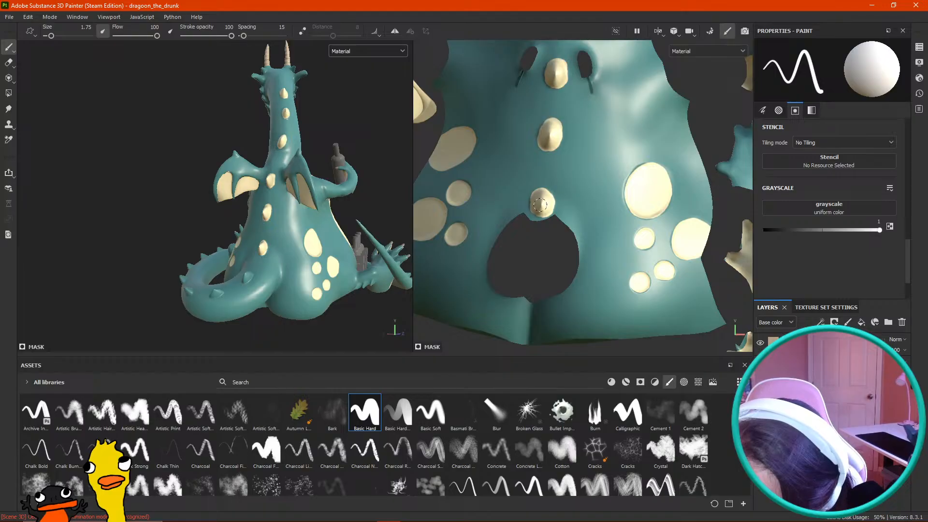
Step: Paint the first two spikes at the wide base of the tail's UV island beige with the 1.75 brush
alt+middle_drag(546, 206, 566, 124)
alt+right_drag(566, 124, 481, 79)
mouse_move(426, 206)
alt+middle_down()
mouse_move(572, 175)
mouse_move(645, 182)
alt+middle_up()
mouse_move(604, 213)
alt+right_down()
mouse_move(648, 253)
mouse_move(627, 251)
alt+right_up()
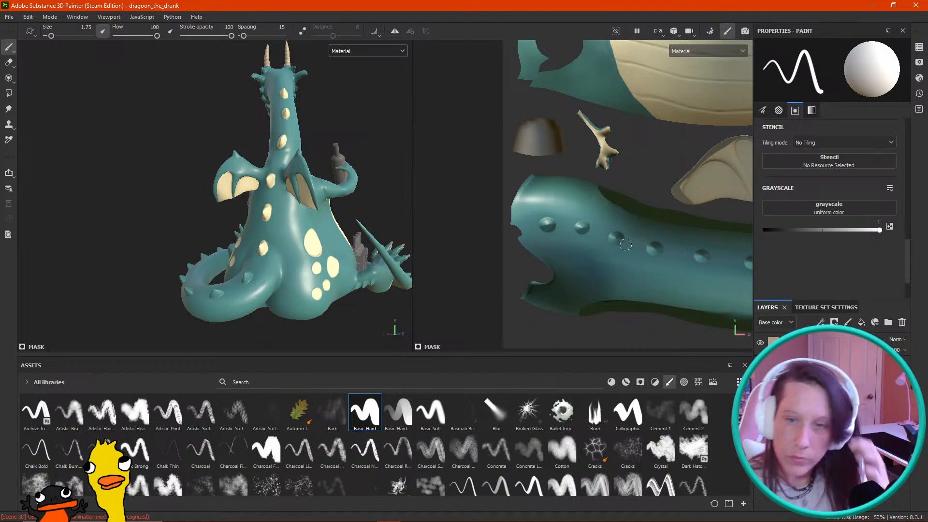
drag(549, 229, 547, 225)
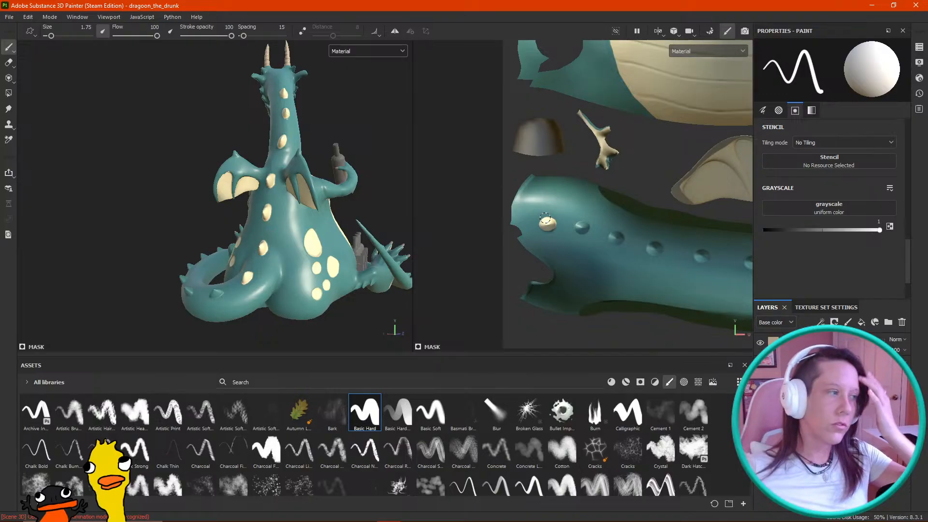
click(581, 227)
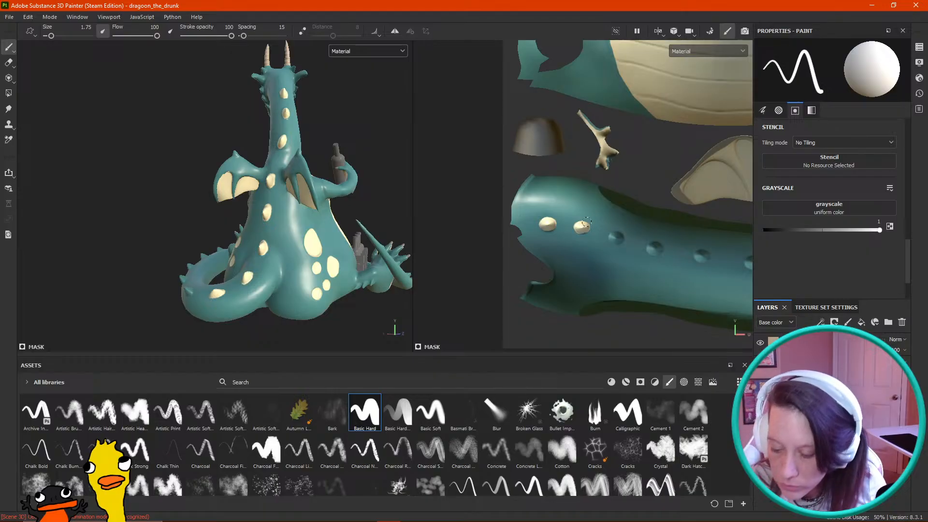
Step: Paint the third through seventh tail spikes beige with the 1.75 white brush
alt+middle_drag(601, 240, 561, 191)
alt+right_drag(562, 191, 634, 311)
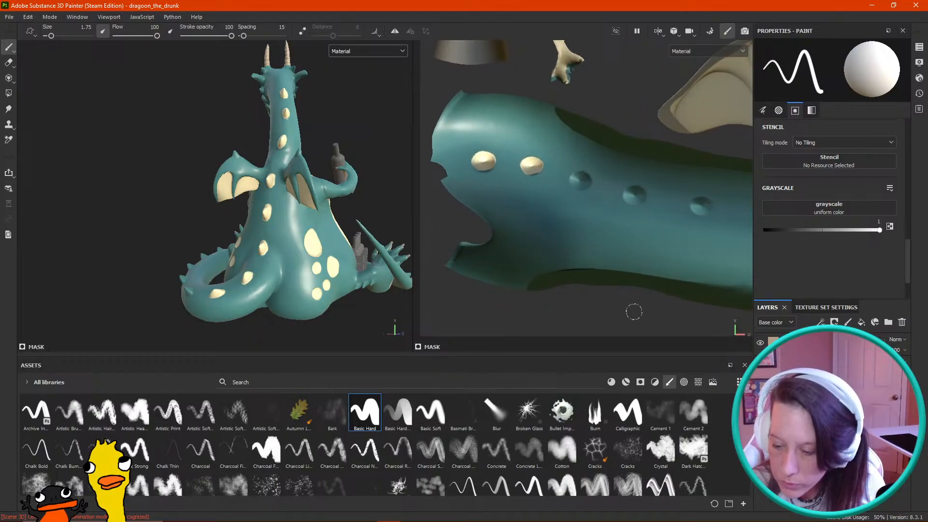
drag(576, 181, 575, 181)
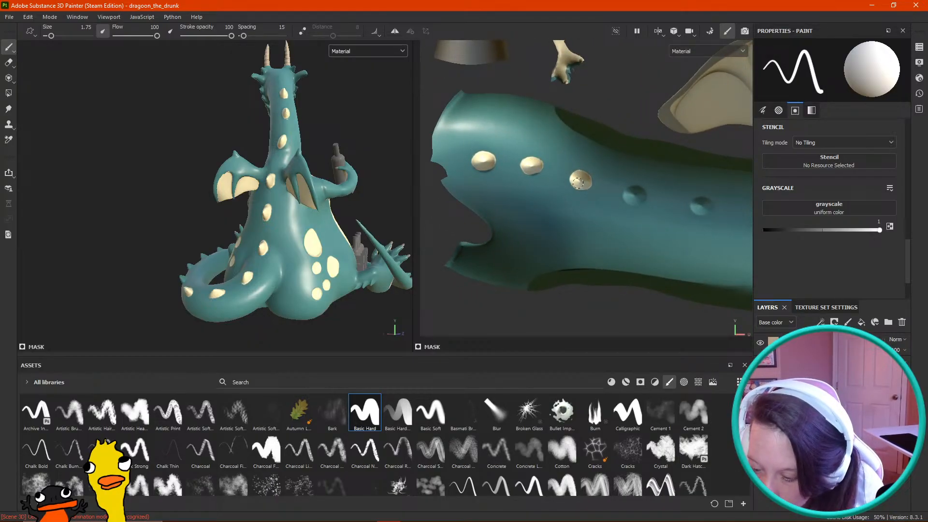
drag(633, 196, 639, 198)
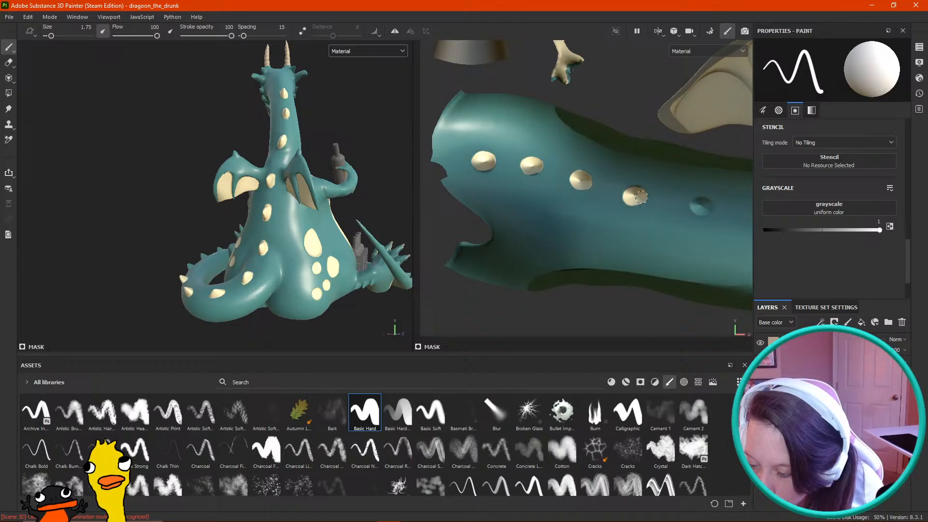
alt+middle_drag(573, 176, 436, 132)
drag(569, 165, 569, 163)
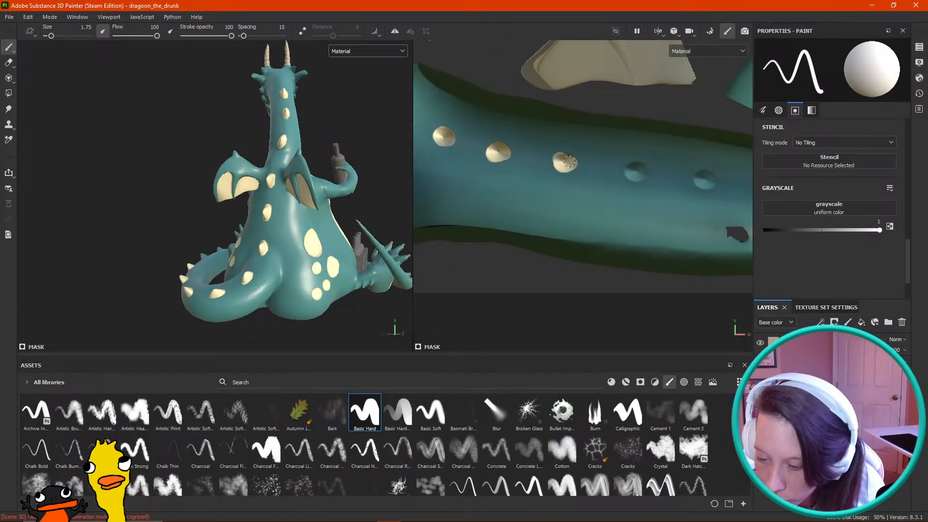
drag(640, 171, 636, 172)
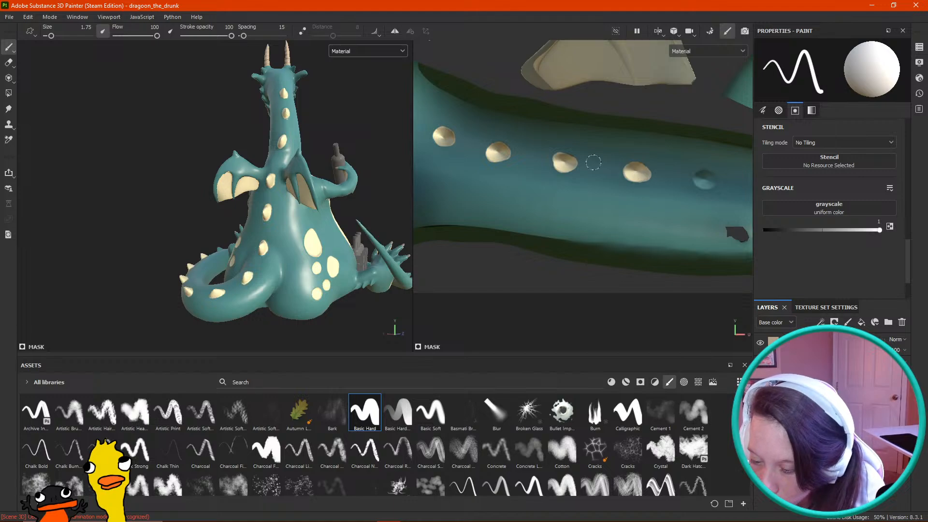
drag(696, 180, 709, 182)
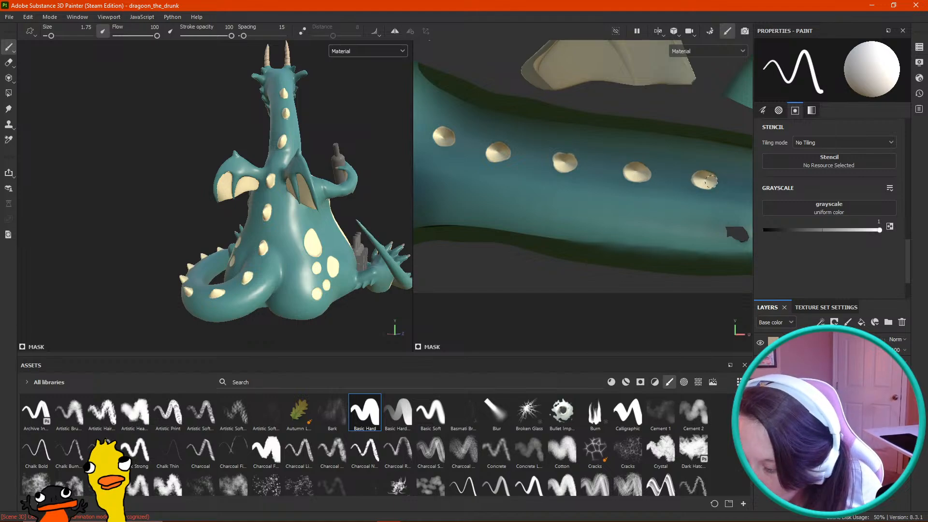
Step: Paint the eighth through tenth tail spikes beige, past the small hole in the tail's UV island
middle_drag(568, 220, 385, 212)
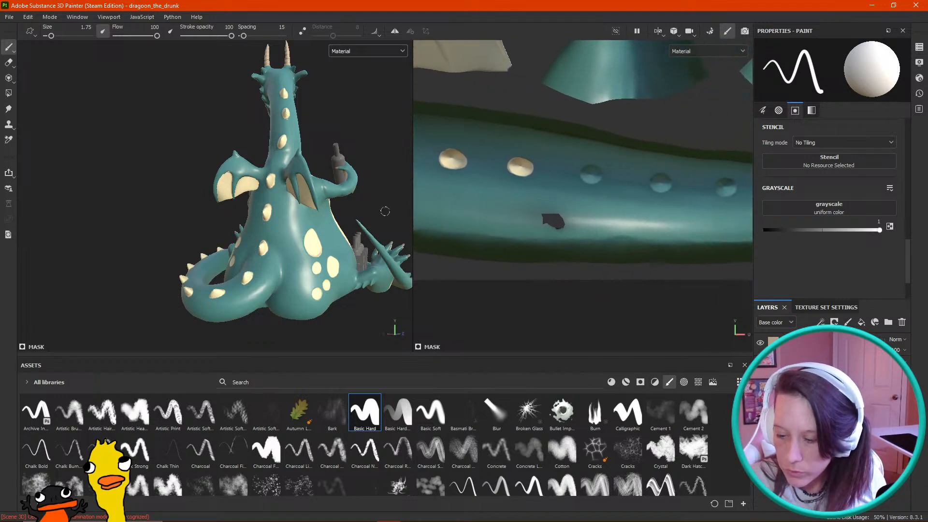
drag(590, 172, 595, 174)
drag(661, 183, 658, 187)
drag(732, 186, 728, 185)
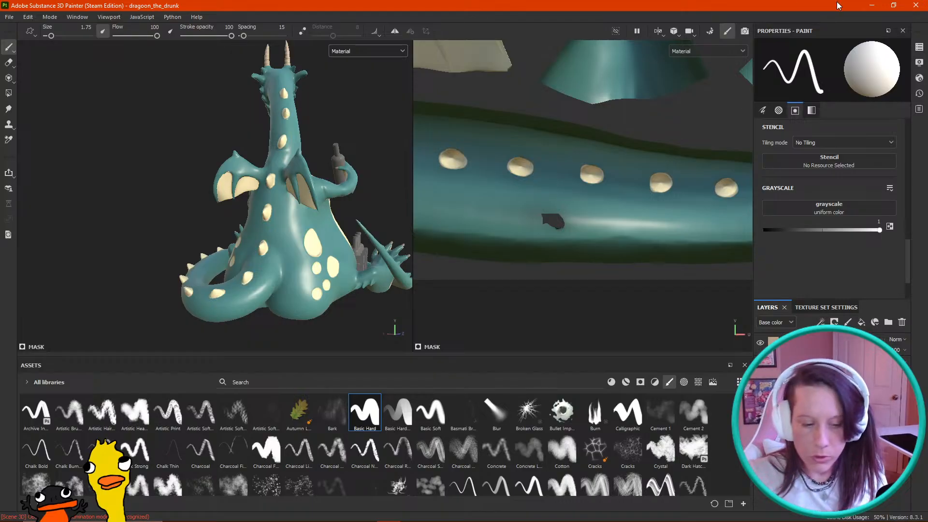
click(10, 92)
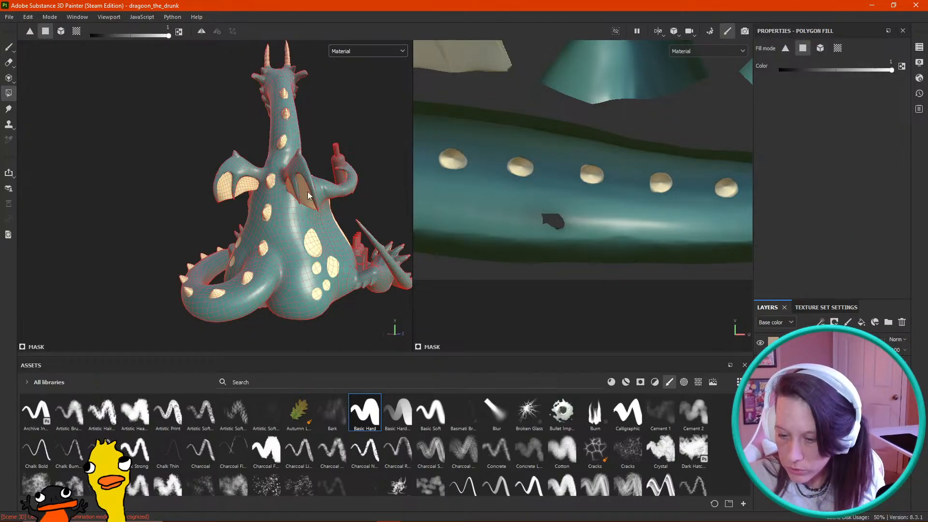
alt+middle_drag(464, 184, 467, 189)
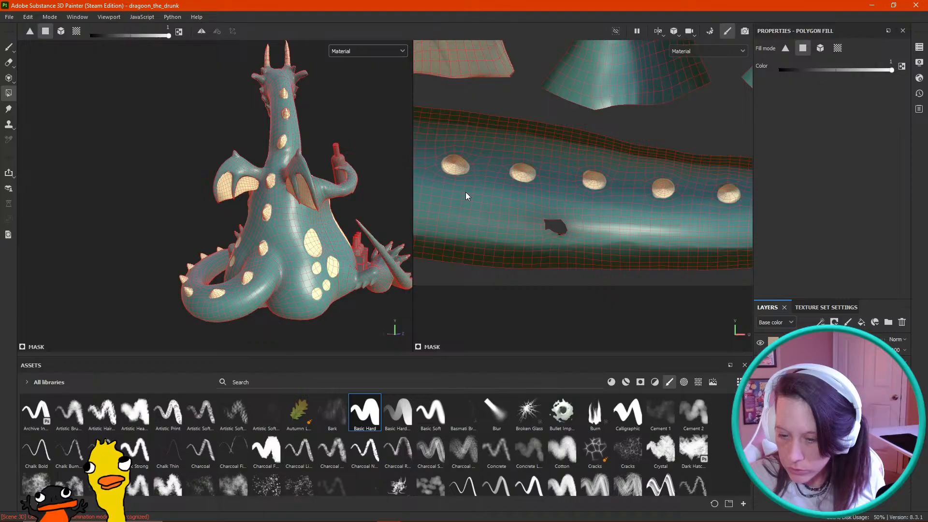
alt+right_drag(465, 196, 526, 189)
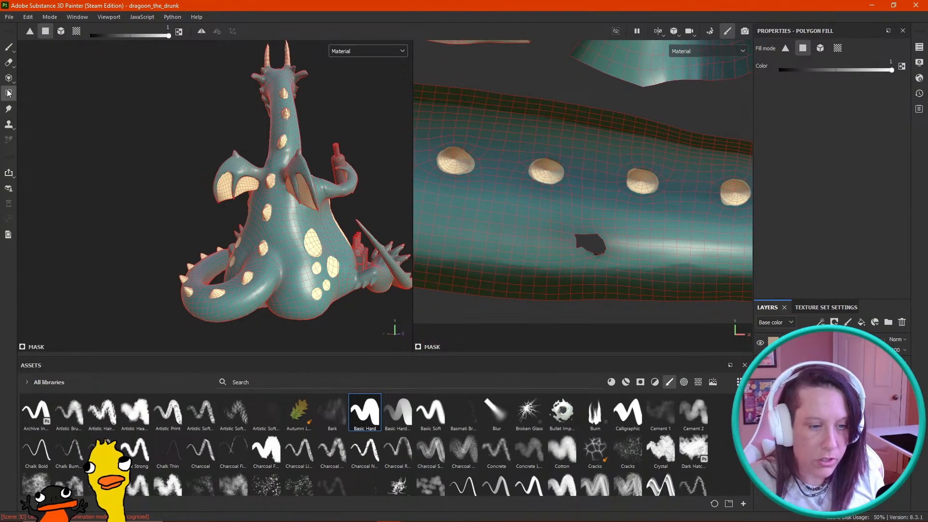
click(9, 47)
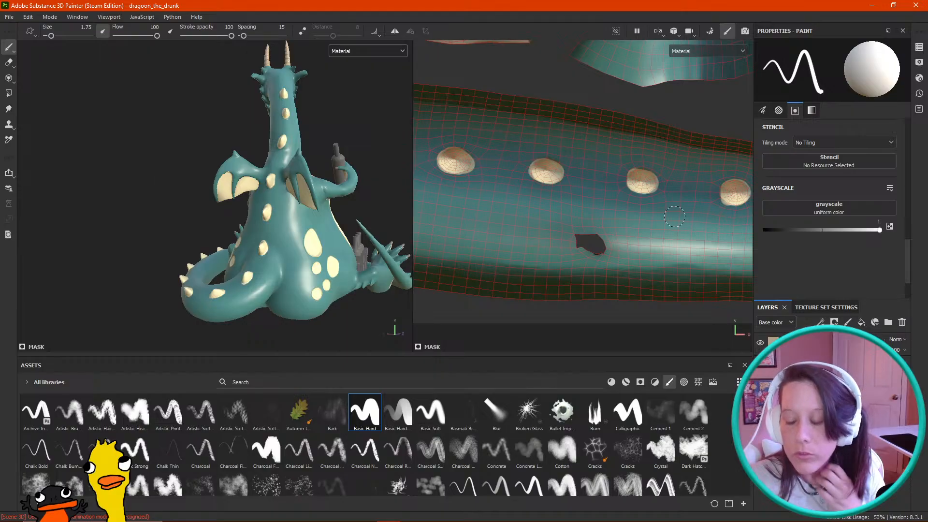
Step: Reduce the brush size to 0.85 and paint the next three spikes along the narrowing tail beige
mouse_move(672, 233)
alt+middle_down()
mouse_move(628, 210)
mouse_move(530, 216)
alt+middle_up()
ctrl+right_drag(497, 150, 487, 150)
mouse_move(488, 159)
mouse_down()
mouse_move(497, 162)
mouse_move(478, 169)
mouse_move(484, 156)
mouse_move(496, 161)
mouse_up()
mouse_move(583, 160)
mouse_down()
mouse_move(590, 162)
mouse_move(583, 166)
mouse_up()
mouse_move(689, 145)
mouse_down()
mouse_move(682, 154)
mouse_move(669, 150)
mouse_move(675, 156)
mouse_up()
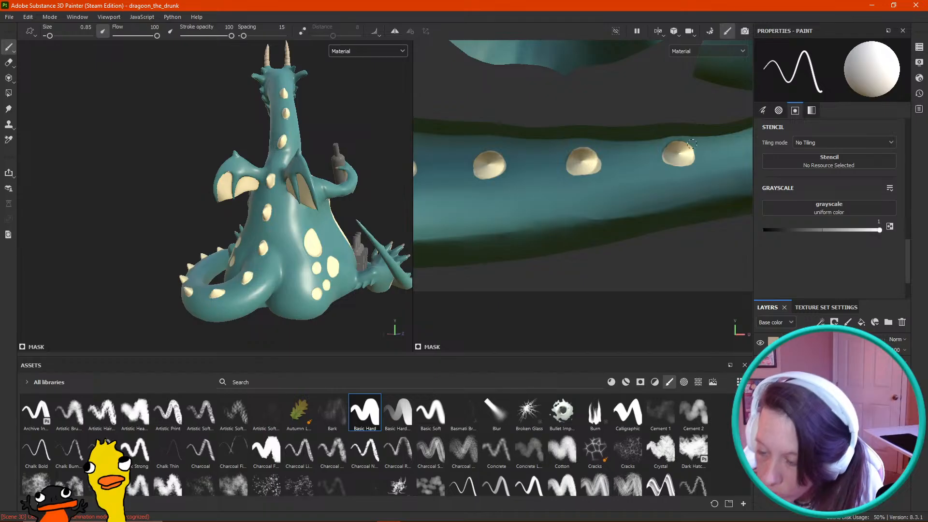
Step: Paint the small spikes on the thin end of the tail beige with the 0.85 brush, working toward the tip
alt+right_drag(541, 148, 488, 92)
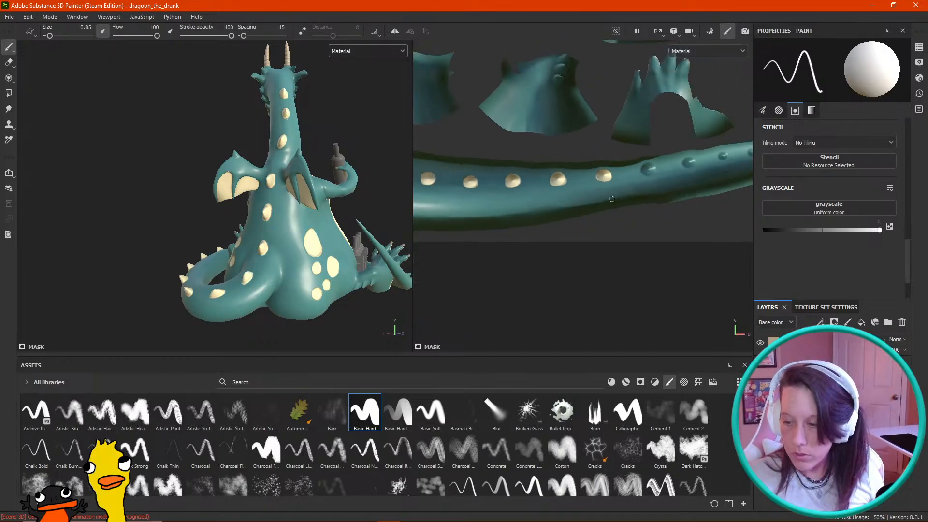
alt+middle_drag(667, 208, 551, 230)
alt+right_drag(568, 242, 615, 303)
drag(519, 196, 522, 205)
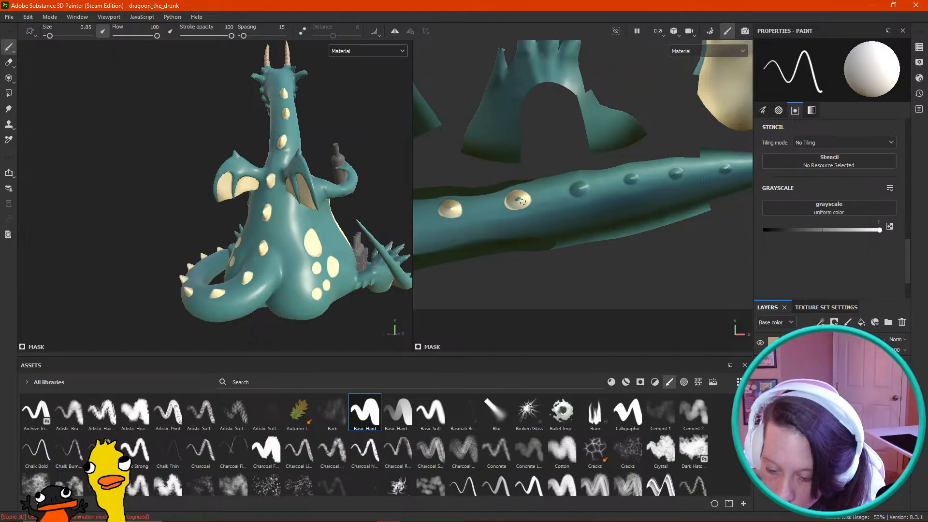
drag(580, 187, 586, 189)
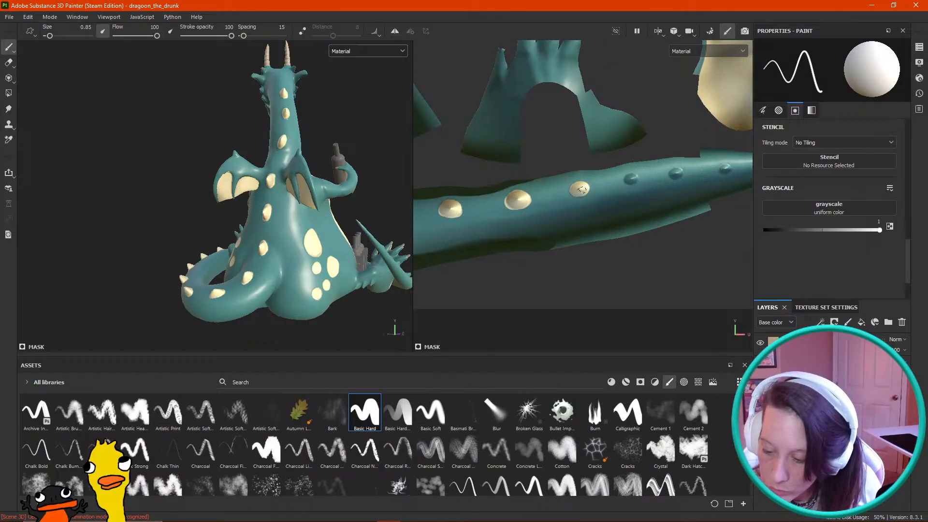
drag(640, 179, 677, 171)
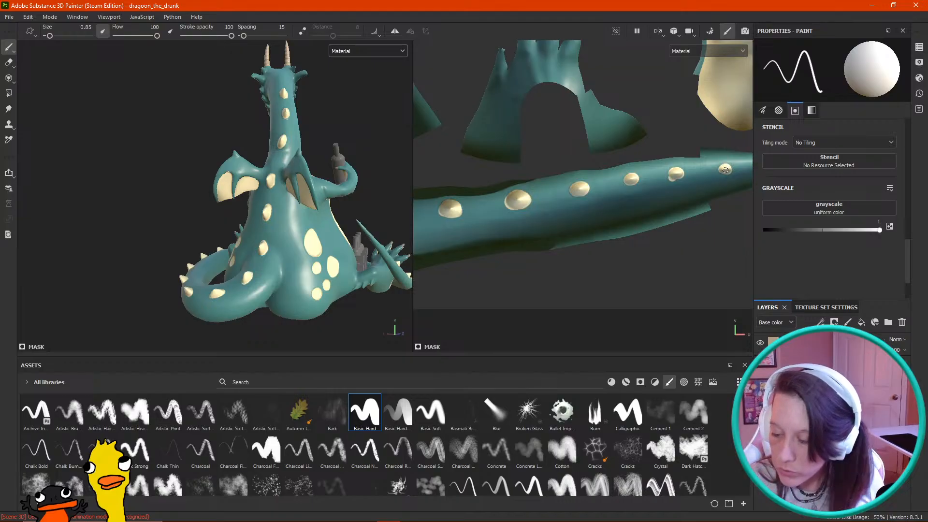
middle_drag(725, 170, 578, 188)
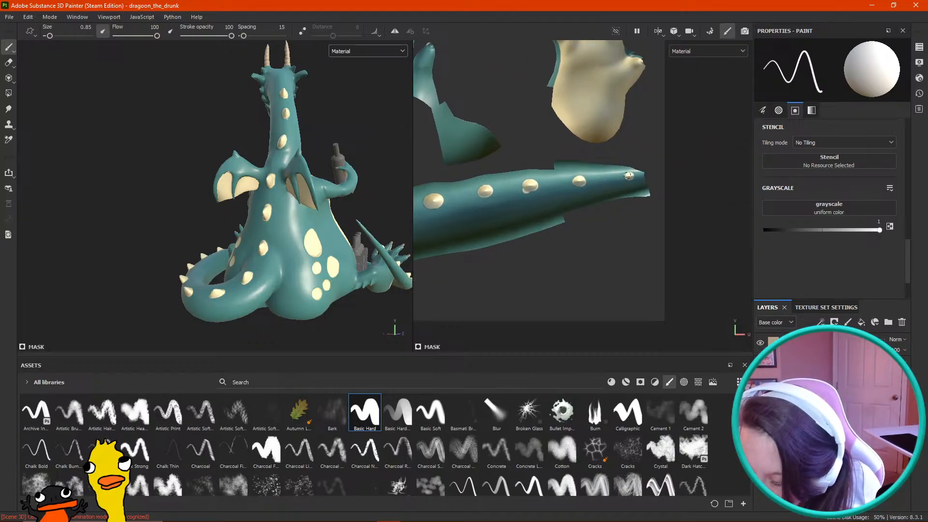
Step: Set the mask brush's grayscale value to 0 for erasing excess beige around the tail spikes
alt+drag(23, 224, 372, 263)
scroll(271, 237, down, 4)
alt+drag(208, 235, 257, 209)
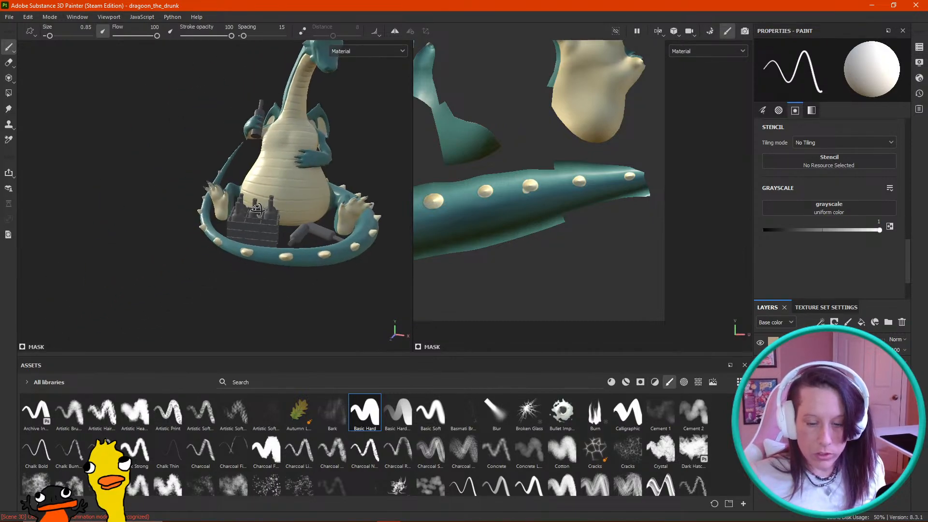
scroll(520, 215, down, 2)
drag(789, 230, 760, 229)
scroll(570, 183, up, 2)
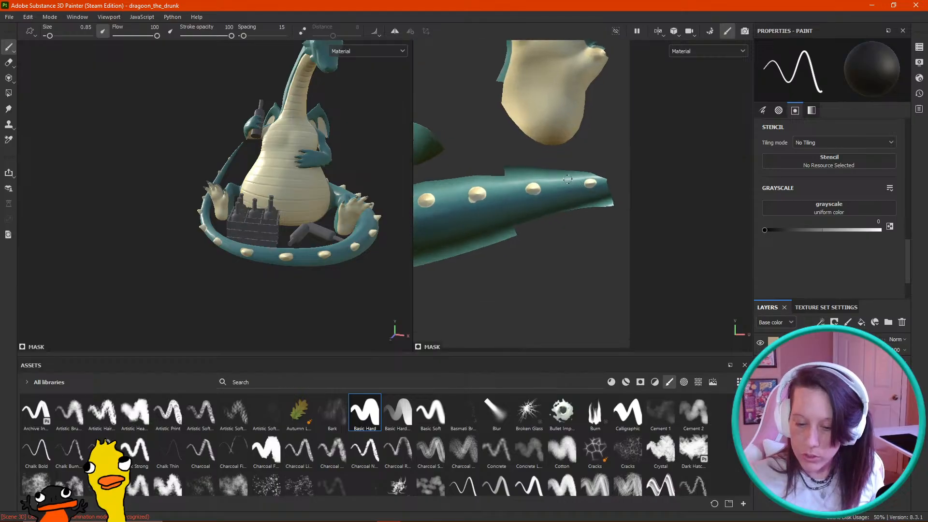
Step: Reduce the brush size to 0.1 and trim the beige overspill around a small spike on the thin end of the tail
alt+drag(169, 186, 184, 227)
scroll(219, 207, up, 2)
scroll(220, 208, up, 4)
scroll(788, 217, up, 5)
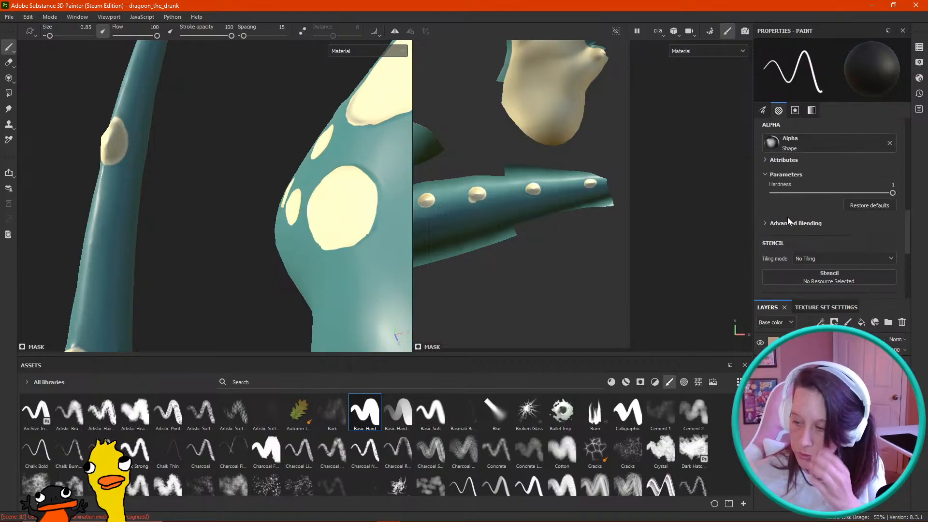
scroll(594, 167, down, 1)
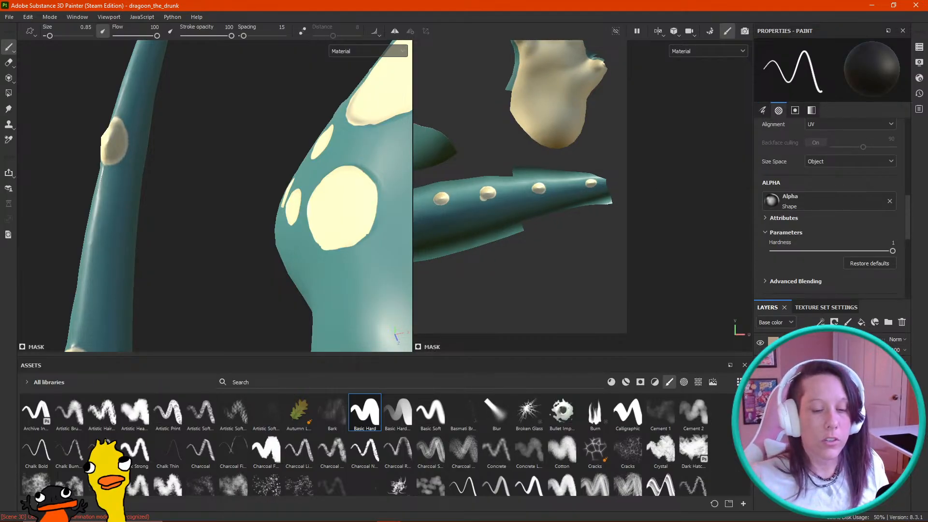
ctrl+right_drag(131, 140, 109, 141)
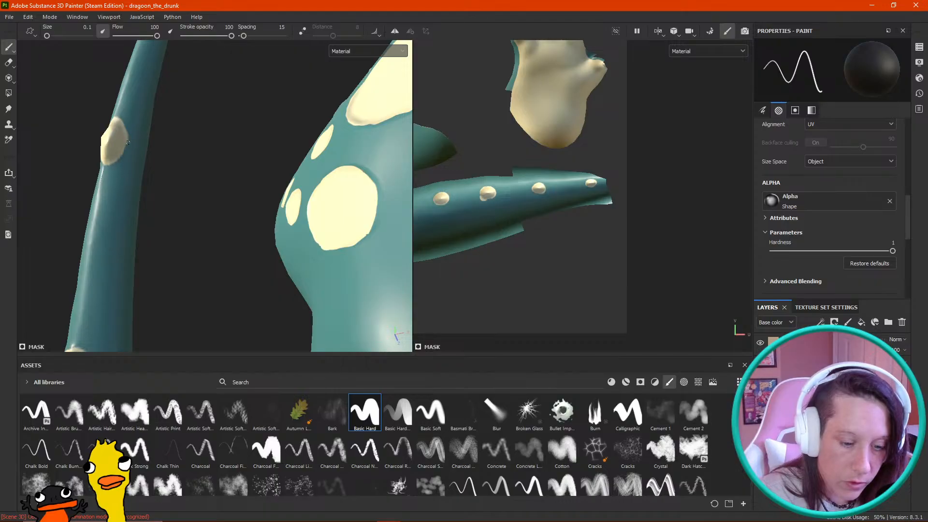
alt+drag(119, 140, 221, 196)
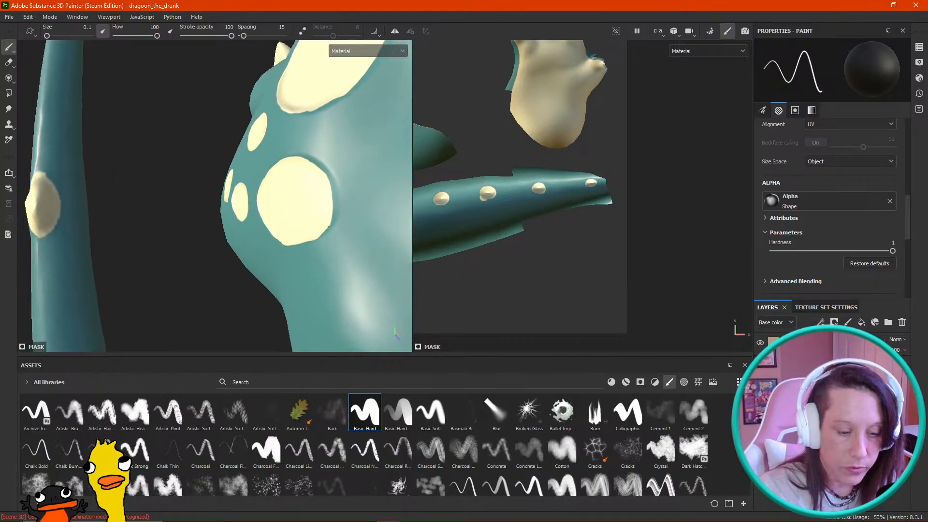
mouse_move(54, 211)
alt+mouse_down()
mouse_move(236, 204)
mouse_move(160, 178)
mouse_move(174, 184)
alt+mouse_up()
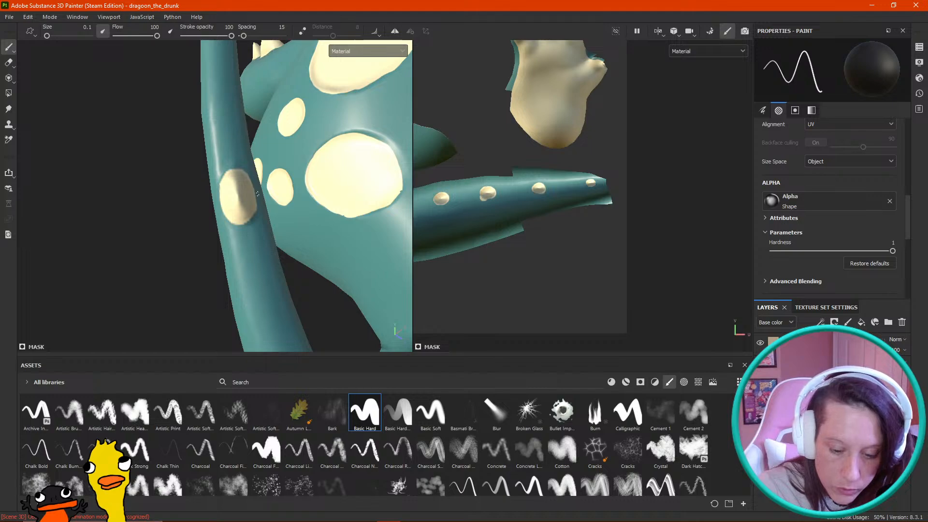
Step: Clean the beige edges of the following small spikes along the thin tail with the 0.1 brush
scroll(247, 224, down, 4)
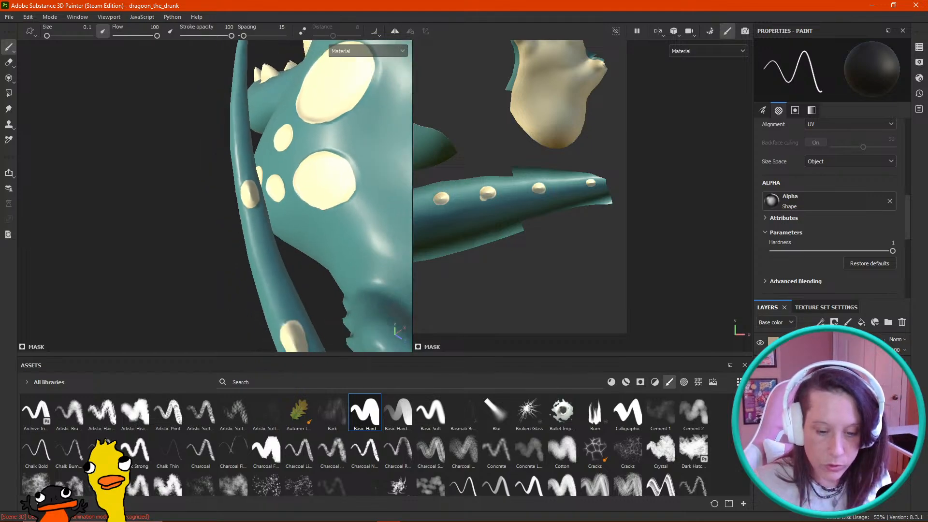
alt+drag(41, 72, 56, 115)
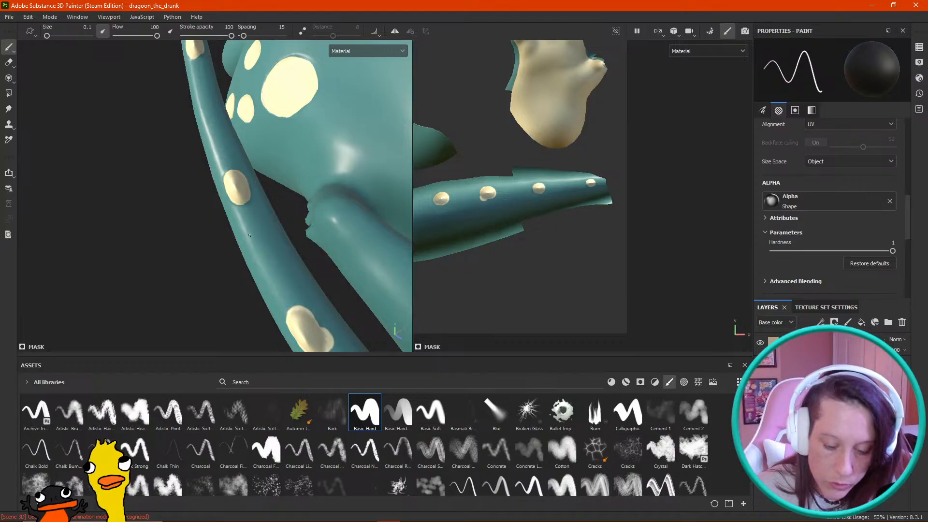
alt+middle_drag(253, 257, 156, 41)
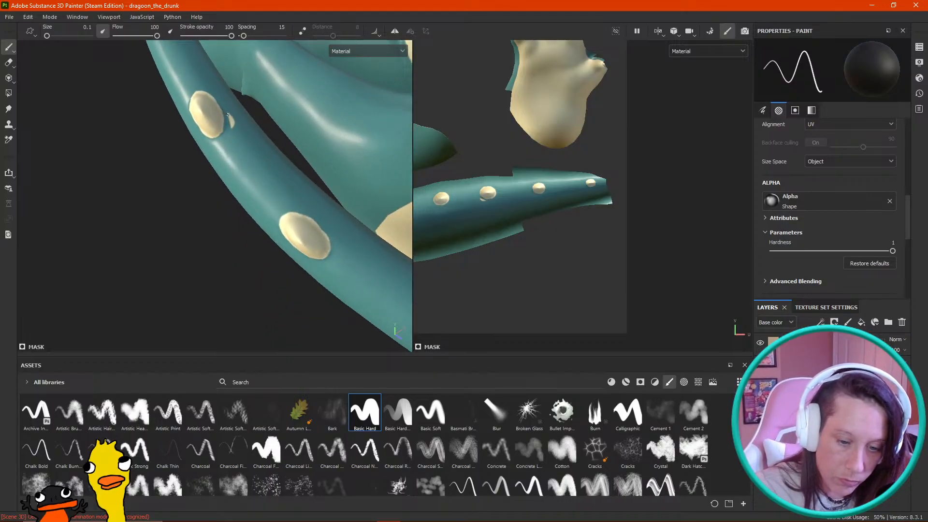
Step: Enlarge the brush to 0.27, erase the stray beige patch beside the tail spike, and trim the edges of that spike and its neighbor
ctrl+right_drag(198, 85, 210, 91)
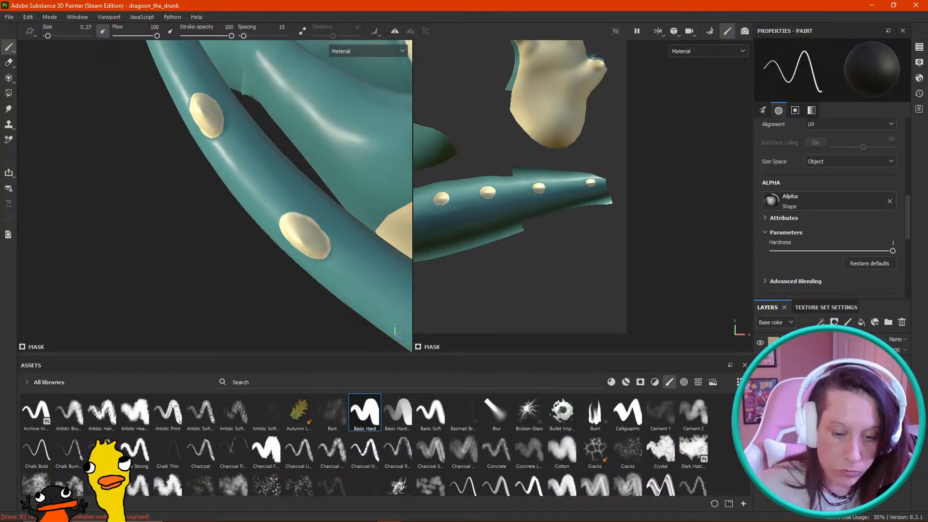
alt+drag(183, 111, 213, 101)
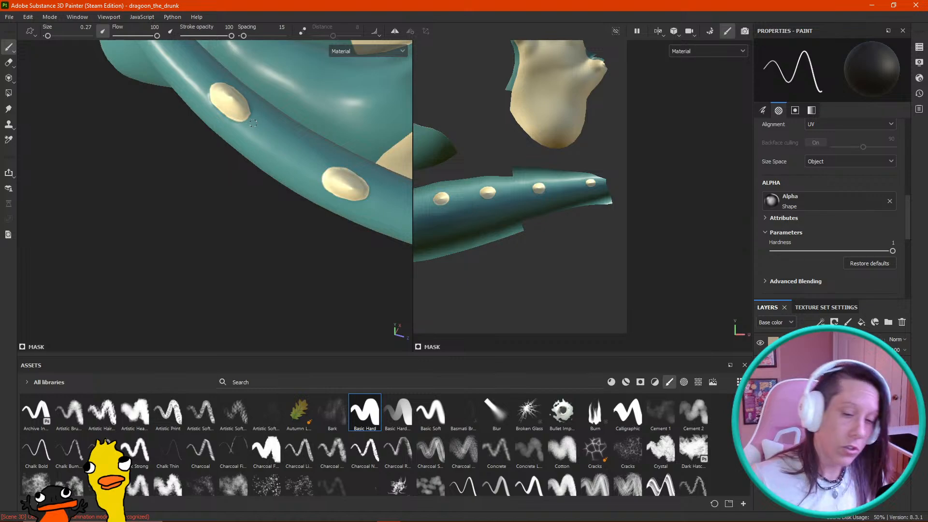
alt+drag(213, 226, 219, 253)
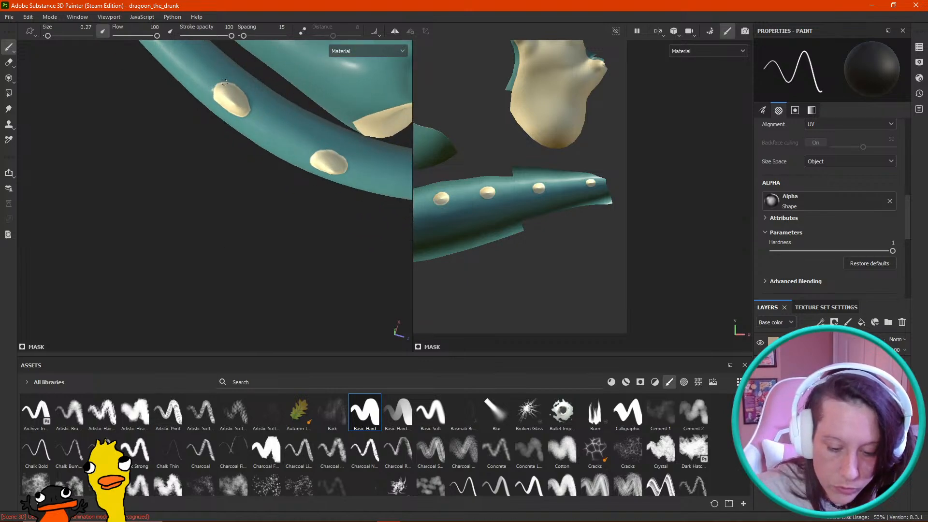
alt+drag(224, 82, 221, 117)
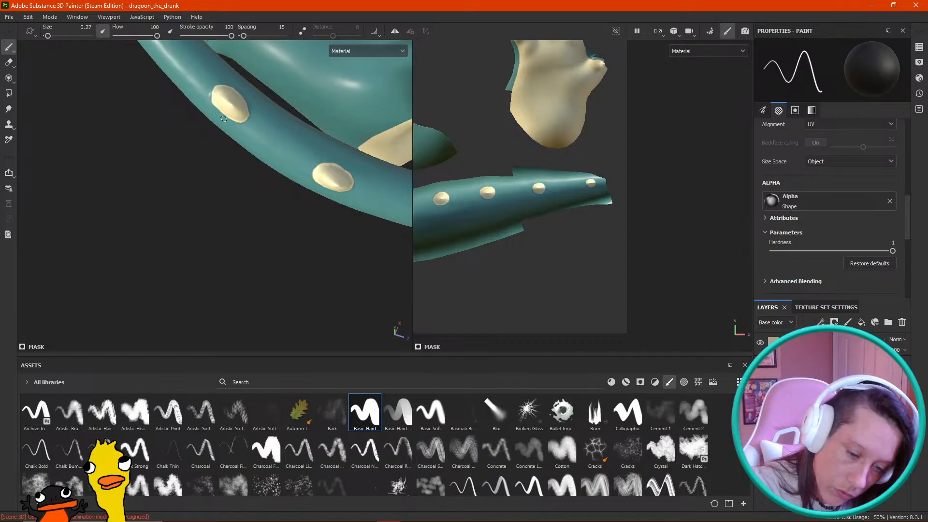
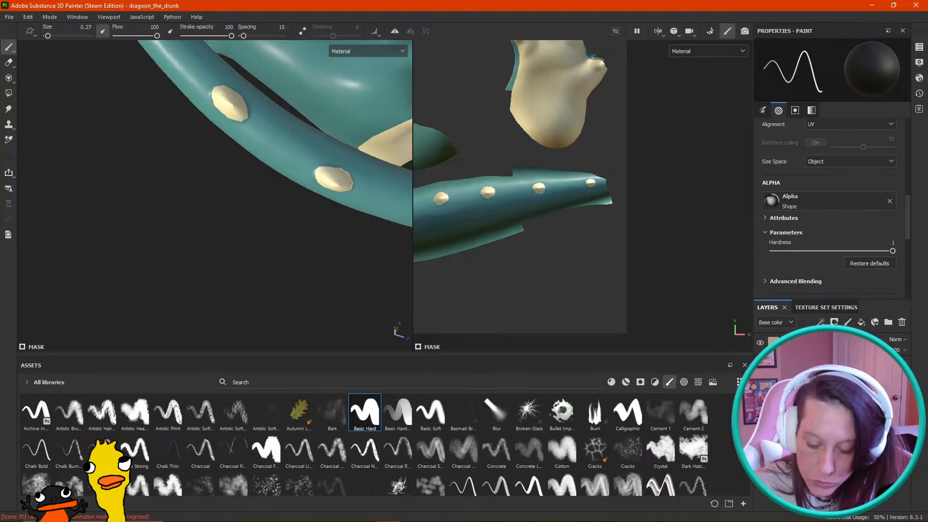
Step: Trim the beige overspill around the next tail spikes beside the dragon's foot with the 0.27 brush
alt+middle_drag(226, 231, 145, 207)
alt+drag(145, 207, 146, 185)
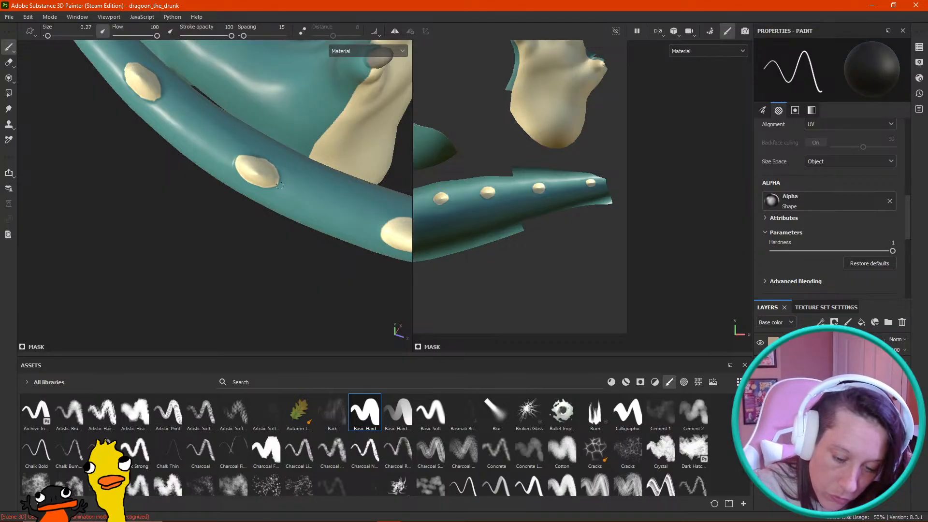
alt+middle_drag(269, 197, 158, 122)
alt+drag(213, 203, 234, 187)
alt+middle_drag(234, 188, 230, 207)
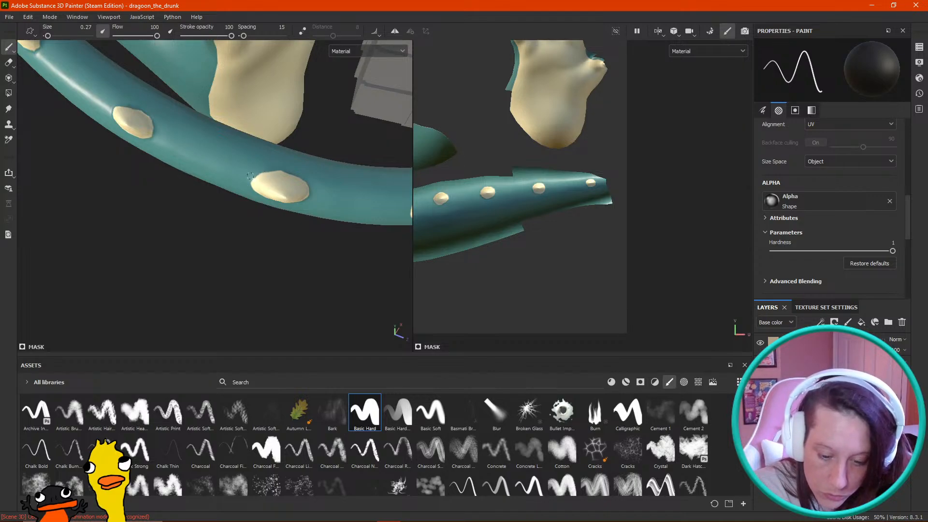
alt+drag(276, 168, 202, 145)
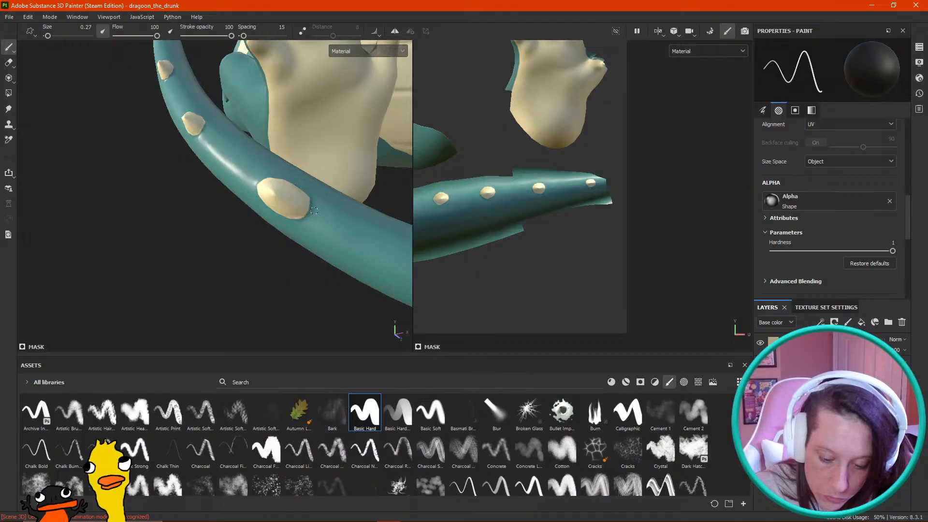
alt+drag(289, 226, 375, 230)
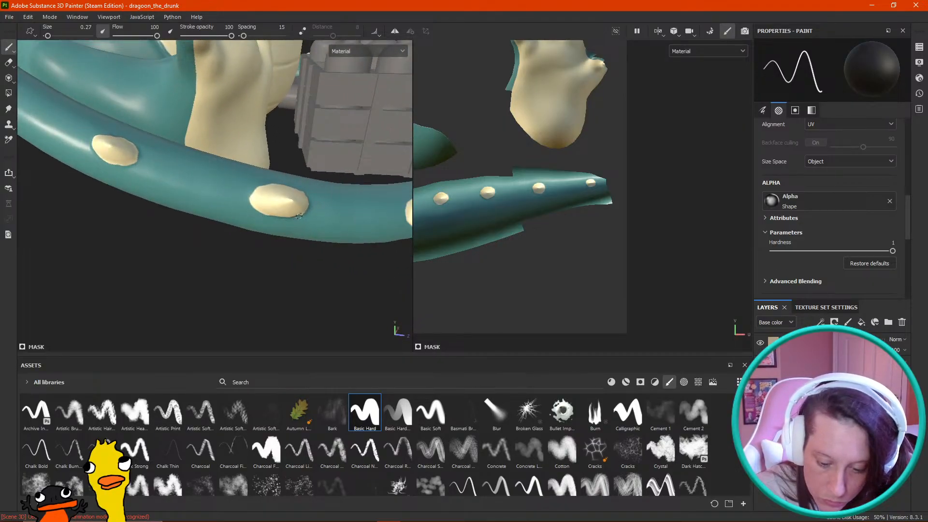
alt+drag(353, 198, 222, 247)
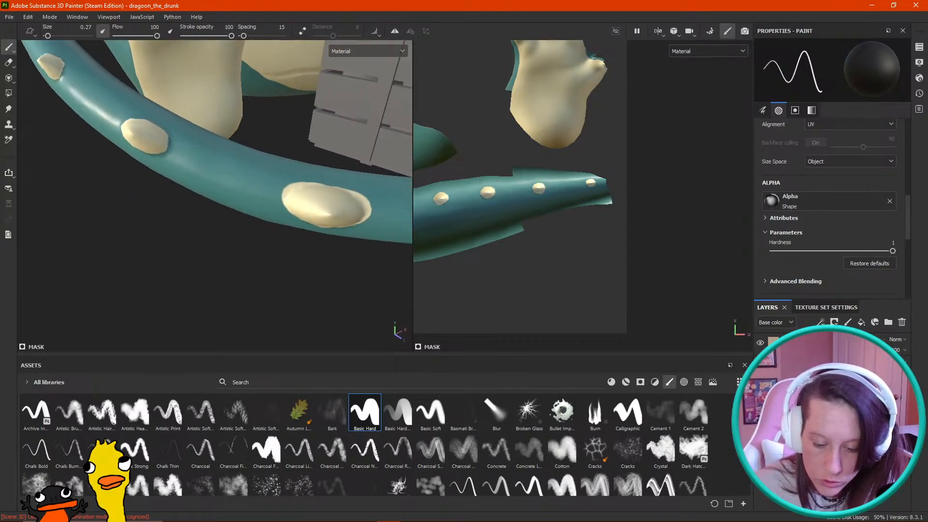
Step: Erase the excess beige around the base of the larger tail spike between the foot and the crate
mouse_move(290, 187)
mouse_down()
mouse_move(283, 195)
mouse_move(312, 181)
mouse_up()
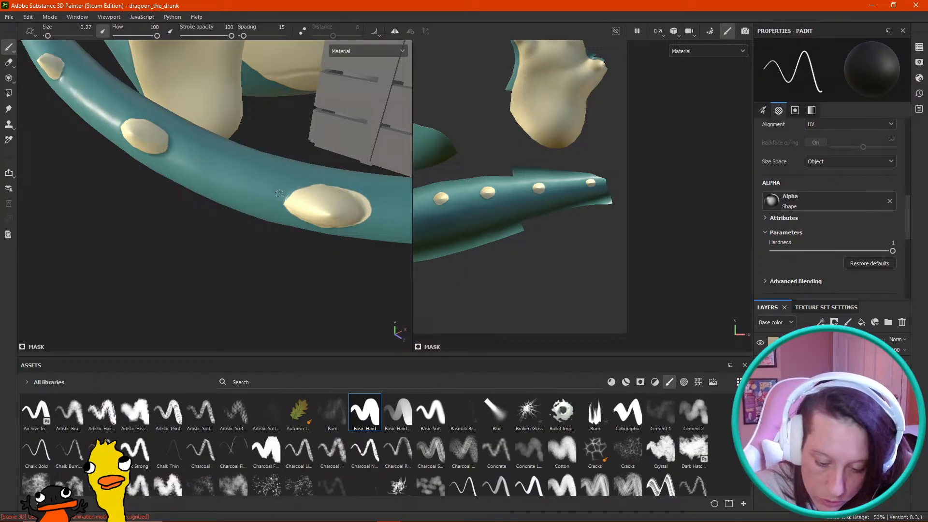
mouse_move(283, 205)
mouse_down()
mouse_move(294, 217)
mouse_move(285, 202)
mouse_move(284, 223)
mouse_move(232, 193)
mouse_up()
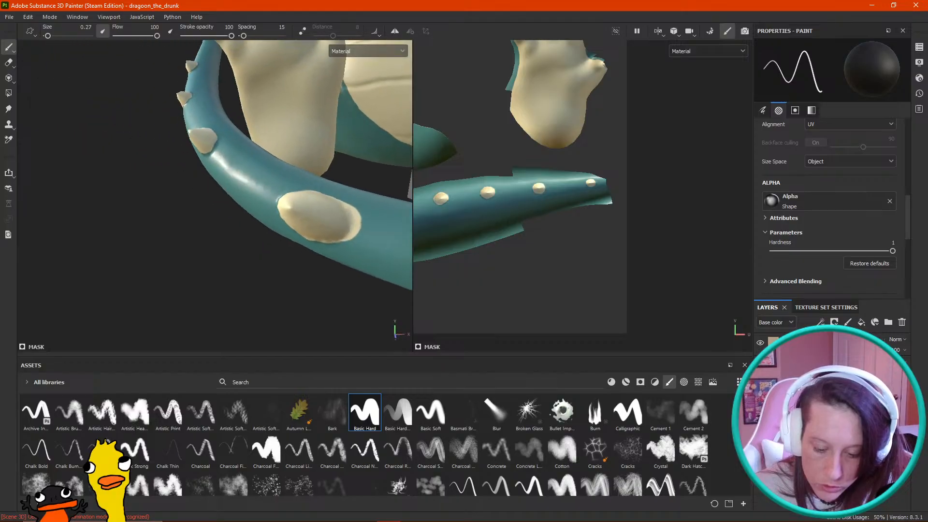
mouse_move(317, 237)
mouse_down()
mouse_move(348, 238)
mouse_move(359, 230)
mouse_move(354, 211)
mouse_up()
alt+drag(300, 290, 289, 336)
mouse_move(334, 221)
mouse_down()
mouse_move(344, 261)
mouse_move(346, 249)
mouse_up()
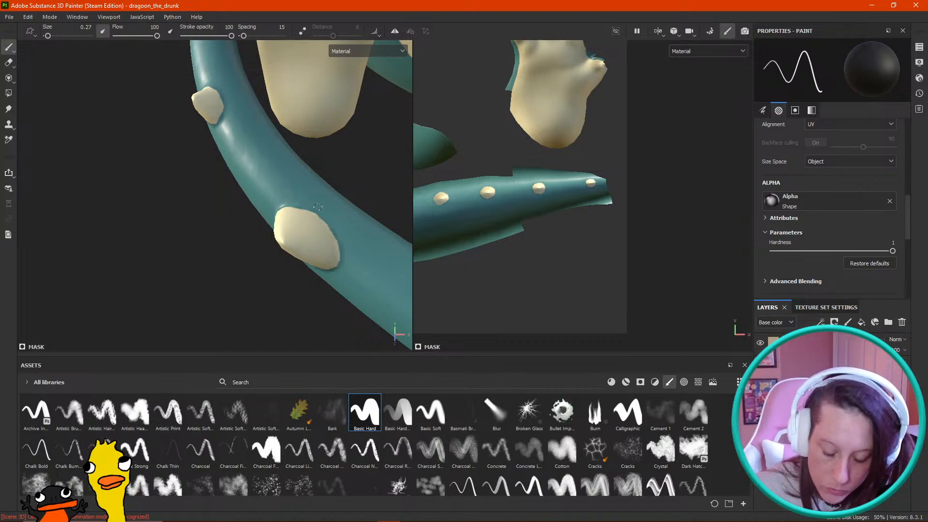
alt+drag(242, 212, 251, 271)
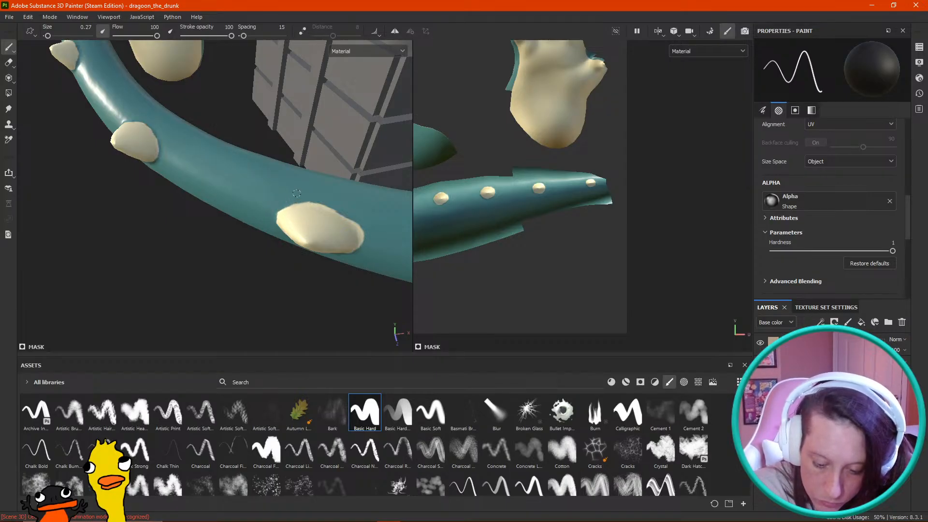
mouse_move(352, 221)
mouse_down()
mouse_move(362, 246)
mouse_move(353, 221)
mouse_up()
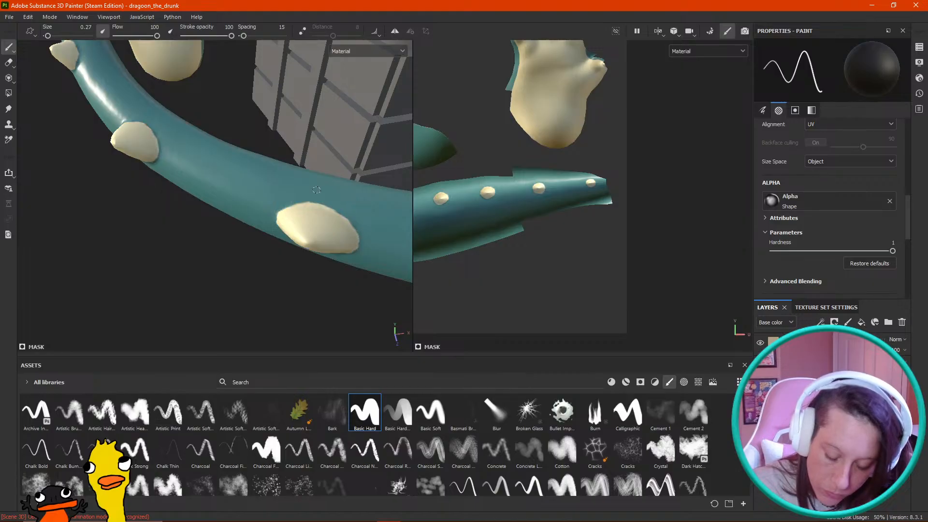
Step: Trim the beige outline of the tail spike in front of the bottle crate on all sides with the 0.27 brush
alt+drag(332, 144, 238, 146)
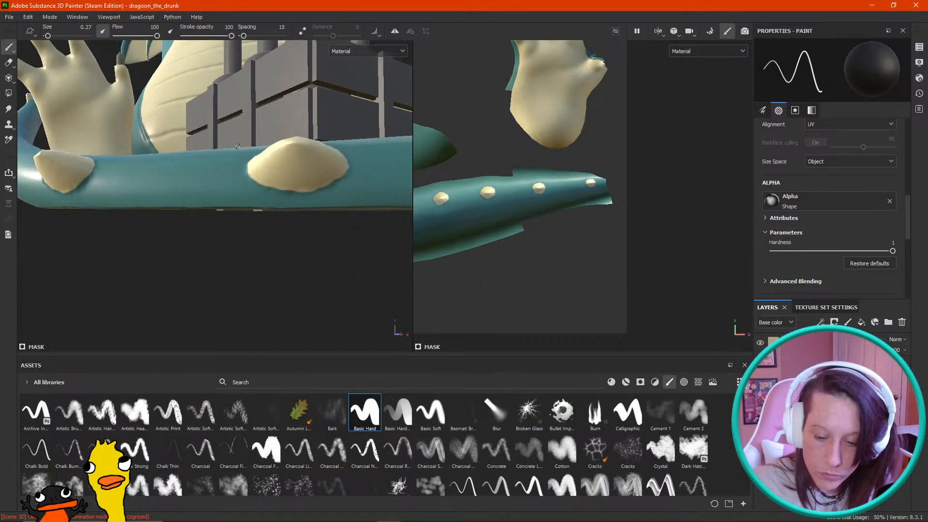
alt+drag(347, 155, 210, 243)
alt+right_drag(210, 243, 267, 307)
mouse_move(227, 185)
mouse_down()
mouse_move(233, 179)
mouse_move(224, 180)
mouse_up()
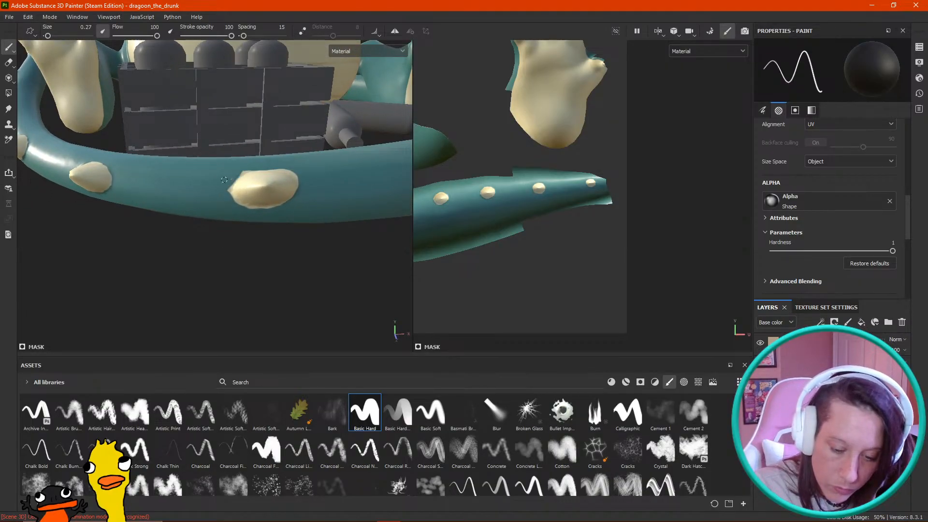
alt+drag(222, 262, 232, 278)
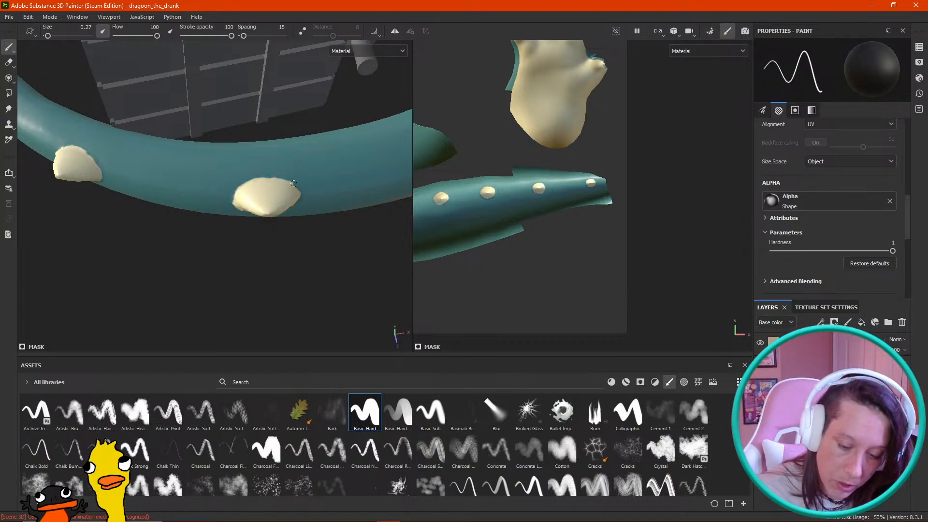
mouse_move(304, 199)
alt+mouse_down()
mouse_move(286, 261)
mouse_move(290, 197)
mouse_move(244, 199)
mouse_move(276, 199)
alt+mouse_up()
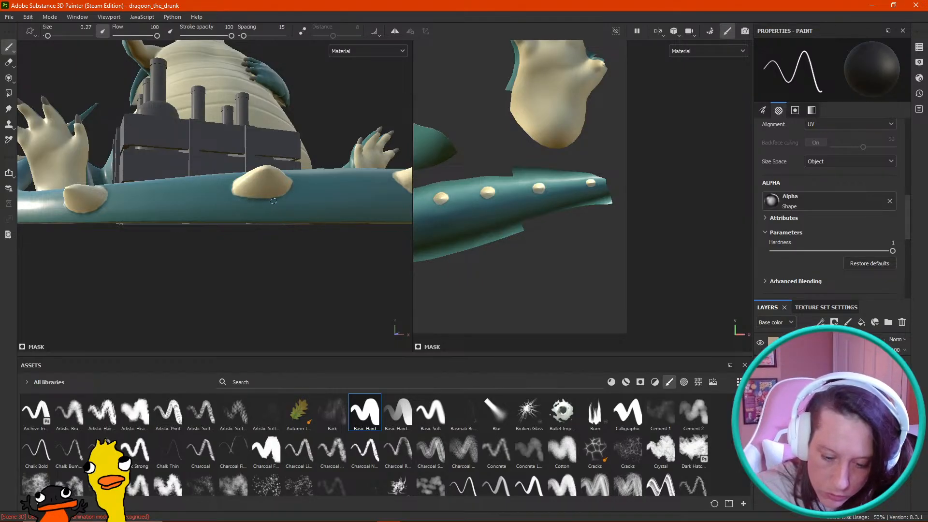
alt+drag(294, 265, 348, 273)
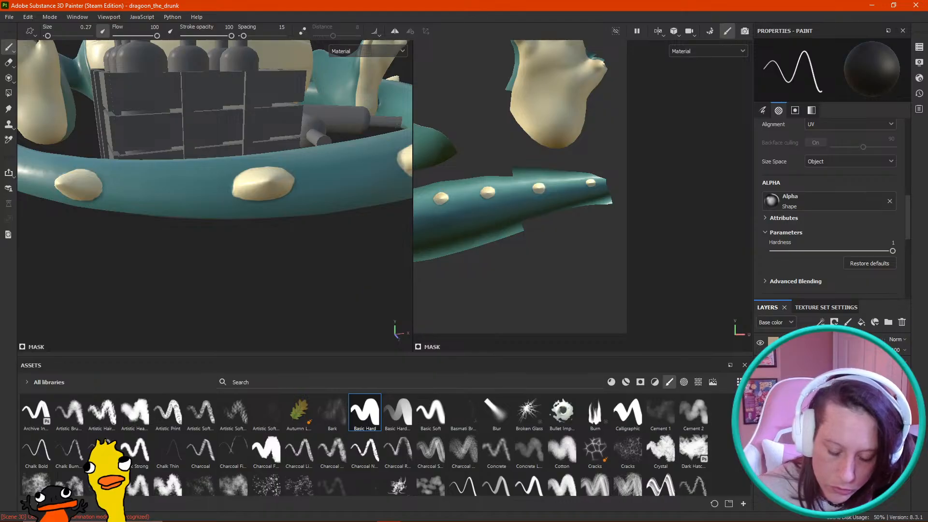
alt+middle_drag(250, 227, 236, 238)
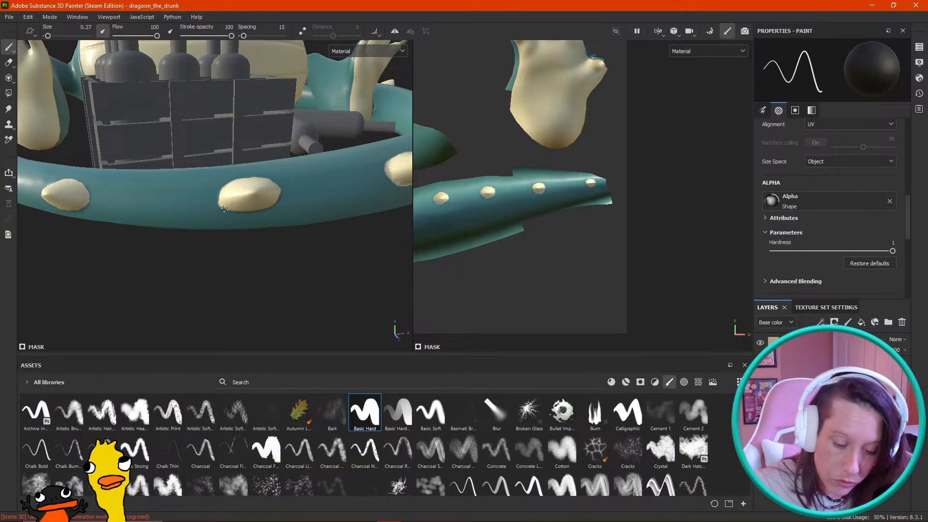
Step: Trim the beige overspill around the tail spike at the crate's corner, working its lower, side and upper edges with the 0.27 brush
alt+drag(218, 205, 251, 268)
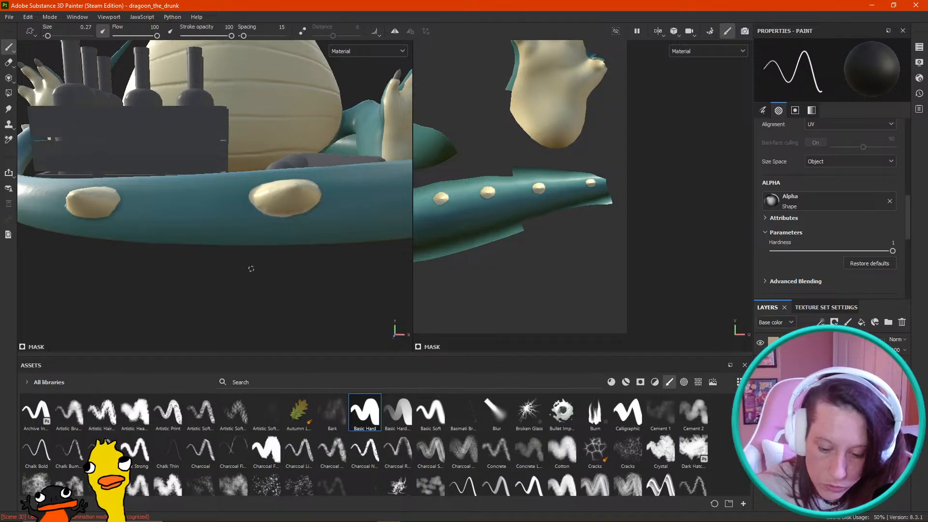
drag(263, 217, 321, 207)
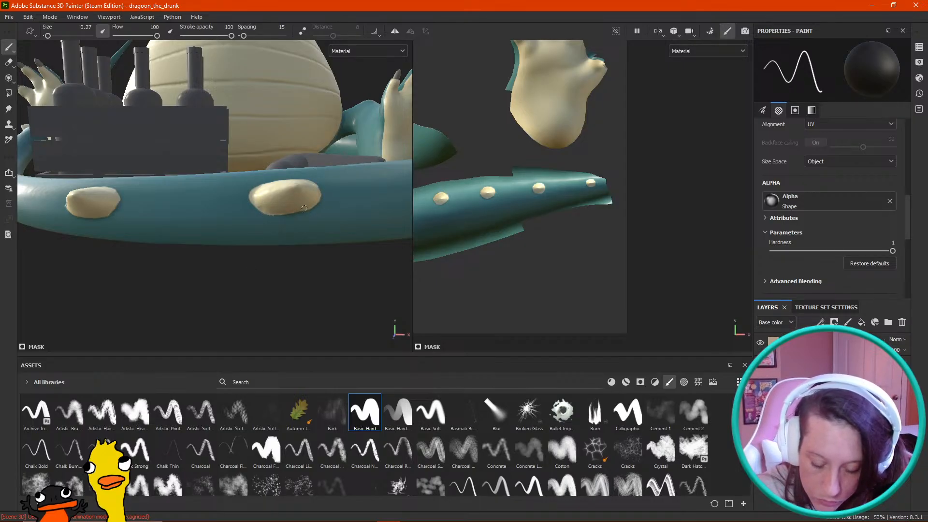
drag(246, 205, 256, 186)
alt+drag(232, 289, 234, 332)
drag(252, 193, 254, 216)
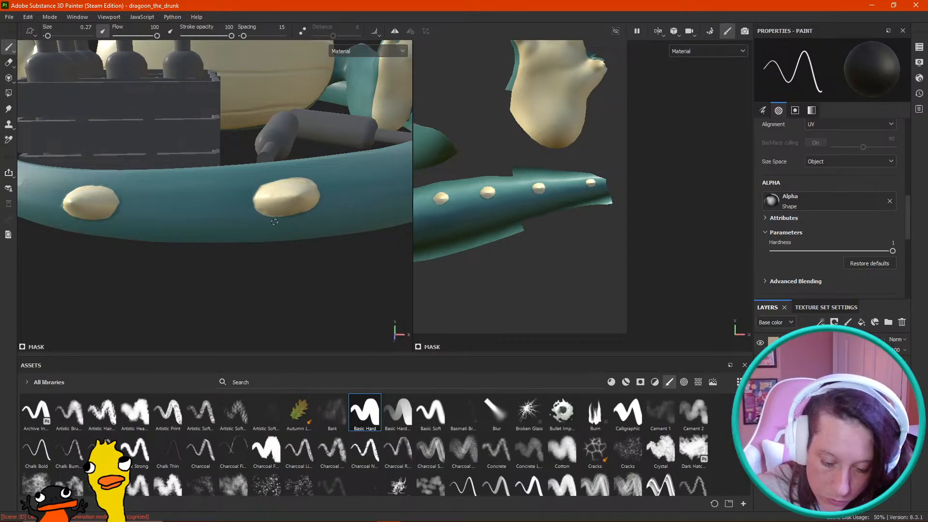
alt+drag(317, 263, 313, 245)
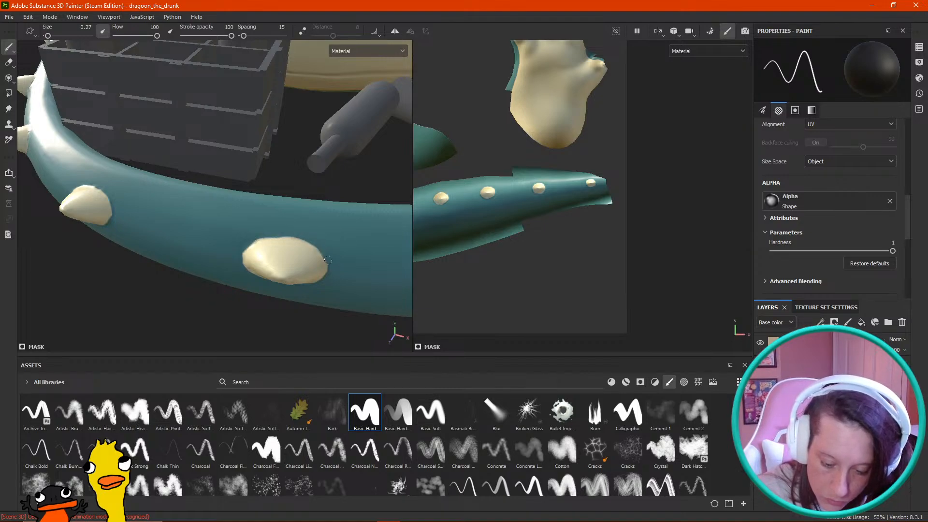
mouse_move(321, 264)
alt+mouse_down()
mouse_move(319, 311)
mouse_move(338, 274)
alt+mouse_up()
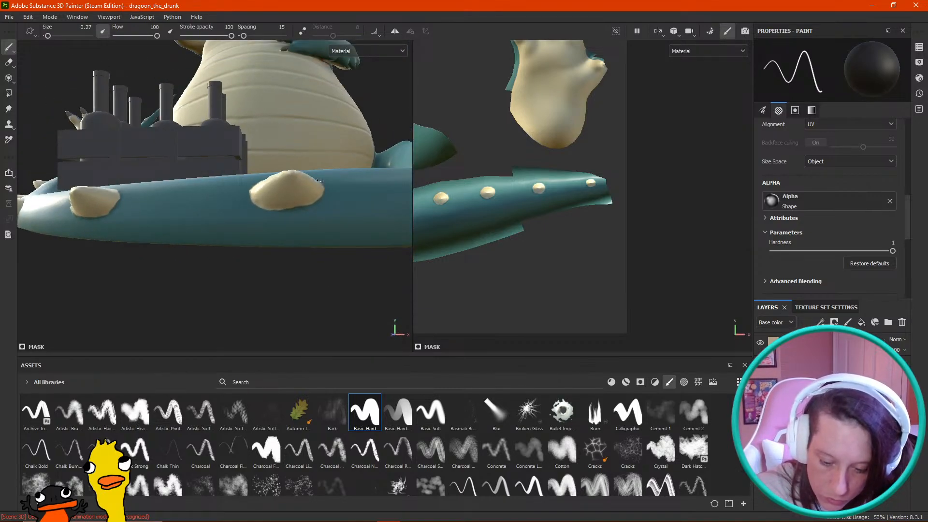
alt+drag(252, 290, 284, 311)
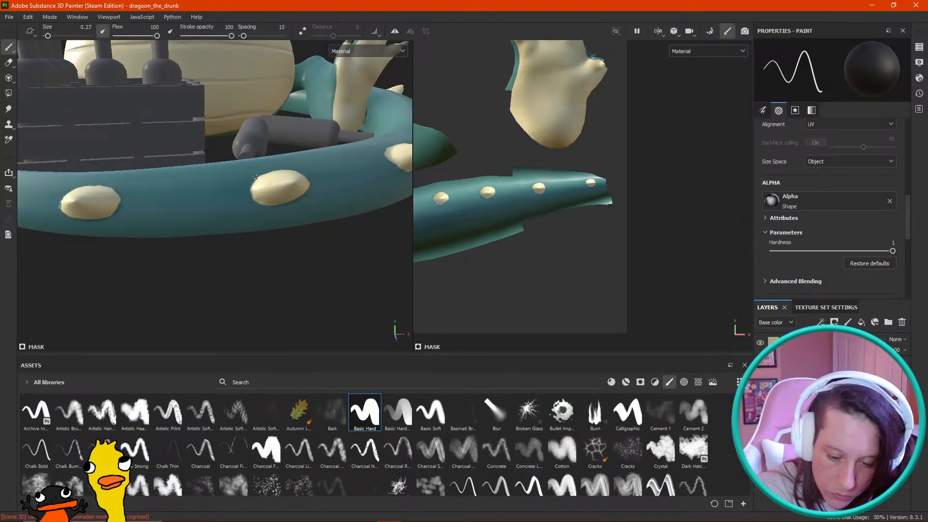
Step: Erase the excess beige around the base of the tail spike in front of the fallen bottles
alt+drag(204, 235, 56, 251)
alt+drag(328, 257, 229, 288)
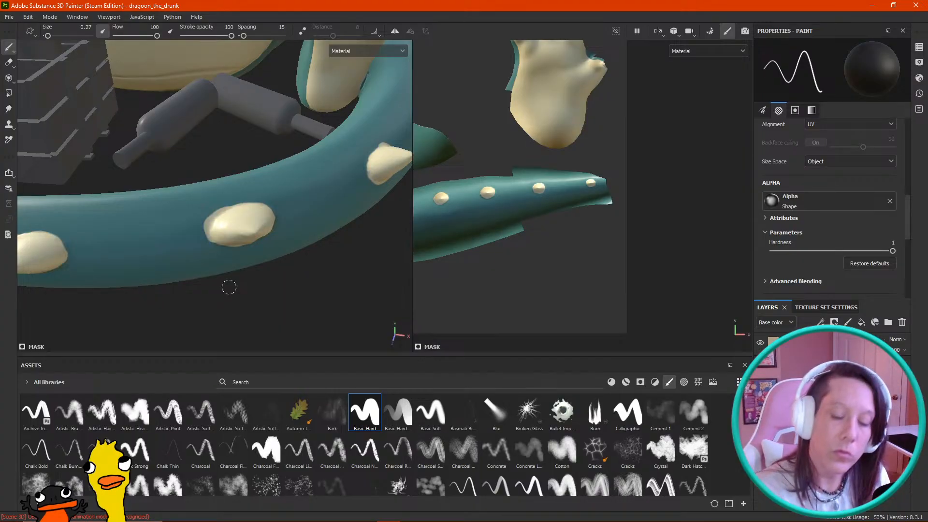
mouse_move(209, 220)
mouse_down()
mouse_move(208, 229)
mouse_move(233, 203)
mouse_move(211, 219)
mouse_move(205, 239)
mouse_move(208, 228)
mouse_up()
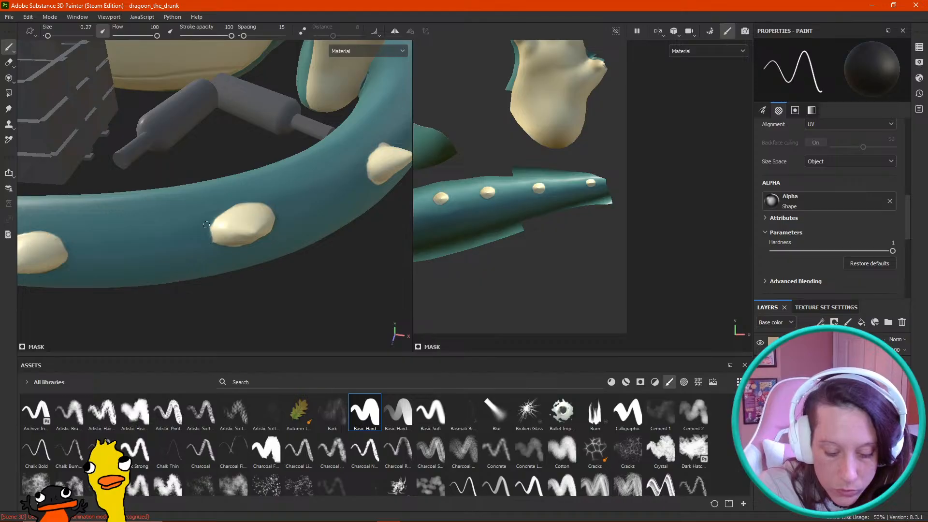
alt+drag(262, 311, 214, 291)
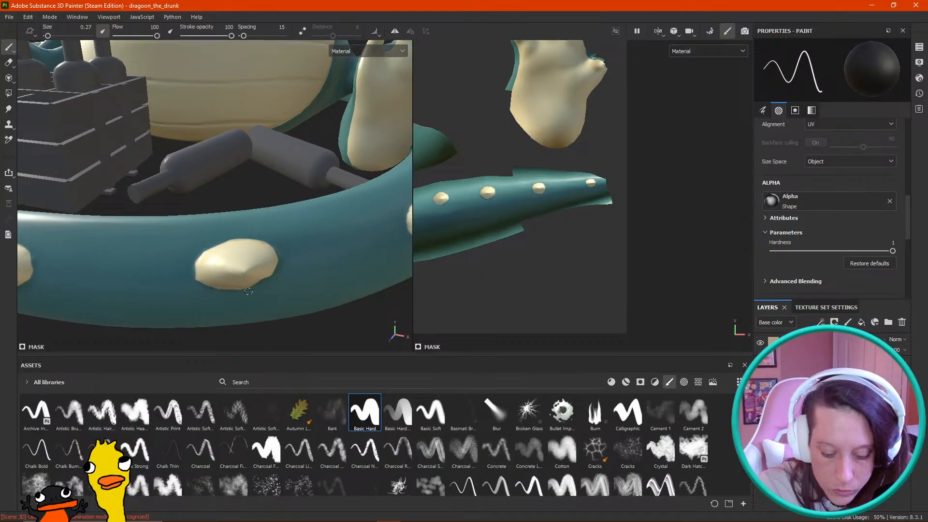
drag(214, 290, 257, 287)
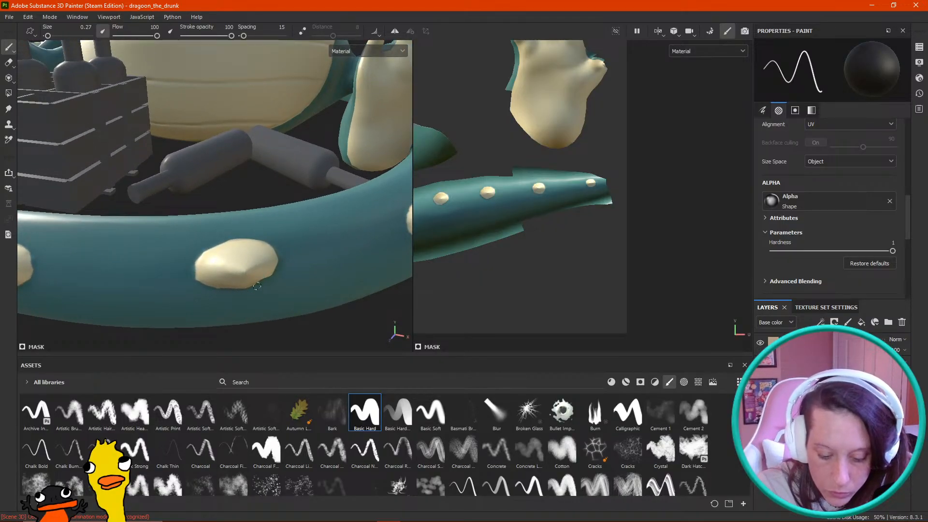
alt+drag(285, 245, 192, 241)
alt+drag(299, 310, 184, 295)
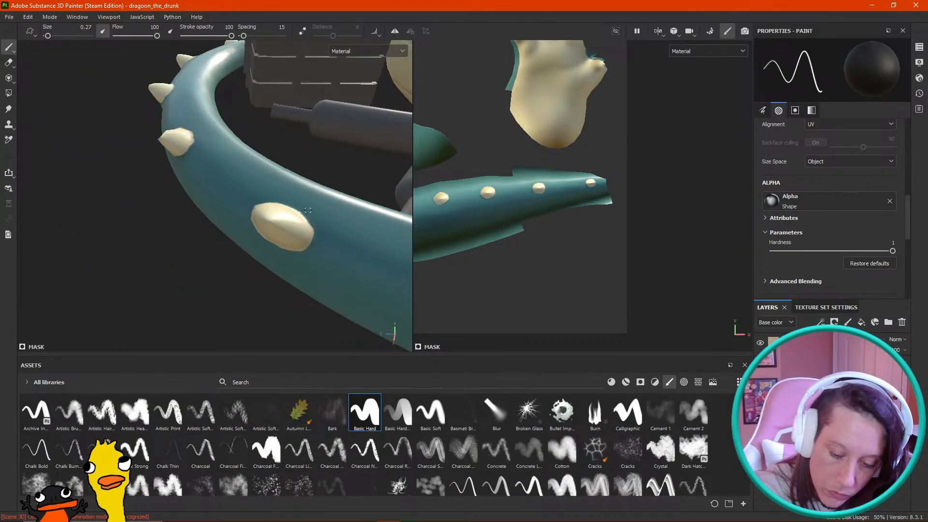
mouse_move(273, 288)
alt+mouse_down()
mouse_move(275, 310)
mouse_move(252, 212)
alt+mouse_up()
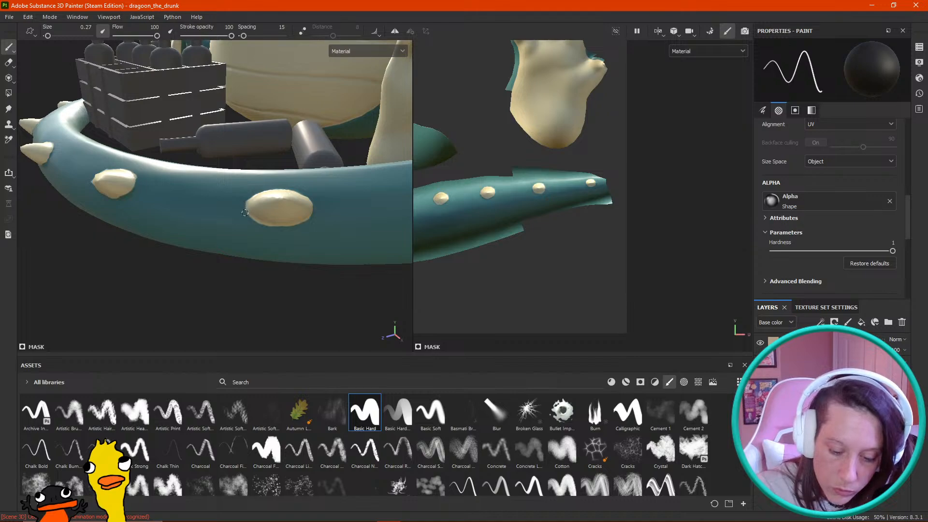
Step: Trim the beige outline of the tail spike below the sole of the dragon's foot
alt+drag(305, 206, 155, 233)
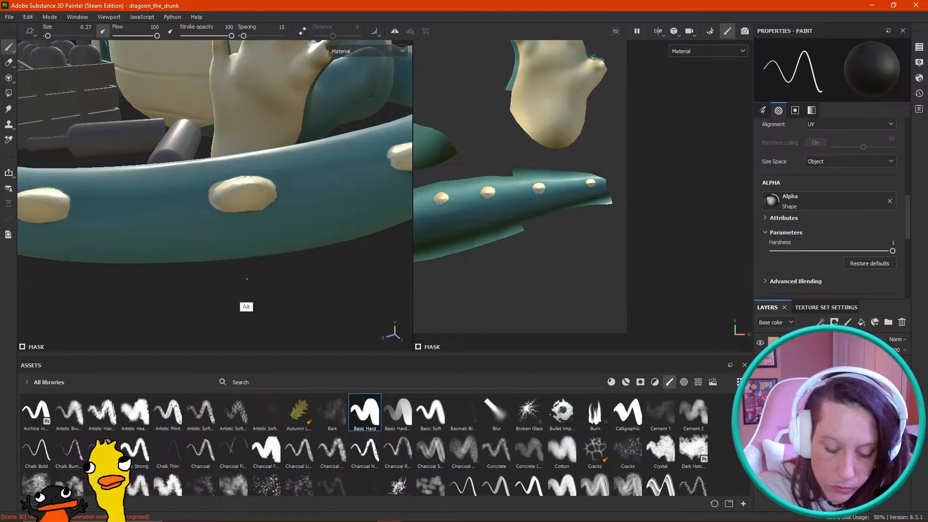
alt+drag(246, 278, 205, 173)
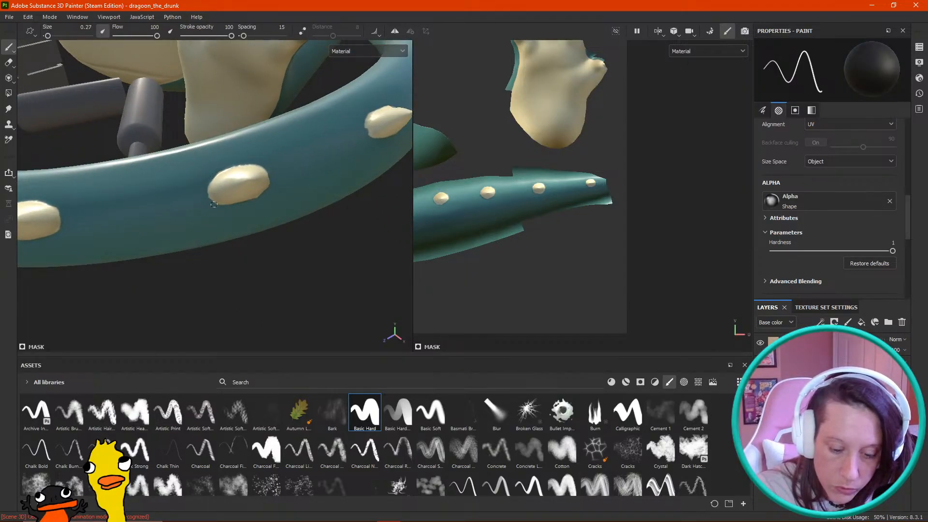
alt+drag(239, 208, 234, 230)
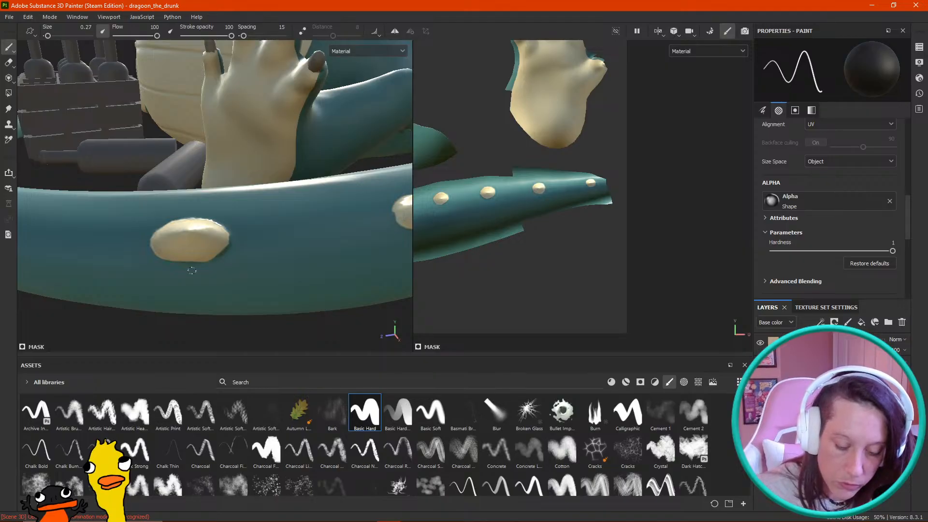
Step: Erase the beige overspill on all sides of the tail spike beside the dragon's lower leg
mouse_move(207, 274)
alt+mouse_down()
mouse_move(280, 167)
mouse_move(297, 191)
mouse_move(281, 174)
mouse_move(293, 201)
alt+mouse_up()
alt+drag(270, 331, 277, 191)
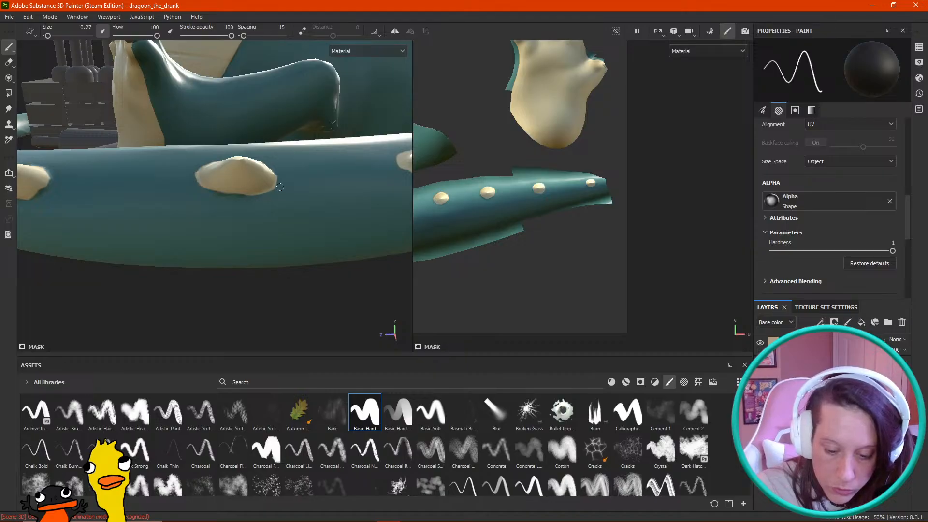
alt+drag(247, 292, 226, 228)
drag(223, 165, 191, 197)
alt+drag(223, 234, 249, 227)
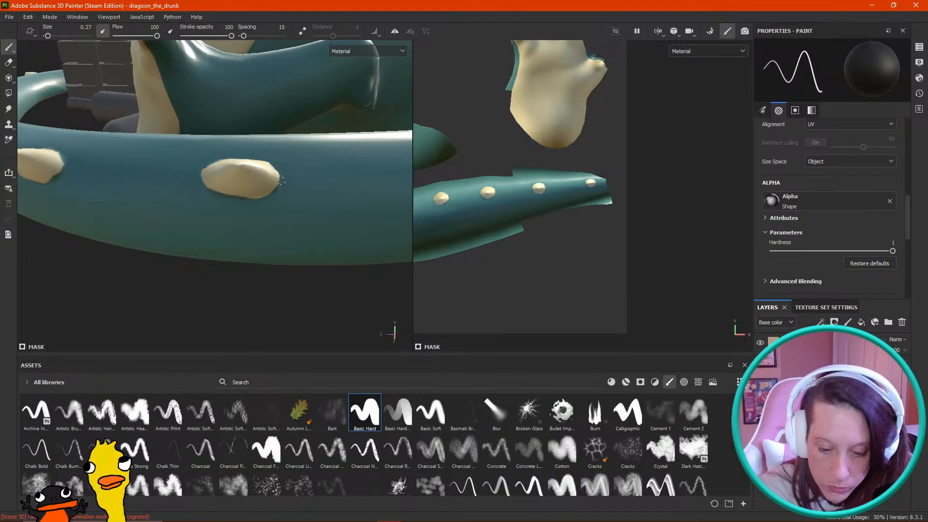
alt+drag(282, 283, 298, 198)
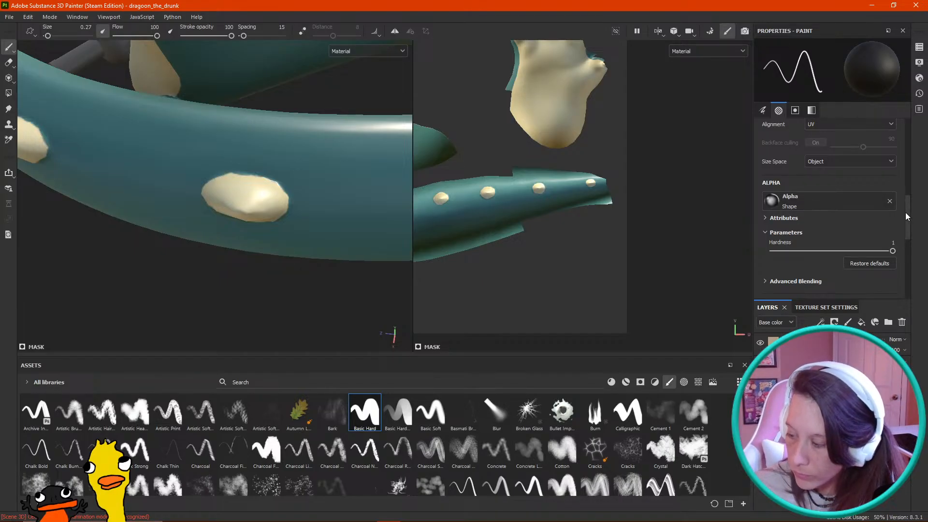
Step: Set the brush grayscale to 1 and touch up the missing beige along the edges of the already trimmed tail spikes
drag(908, 222, 902, 283)
click(812, 171)
drag(812, 174, 923, 175)
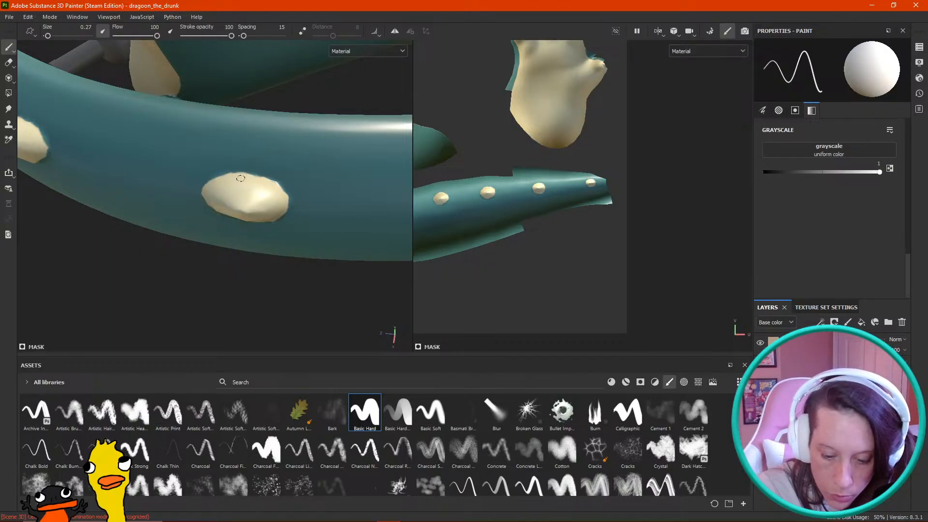
alt+right_drag(239, 180, 249, 247)
alt+drag(249, 246, 265, 181)
alt+right_drag(265, 181, 254, 253)
alt+drag(253, 253, 200, 241)
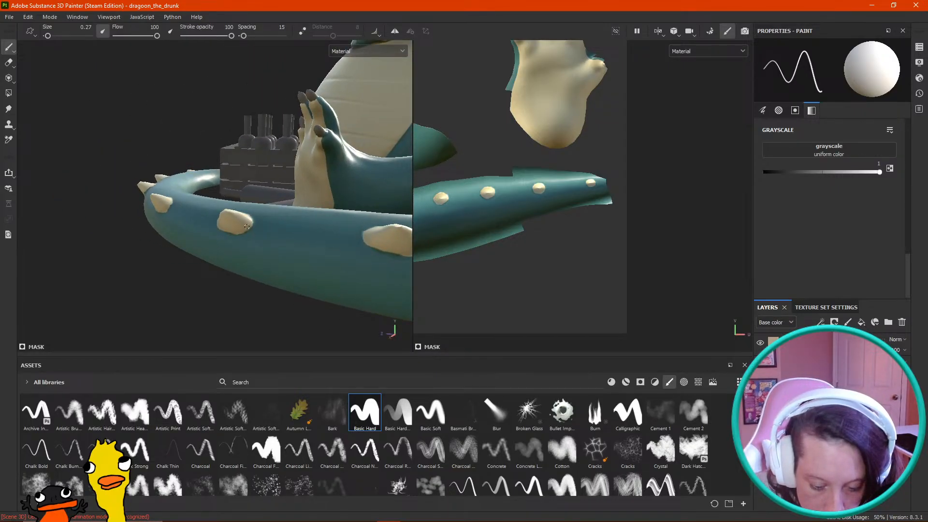
alt+drag(221, 223, 279, 164)
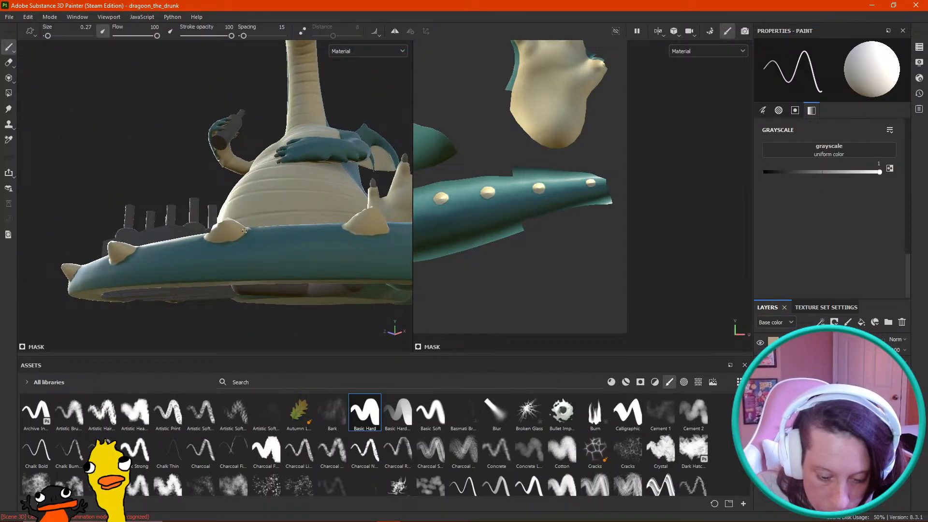
alt+drag(147, 214, 170, 190)
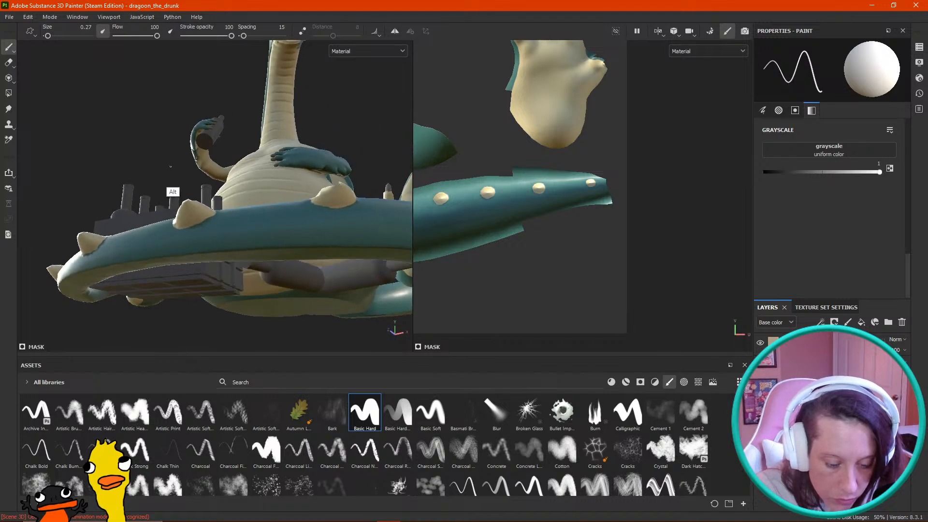
alt+drag(184, 104, 261, 104)
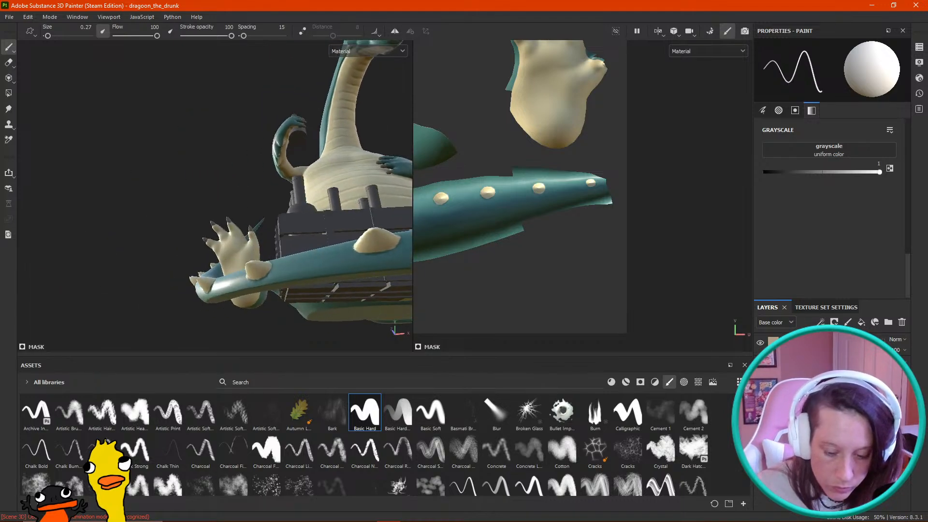
alt+drag(280, 70, 175, 184)
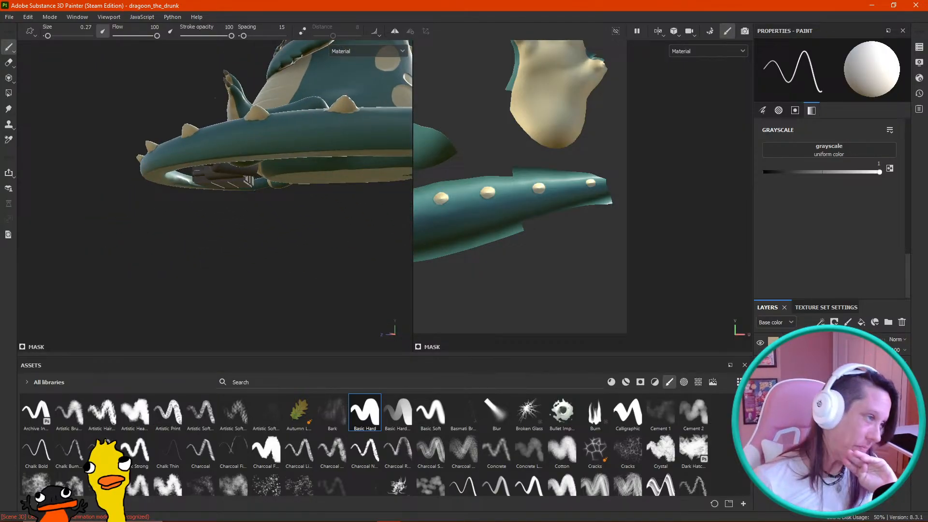
alt+drag(175, 216, 245, 217)
Step: Set the brush grayscale to 0 and trim the beige edges of the tail spike in front of the foot
drag(815, 173, 766, 172)
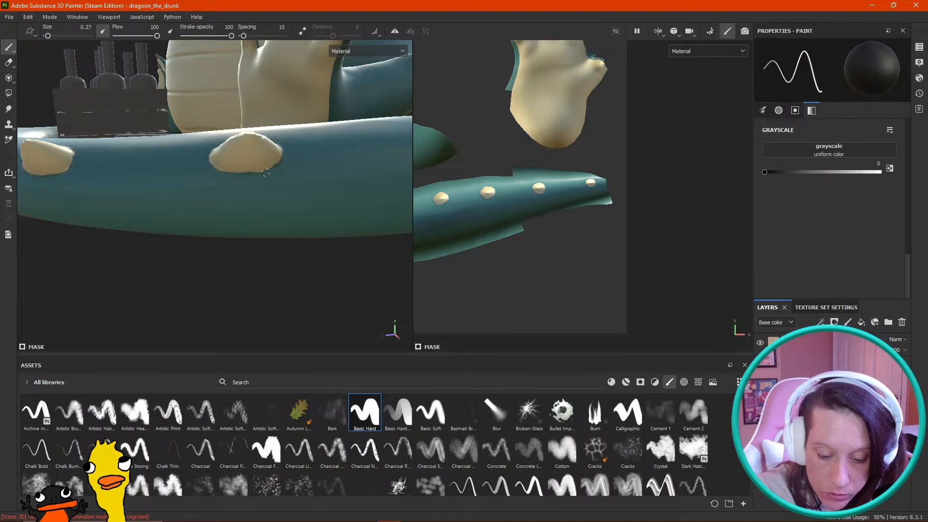
alt+drag(272, 187, 342, 242)
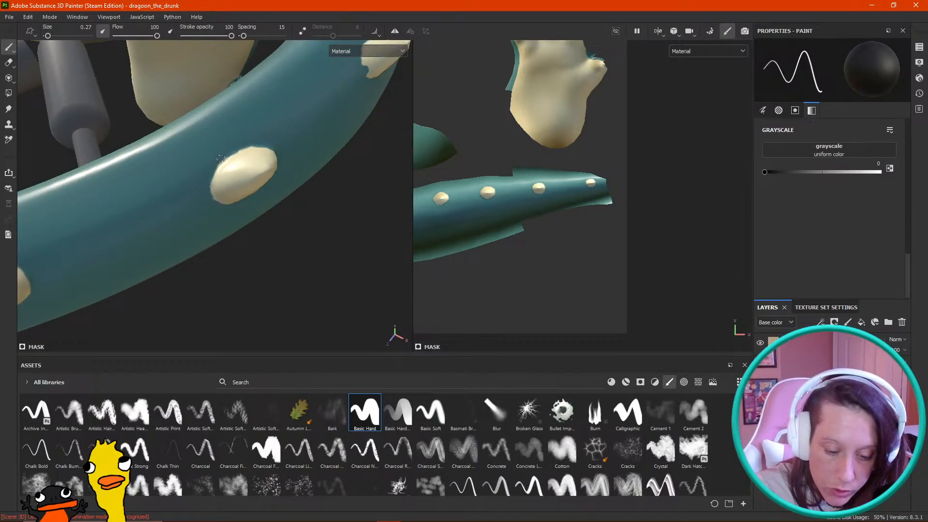
alt+drag(203, 178, 263, 187)
Step: Set the brush grayscale to 1 and fill in the beige at the bases of the tail spikes beside the foot and leg
alt+middle_drag(263, 187, 267, 212)
alt+right_drag(267, 213, 305, 263)
alt+drag(306, 263, 353, 213)
drag(765, 172, 911, 182)
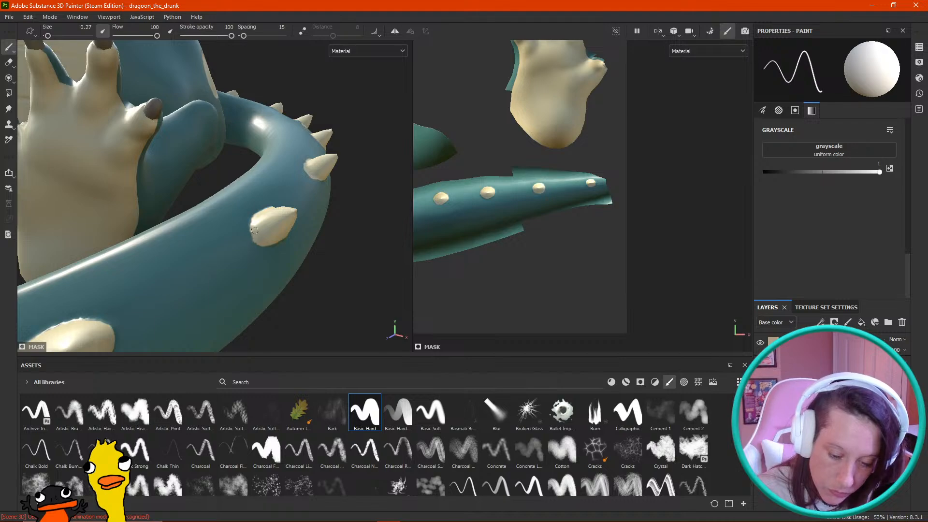
mouse_move(280, 238)
alt+mouse_down()
mouse_move(352, 284)
mouse_move(238, 292)
mouse_move(311, 243)
mouse_move(279, 279)
mouse_move(281, 271)
alt+mouse_up()
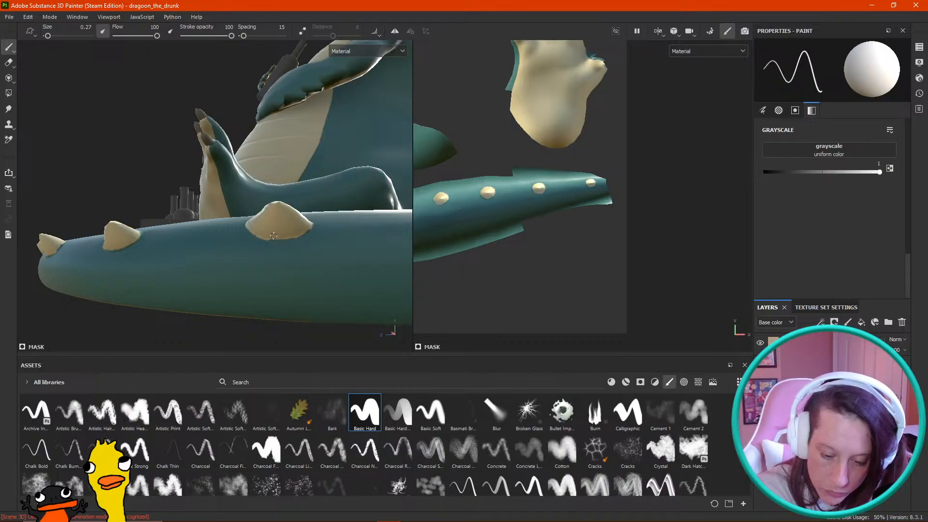
mouse_move(286, 240)
alt+mouse_down()
mouse_move(187, 342)
mouse_move(314, 247)
mouse_move(317, 221)
mouse_move(253, 315)
mouse_move(266, 344)
alt+mouse_up()
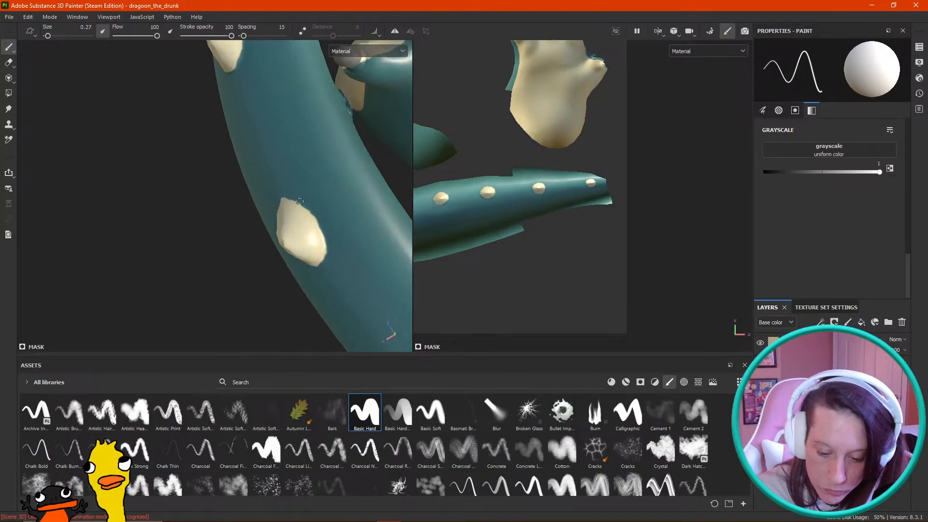
mouse_move(289, 200)
mouse_down()
mouse_move(317, 223)
mouse_move(317, 249)
mouse_up()
Step: Set the brush grayscale to 0 and erase the excess beige around the tail spikes alongside the dragon's leg
mouse_move(207, 304)
alt+mouse_down()
mouse_move(341, 238)
mouse_move(384, 186)
alt+mouse_up()
drag(793, 167, 716, 175)
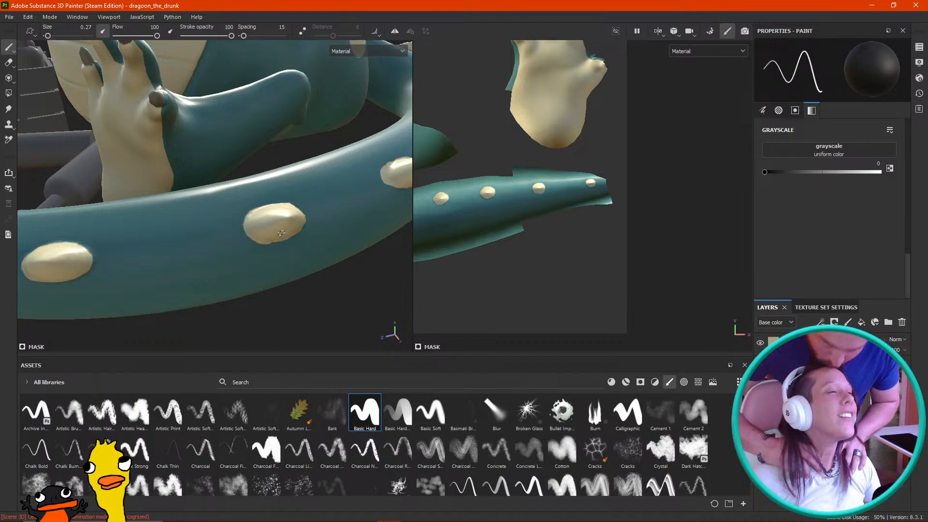
alt+drag(300, 255, 234, 239)
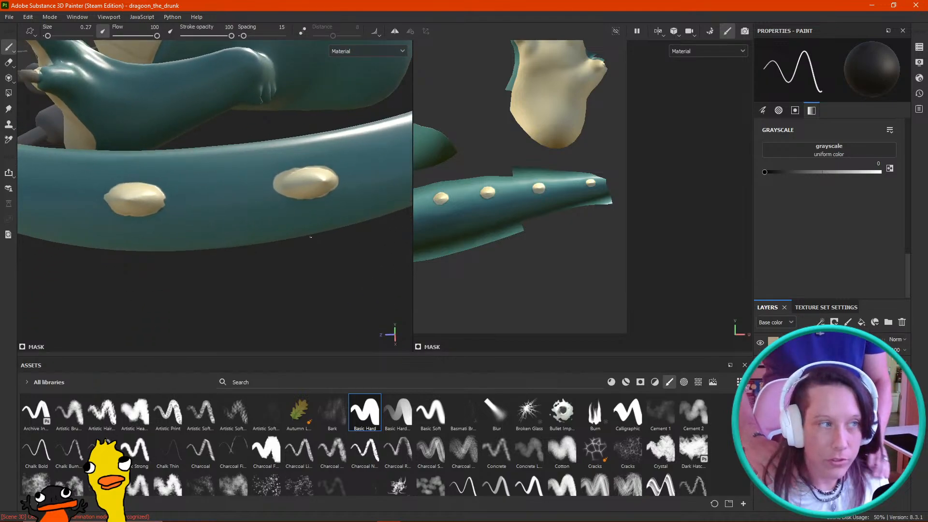
mouse_move(291, 177)
mouse_down()
mouse_move(275, 176)
mouse_move(292, 169)
mouse_move(277, 180)
mouse_move(281, 201)
mouse_move(278, 185)
mouse_up()
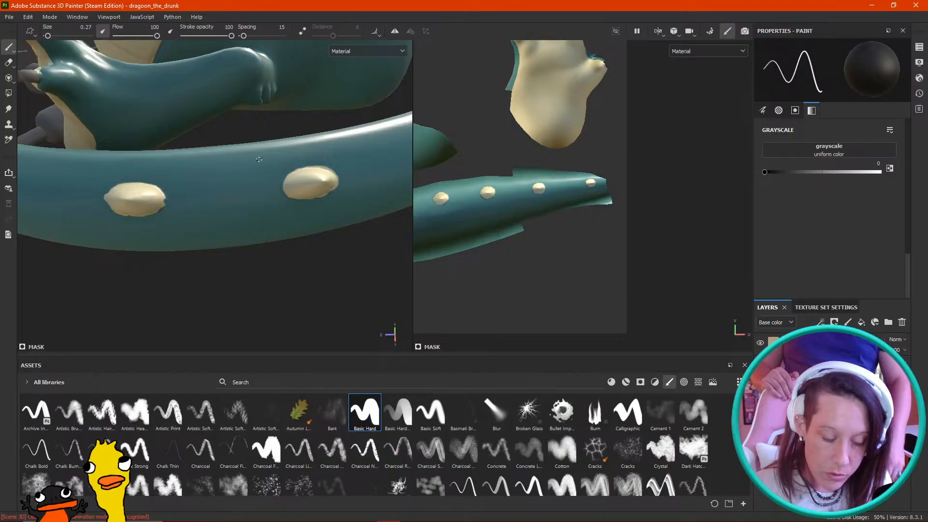
Step: Trim the remaining excess beige around the tail spikes in front of the dragon's foot
alt+drag(259, 159, 169, 292)
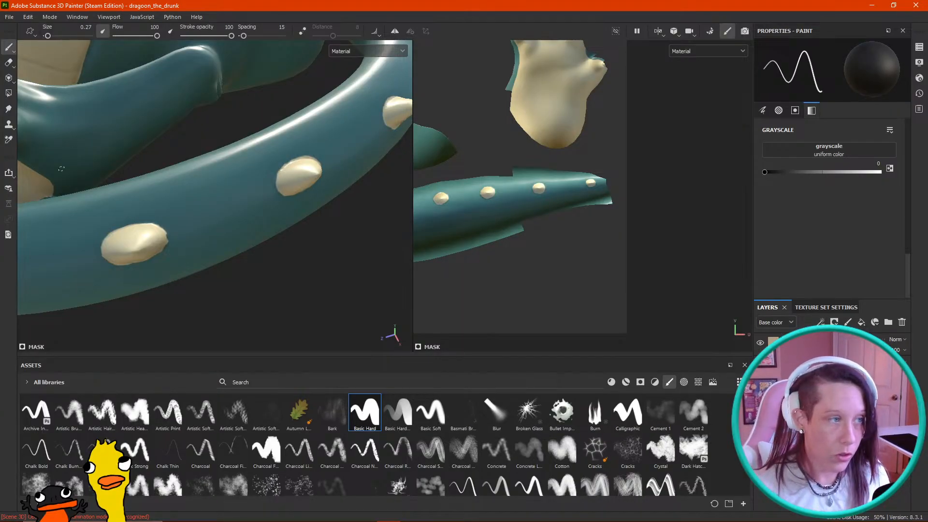
alt+drag(279, 180, 154, 238)
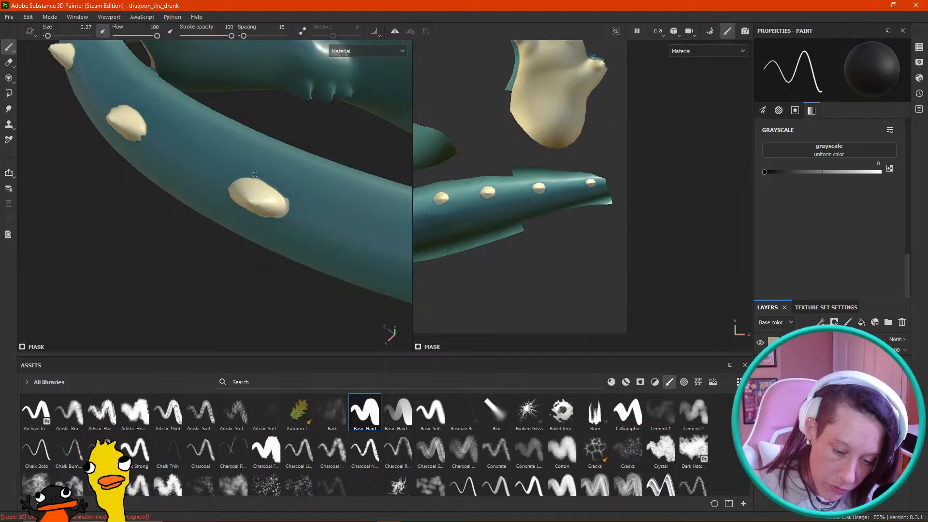
mouse_move(287, 203)
alt+mouse_down()
mouse_move(269, 327)
mouse_move(292, 196)
alt+mouse_up()
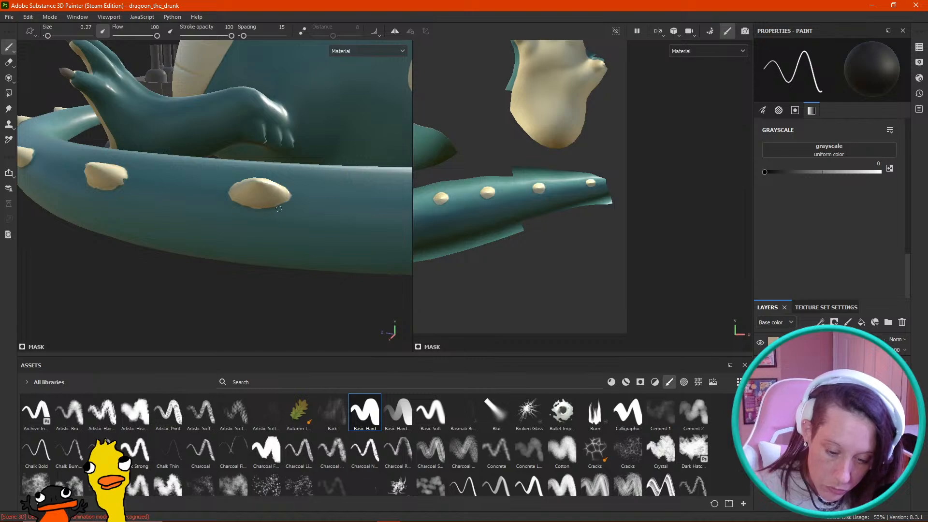
alt+drag(159, 241, 273, 265)
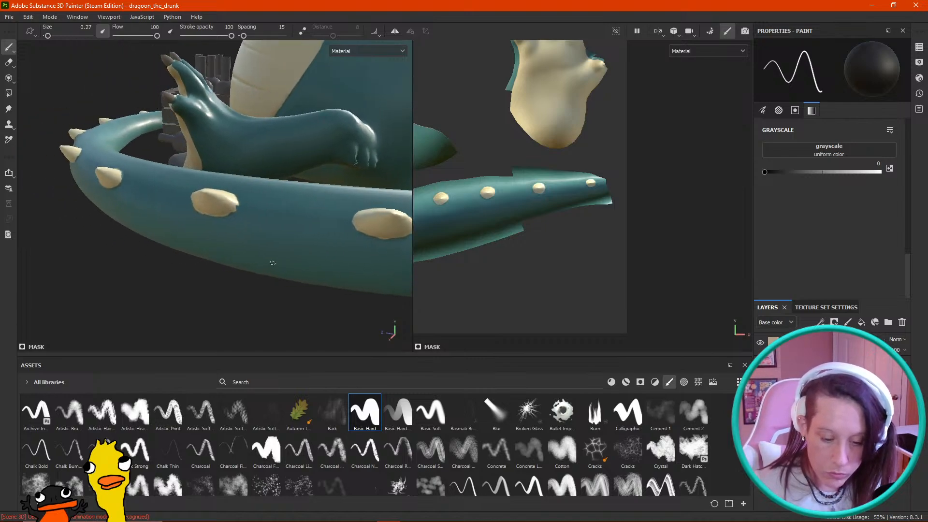
Step: Set the brush grayscale to 1 and fill in the missing beige at the edges of the tail spikes beside the foot
drag(880, 173, 889, 172)
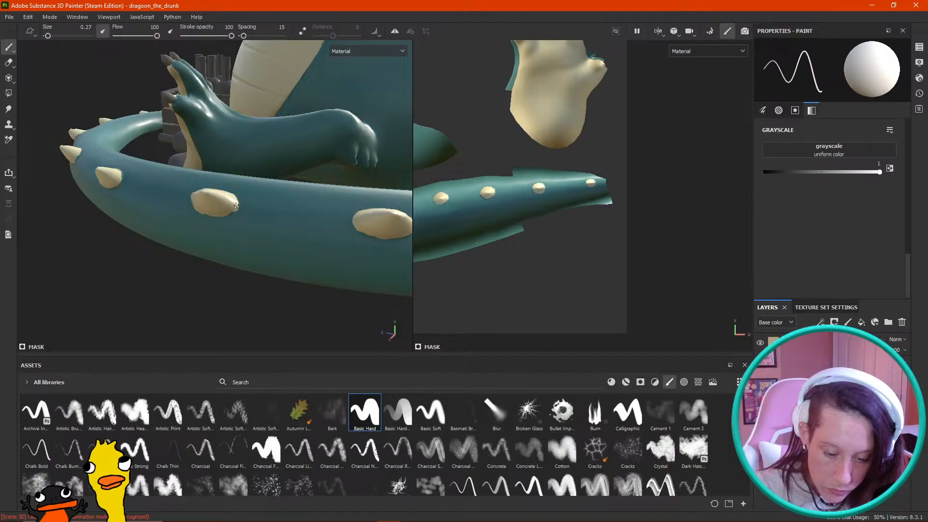
alt+right_drag(209, 218, 174, 150)
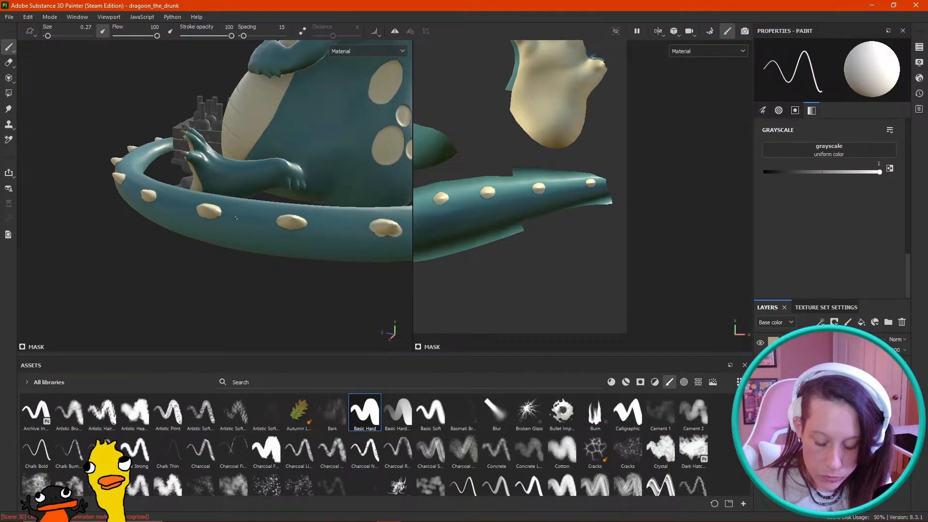
alt+drag(227, 224, 153, 208)
alt+right_drag(154, 207, 276, 284)
Step: Set the brush grayscale to 0 and trim the beige edges of the tail spikes between the foot and the tail's bend
drag(822, 172, 764, 172)
drag(239, 203, 281, 198)
mouse_move(224, 325)
alt+mouse_down()
mouse_move(209, 327)
mouse_move(223, 318)
alt+mouse_up()
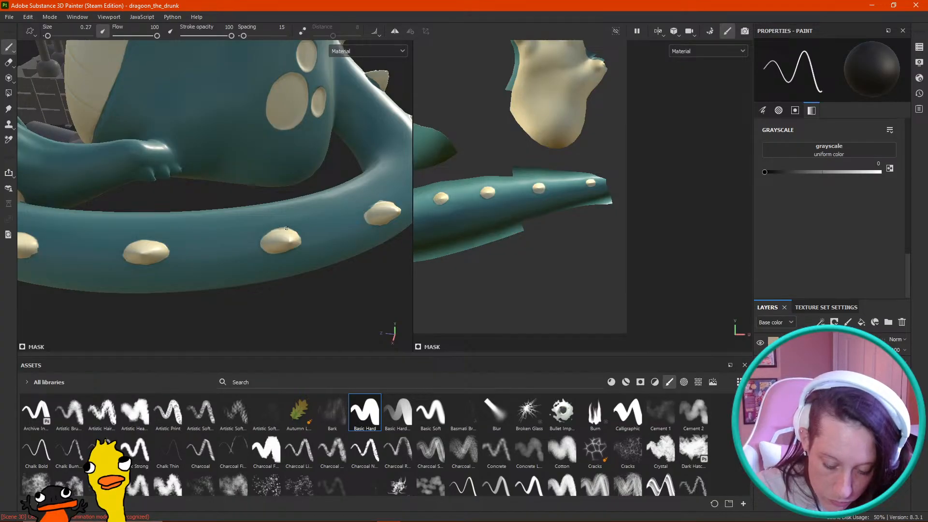
alt+drag(266, 228, 172, 281)
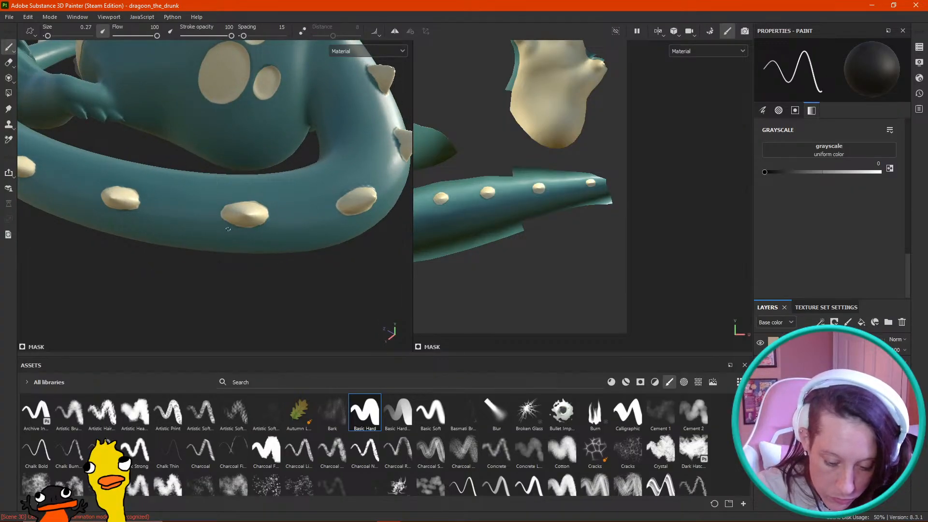
alt+drag(248, 344, 254, 237)
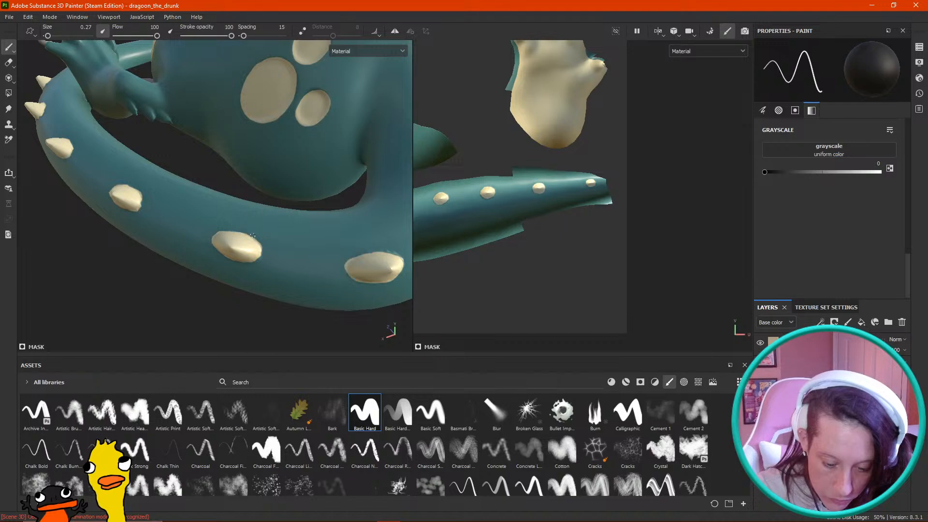
alt+drag(258, 270, 269, 306)
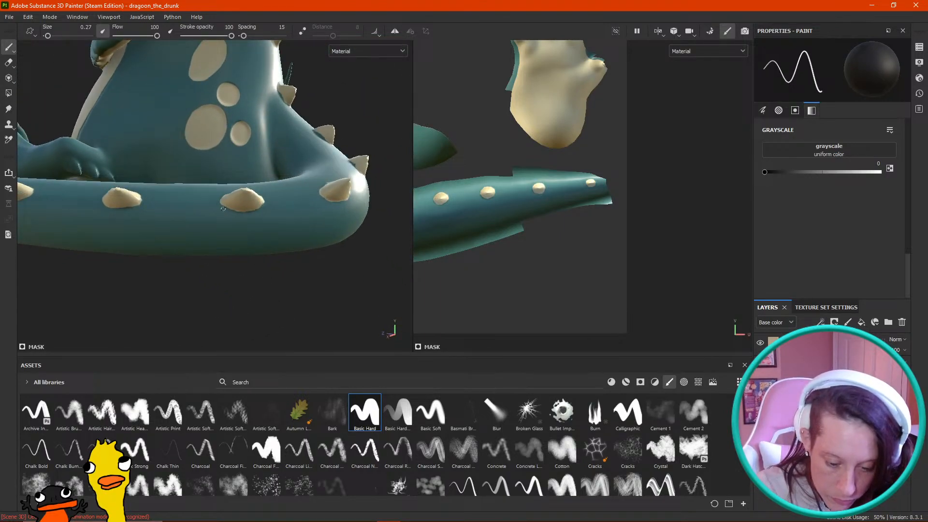
Step: Erase the excess beige around the bases of the spikes on the outer bend of the tail
alt+drag(222, 193, 225, 290)
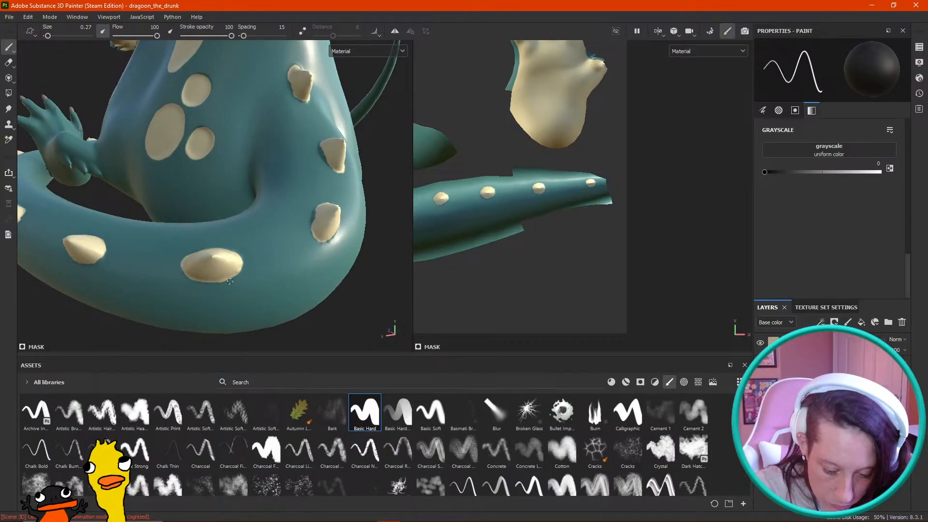
alt+drag(131, 326, 193, 328)
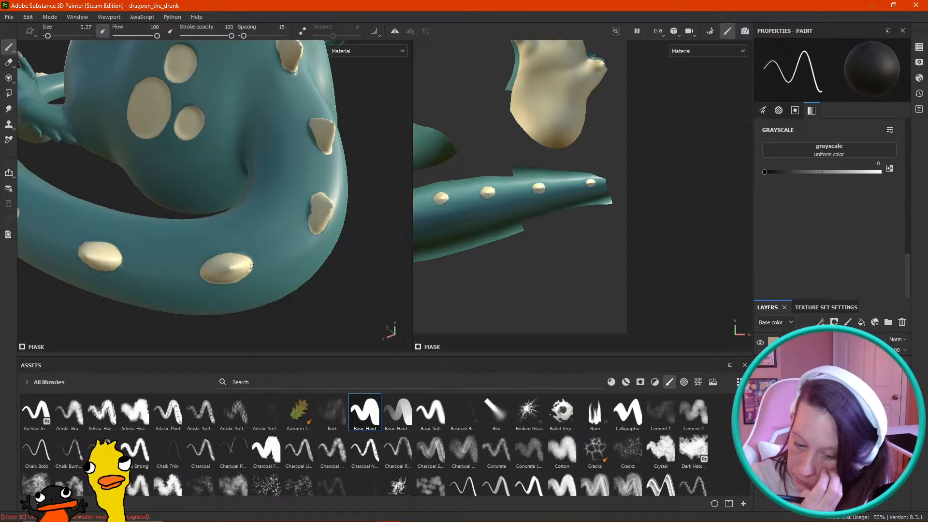
mouse_move(218, 173)
alt+mouse_down()
mouse_move(253, 259)
mouse_move(122, 338)
mouse_move(290, 198)
alt+mouse_up()
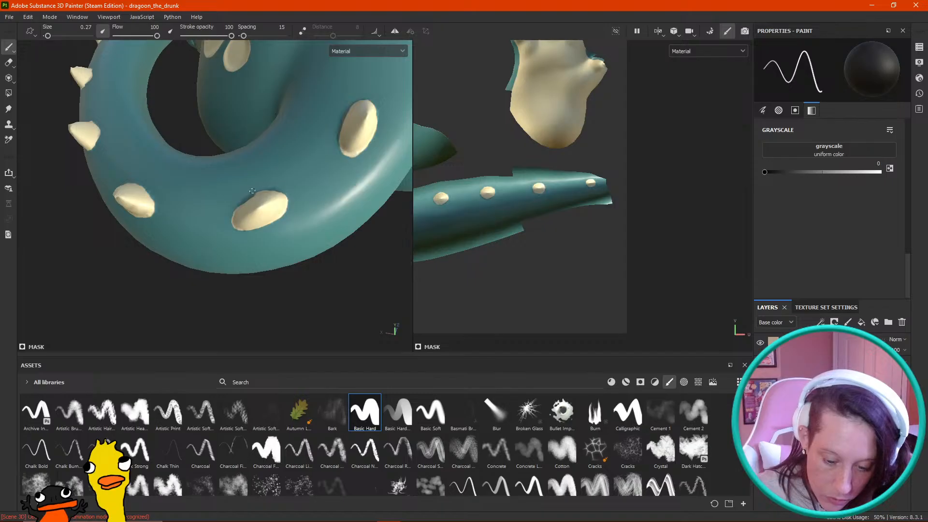
alt+drag(222, 287, 236, 333)
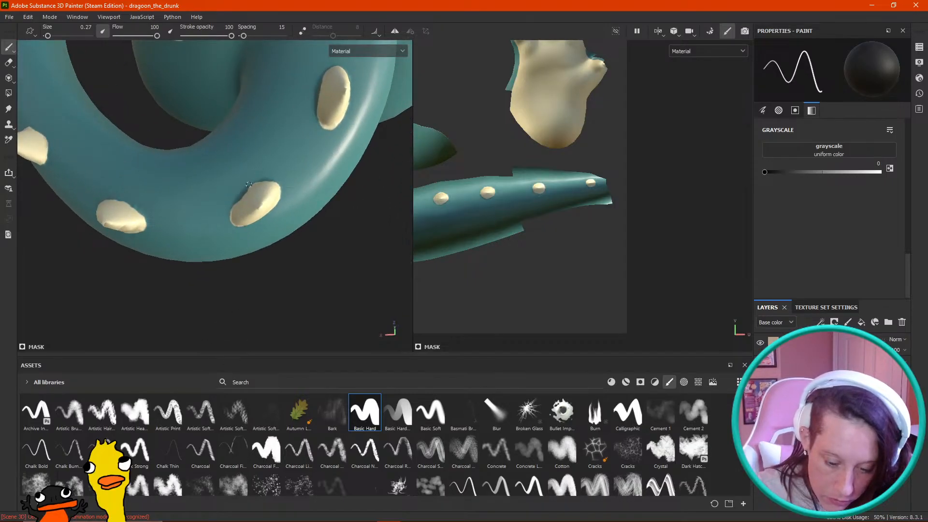
mouse_move(227, 215)
alt+mouse_down()
mouse_move(234, 317)
mouse_move(231, 220)
alt+mouse_up()
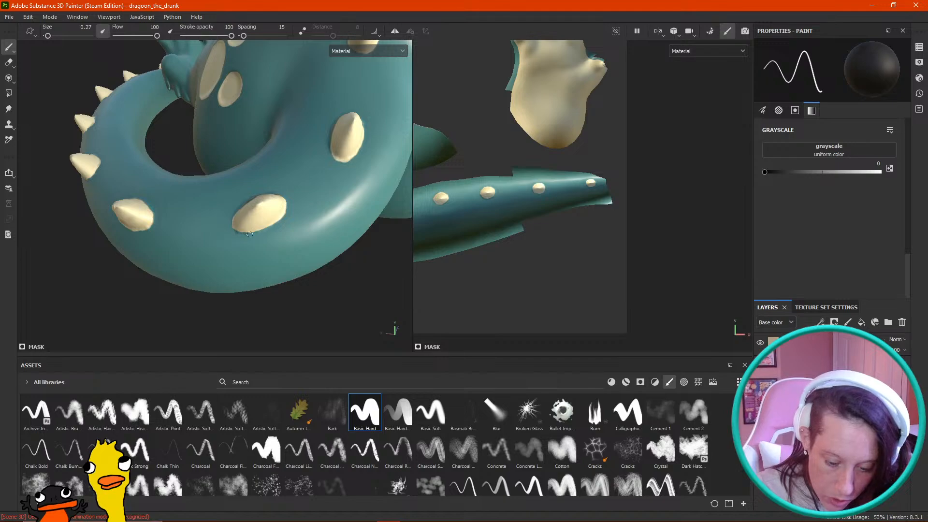
alt+drag(317, 290, 325, 320)
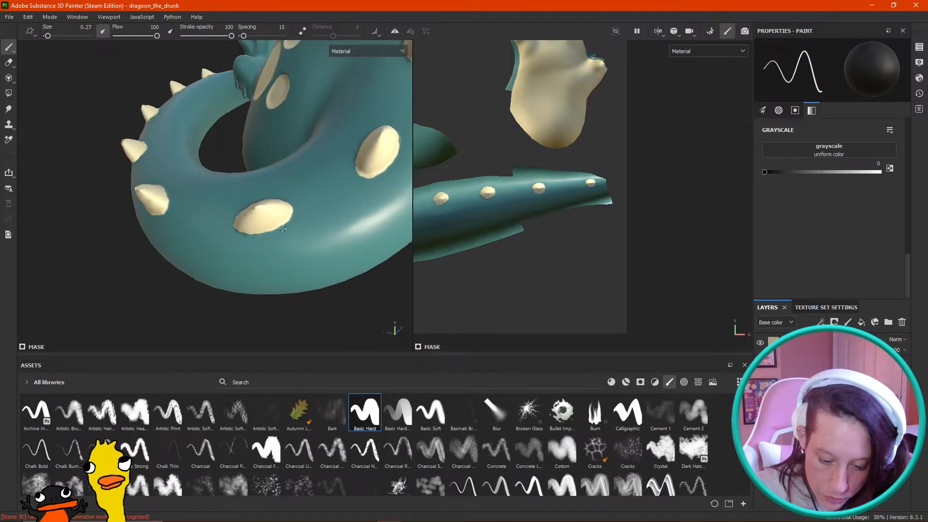
mouse_move(276, 234)
alt+mouse_down()
mouse_move(249, 177)
mouse_move(266, 203)
mouse_move(286, 168)
mouse_move(317, 269)
mouse_move(321, 193)
mouse_move(344, 195)
mouse_move(250, 178)
mouse_move(281, 176)
alt+mouse_up()
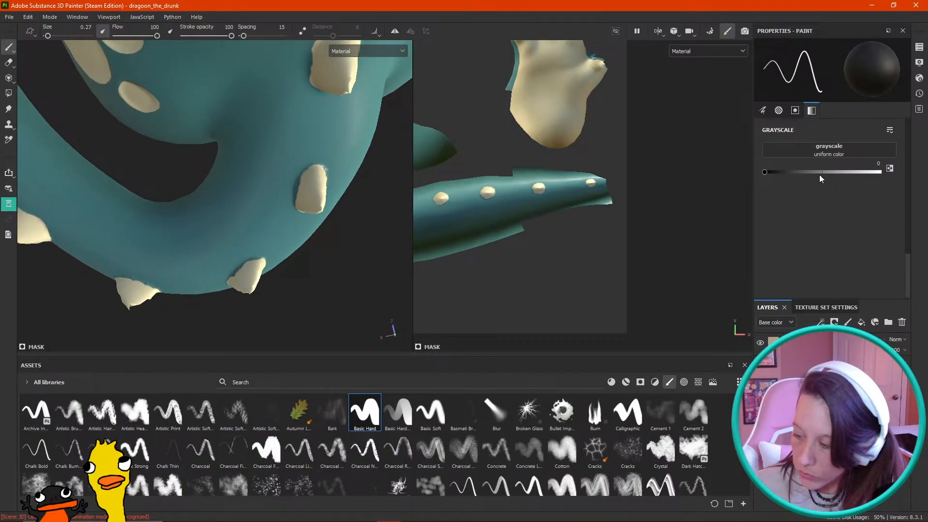
Step: Set the brush grayscale to 1 and fill in the missing beige on the spikes between the tail's bend and the lower back
drag(821, 173, 913, 171)
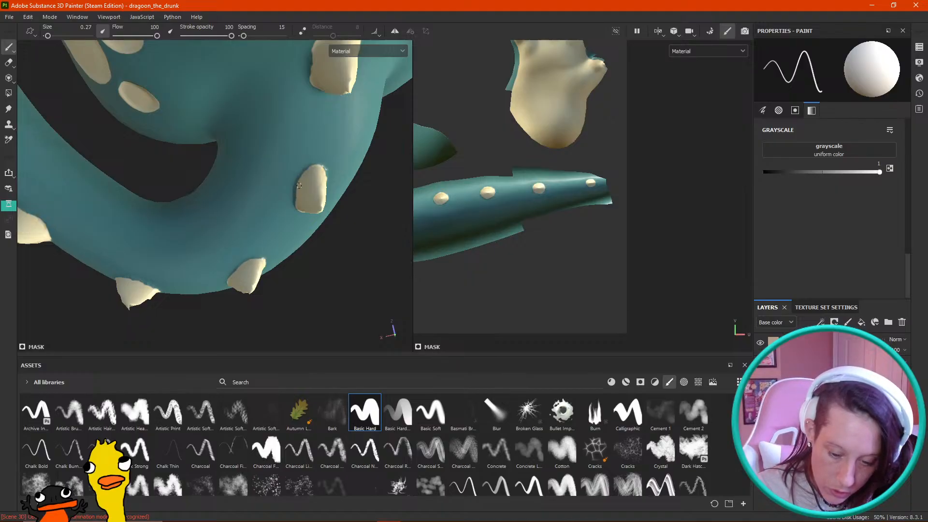
alt+drag(297, 201, 234, 151)
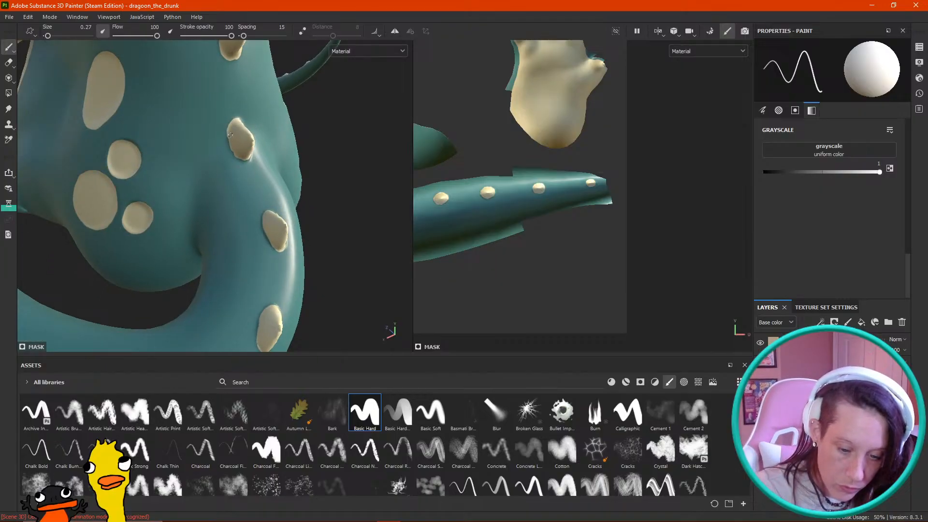
alt+drag(237, 157, 362, 164)
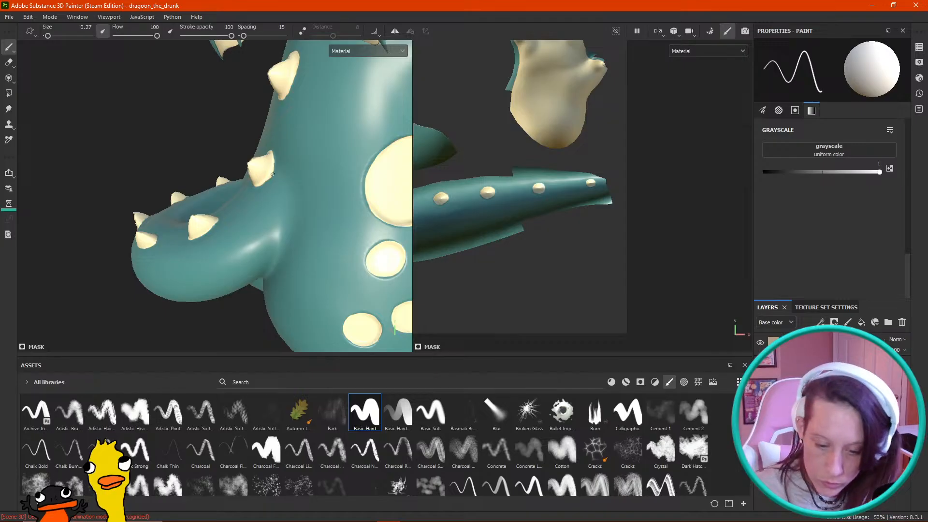
alt+drag(276, 172, 248, 174)
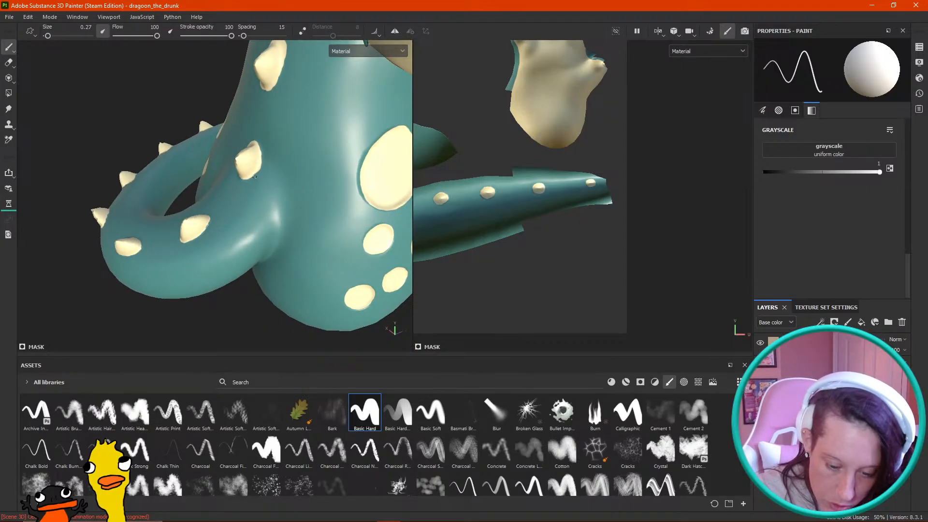
Step: Set the brush grayscale to 0 and trim the beige edges of the spikes where the tail joins the back
drag(879, 171, 764, 172)
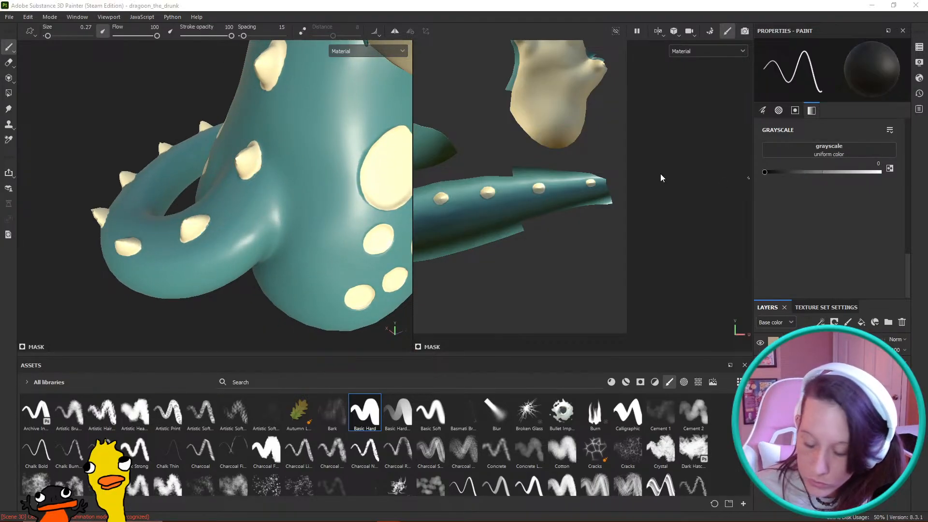
click(271, 179)
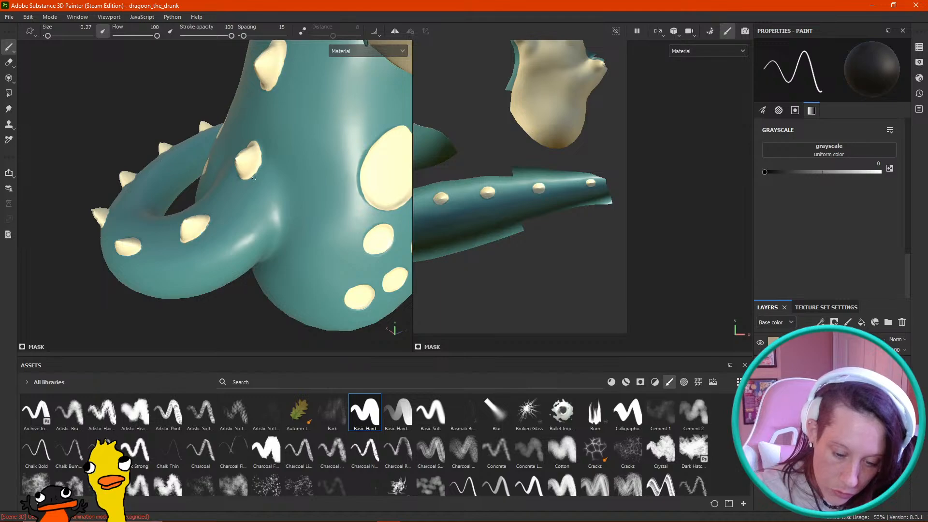
alt+drag(238, 336, 360, 239)
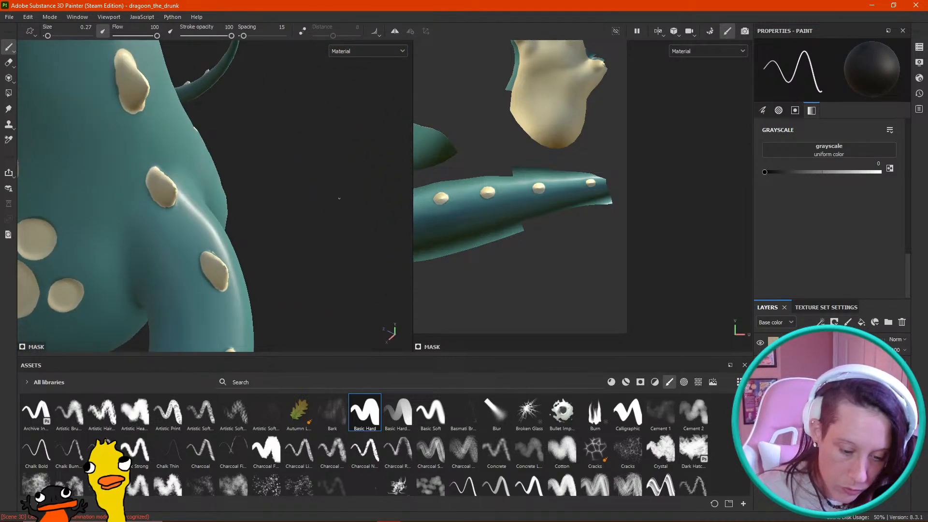
alt+middle_drag(361, 170, 400, 199)
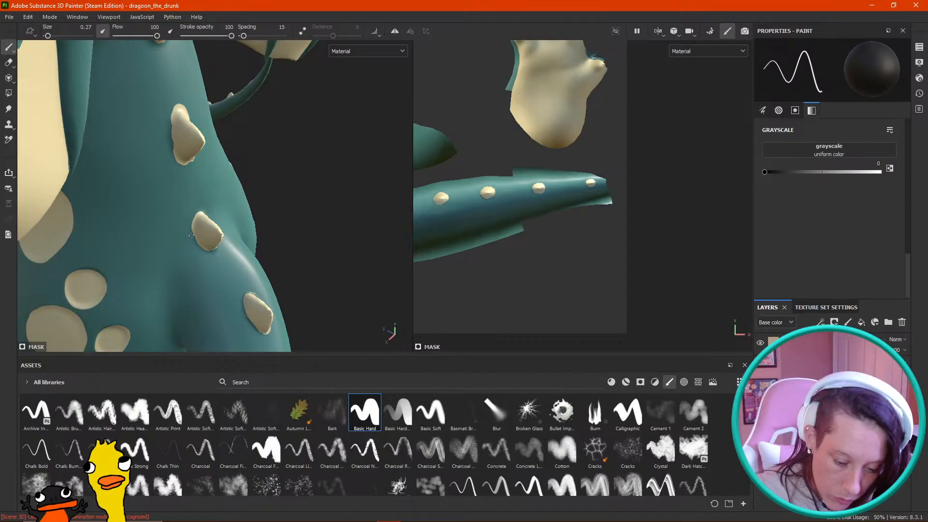
mouse_move(218, 188)
alt+mouse_down()
mouse_move(280, 169)
mouse_move(256, 198)
mouse_move(214, 199)
alt+mouse_up()
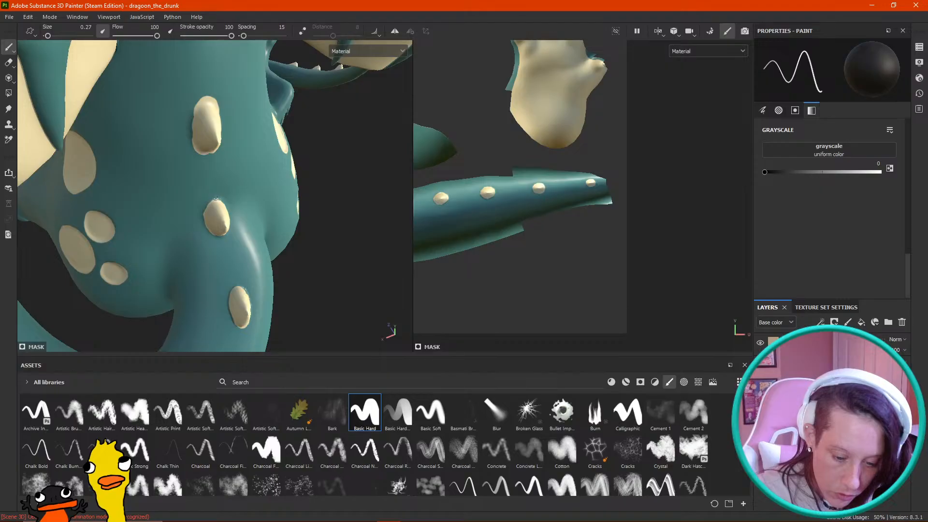
Step: Trim the excess beige around the mid-back spike below the wings, working around its whole base
alt+drag(214, 198, 294, 252)
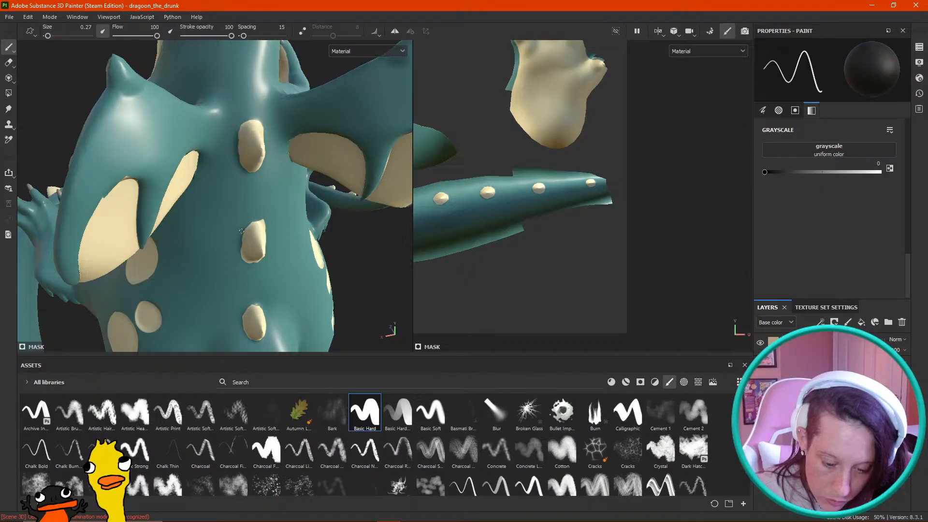
alt+drag(375, 261, 317, 210)
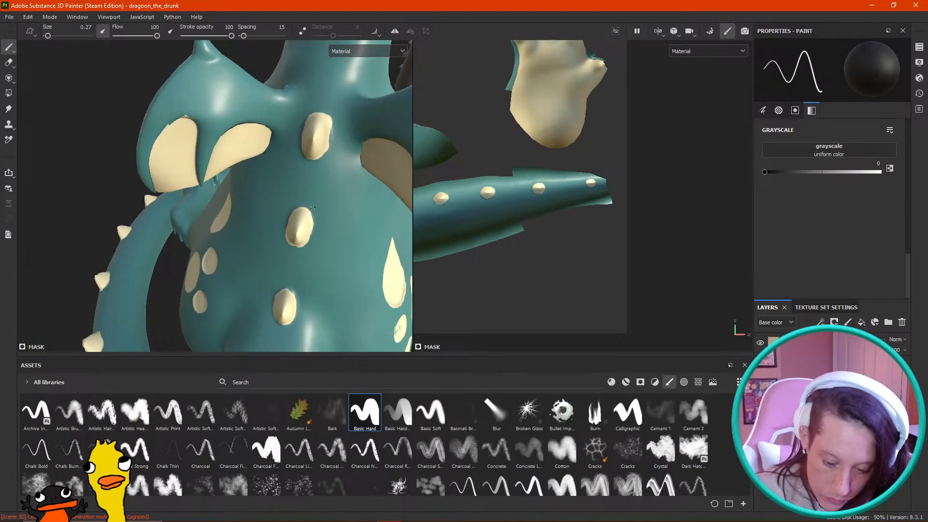
alt+drag(112, 237, 363, 218)
alt+middle_drag(339, 208, 334, 149)
alt+right_drag(333, 149, 371, 284)
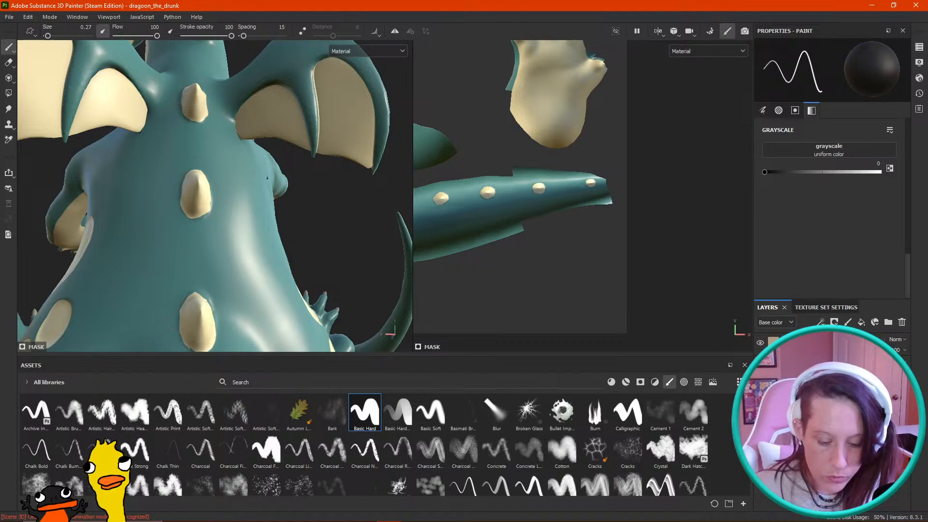
alt+drag(221, 187, 174, 207)
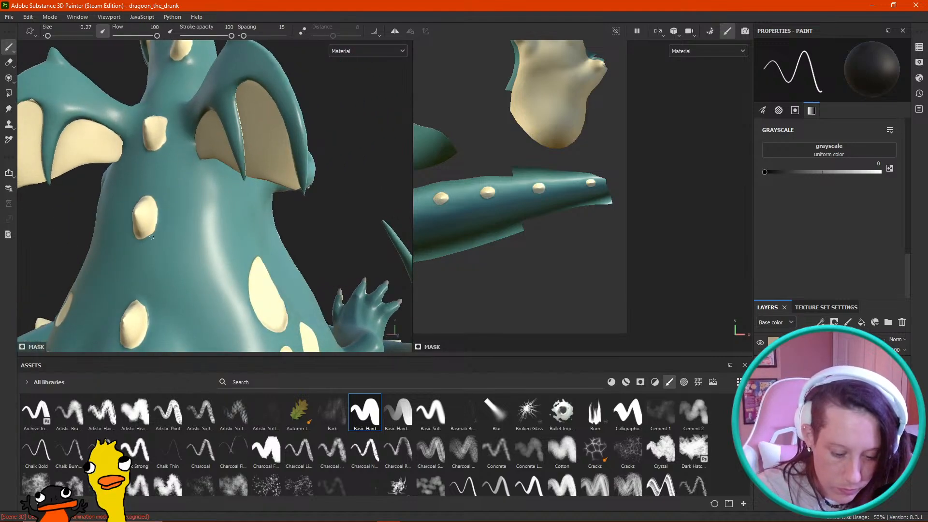
alt+drag(144, 247, 178, 199)
Step: Erase the excess beige around the base of the back spike between the two wings
scroll(178, 199, up, 2)
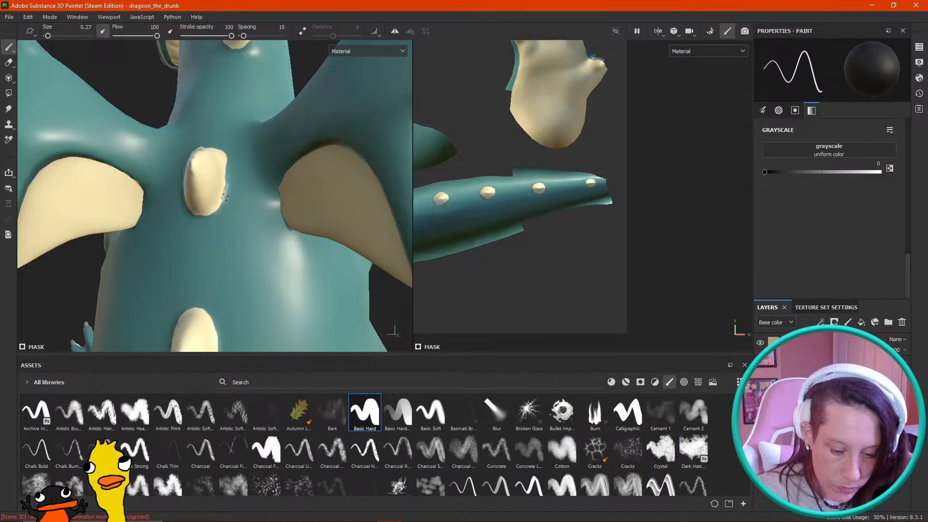
alt+drag(213, 216, 217, 131)
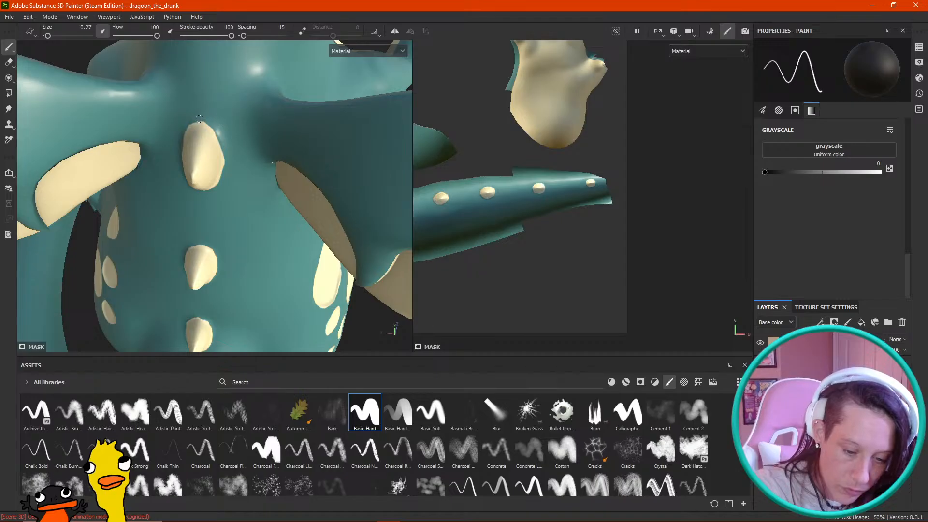
alt+drag(86, 161, 218, 145)
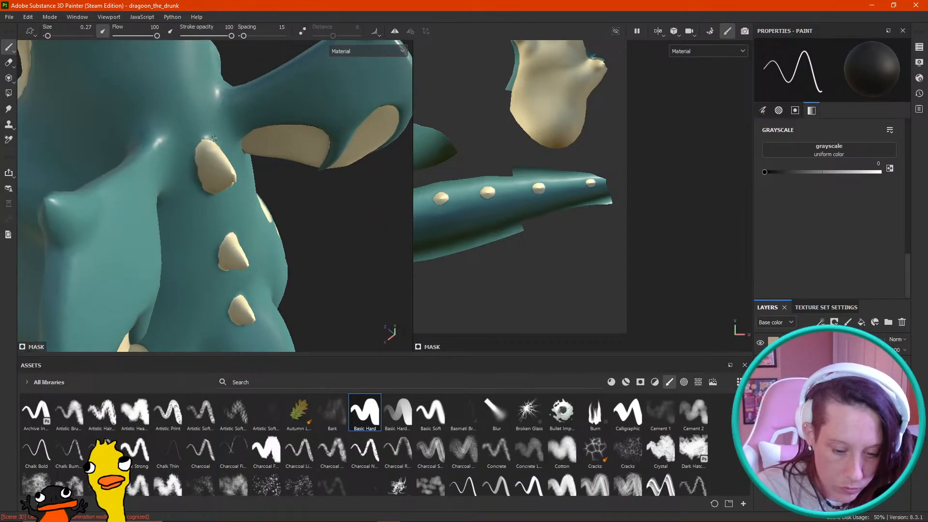
mouse_move(199, 144)
mouse_down()
mouse_move(197, 176)
mouse_move(152, 109)
mouse_move(174, 187)
mouse_up()
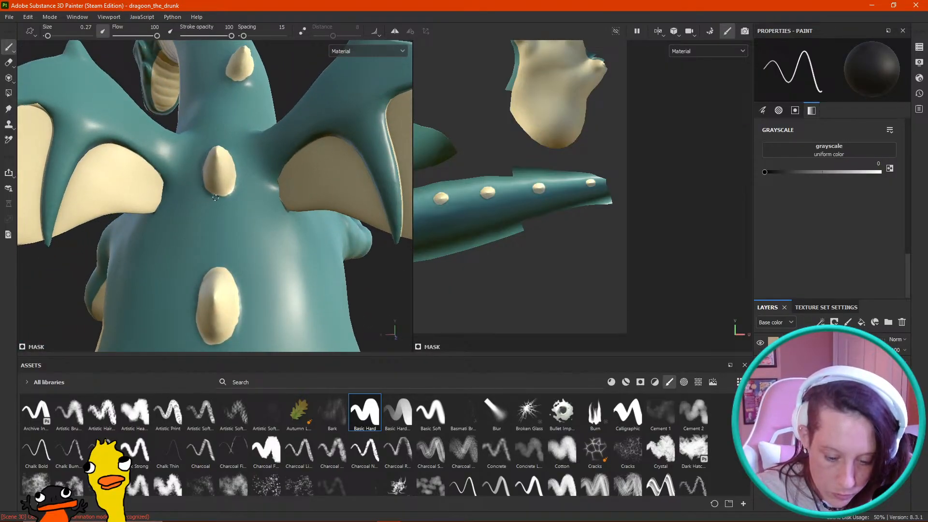
Step: Trim the excess beige around the lower neck spike above the wings
mouse_move(246, 161)
alt+mouse_down()
mouse_move(282, 106)
mouse_move(261, 125)
alt+mouse_up()
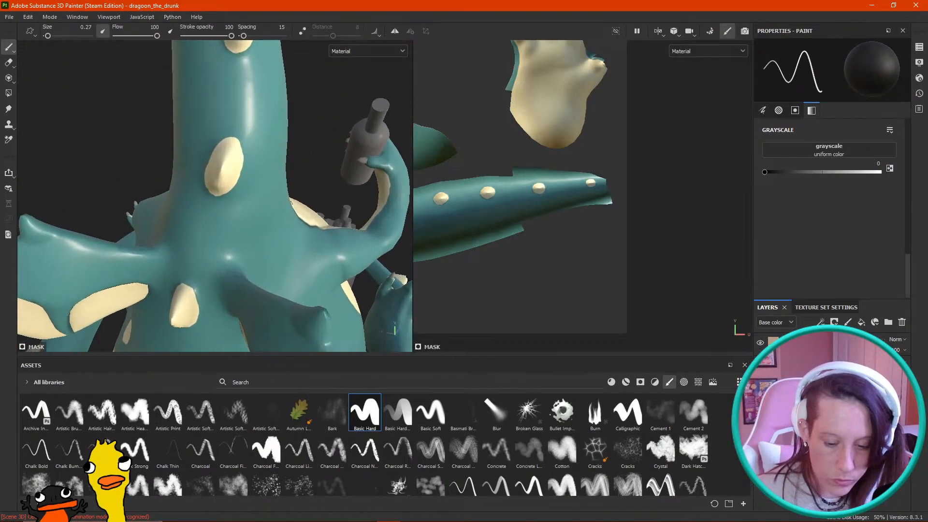
alt+right_drag(261, 124, 240, 140)
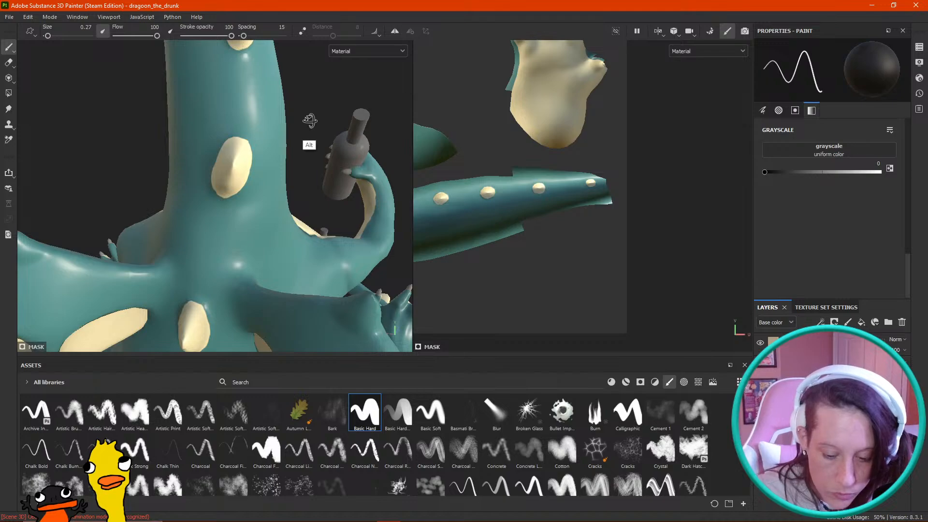
Step: Trim the excess cream from the mask around the lower neck spike using the Basic Hard brush at grayscale 0
alt+drag(311, 145, 247, 136)
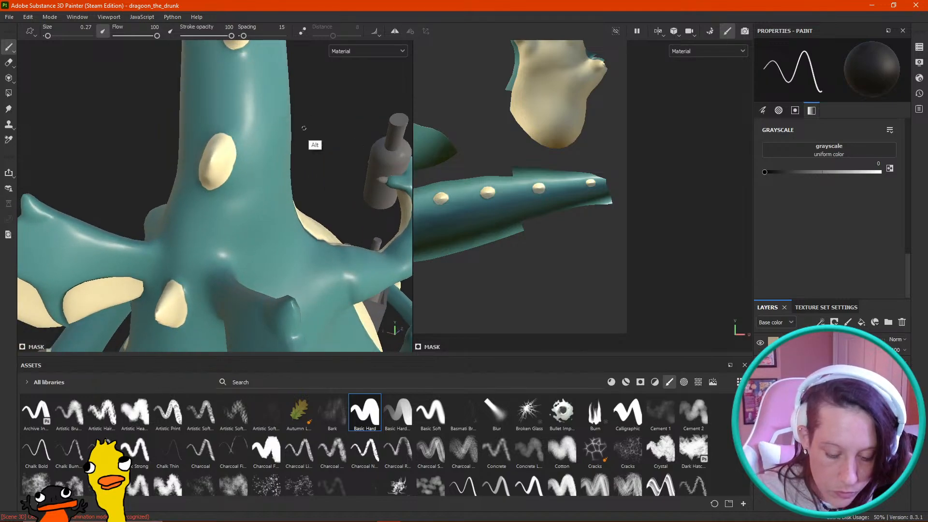
alt+drag(307, 146, 297, 118)
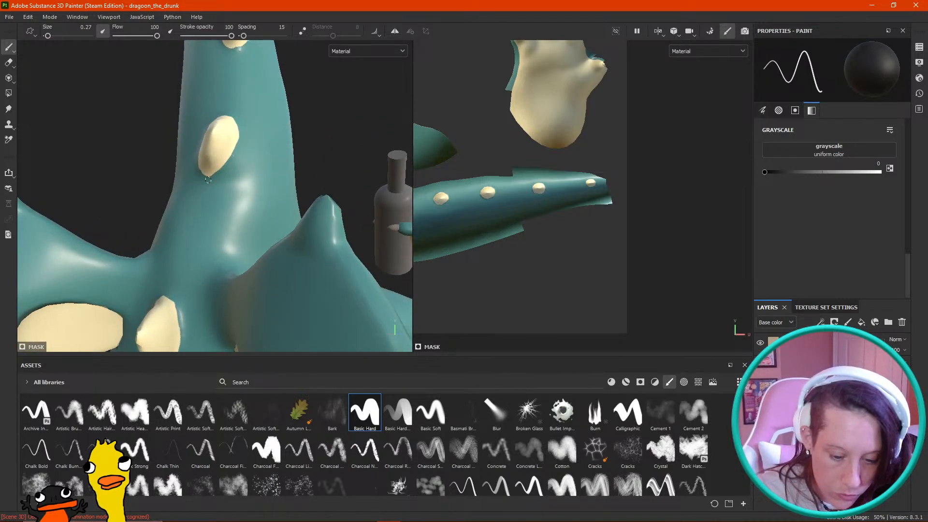
alt+drag(252, 139, 237, 167)
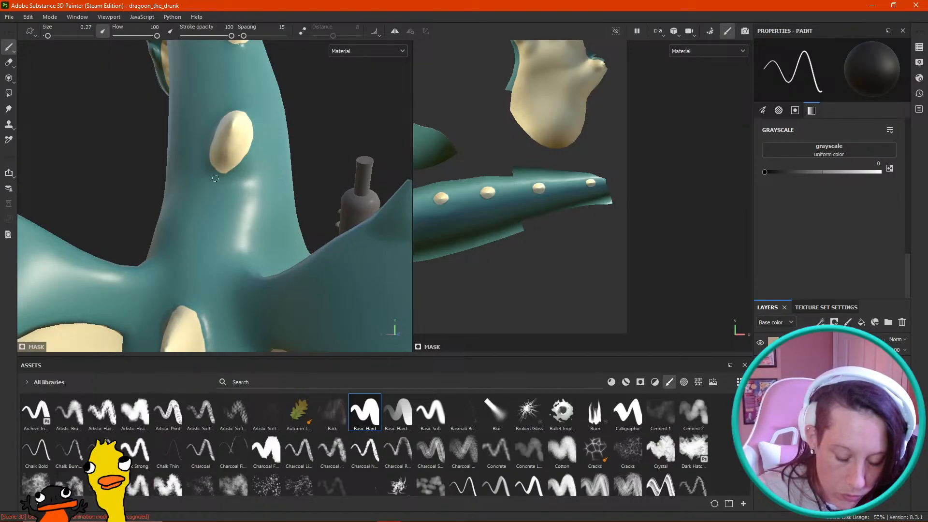
alt+drag(307, 124, 267, 123)
mouse_move(328, 106)
alt+mouse_down()
mouse_move(365, 106)
mouse_move(296, 134)
alt+mouse_up()
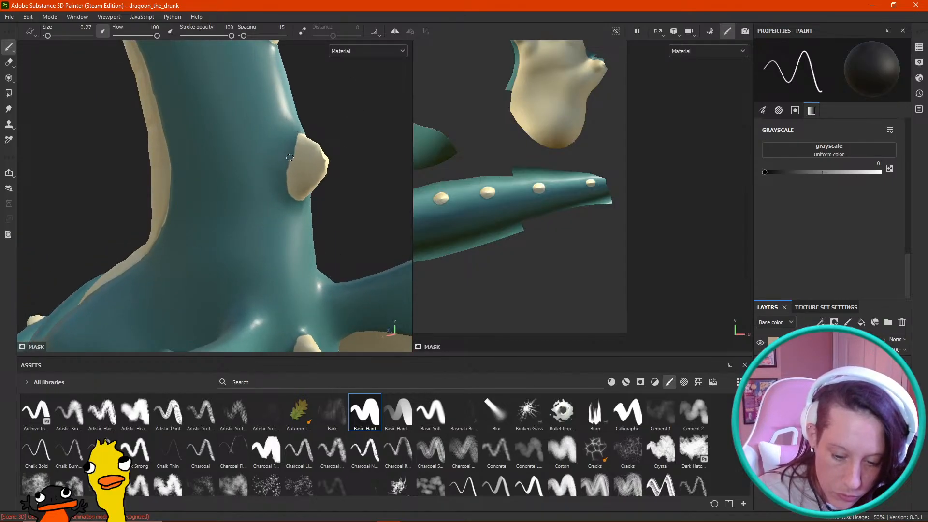
alt+drag(379, 134, 253, 144)
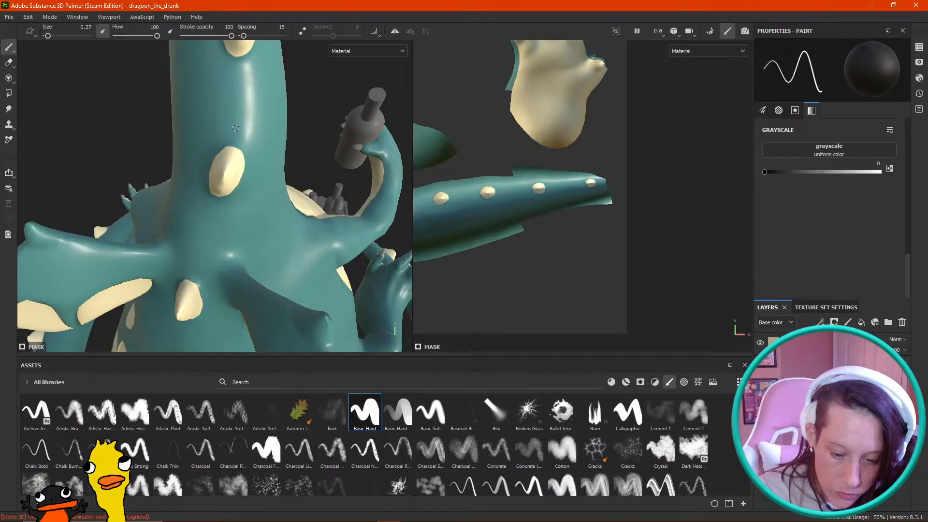
alt+middle_drag(302, 130, 286, 150)
alt+drag(286, 149, 157, 125)
Step: Set the brush grayscale to 1 and fill the cream mask out to the base edges of the neck spikes
drag(817, 171, 898, 160)
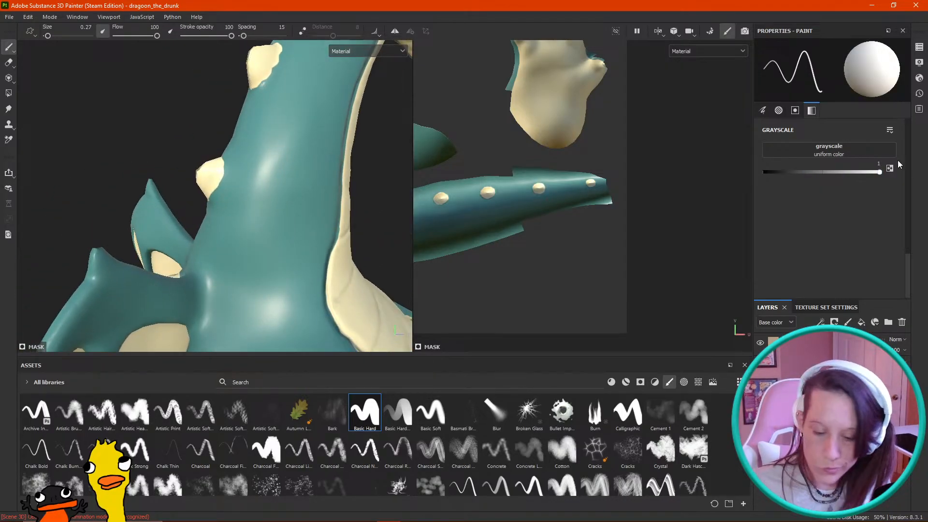
mouse_move(219, 178)
alt+mouse_down()
mouse_move(216, 131)
mouse_move(333, 103)
mouse_move(382, 118)
mouse_move(319, 133)
alt+mouse_up()
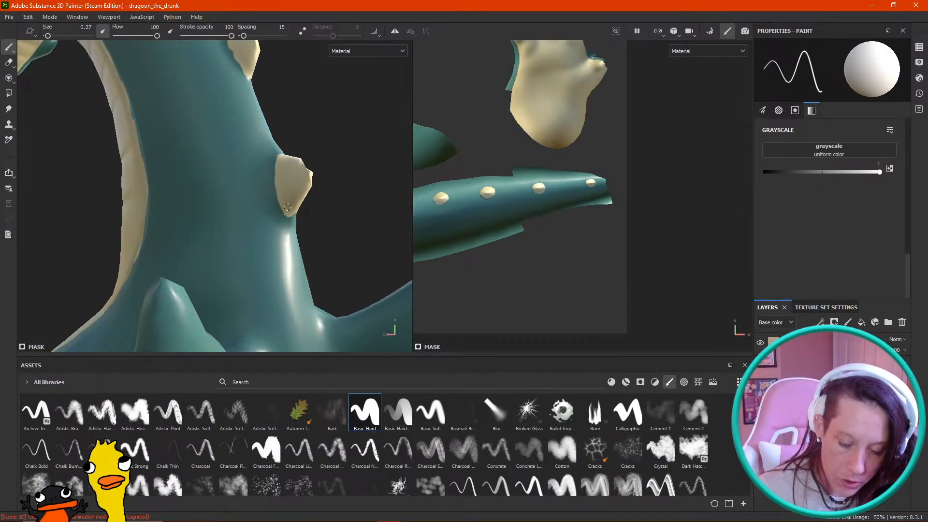
alt+drag(288, 207, 307, 192)
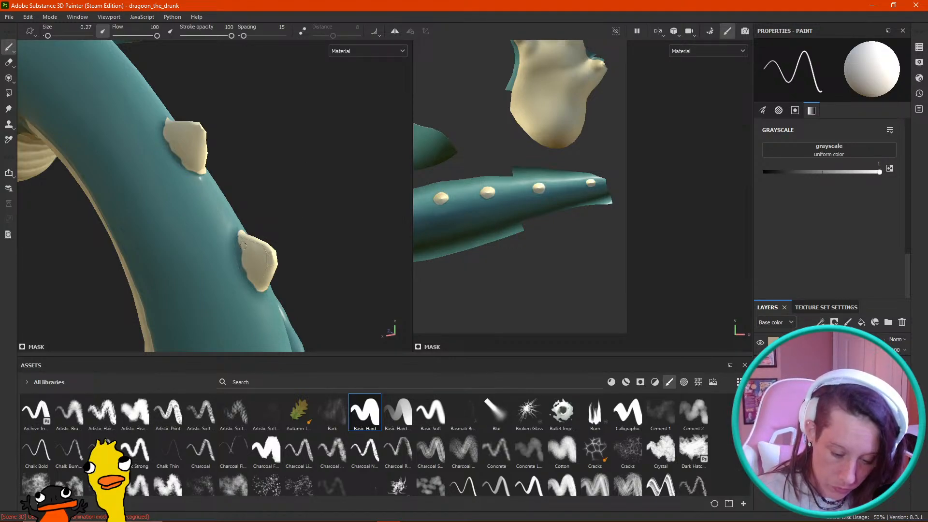
drag(241, 239, 252, 279)
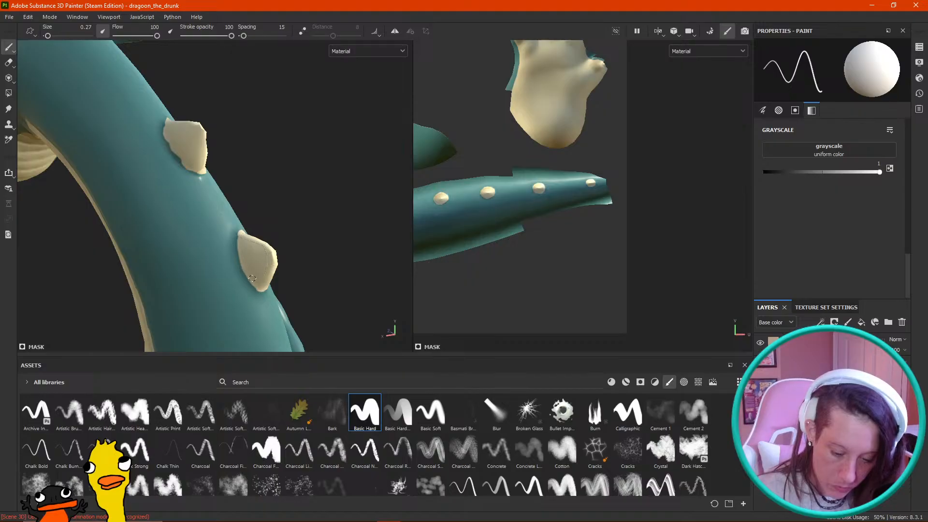
alt+drag(326, 202, 296, 234)
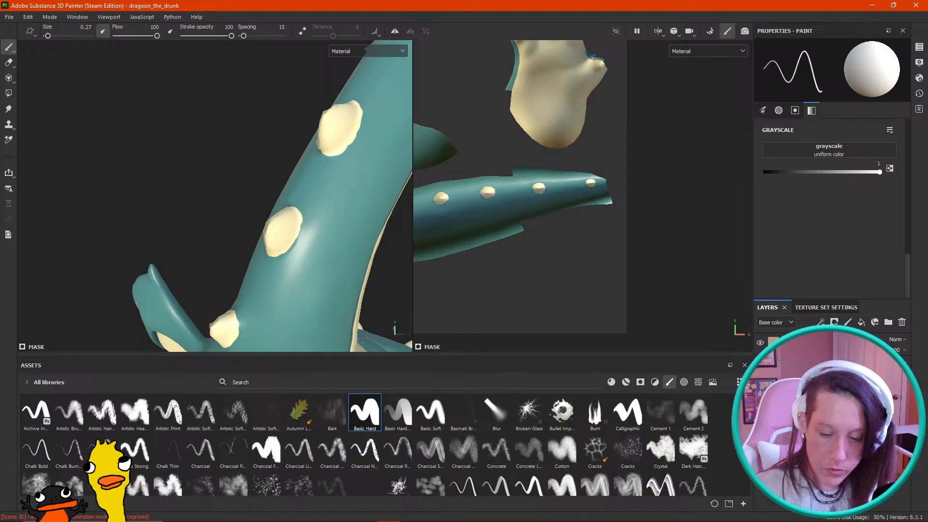
Step: Fill in the missing cream along the edges of the next spikes further up the neck
alt+drag(267, 238, 328, 206)
alt+drag(169, 223, 223, 207)
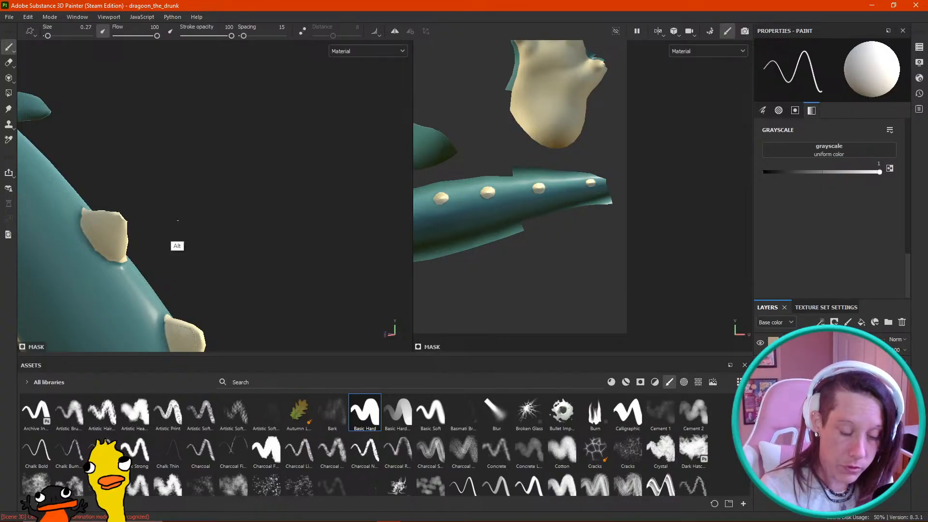
alt+drag(203, 242, 122, 260)
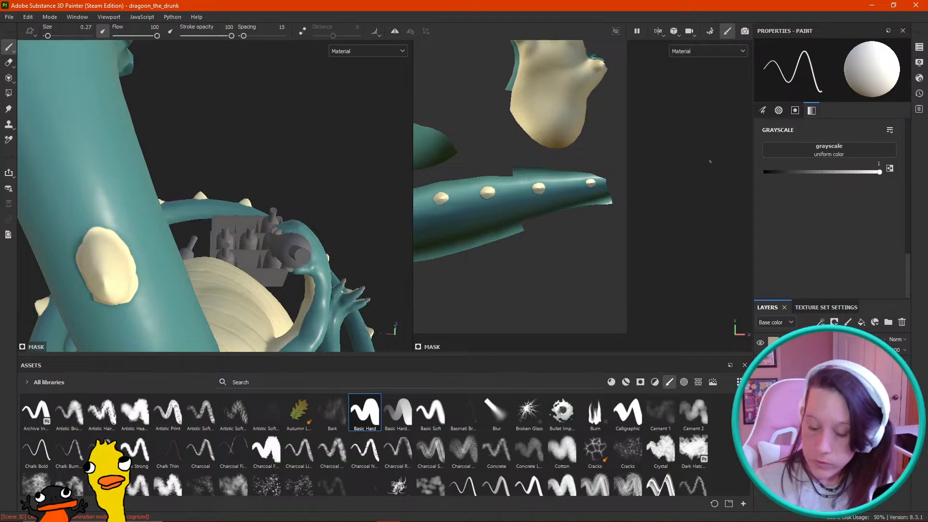
alt+drag(303, 134, 286, 141)
alt+drag(203, 143, 319, 95)
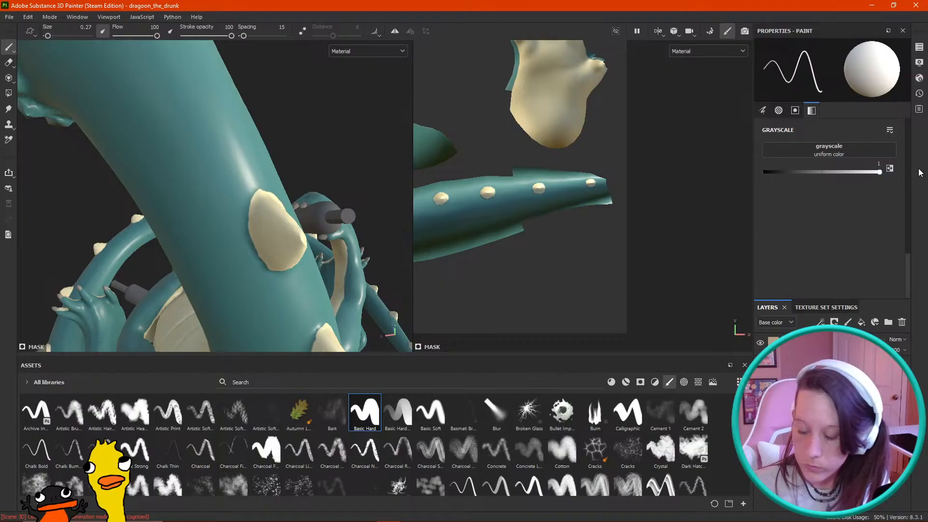
drag(260, 189, 248, 202)
Step: Set the brush grayscale to 0 and trim the cream overspill around the upper neck spikes
drag(879, 172, 765, 173)
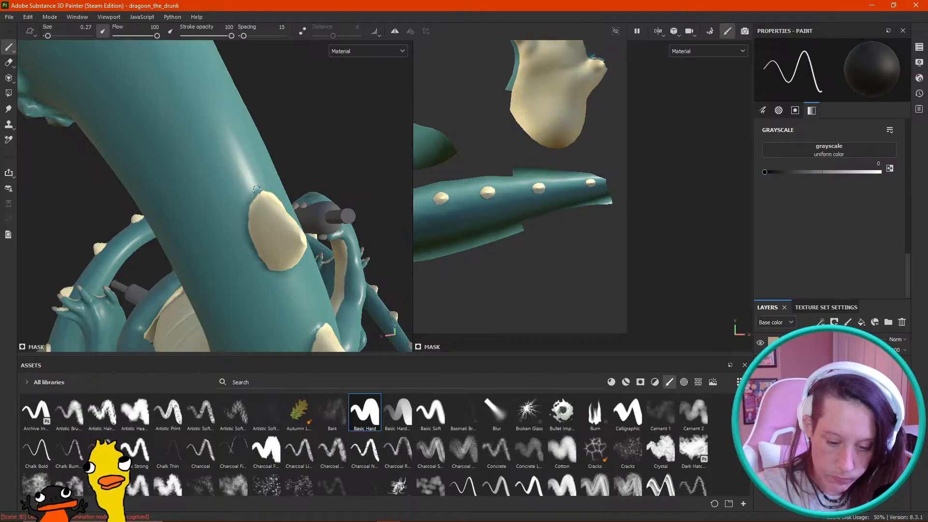
mouse_move(354, 173)
alt+mouse_down()
mouse_move(328, 154)
mouse_move(253, 147)
alt+mouse_up()
mouse_move(244, 182)
alt+mouse_down()
mouse_move(193, 193)
mouse_move(72, 173)
mouse_move(66, 199)
alt+mouse_up()
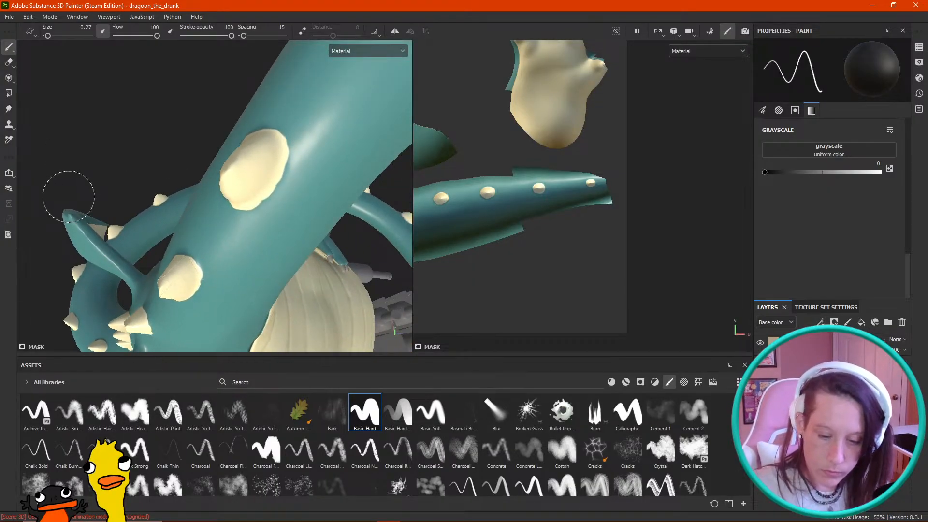
mouse_move(280, 124)
mouse_down()
mouse_move(273, 186)
mouse_move(231, 211)
mouse_up()
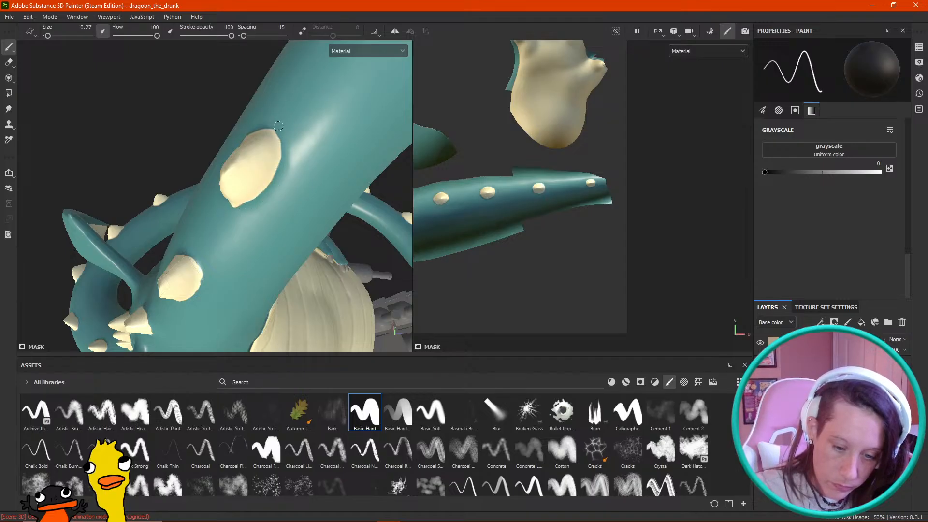
mouse_move(273, 127)
alt+mouse_down()
mouse_move(199, 127)
mouse_move(301, 90)
mouse_move(203, 183)
mouse_move(226, 174)
alt+mouse_up()
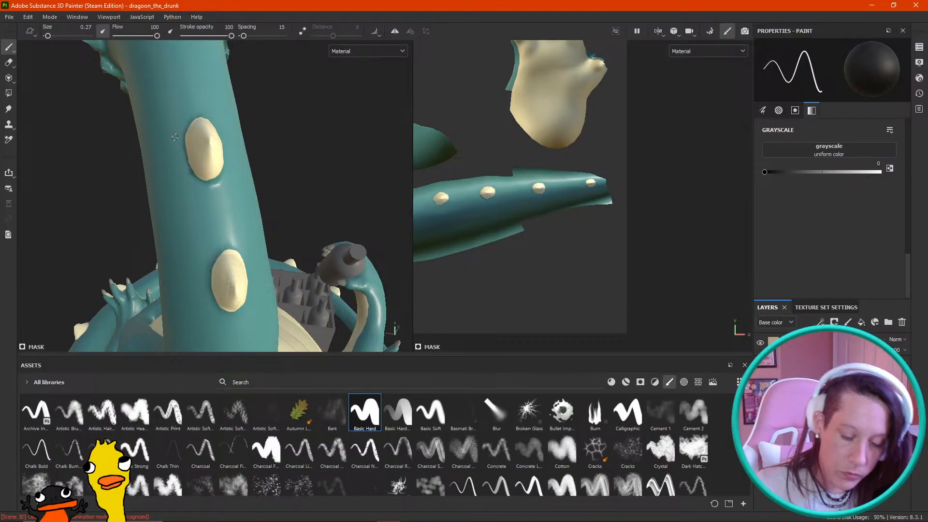
alt+drag(185, 164, 54, 182)
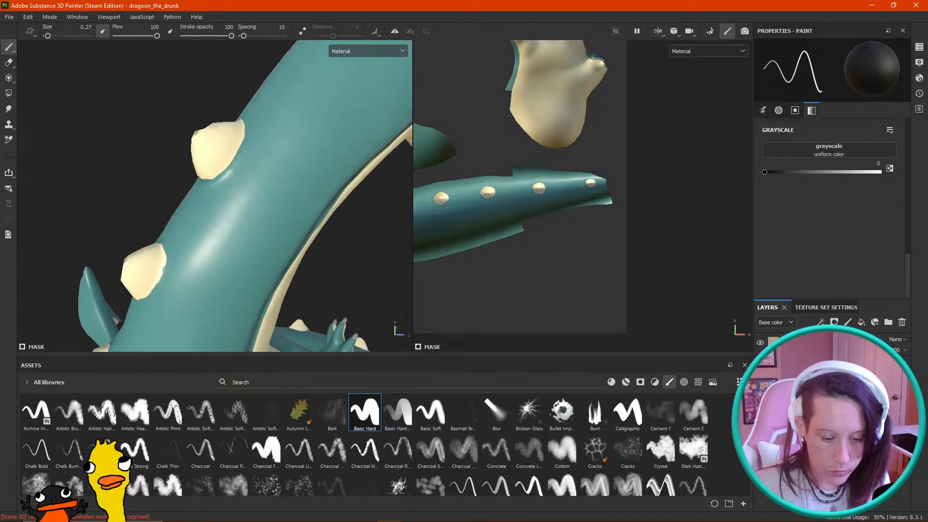
Step: Trim the cream mask along the base edges of the neck spikes down towards the wings
scroll(55, 181, down, 3)
alt+middle_drag(154, 152, 209, 131)
mouse_move(208, 228)
alt+mouse_down()
mouse_move(211, 193)
mouse_move(239, 224)
mouse_move(226, 242)
mouse_move(247, 185)
alt+mouse_up()
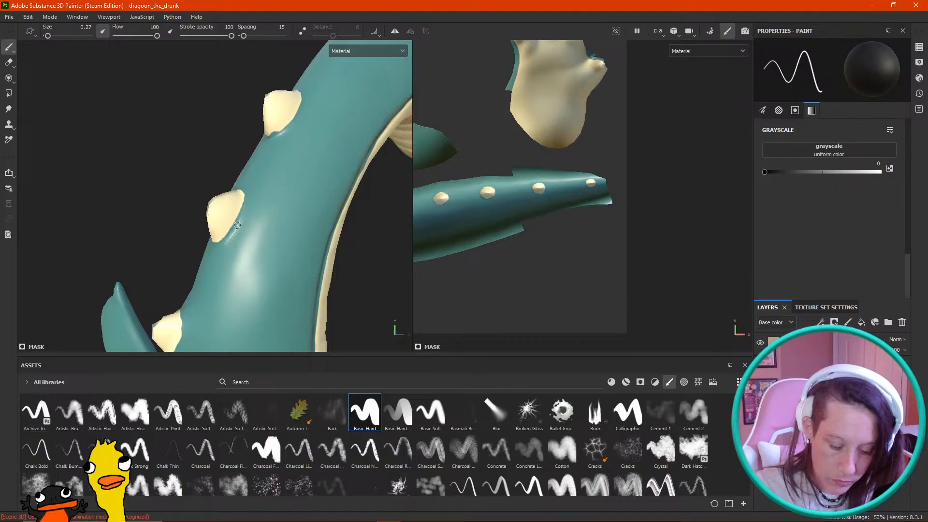
alt+drag(221, 121, 226, 119)
alt+drag(176, 169, 201, 139)
alt+middle_drag(201, 139, 218, 155)
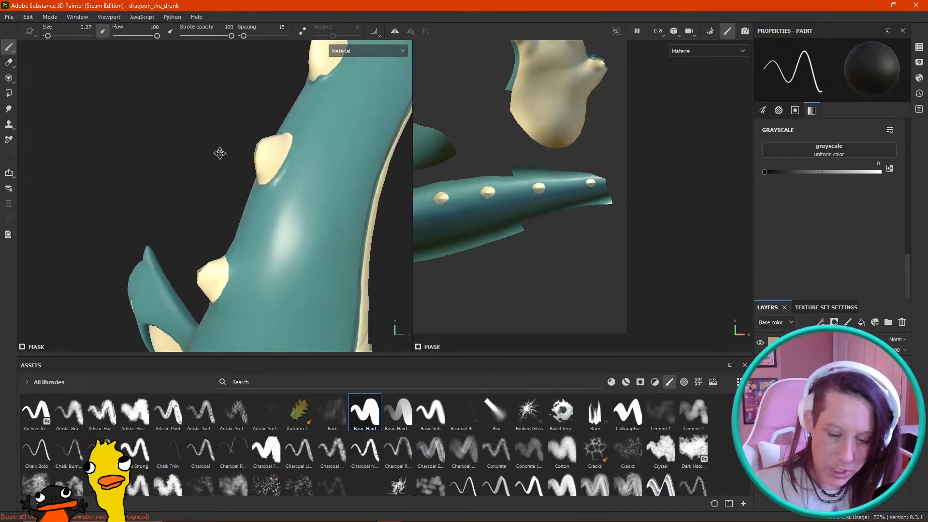
alt+drag(218, 156, 232, 162)
alt+middle_drag(232, 162, 271, 99)
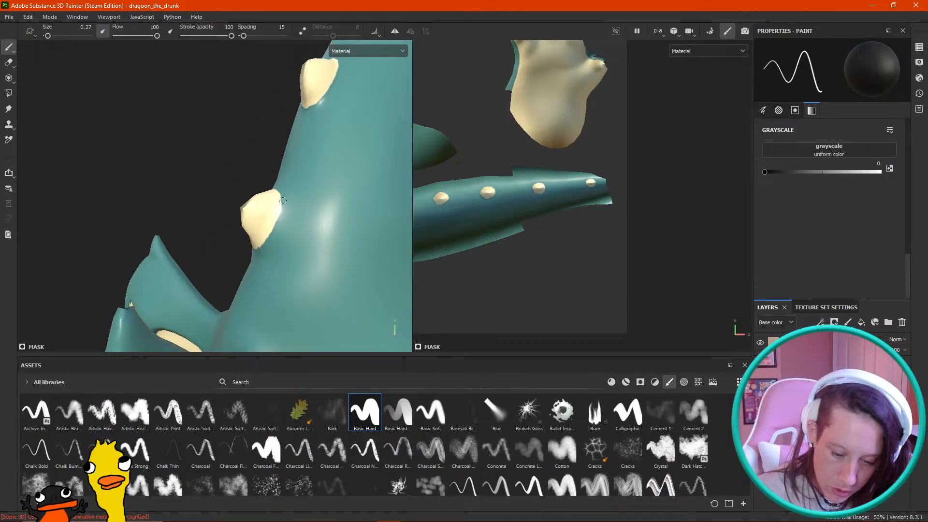
alt+drag(245, 161, 352, 224)
alt+drag(322, 159, 262, 213)
Step: Set the brush grayscale to 1 and touch up the cream at the bases of the upper neck spikes
drag(852, 172, 918, 181)
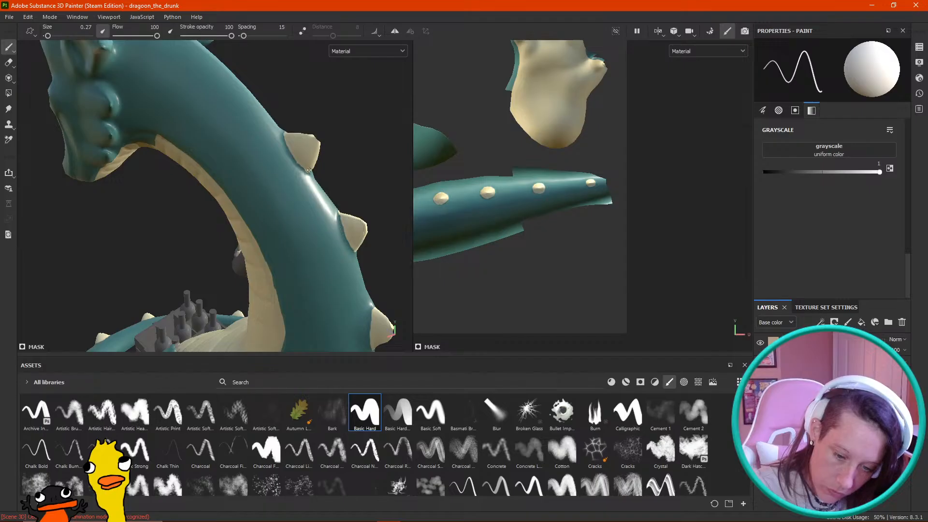
alt+drag(356, 223, 277, 139)
alt+drag(281, 173, 319, 95)
alt+middle_drag(245, 225, 211, 253)
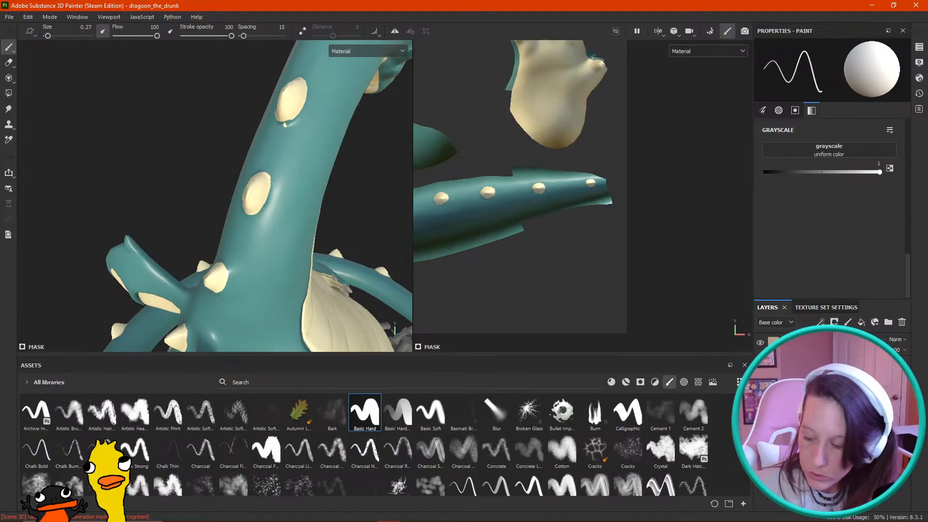
Step: Set the brush grayscale to 0 and remove the stray cream just below the upper neck spike
drag(812, 173, 696, 187)
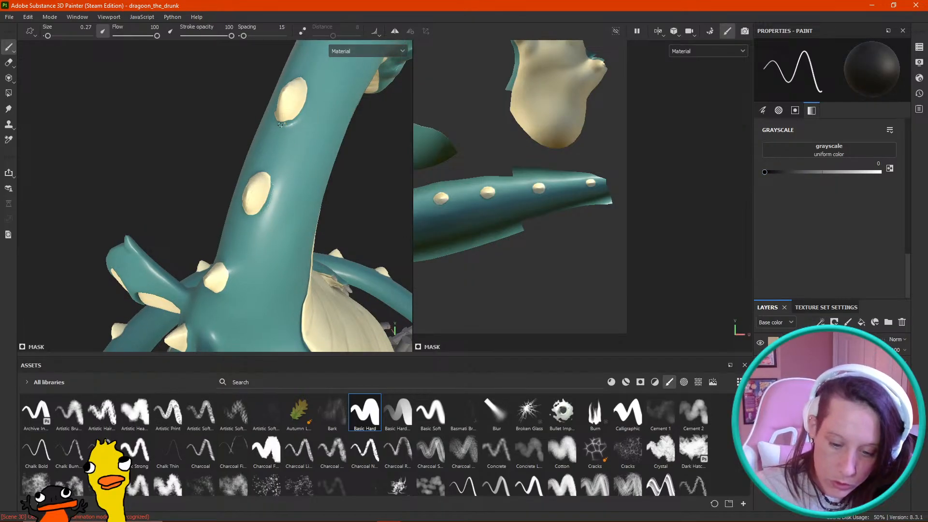
alt+drag(369, 164, 340, 113)
Step: Trim the excess cream around both sides of the spikes running down the back below the wings
alt+middle_drag(223, 250, 266, 53)
alt+right_drag(264, 141, 236, 199)
alt+middle_drag(235, 199, 222, 227)
alt+drag(222, 227, 285, 205)
alt+middle_drag(285, 205, 273, 118)
alt+drag(284, 145, 305, 178)
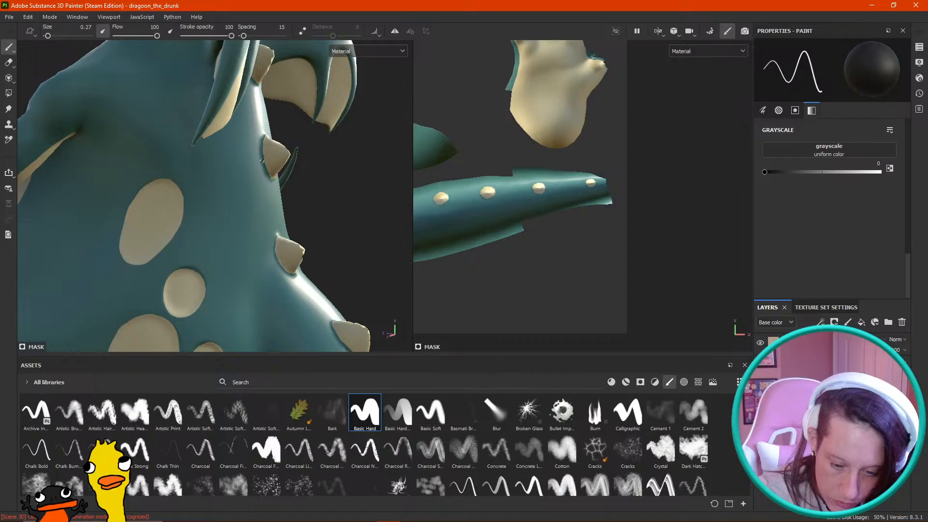
alt+drag(316, 190, 270, 202)
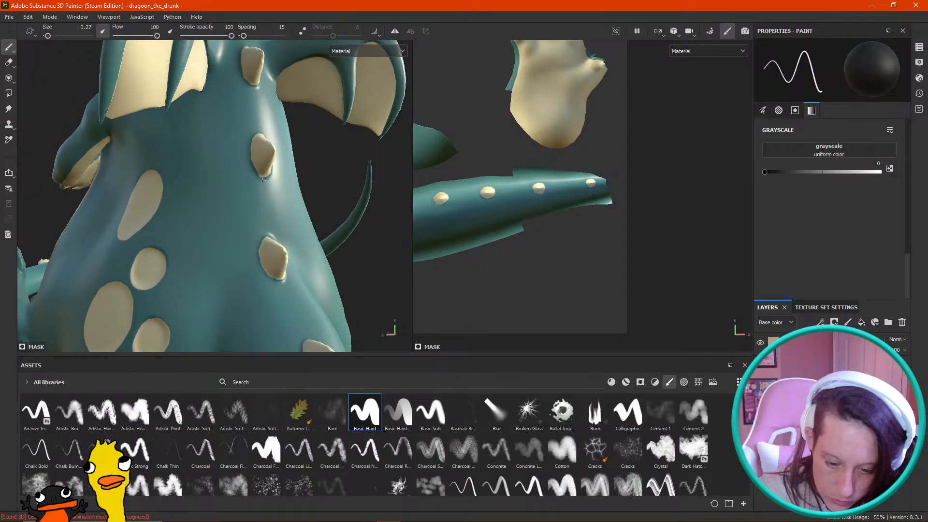
alt+drag(322, 171, 145, 178)
alt+drag(187, 199, 261, 137)
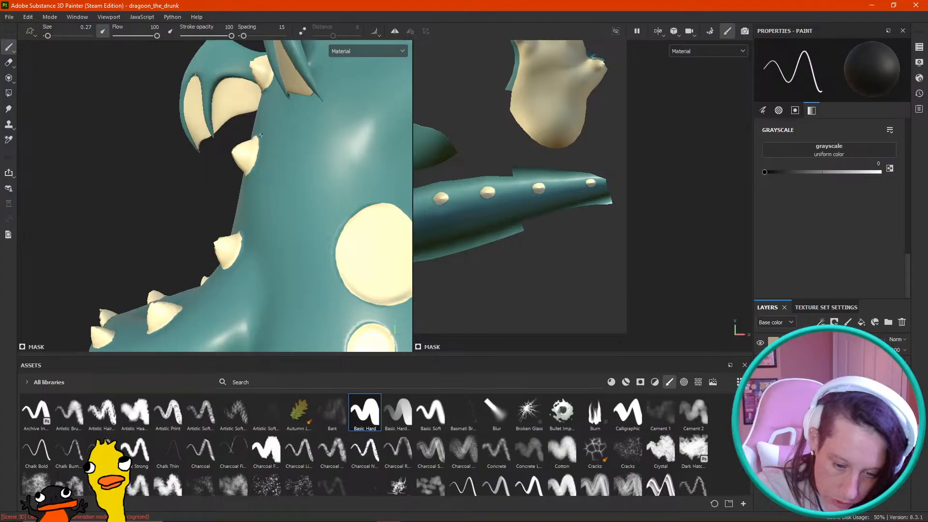
Step: Clean the cream mask edges around the spikes where the lower back meets the tail
alt+drag(255, 217, 246, 244)
alt+right_drag(195, 293, 140, 271)
alt+drag(213, 280, 336, 224)
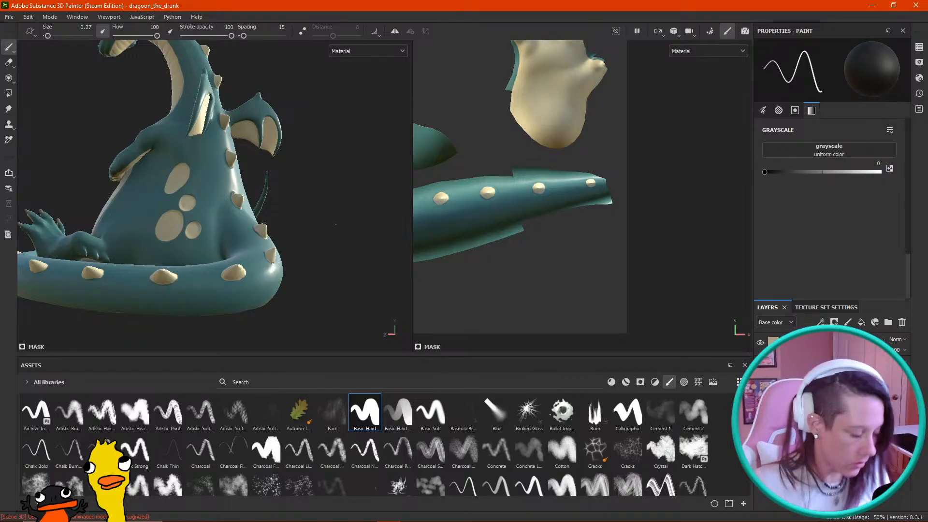
alt+drag(271, 236, 219, 242)
alt+right_drag(219, 242, 285, 247)
alt+drag(285, 247, 287, 116)
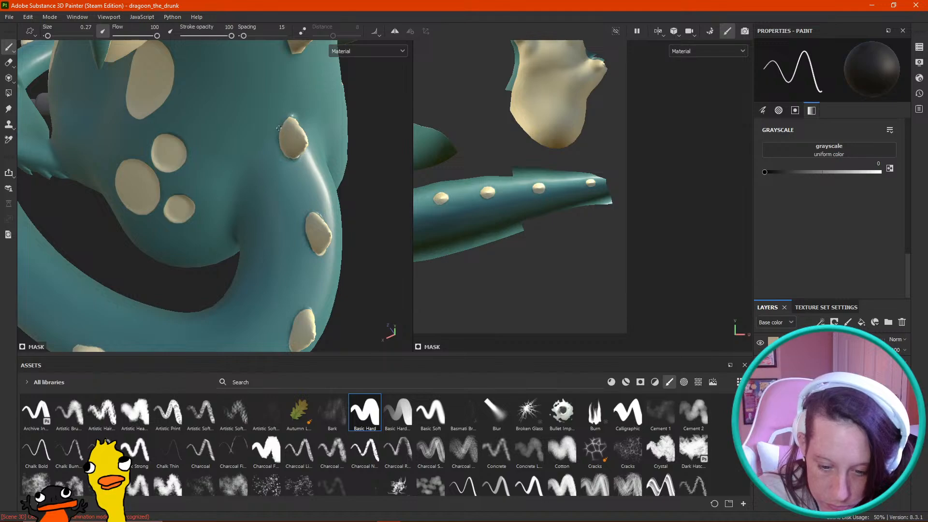
alt+drag(309, 112, 164, 106)
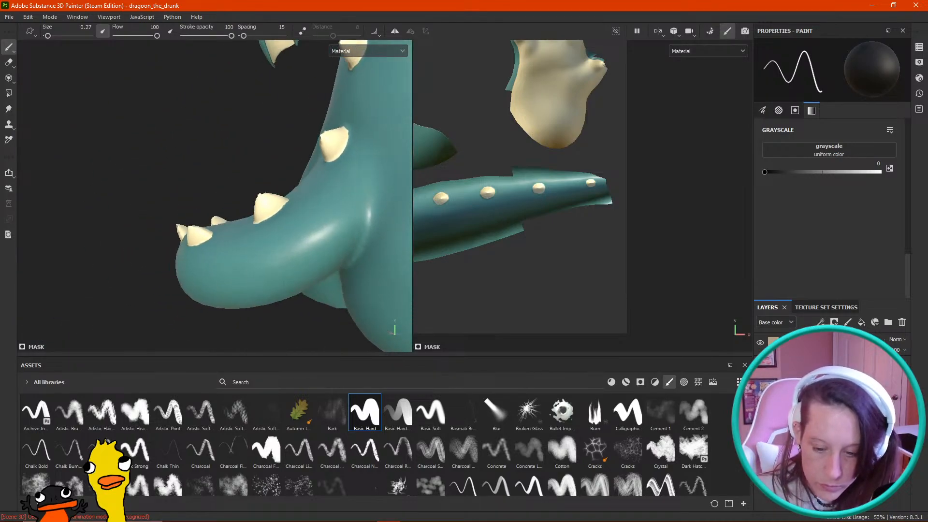
key(ctrl+shift+e)
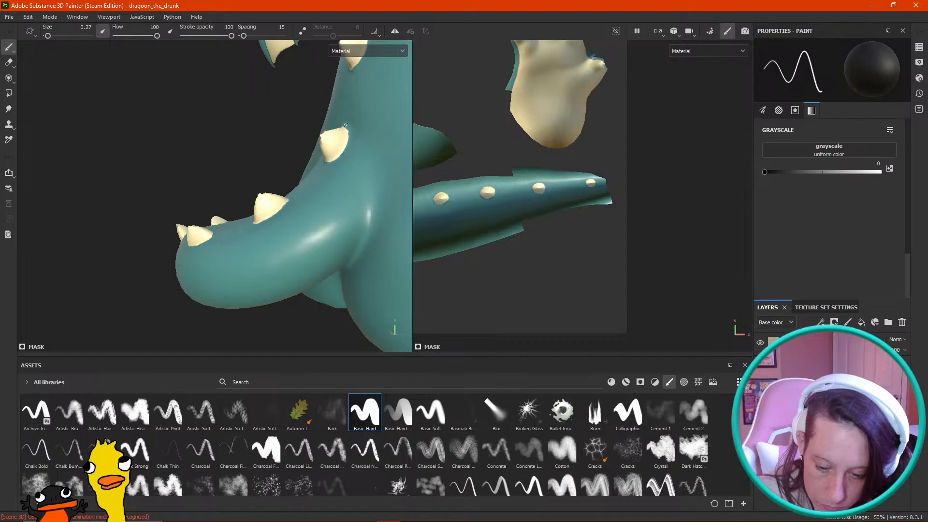
Step: Trim the remaining cream overspill around the base of the first tail spike from both sides
alt+drag(260, 140, 303, 135)
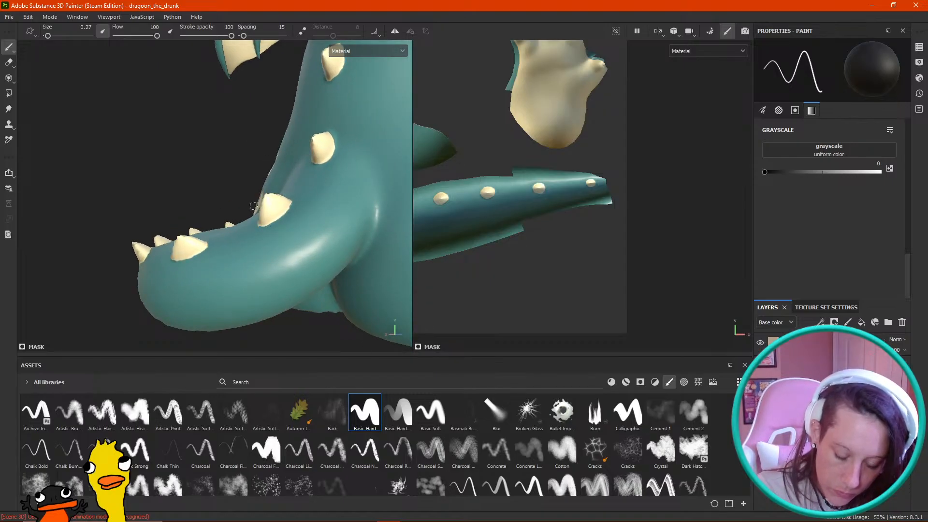
alt+drag(277, 202, 298, 201)
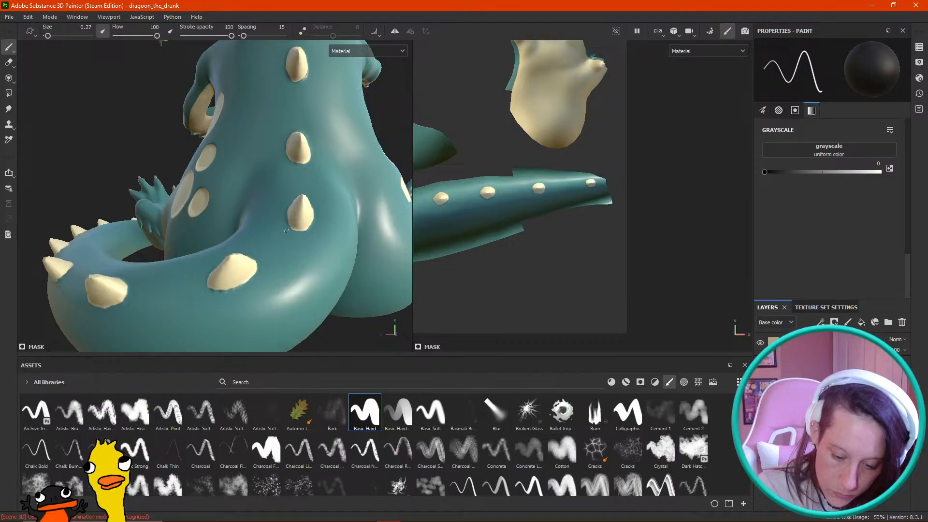
mouse_move(377, 150)
alt+mouse_down()
mouse_move(484, 131)
mouse_move(494, 140)
mouse_move(394, 159)
mouse_move(353, 248)
alt+mouse_up()
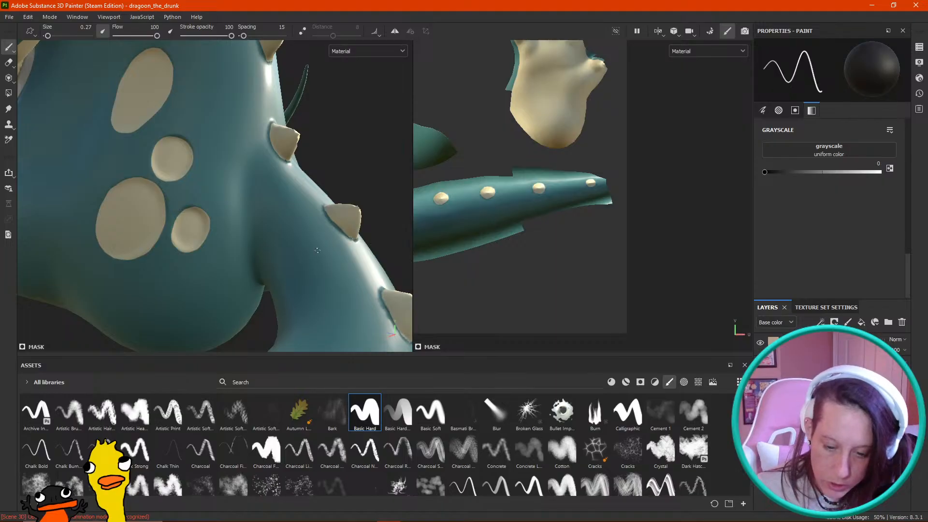
Step: Trim the cream overspill around the bases of the spikes where the tail curves away from the dragon's back
scroll(293, 269, down, 3)
alt+middle_drag(293, 268, 261, 195)
alt+drag(261, 195, 91, 208)
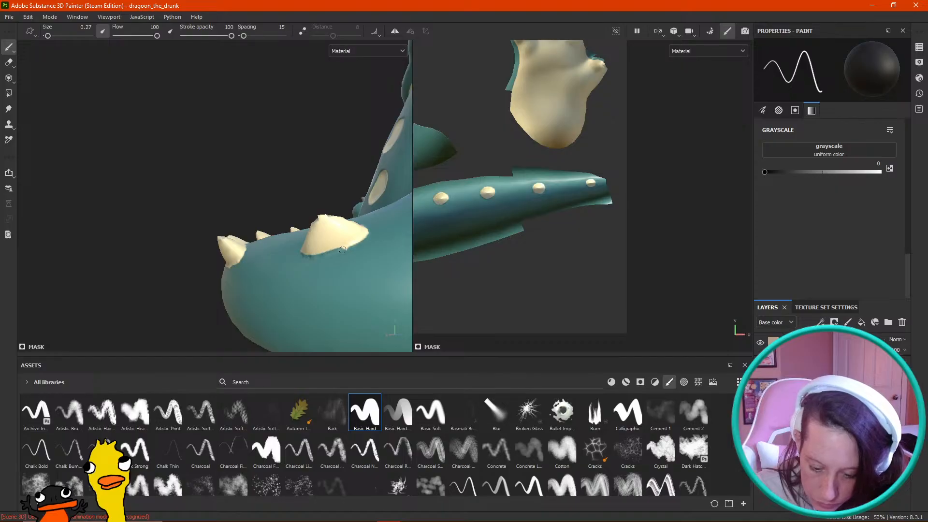
alt+drag(324, 124, 112, 259)
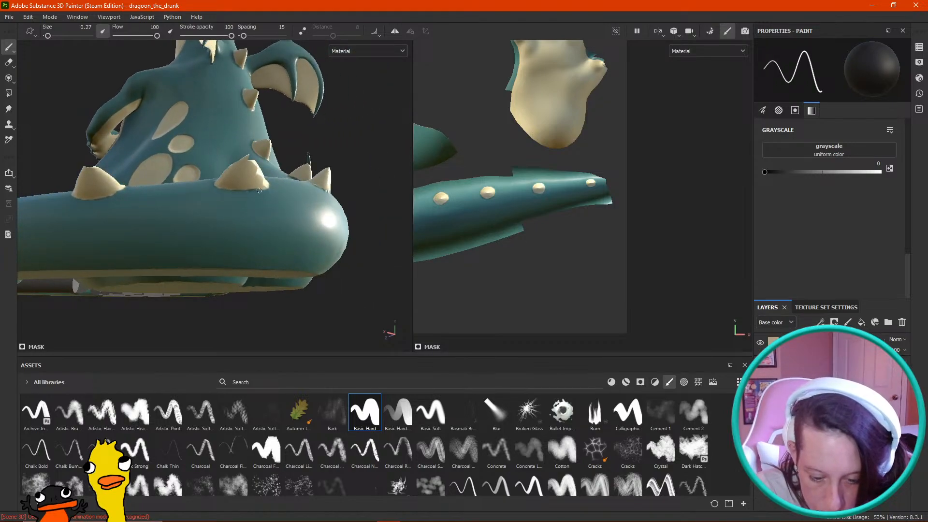
alt+drag(308, 155, 640, 202)
Step: Switch the brush grayscale between 1 and 0 to fill in and trim the cream on the tail spikes near the raised foot
drag(858, 180, 884, 173)
scroll(278, 238, up, 3)
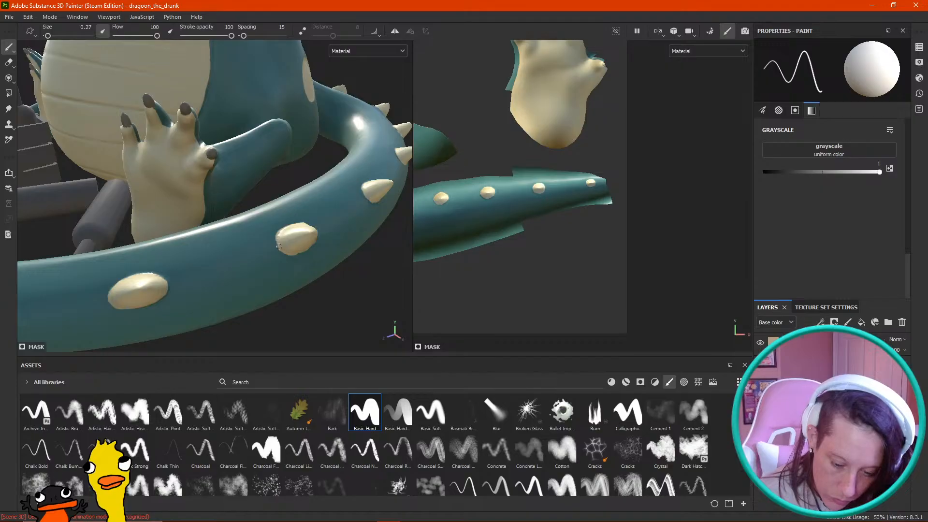
drag(802, 172, 683, 181)
alt+drag(374, 303, 261, 194)
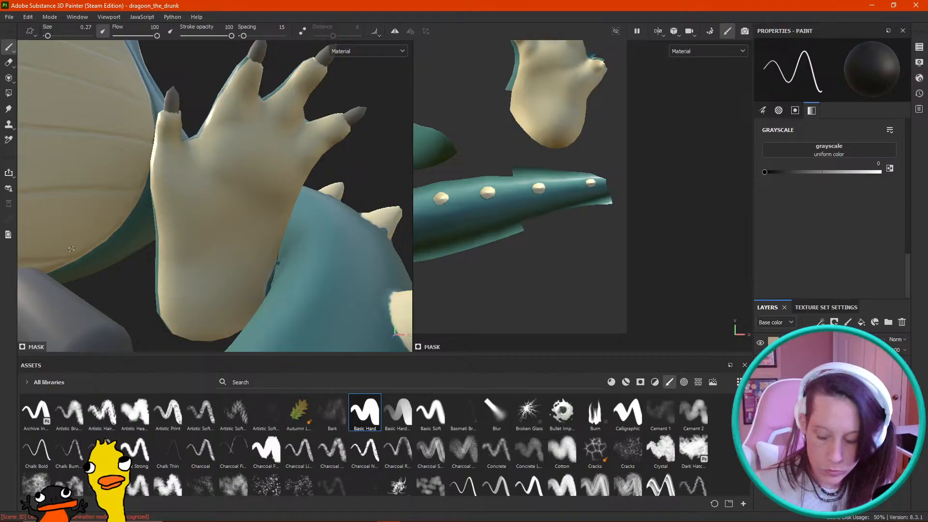
drag(803, 173, 907, 166)
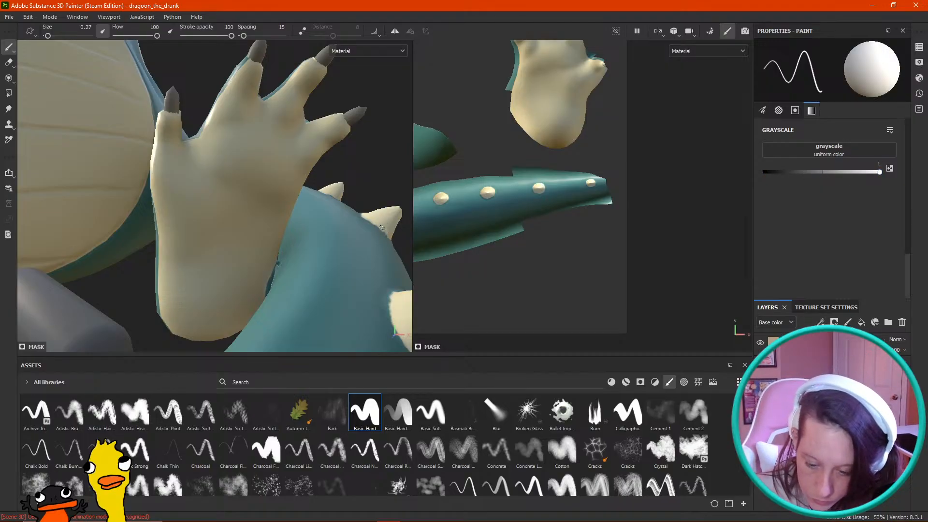
alt+drag(402, 213, 248, 315)
Step: Set the brush grayscale to 0 and trim the cream edges around the spikes along the front of the tail
drag(816, 175, 715, 183)
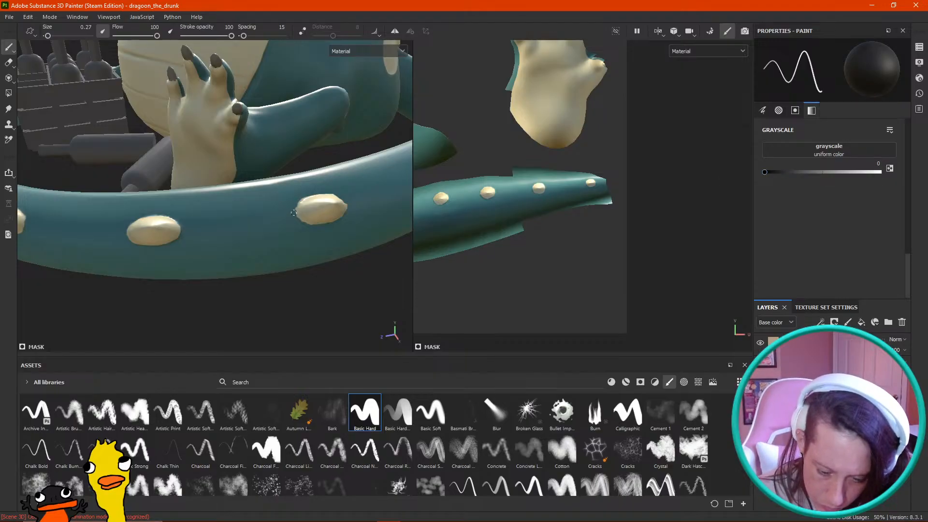
alt+drag(293, 194, 85, 219)
mouse_move(303, 277)
mouse_down()
mouse_move(295, 289)
mouse_move(306, 283)
mouse_up()
alt+drag(359, 316, 260, 310)
key(alt)
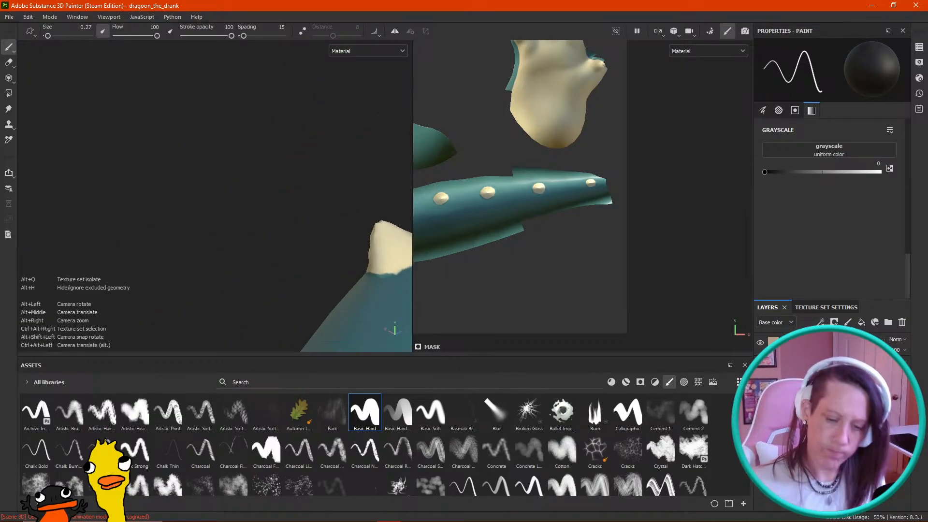
alt+middle_drag(267, 263, 143, 226)
alt+drag(143, 226, 126, 218)
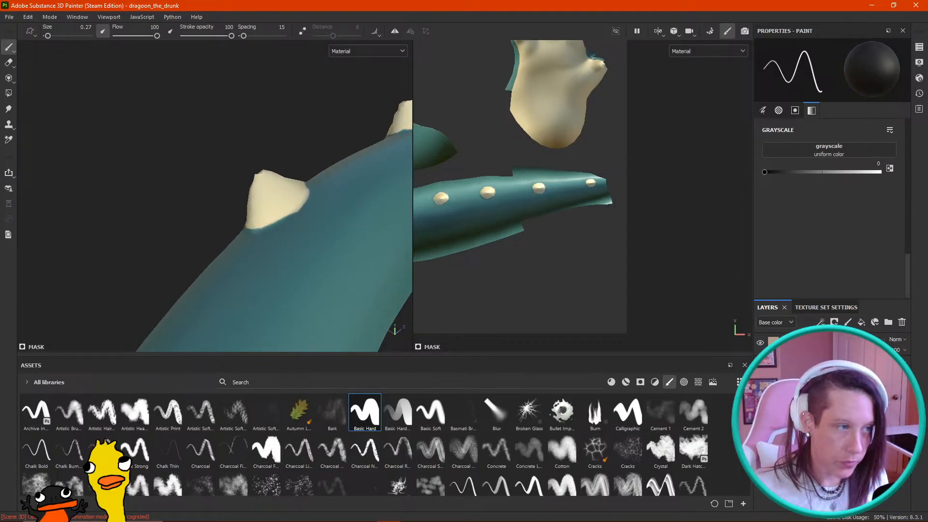
Step: Clean the cream edge beneath the tail spike in front of the belly and save the project
scroll(265, 227, down, 4)
alt+drag(265, 227, 296, 323)
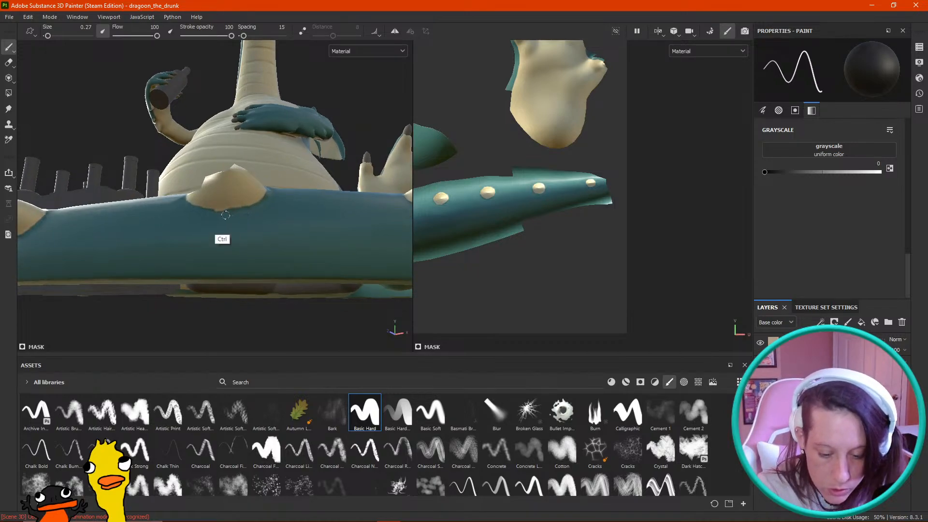
alt+right_drag(275, 188, 222, 169)
alt+drag(224, 187, 142, 228)
click(9, 17)
click(21, 95)
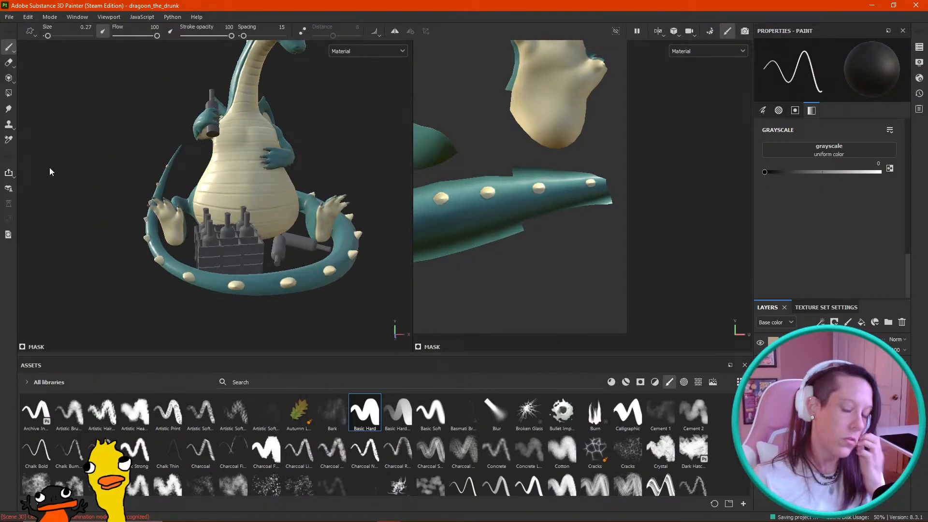
Step: Inspect the whole painted dragon from several angles and under rotated environment lighting
alt+right_drag(227, 184, 186, 169)
alt+drag(203, 179, 184, 193)
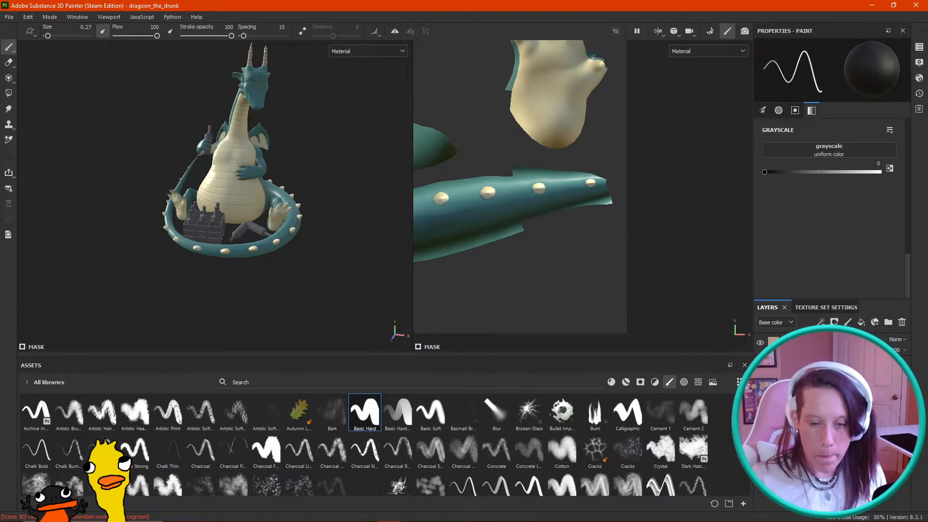
alt+drag(225, 181, 160, 186)
alt+right_drag(213, 193, 247, 183)
alt+drag(177, 169, 198, 167)
shift+right_drag(195, 166, 240, 180)
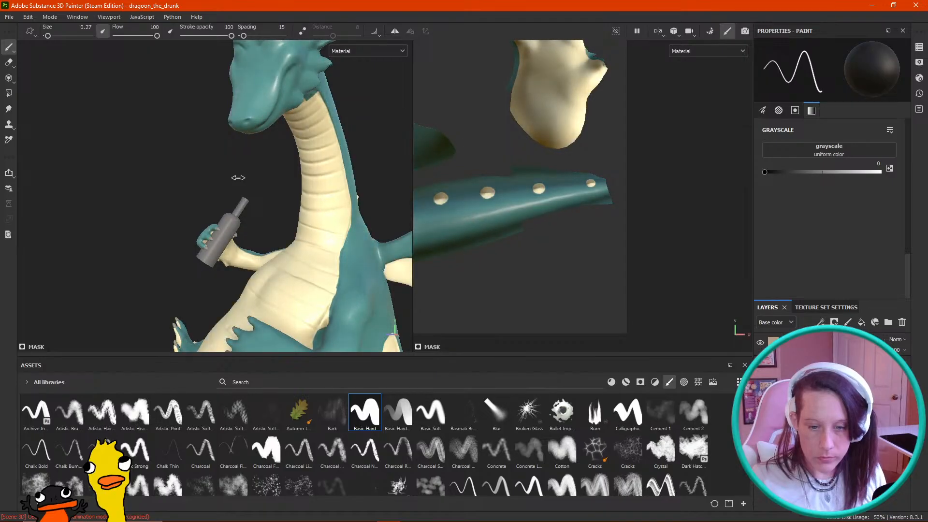
alt+middle_drag(168, 164, 165, 190)
alt+drag(164, 189, 196, 196)
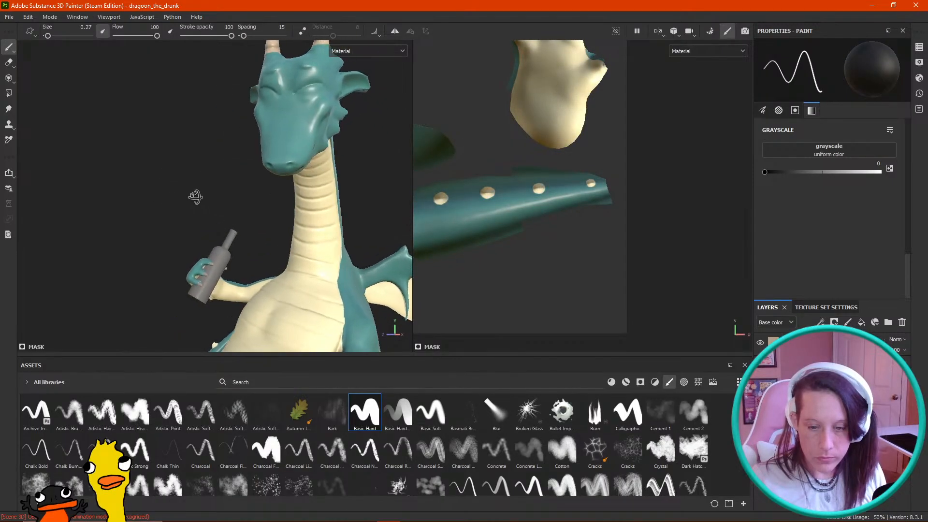
alt+middle_drag(203, 211, 152, 155)
scroll(152, 155, down, 5)
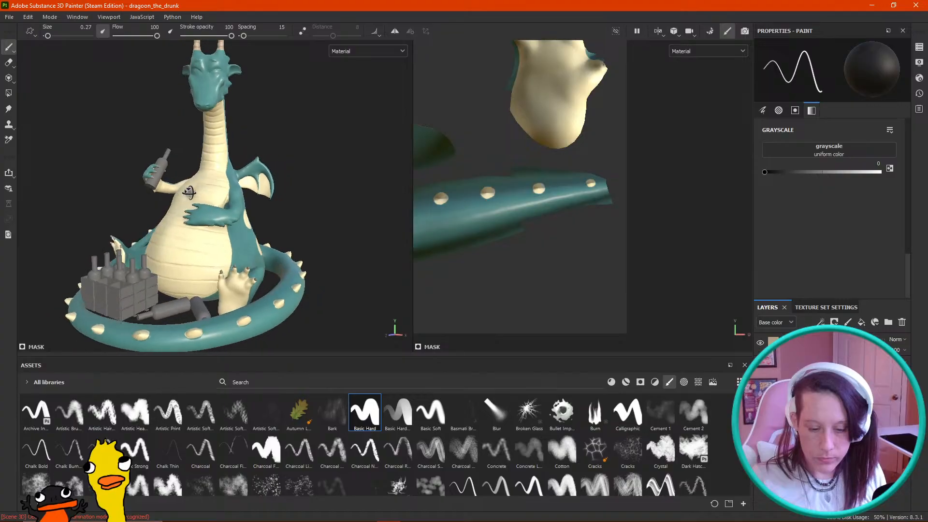
Step: Add a new fill layer above the cream layer and give it a black mask
scroll(498, 157, down, 1)
scroll(498, 157, down, 5)
alt+middle_drag(498, 157, 618, 249)
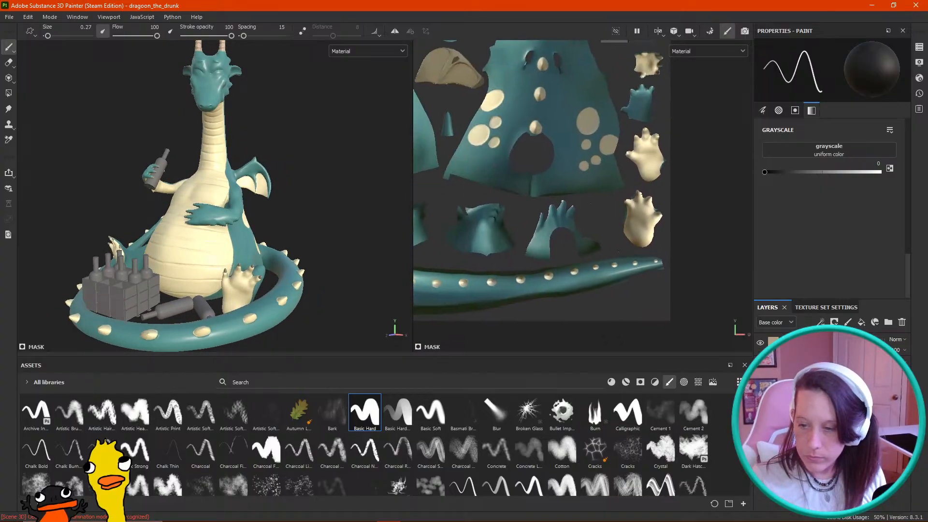
alt+middle_drag(566, 99, 543, 216)
alt+middle_drag(533, 175, 542, 234)
scroll(542, 235, down, 2)
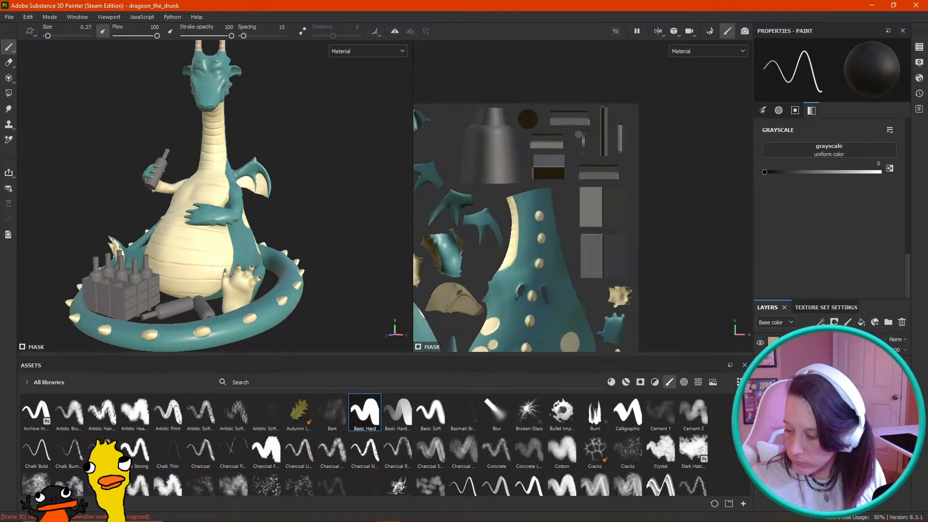
click(860, 342)
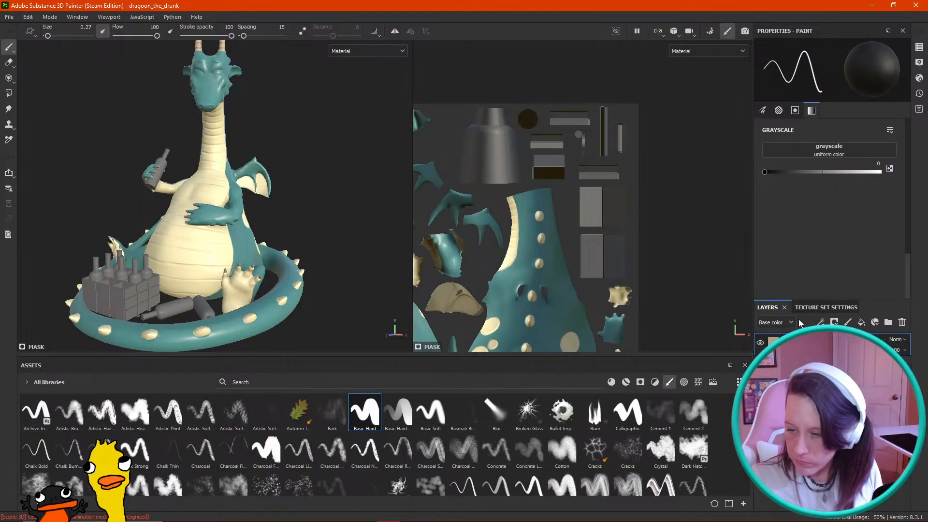
click(861, 322)
right_click(822, 342)
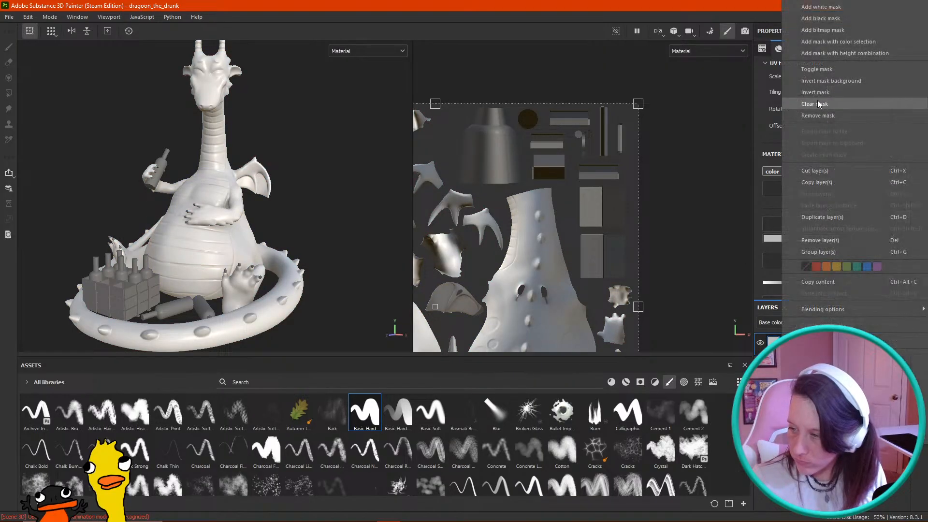
click(821, 18)
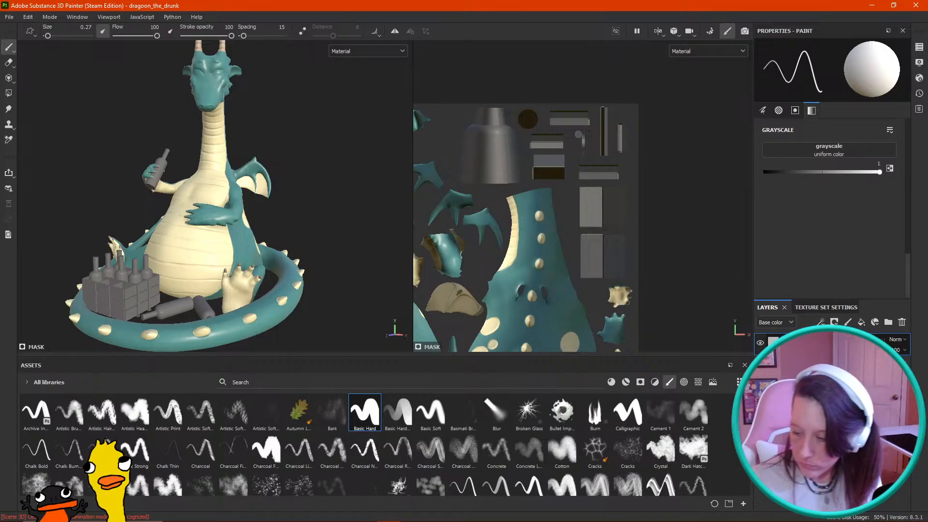
Step: Disable the height, roughness, metallic and normal channels of the new fill layer, keeping only colour
click(774, 342)
click(802, 172)
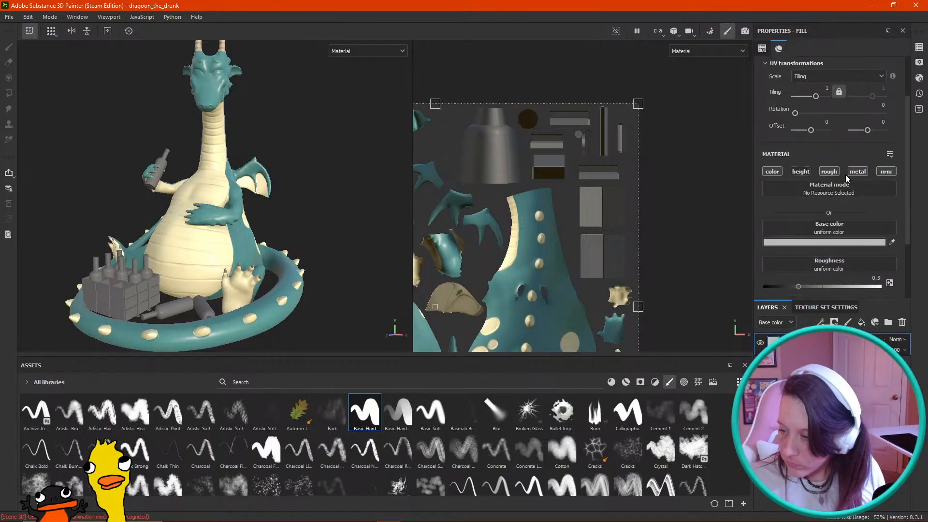
click(831, 174)
click(852, 174)
click(891, 174)
Step: Set the fill layer's base colour to a light orange-beige wood tone
click(805, 237)
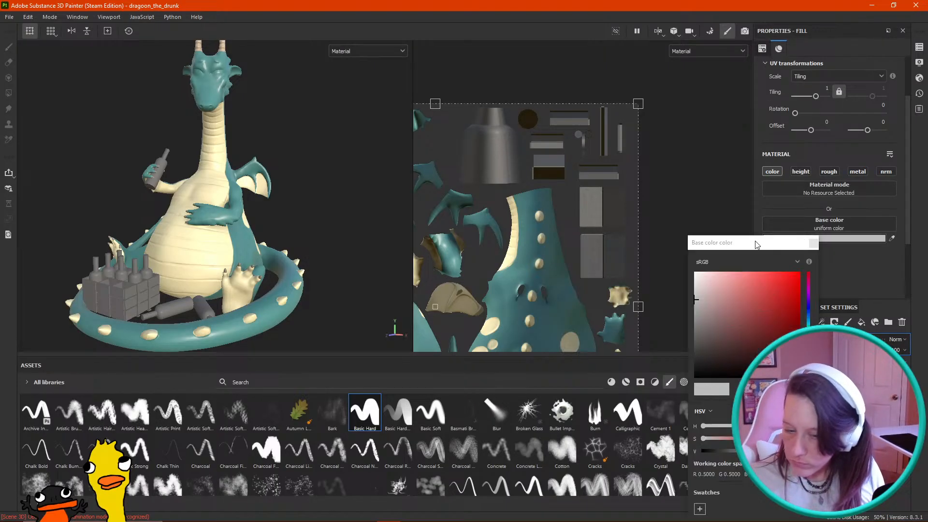
click(809, 369)
mouse_move(749, 320)
mouse_down()
mouse_move(747, 282)
mouse_move(739, 307)
mouse_up()
mouse_move(736, 301)
mouse_down()
mouse_move(718, 290)
mouse_move(717, 300)
mouse_up()
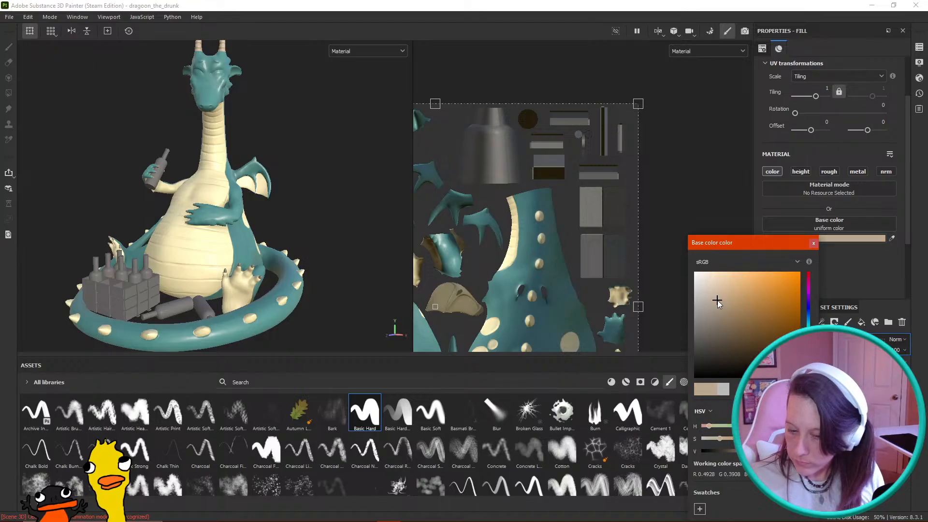
click(783, 204)
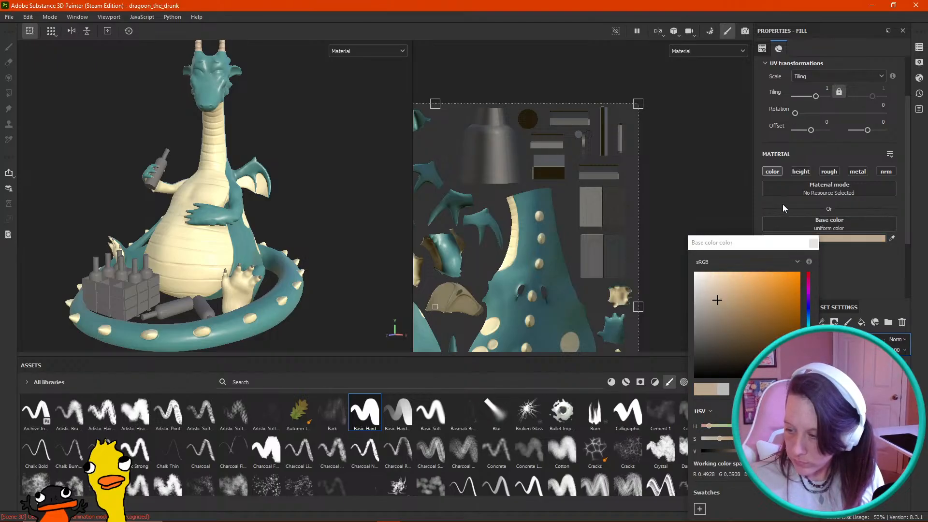
click(813, 243)
Step: Fill the crate's UV islands in the new layer's mask using Polygon Fill at value 1
click(793, 343)
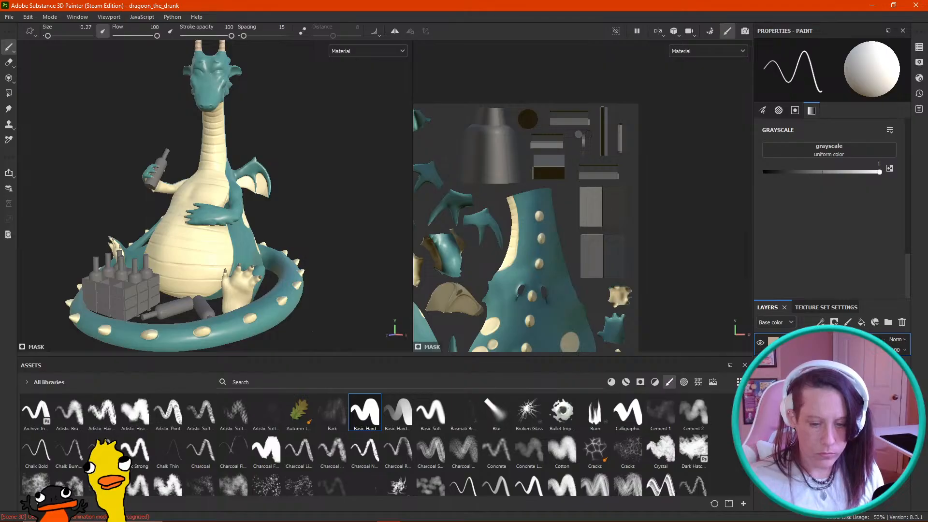
click(9, 93)
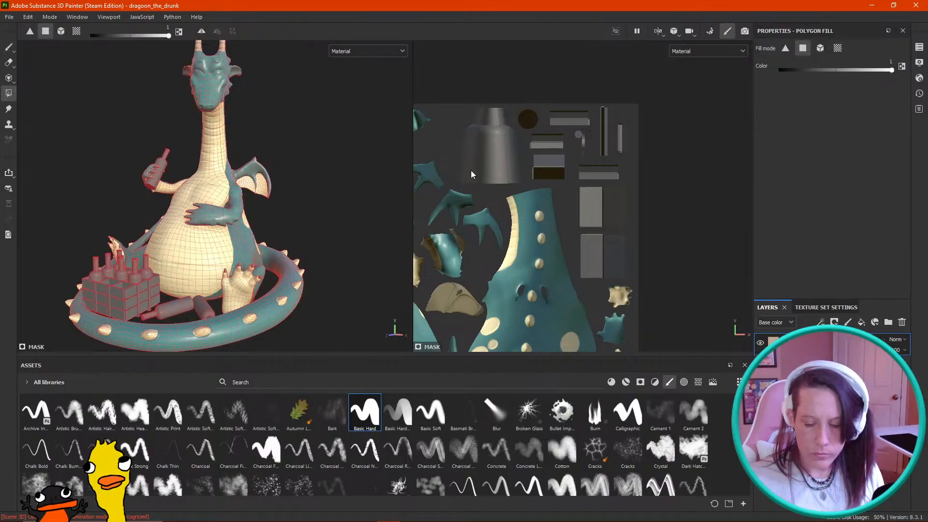
drag(569, 189, 640, 276)
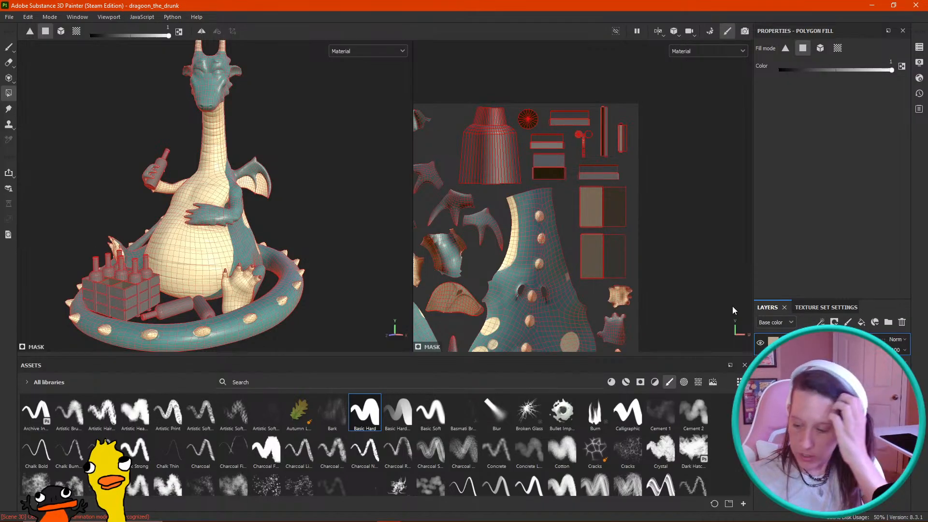
Step: Open the mesh map section of the texture set settings
click(813, 308)
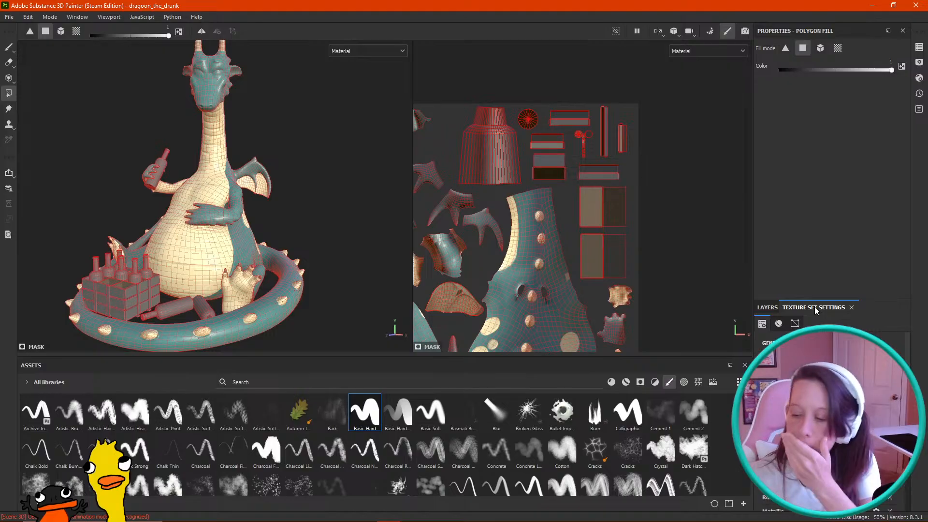
click(779, 324)
click(795, 324)
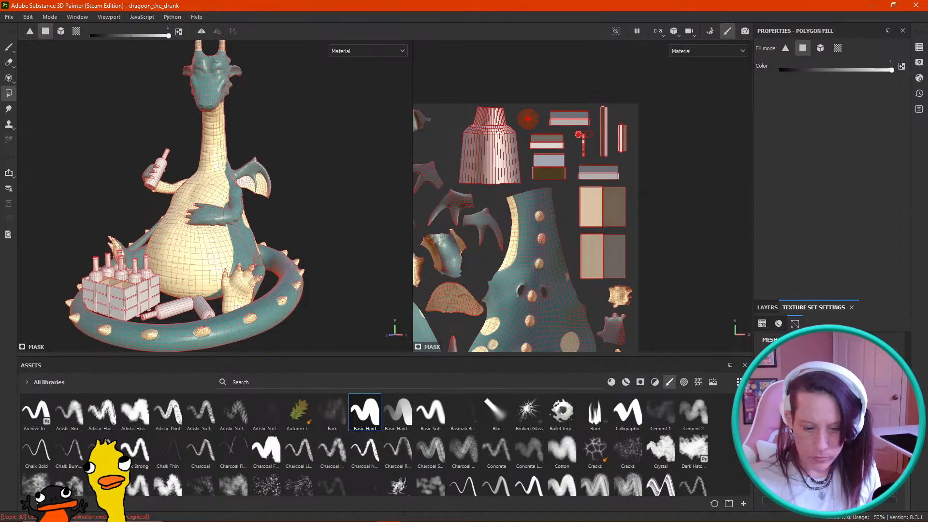
Step: Switch back to the paint brush and inspect the beige crate and bottles on the model from several angles
mouse_move(271, 285)
alt+mouse_down()
mouse_move(343, 258)
mouse_move(281, 281)
alt+mouse_up()
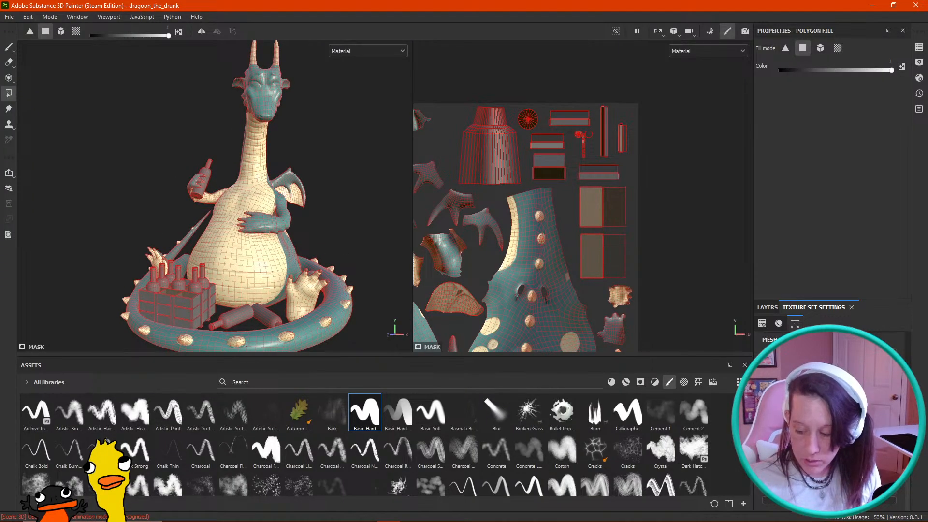
alt+drag(261, 246, 254, 217)
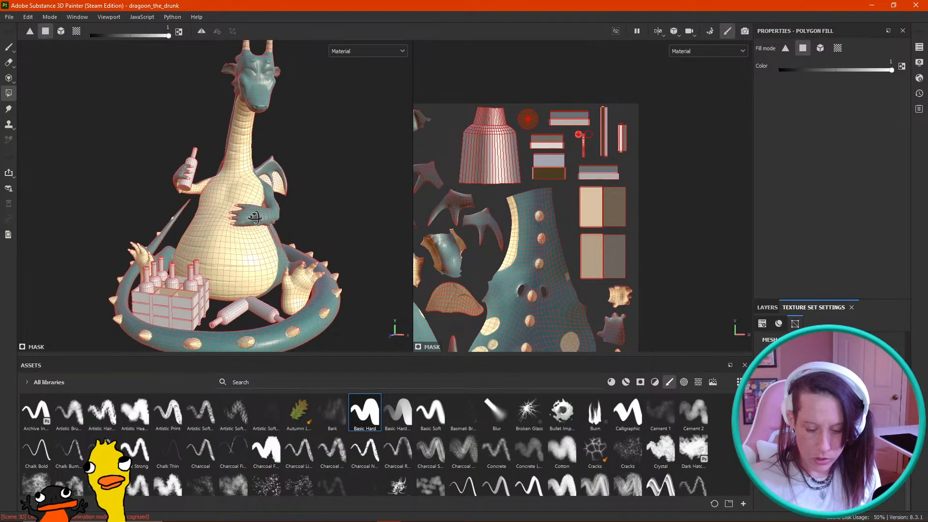
key(1)
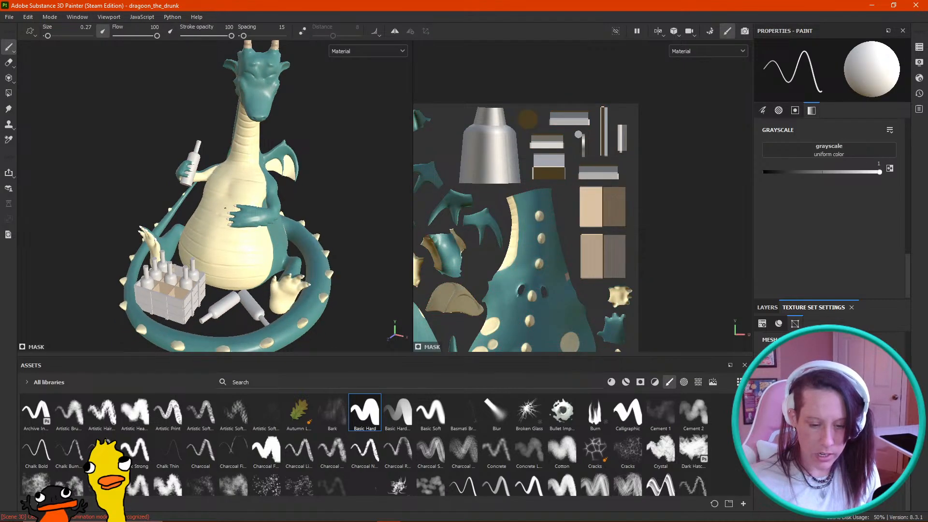
scroll(298, 215, up, 5)
scroll(246, 203, down, 6)
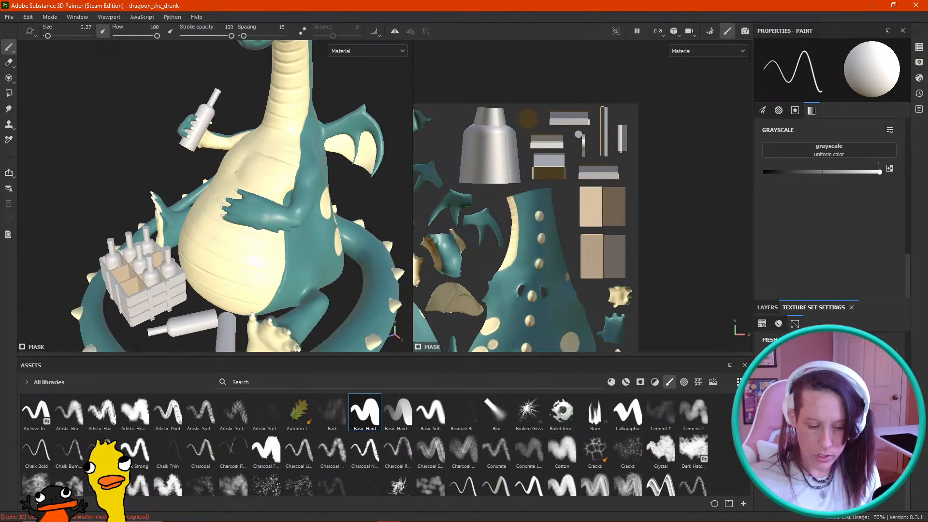
scroll(250, 233, down, 8)
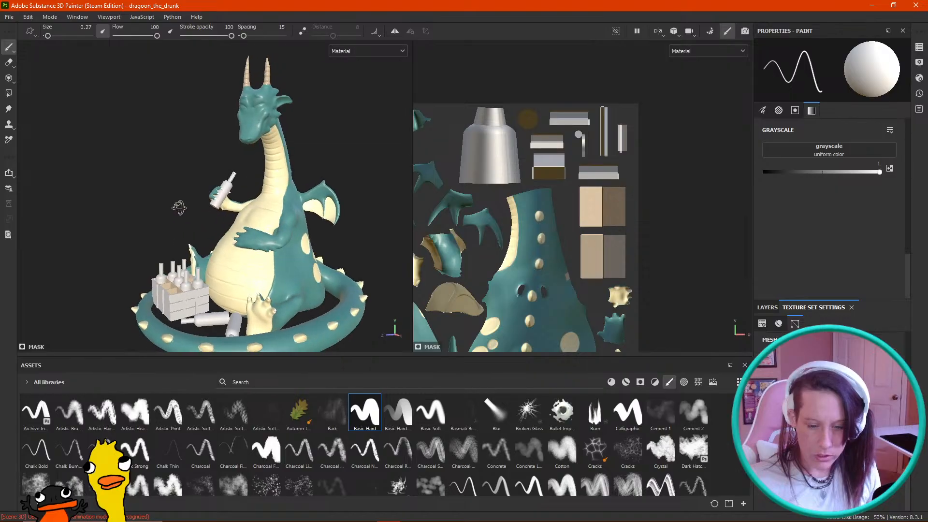
alt+drag(250, 233, 258, 237)
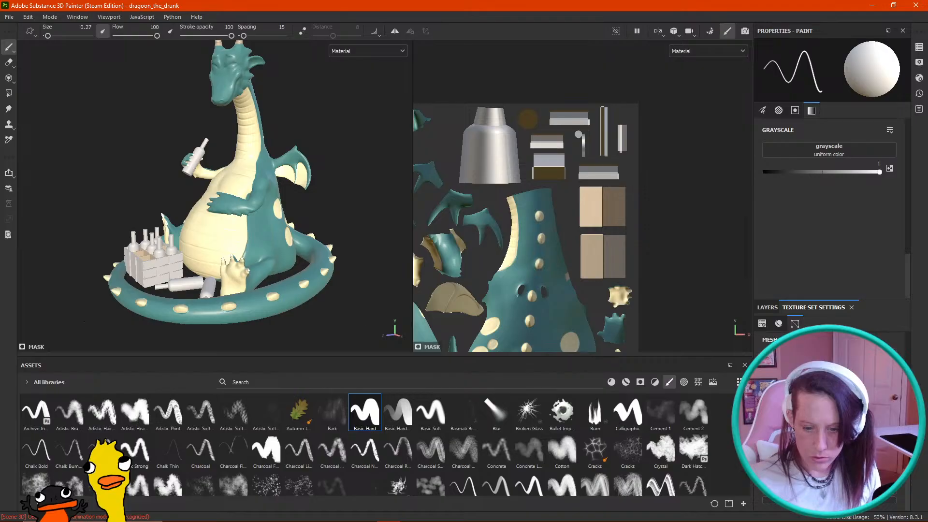
alt+drag(239, 236, 244, 238)
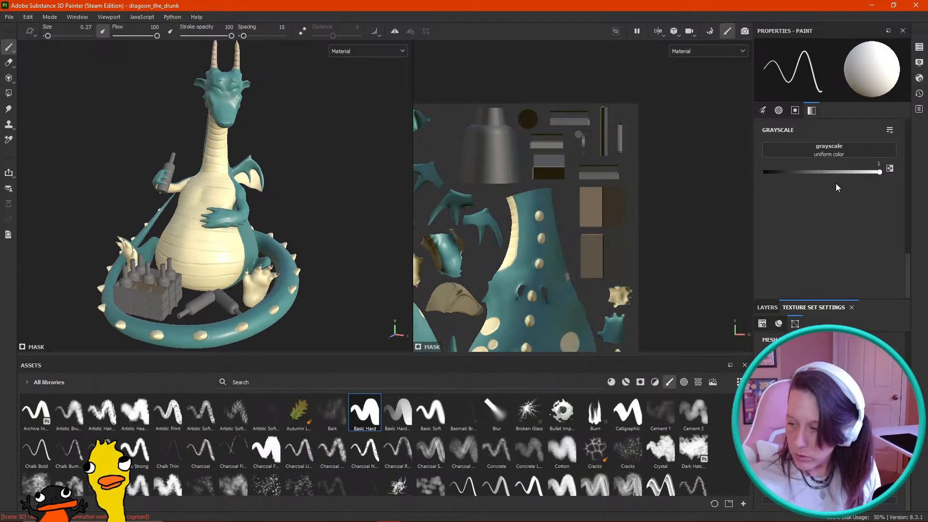
Step: Fill the bottle and remaining prop UV islands in the beige layer's mask using Polygon Fill at value 1
click(769, 308)
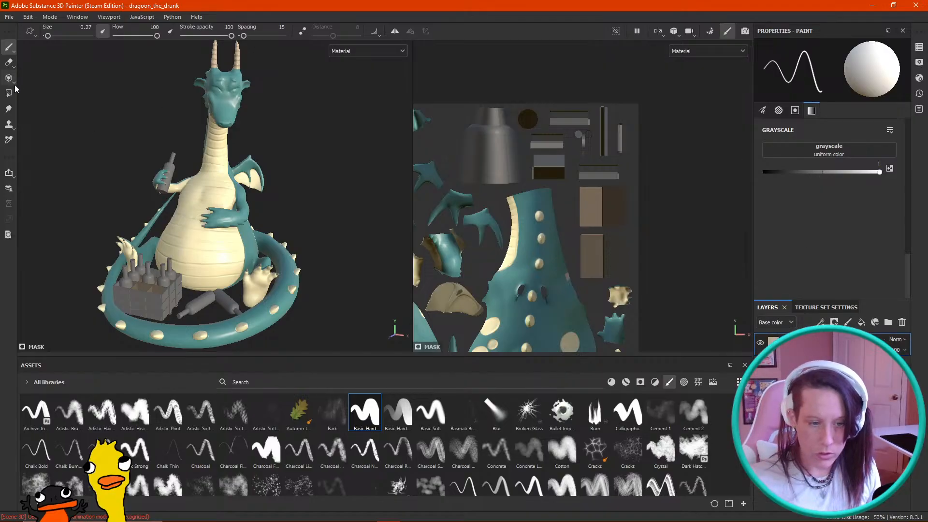
key(4)
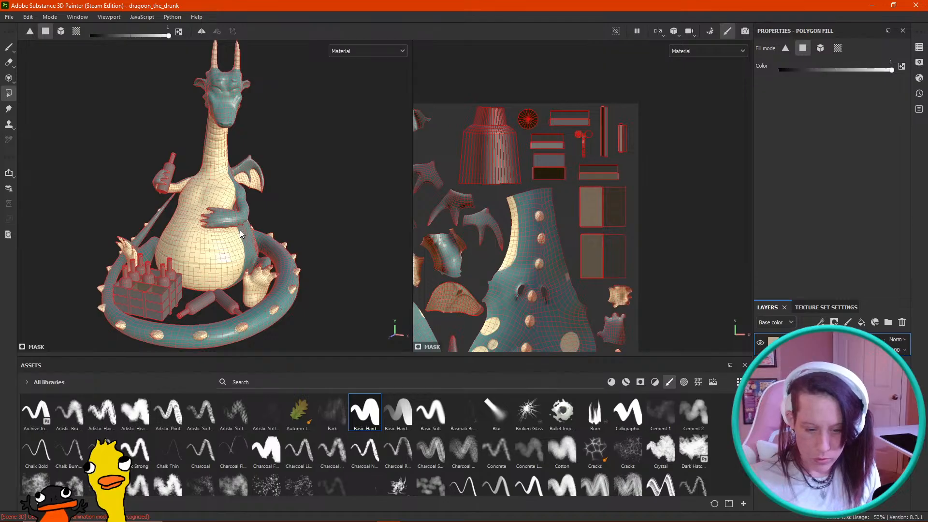
scroll(261, 223, up, 4)
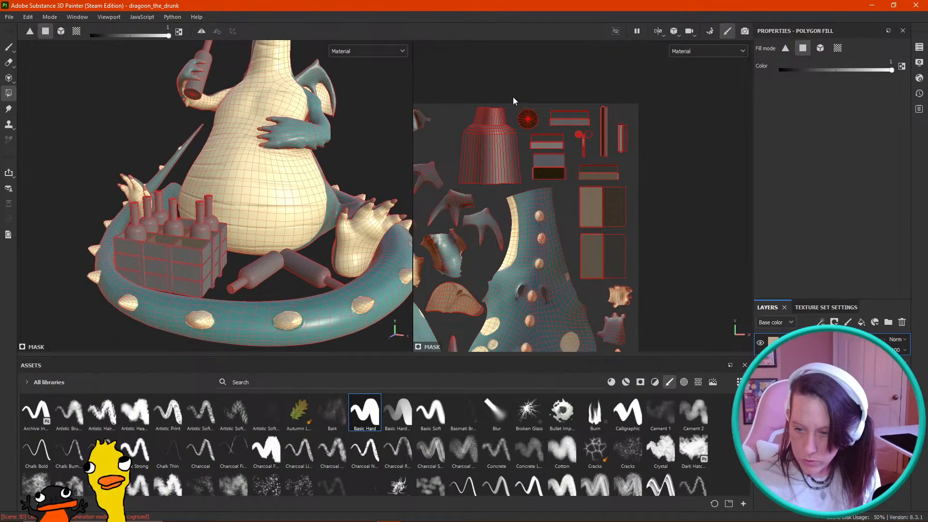
drag(455, 99, 527, 184)
drag(516, 93, 594, 179)
drag(561, 90, 659, 173)
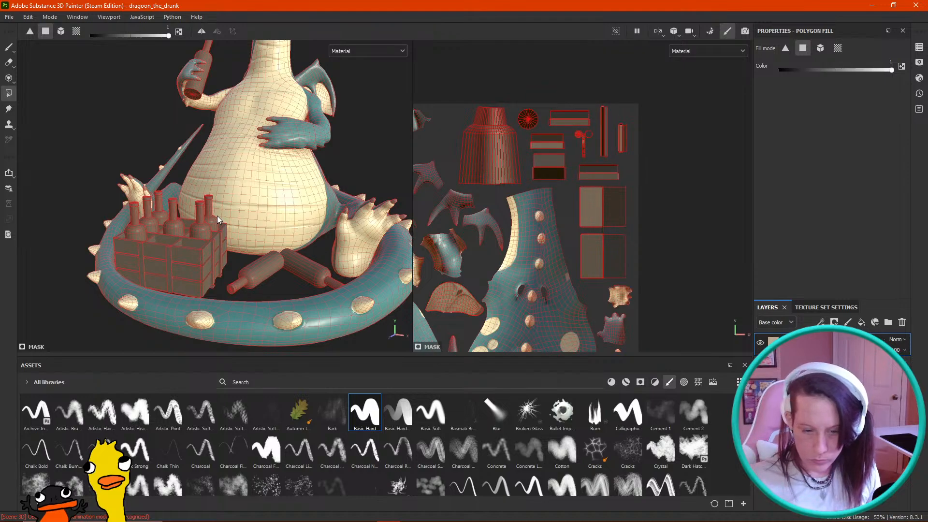
Step: Switch back to the paint brush and examine the coloured bottles and crate beside the dragon from several angles
alt+drag(217, 216, 265, 190)
scroll(266, 187, down, 3)
alt+middle_drag(265, 187, 284, 228)
alt+drag(284, 228, 282, 202)
scroll(276, 215, down, 3)
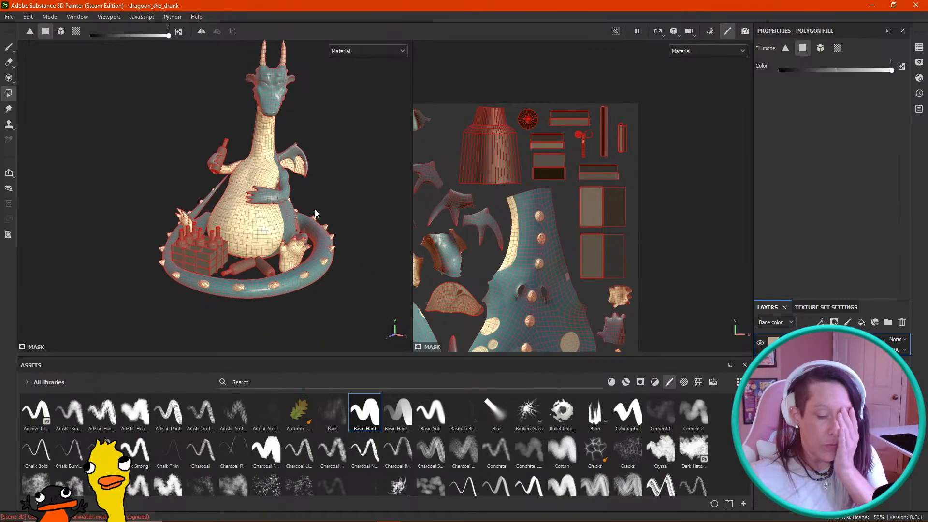
click(8, 47)
mouse_move(251, 212)
alt+mouse_down()
mouse_move(283, 217)
mouse_move(276, 247)
alt+mouse_up()
scroll(283, 216, up, 4)
scroll(268, 246, up, 1)
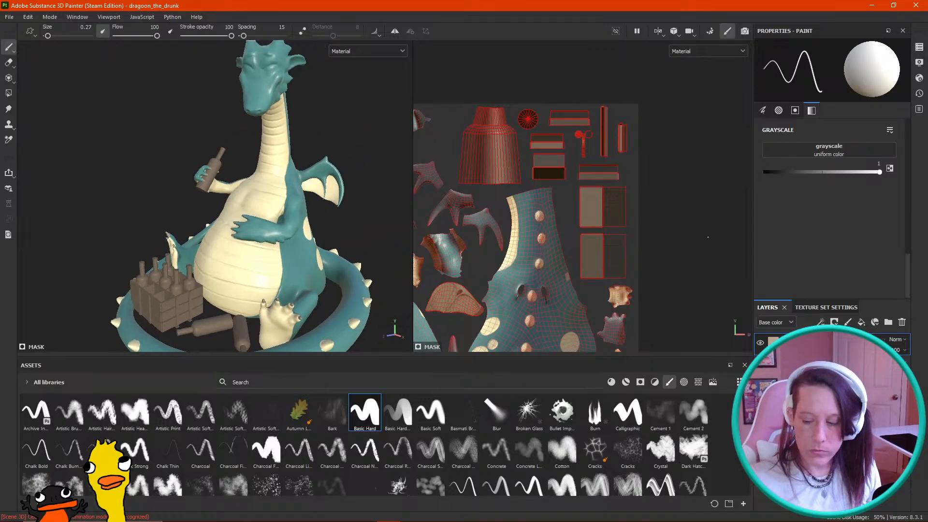
Step: Search the texture assets for "ambient" and export the mesh's ambient occlusion map into the substance painter folder
click(828, 308)
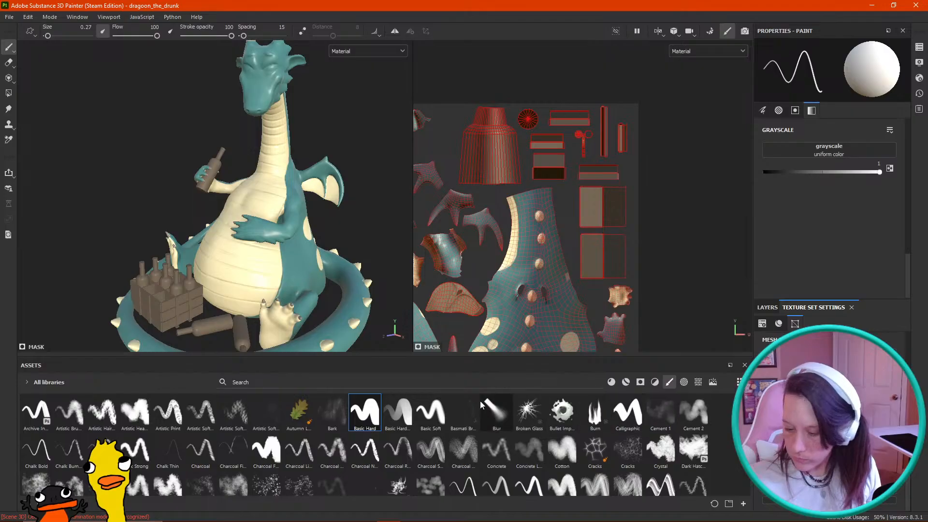
click(314, 380)
text(a)
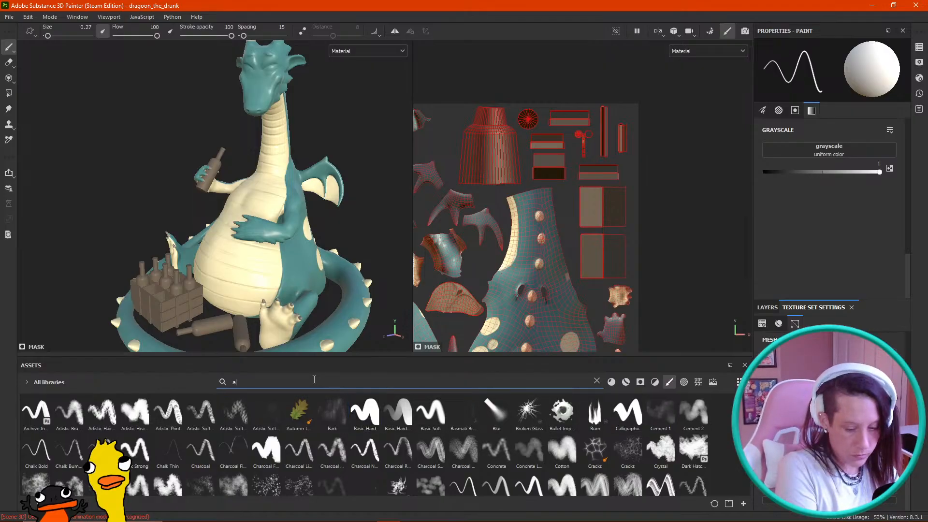
text(mbient)
click(698, 382)
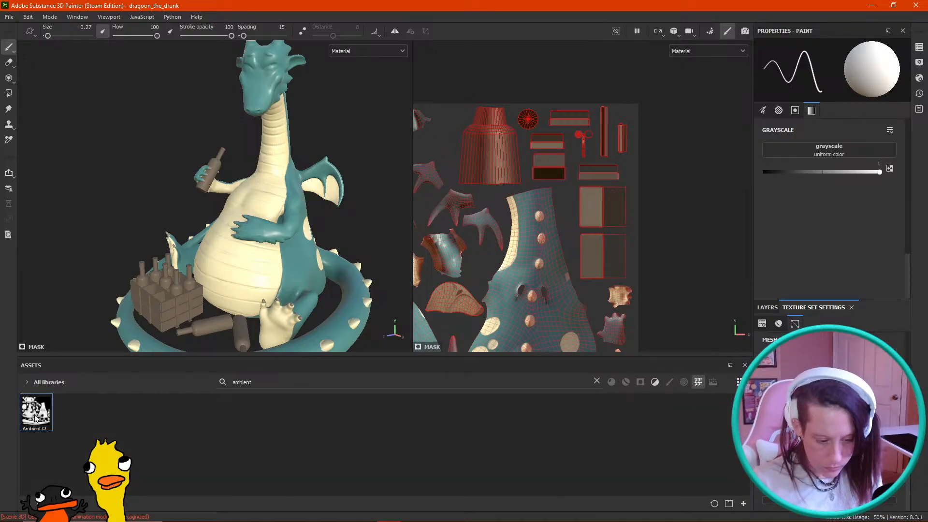
mouse_move(46, 413)
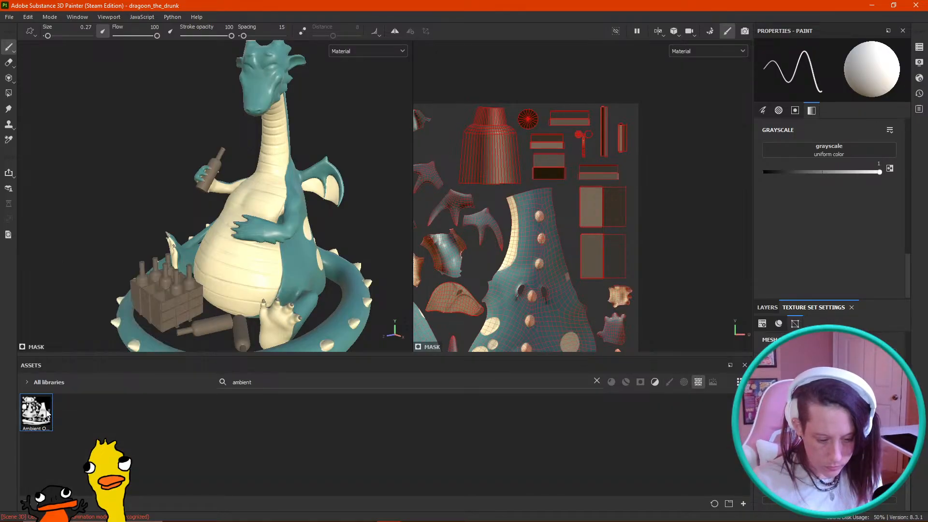
right_click(46, 412)
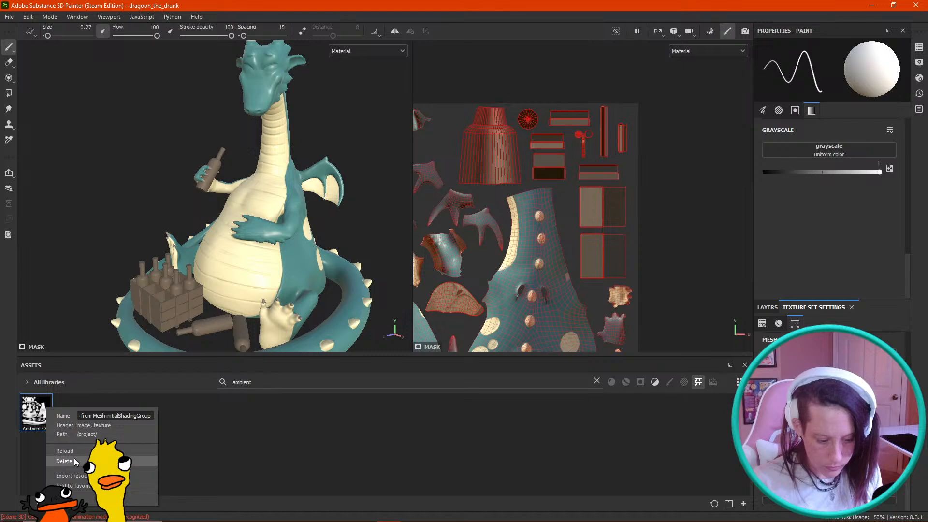
click(73, 476)
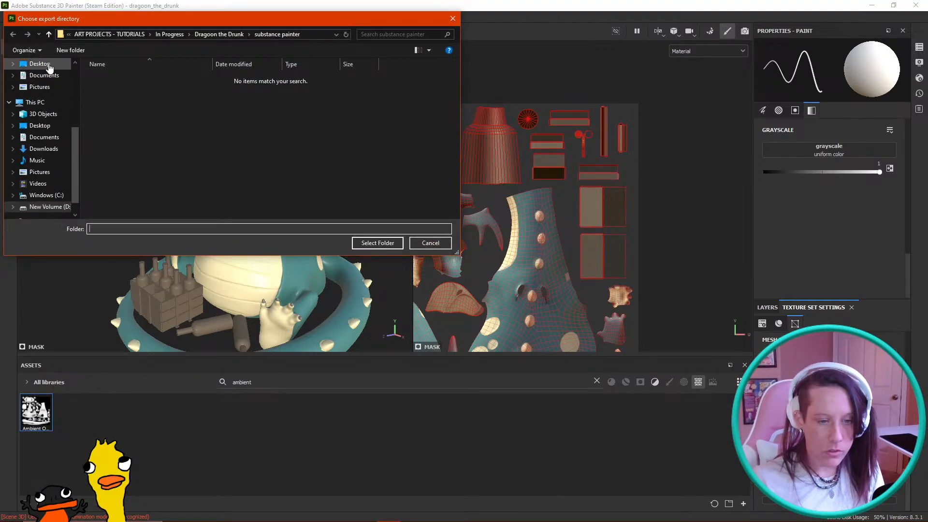
click(377, 243)
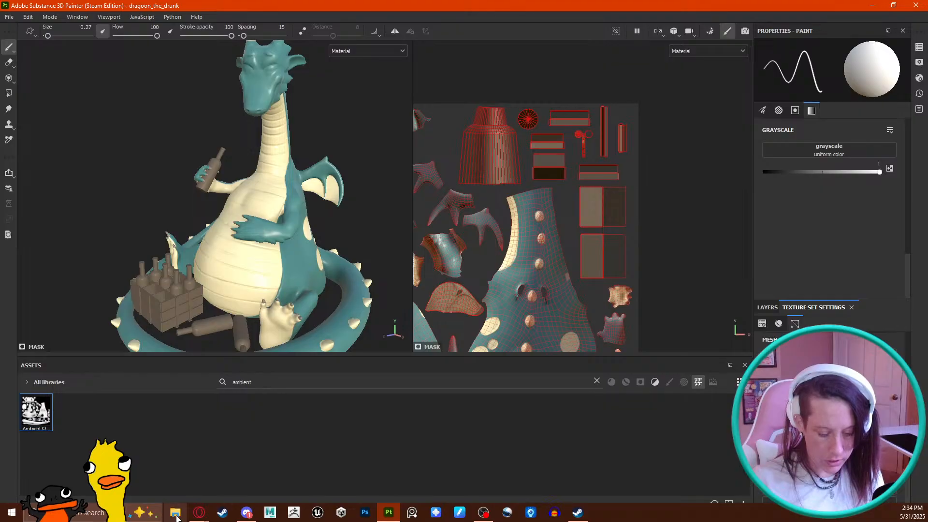
click(176, 516)
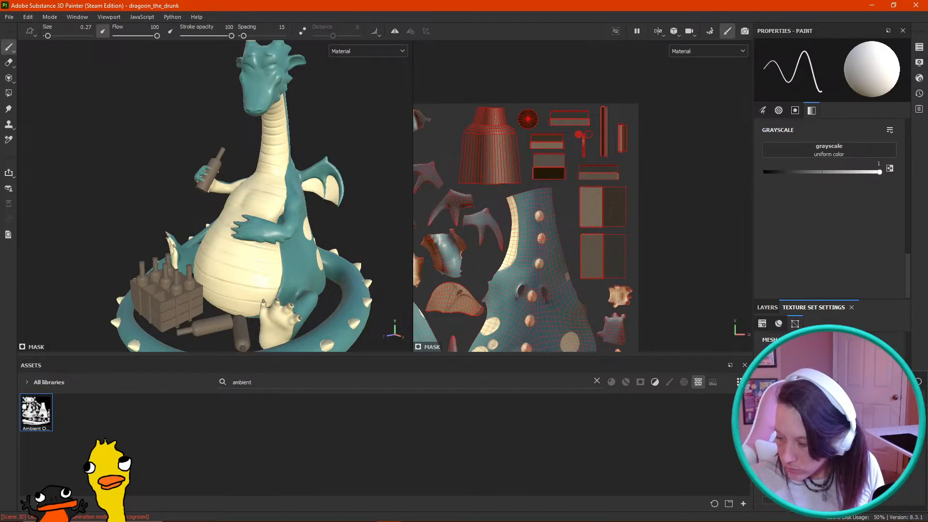
Step: Search the assets for "normal", export the mesh's normal map into the substance painter folder, and save the project
drag(261, 381, 187, 385)
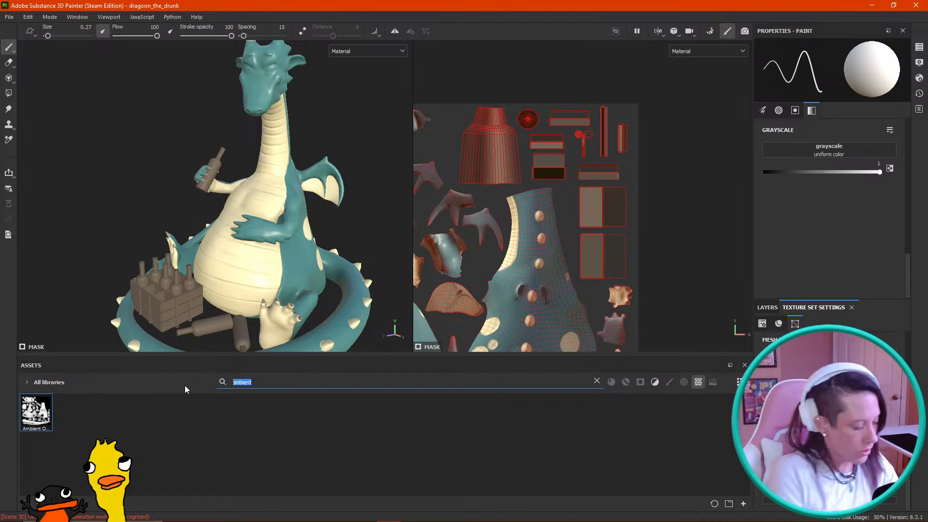
text(normal)
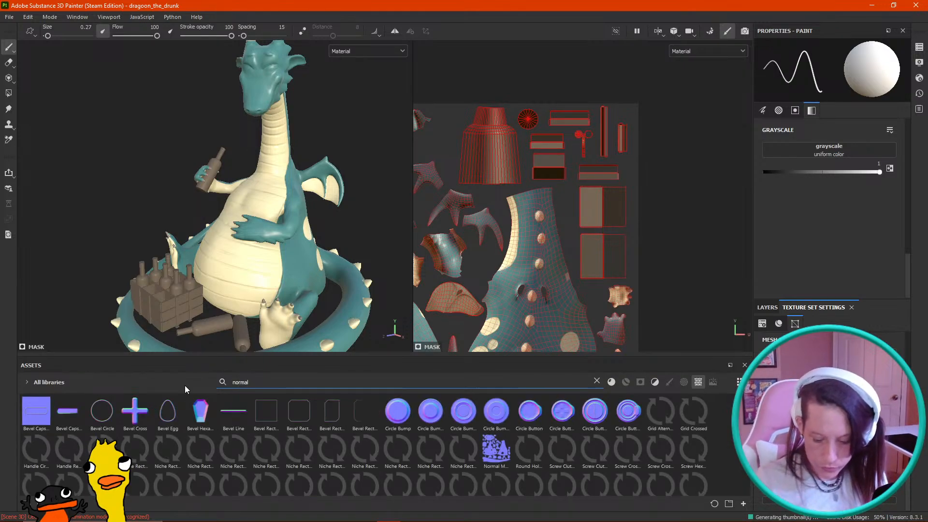
right_click(501, 447)
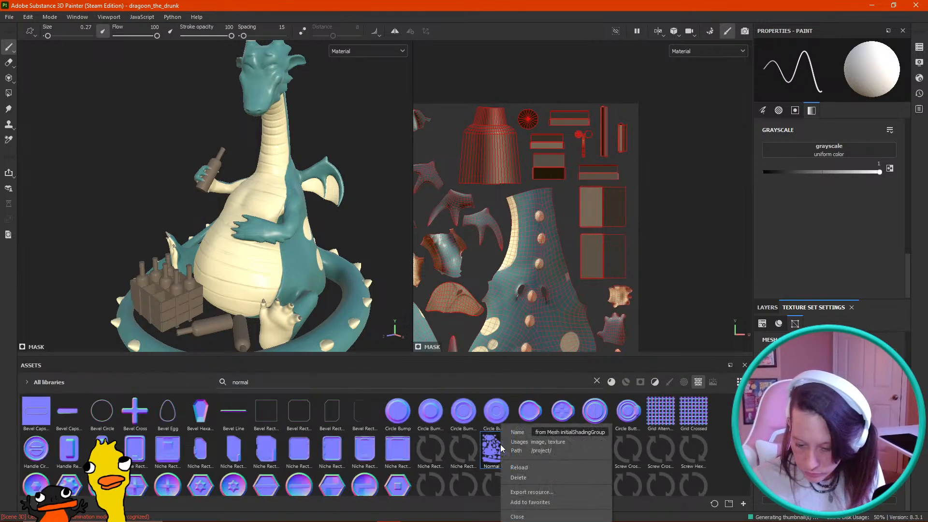
click(544, 491)
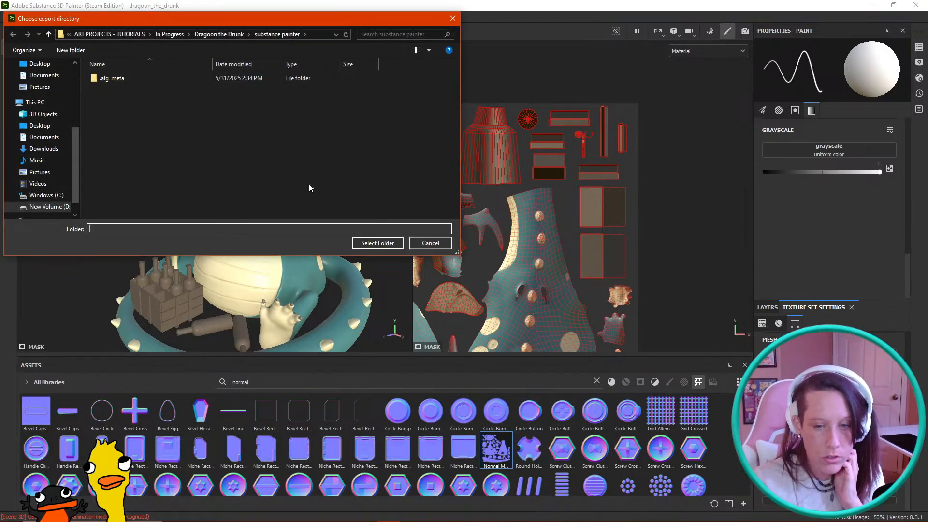
click(370, 243)
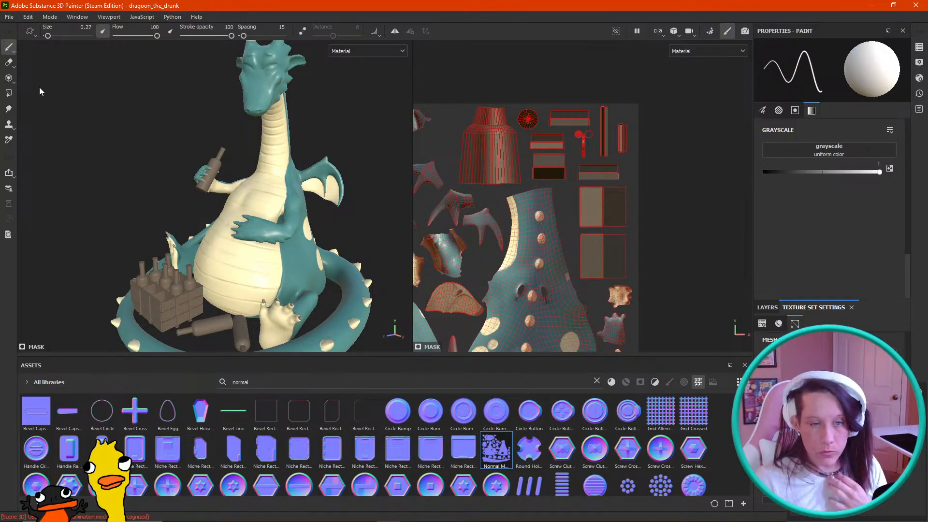
click(9, 17)
click(31, 96)
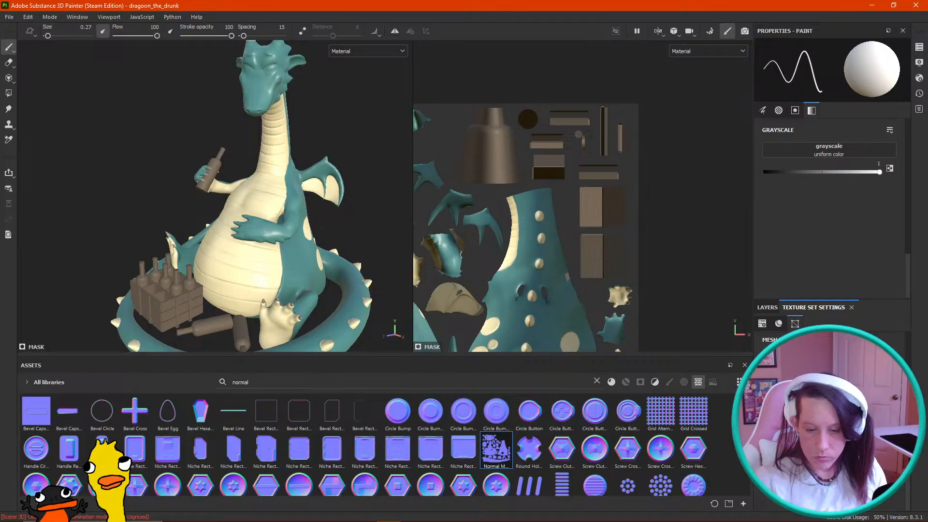
alt+drag(359, 244, 398, 220)
alt+middle_drag(373, 225, 354, 220)
scroll(354, 246, down, 2)
alt+drag(354, 220, 357, 228)
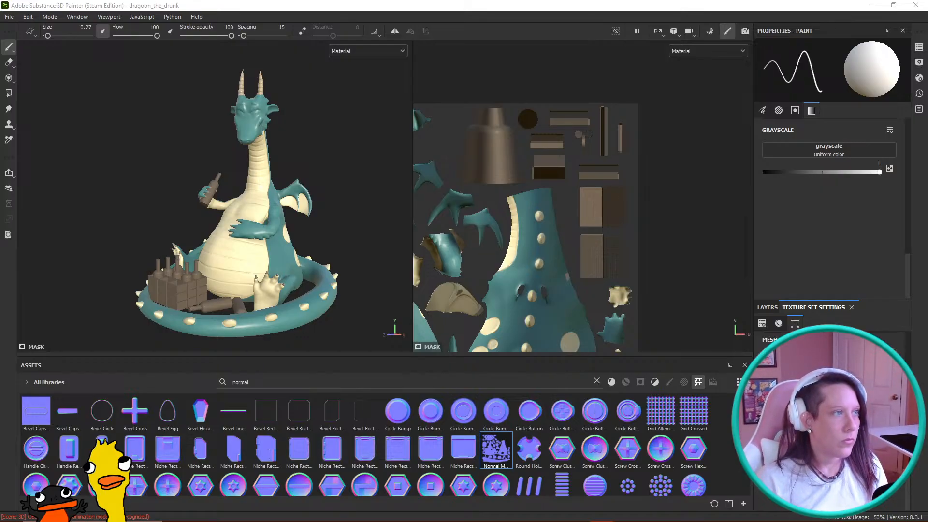
Step: Switch to Photoshop with the exported ambient occlusion map PNG open, and compare its layout with the Painter UV view
mouse_move(188, 521)
mouse_down()
mouse_move(200, 348)
mouse_move(506, 89)
mouse_move(498, 1)
mouse_up()
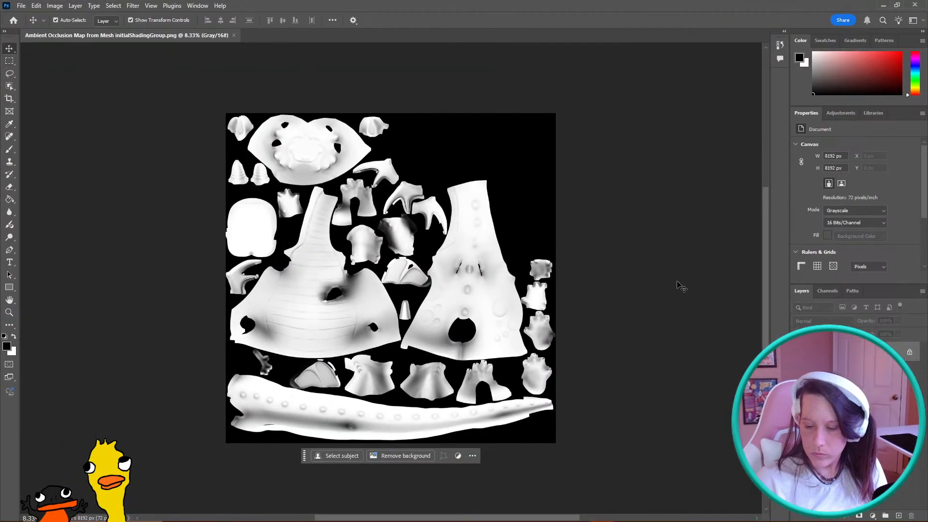
click(10, 62)
click(9, 74)
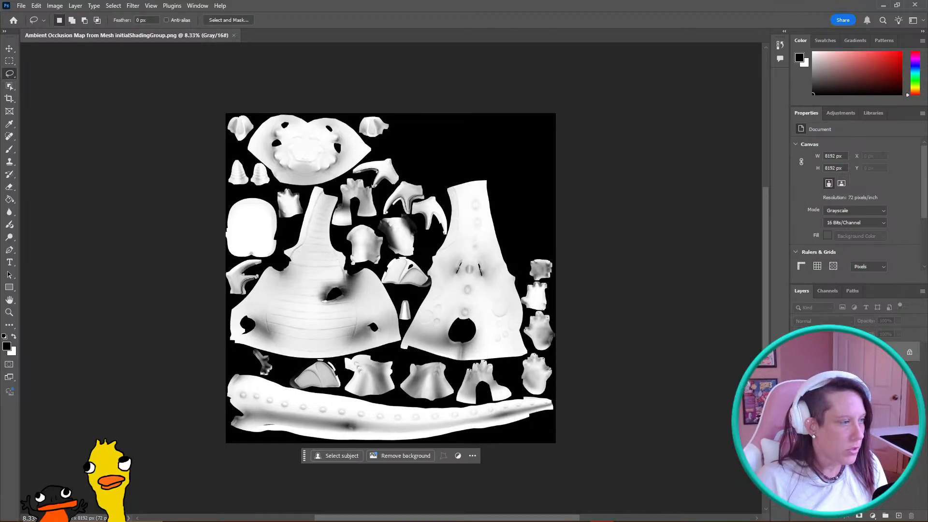
key(alt+Tab)
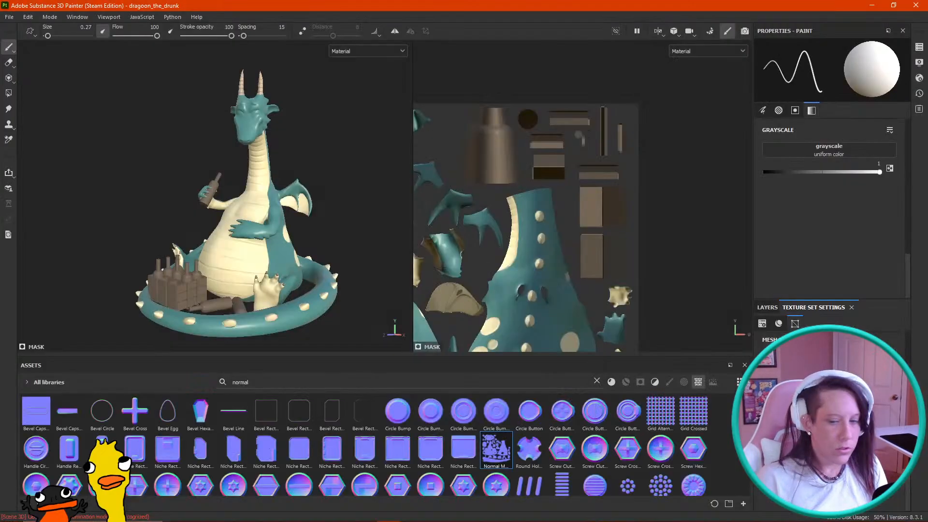
key(alt+Tab)
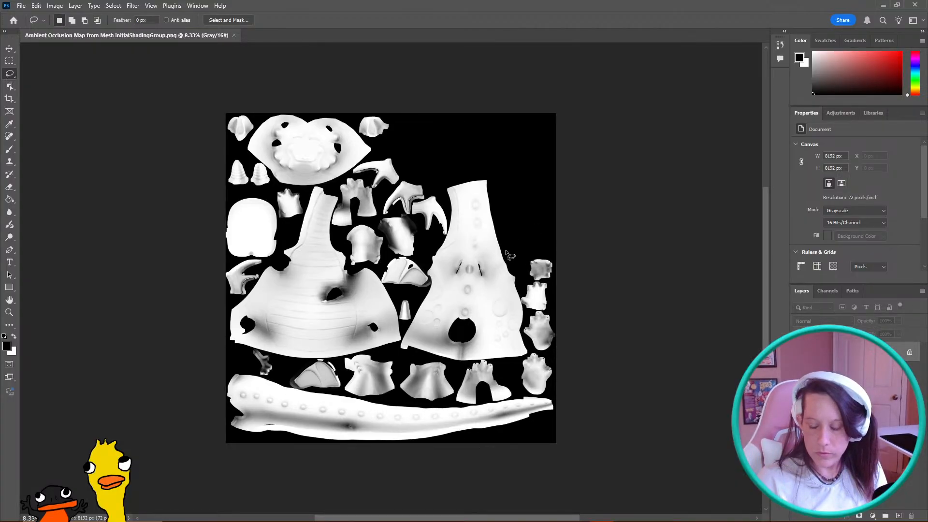
drag(505, 251, 508, 250)
click(425, 198)
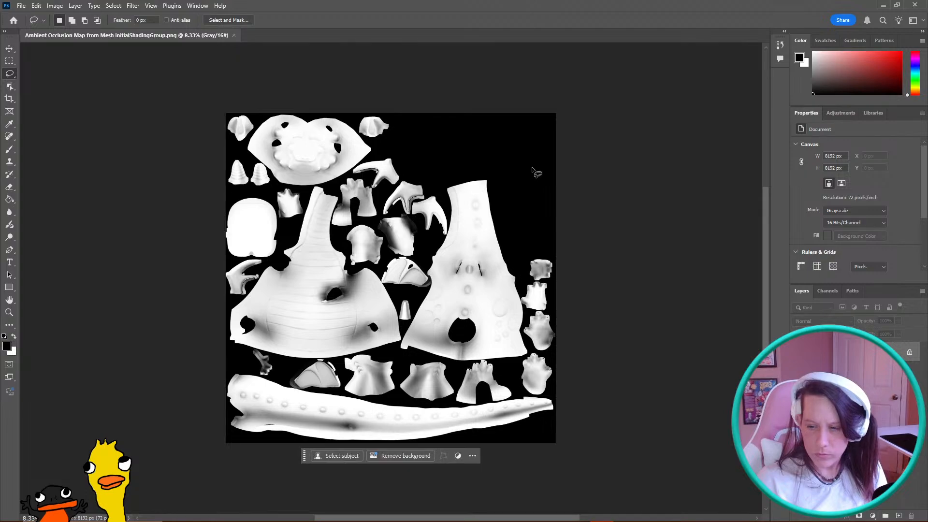
Step: Select the map's black upper-right region with the rectangular marquee, subtracting the neighbouring wing, claw and back islands
click(9, 60)
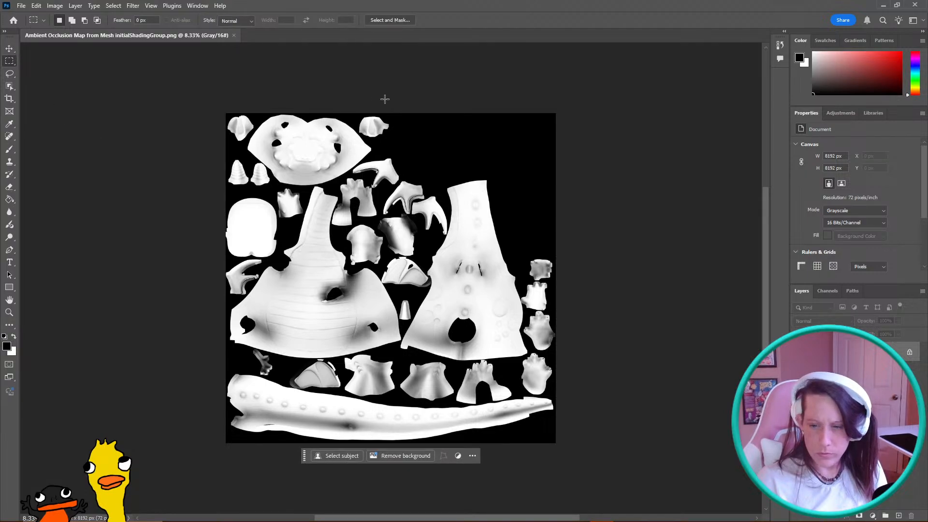
drag(397, 109, 583, 253)
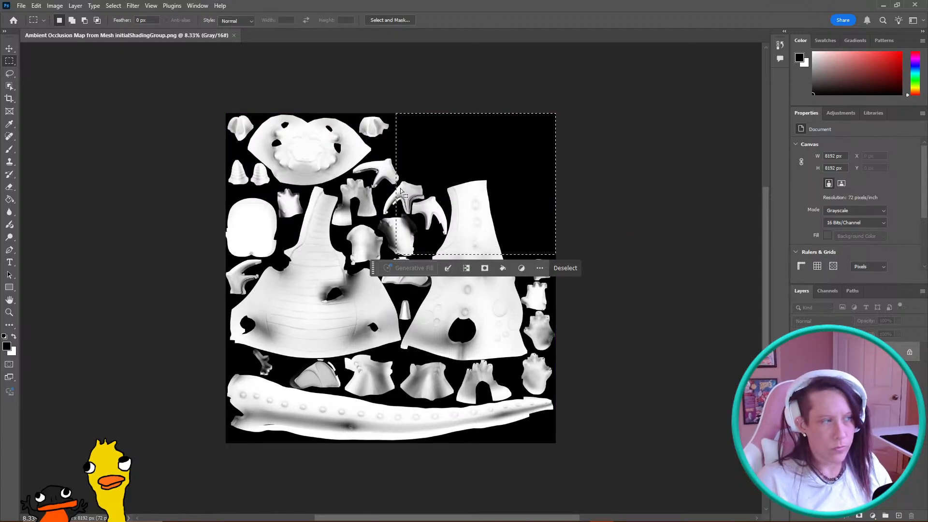
alt+drag(395, 182, 456, 289)
alt+drag(393, 177, 317, 198)
alt+drag(390, 156, 435, 202)
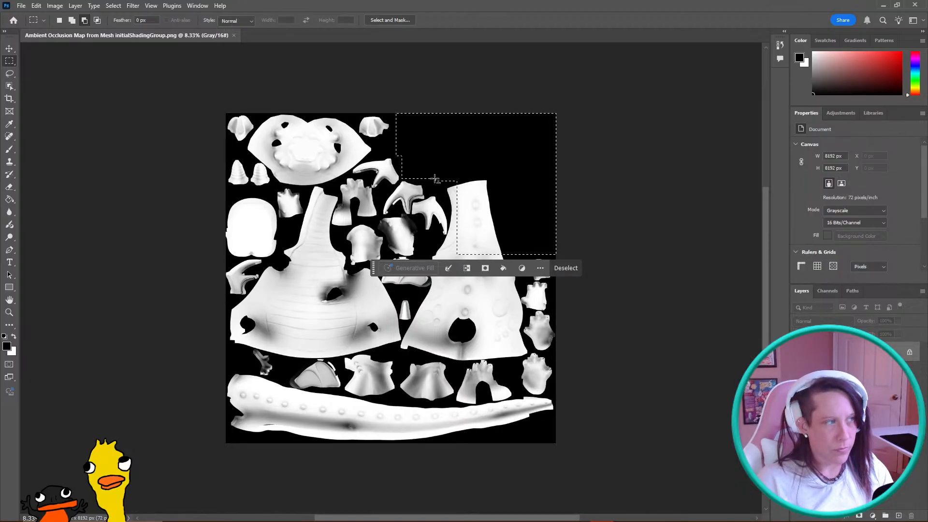
drag(435, 179, 441, 186)
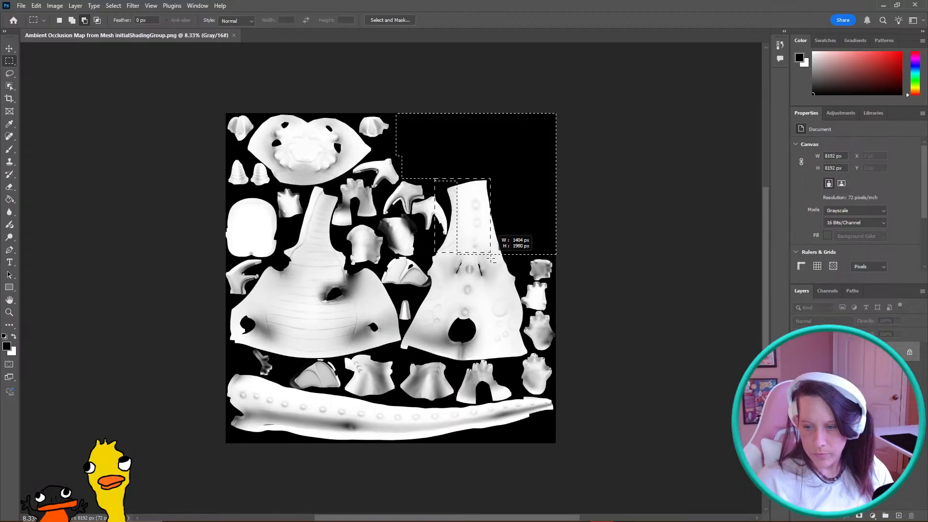
drag(492, 257, 491, 256)
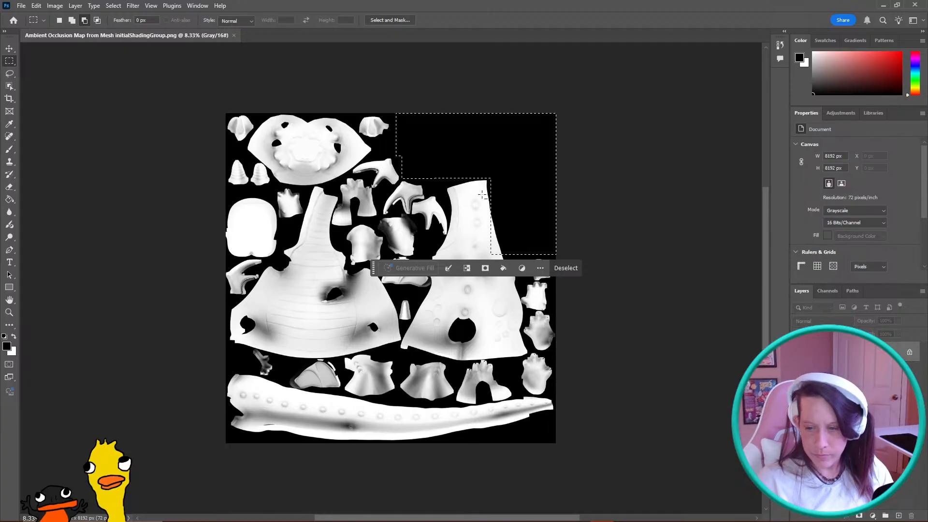
Step: Trim the selection with the Lasso along the slanted edge of the dragon's back island
click(11, 74)
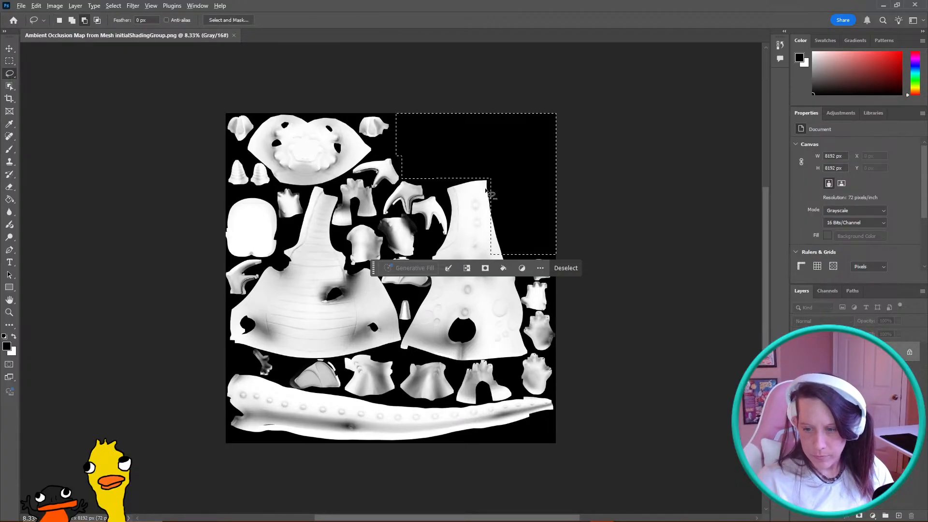
drag(487, 192, 503, 237)
drag(514, 278, 486, 285)
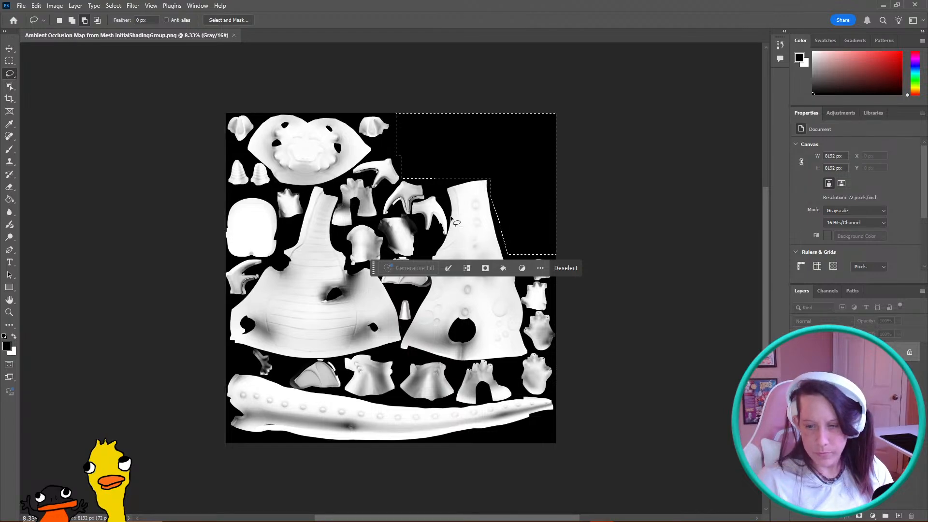
Step: Fill the selected upper-right region with white using the Paint Bucket
click(9, 199)
click(14, 336)
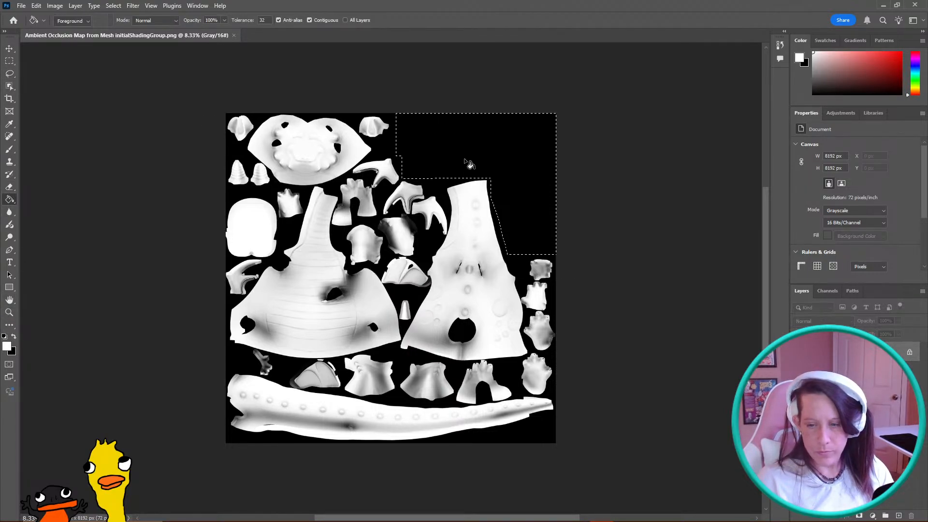
click(4, 336)
key(x)
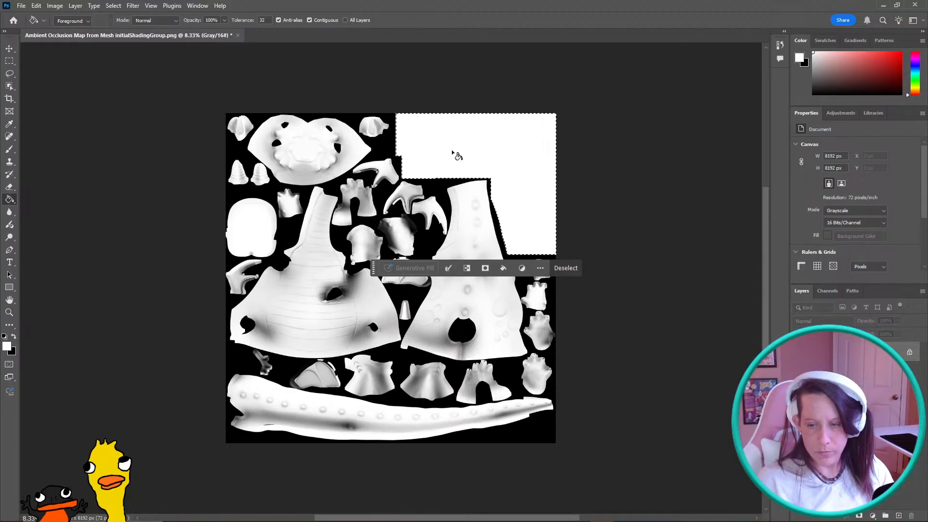
Step: Clear the selection and save the edited ambient occlusion map over the existing PNG
click(9, 61)
click(89, 93)
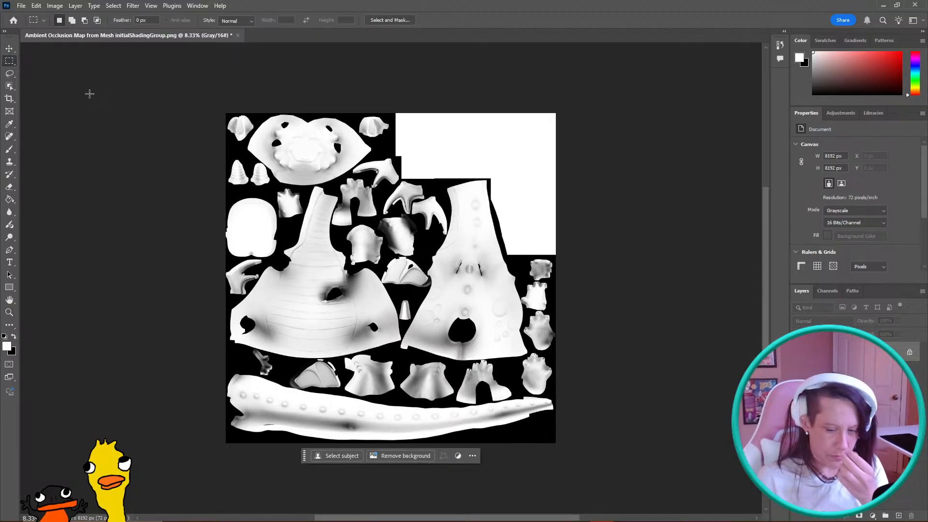
click(21, 5)
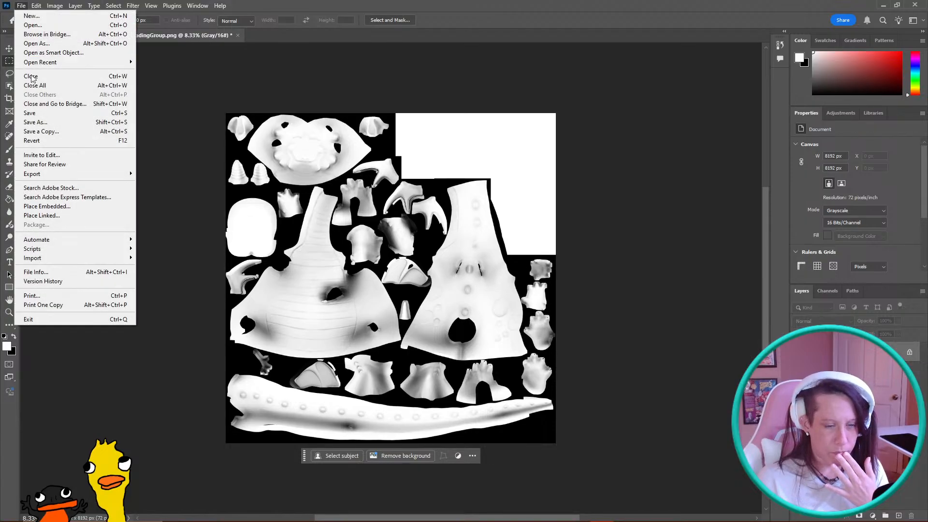
click(49, 113)
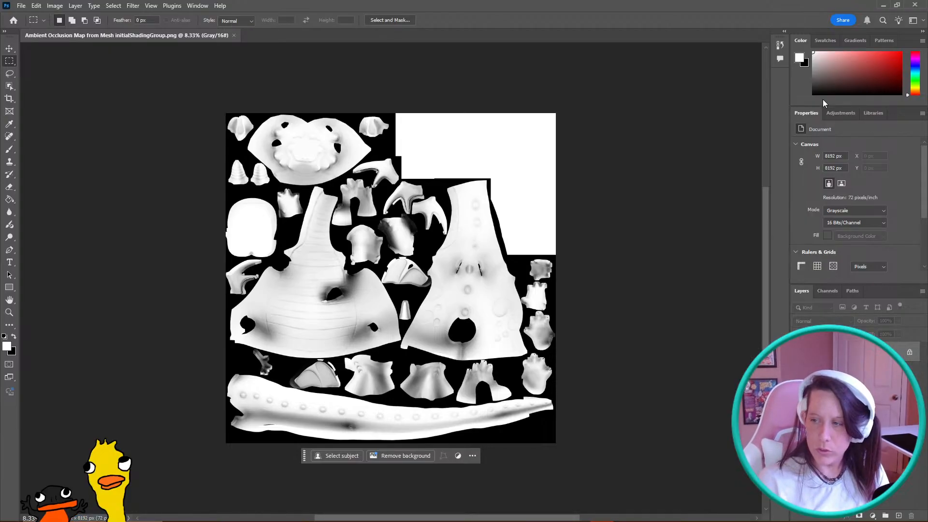
Step: Switch to Substance 3D Painter and add Ambient Occlusion Map from Mesh initialShadingGroup.png to the resources for import
click(921, 2)
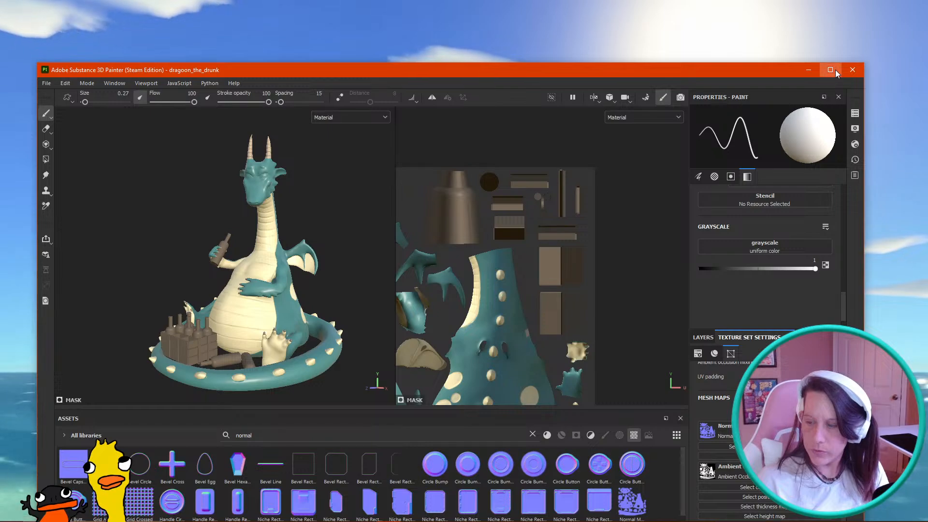
click(831, 69)
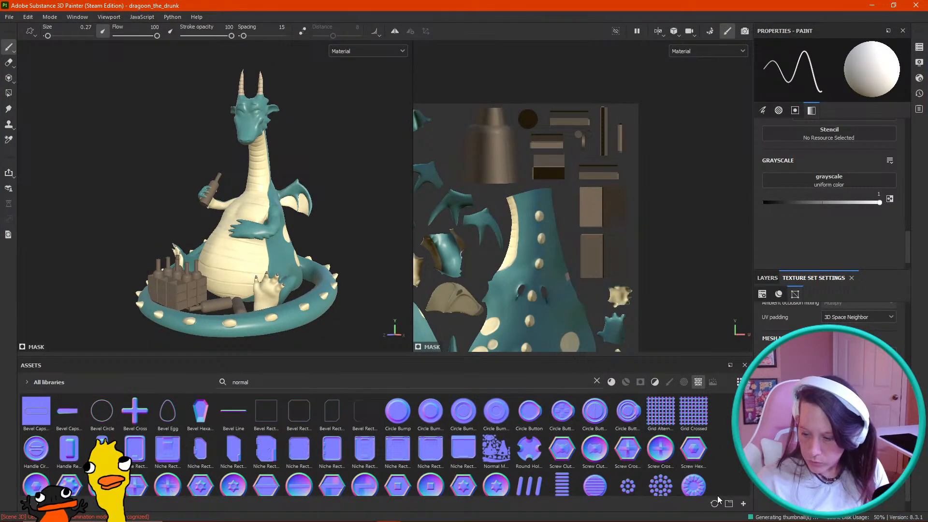
click(744, 504)
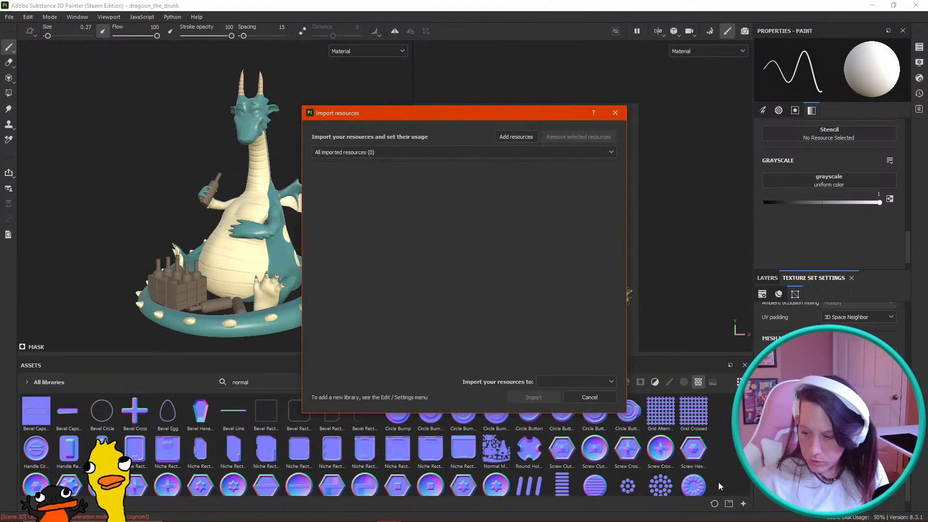
click(516, 137)
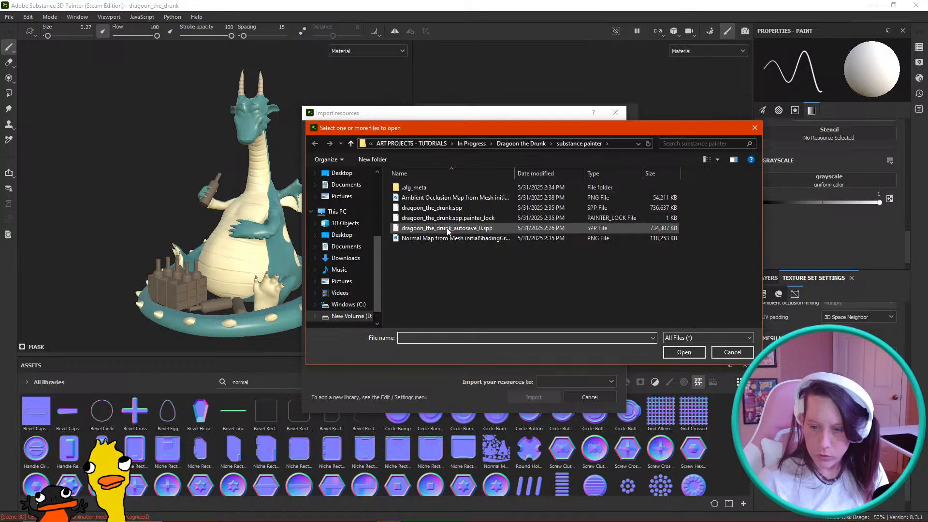
click(449, 197)
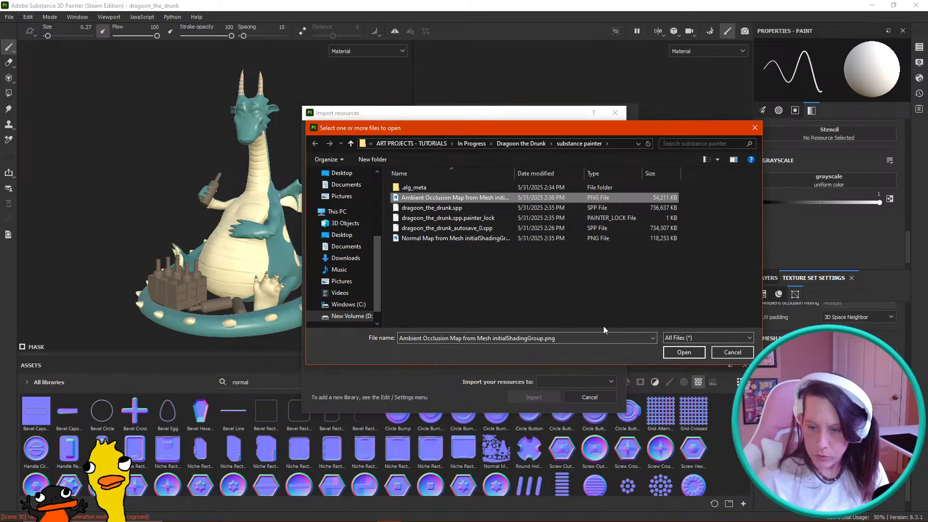
click(680, 351)
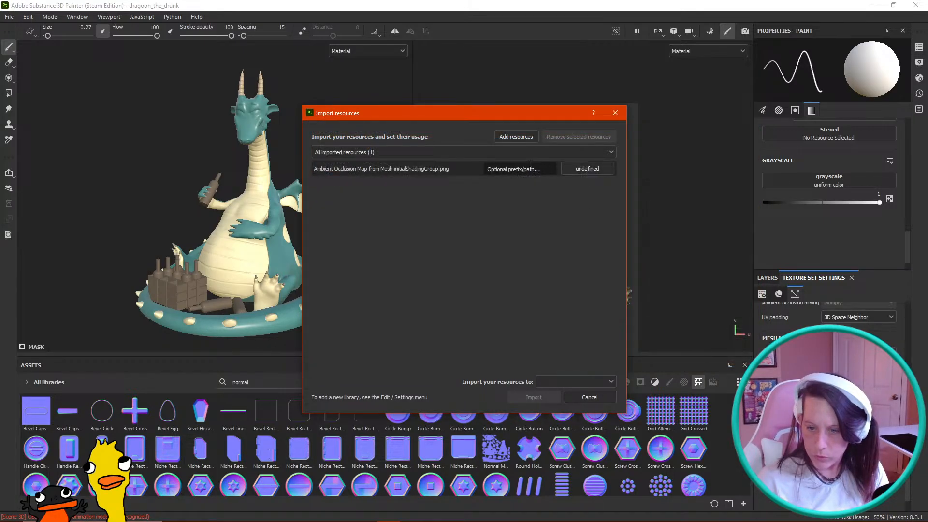
Step: Set the ambient occlusion file's usage to texture and import it into the project 'dragoon_the_drunk'
click(577, 174)
click(606, 179)
click(603, 174)
click(599, 198)
click(558, 384)
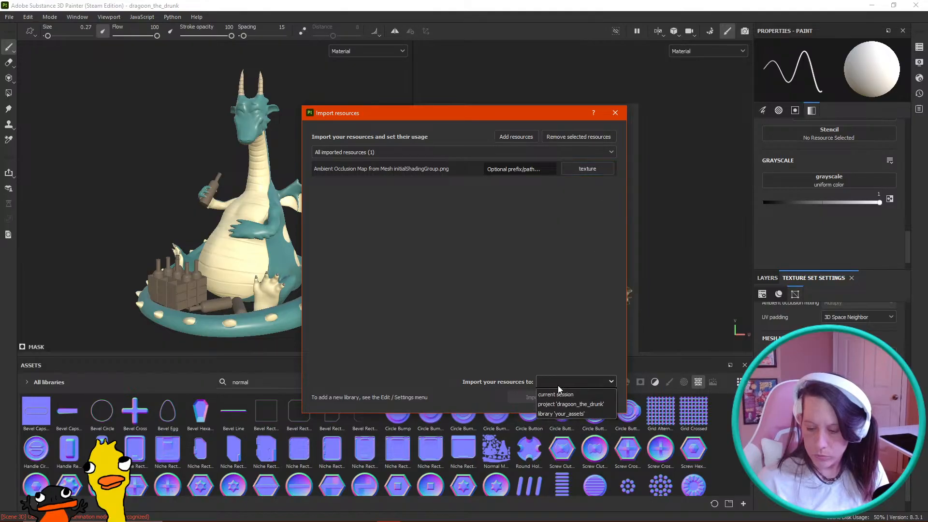
click(569, 400)
click(530, 395)
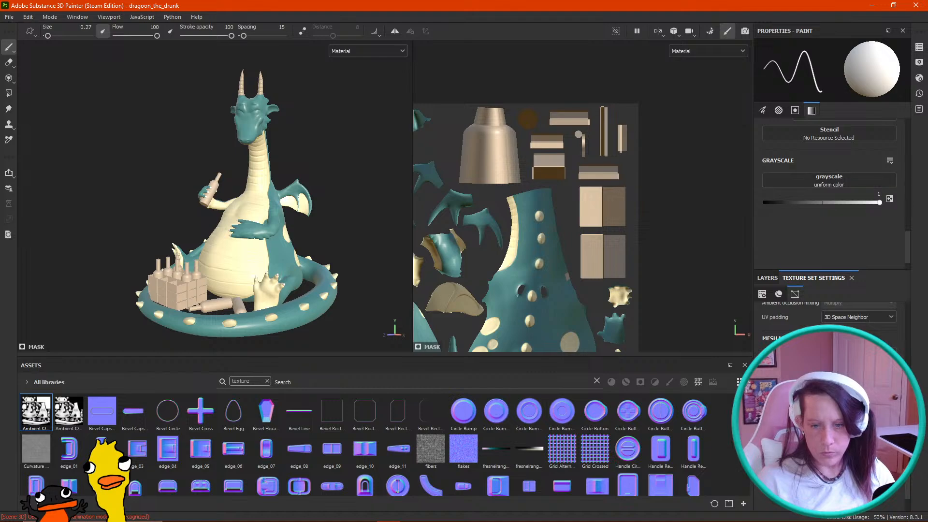
Step: Examine the shading of the crate, bottles and dragon from several angles with the corrected ambient occlusion
alt+drag(288, 126, 203, 166)
scroll(343, 150, down, 3)
scroll(336, 160, up, 5)
alt+middle_drag(266, 240, 253, 186)
scroll(257, 209, up, 1)
scroll(258, 208, up, 3)
alt+drag(253, 187, 369, 201)
scroll(358, 198, down, 5)
alt+middle_drag(261, 173, 269, 194)
alt+drag(268, 194, 227, 208)
alt+middle_drag(231, 169, 240, 200)
alt+drag(249, 183, 271, 193)
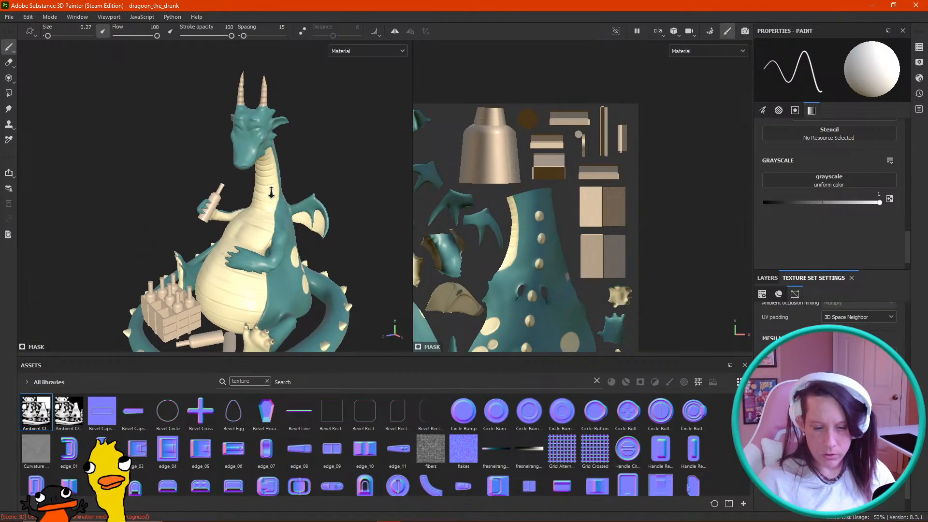
Step: Darken the crate layer's base color to a muted tan brown
click(768, 278)
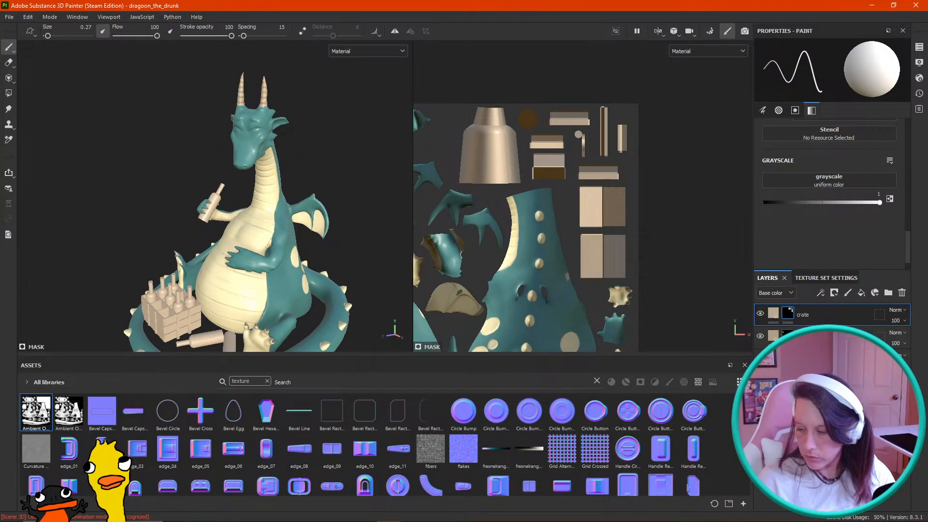
click(773, 336)
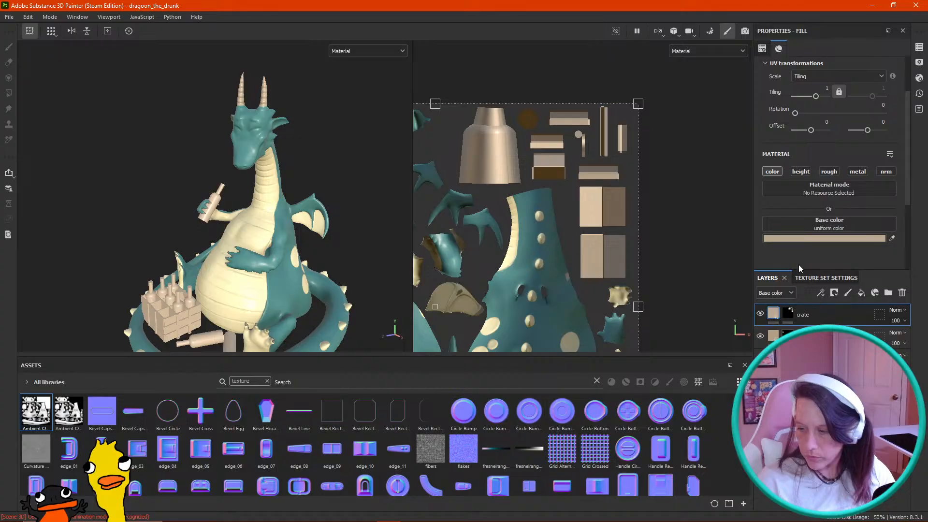
click(819, 240)
drag(716, 313, 720, 315)
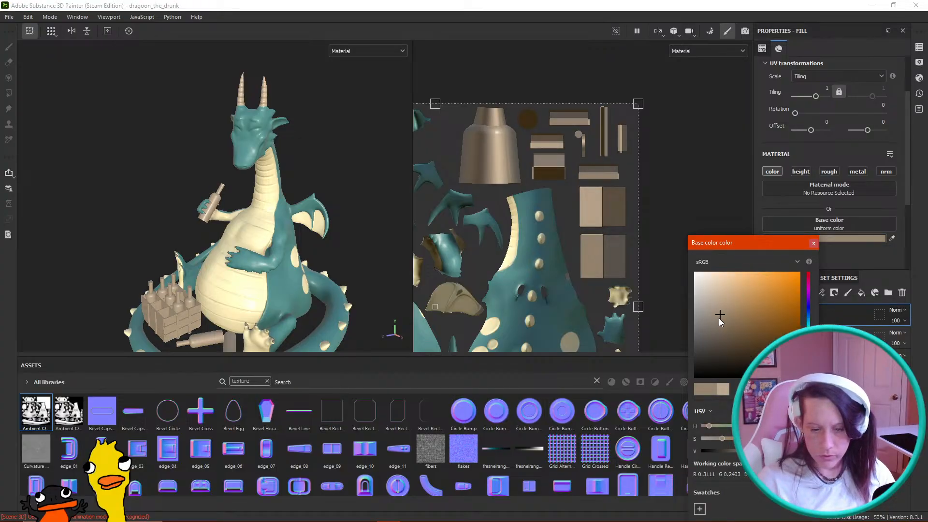
click(813, 243)
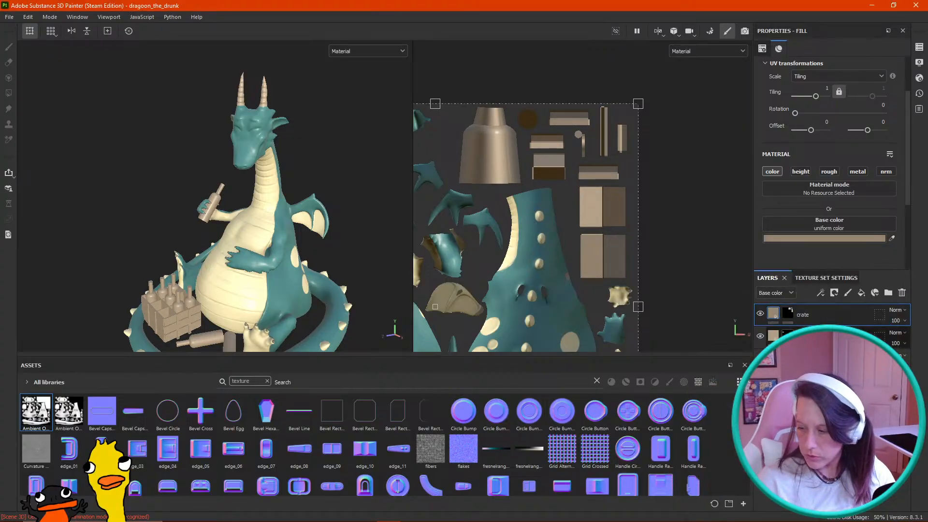
Step: Add a fill layer named "bottles" above the crate layer and give it a black mask
double_click(802, 313)
text(bottle)
key(Return)
right_click(807, 313)
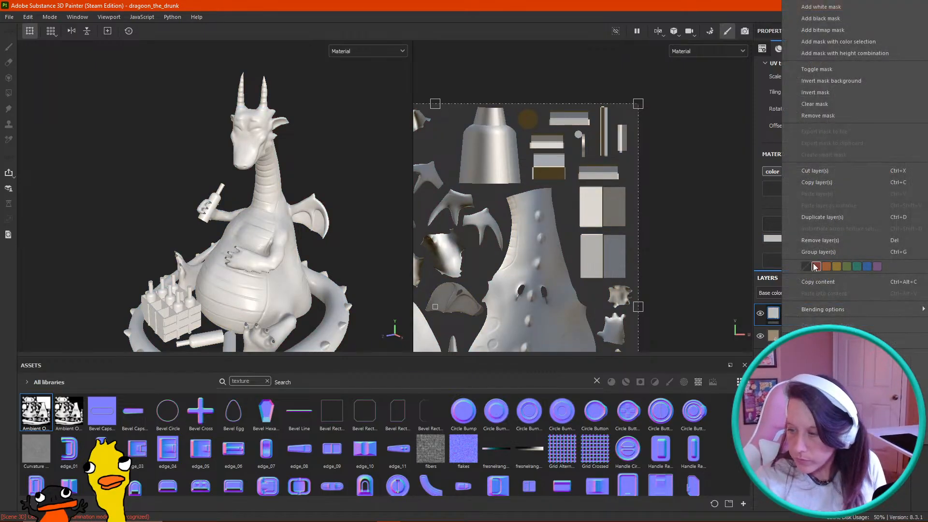
click(849, 18)
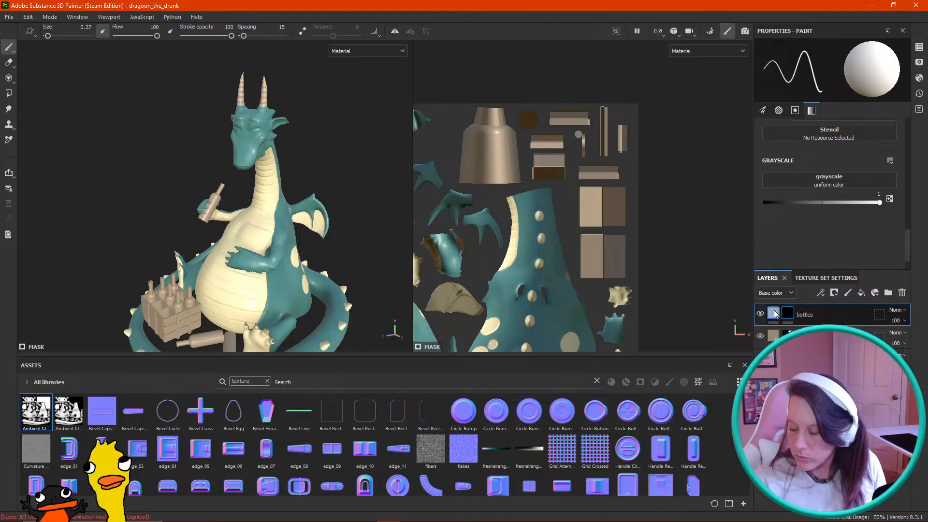
Step: Limit the bottles fill to the color and rough channels and set its base color to a dark greyish brown
click(774, 314)
click(884, 172)
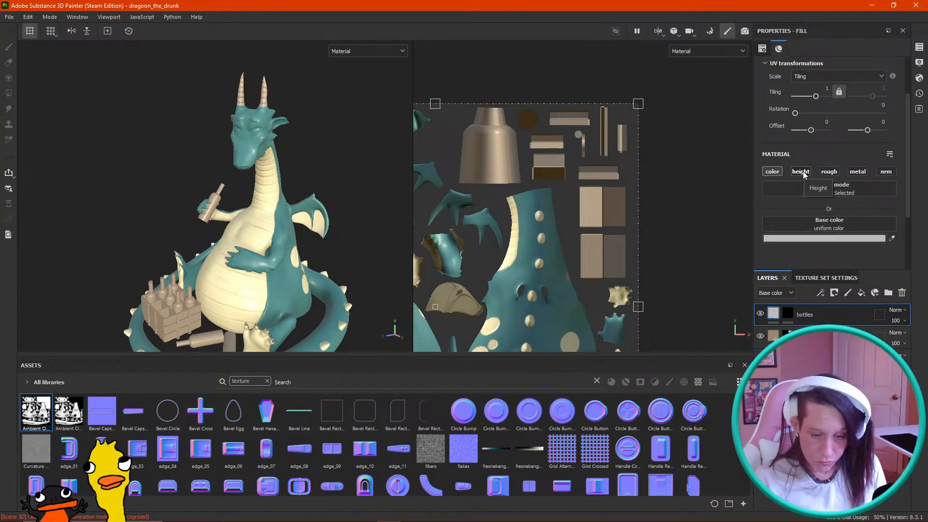
click(829, 172)
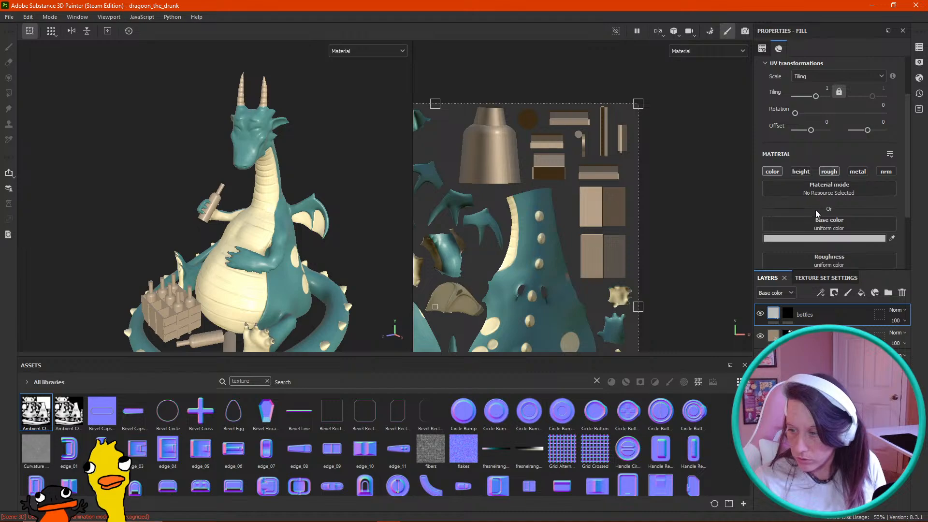
scroll(817, 212, down, 3)
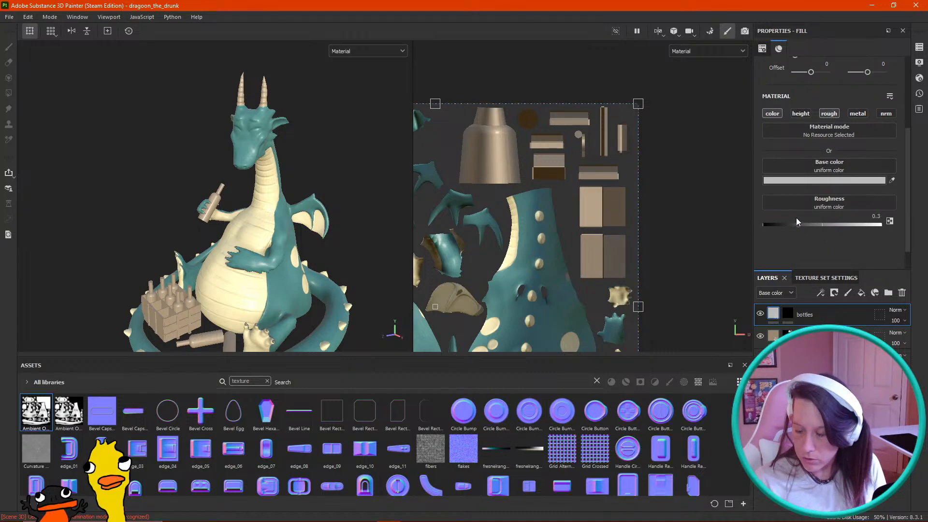
click(818, 181)
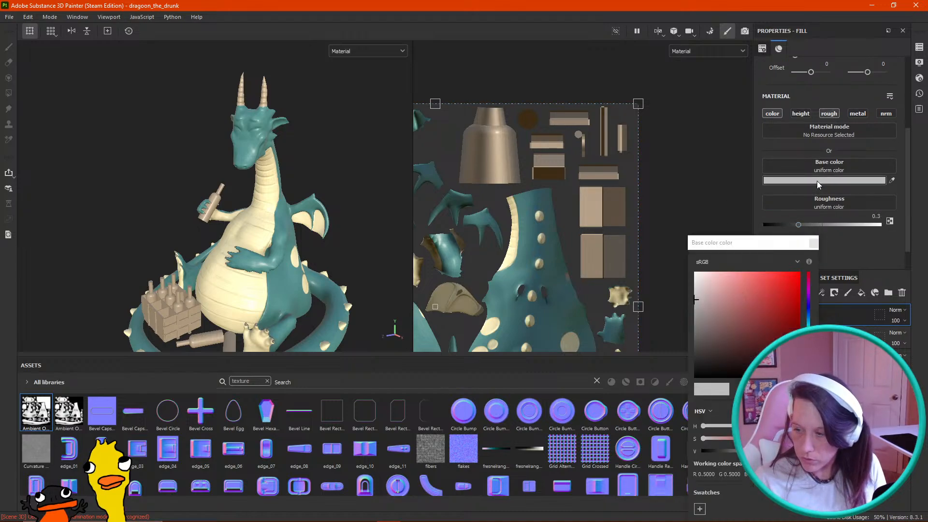
mouse_move(695, 300)
mouse_down()
mouse_move(731, 335)
mouse_move(741, 324)
mouse_move(719, 334)
mouse_up()
click(808, 371)
click(813, 244)
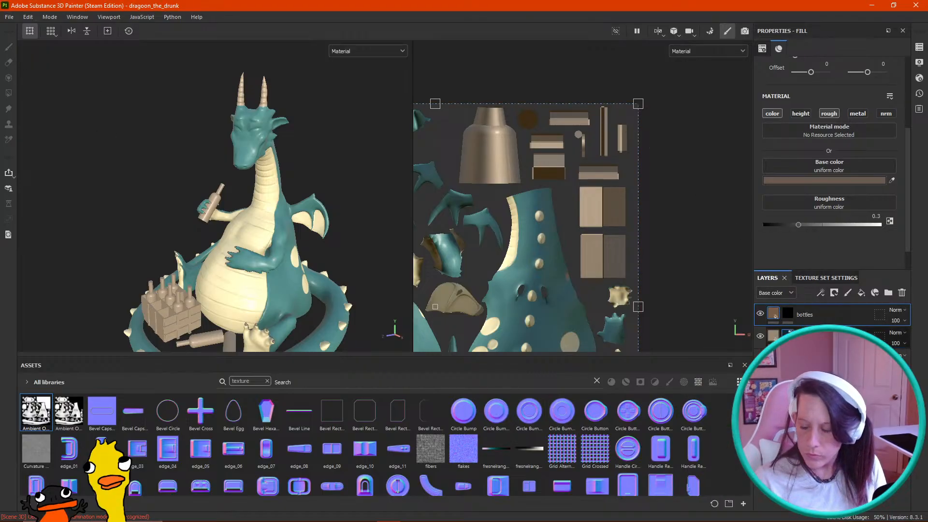
Step: Reveal the bottles layer on the large bottle body UV island by polygon-filling it in the layer mask
click(785, 318)
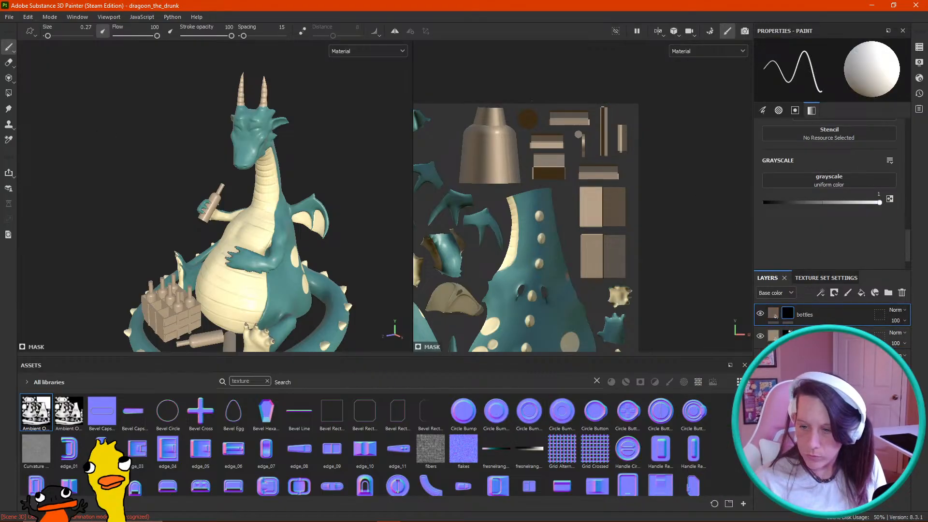
scroll(825, 189, up, 3)
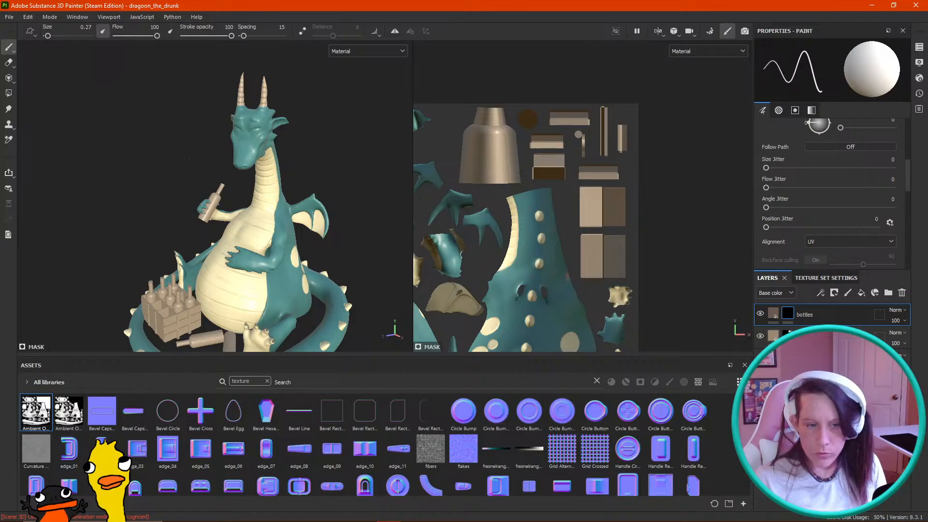
click(8, 93)
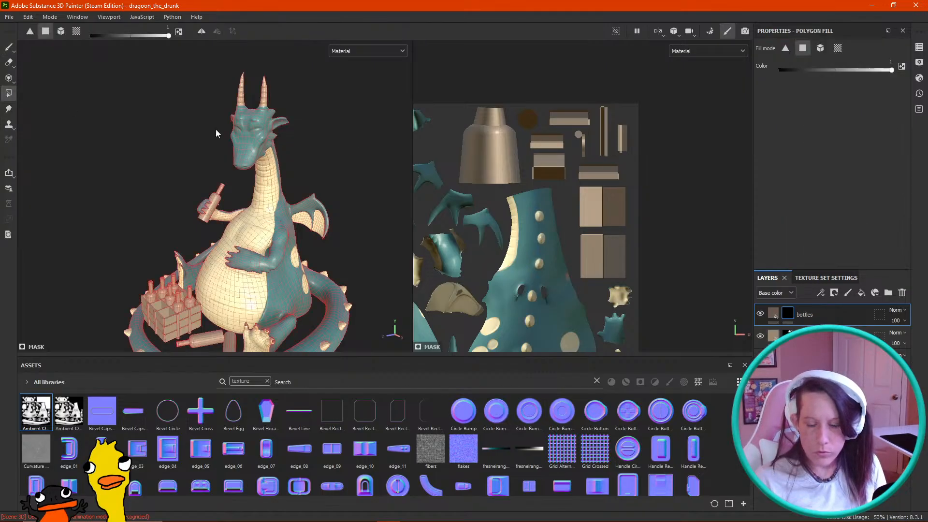
drag(455, 106, 524, 178)
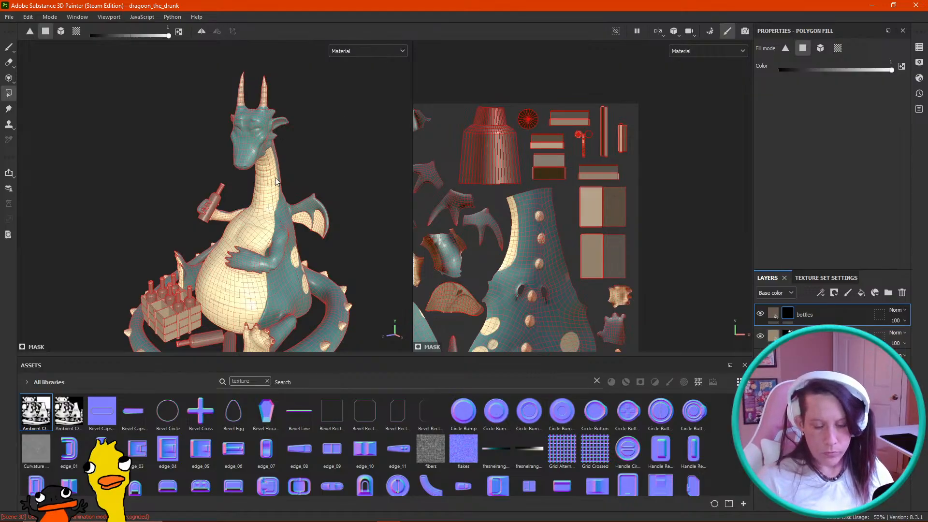
Step: Examine the bottle in the dragon's hand up close for mask coverage and surface finish
scroll(244, 216, up, 5)
mouse_move(244, 215)
alt+mouse_down()
mouse_move(255, 205)
mouse_move(330, 205)
mouse_move(248, 214)
alt+mouse_up()
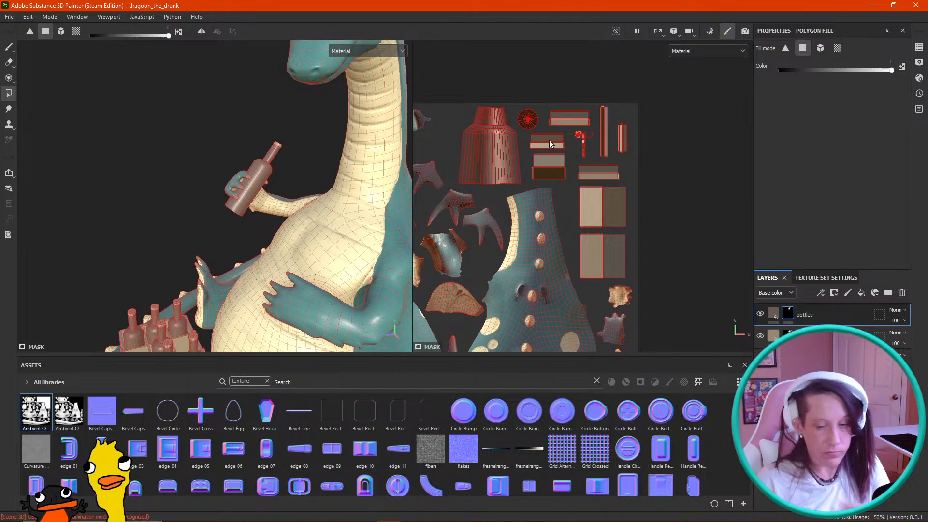
alt+middle_drag(518, 159, 517, 187)
alt+middle_drag(286, 165, 301, 182)
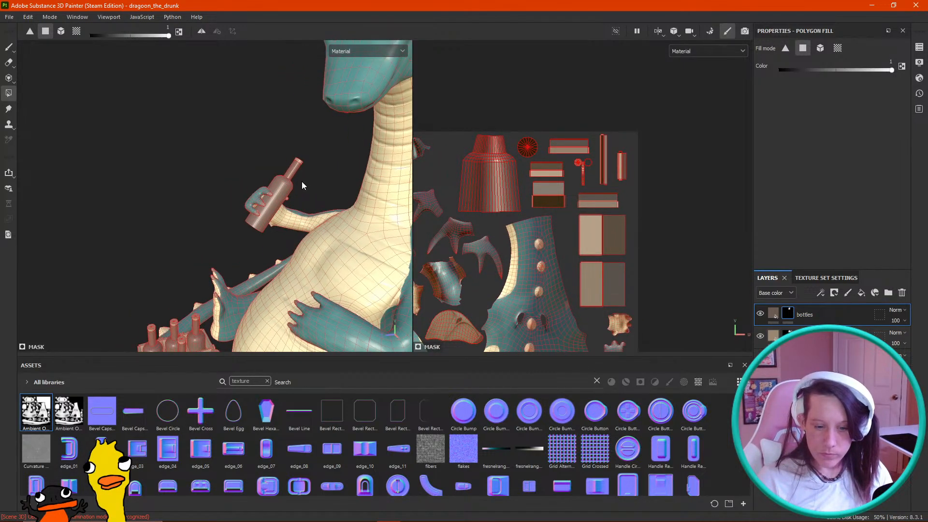
scroll(302, 182, up, 3)
alt+drag(296, 189, 303, 191)
scroll(309, 178, up, 4)
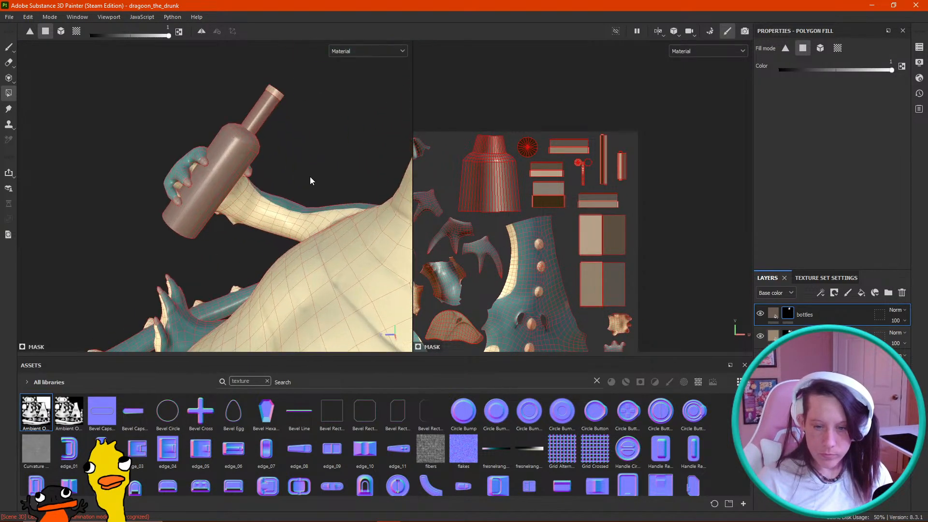
alt+middle_drag(310, 176, 324, 191)
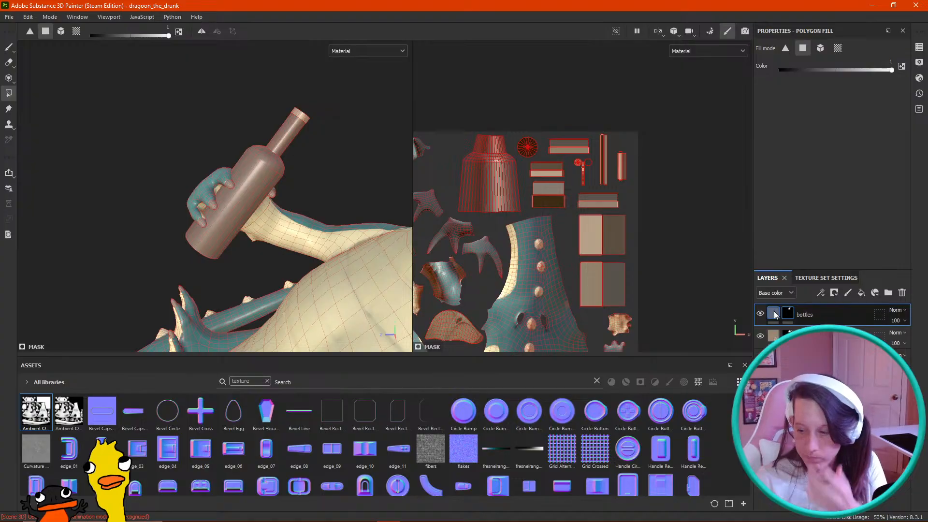
Step: Set the bottles layer's roughness to 0.15
click(773, 313)
drag(798, 225, 754, 227)
scroll(300, 170, down, 5)
alt+drag(304, 208, 265, 190)
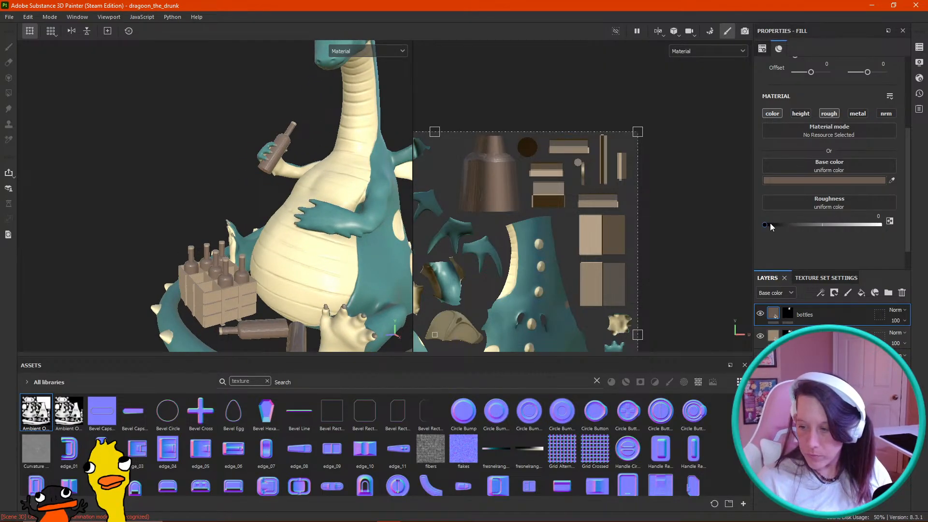
mouse_move(769, 224)
mouse_down()
mouse_move(914, 230)
mouse_move(753, 224)
mouse_move(827, 228)
mouse_move(767, 227)
mouse_move(775, 227)
mouse_up()
drag(864, 218, 870, 219)
click(870, 219)
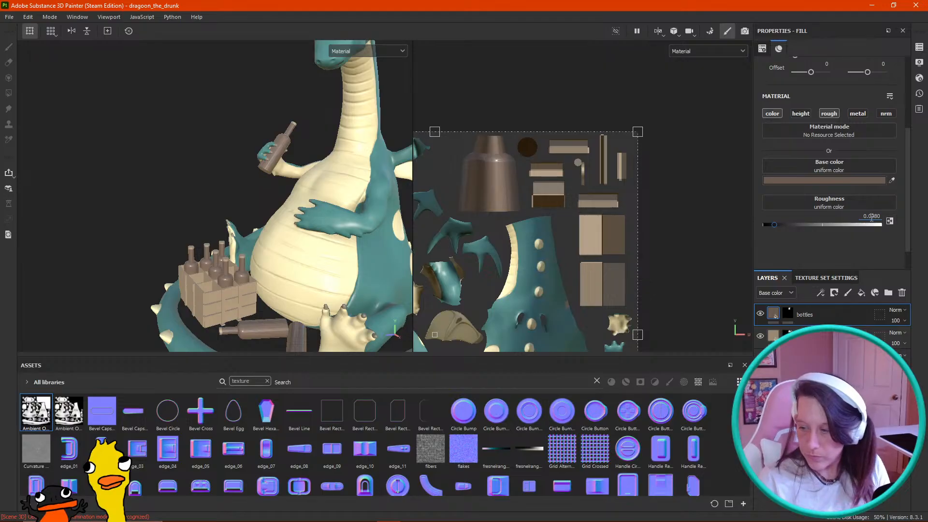
mouse_move(778, 228)
mouse_down()
mouse_move(802, 224)
mouse_move(784, 224)
mouse_up()
click(875, 216)
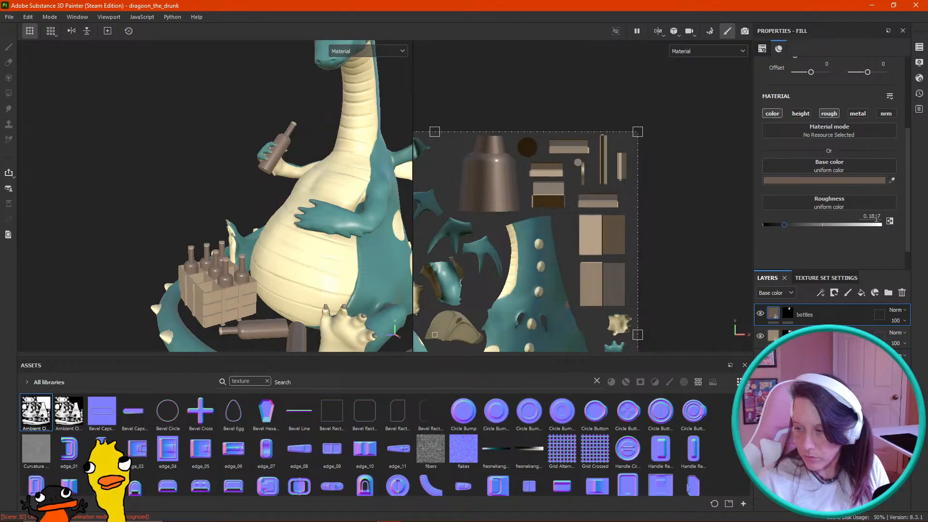
key(BackSpace)
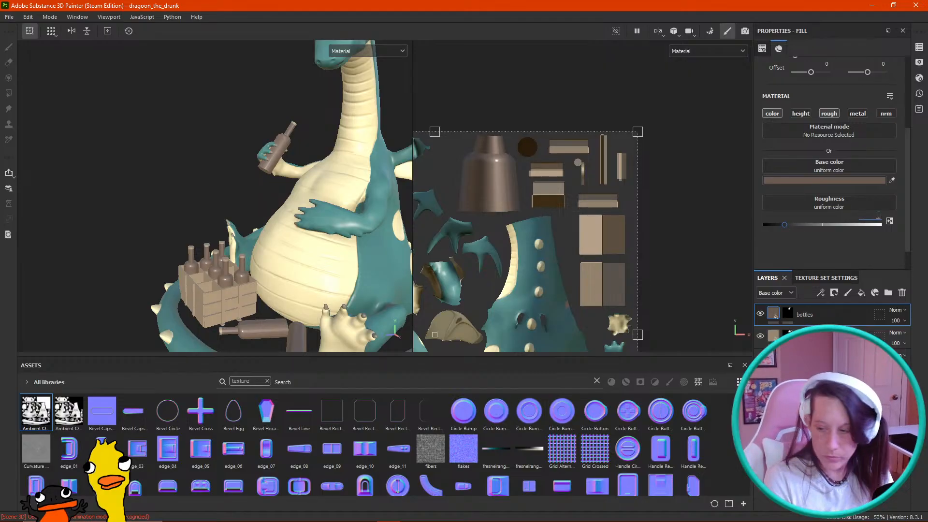
text(0.15)
key(Return)
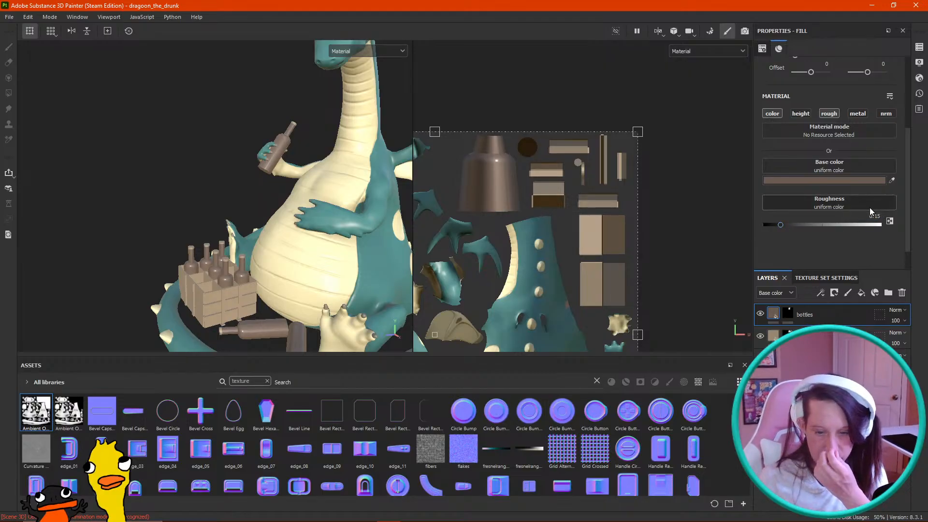
Step: Add a fill layer named "bottle_caps" above the bottles layer and give it a black mask
alt+drag(301, 230, 362, 252)
alt+middle_drag(363, 251, 353, 216)
alt+drag(353, 217, 330, 225)
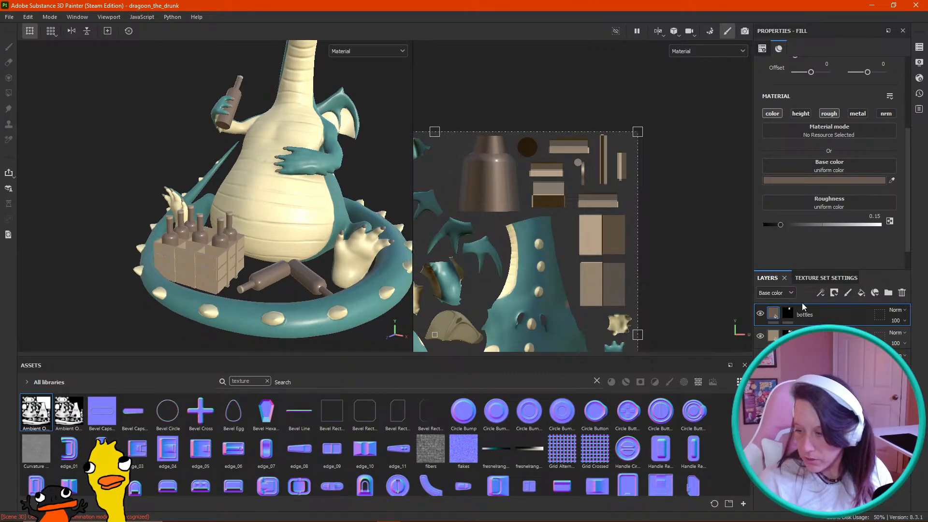
click(862, 293)
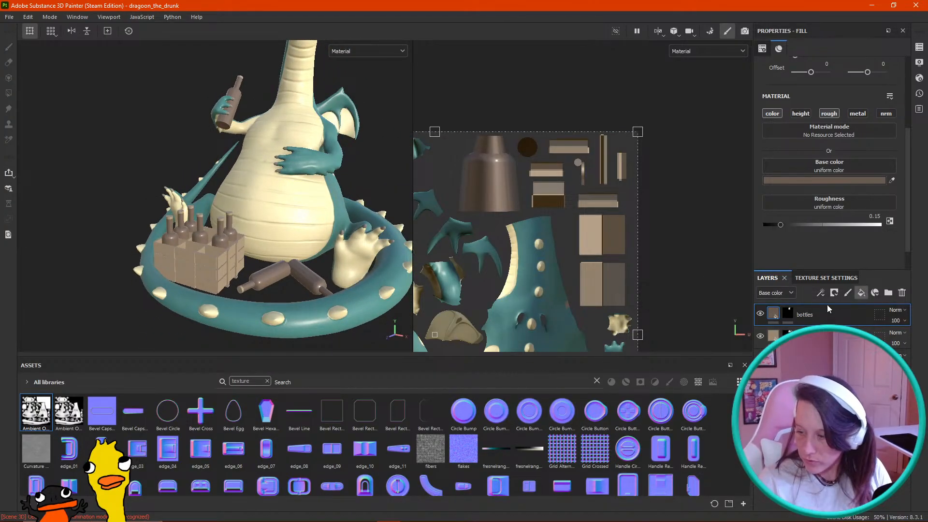
double_click(804, 315)
text(bottle_c)
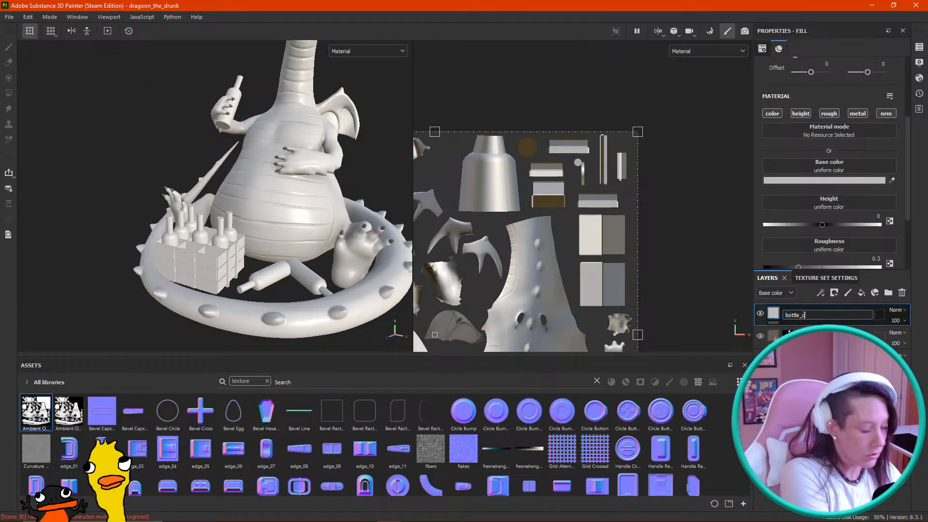
text(aps)
key(Return)
right_click(804, 315)
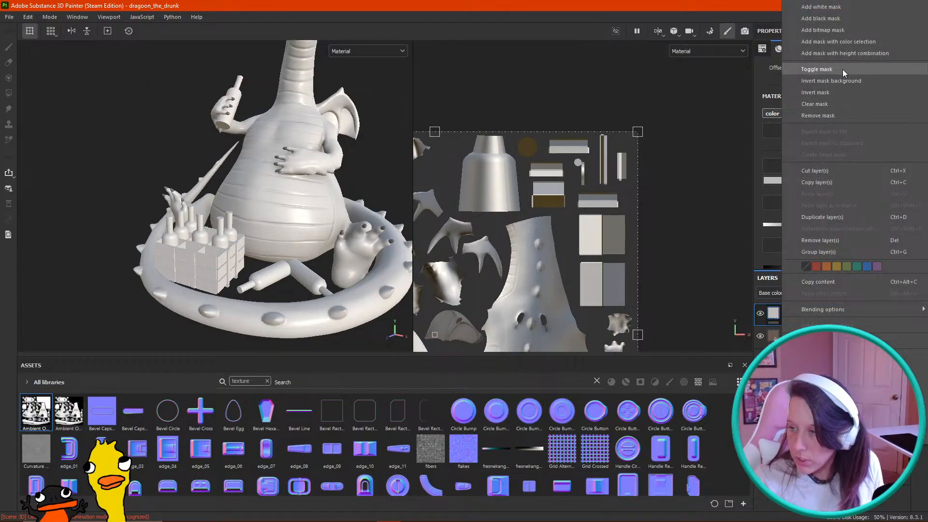
click(821, 19)
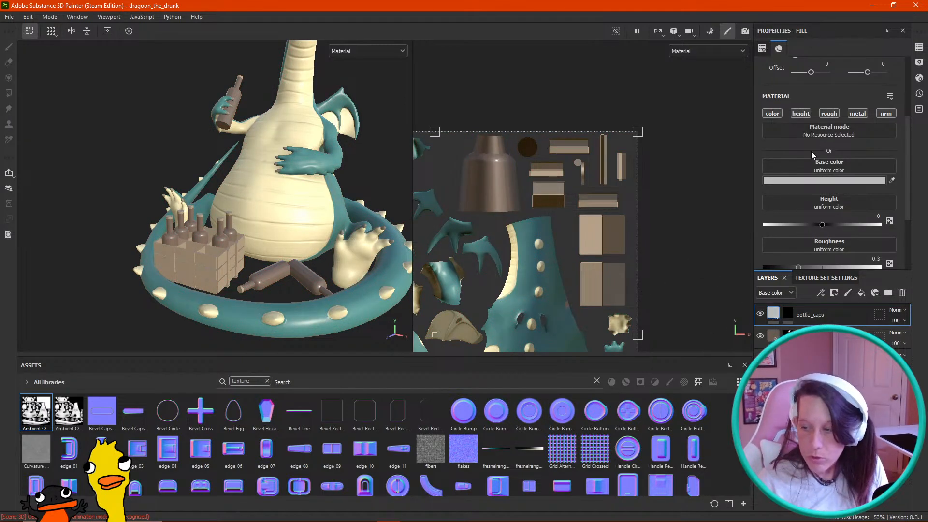
Step: Limit the bottle_caps fill to the color and rough channels
click(801, 113)
click(858, 113)
click(886, 113)
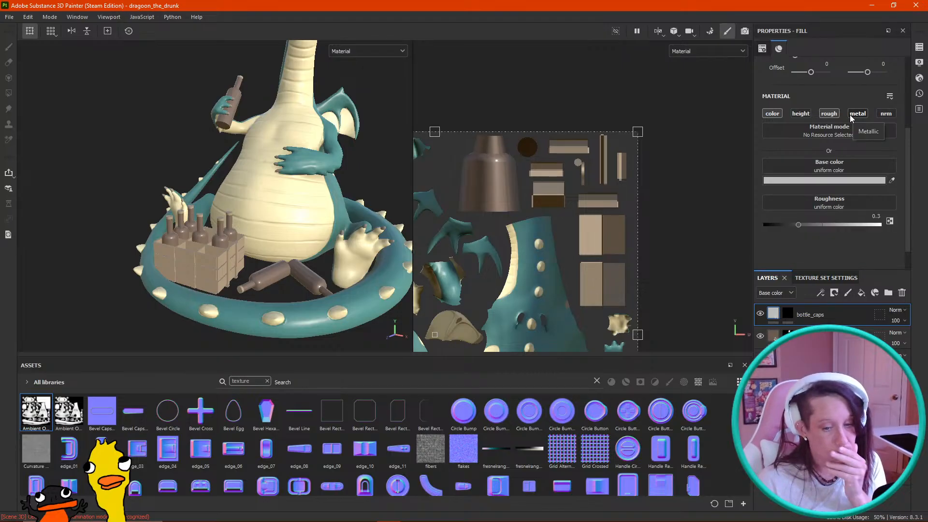
click(851, 116)
click(852, 115)
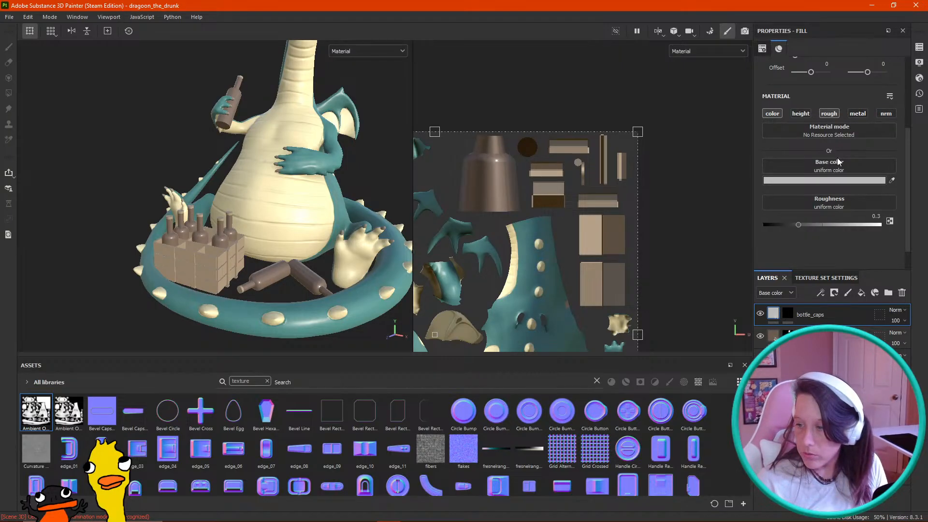
Step: Set the base color of the bottle_caps fill to a warm golden yellow
click(813, 180)
click(809, 360)
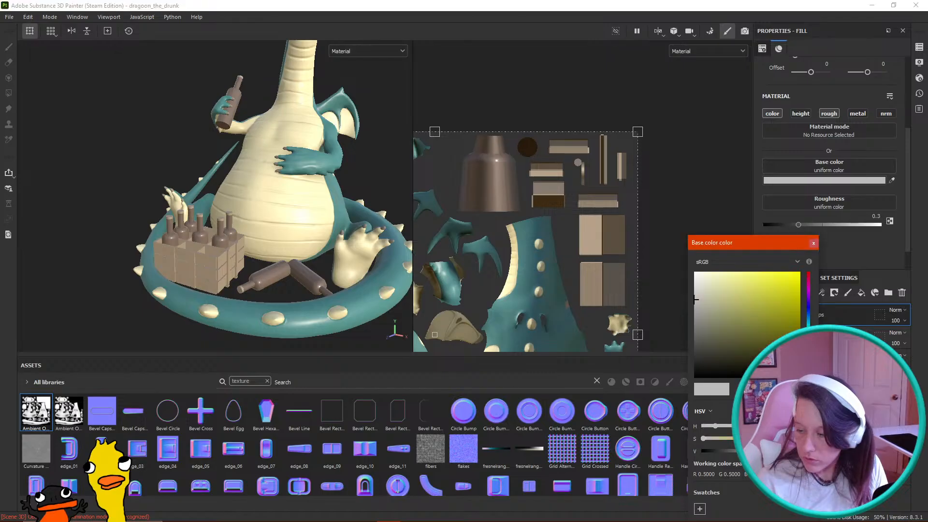
click(767, 333)
click(808, 366)
drag(765, 296, 745, 272)
click(809, 362)
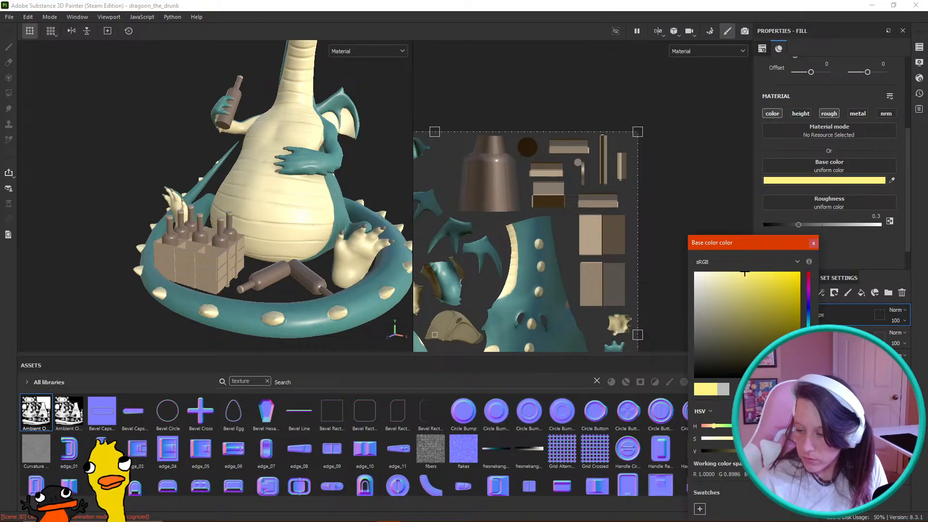
drag(808, 362, 809, 363)
drag(757, 315, 746, 289)
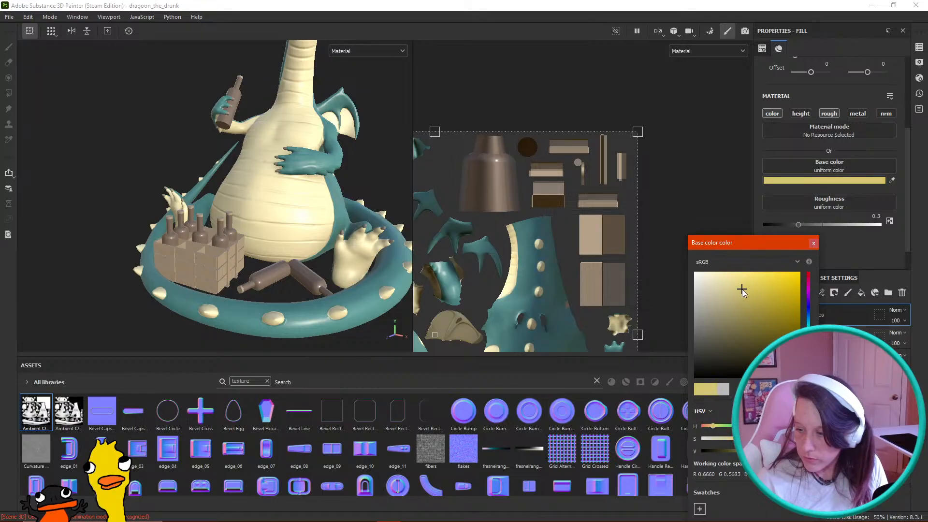
drag(808, 363, 808, 366)
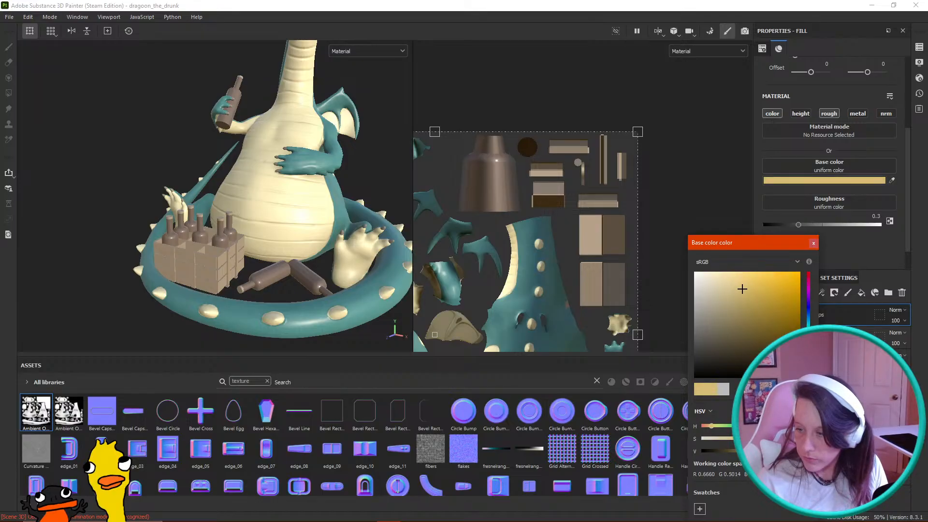
drag(748, 292, 756, 280)
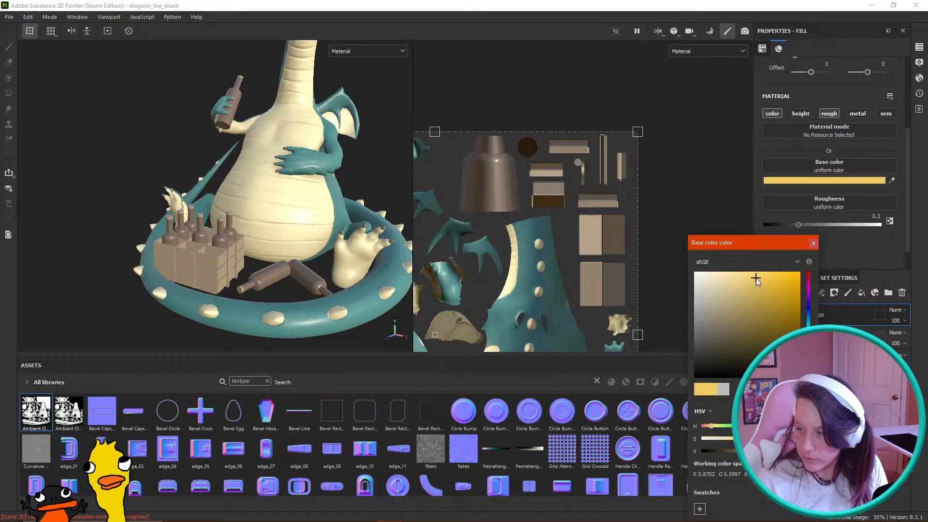
click(814, 244)
Step: Reveal the bottle_caps layer on the small cap disc and strip UV islands by polygon-filling them in its mask
scroll(596, 174, up, 2)
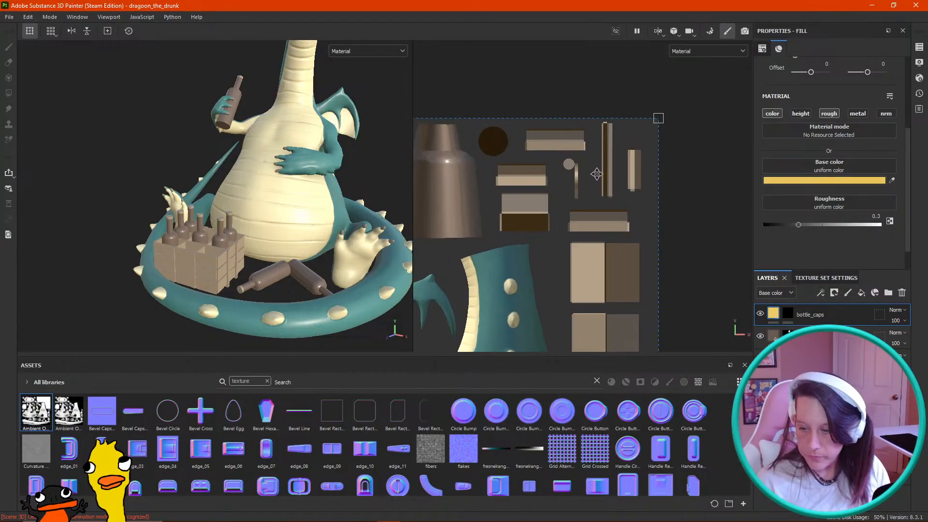
scroll(597, 174, up, 2)
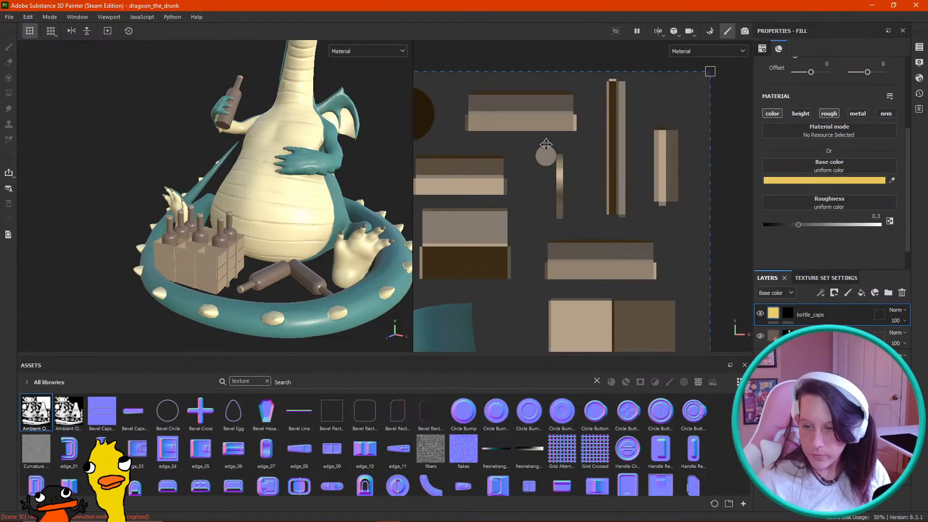
click(788, 313)
key(4)
drag(570, 189, 591, 226)
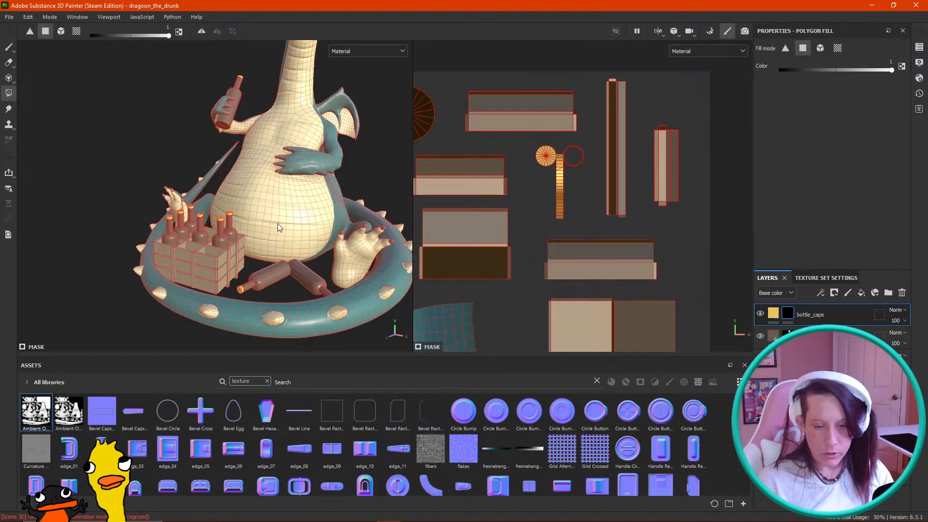
scroll(277, 222, up, 6)
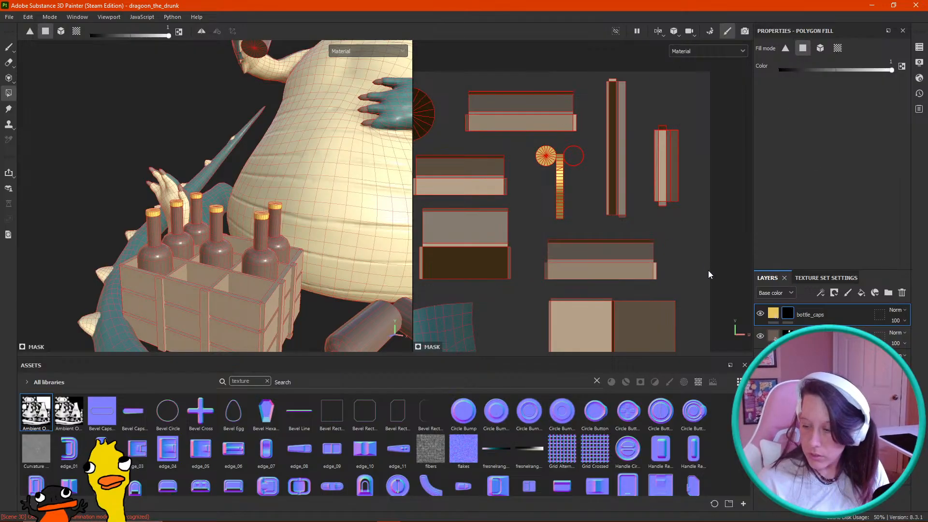
Step: Enable the metal channel on the bottle_caps fill and raise its metallic value to about 0.76
click(773, 313)
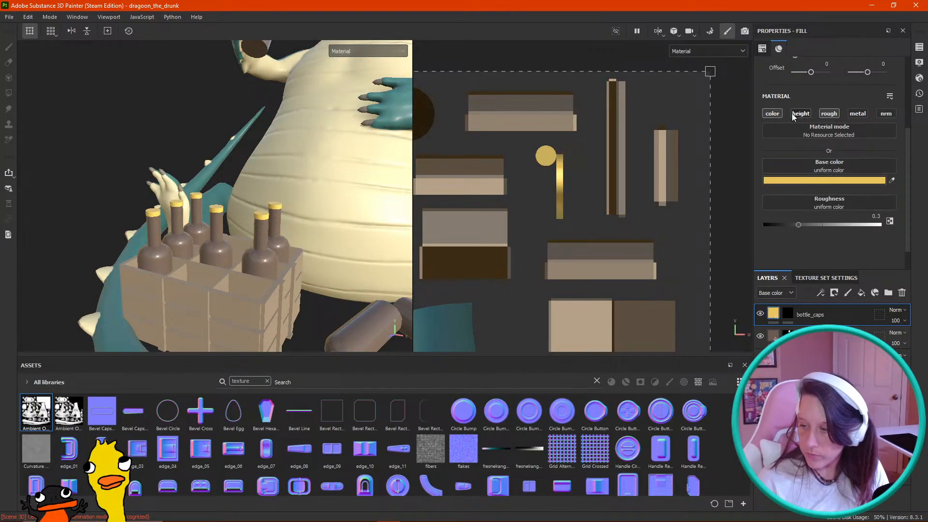
click(858, 114)
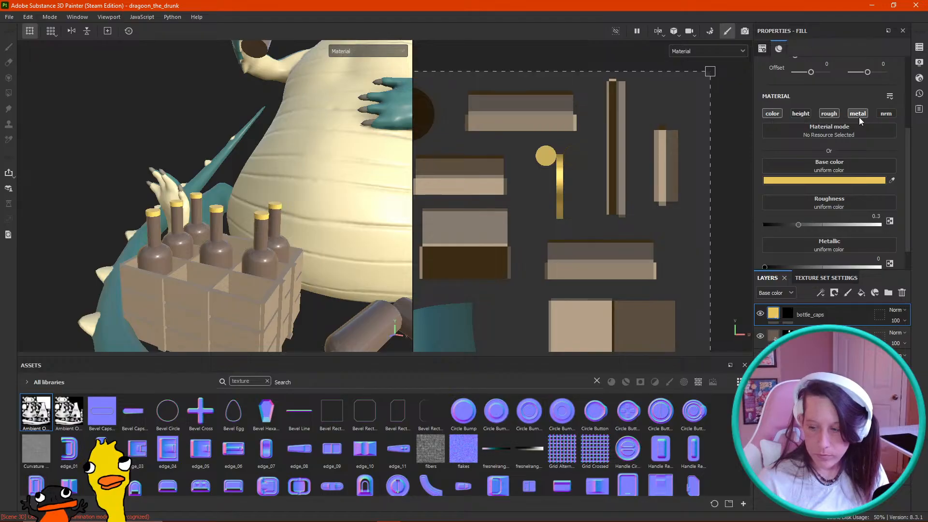
scroll(824, 231, down, 1)
drag(806, 239, 855, 244)
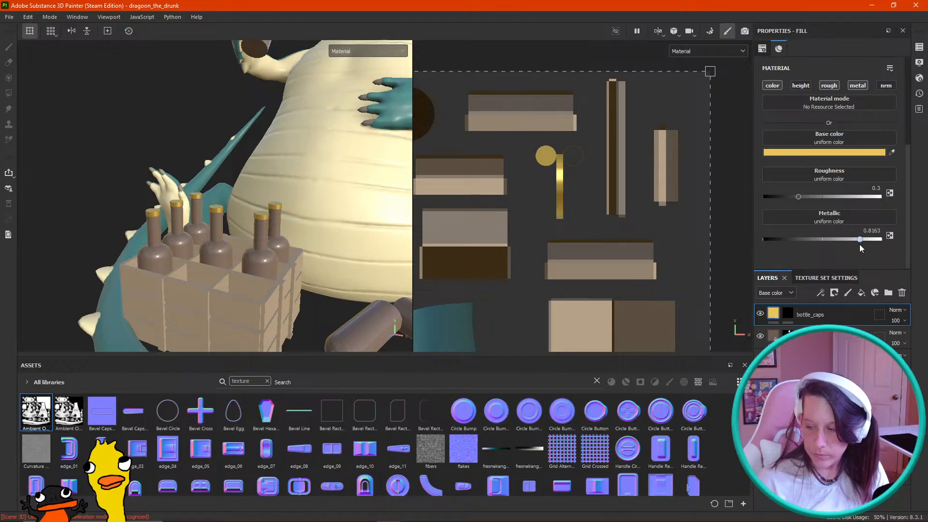
Step: Set the roughness of the bottle_caps fill to 0.2
mouse_move(816, 195)
mouse_down()
mouse_move(747, 194)
mouse_move(901, 188)
mouse_move(806, 183)
mouse_move(795, 196)
mouse_up()
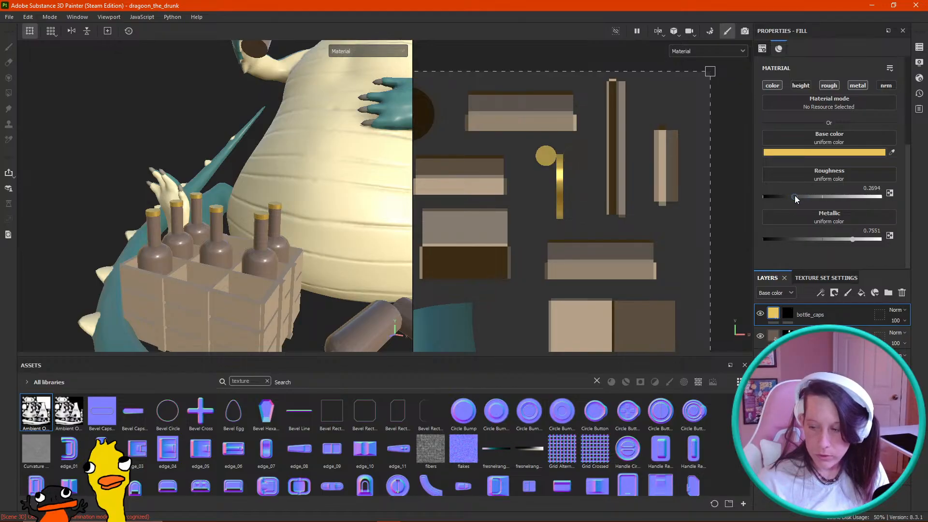
double_click(881, 187)
text(0.2)
Step: Try metallic values of 1 and about 0.71 on the bottle caps, judging them on the held bottle and the whole scene
scroll(242, 222, down, 6)
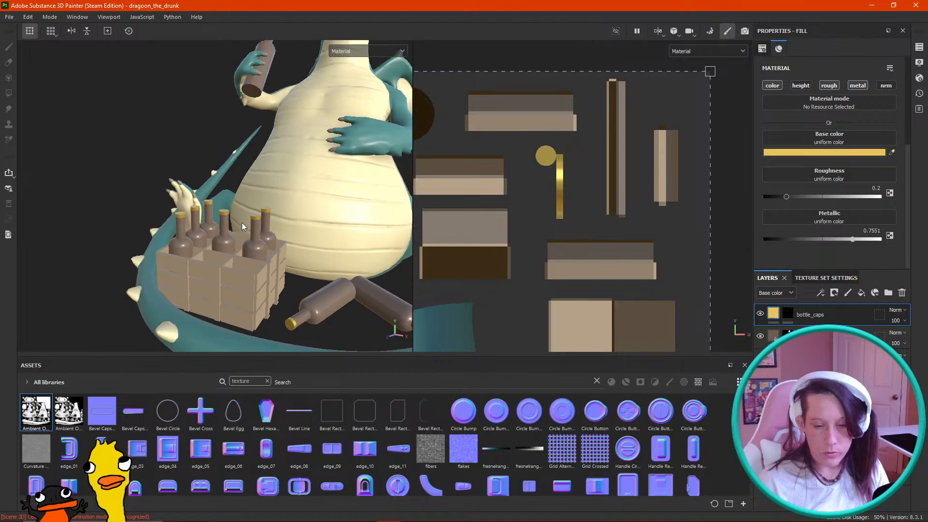
alt+drag(277, 178, 239, 218)
scroll(236, 179, up, 3)
alt+middle_drag(251, 139, 252, 175)
scroll(253, 175, up, 2)
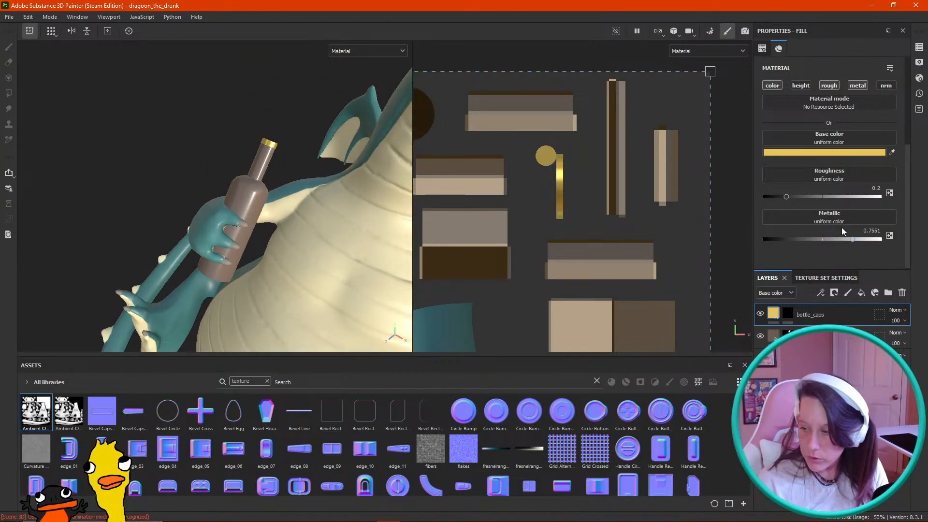
drag(854, 239, 881, 239)
scroll(288, 192, down, 3)
alt+drag(301, 246, 268, 213)
scroll(232, 165, down, 2)
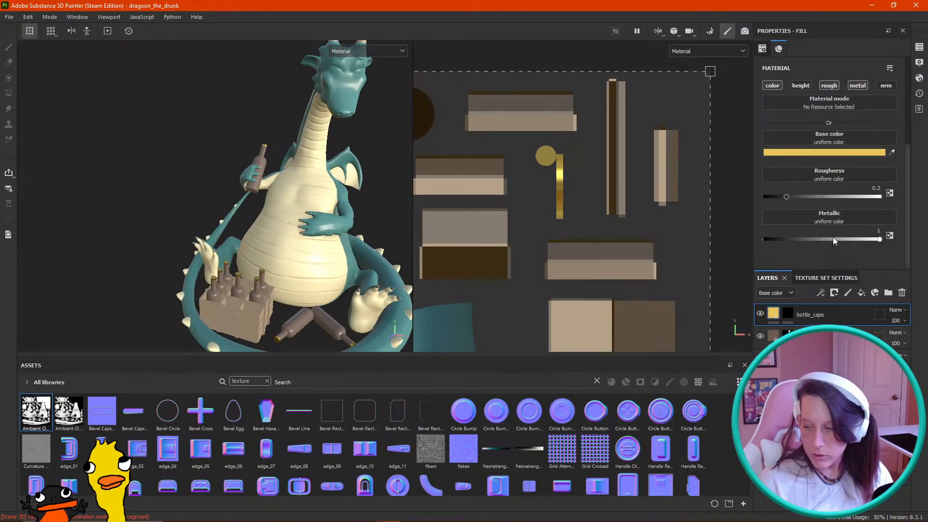
scroll(317, 242, up, 5)
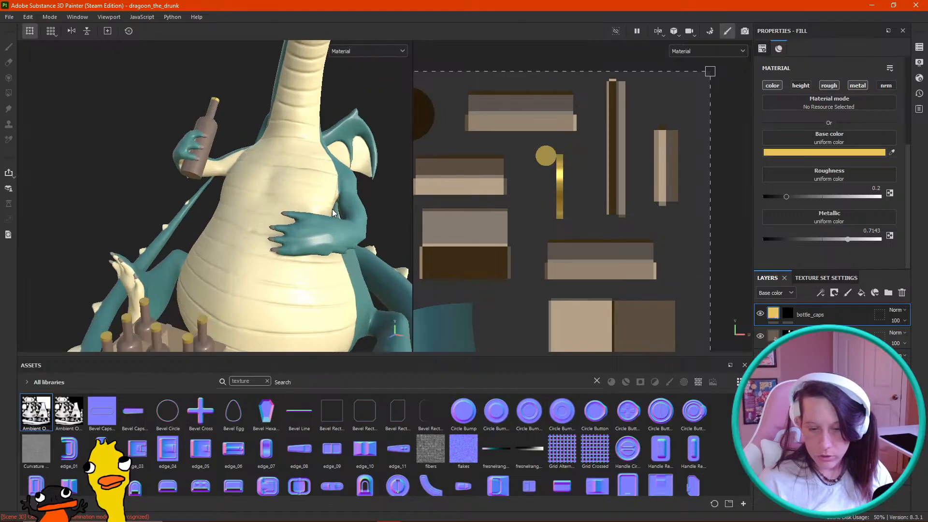
alt+drag(317, 243, 359, 283)
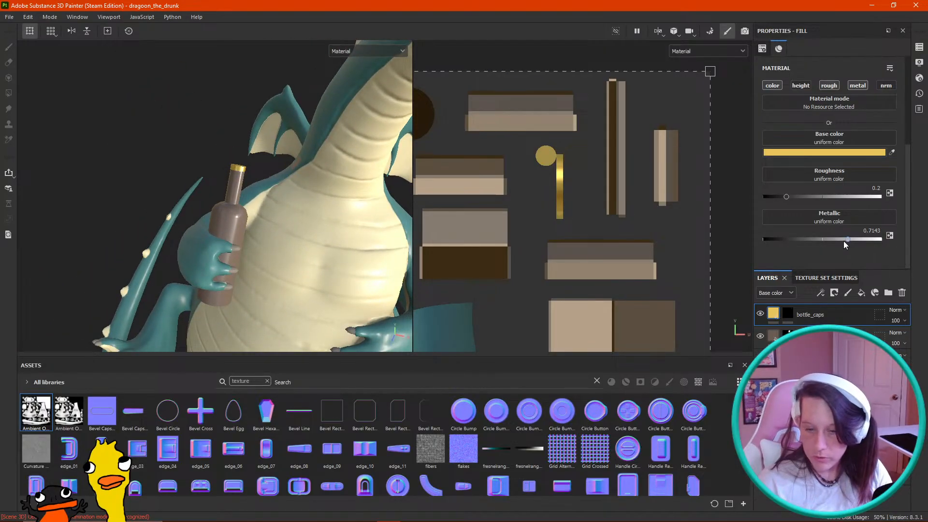
Step: Set the metallic value of the bottle_caps fill to 0.8
drag(846, 240, 852, 240)
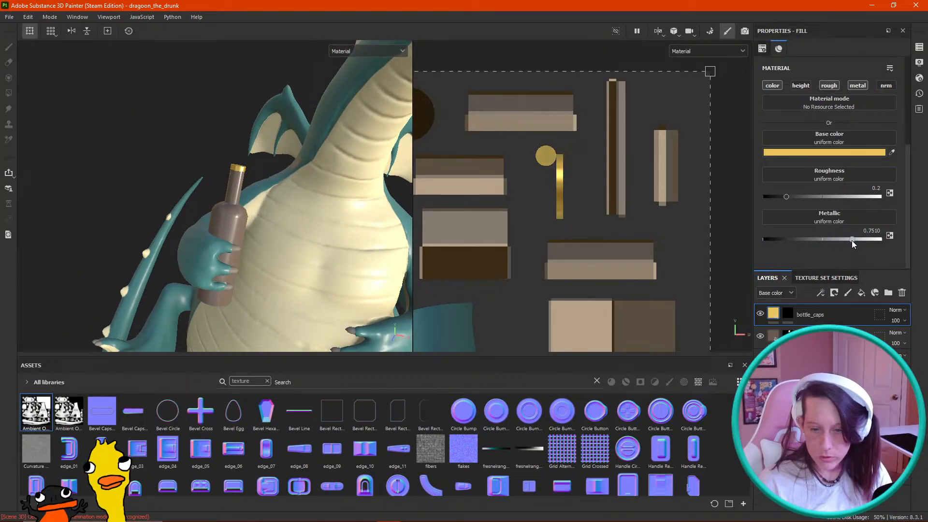
double_click(873, 230)
text(0.8)
key(Return)
scroll(297, 238, down, 5)
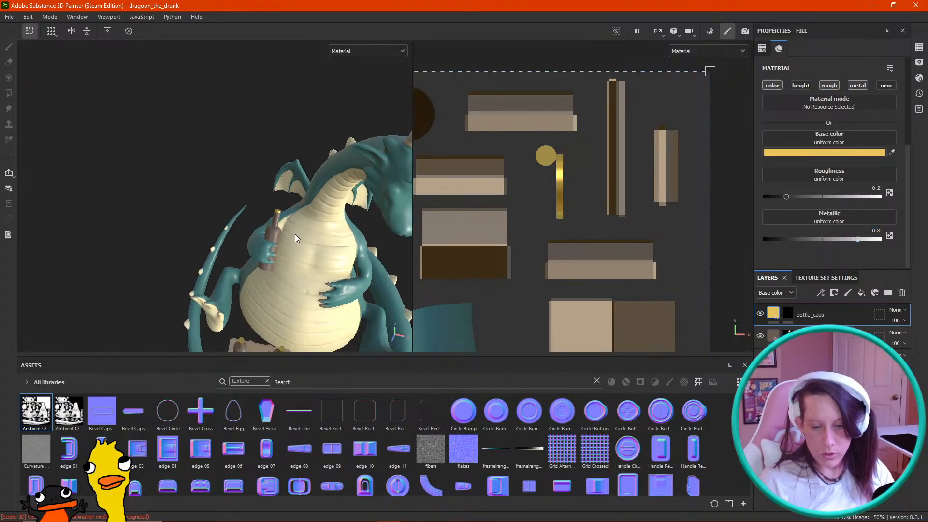
mouse_move(296, 238)
alt+mouse_down()
mouse_move(309, 208)
mouse_move(302, 170)
mouse_move(327, 140)
mouse_move(285, 172)
mouse_move(296, 223)
alt+mouse_up()
key(f)
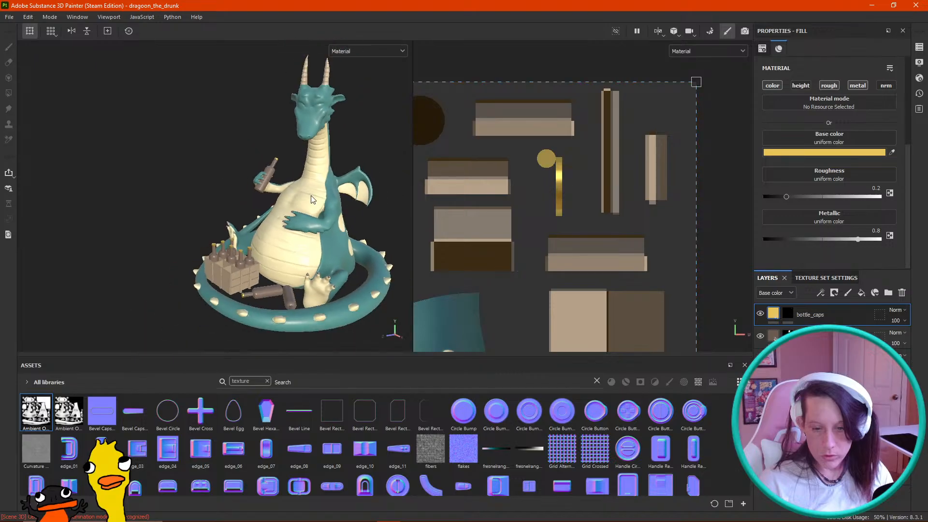
scroll(549, 210, down, 4)
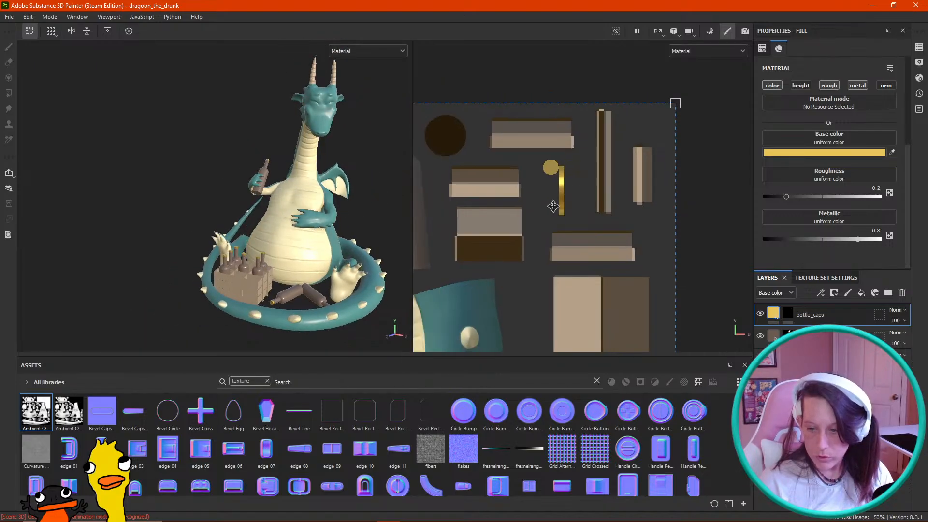
middle_drag(549, 209, 594, 193)
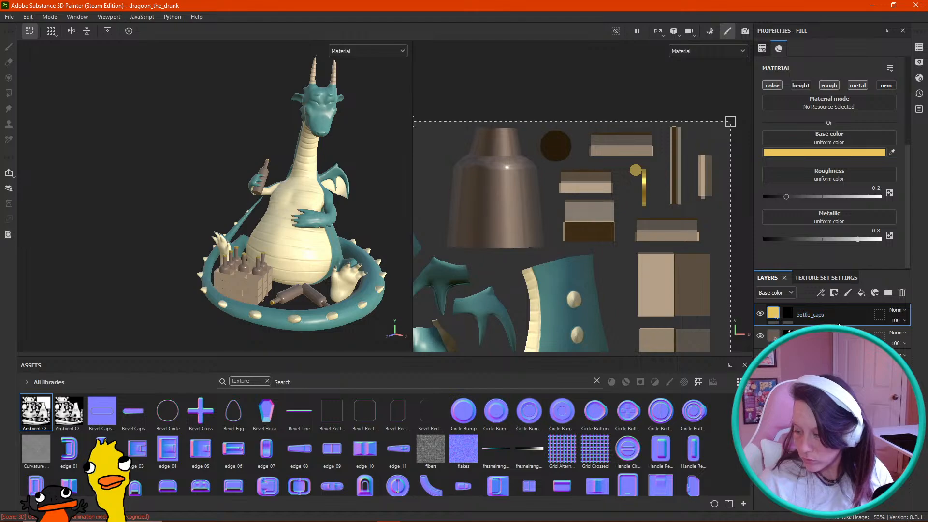
Step: Add a new fill layer with a black mask above bottle_caps and name it label
click(862, 291)
right_click(817, 315)
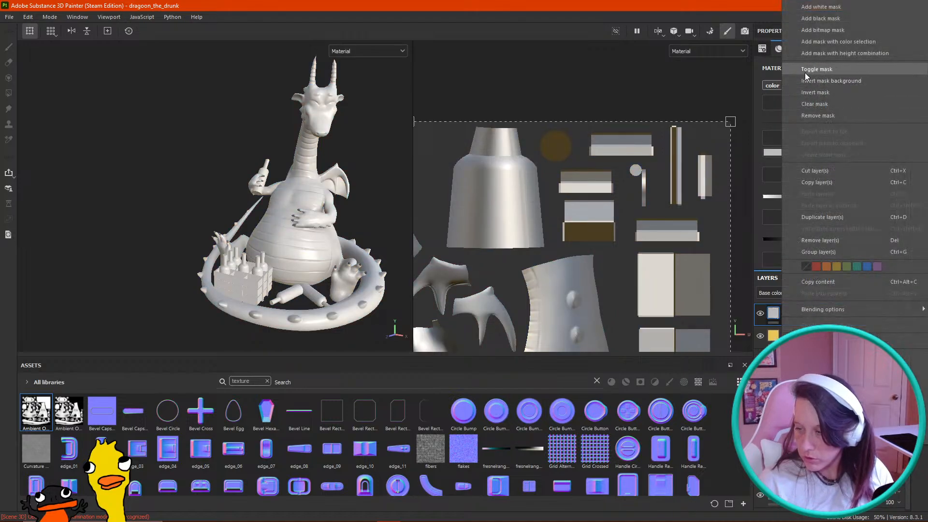
click(818, 20)
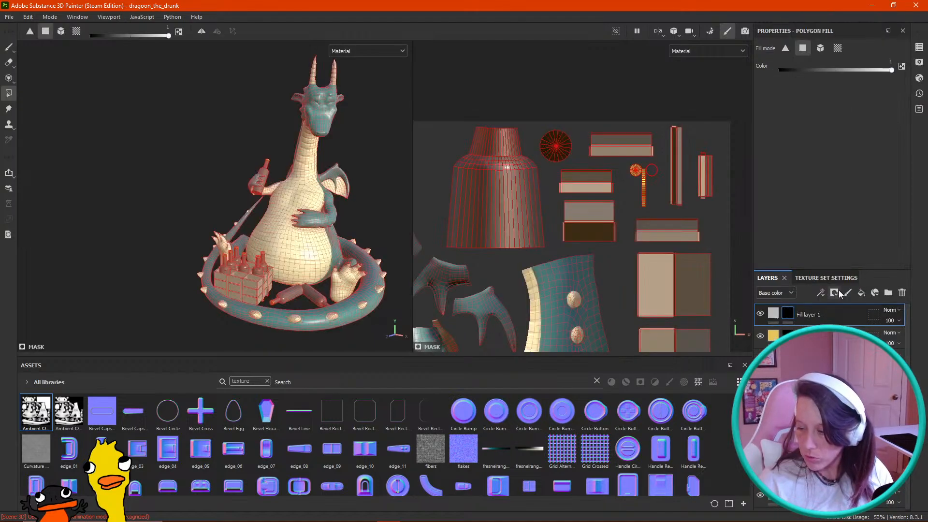
double_click(806, 315)
text(;ale)
key(BackSpace)
key(BackSpace)
key(BackSpace)
key(BackSpace)
text(label)
key(Return)
Step: Turn off the height, roughness, metal and normal channels of the label fill, leaving only color
click(773, 314)
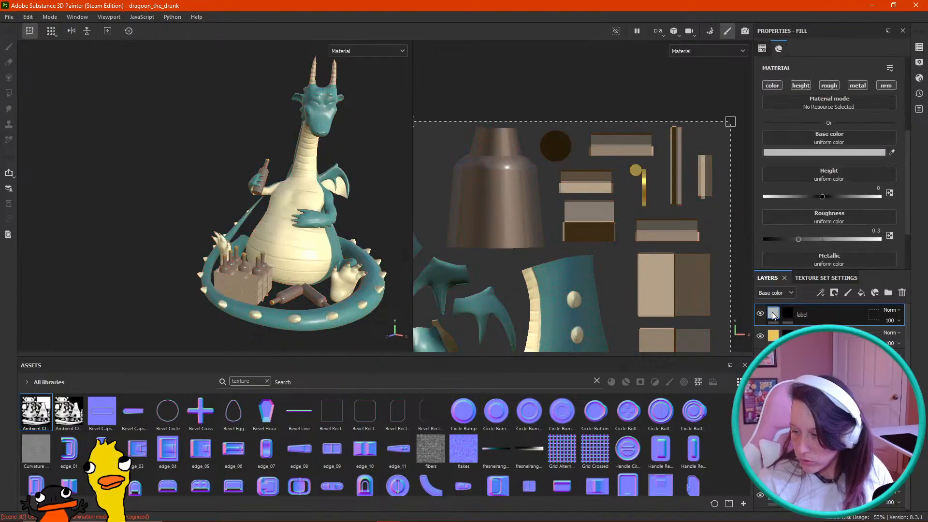
click(801, 85)
click(829, 85)
click(858, 85)
click(886, 85)
Step: Target the label layer's mask with the Paint tool and choose the Basic Hard brush
click(787, 314)
key(4)
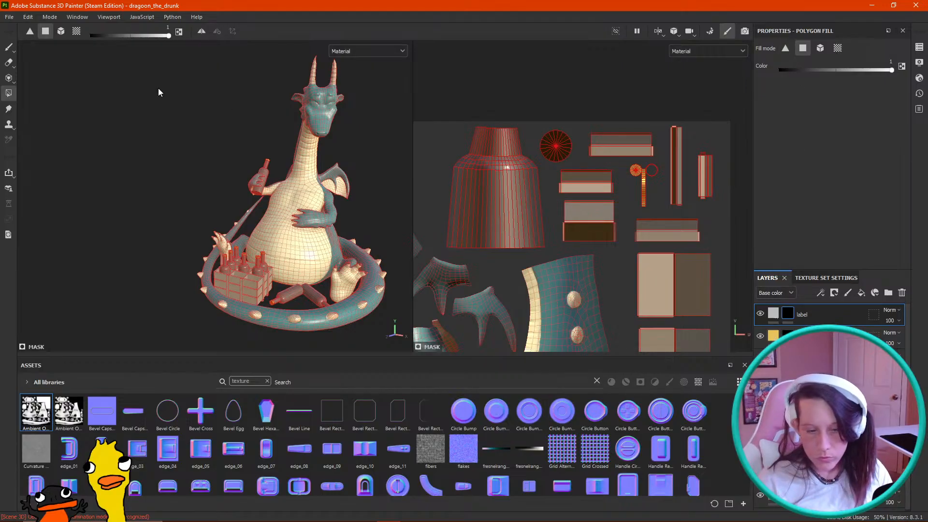
click(8, 47)
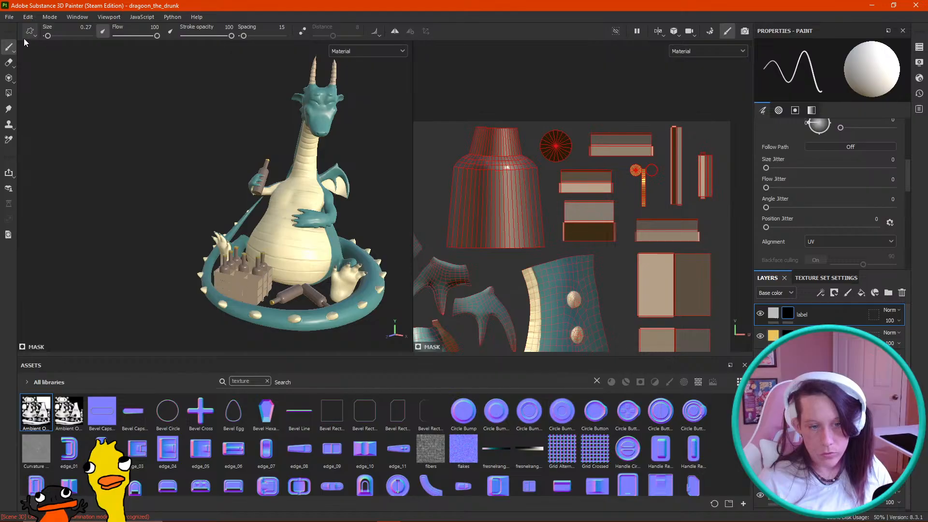
click(12, 50)
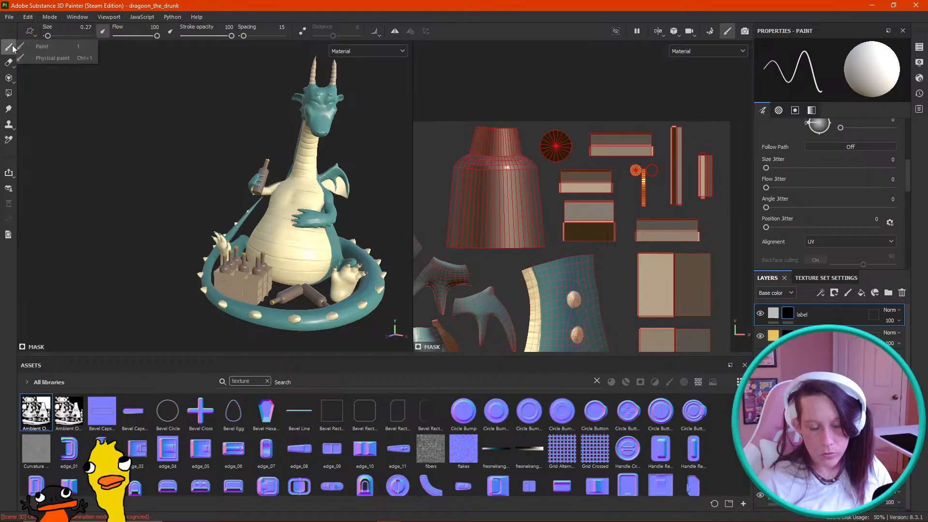
click(9, 93)
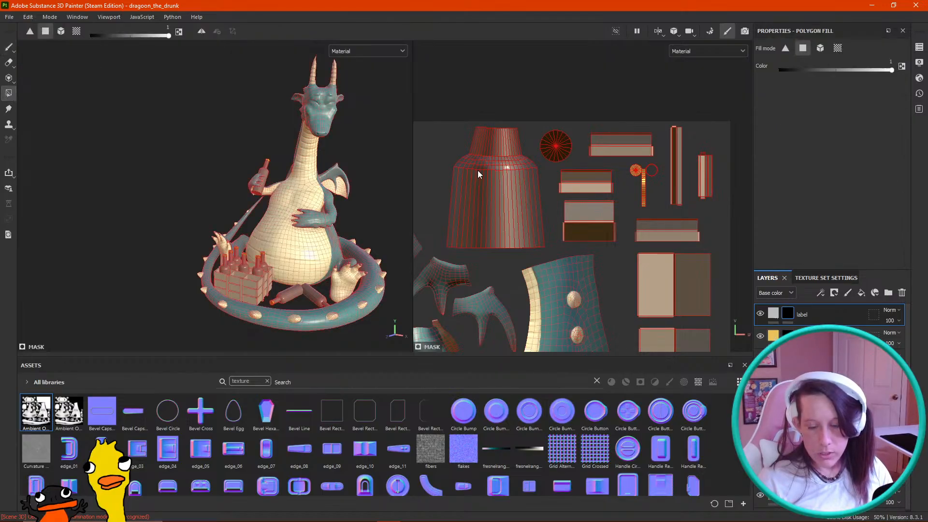
click(13, 43)
scroll(809, 219, down, 5)
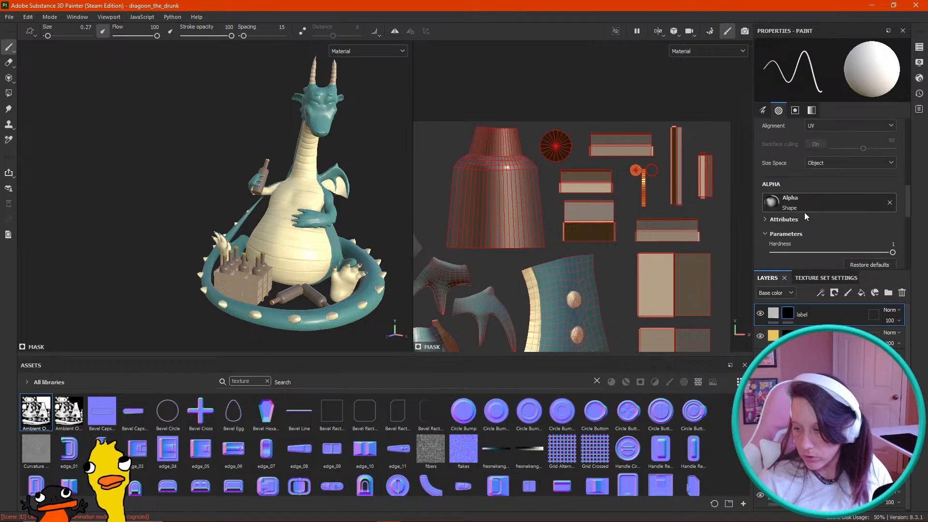
click(267, 381)
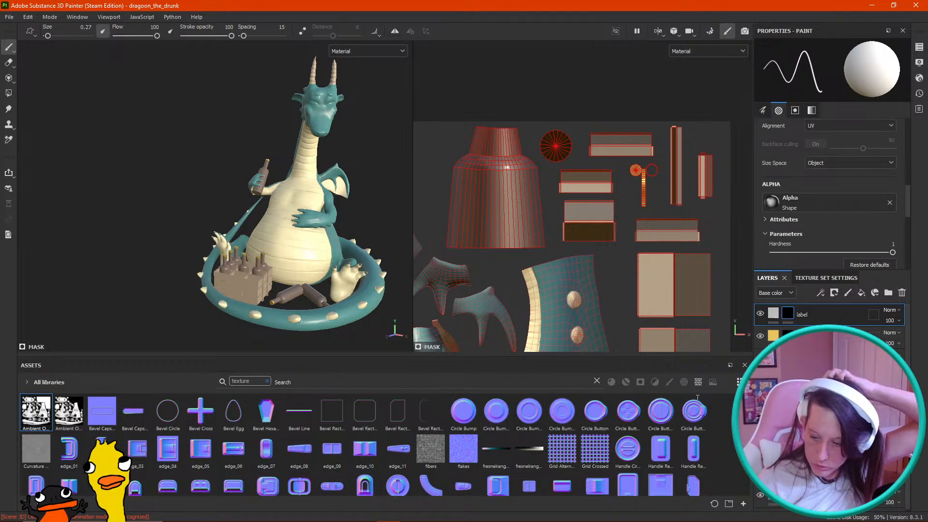
click(670, 383)
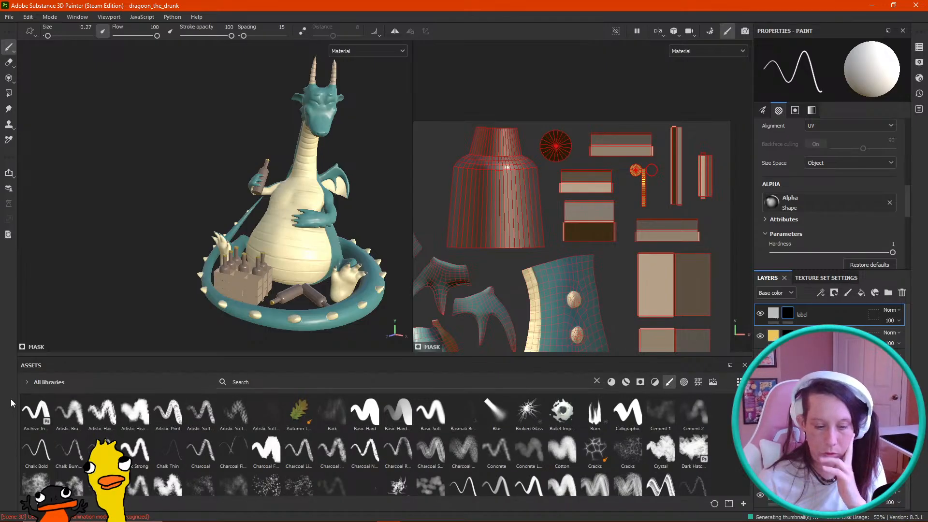
click(365, 411)
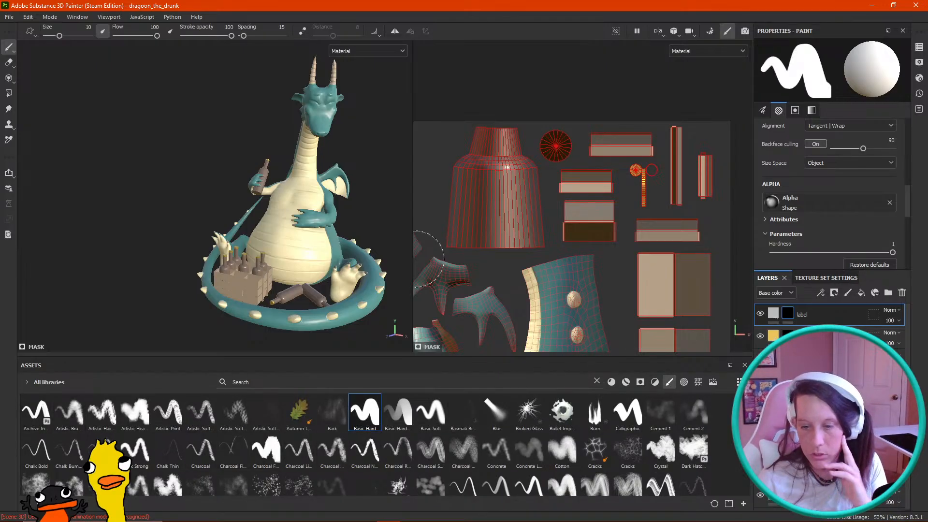
Step: Try a straight label stroke across the bottle's UV island with the brush at size 0.93
key(bracketleft)
key(bracketleft)
key(bracketleft)
key(bracketleft)
key(bracketleft)
key(bracketleft)
key(bracketleft)
key(bracketleft)
key(bracketleft)
key(bracketleft)
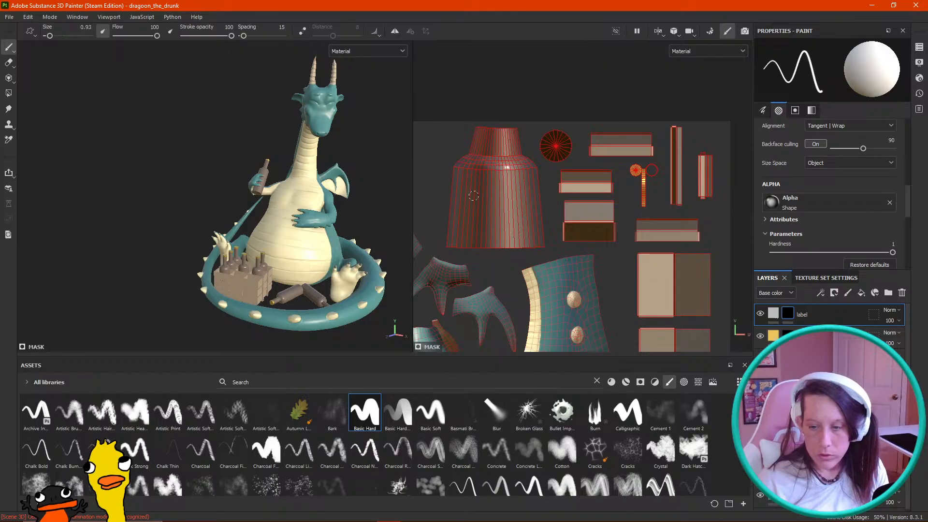
drag(474, 196, 525, 196)
scroll(295, 212, up, 6)
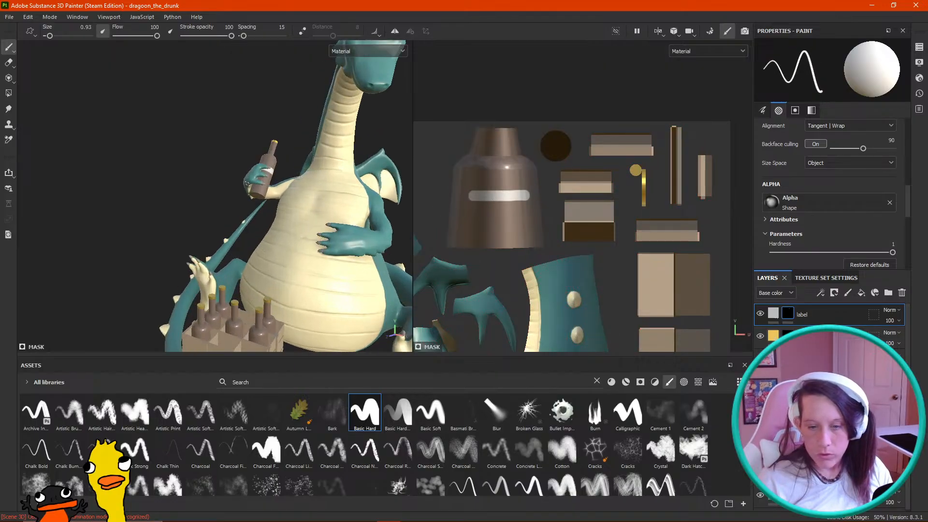
scroll(296, 212, up, 3)
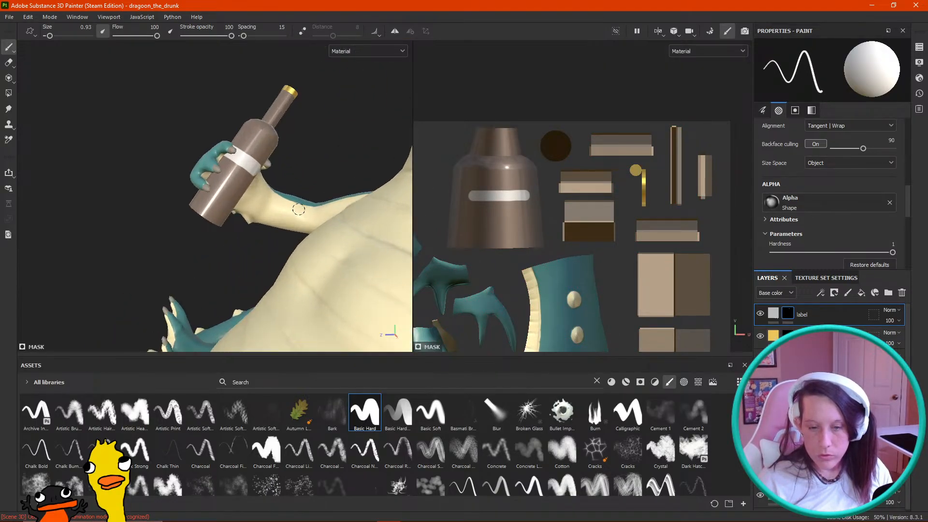
key(ctrl+z)
Step: Reduce the brush size to 0.32 for outlining the label
key(bracketleft)
key(bracketleft)
key(bracketleft)
key(bracketleft)
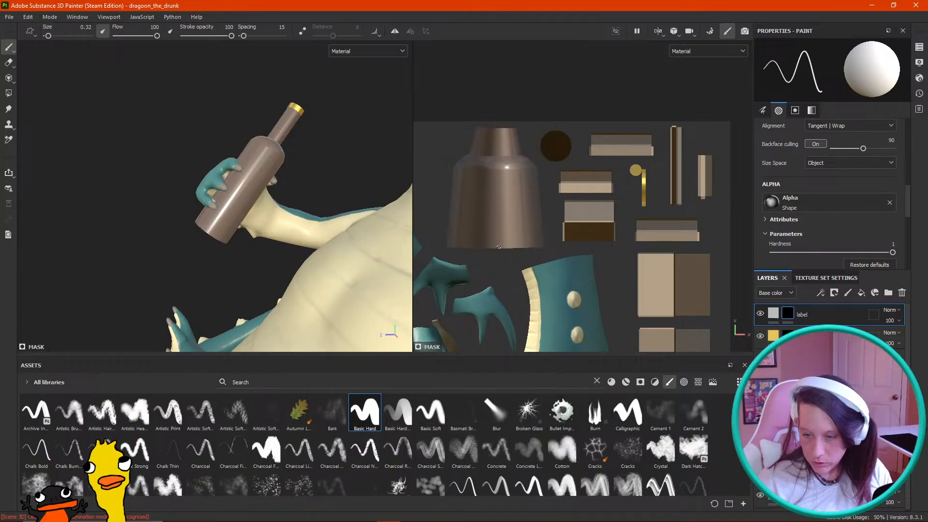
Step: Try outlining a rectangular label with straight strokes in the middle of the bottle's UV island
shift+click(532, 190)
shift+click(533, 216)
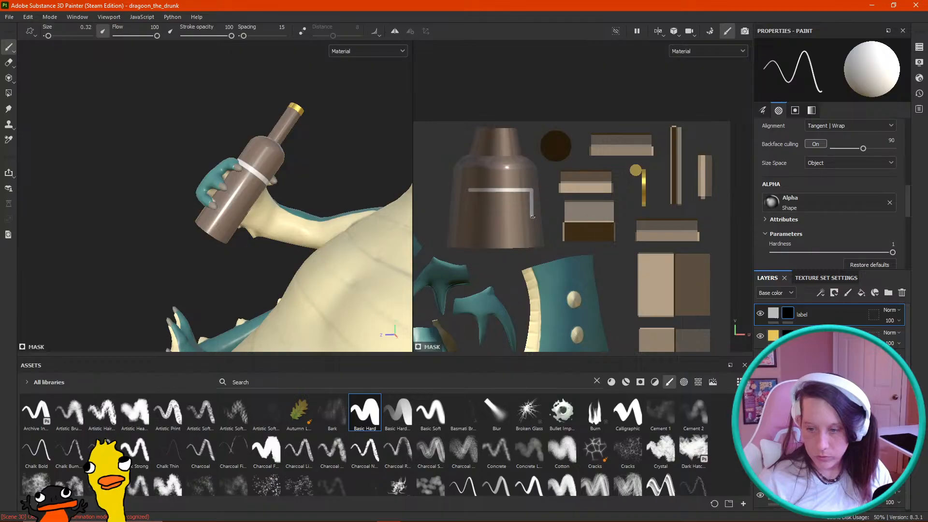
shift+click(470, 214)
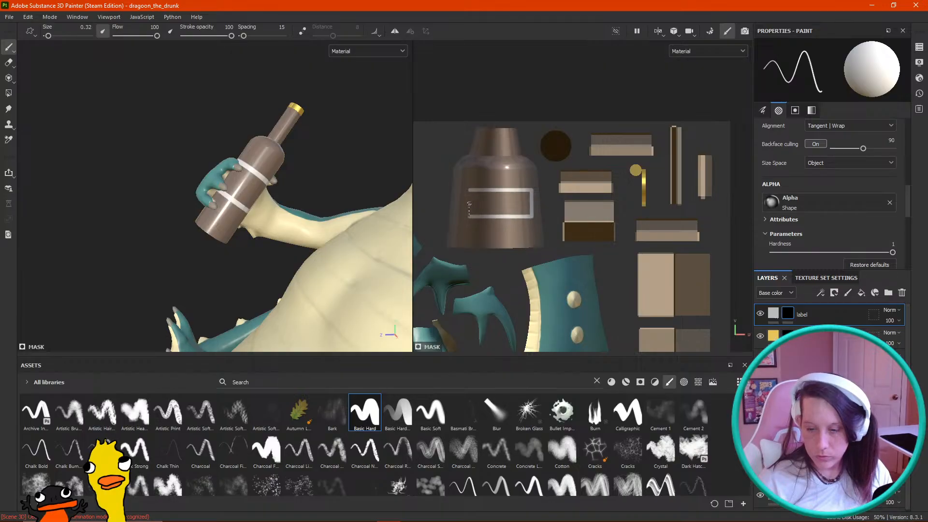
shift+click(469, 190)
Step: Examine the label outline on the held bottle, the crate bottles and the two bottles on the floor
mouse_move(308, 207)
alt+mouse_down()
mouse_move(147, 199)
mouse_move(382, 202)
mouse_move(310, 206)
mouse_move(263, 192)
mouse_move(271, 223)
alt+mouse_up()
alt+right_drag(271, 224, 231, 266)
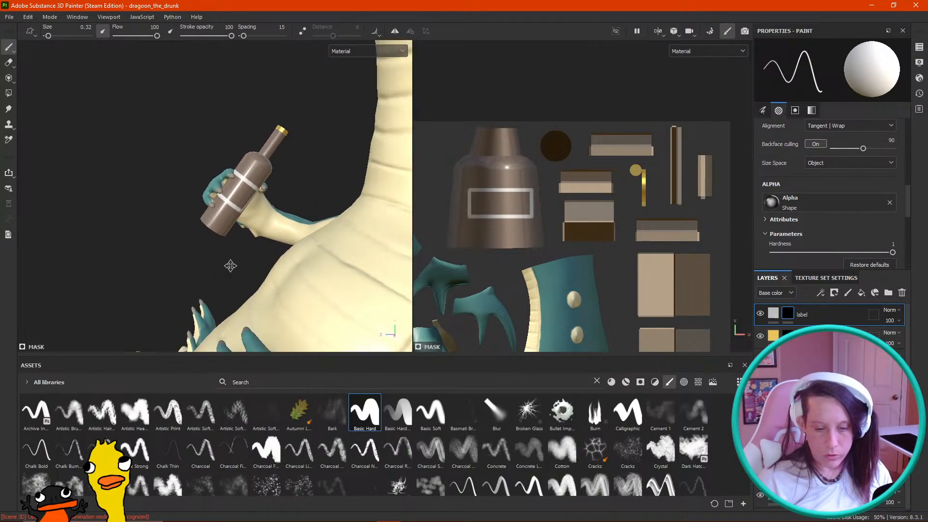
alt+middle_drag(231, 265, 358, 172)
alt+drag(357, 171, 379, 305)
alt+right_drag(380, 305, 384, 300)
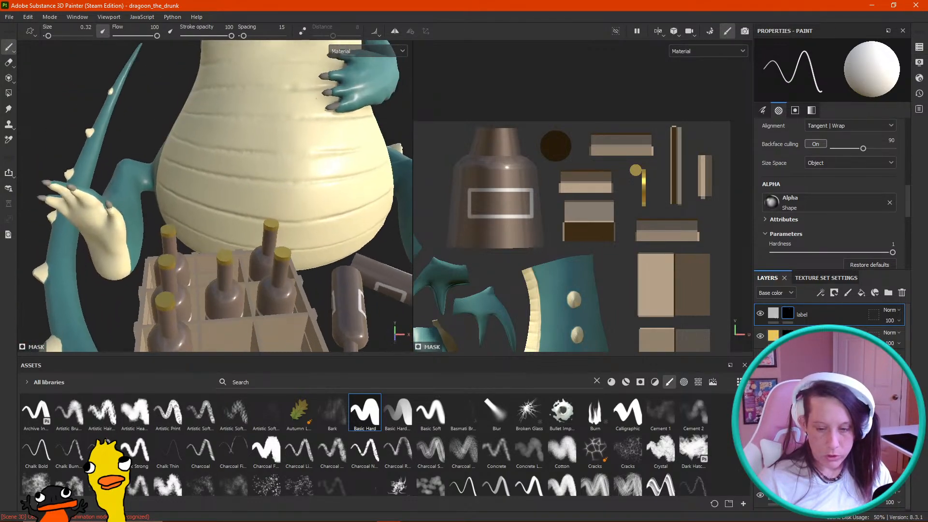
alt+middle_drag(385, 299, 231, 259)
alt+drag(231, 259, 90, 244)
scroll(500, 190, up, 2)
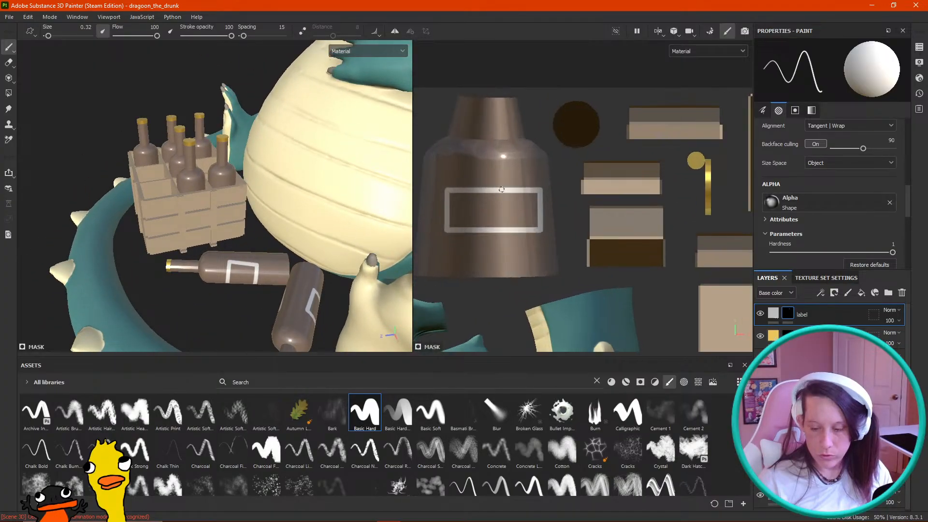
alt+middle_drag(470, 201, 489, 207)
Step: Undo the rectangular label outline and try a slanted side edge on the bottle's UV island
key(ctrl+z)
key(ctrl+z)
key(ctrl+z)
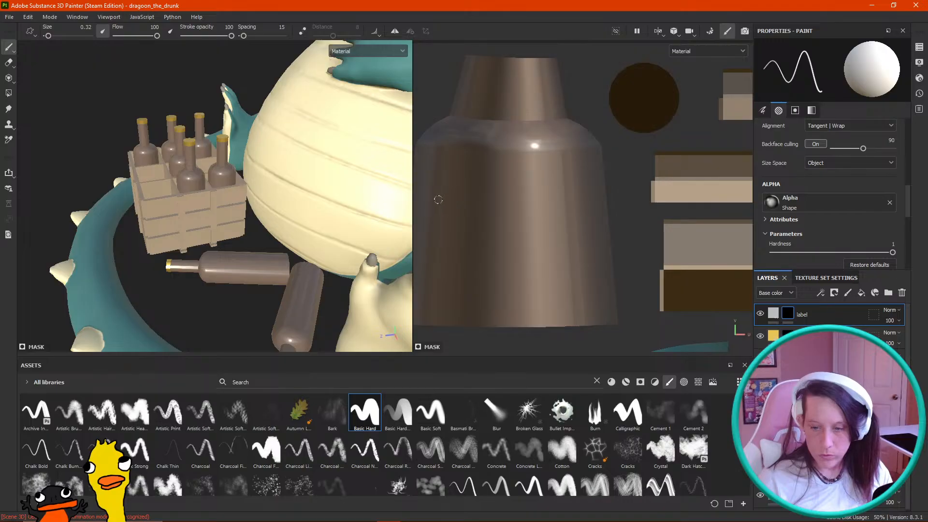
shift+click(430, 271)
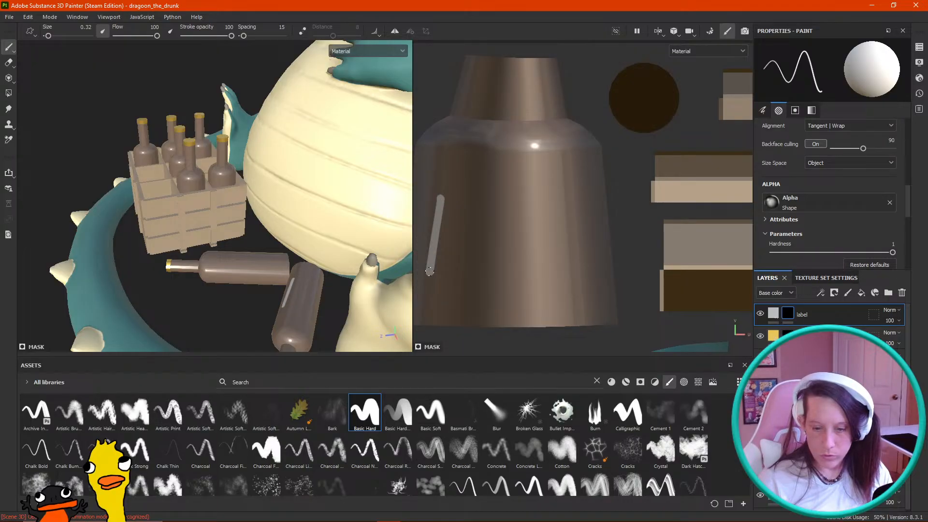
scroll(430, 272, down, 3)
alt+middle_drag(453, 264, 487, 261)
key(ctrl+z)
key(ctrl+z)
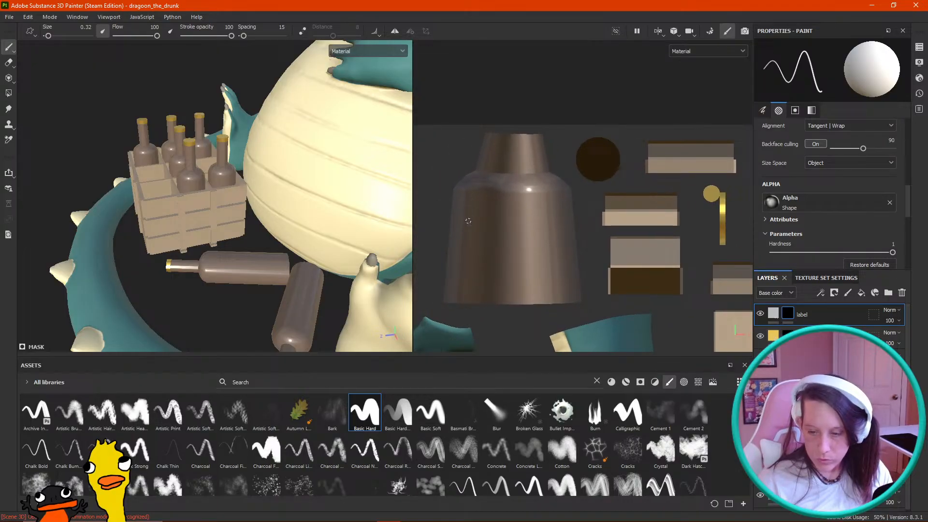
Step: Outline the label on the bottle's UV island with four straight strokes, slanting the sides to follow the island's taper
key(shift)
shift+click(465, 262)
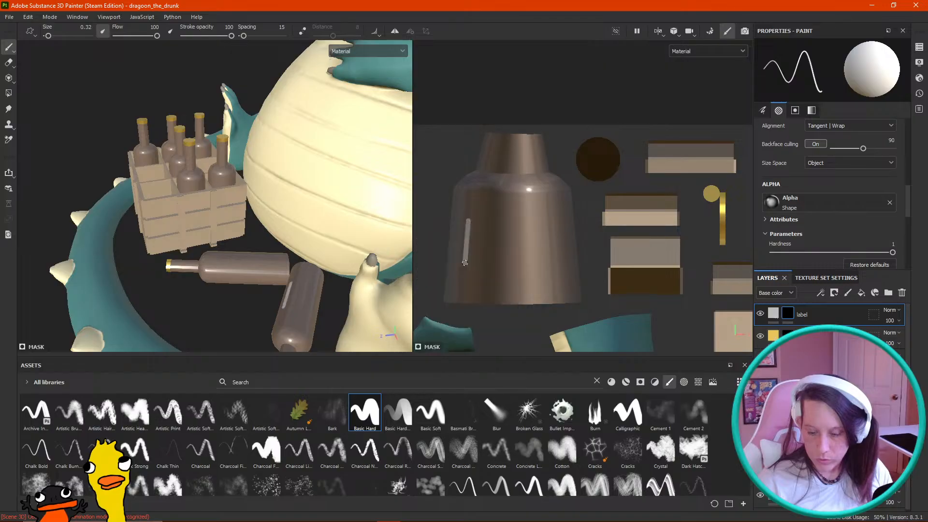
shift+click(558, 264)
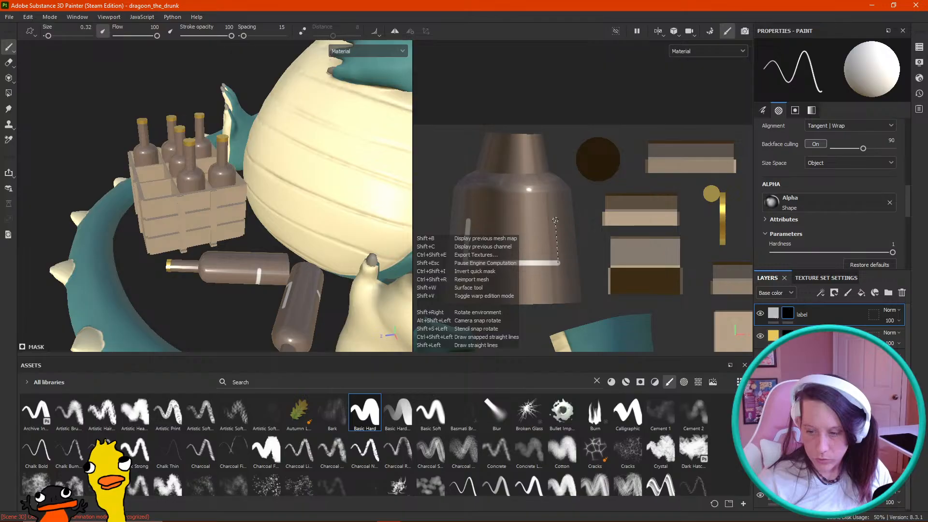
shift+click(555, 220)
shift+click(468, 219)
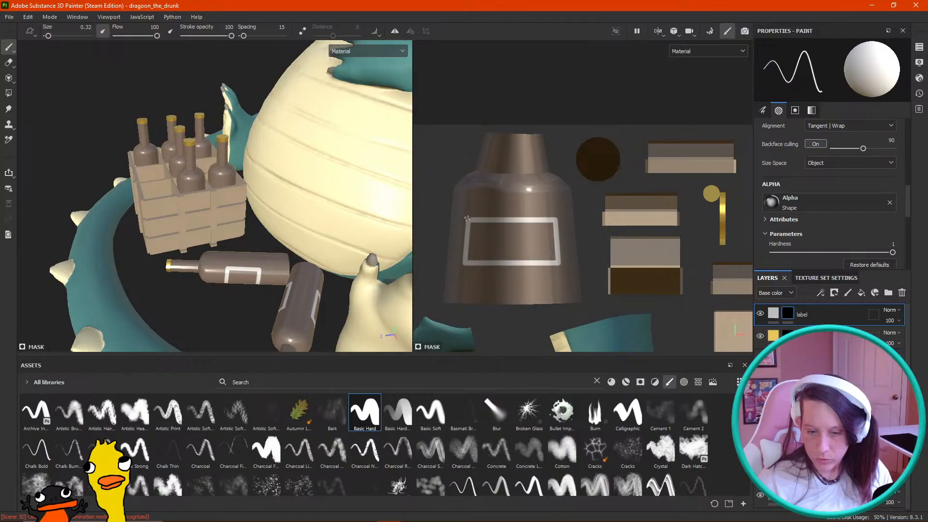
Step: Fill the inside of the label outline in the mask, enlarging the brush to size 0.94 for the interior
alt+drag(203, 261, 265, 234)
scroll(485, 248, up, 5)
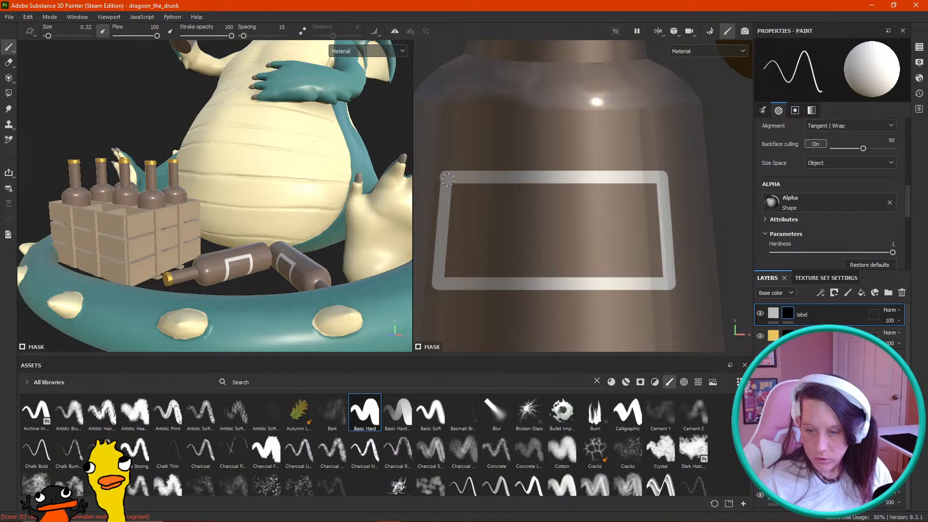
click(446, 177)
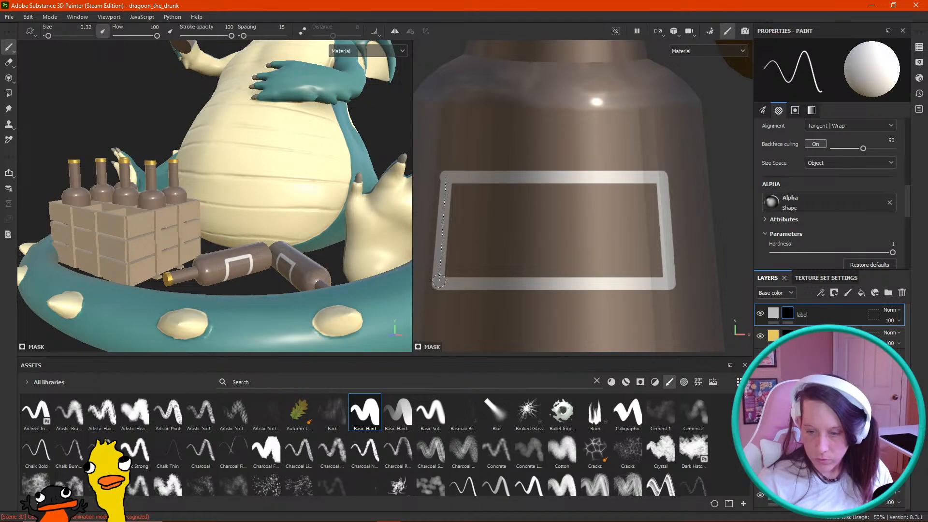
drag(439, 281, 648, 273)
key(bracketright)
key(bracketright)
key(bracketright)
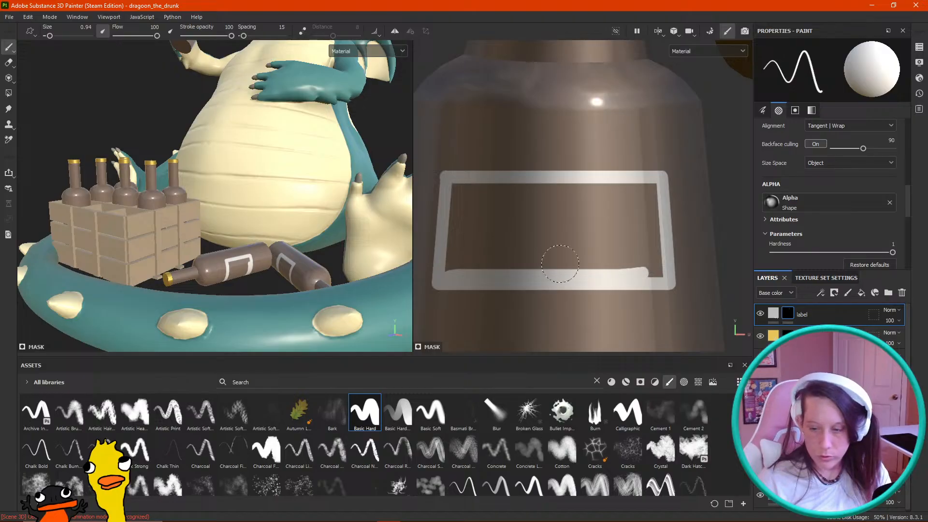
mouse_move(463, 261)
mouse_down()
mouse_move(461, 193)
mouse_move(609, 205)
mouse_move(647, 195)
mouse_move(642, 227)
mouse_move(654, 265)
mouse_up()
mouse_move(650, 233)
mouse_down()
mouse_move(616, 197)
mouse_move(556, 191)
mouse_move(503, 203)
mouse_move(541, 256)
mouse_move(637, 257)
mouse_move(486, 220)
mouse_up()
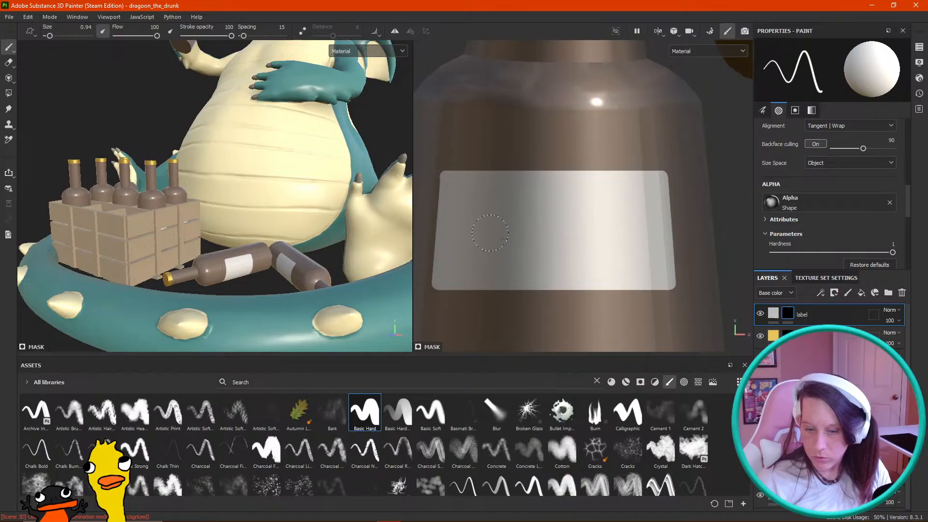
Step: Try a roughness value of 0 on the label fill
click(774, 313)
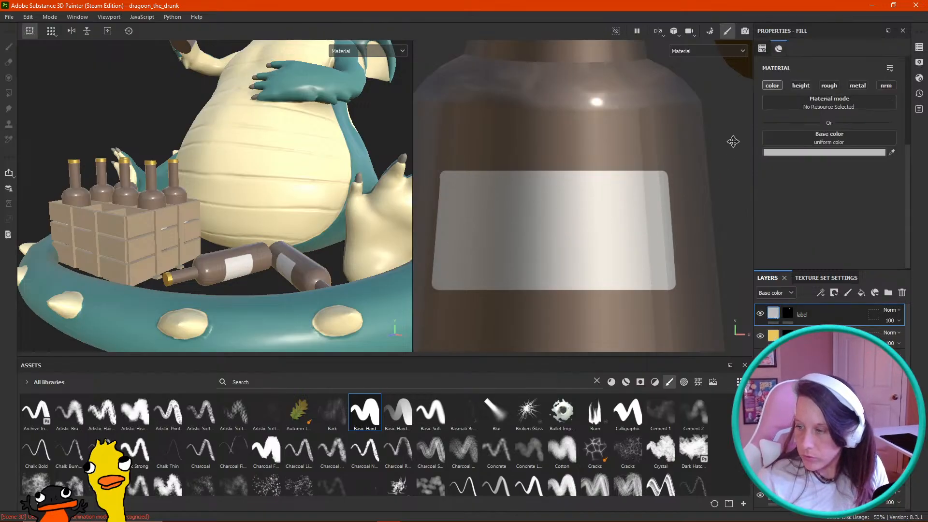
click(830, 86)
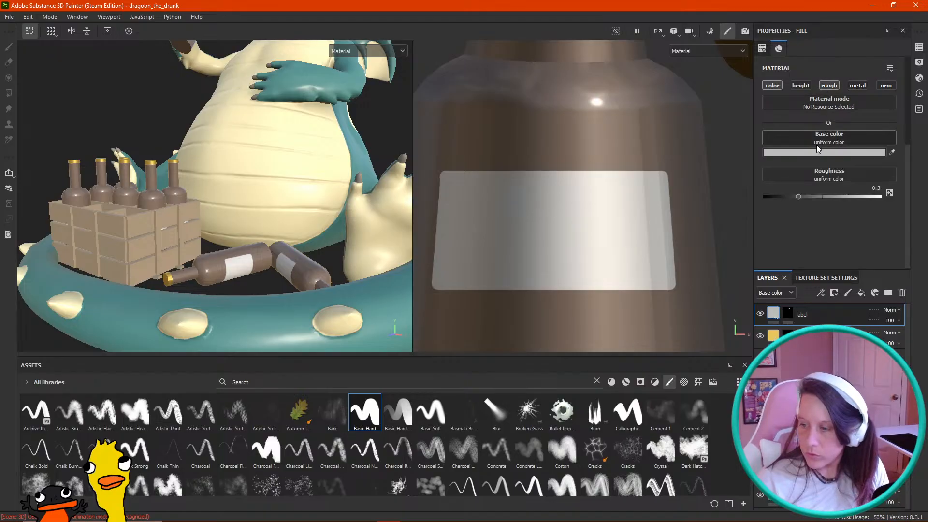
drag(798, 196, 763, 198)
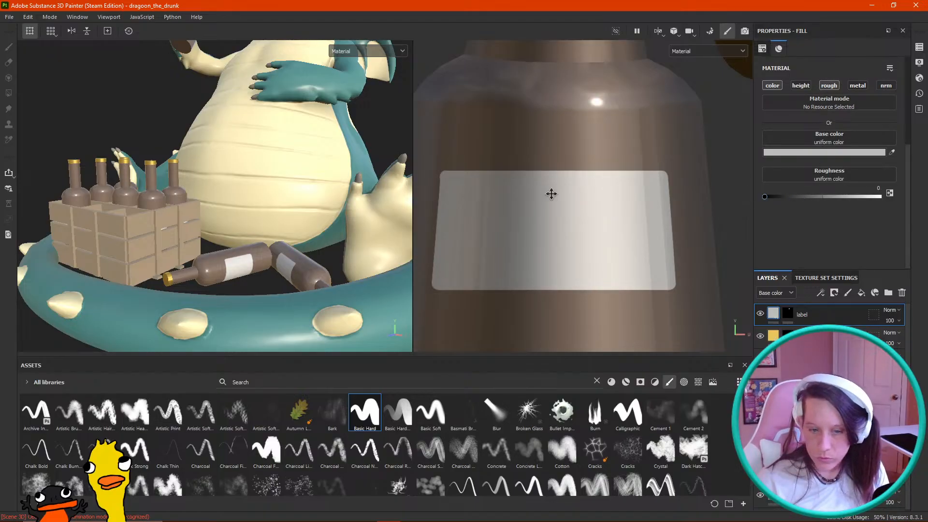
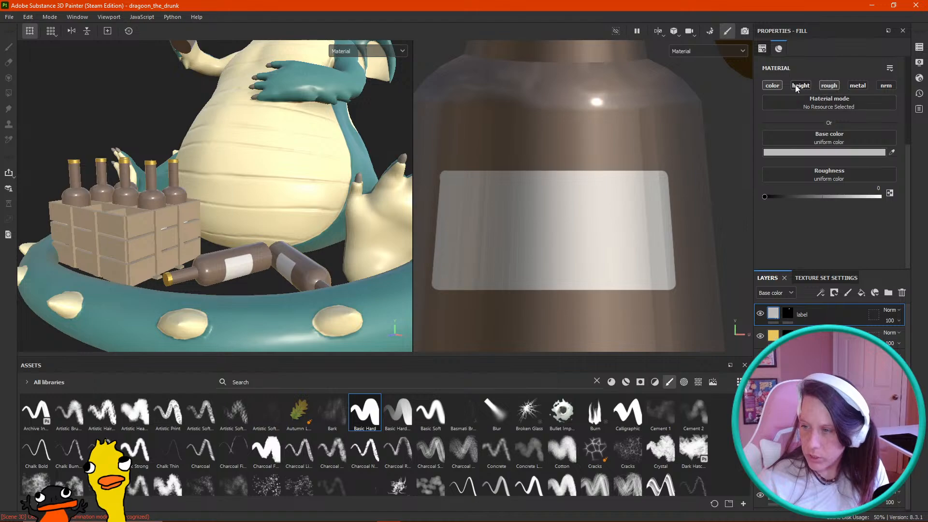
click(832, 86)
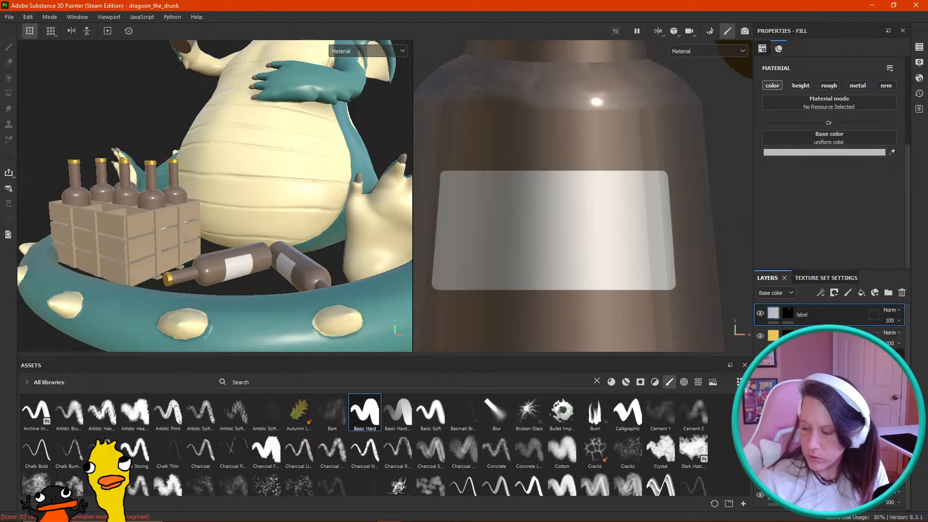
Step: Enable the height channel on the label fill and raise its height to about 0.27
click(800, 86)
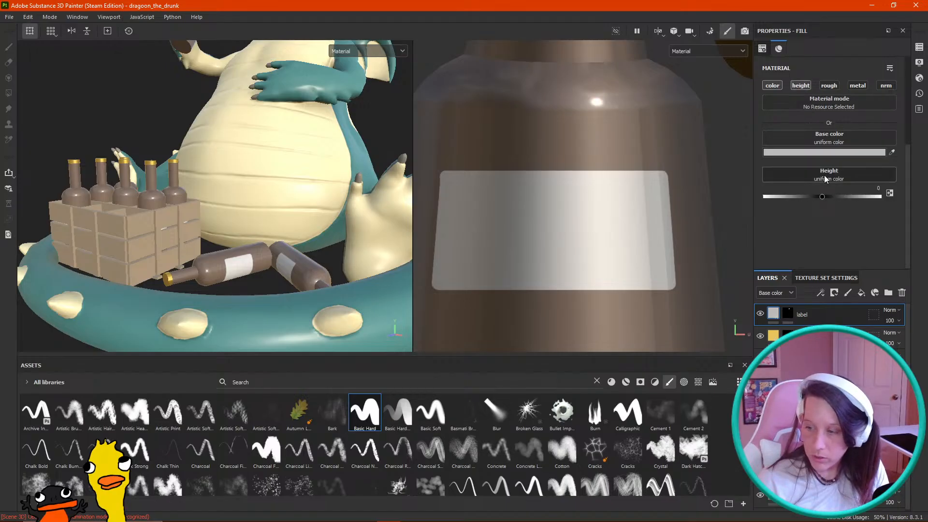
drag(825, 197, 845, 196)
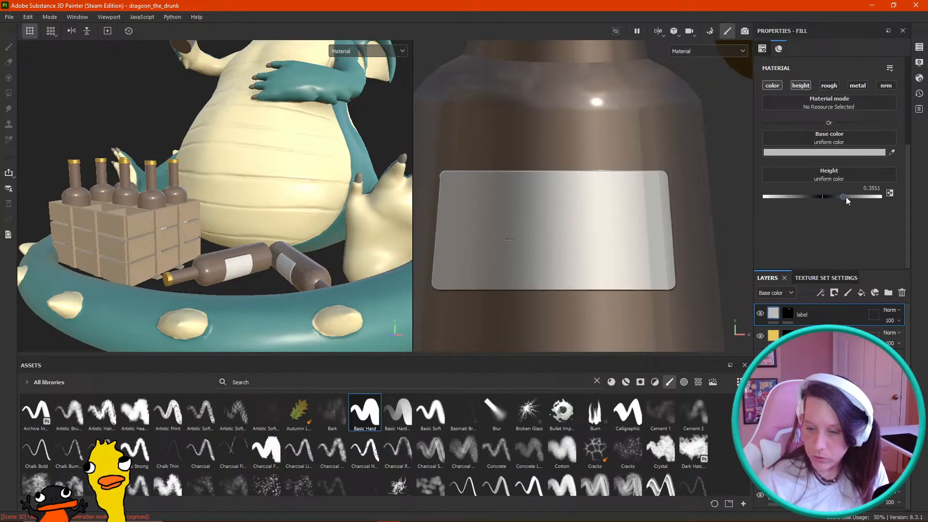
click(839, 196)
mouse_move(838, 194)
mouse_down()
mouse_move(744, 198)
mouse_move(839, 193)
mouse_up()
Step: Examine the raised labels on the loose bottles near the crate and on the bottle in the dragon's hand
click(788, 314)
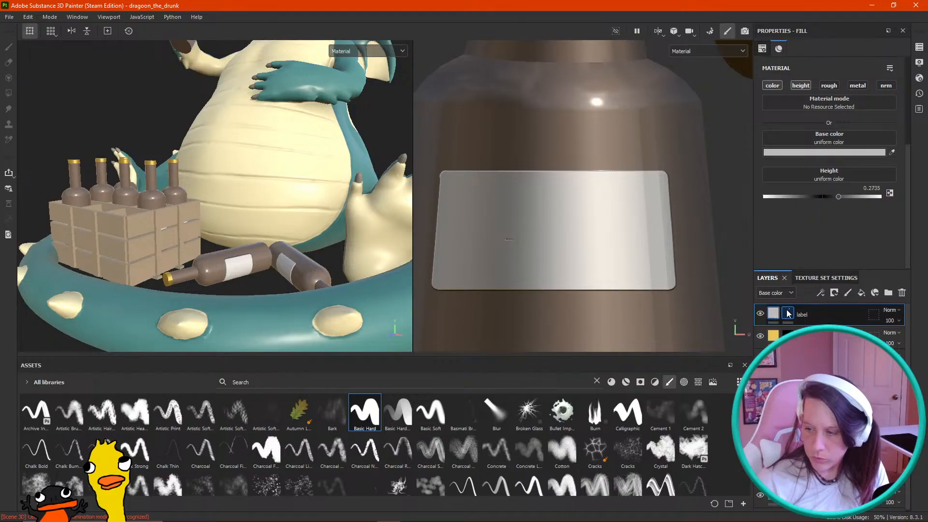
key(1)
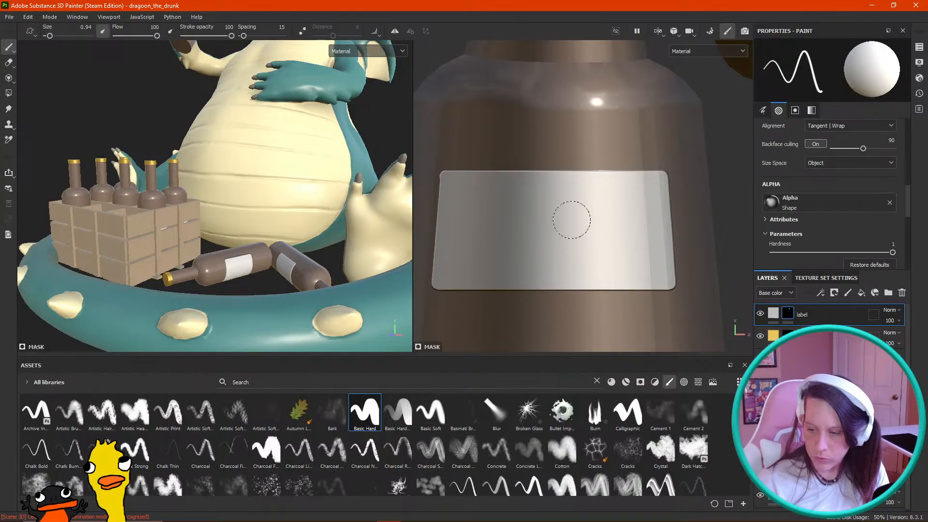
alt+drag(229, 217, 256, 265)
alt+right_drag(257, 265, 281, 282)
alt+drag(282, 281, 275, 257)
alt+right_drag(275, 257, 251, 237)
alt+drag(252, 237, 275, 212)
alt+right_drag(276, 213, 259, 199)
alt+drag(259, 198, 269, 256)
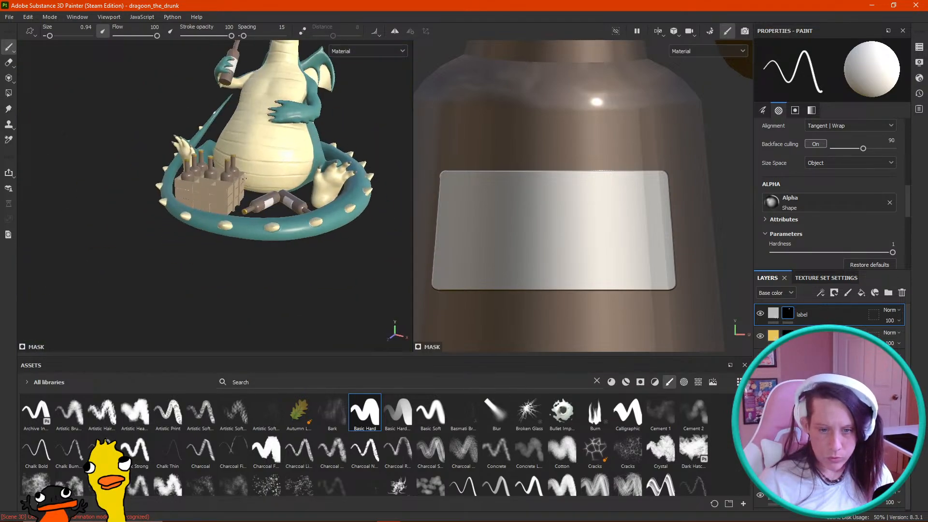
alt+right_drag(252, 256, 275, 274)
alt+middle_drag(275, 273, 289, 358)
alt+right_drag(285, 232, 308, 216)
mouse_move(308, 217)
alt+mouse_down()
mouse_move(170, 195)
mouse_move(321, 209)
alt+mouse_up()
alt+right_drag(321, 209, 271, 186)
alt+middle_drag(262, 188, 201, 150)
alt+right_drag(201, 149, 180, 145)
alt+drag(242, 213, 269, 196)
alt+right_drag(268, 196, 249, 194)
alt+drag(251, 200, 256, 249)
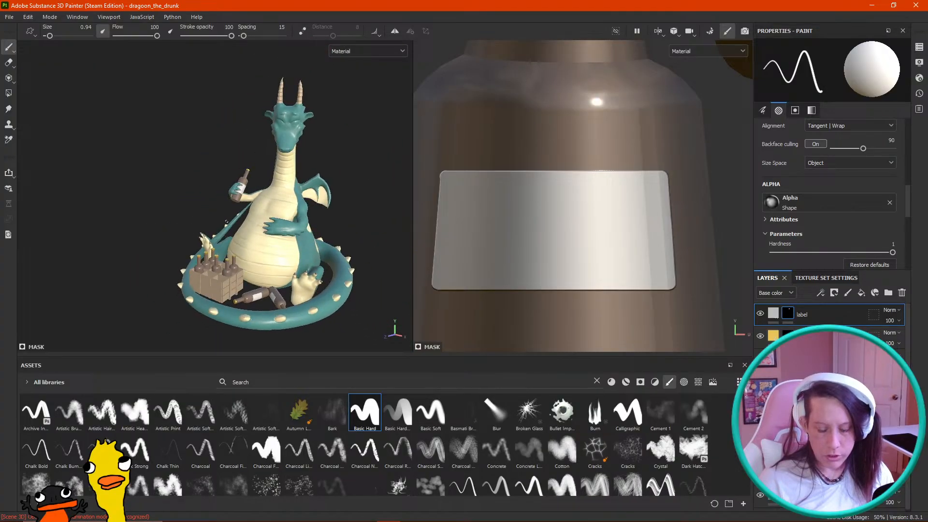
alt+right_drag(257, 249, 285, 261)
alt+drag(285, 261, 208, 203)
alt+right_drag(209, 203, 242, 215)
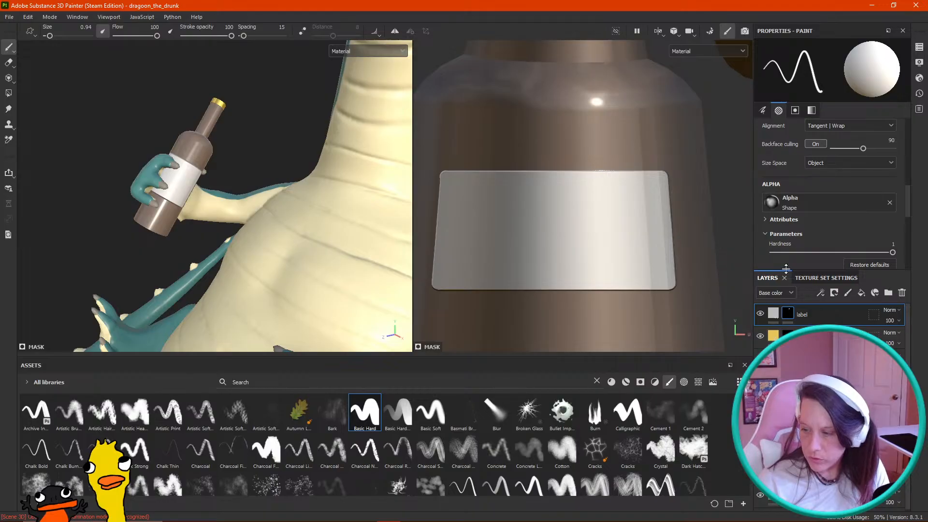
Step: Set the mask brush's alignment to UV for painting the label
click(773, 312)
scroll(790, 246, up, 4)
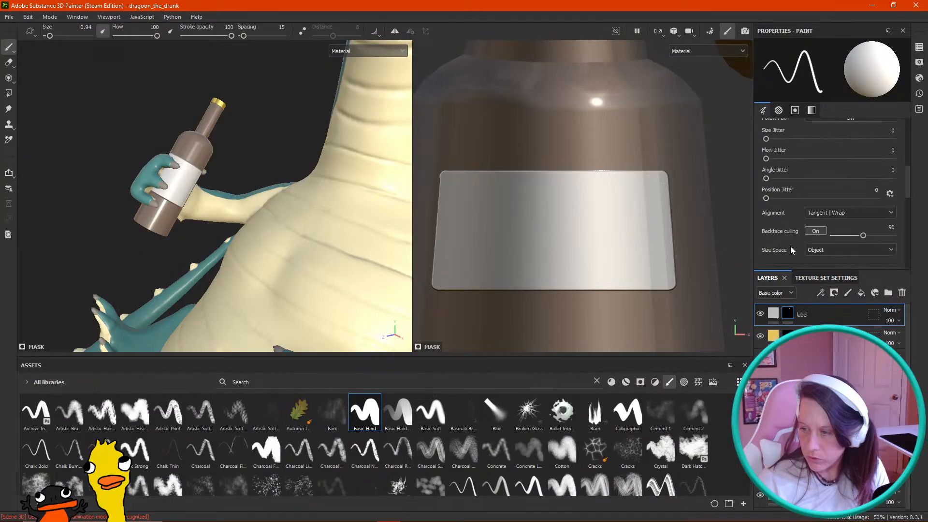
click(846, 212)
click(826, 252)
Step: Reduce the brush to size 0.13 and paint a straight mask stroke down the label's left slanted edge
key(bracketleft)
key(bracketleft)
key(bracketleft)
key(bracketleft)
key(bracketleft)
key(bracketleft)
key(bracketleft)
key(bracketleft)
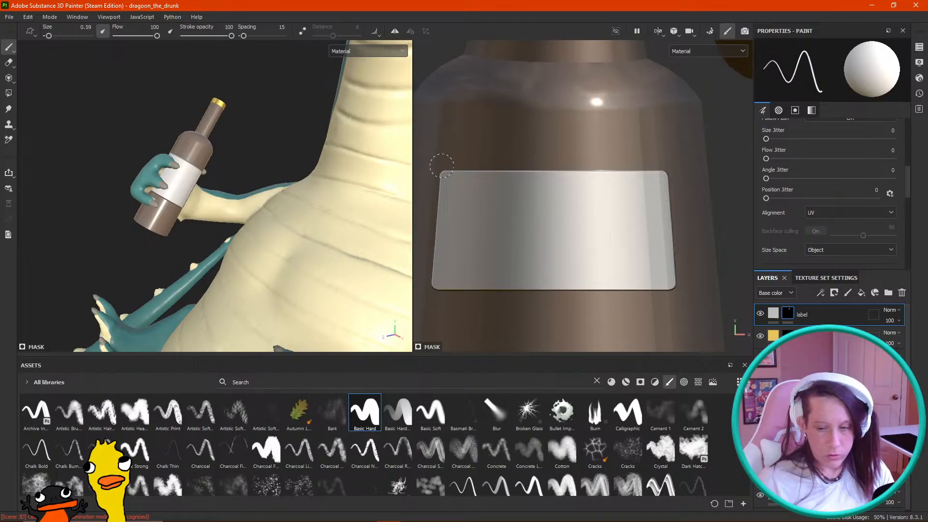
key(shift)
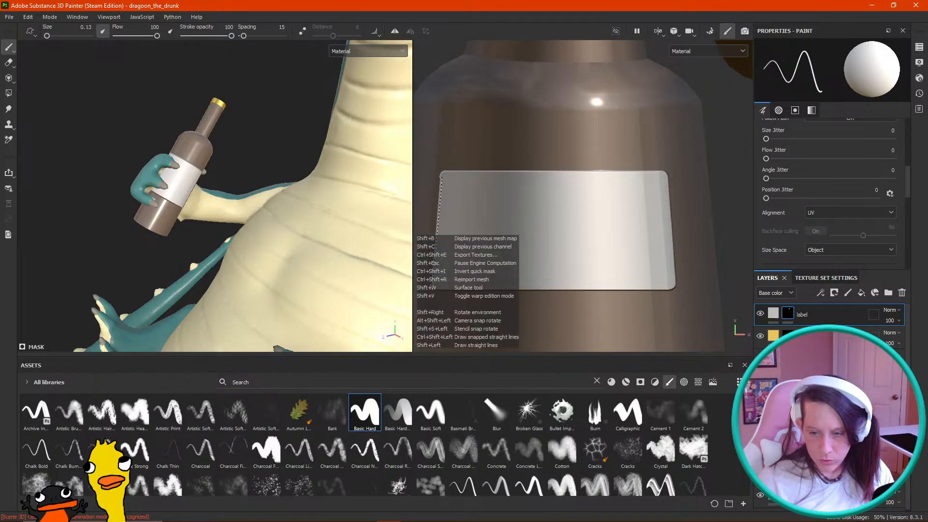
shift+click(431, 287)
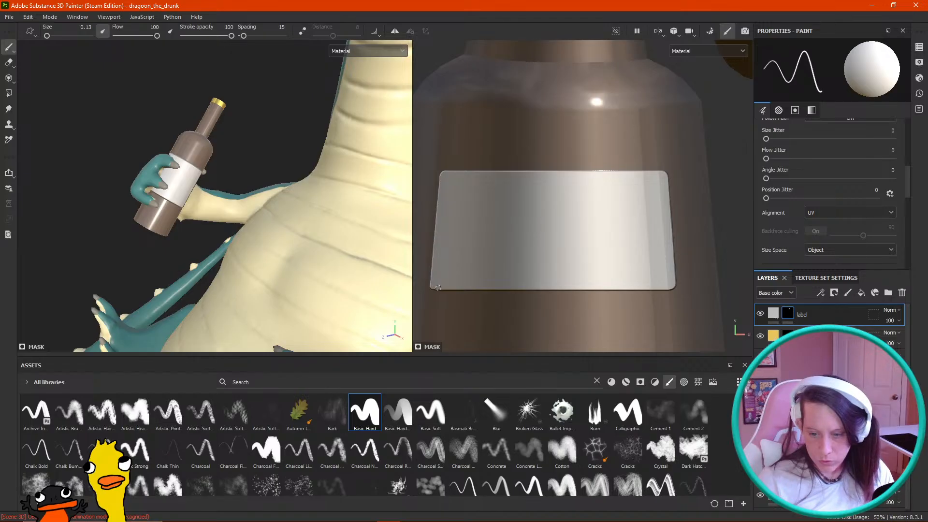
Step: Lower the label fill's height to 0.1020
alt+drag(58, 220, 43, 233)
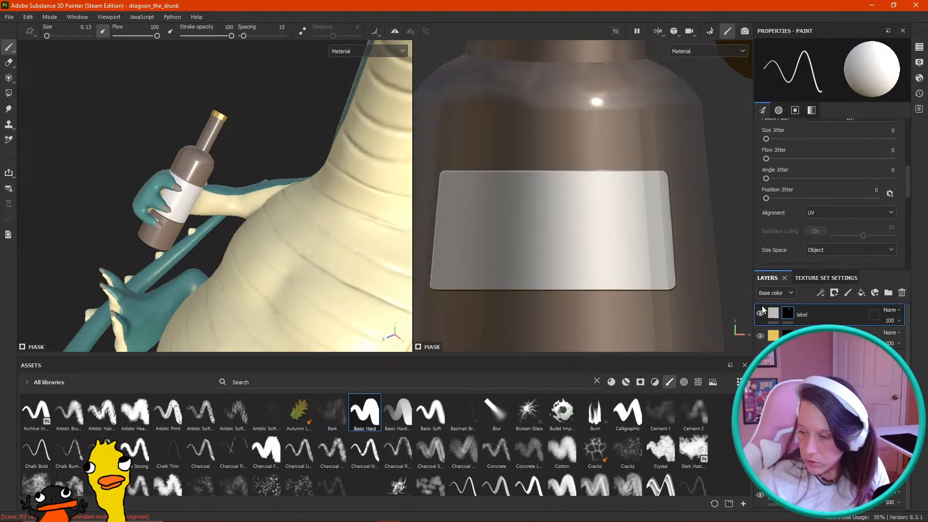
click(773, 312)
drag(832, 197, 828, 198)
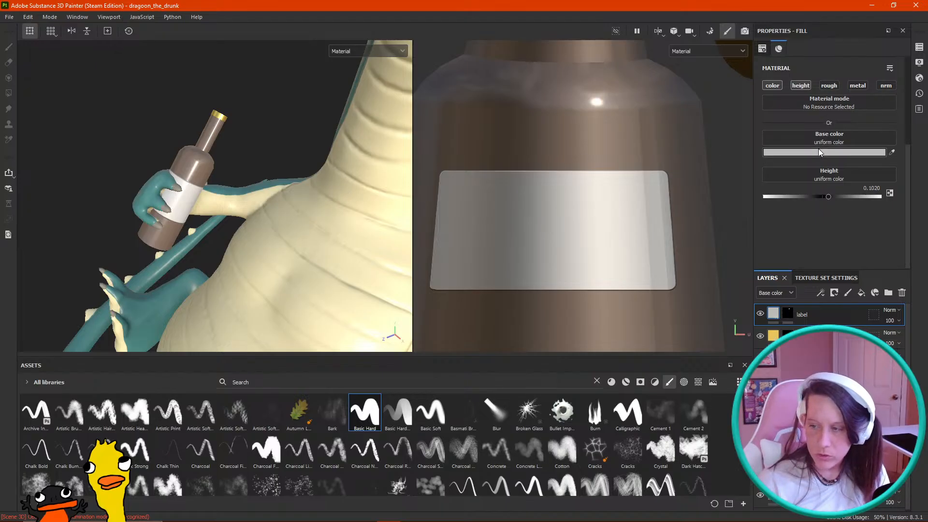
Step: Try a pink base color on the label fill, and settle on a light, slightly warm grey
click(807, 156)
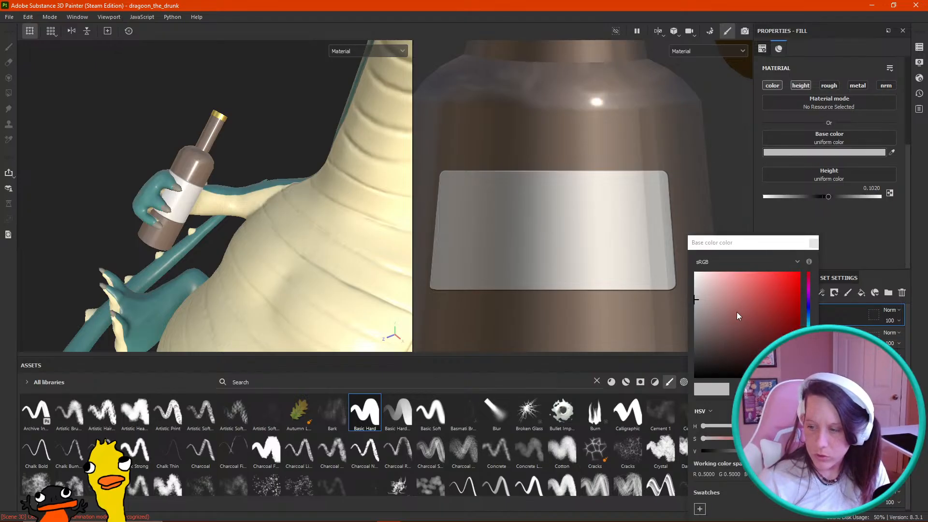
click(730, 295)
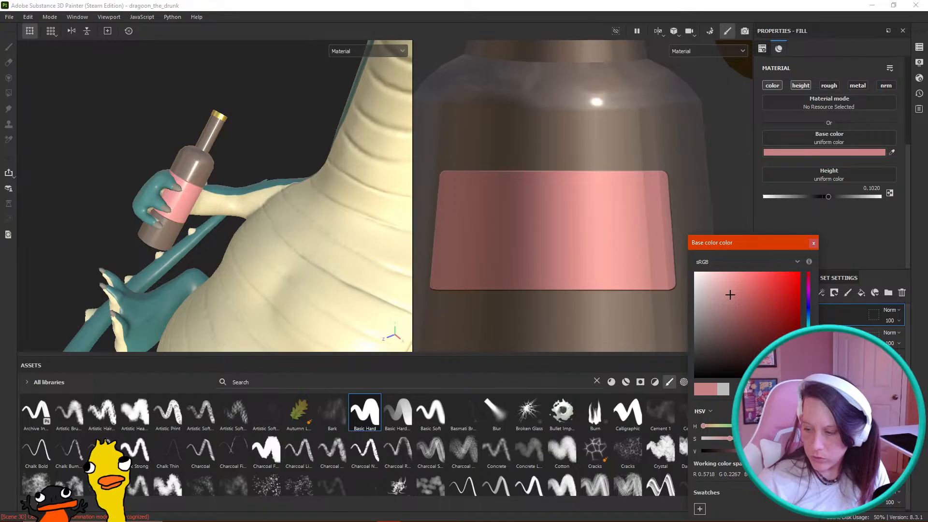
mouse_move(713, 296)
mouse_down()
mouse_move(694, 292)
mouse_move(699, 323)
mouse_move(700, 300)
mouse_move(689, 298)
mouse_move(680, 271)
mouse_move(707, 292)
mouse_move(688, 298)
mouse_move(695, 302)
mouse_up()
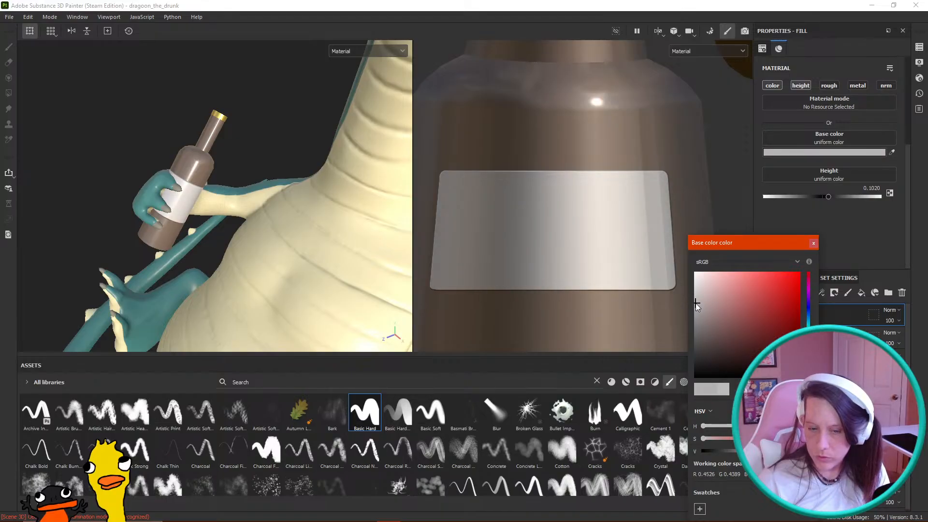
click(814, 244)
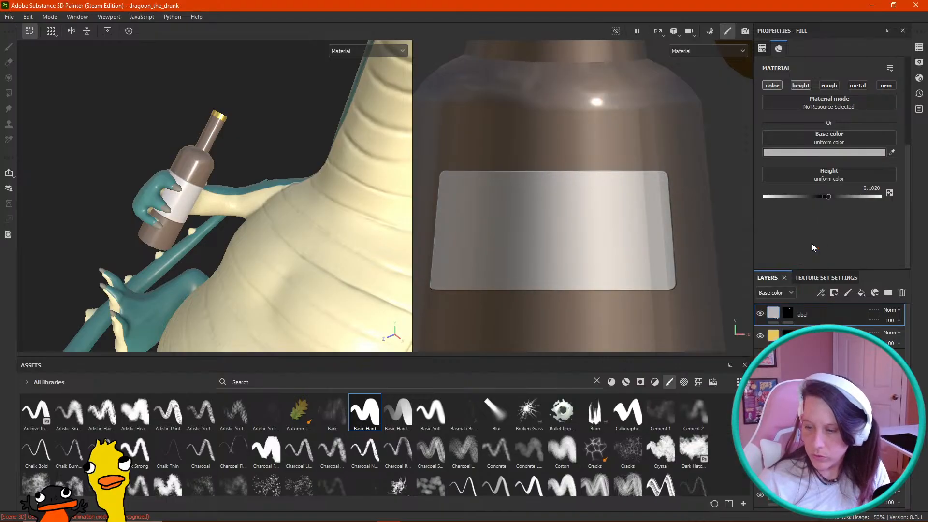
alt+drag(273, 220, 254, 222)
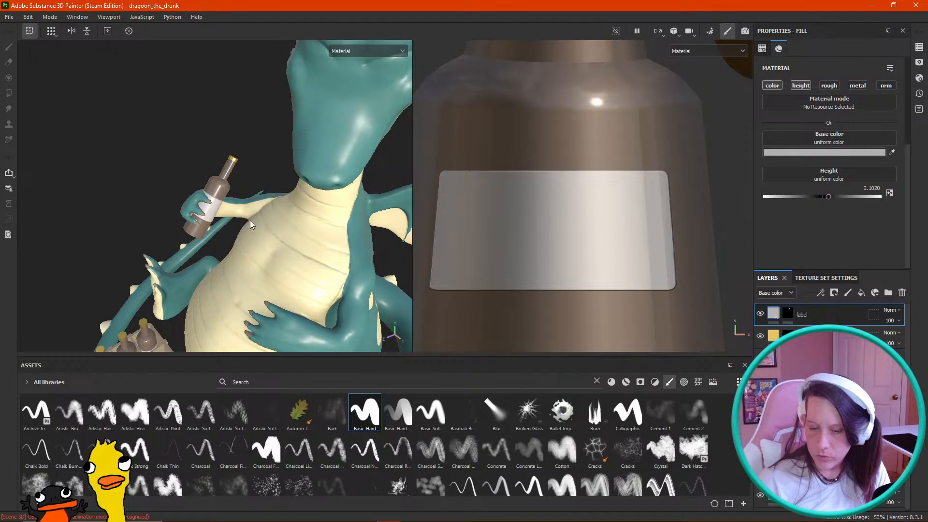
scroll(251, 220, up, 3)
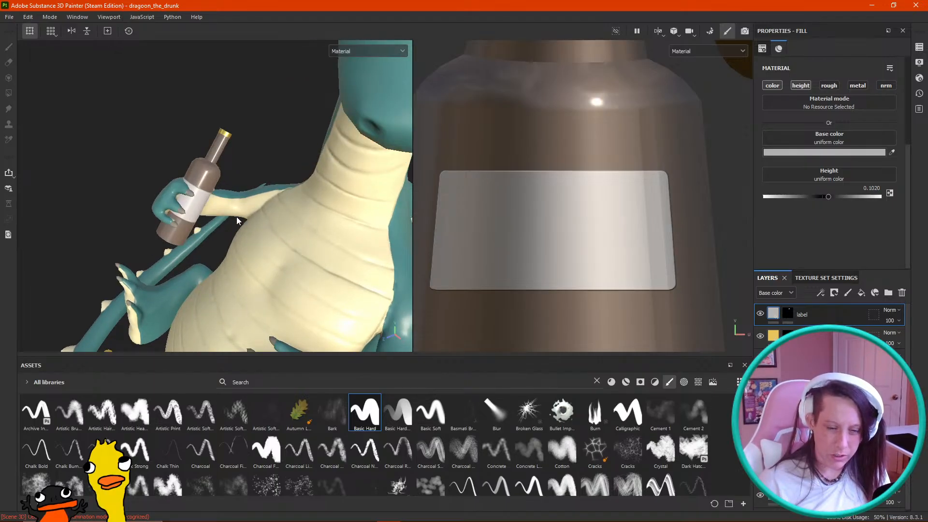
Step: Enable the roughness channel on the label fill and set it to 1, keeping base color disabled while adjusting it
click(773, 86)
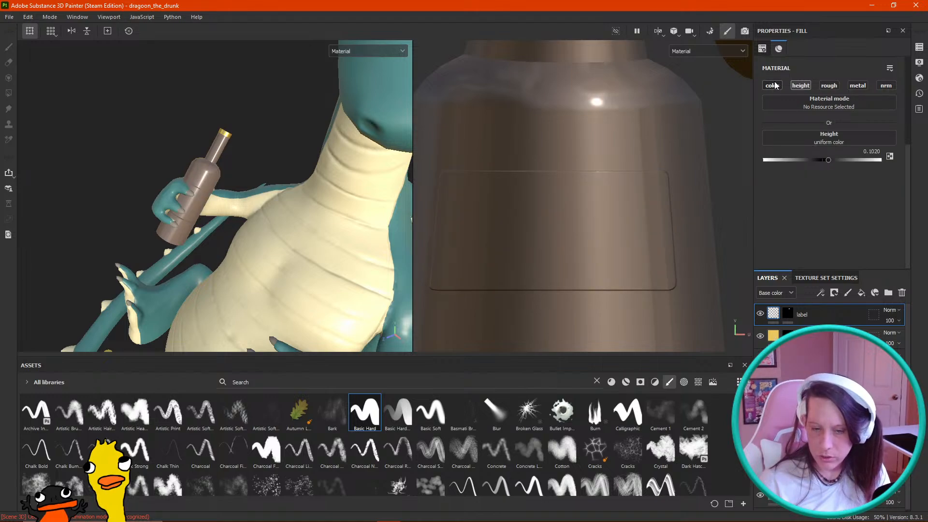
click(829, 86)
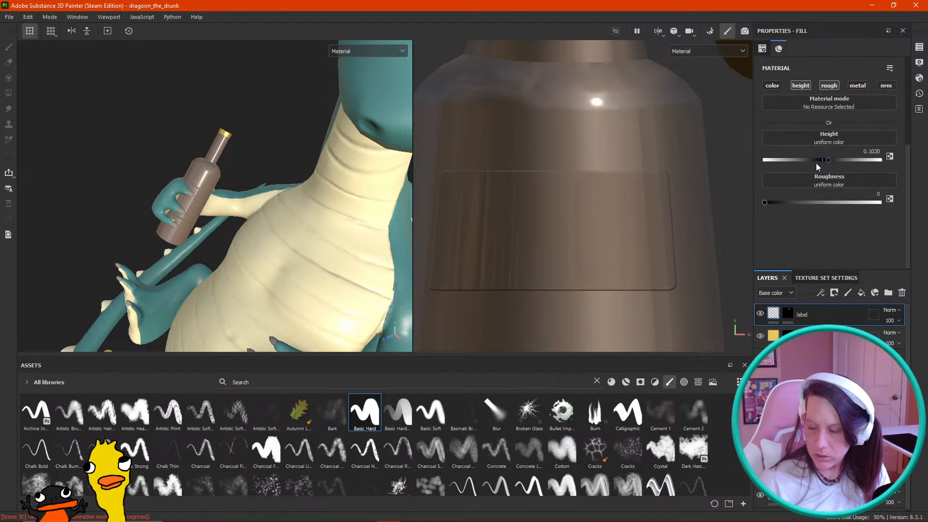
drag(854, 202, 893, 208)
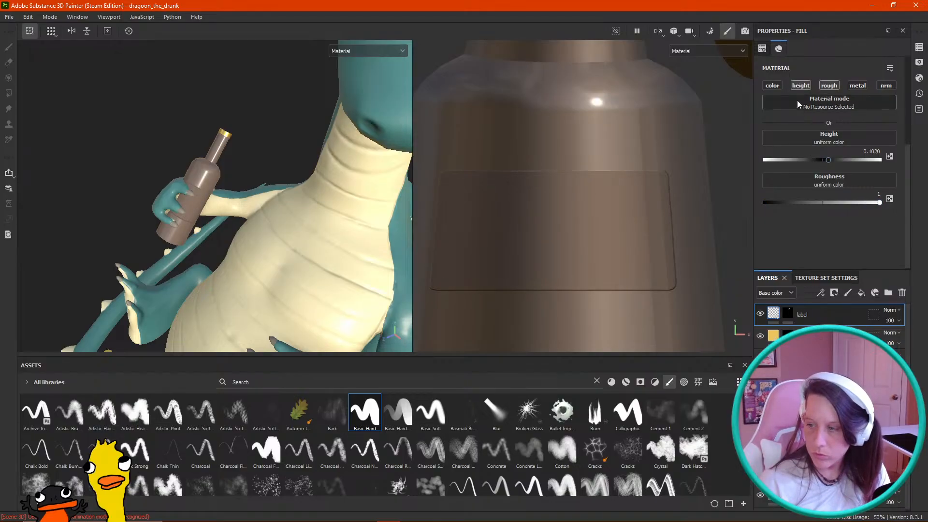
click(773, 86)
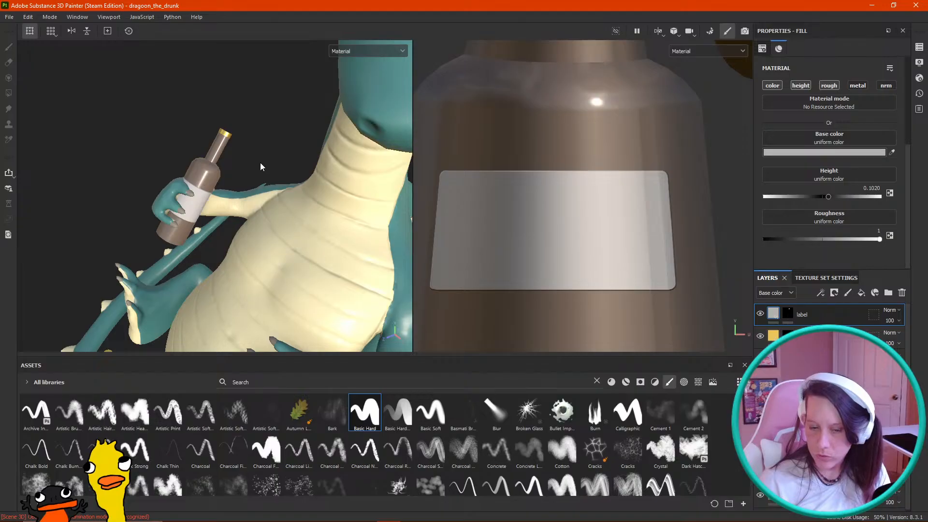
Step: Examine the matte grey labels on the held and loose bottles, and review the label fill's base color
scroll(256, 176, down, 5)
alt+drag(255, 176, 247, 223)
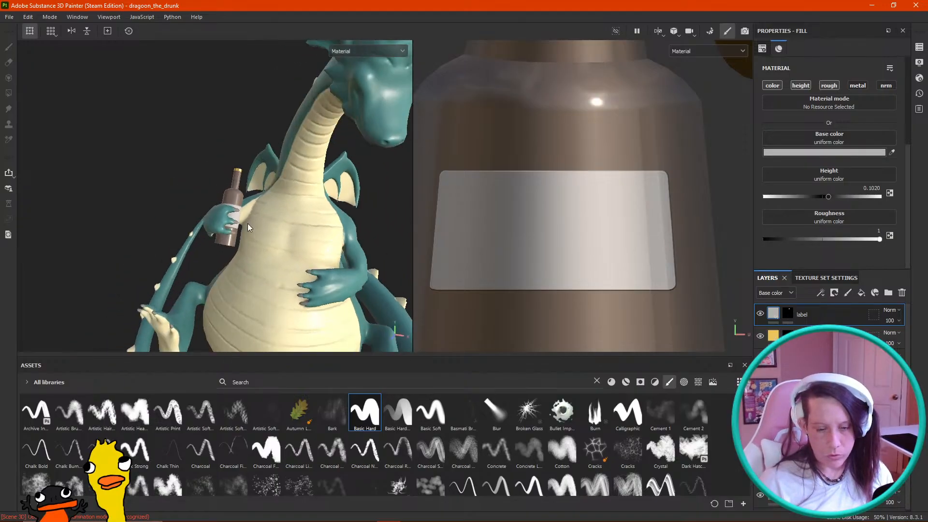
alt+middle_drag(266, 285, 278, 176)
alt+drag(278, 179, 269, 187)
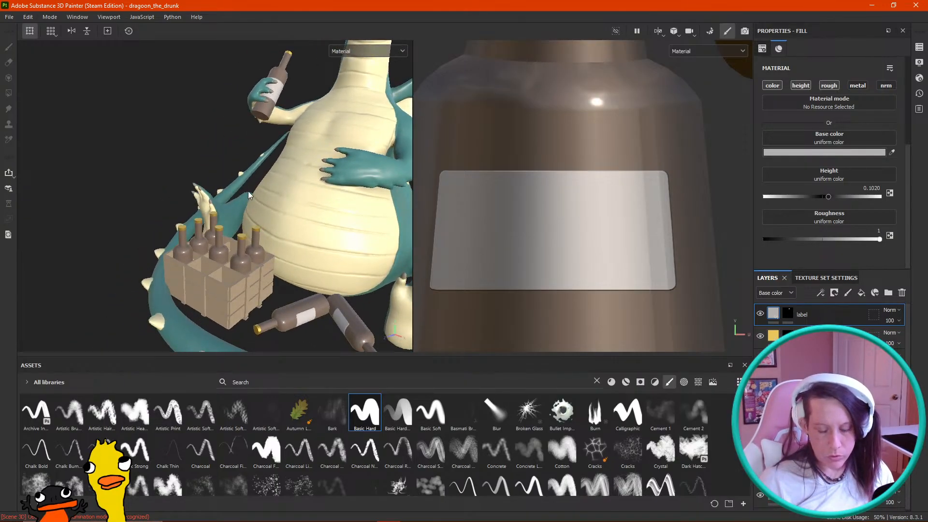
alt+middle_drag(247, 194, 231, 245)
alt+drag(231, 245, 241, 281)
scroll(289, 216, up, 6)
alt+drag(298, 221, 297, 186)
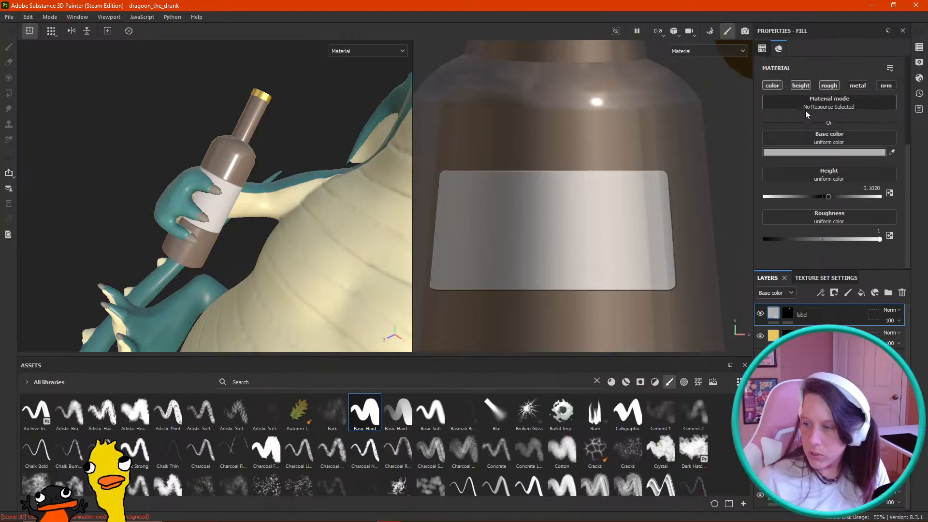
scroll(805, 110, up, 3)
scroll(828, 179, down, 3)
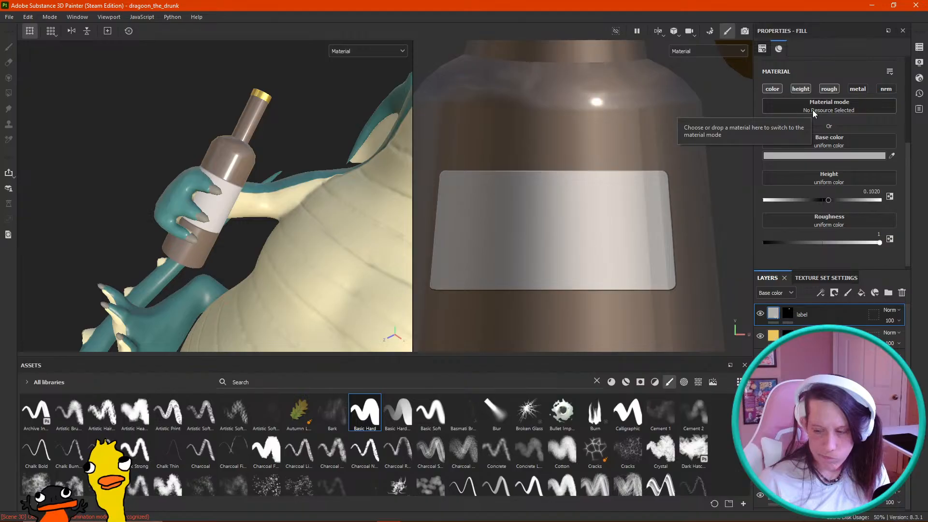
click(796, 159)
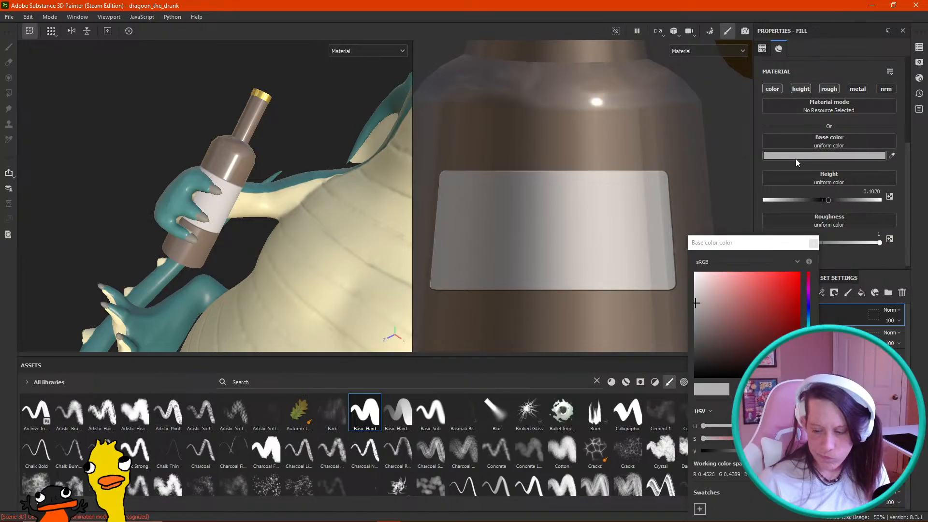
click(813, 246)
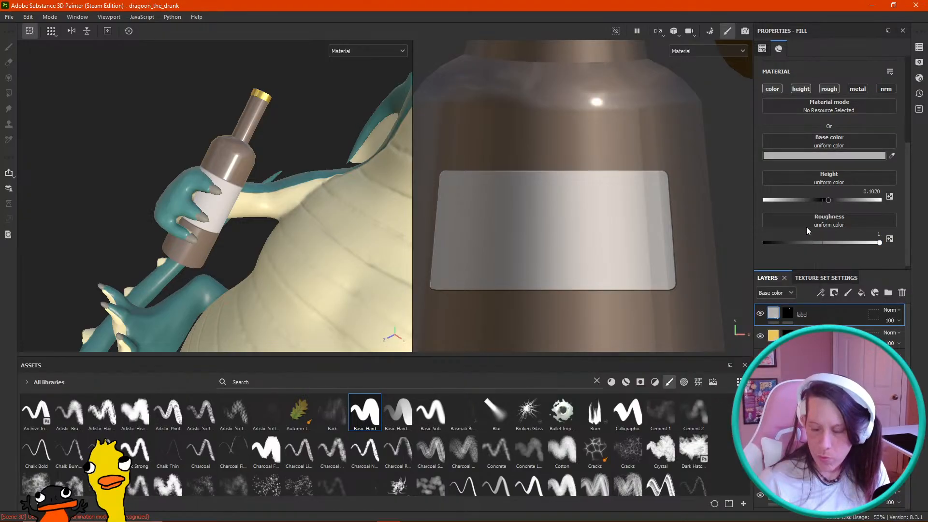
Step: Browse the material resources and apply the Plastic Stripes material to the label fill
click(819, 104)
scroll(836, 173, down, 5)
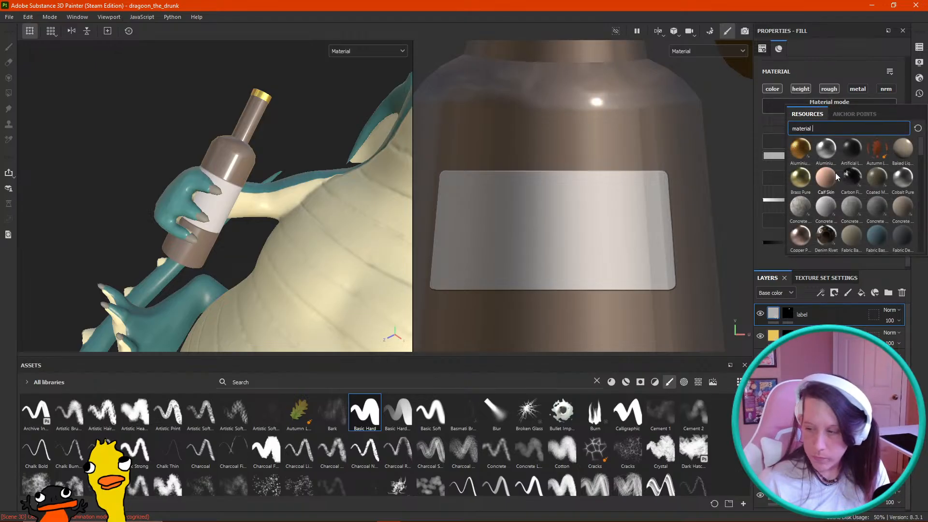
scroll(835, 173, down, 5)
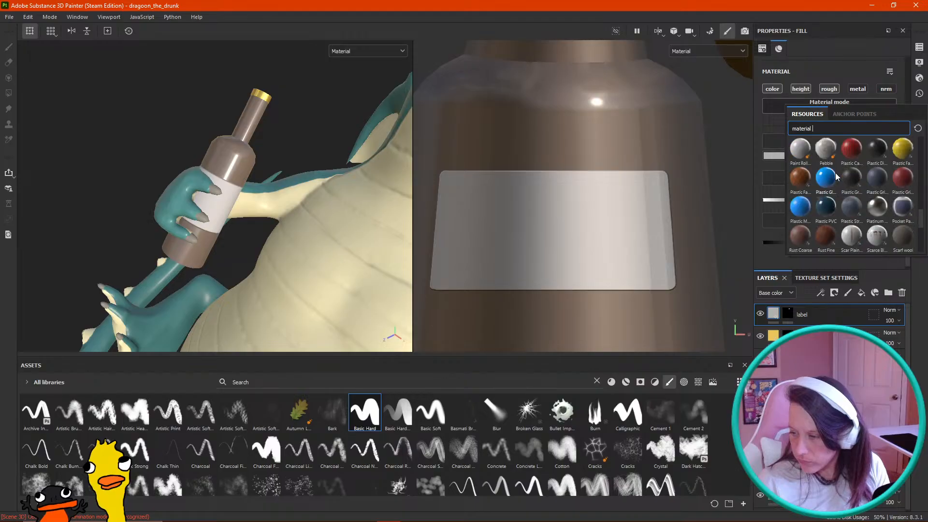
scroll(836, 177, up, 5)
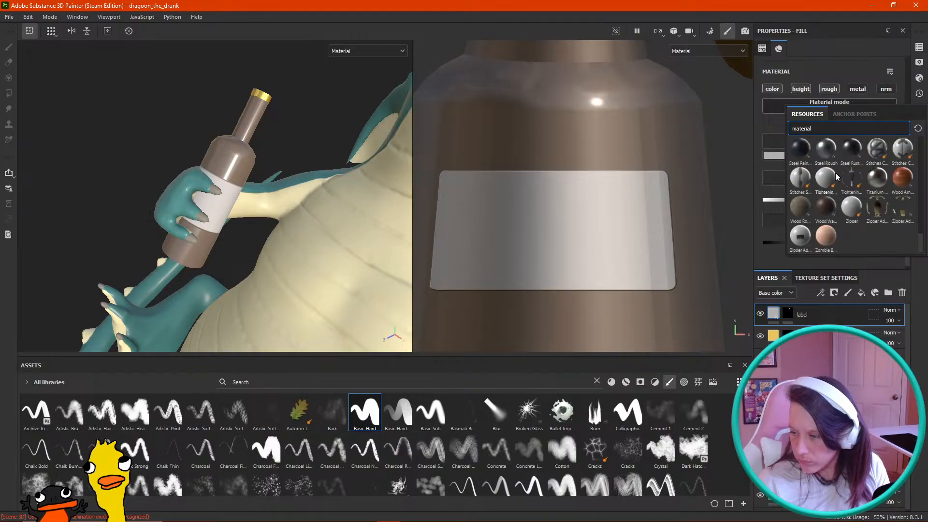
scroll(835, 176, down, 5)
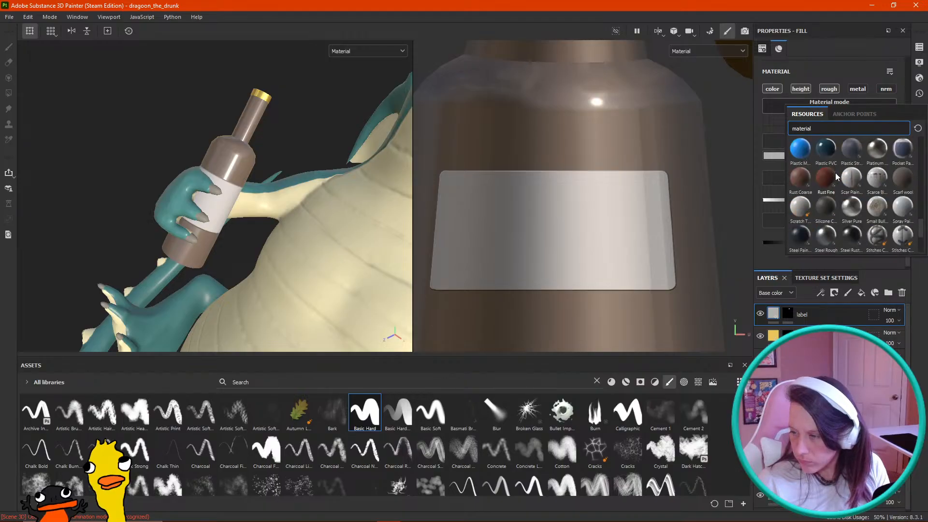
click(851, 150)
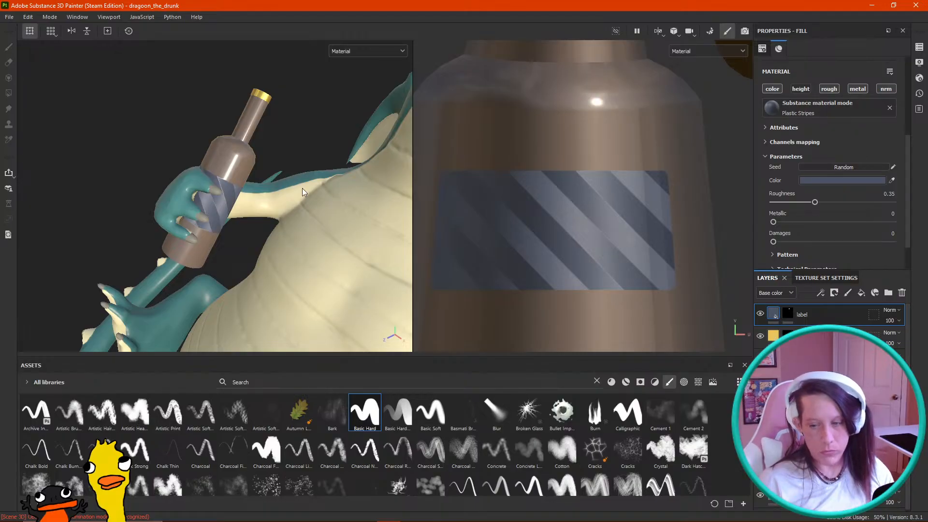
mouse_move(224, 224)
alt+mouse_down()
mouse_move(106, 204)
mouse_move(140, 201)
mouse_move(234, 220)
mouse_move(229, 240)
mouse_move(235, 210)
alt+mouse_up()
scroll(255, 254, down, 5)
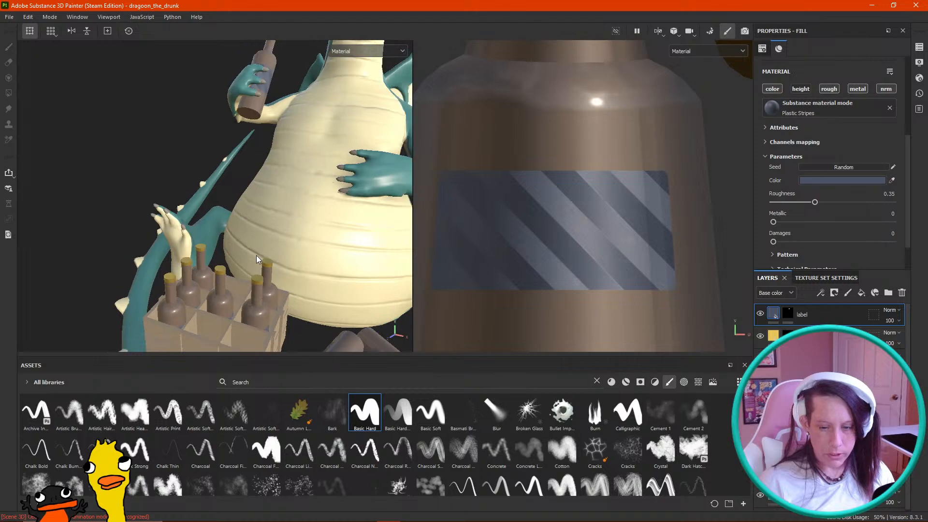
Step: Examine the striped label on the held bottle and browse the material resources for an alternative
alt+middle_drag(259, 256, 229, 257)
scroll(229, 257, up, 4)
scroll(229, 258, up, 2)
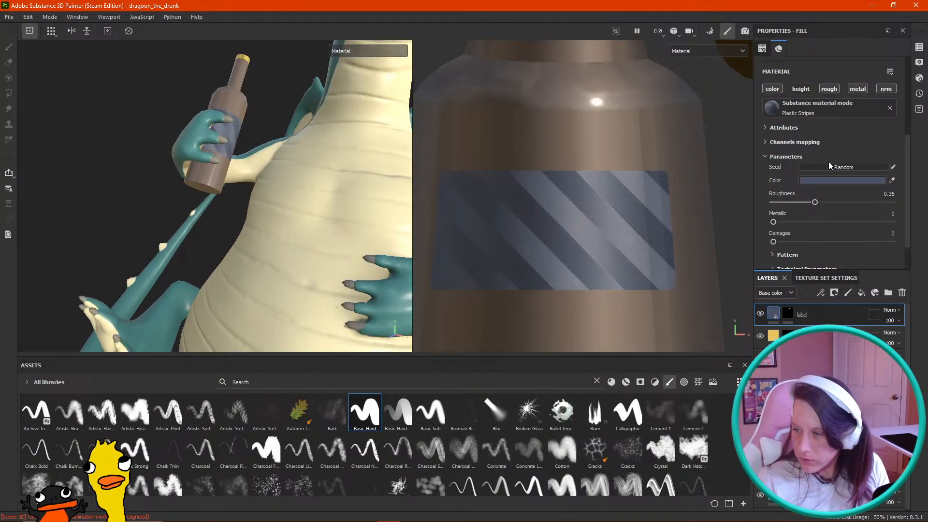
click(798, 106)
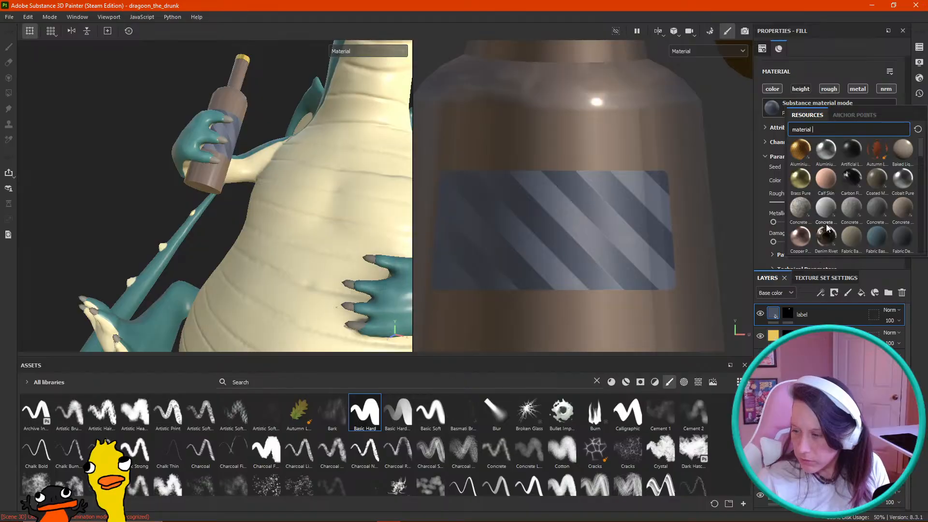
scroll(818, 226, down, 5)
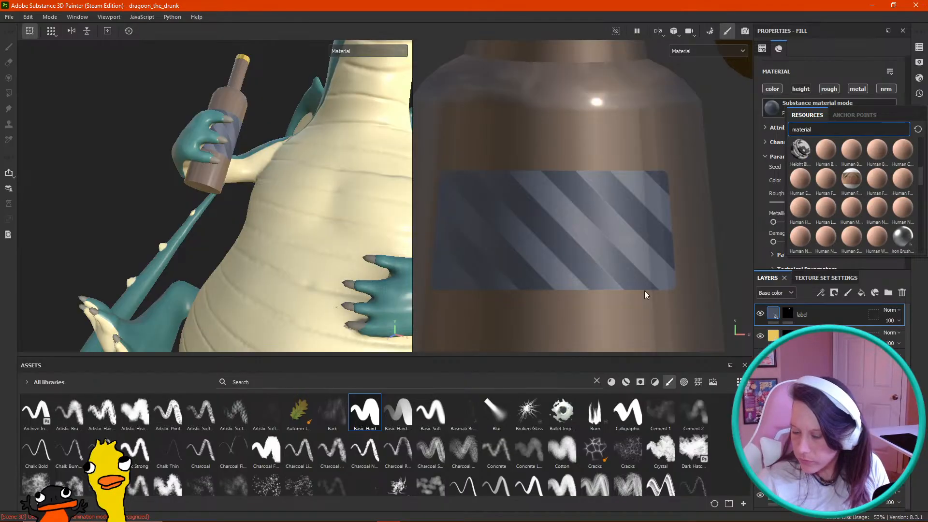
Step: Browse the smart materials in the asset library for one that suits the bottles
click(625, 385)
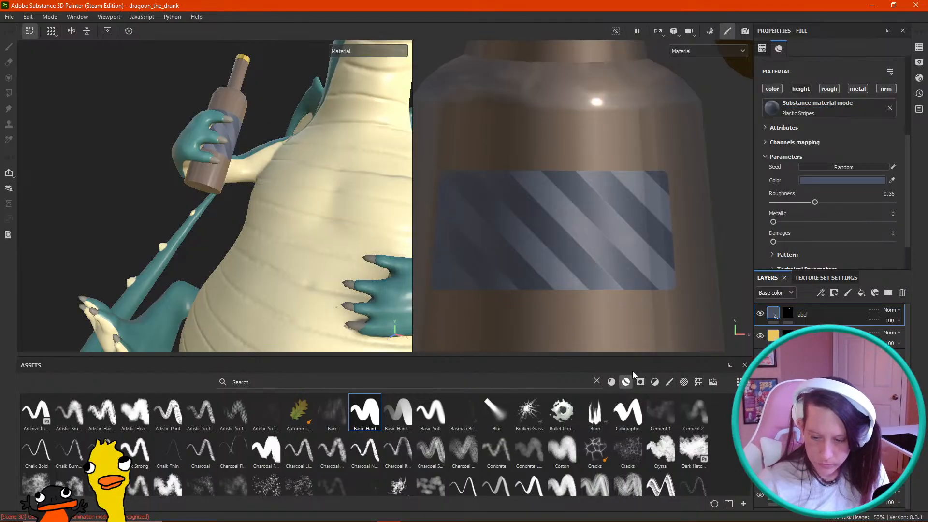
click(626, 382)
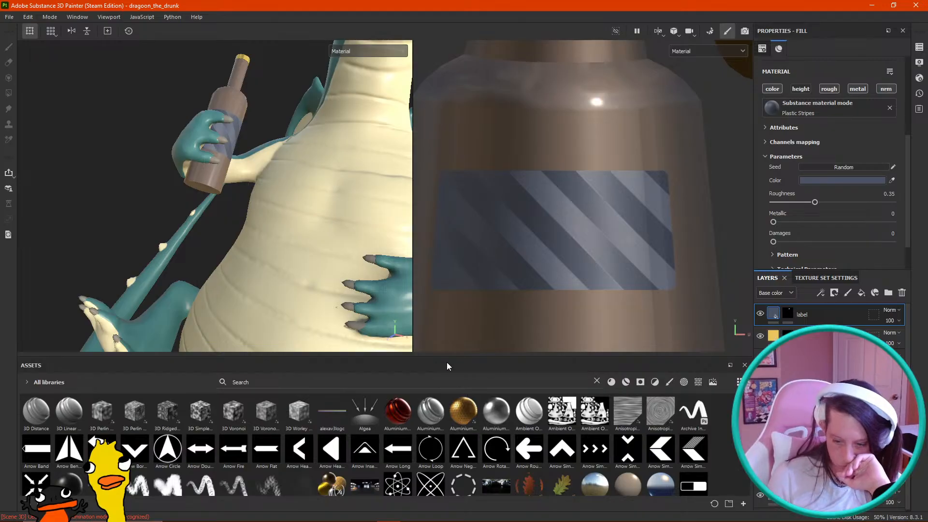
scroll(431, 437, down, 5)
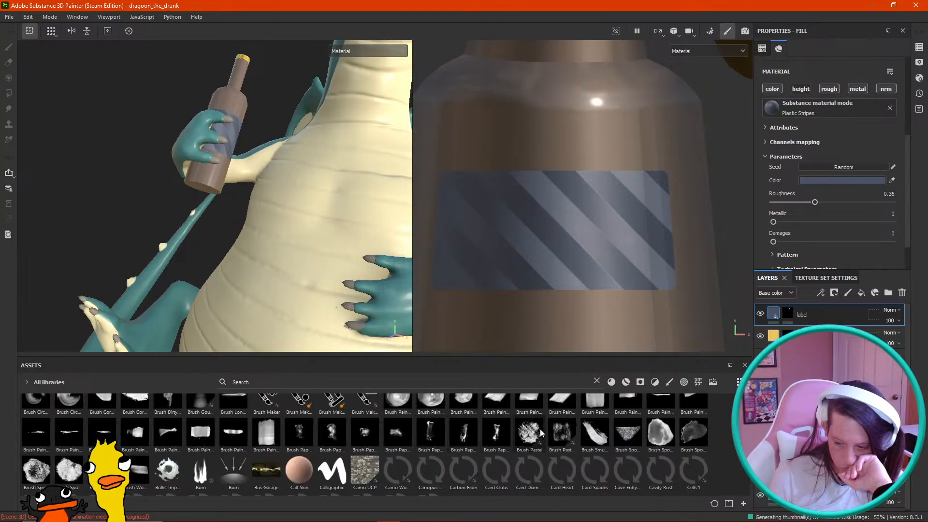
click(626, 382)
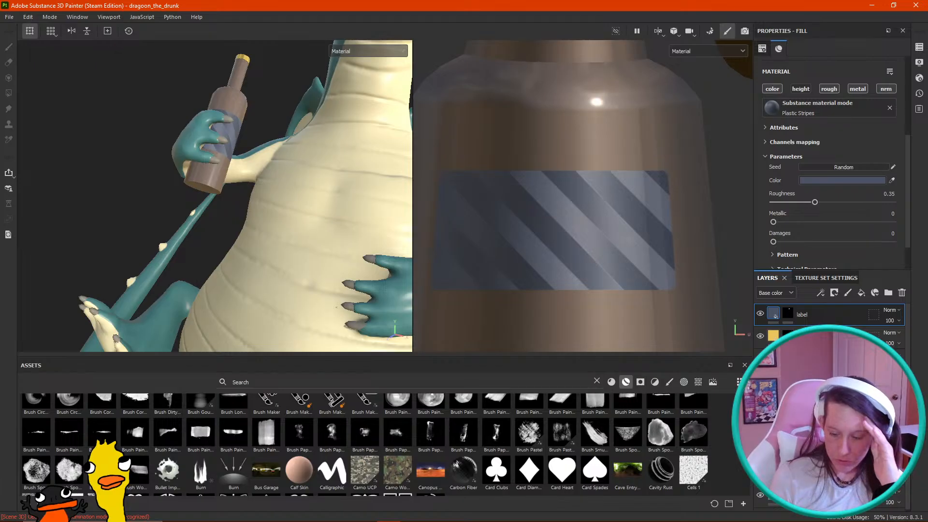
click(612, 382)
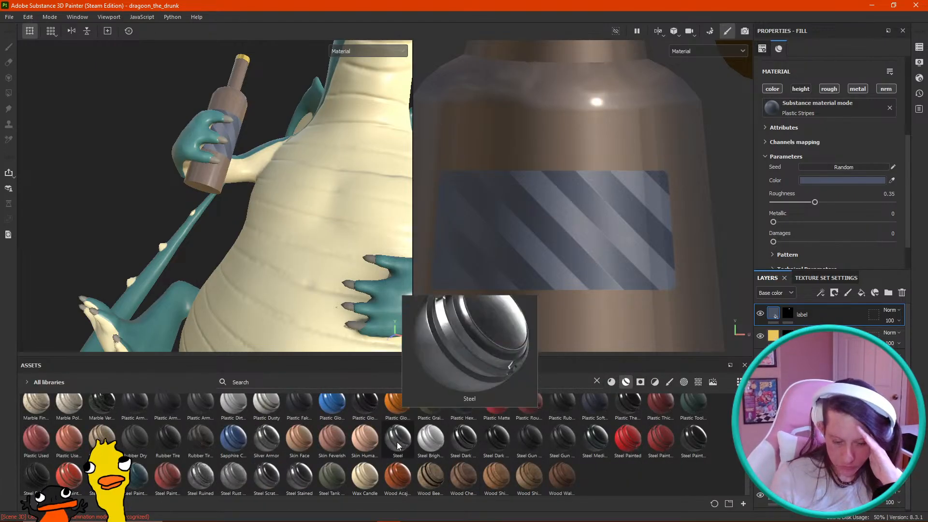
scroll(391, 445, up, 5)
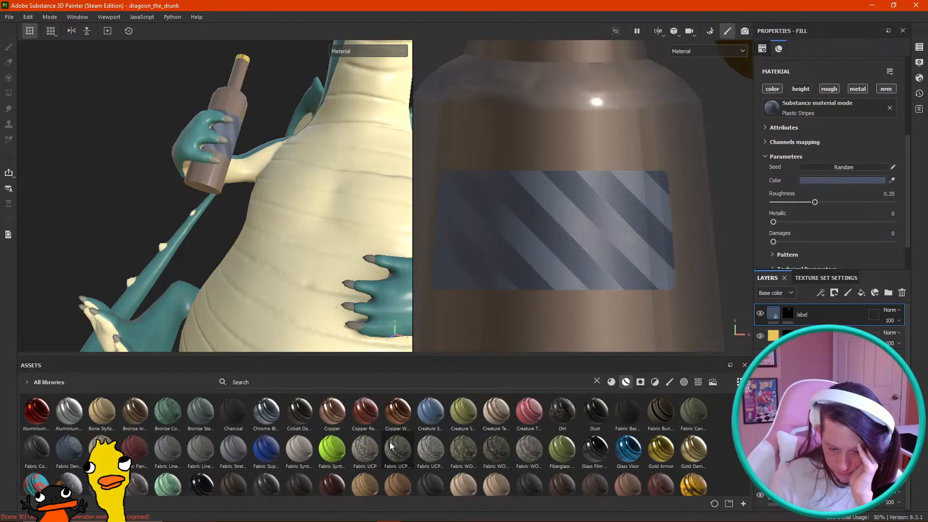
scroll(390, 444, down, 5)
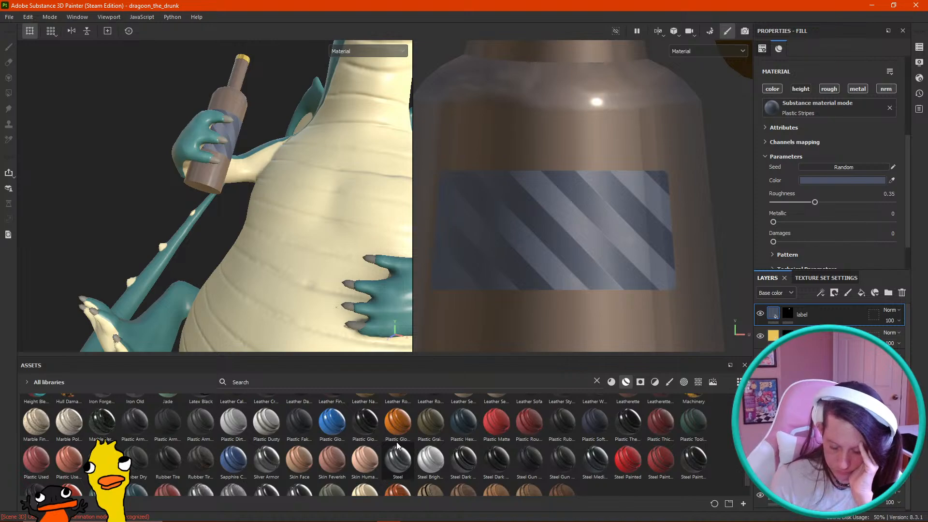
scroll(392, 444, up, 5)
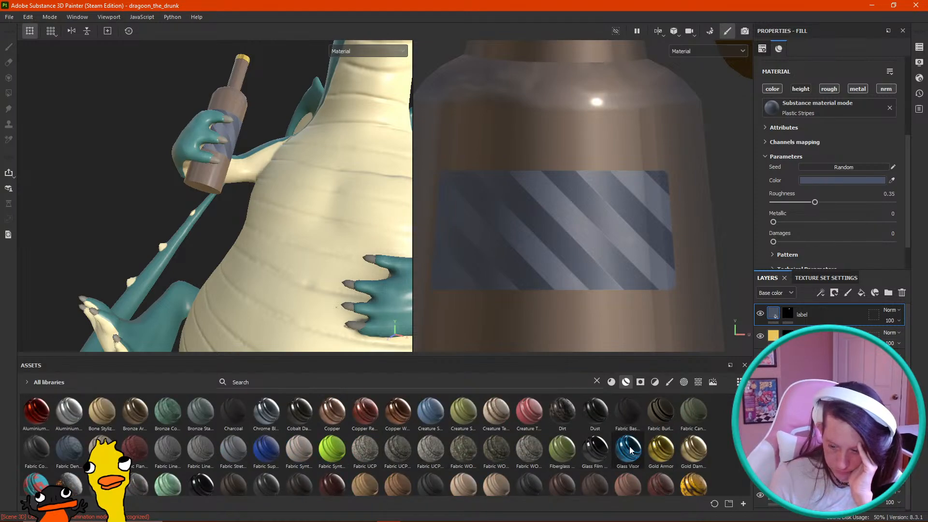
mouse_move(603, 450)
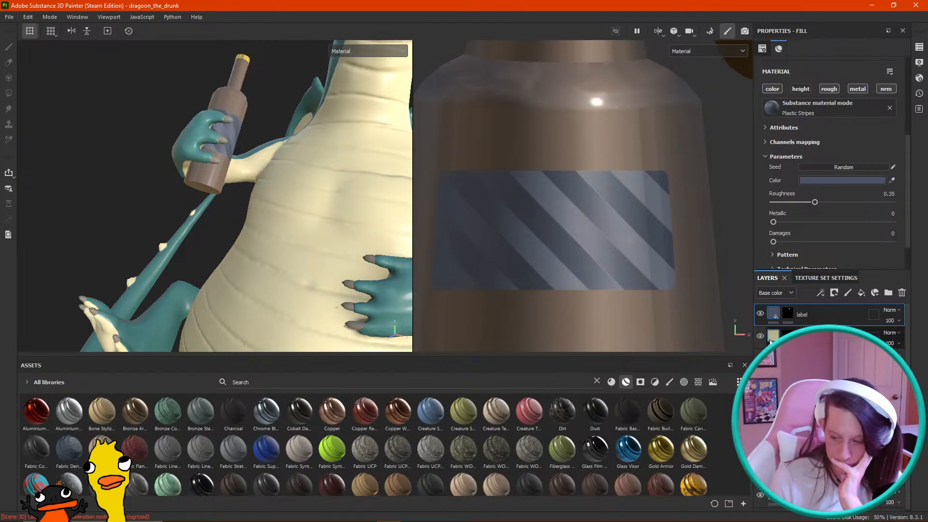
Step: Try to apply the Glass Film smart material to the yellow bottle cap fill, and return to the label fill
click(773, 337)
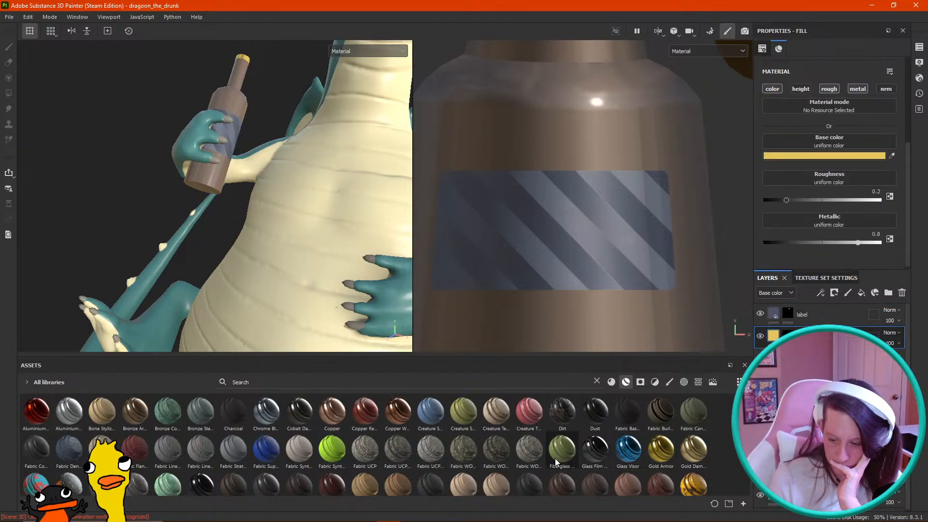
click(596, 455)
drag(597, 456, 783, 110)
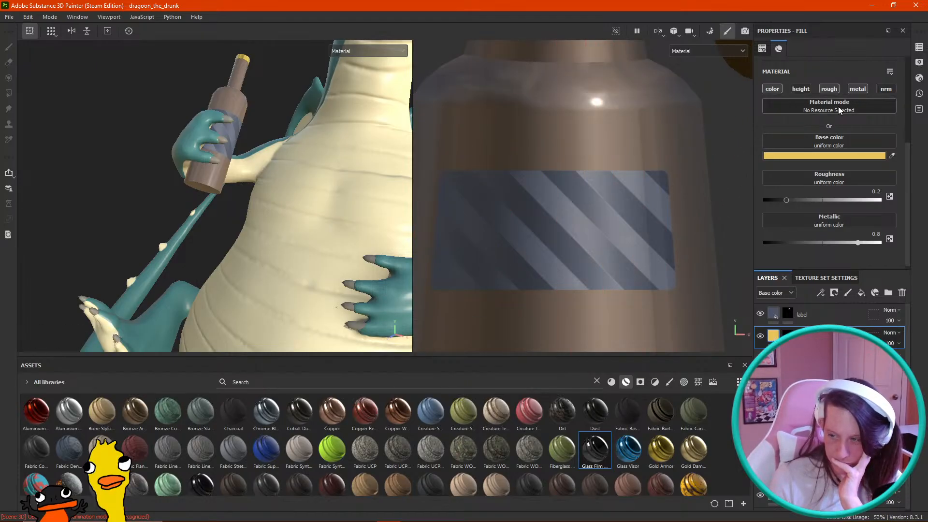
click(776, 314)
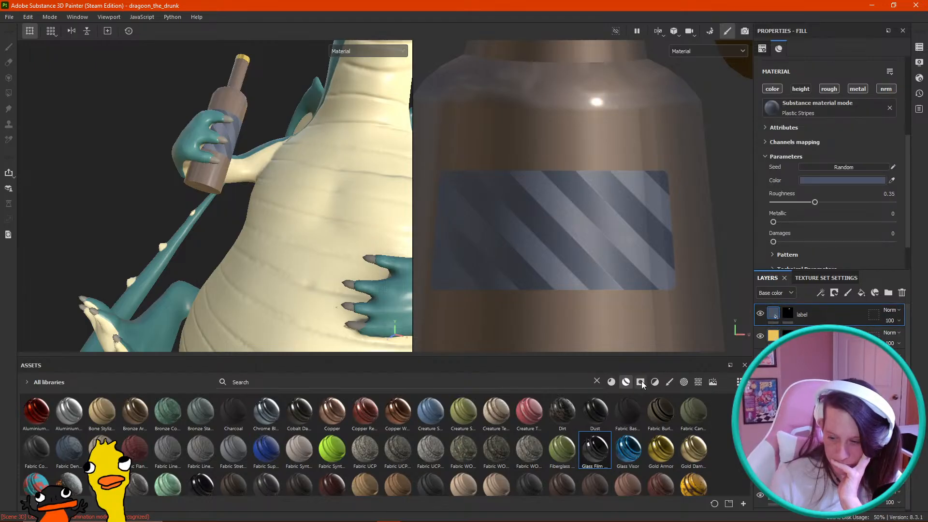
Step: Try a blue matte plastic, Plastic Grid Small, Plastic Grid Bumpy and Plastic PVC on the label fill, and return to Plastic Stripes
click(611, 382)
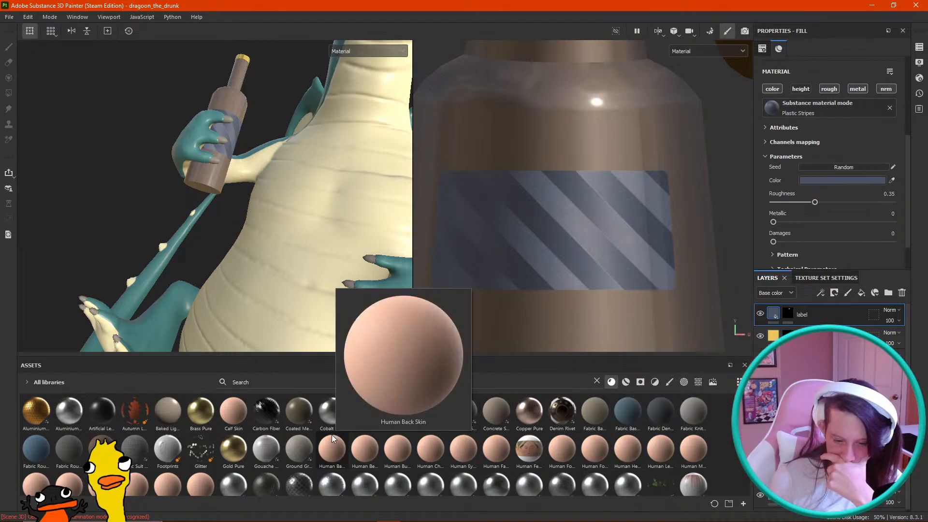
scroll(332, 435, down, 5)
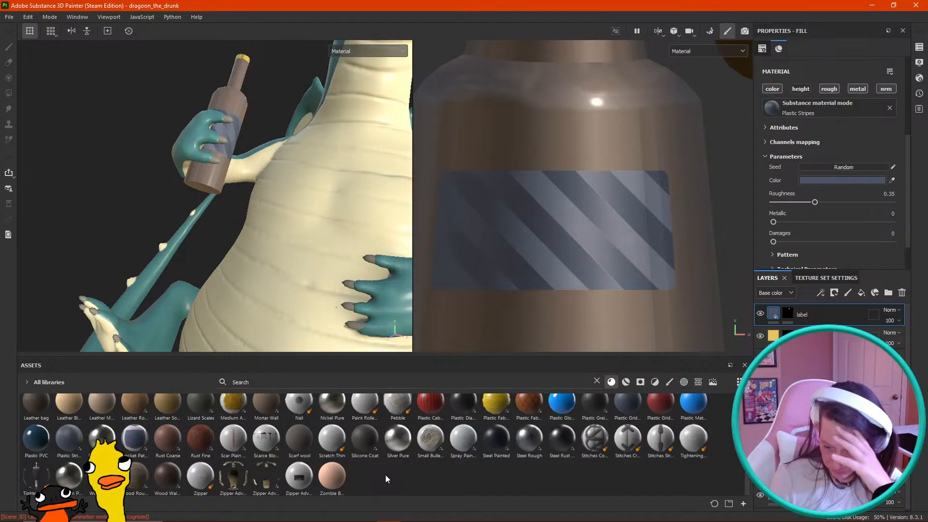
scroll(385, 475, up, 5)
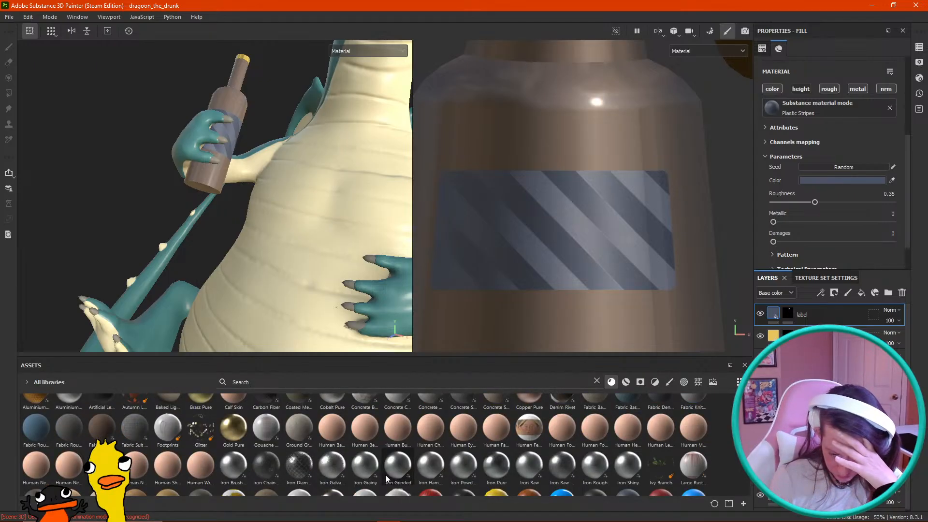
scroll(385, 475, down, 2)
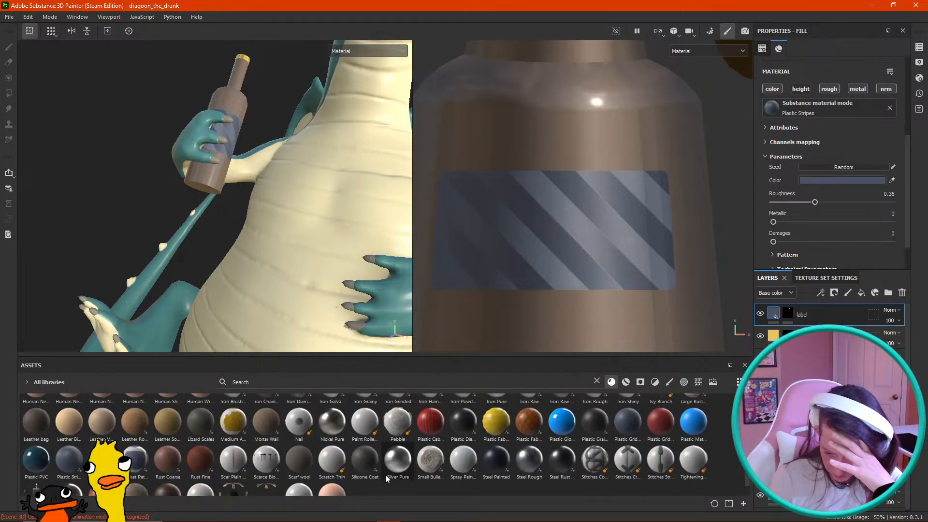
click(697, 430)
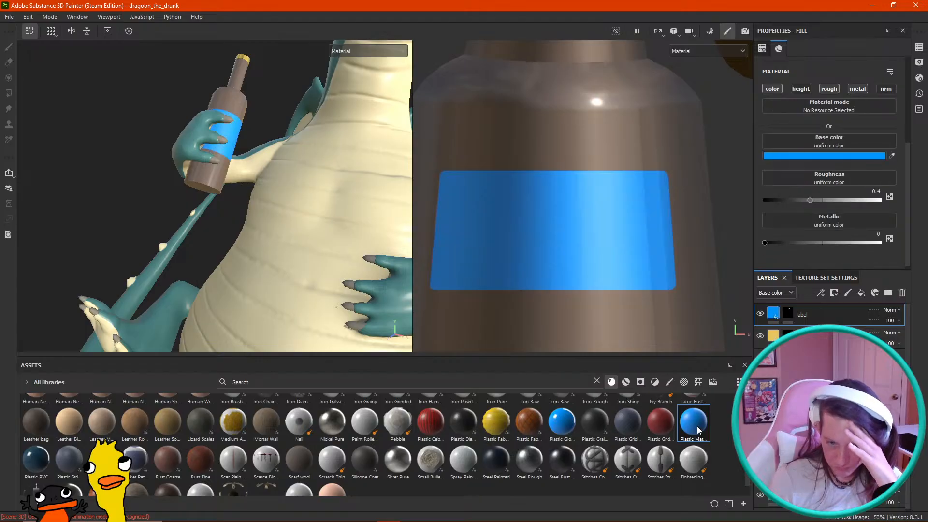
click(660, 424)
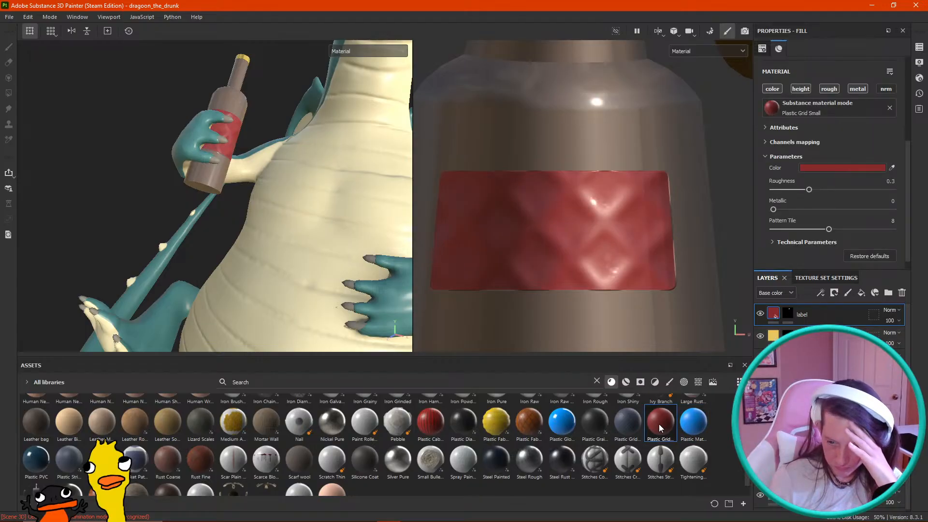
click(623, 421)
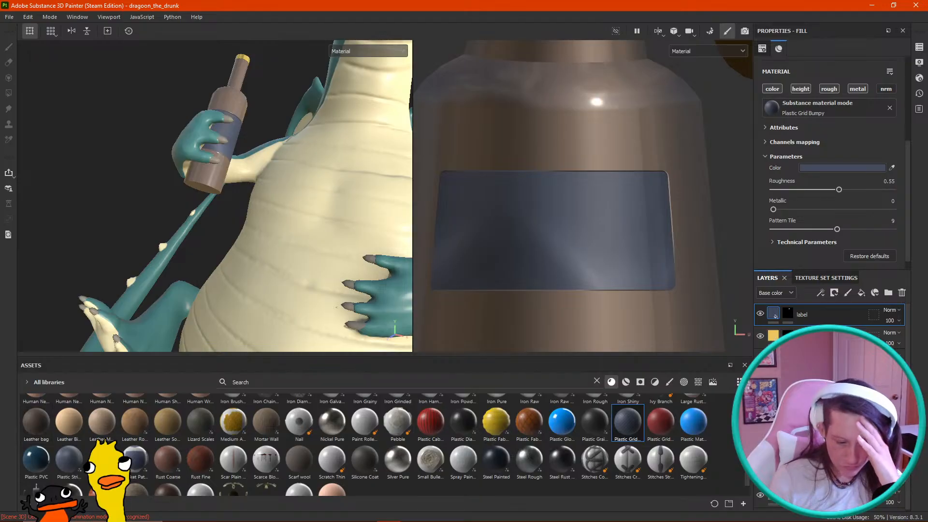
click(42, 460)
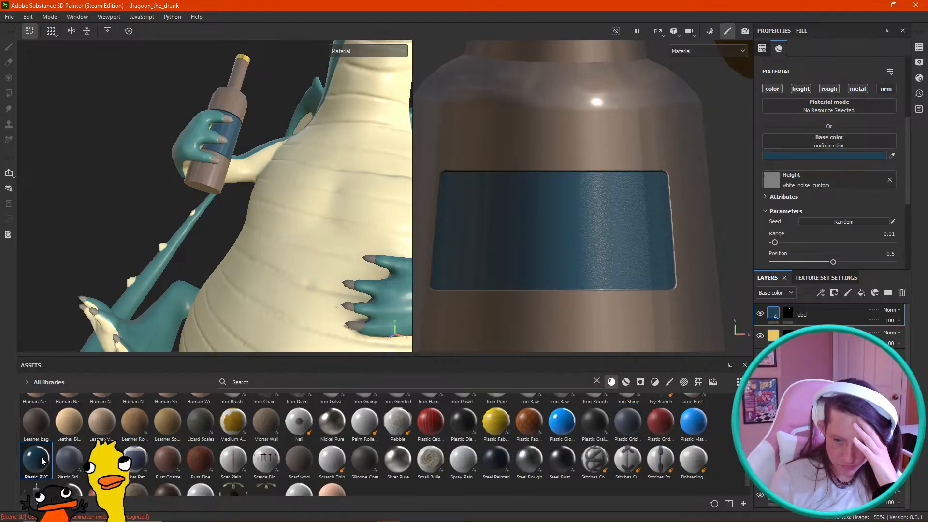
mouse_move(40, 458)
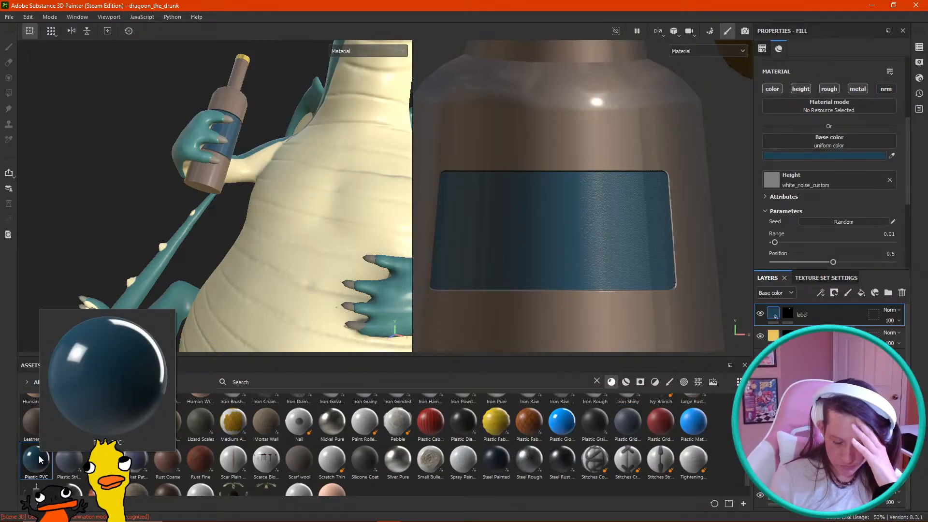
click(68, 469)
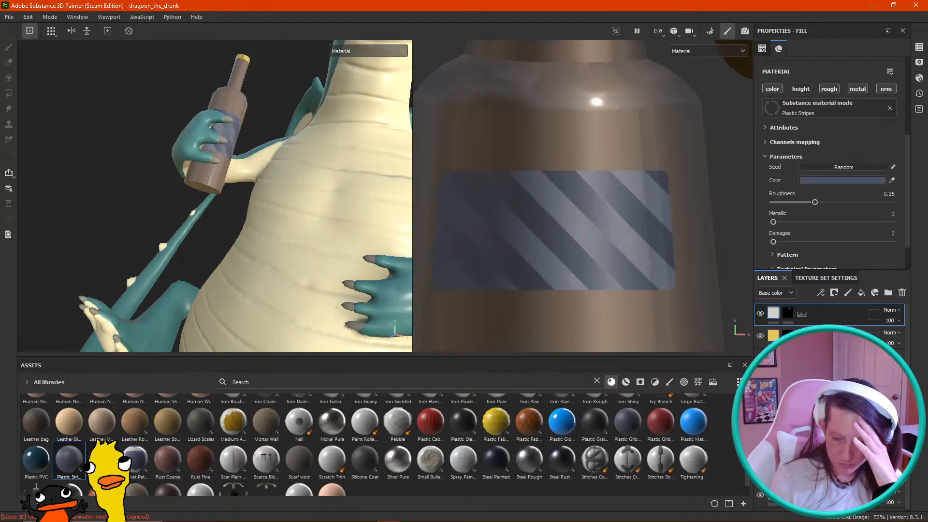
Step: Randomize the label stripes' seed, and set their pattern tile to 16 and distortion to 0
click(850, 168)
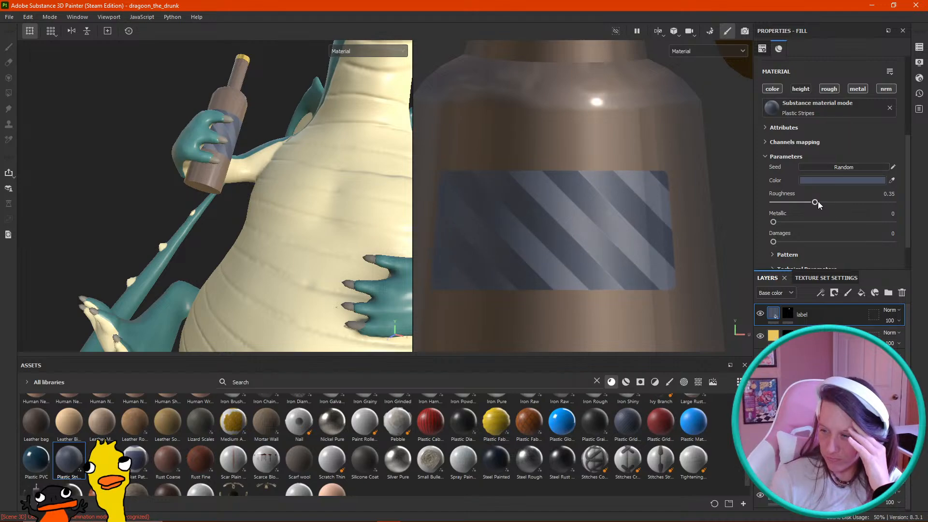
scroll(815, 187, down, 2)
scroll(815, 186, up, 3)
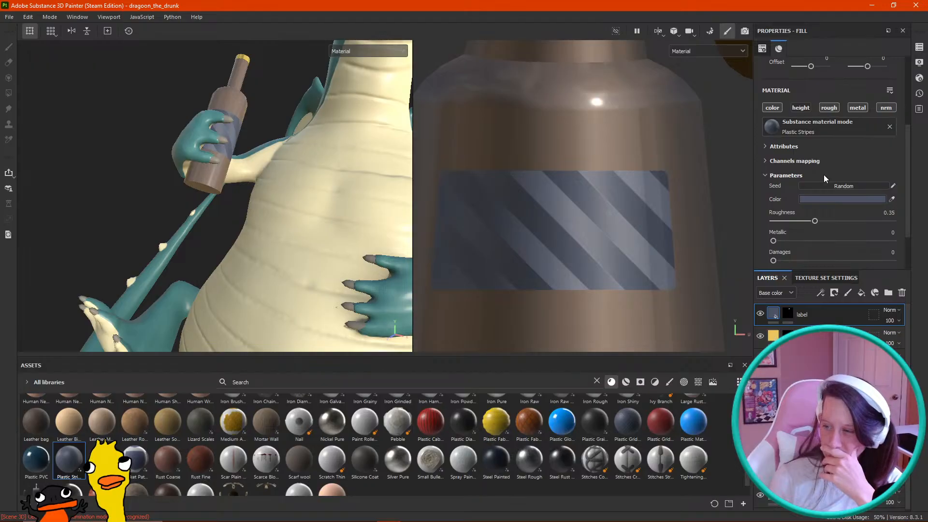
scroll(823, 200, down, 3)
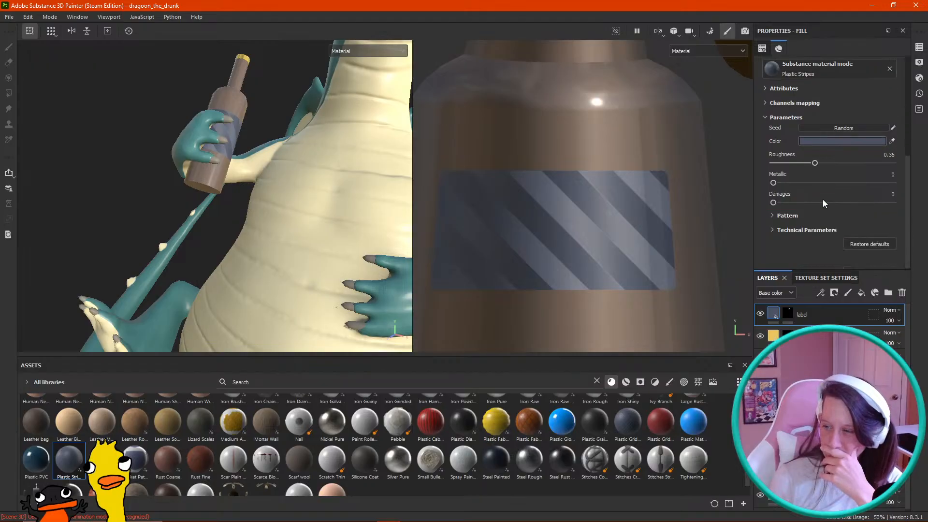
click(780, 219)
scroll(803, 193, down, 3)
drag(811, 181, 893, 182)
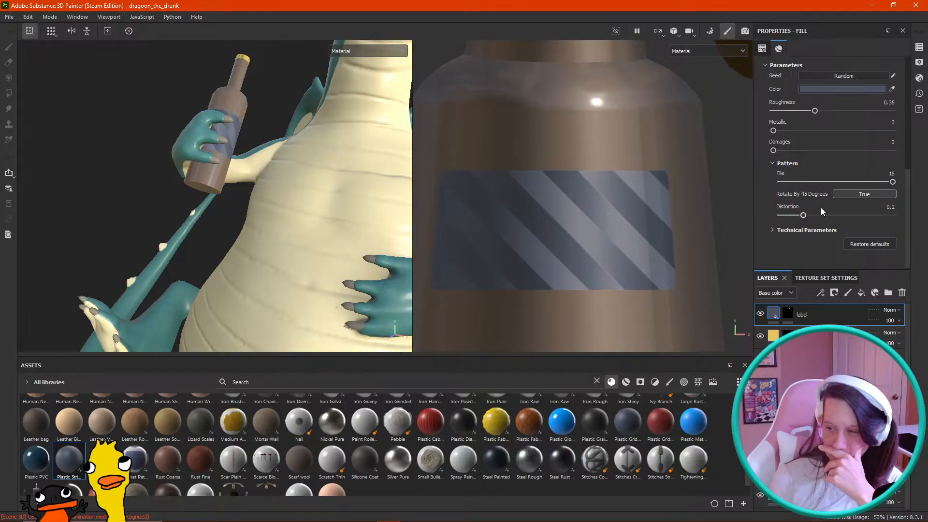
drag(804, 216, 764, 221)
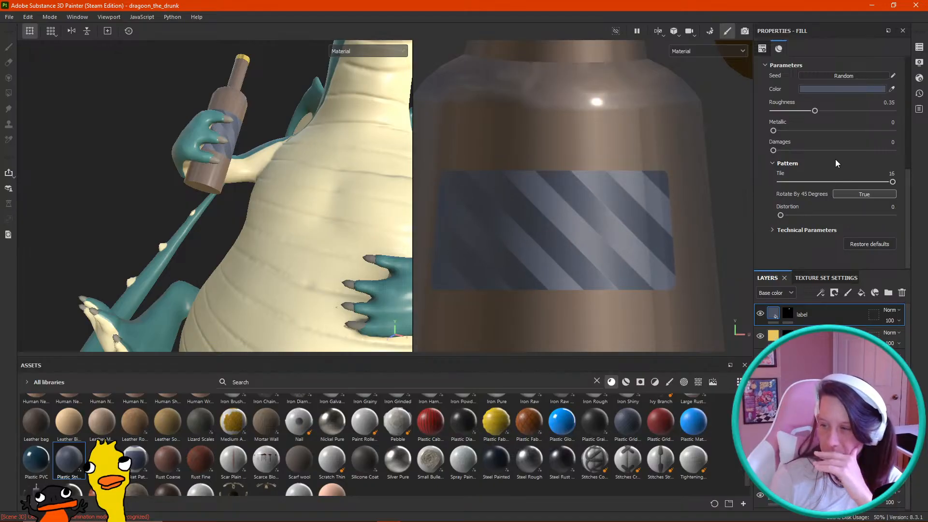
Step: Set the label fill's UV tiling to 0.01 and check the result on the held bottle
scroll(826, 163, up, 5)
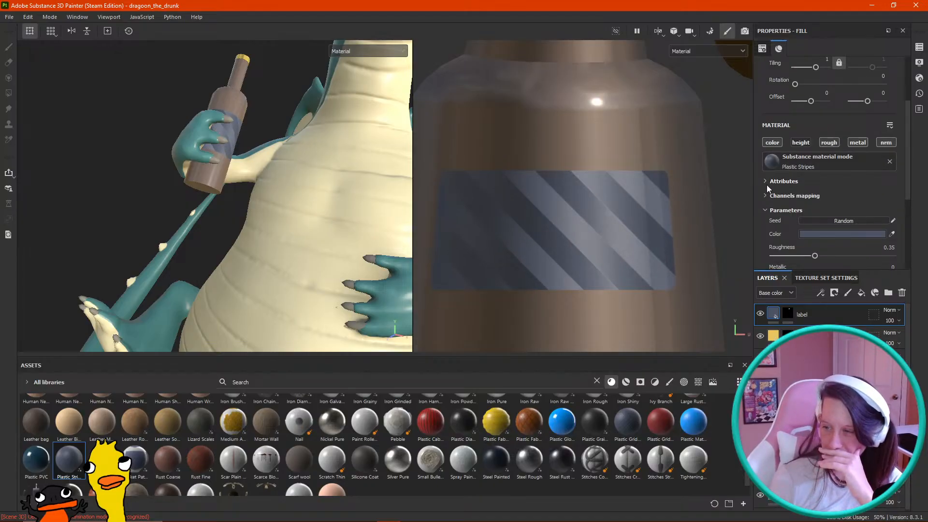
click(766, 181)
click(766, 181)
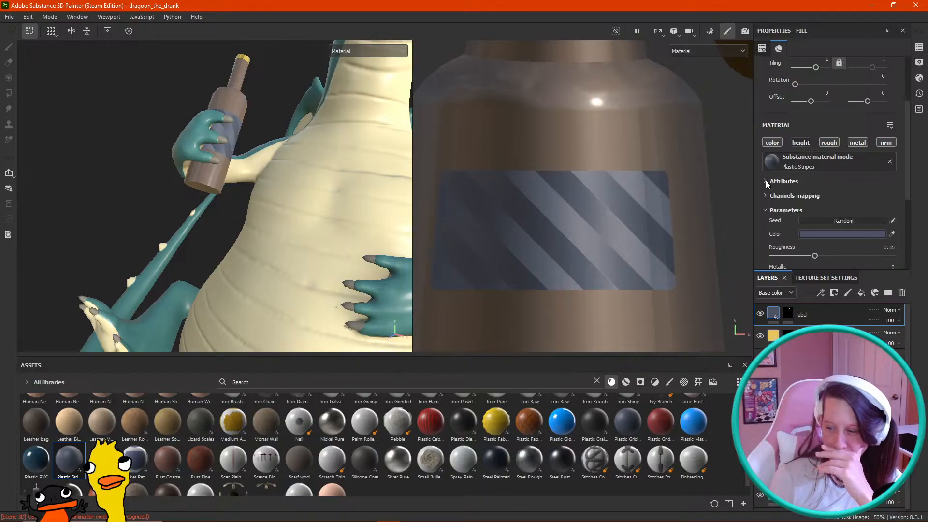
scroll(767, 197, up, 1)
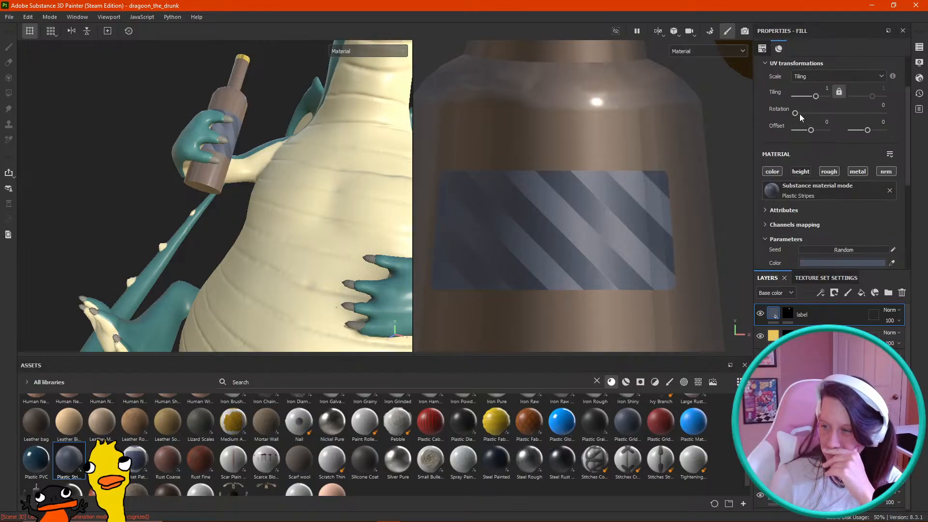
drag(815, 98, 811, 98)
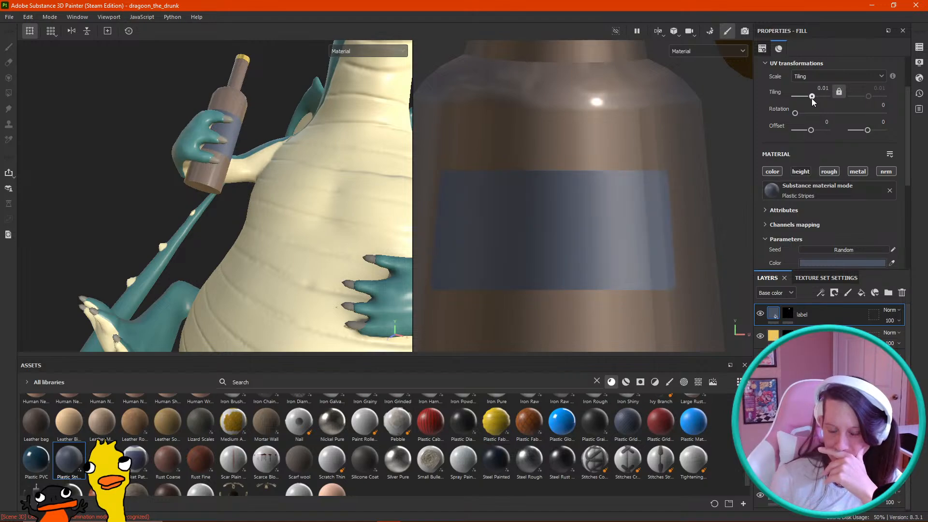
alt+drag(400, 222, 346, 202)
scroll(344, 203, down, 4)
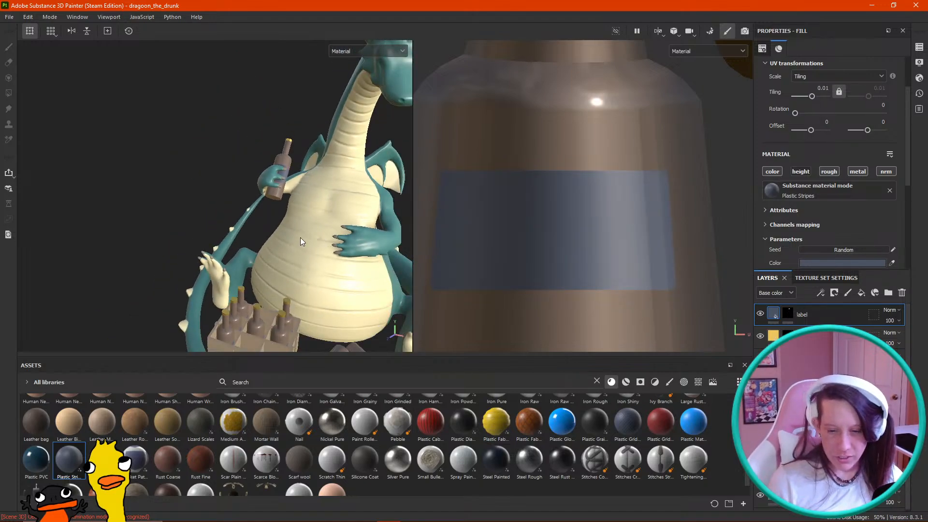
Step: Try lighter and bluer stripe colors on the label fill, and settle on a dark greyish blue
alt+drag(303, 224, 435, 247)
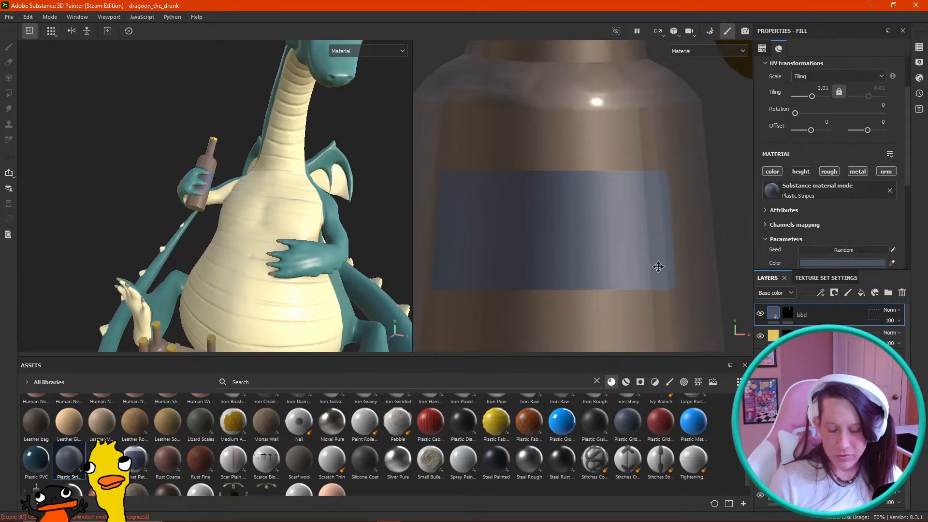
click(831, 264)
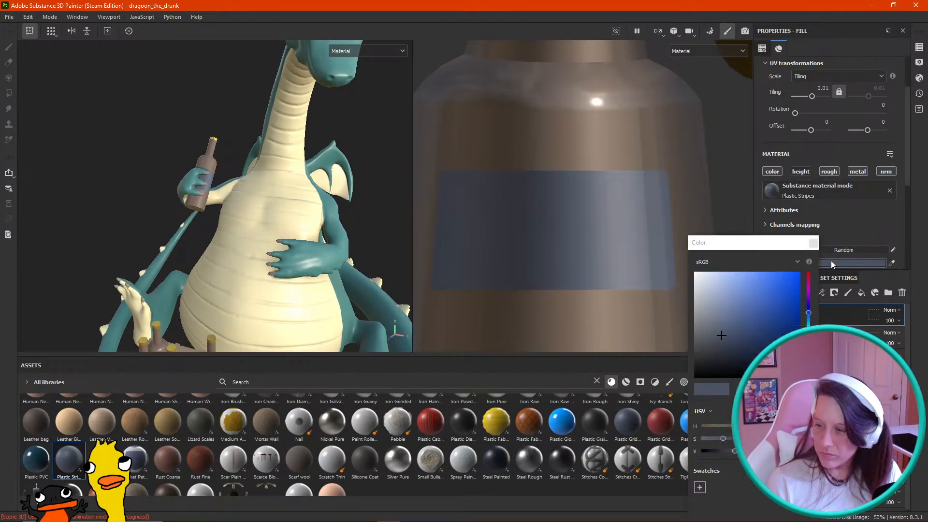
click(706, 295)
click(716, 310)
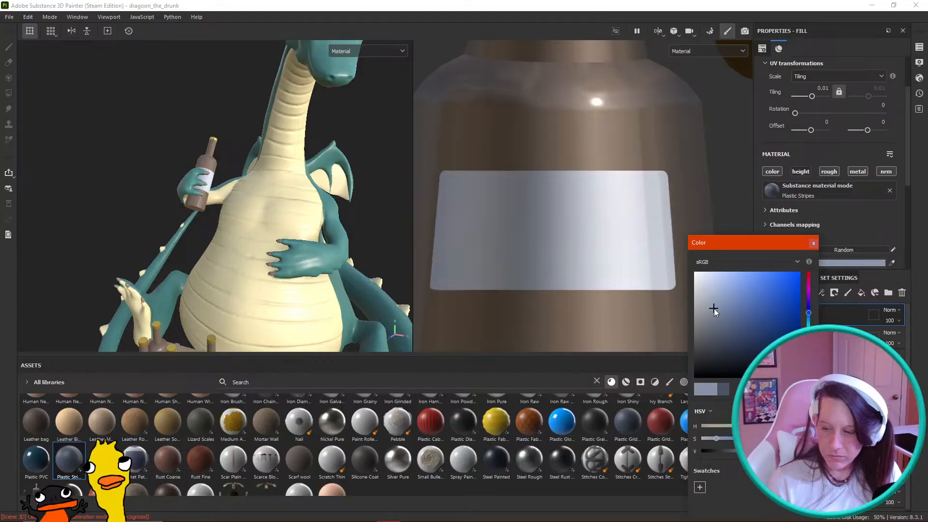
drag(721, 325, 736, 315)
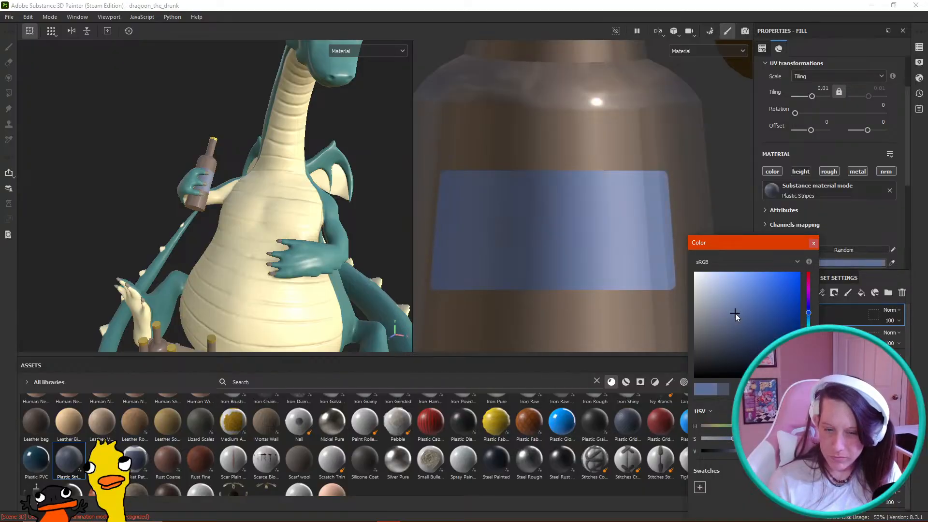
click(722, 338)
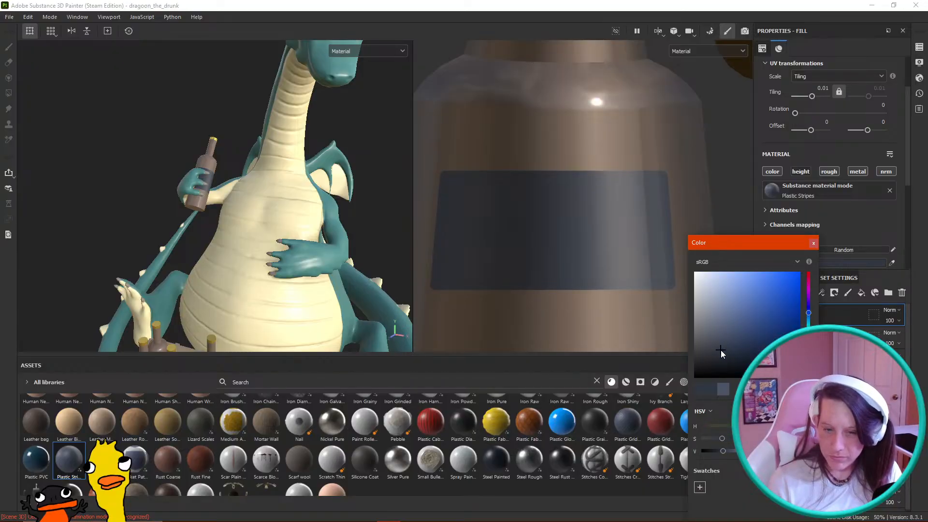
mouse_move(722, 339)
mouse_down()
mouse_move(710, 342)
mouse_move(712, 335)
mouse_up()
click(716, 340)
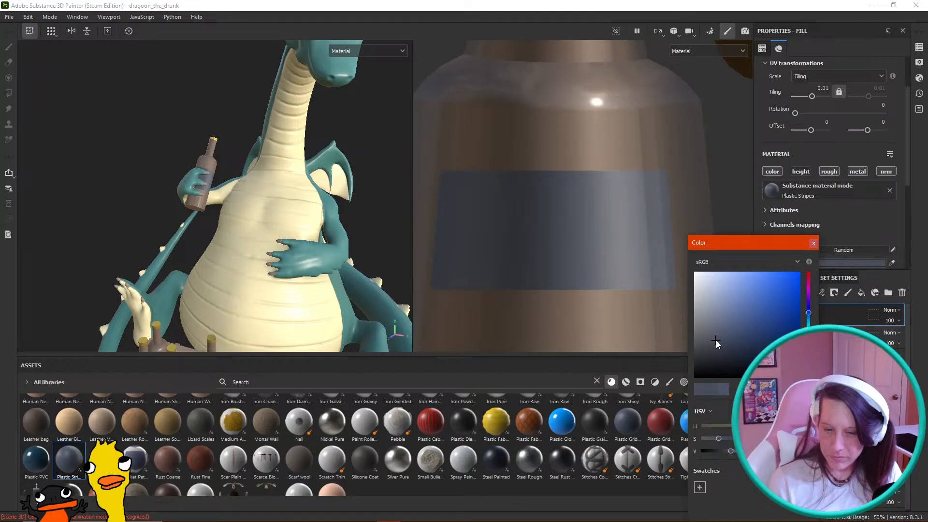
click(322, 283)
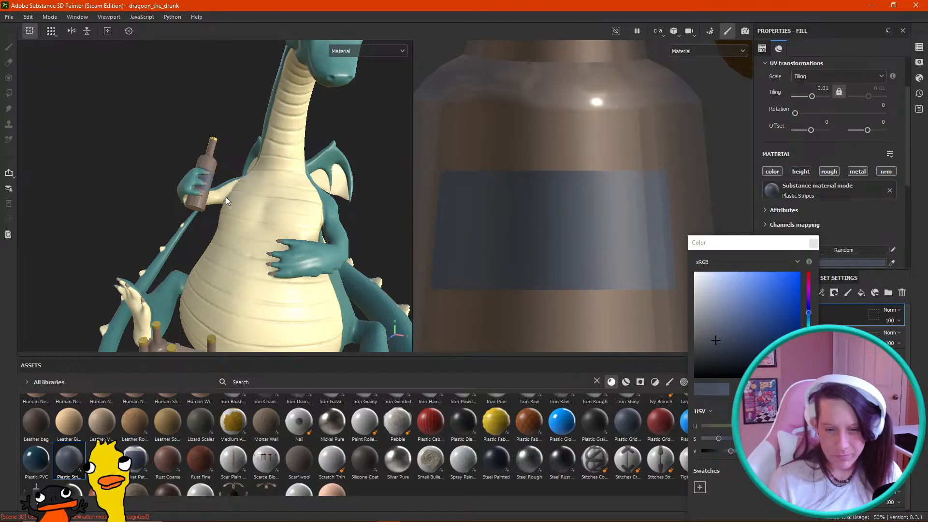
alt+drag(323, 169, 279, 263)
click(814, 243)
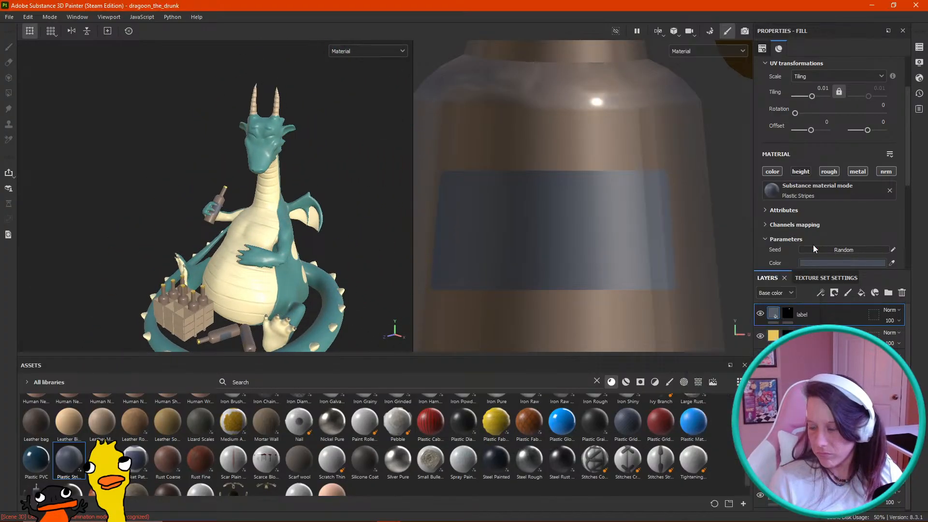
Step: Darken the bottle cap fill's base color to a slightly deeper gold
click(783, 336)
click(822, 239)
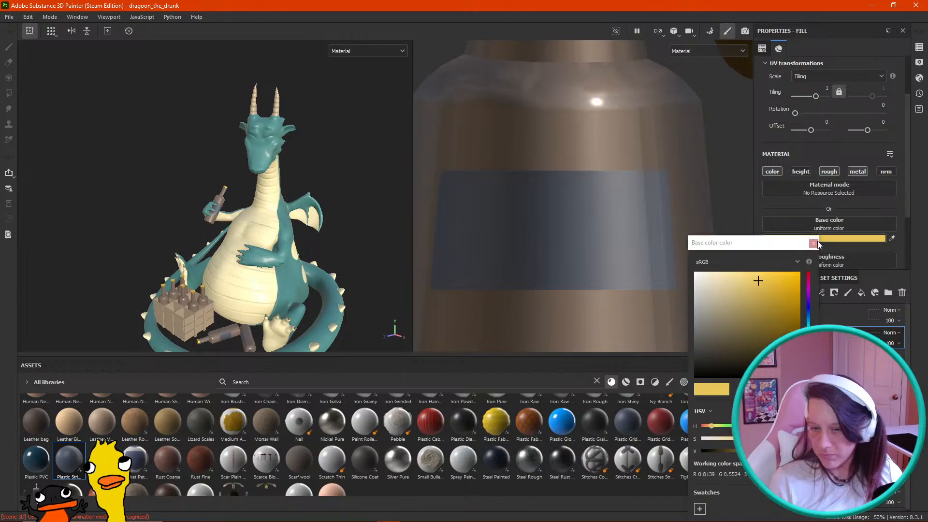
click(757, 303)
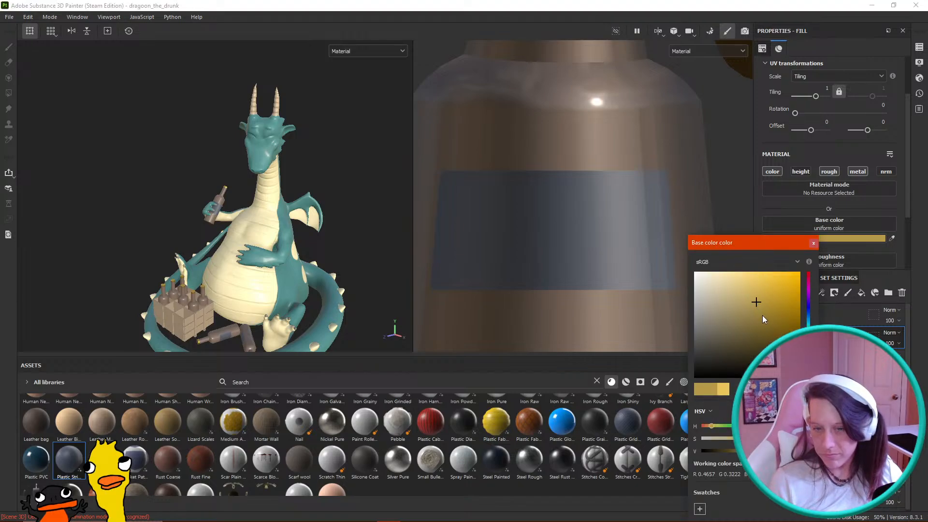
click(765, 318)
click(756, 338)
drag(756, 338, 763, 313)
mouse_move(762, 300)
mouse_down()
mouse_move(768, 290)
mouse_move(760, 295)
mouse_up()
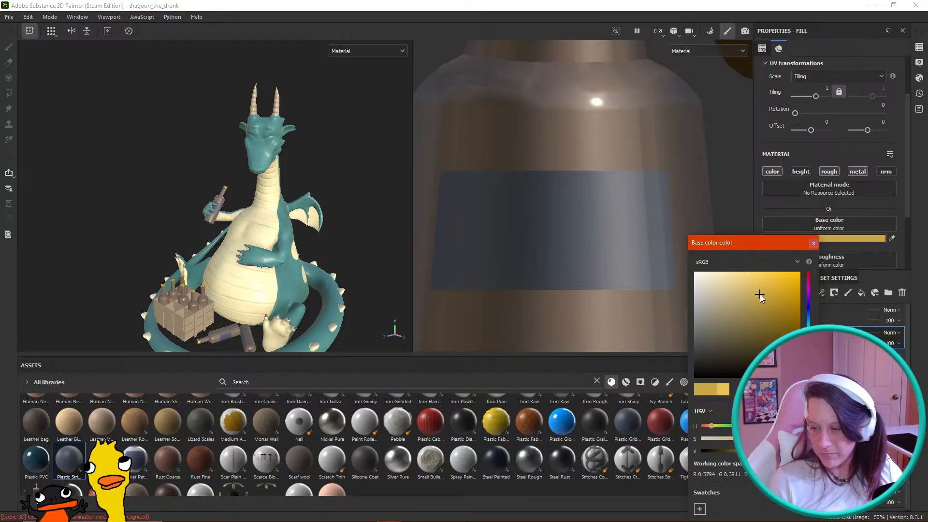
click(816, 243)
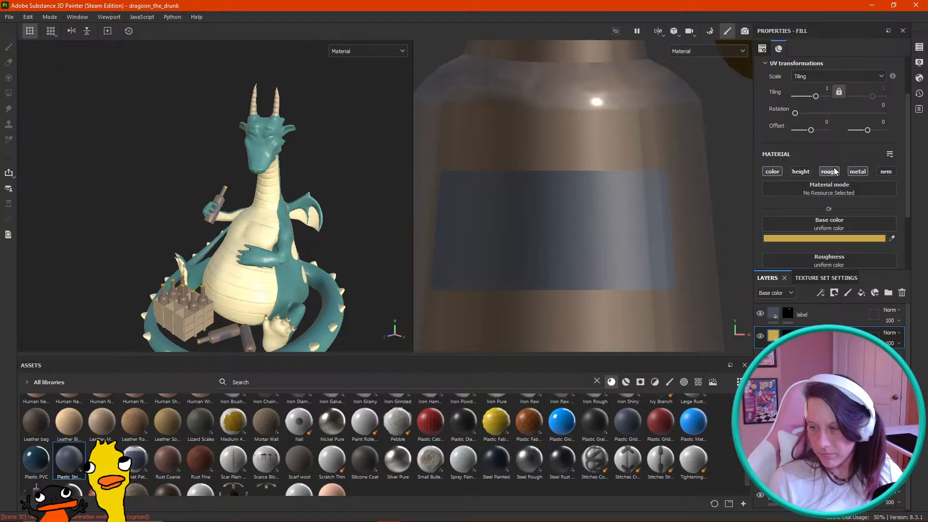
Step: Try a lower metallic value on the bottle cap fill and undo it
scroll(846, 193, down, 3)
mouse_move(787, 198)
mouse_down()
mouse_move(833, 198)
mouse_move(787, 202)
mouse_up()
click(829, 239)
key(ctrl+z)
Step: Examine the dragon, crate and bottles from several angles in a wider 3D view
alt+drag(297, 241, 347, 208)
alt+middle_drag(347, 208, 357, 218)
alt+right_drag(353, 234, 349, 218)
alt+drag(349, 218, 311, 213)
alt+right_drag(310, 212, 334, 217)
alt+drag(334, 219, 356, 239)
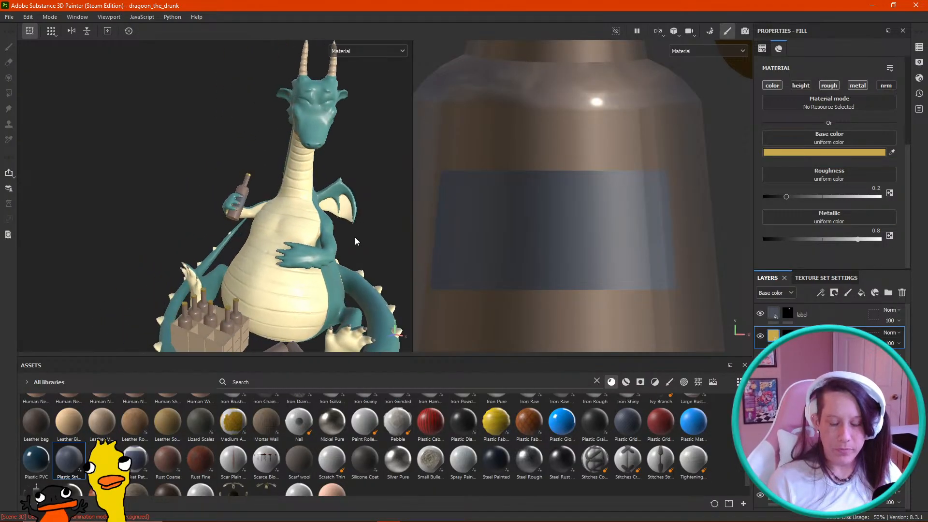
alt+middle_drag(357, 240, 332, 217)
mouse_move(331, 230)
alt+right_down()
mouse_move(329, 211)
mouse_move(343, 253)
mouse_move(333, 228)
alt+right_up()
alt+drag(333, 229, 284, 235)
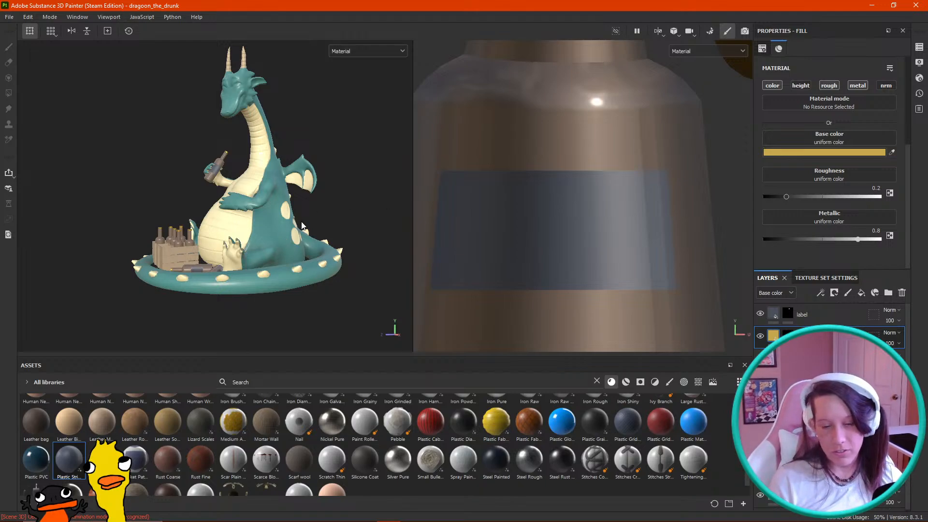
alt+middle_drag(301, 224, 325, 259)
alt+drag(325, 259, 607, 254)
alt+drag(515, 269, 226, 265)
alt+middle_drag(381, 237, 321, 257)
scroll(356, 249, up, 3)
alt+drag(356, 249, 549, 226)
alt+middle_drag(514, 222, 524, 254)
alt+drag(447, 261, 493, 265)
alt+middle_drag(454, 251, 443, 273)
alt+drag(443, 271, 411, 207)
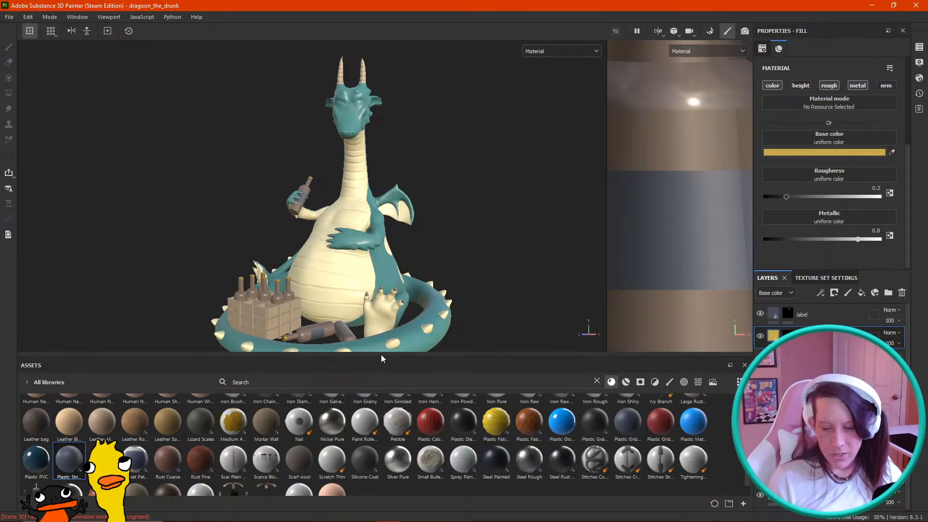
Step: Enlarge the viewports and examine the side of the dragon's neck up close, around the small brown patch
drag(381, 356, 381, 423)
alt+drag(406, 317, 467, 281)
alt+middle_drag(467, 281, 429, 294)
alt+right_drag(300, 269, 357, 268)
alt+drag(429, 255, 451, 315)
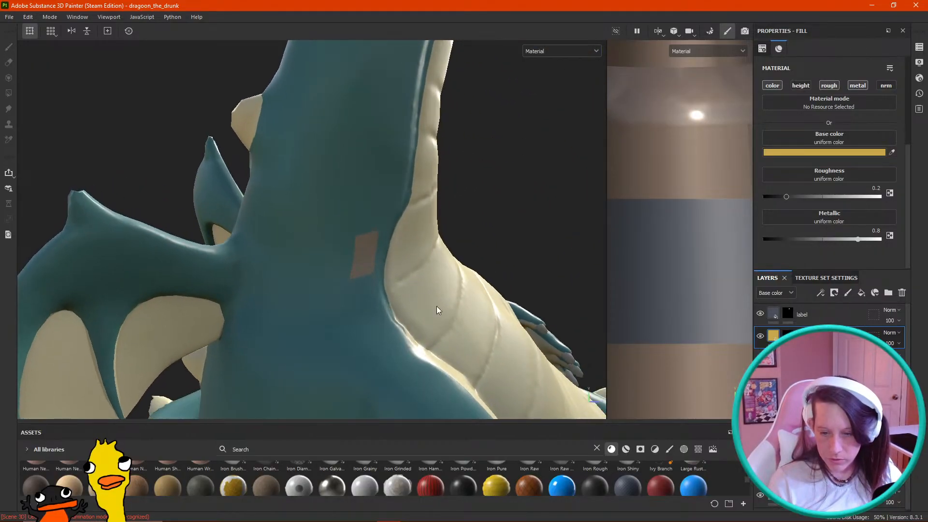
Step: Show the whole UV layout and toggle layer visibility to trace which layer colors the brown patch on the dragon
drag(608, 239, 278, 242)
scroll(559, 288, down, 3)
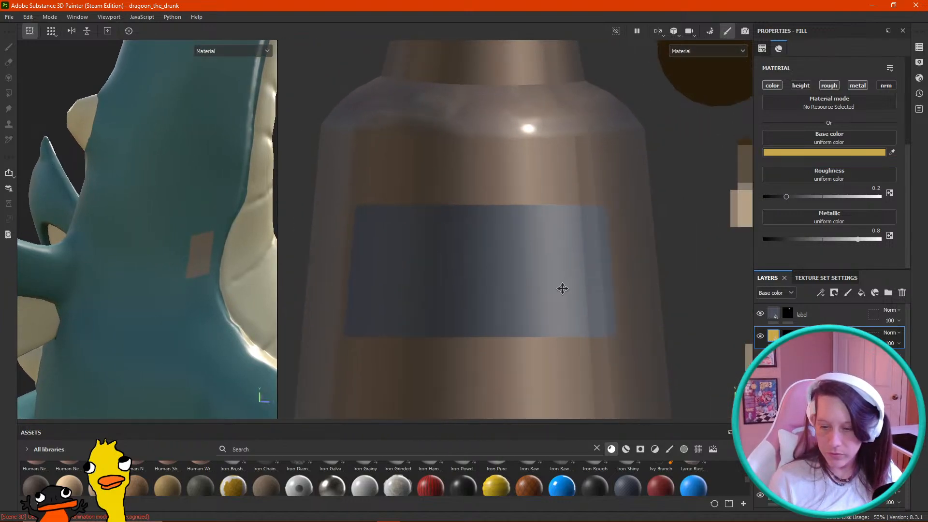
scroll(563, 289, down, 5)
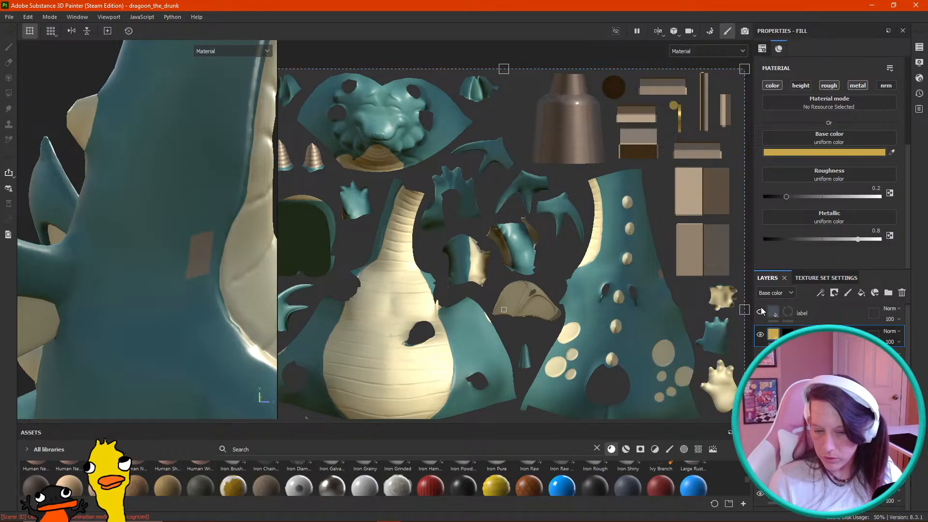
click(760, 494)
click(760, 494)
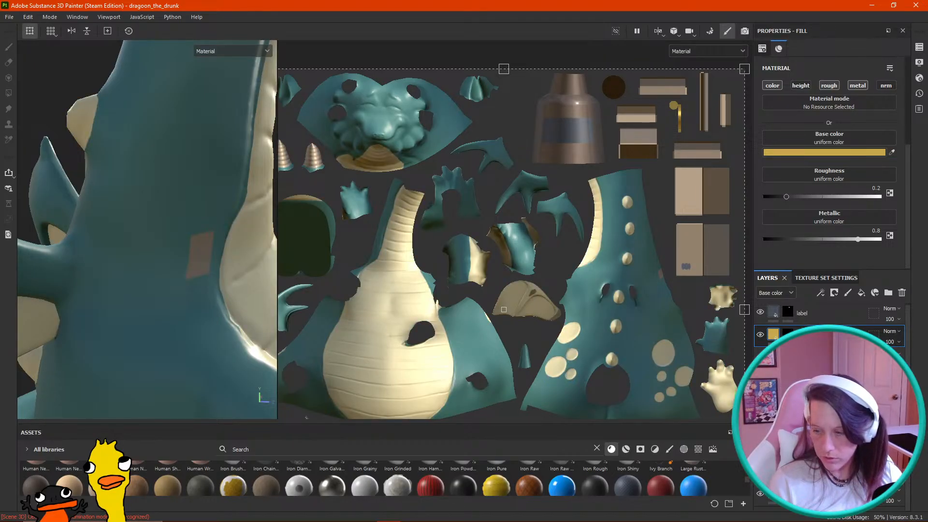
Step: Clear the brown patch on the dragon's neck from the tan fill's mask using Polygon Fill with color 0, and return to the Paint tool
click(801, 382)
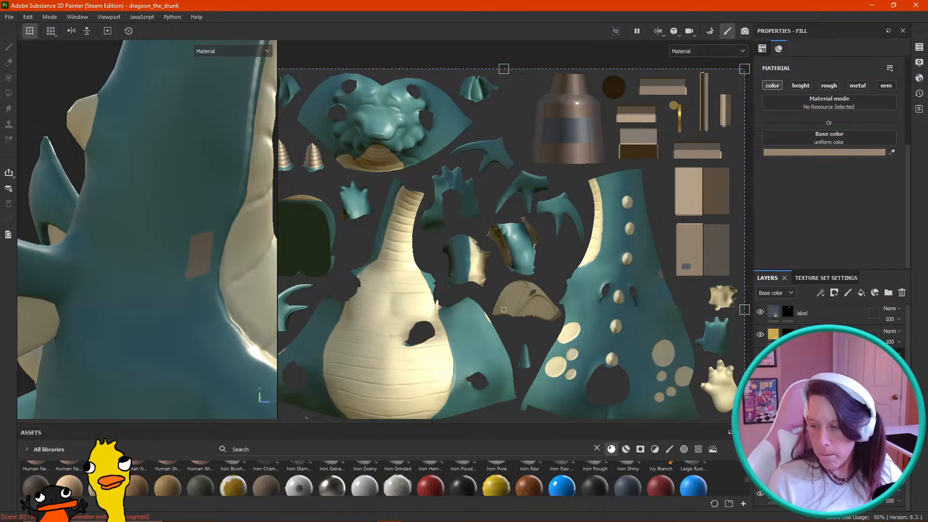
click(788, 381)
scroll(820, 237, down, 10)
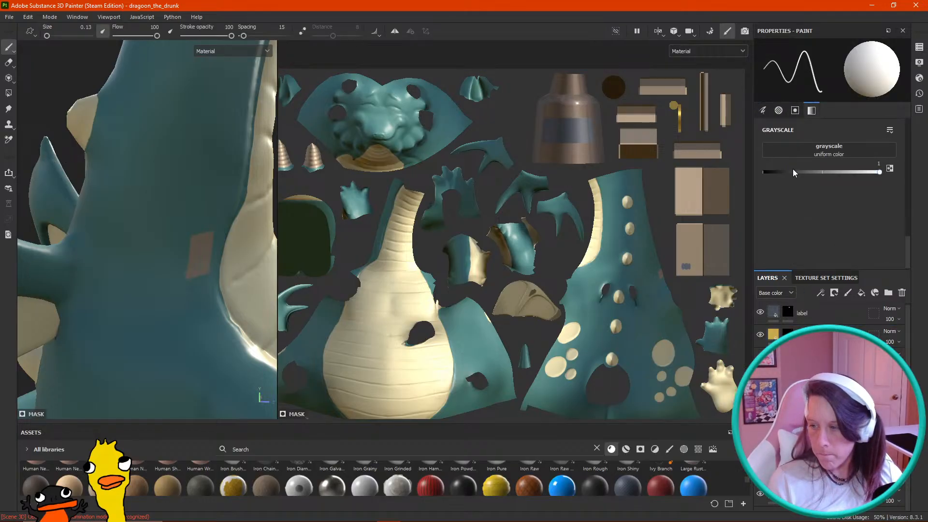
drag(793, 172, 762, 172)
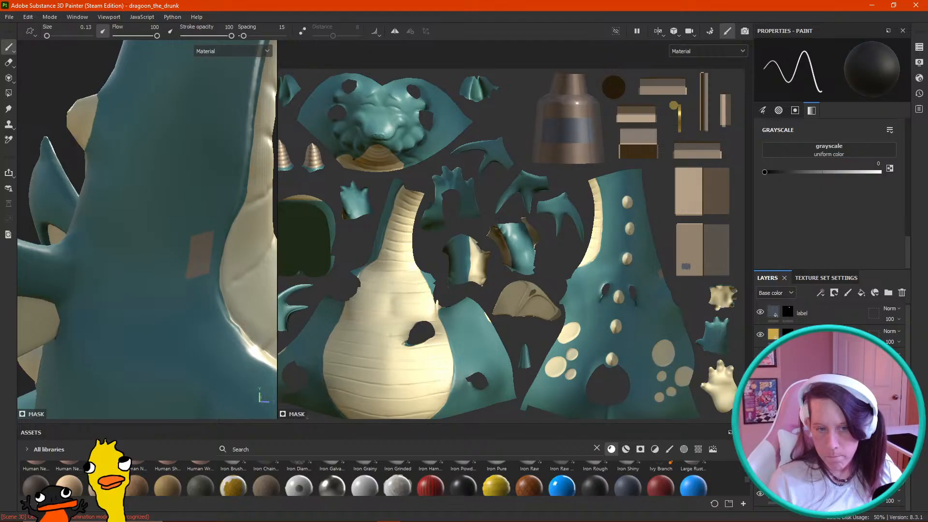
click(8, 92)
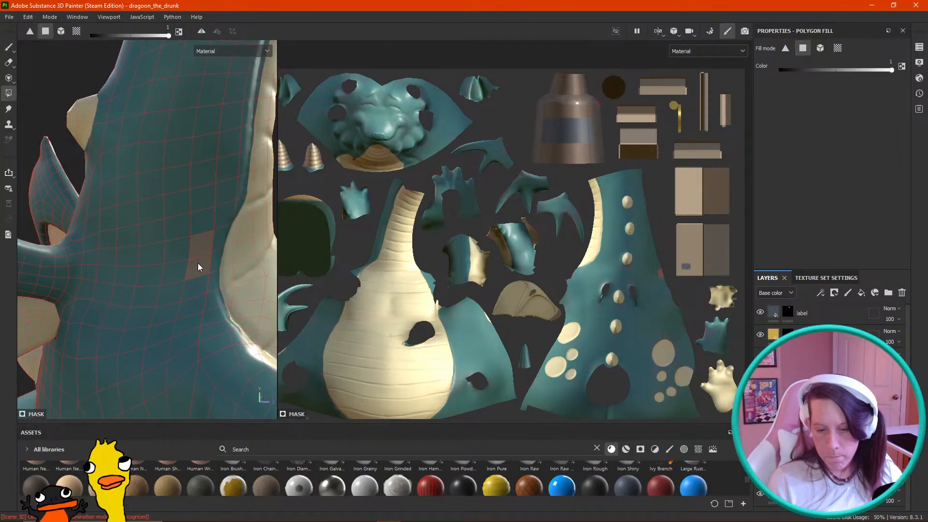
click(782, 70)
scroll(196, 299, down, 10)
middle_drag(178, 273, 162, 220)
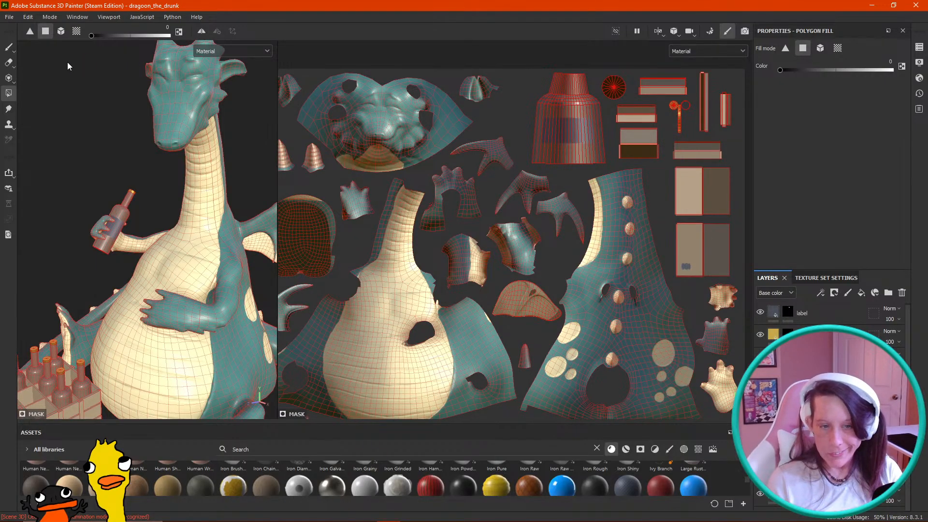
click(8, 47)
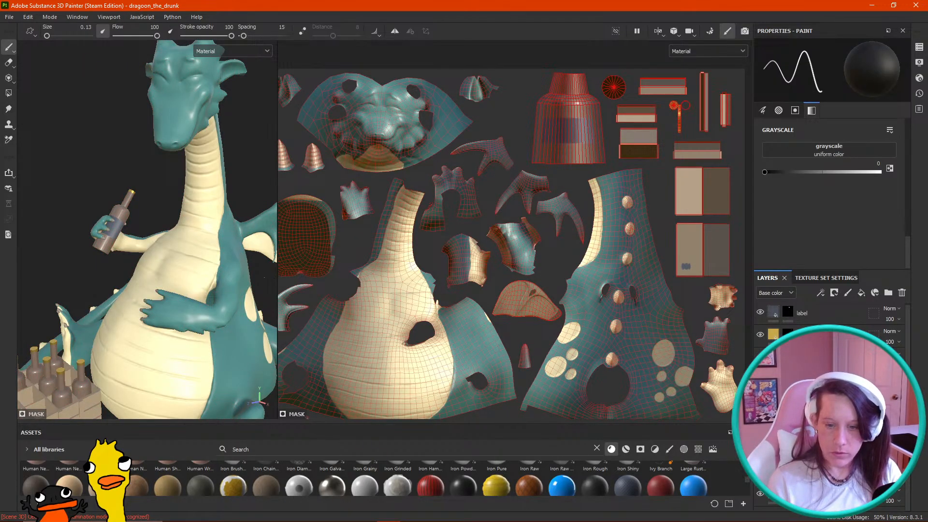
drag(277, 281, 366, 281)
scroll(296, 266, down, 3)
alt+middle_drag(296, 267, 284, 242)
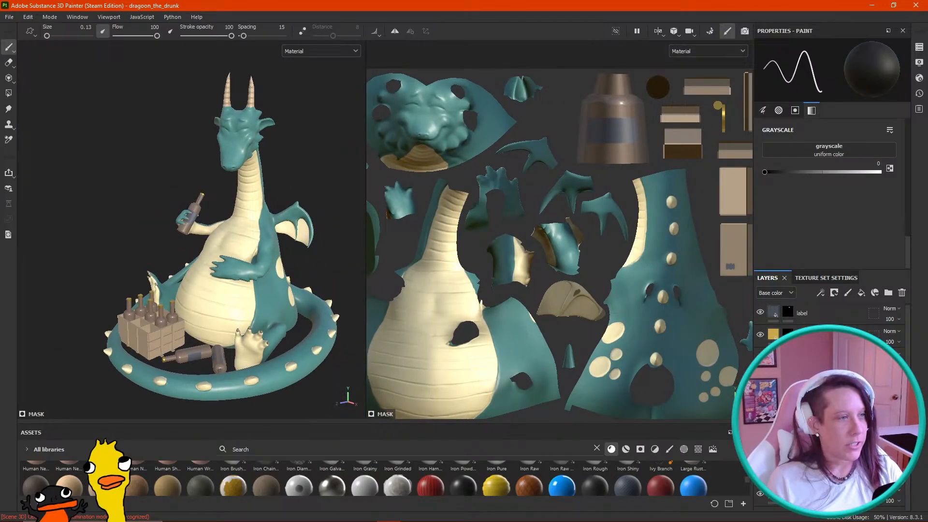